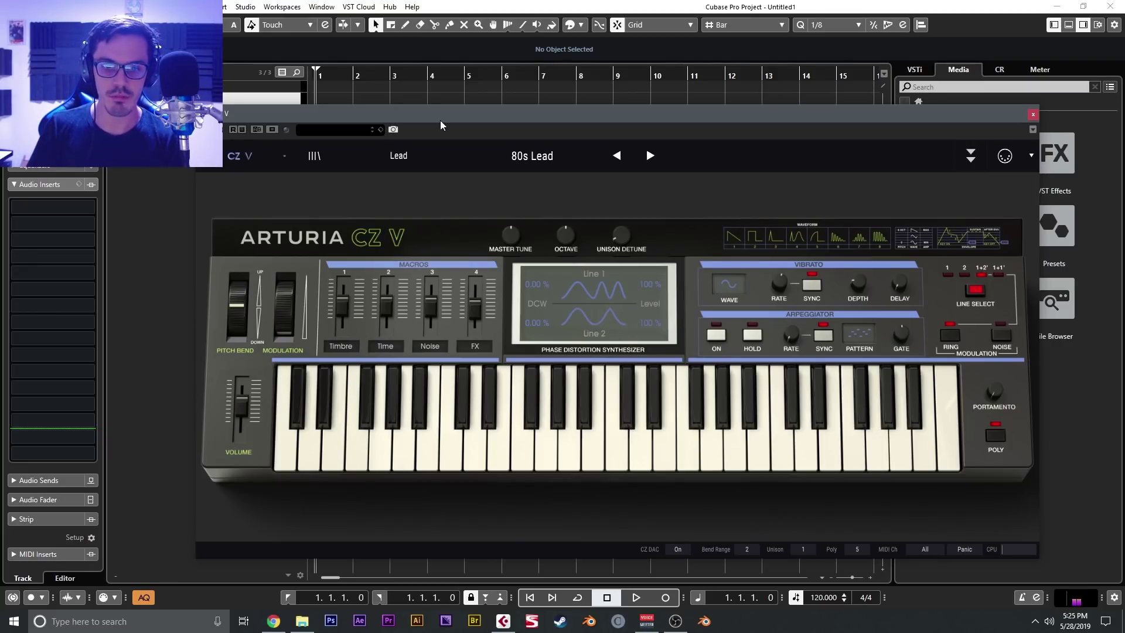
Advance through the Lead presets one by one as far as CZ-80 Runner to audition them
left_click(649, 154)
left_click(649, 154)
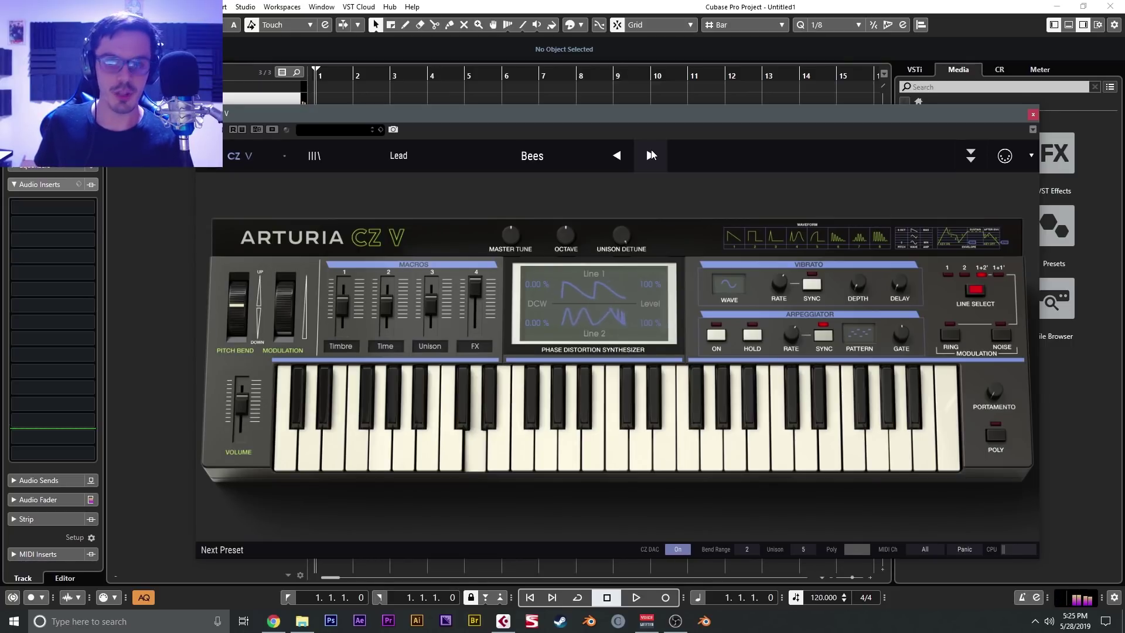
left_click(651, 153)
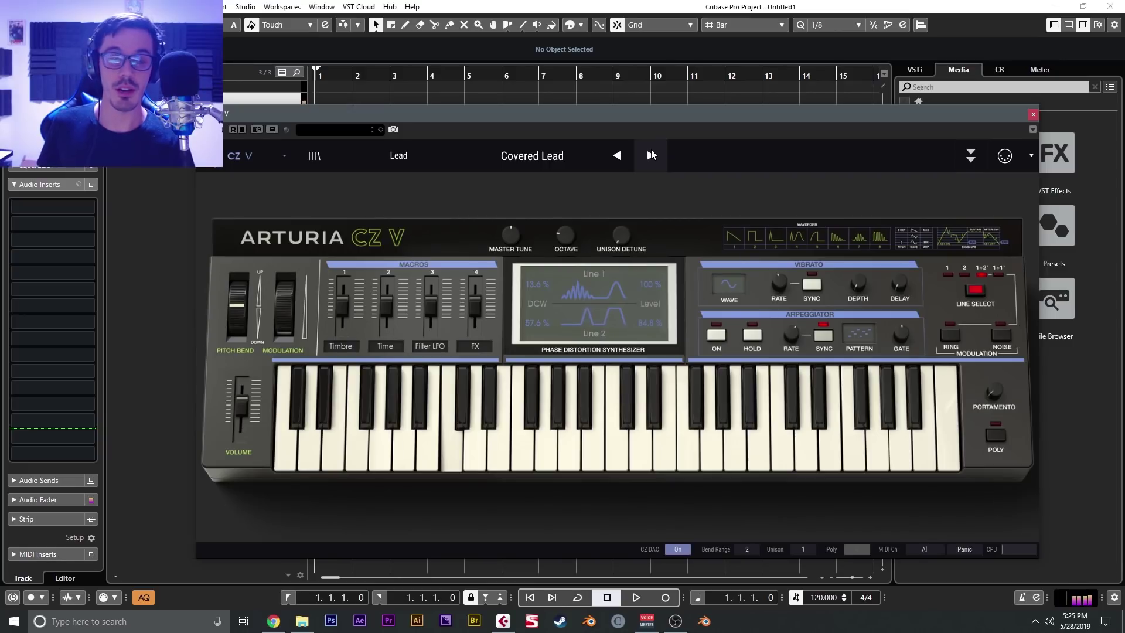
left_click(652, 154)
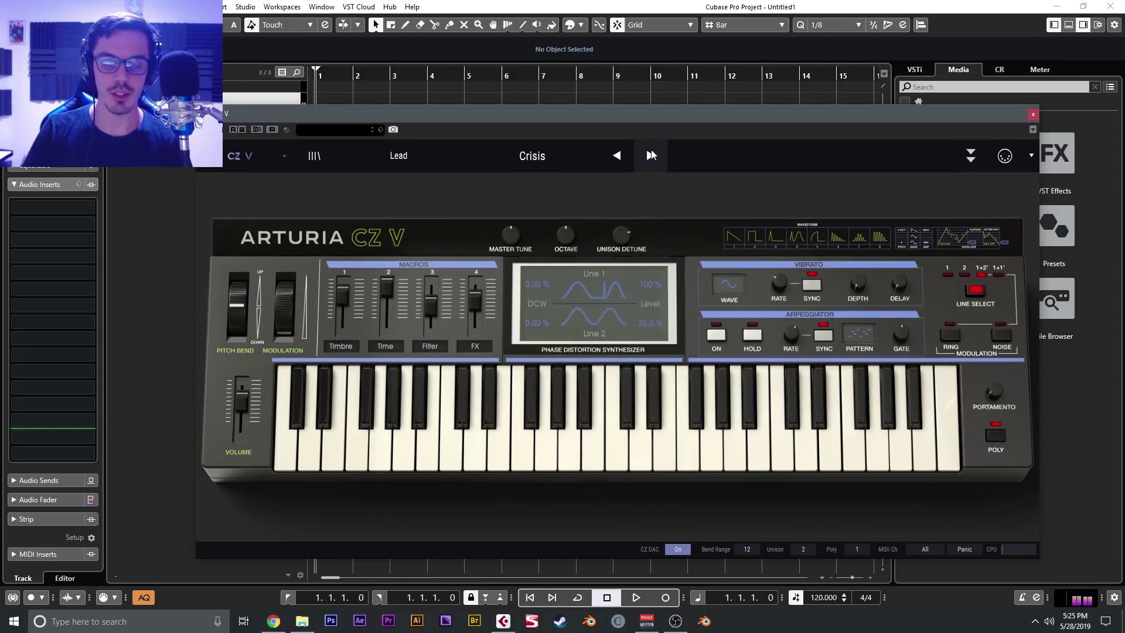
left_click(651, 154)
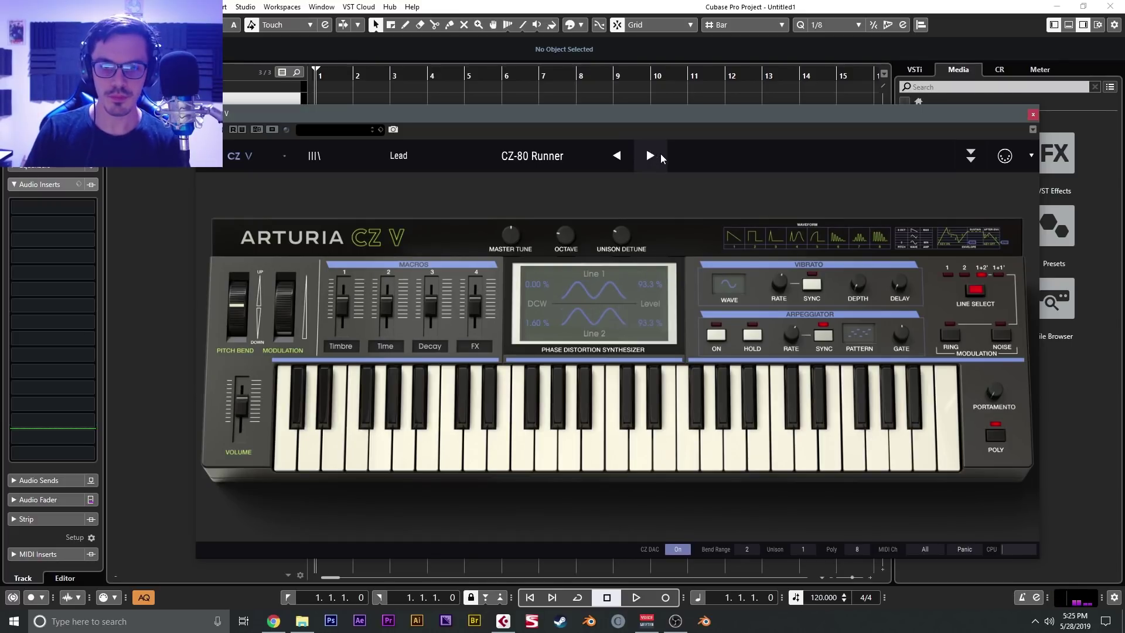
Try the ring and noise line modulation on the CZ-80 Runner preset, leaving both switched off
left_click(705, 439)
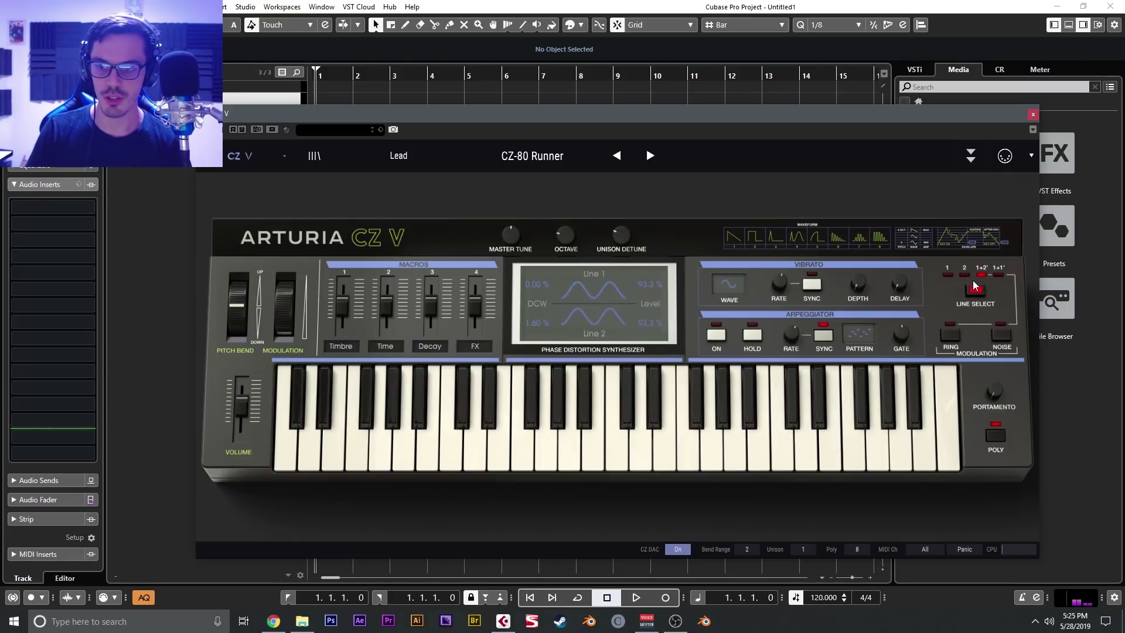
left_click(953, 340)
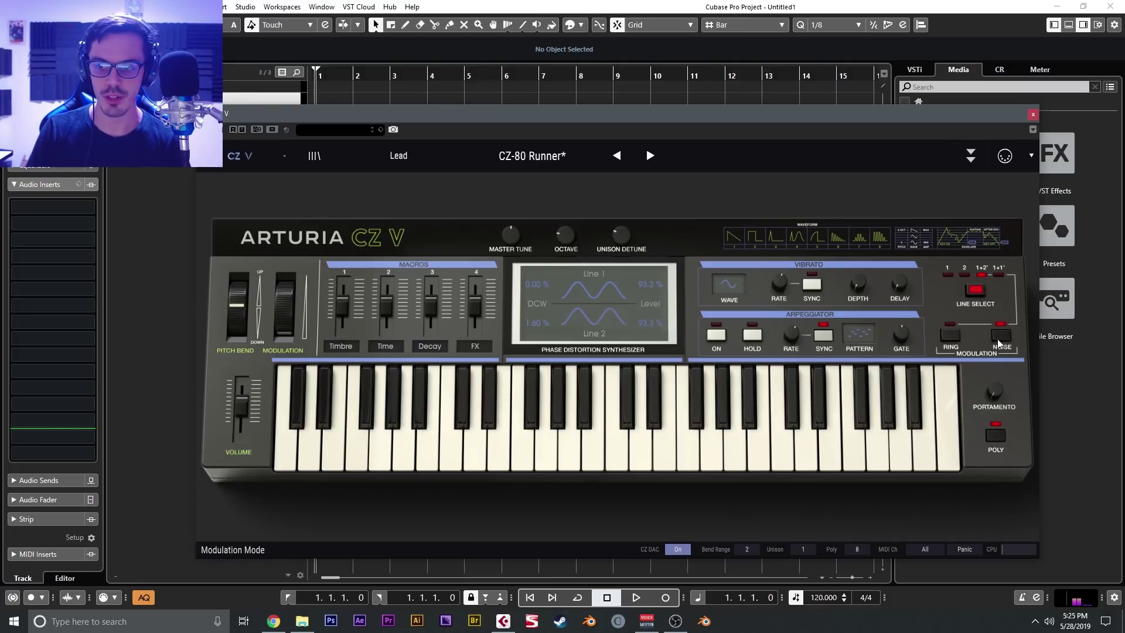
left_click(951, 338)
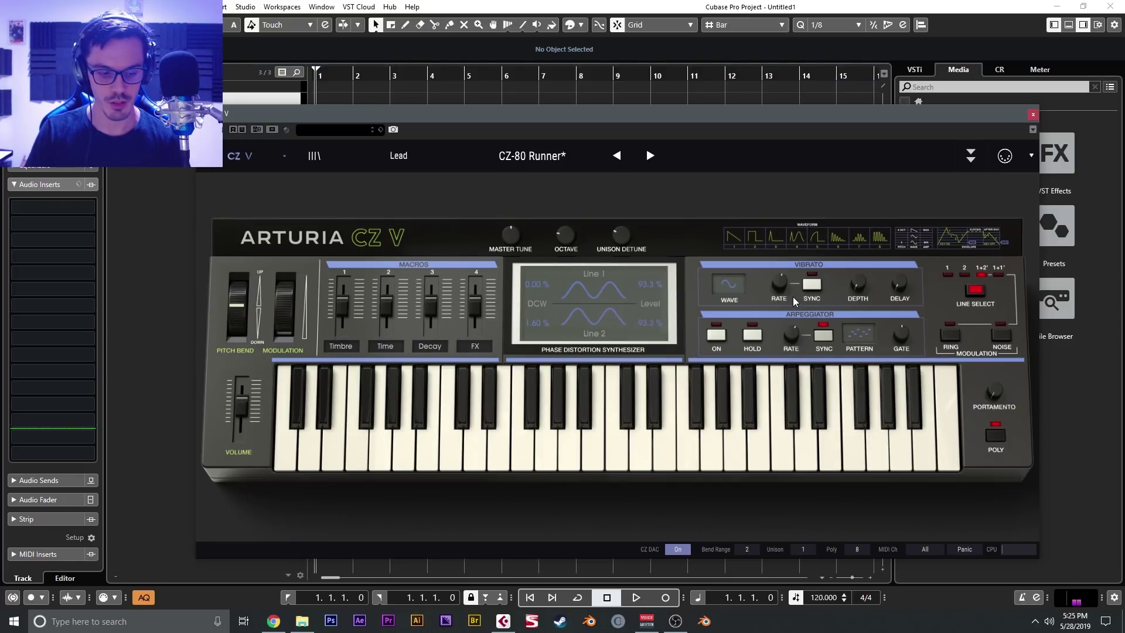
Expand the synthesizer to its advanced synthesis view and load the Default preset of the Template type
left_click(970, 155)
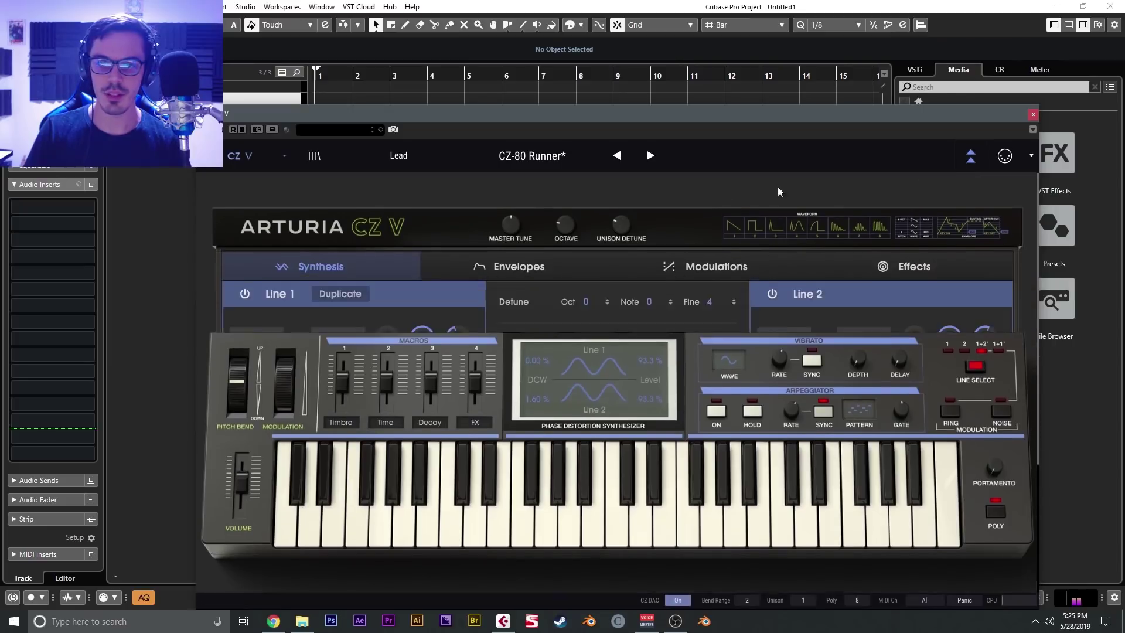
left_click_drag(484, 112, 475, 91)
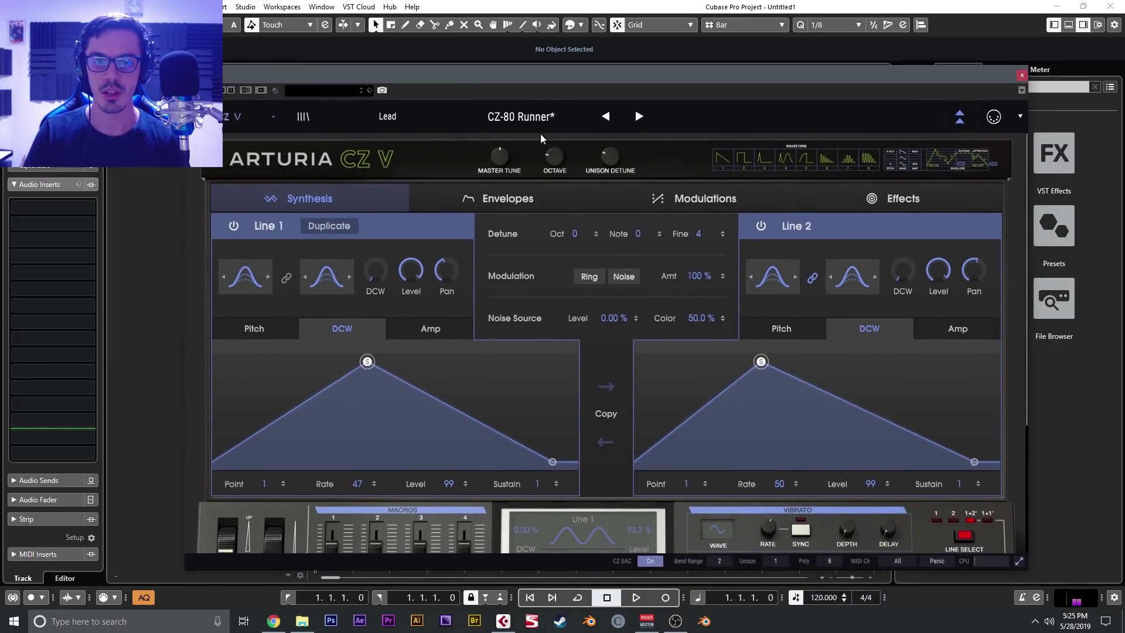
left_click(298, 119)
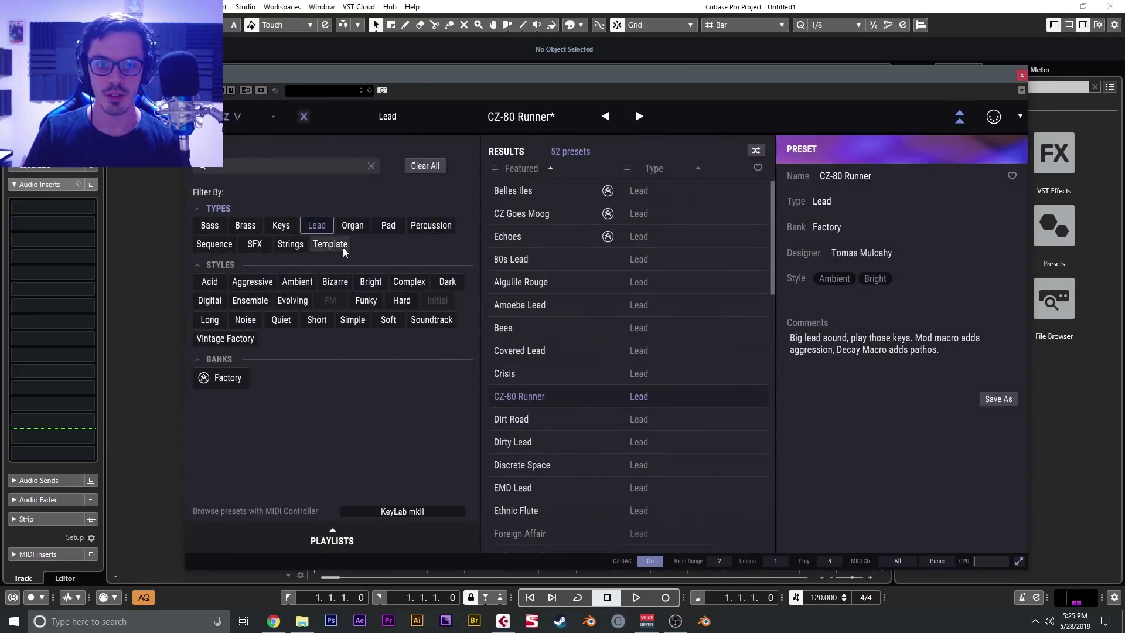
left_click(347, 247)
left_click(507, 213)
left_click(304, 114)
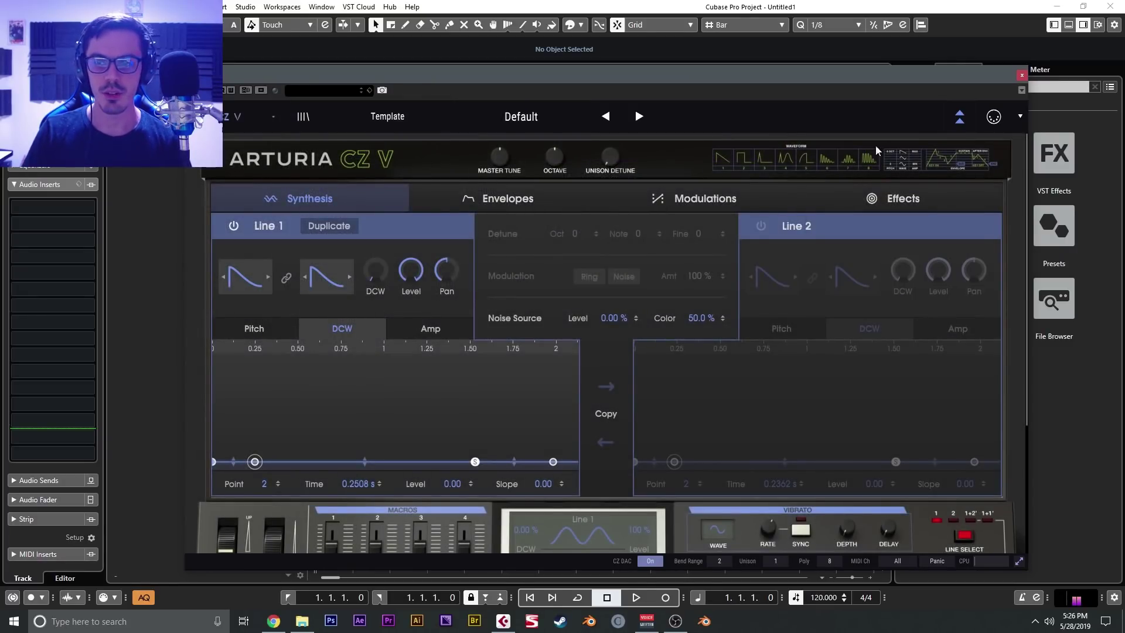
left_click(958, 117)
scroll(493, 247, "up", 3)
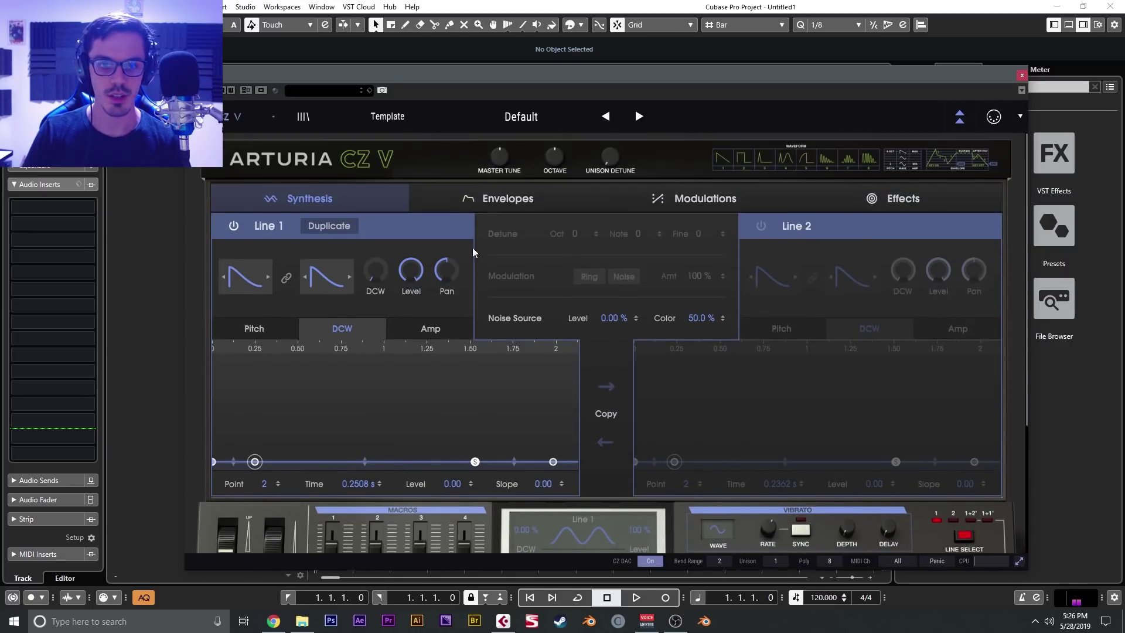
Try out Line 1's DCW amount and return it to 0.00 %
left_click_drag(411, 270, 411, 304)
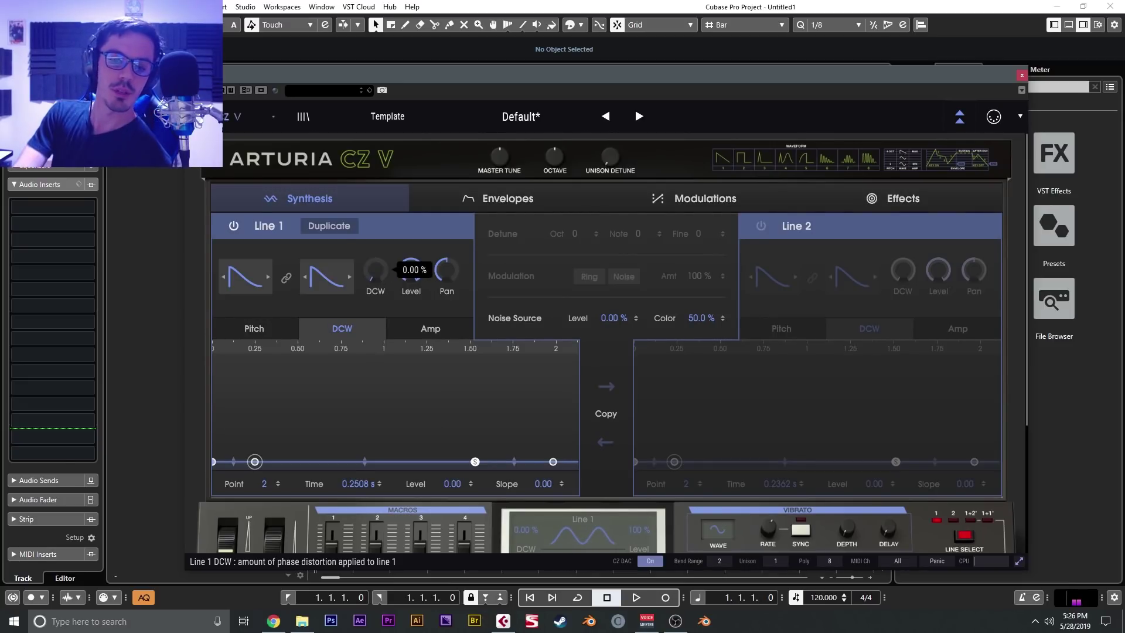
left_click_drag(411, 304, 381, 272)
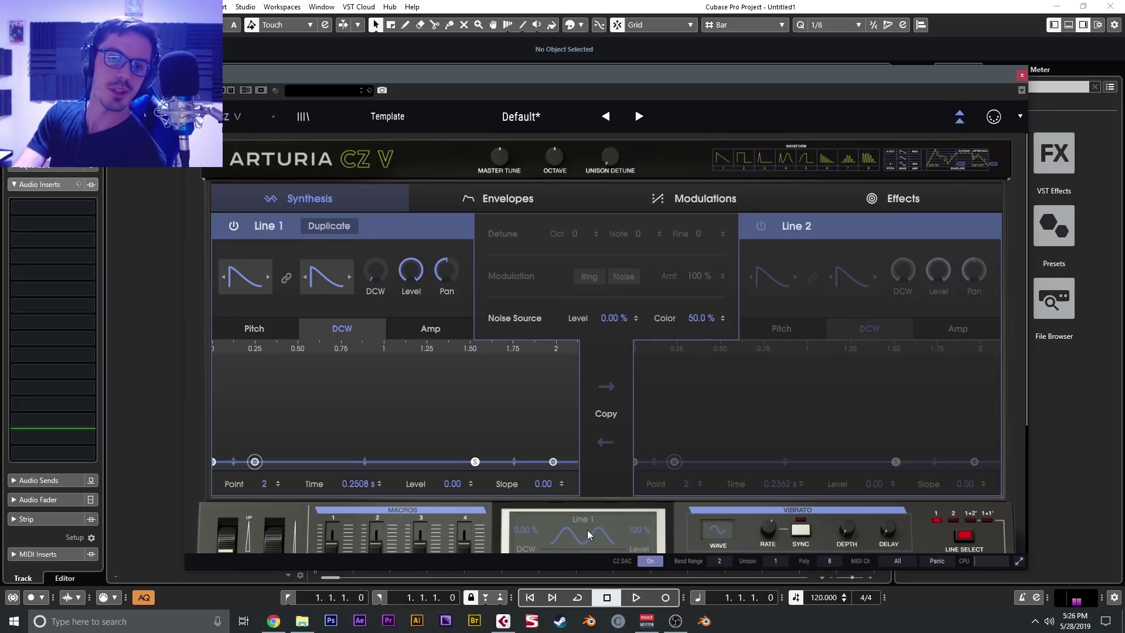
left_click_drag(376, 271, 381, 296)
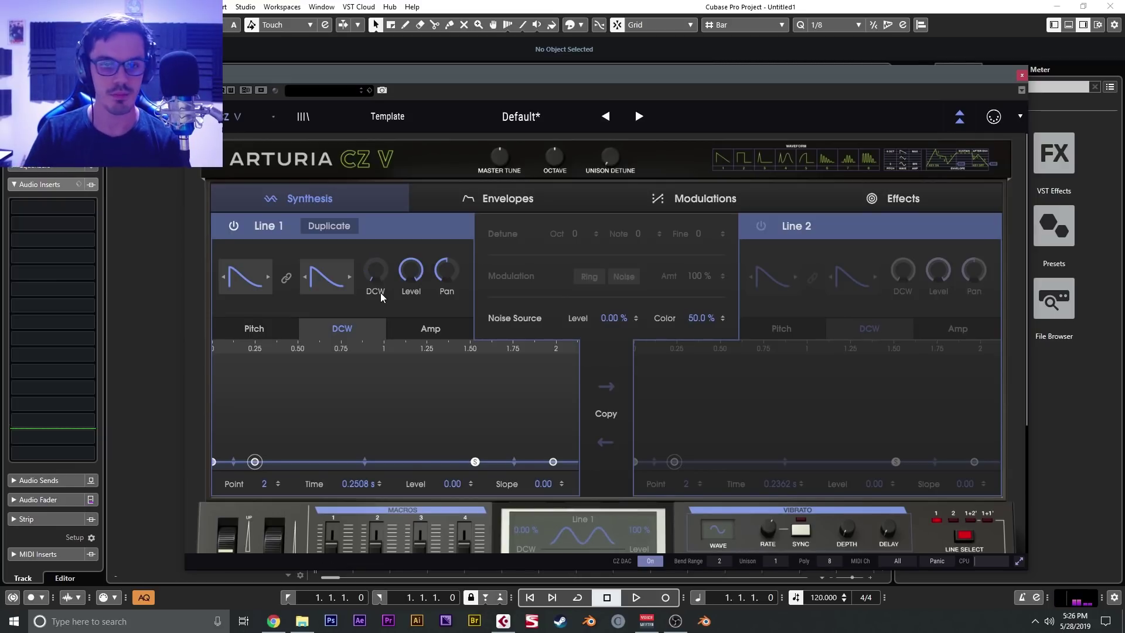
Shape Line 1's DCW envelope into a jagged multi-peak curve by adding twelve points between its start and the sustain point
double_click(282, 426)
double_click(360, 422)
double_click(393, 387)
double_click(448, 414)
double_click(376, 451)
double_click(338, 451)
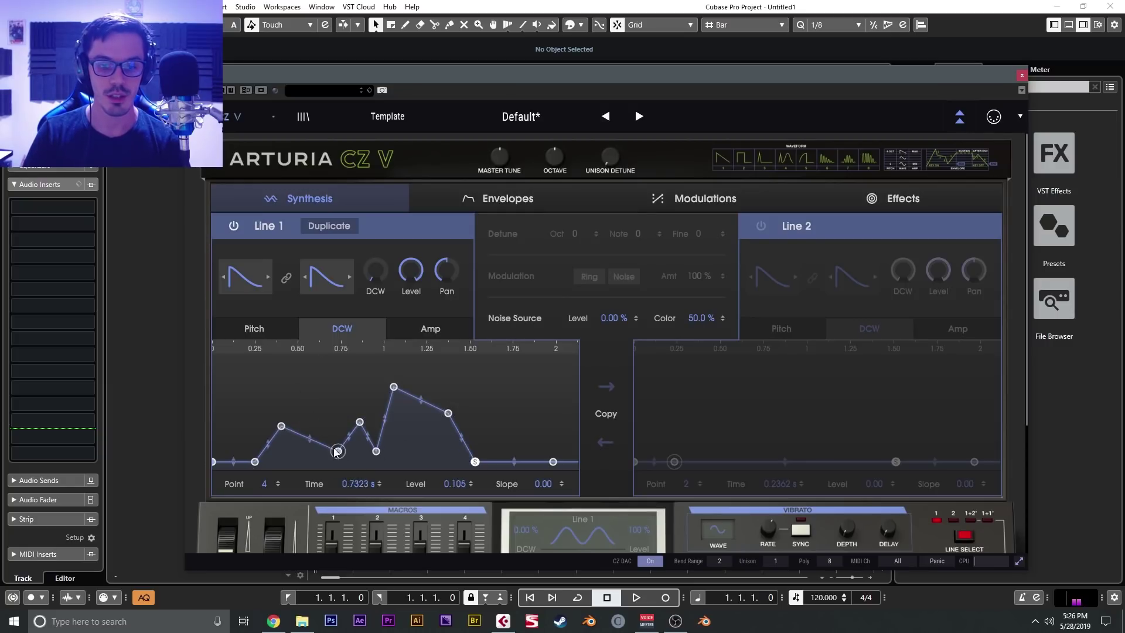
double_click(311, 388)
double_click(269, 378)
double_click(234, 435)
double_click(236, 377)
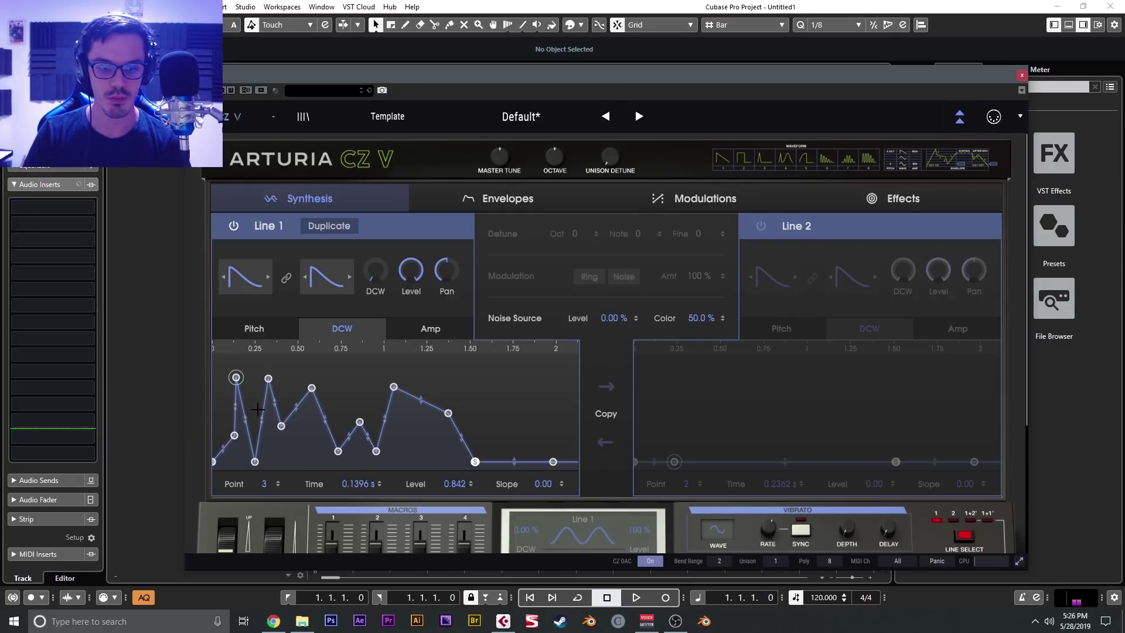
double_click(296, 385)
double_click(301, 404)
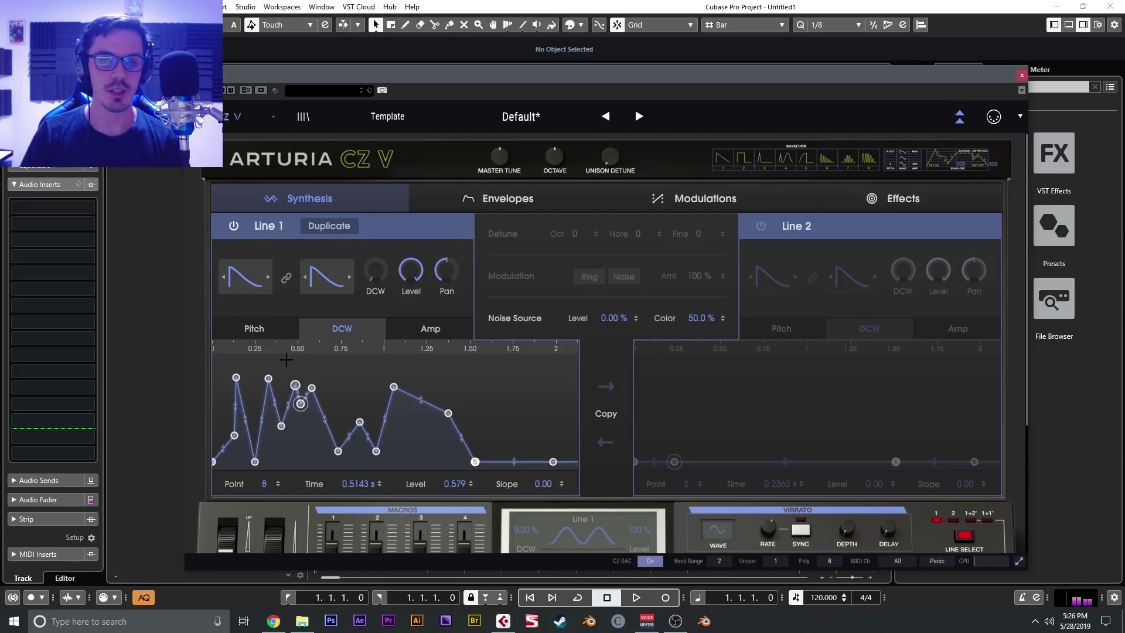
Switch Line 1's first waveform to Custom and bend its base phase distortion curve with two points, the second at about X 0.4814, Y 0.214
left_click(255, 280)
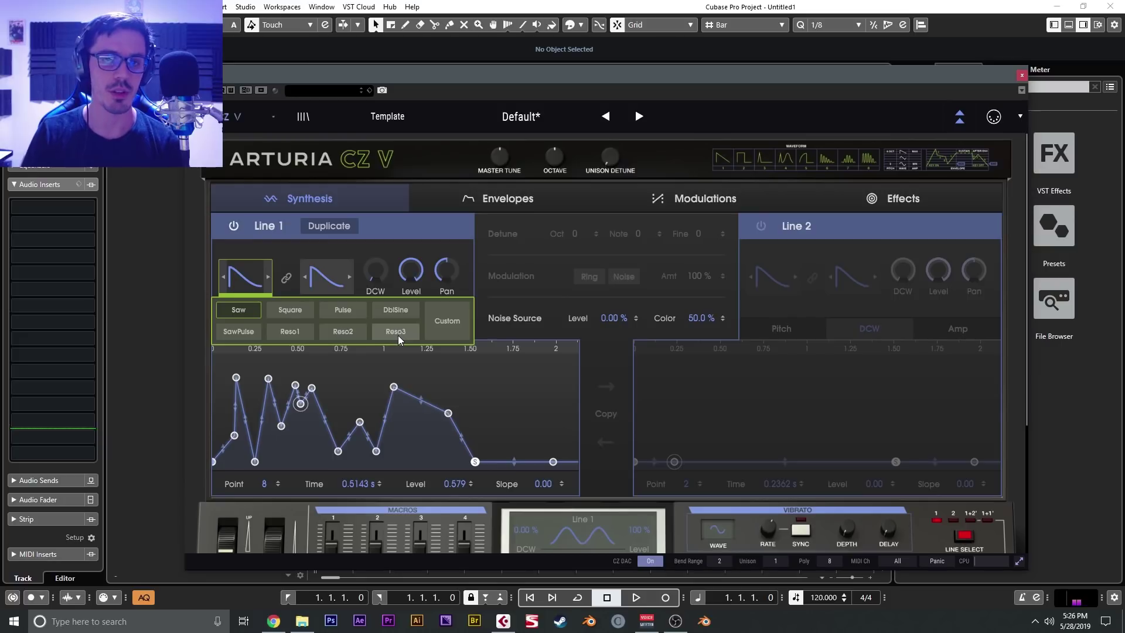
left_click(434, 325)
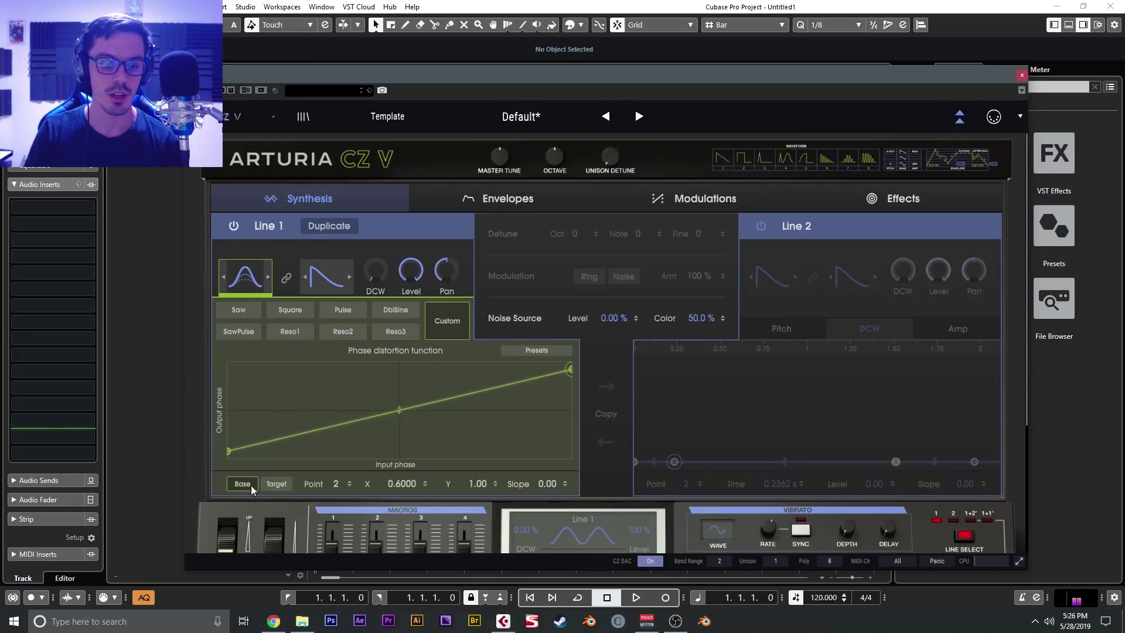
left_click(231, 453)
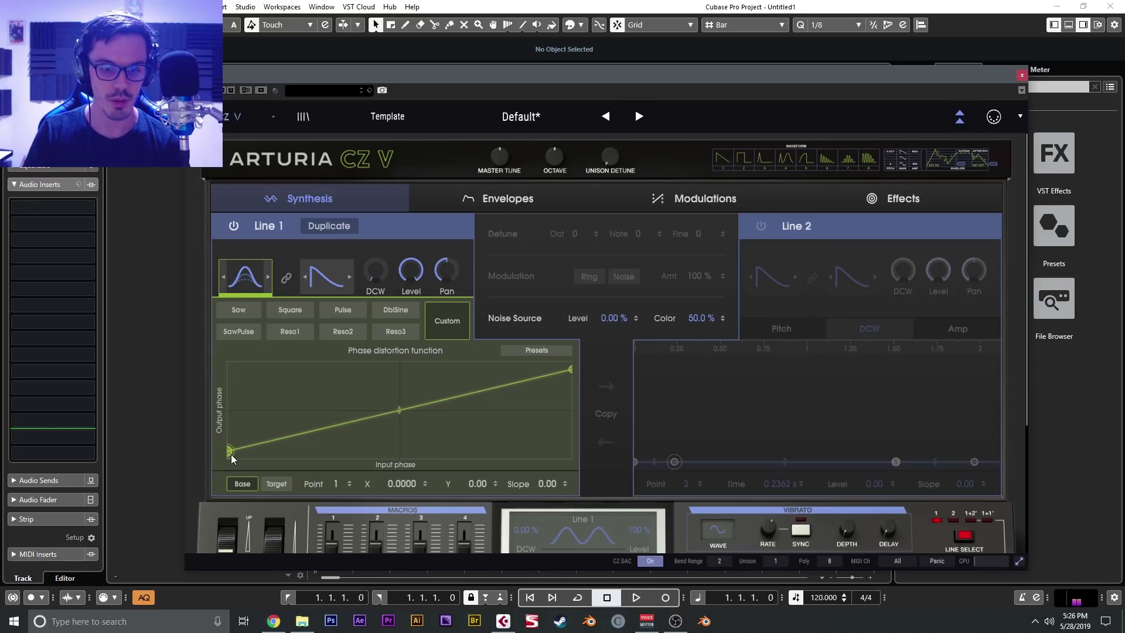
left_click_drag(254, 446, 255, 401)
left_click_drag(343, 393, 393, 433)
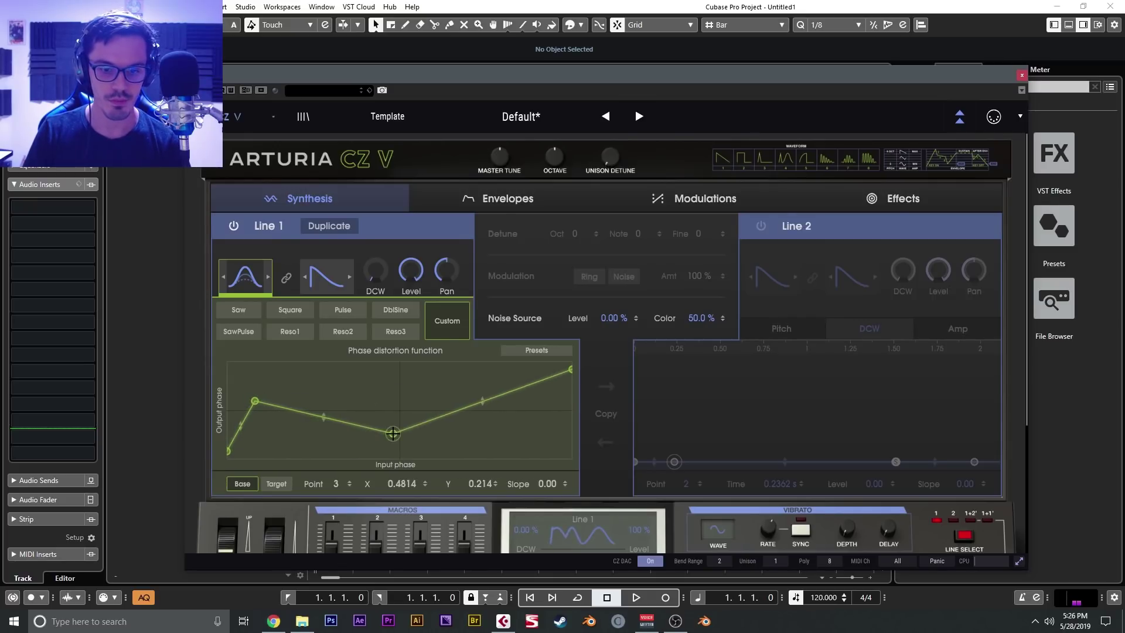
Draw a zigzag target phase distortion curve for Line 1's custom waveform, with the last added point at about X 0.9390, Y 0.100
left_click(276, 484)
left_click_drag(252, 410, 223, 351)
left_click_drag(287, 369, 396, 368)
left_click_drag(486, 370, 486, 464)
left_click_drag(515, 423, 540, 385)
left_click_drag(553, 422, 551, 442)
Raise Line 1's DCW amount to about 47 % to blend the base curve towards the target
mouse_move(378, 270)
mouse_move(376, 271)
left_mouse_down()
mouse_move(376, 238)
mouse_move(377, 269)
left_mouse_up()
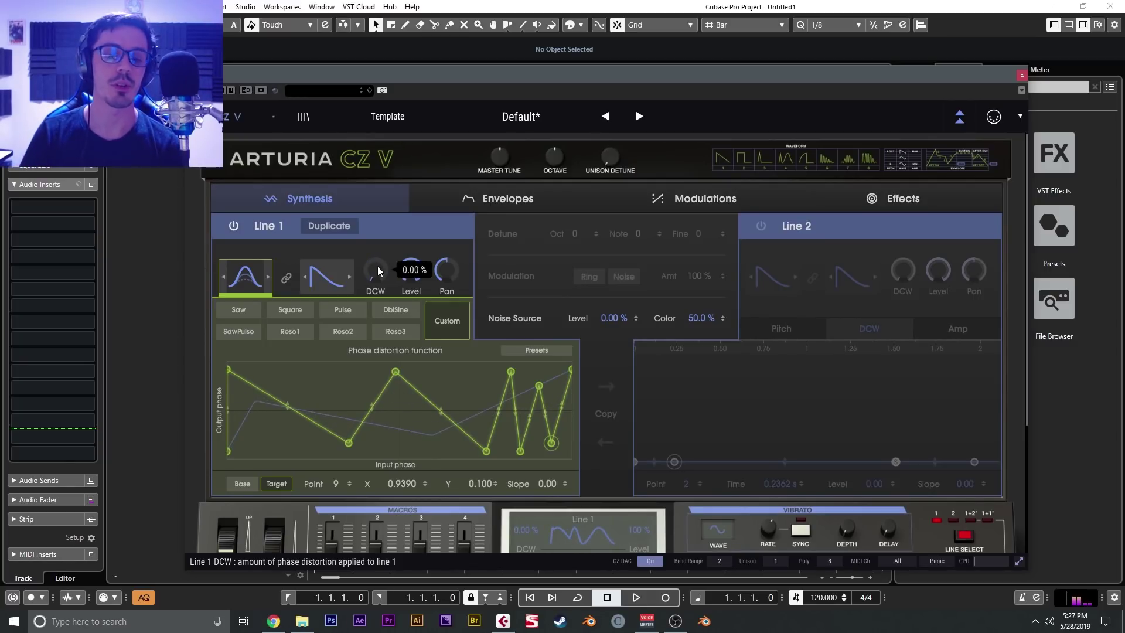
mouse_move(378, 266)
left_mouse_down()
mouse_move(378, 237)
mouse_move(377, 269)
mouse_move(378, 253)
left_mouse_up()
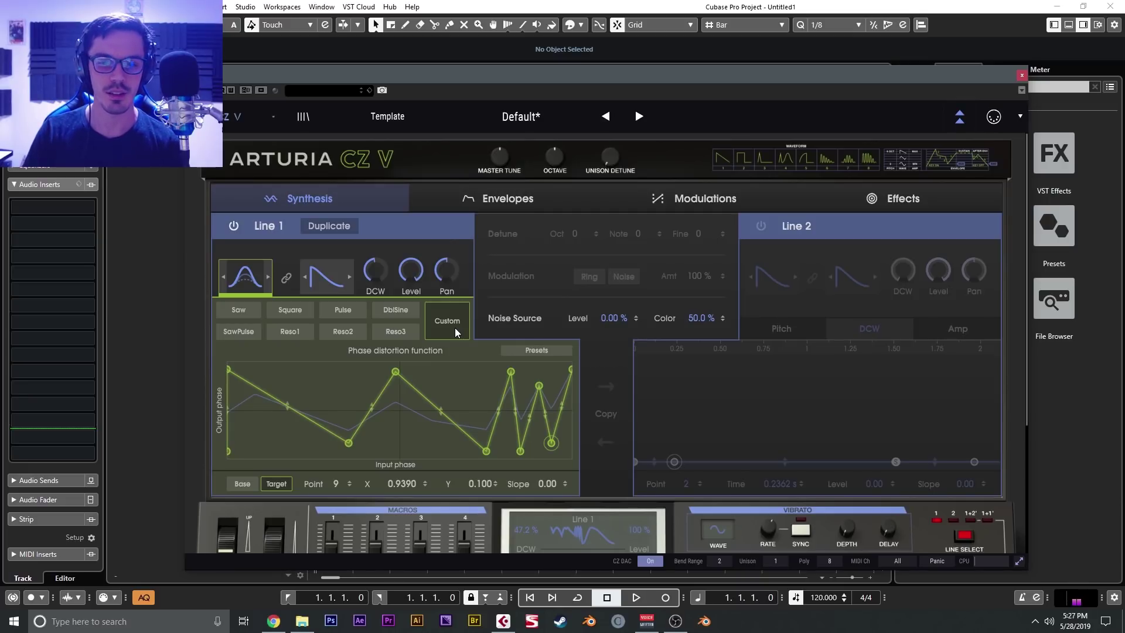
Examine the Line 1 DCW envelope in the full envelope editor and return to the synthesis page
mouse_move(437, 263)
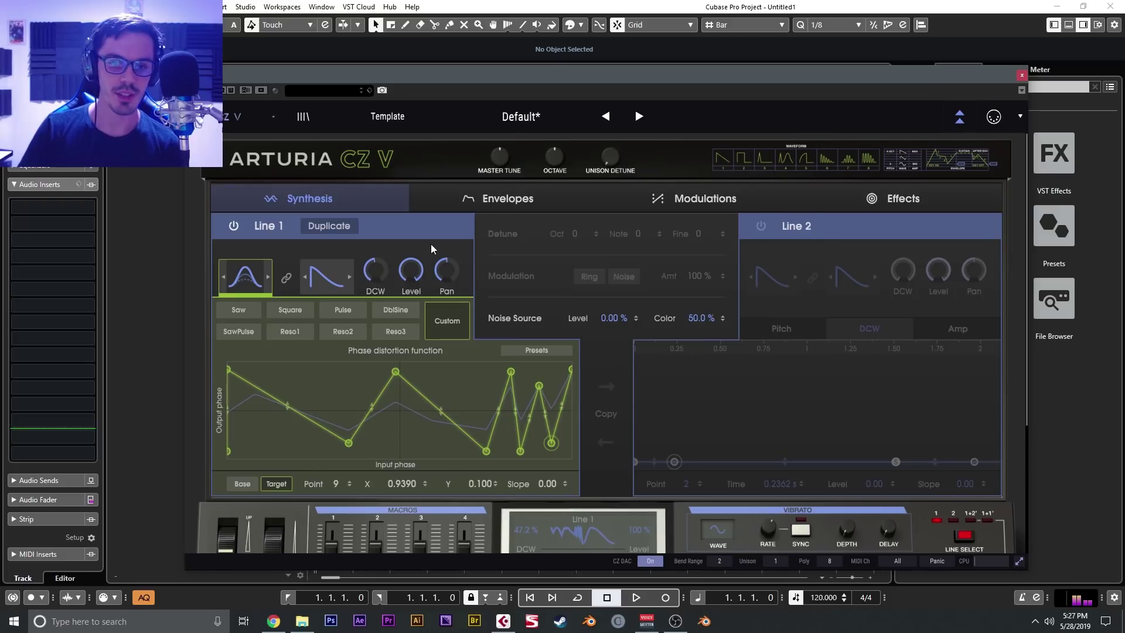
left_click(462, 199)
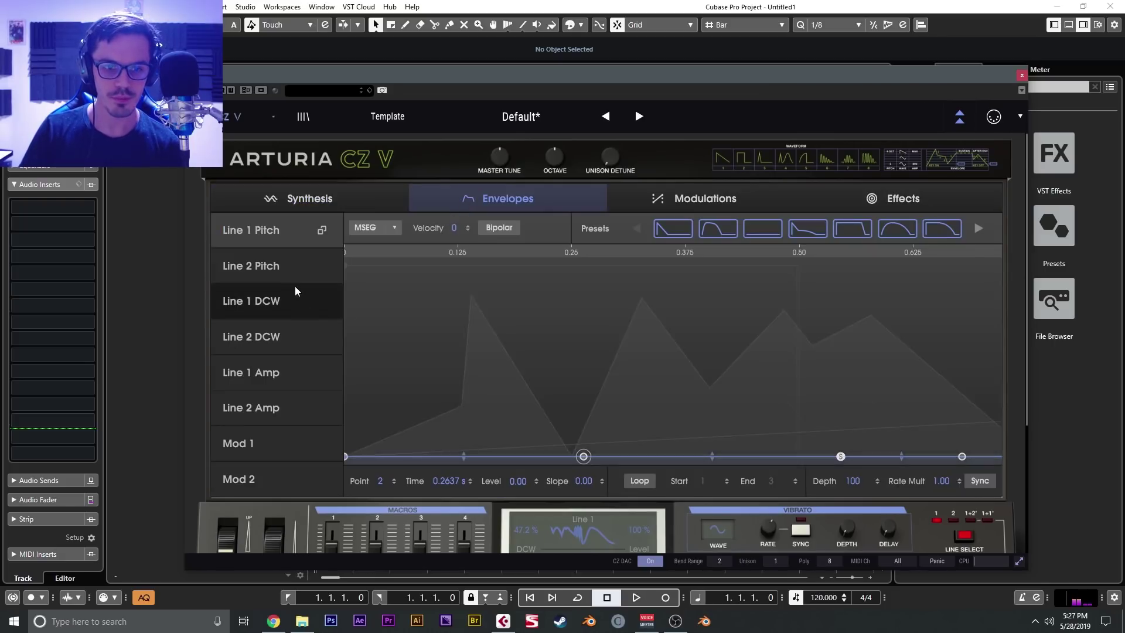
left_click(301, 313)
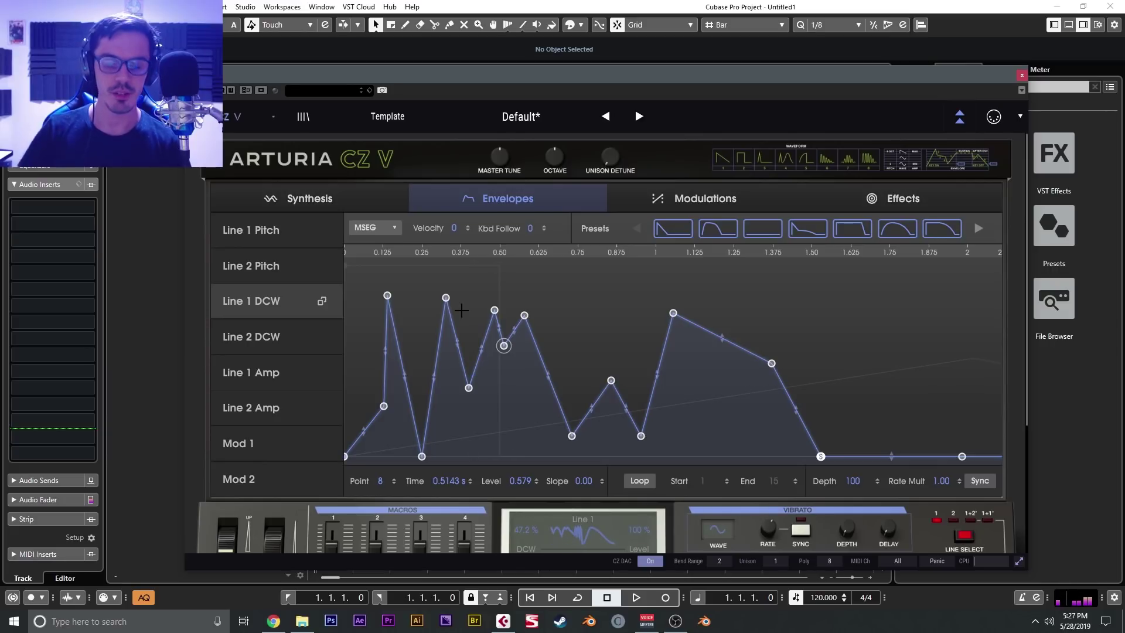
left_click(328, 202)
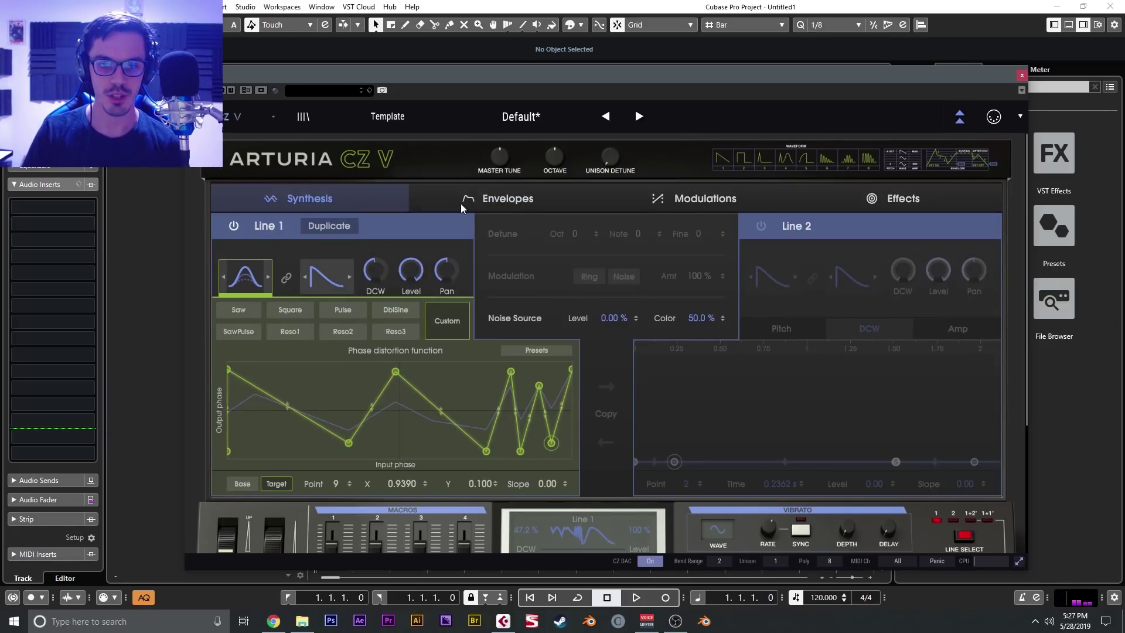
Load the Basic template preset in place of the edited Default patch
left_click(606, 117)
left_click(607, 117)
left_click(607, 118)
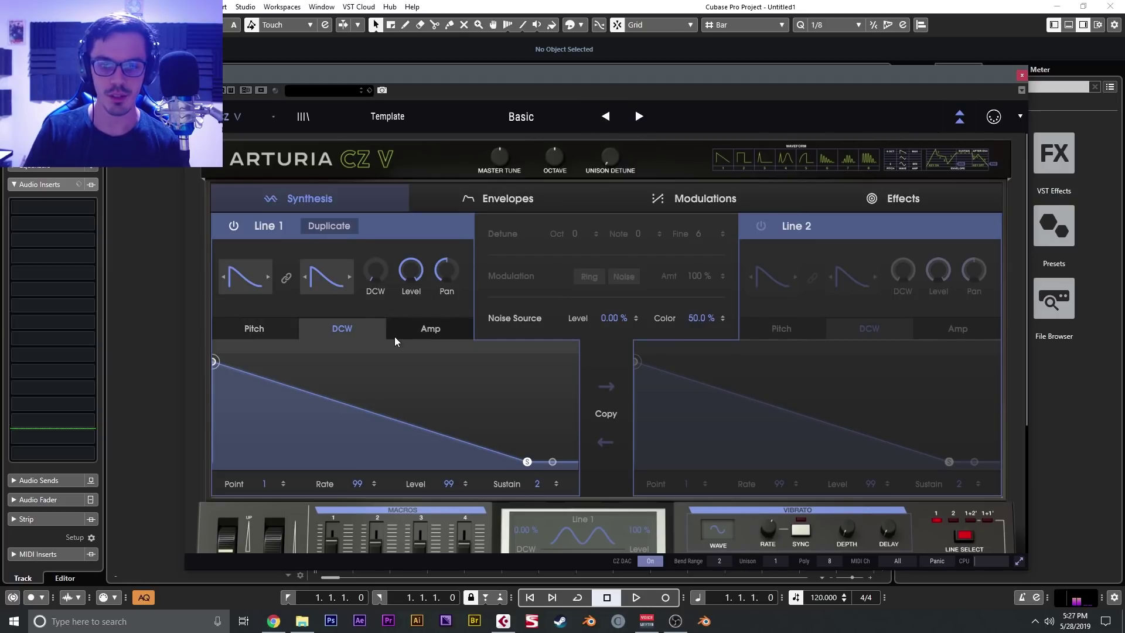
Enable Line 2 with a fine detune of 28, and raise the DCW of both lines to 100 %
left_click(761, 226)
left_click_drag(699, 234, 699, 226)
left_click_drag(902, 270, 902, 234)
left_click_drag(375, 270, 375, 235)
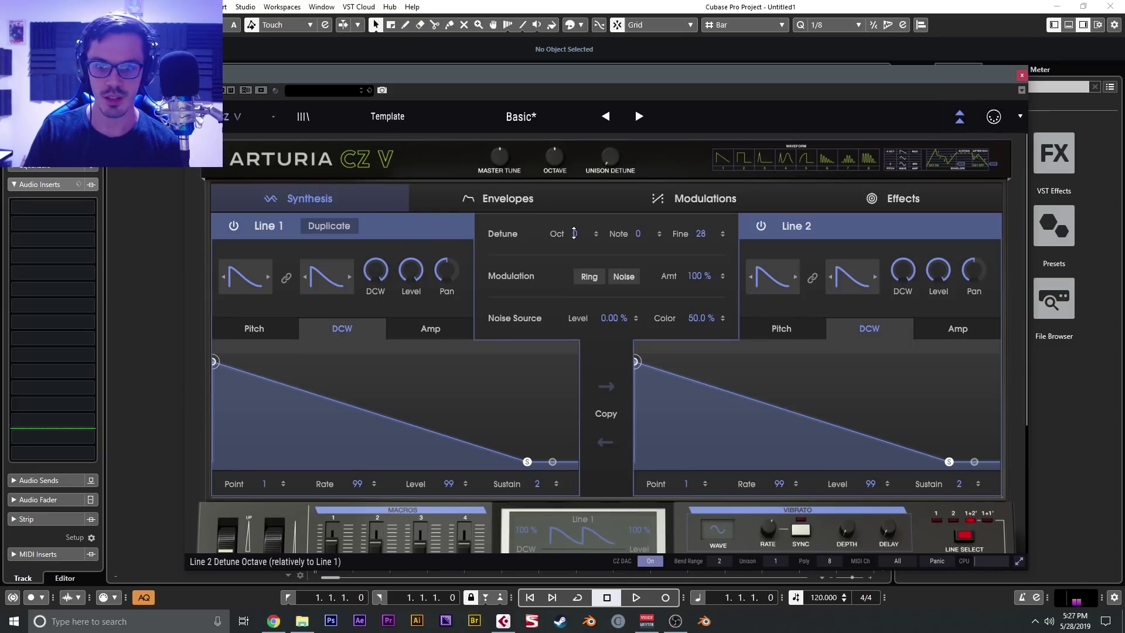
Turn on ring modulation at an amount of 84.0 % and set Line 2's first waveform to Square
left_click(588, 275)
left_click_drag(699, 276, 700, 276)
left_click(773, 276)
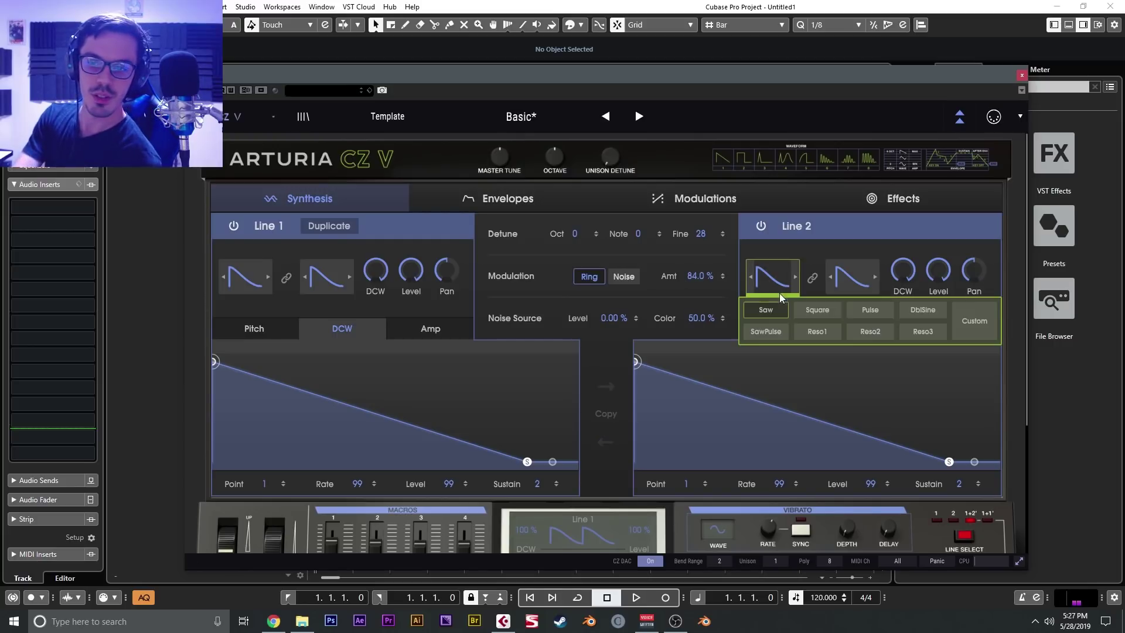
left_click(815, 311)
left_click(813, 194)
left_click(332, 200)
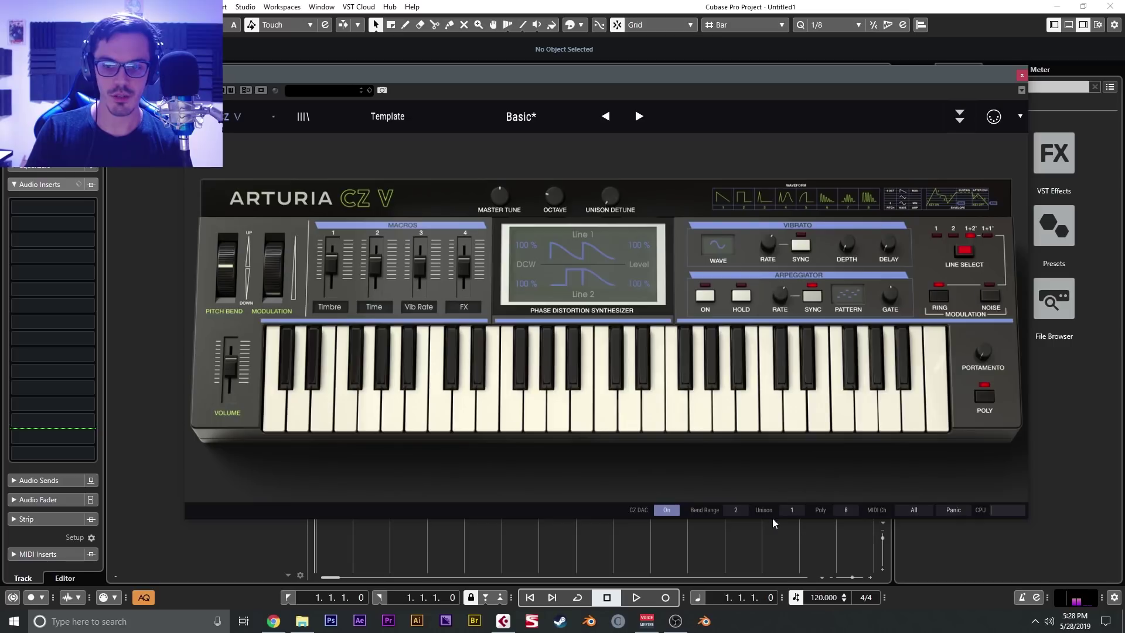
Set the unison to 4 voices and adjust the unison detune amount
left_click(792, 511)
left_click(825, 430)
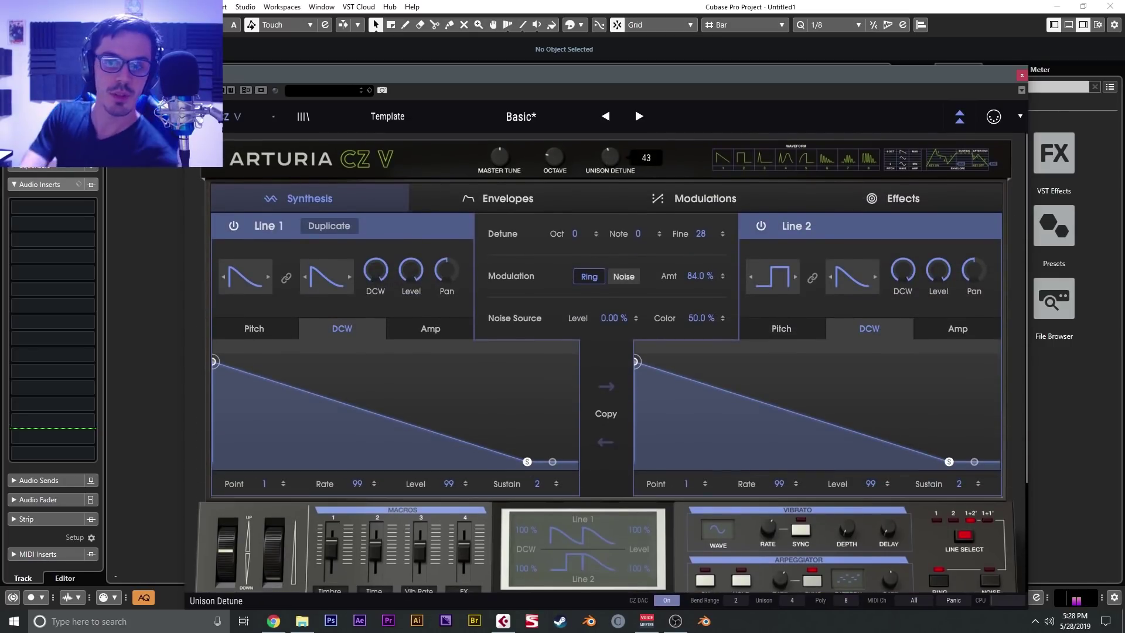
left_click_drag(609, 156, 614, 189)
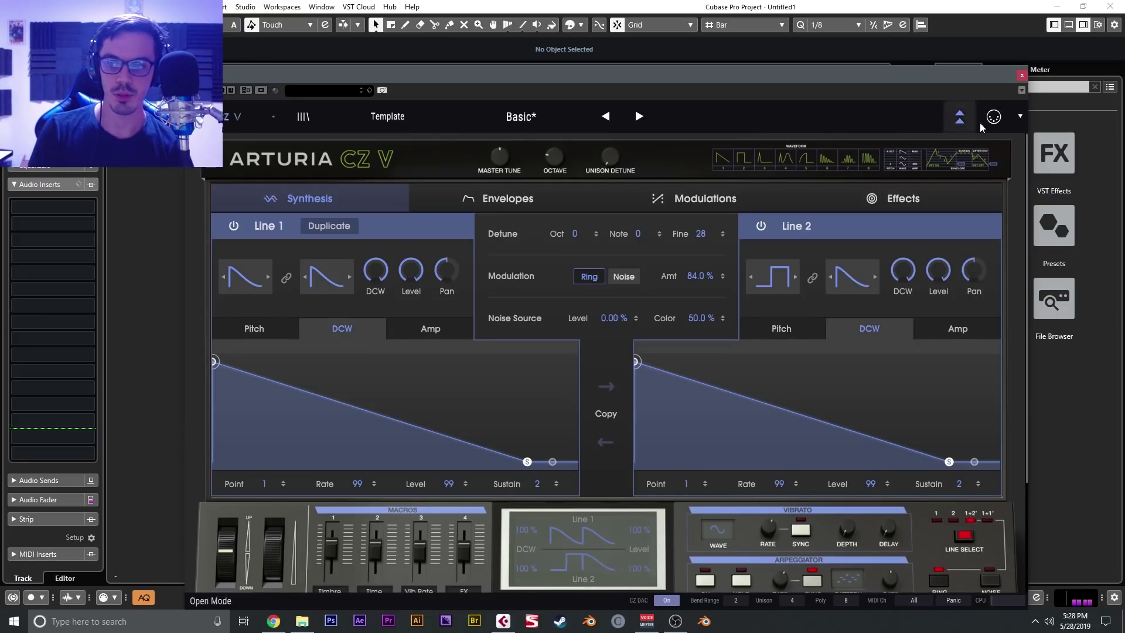
left_click(963, 121)
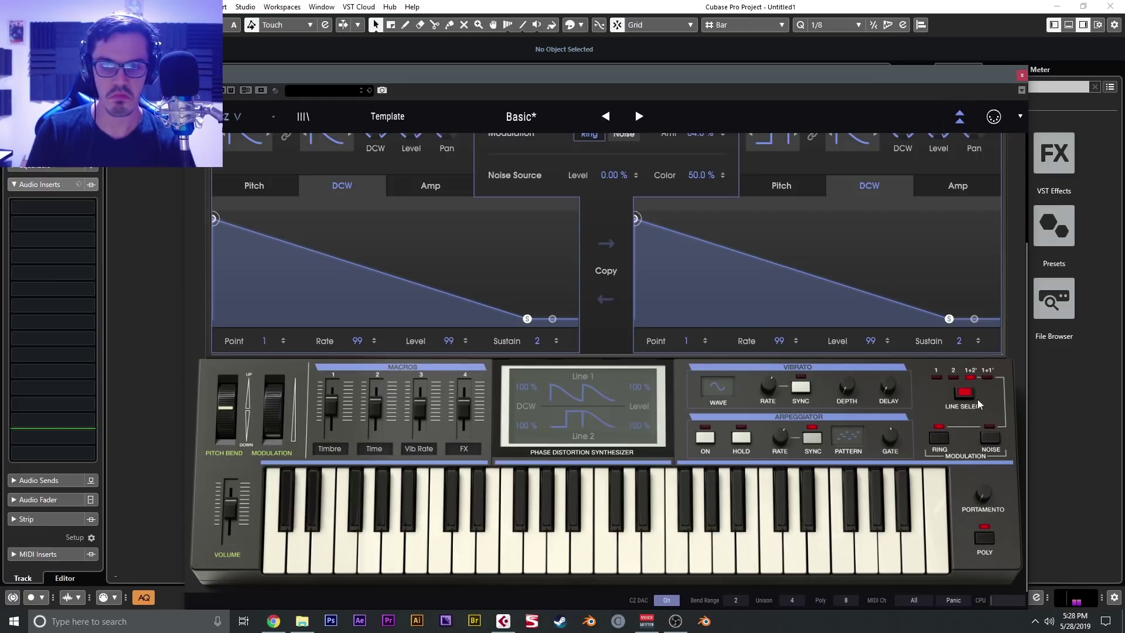
Reshape the Line 1 Pitch envelope as a short decay, starting at level 0.451 with the second point at 0.0778 s
scroll(761, 308, "up", 3)
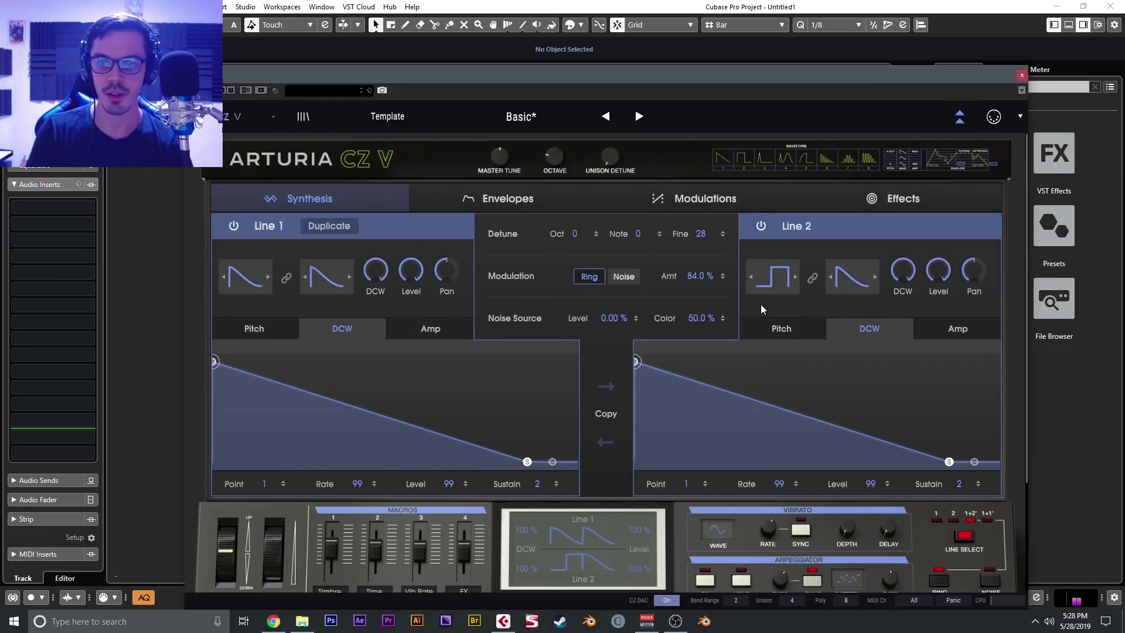
left_click(536, 199)
left_click(291, 376)
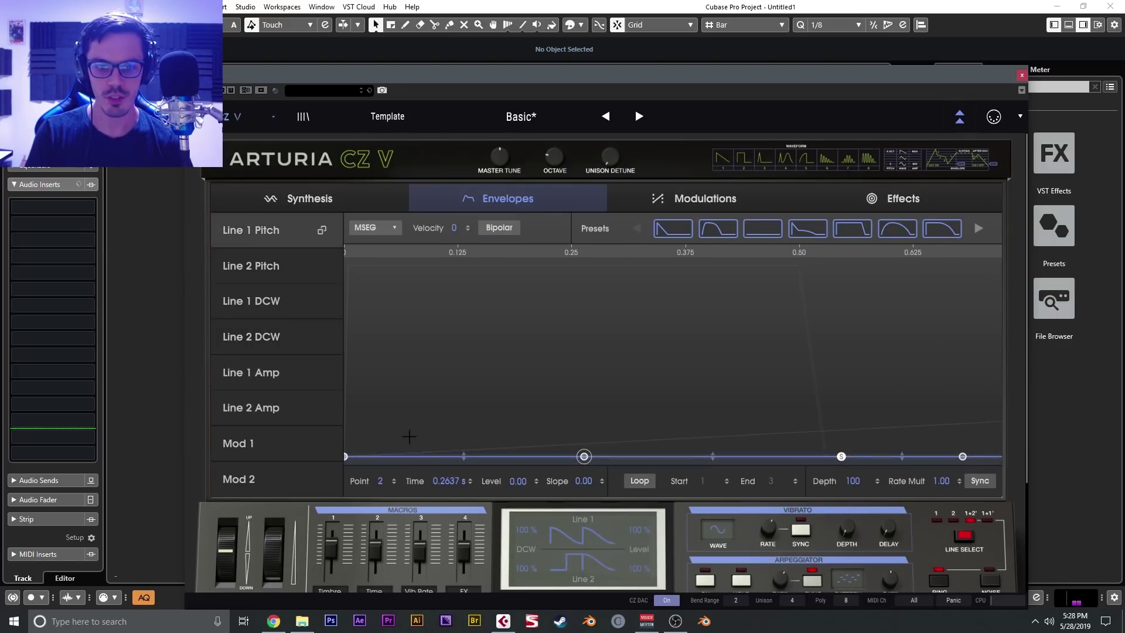
left_click(348, 458)
left_click_drag(348, 458, 346, 371)
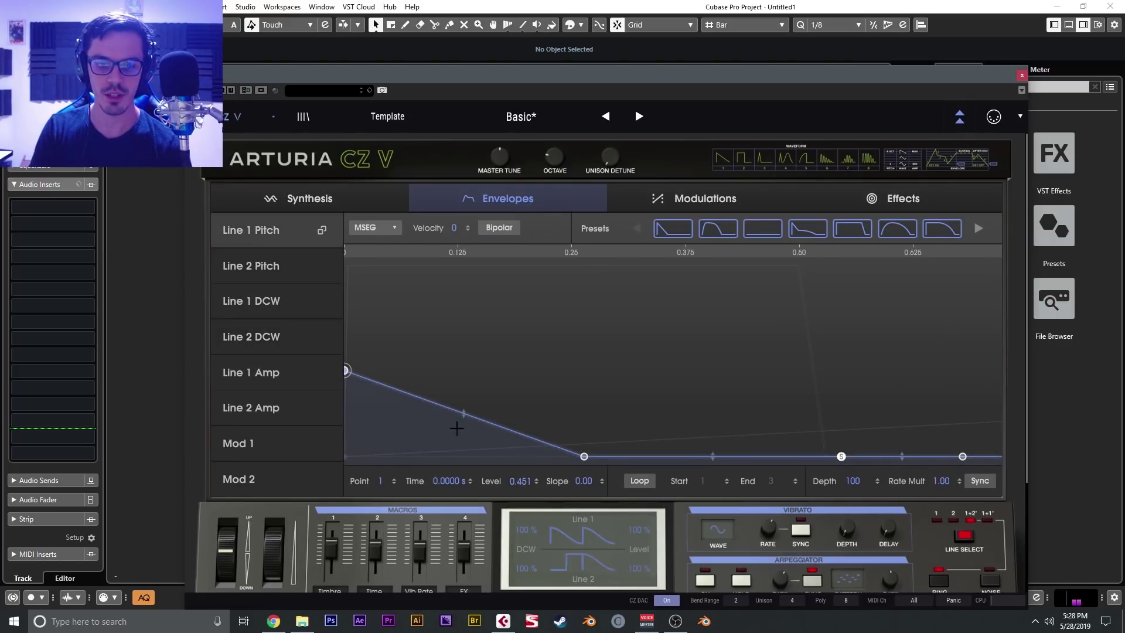
left_click_drag(583, 456, 476, 456)
left_click_drag(475, 518, 413, 535)
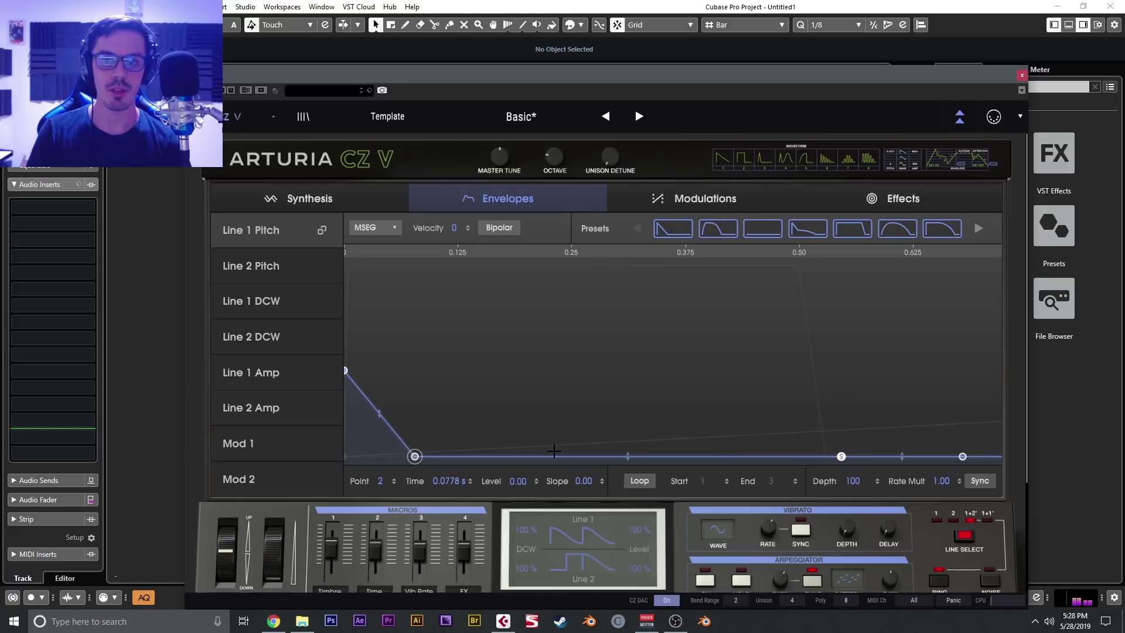
Examine the Line 1 Amp envelope and both pages of the modulation matrix, slots 1-8 and 9-16
left_click(266, 380)
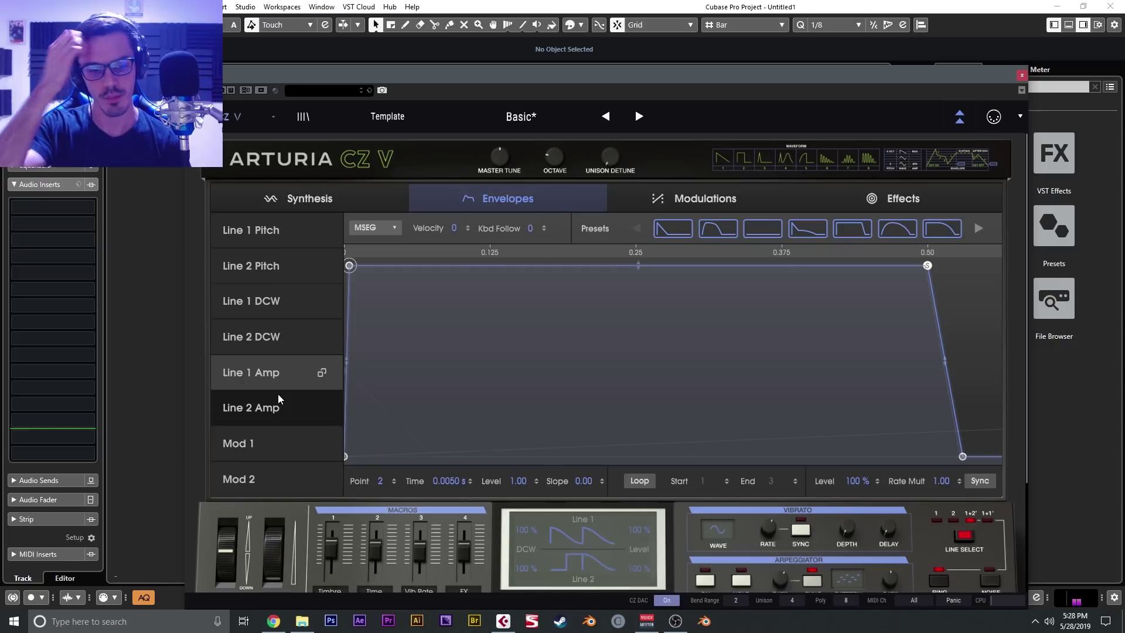
left_click(661, 197)
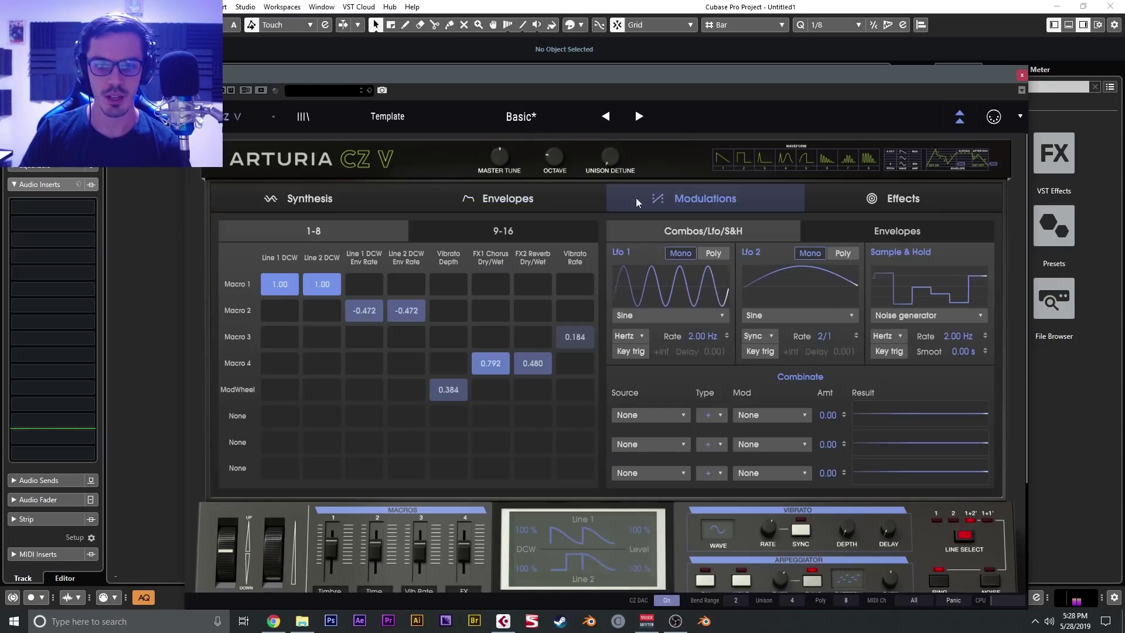
left_click(488, 235)
left_click(361, 233)
left_click(453, 237)
left_click(360, 237)
left_click(455, 228)
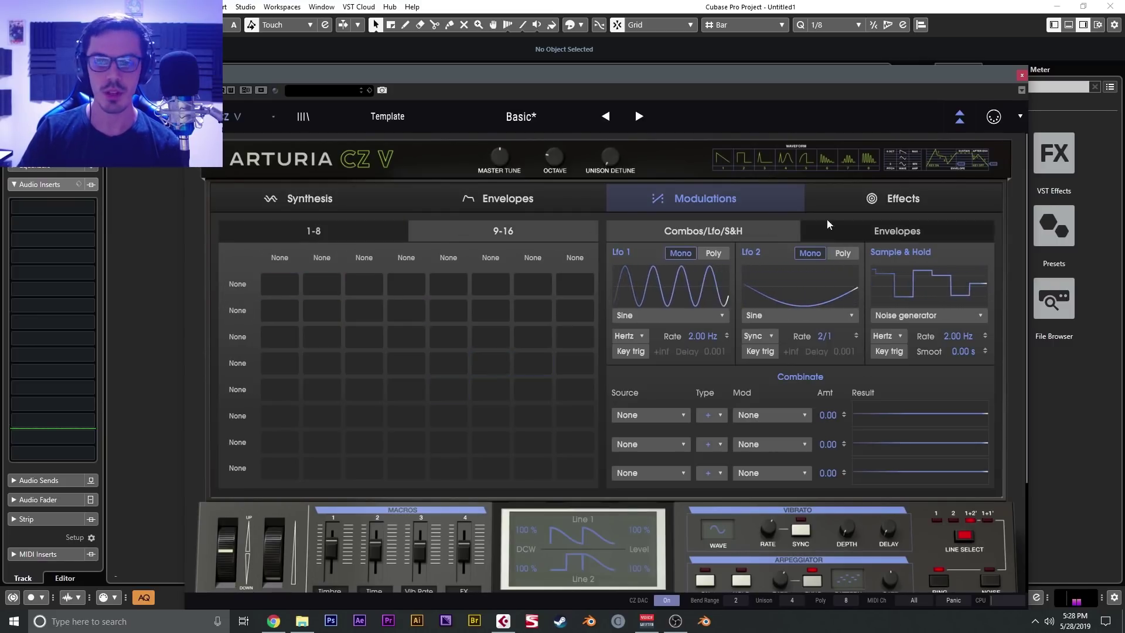
Examine the effects chain and the effect types available for its slots
left_click(846, 208)
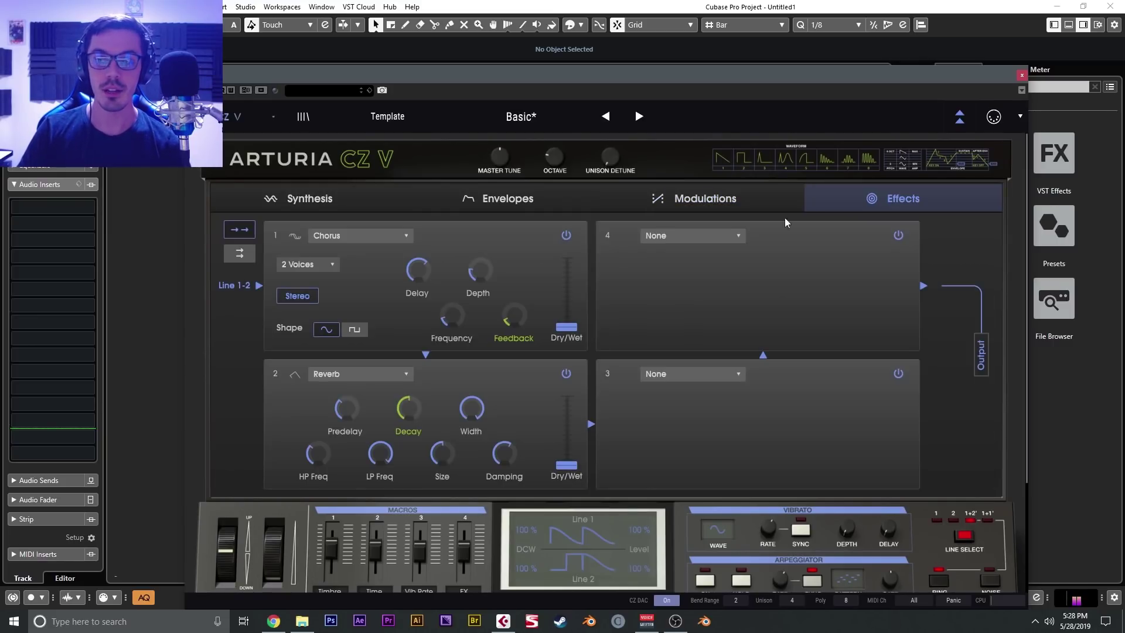
left_click(362, 238)
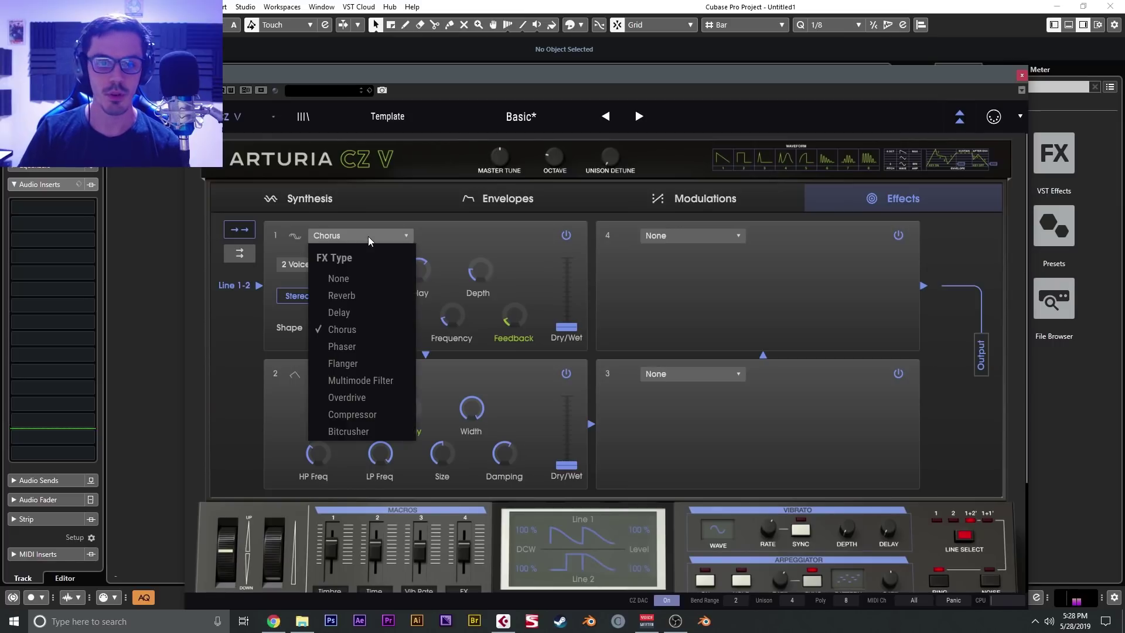
left_click(692, 374)
left_click(684, 316)
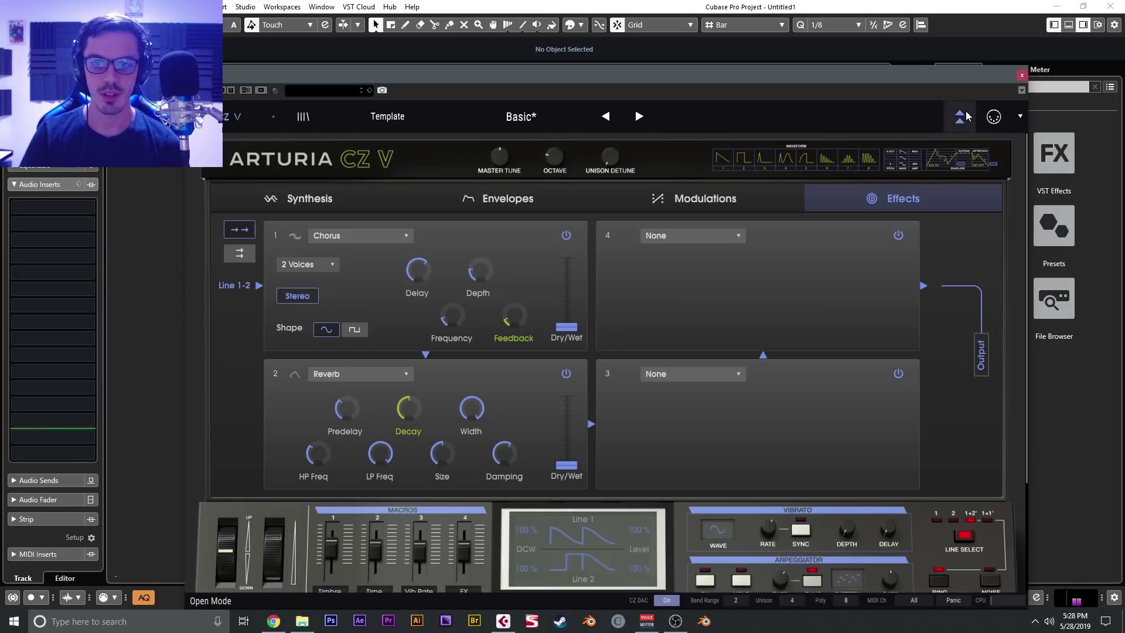
Try a Multimode Filter in effect slot 4, check its filter modes, and reset the slot to None
left_click(666, 235)
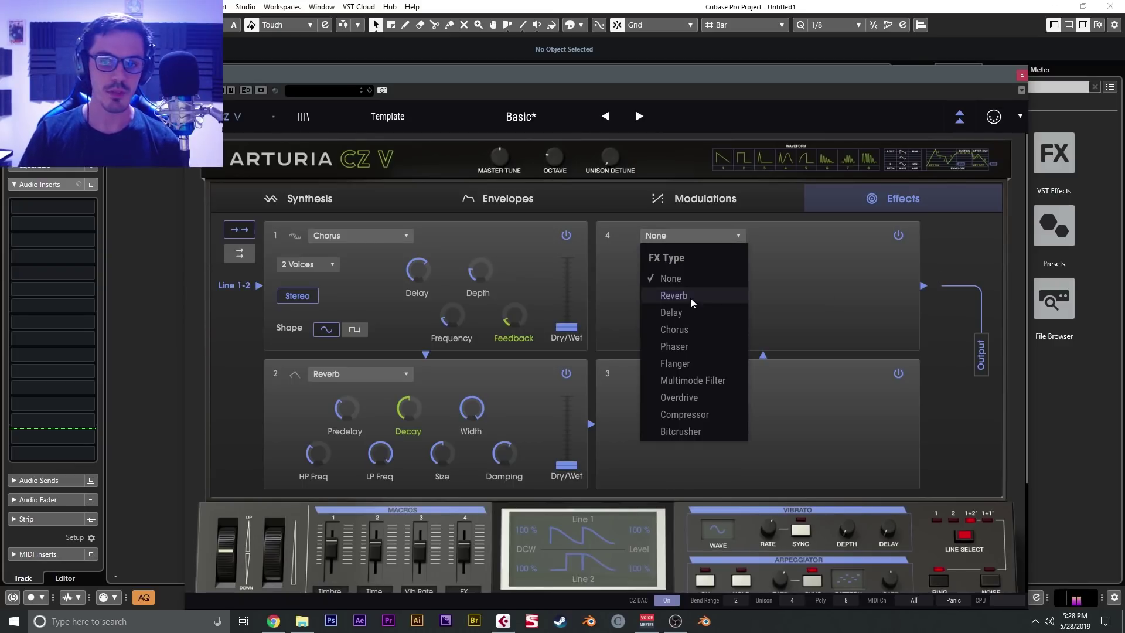
left_click(701, 381)
left_click(660, 321)
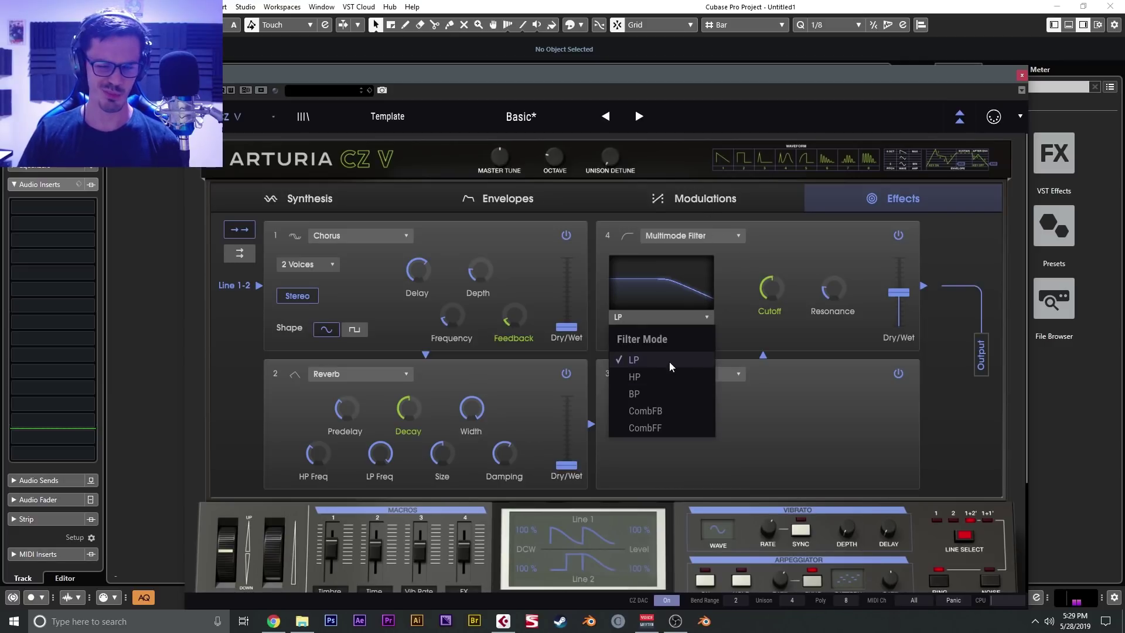
left_click(703, 242)
left_click(688, 273)
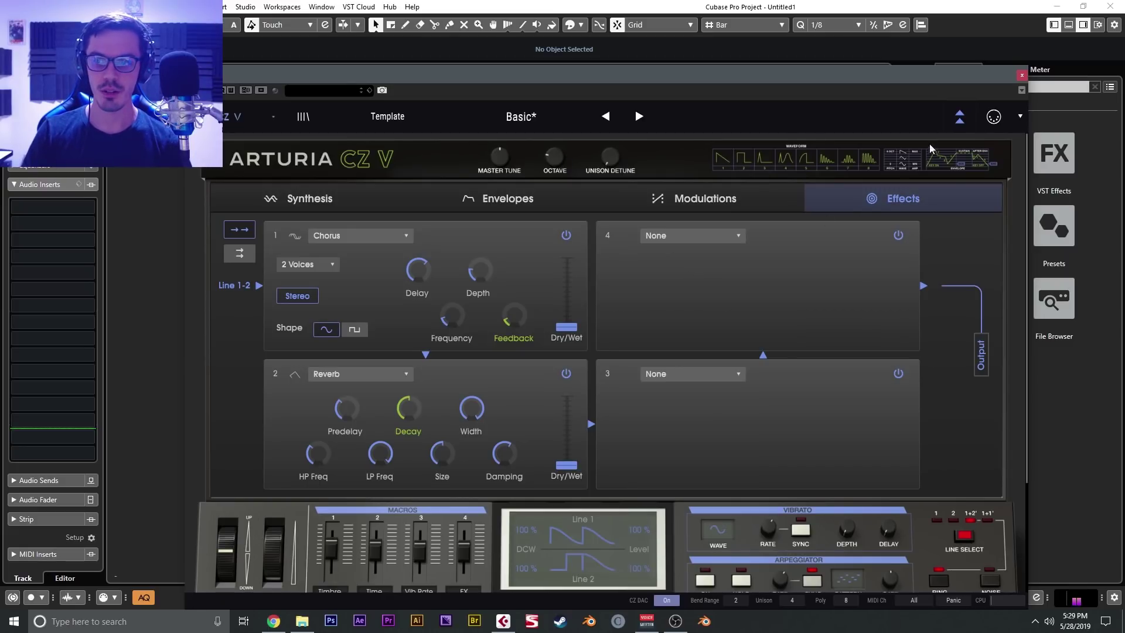
Collapse the synth's advanced section to the main keyboard view and reposition the plugin window
left_click(956, 120)
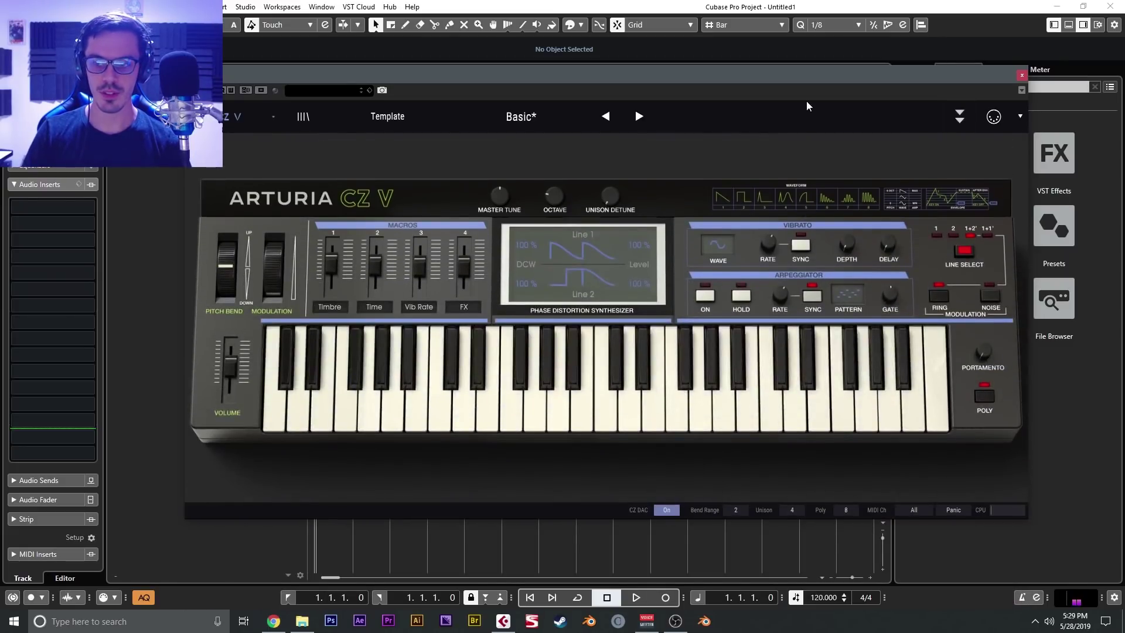
left_click_drag(799, 82, 814, 114)
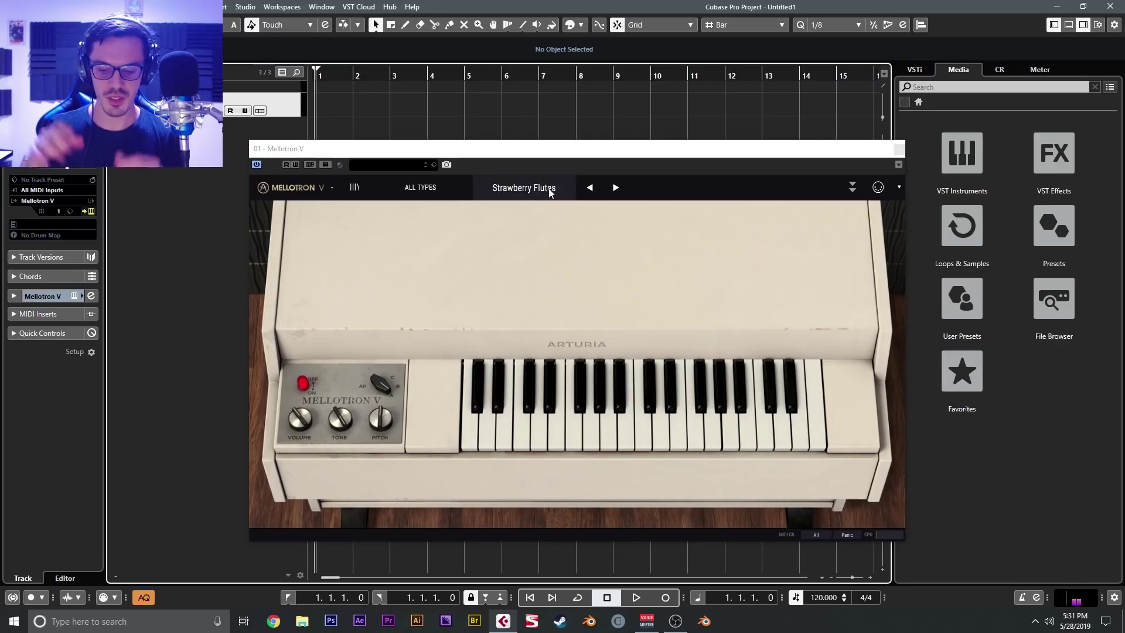
In Mellotron V, audition the Strawberry Flutes preset and try its track selector, returning it to track A
left_click(613, 370)
left_click(584, 426)
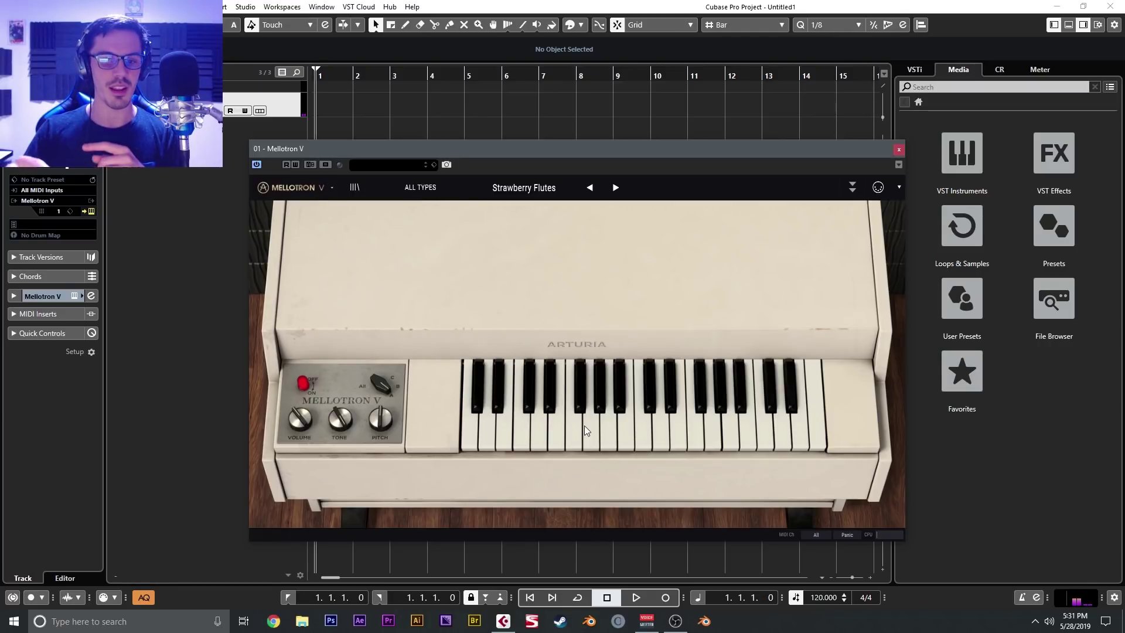
left_click_drag(380, 384, 381, 381)
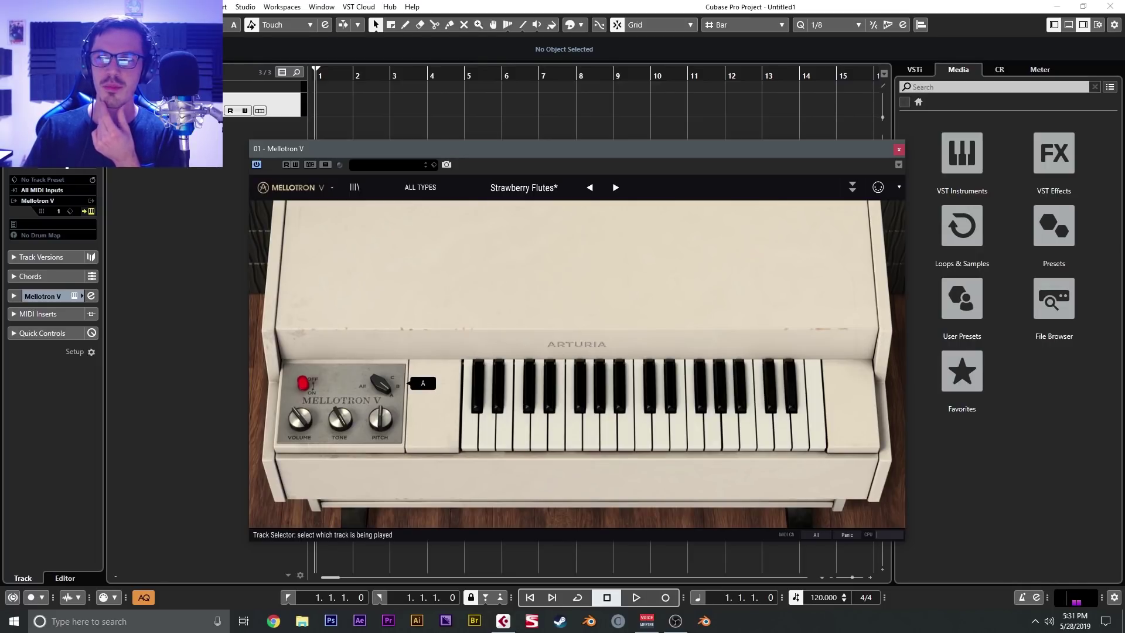
mouse_move(381, 381)
left_mouse_down()
mouse_move(381, 371)
mouse_move(381, 399)
mouse_move(381, 371)
left_mouse_up()
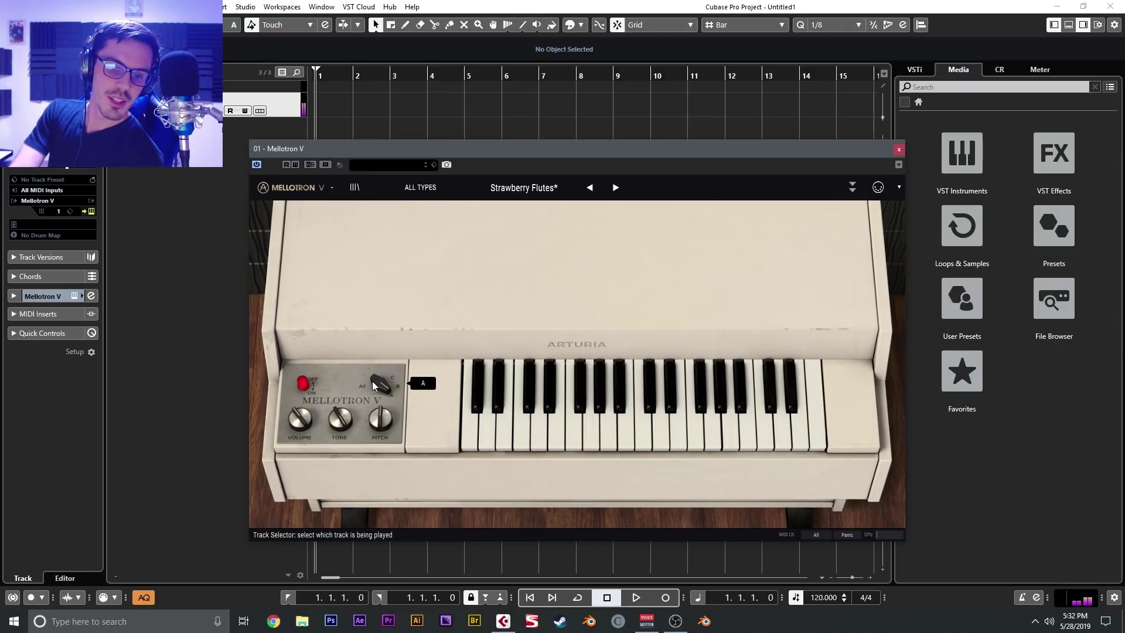
Advance from Strawberry Flutes through Stereo Strings to the Pianos preset and open the instrument's lid
left_click(614, 188)
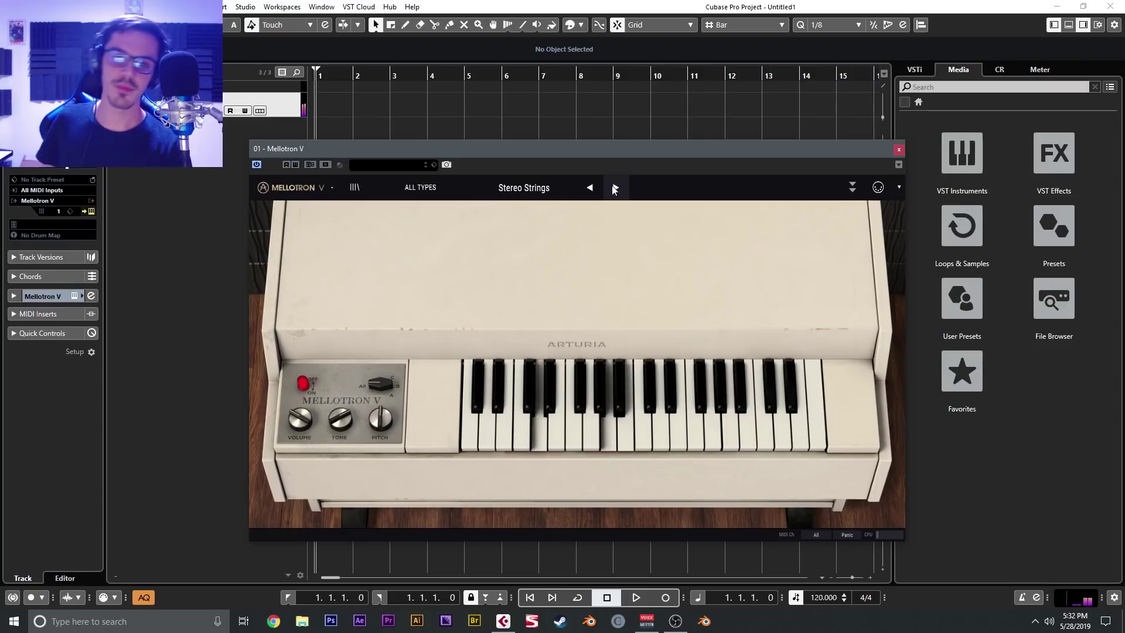
left_click(613, 187)
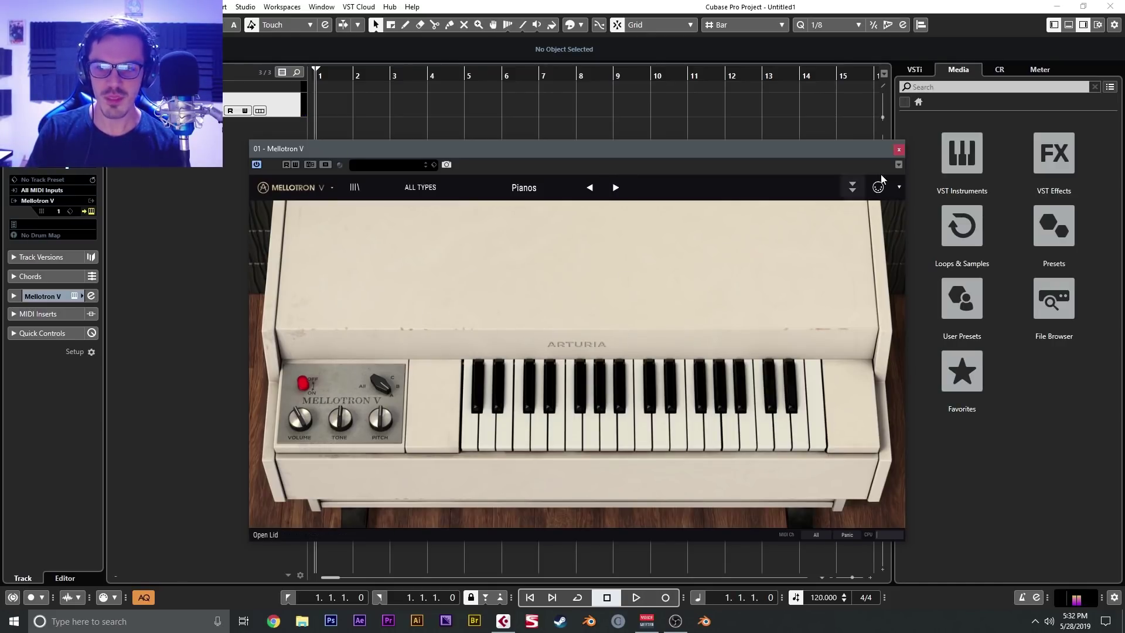
left_click(852, 187)
left_click_drag(722, 148, 722, 88)
Adjust the tape saturation amount and set the flutter amount to 0.120
mouse_move(558, 168)
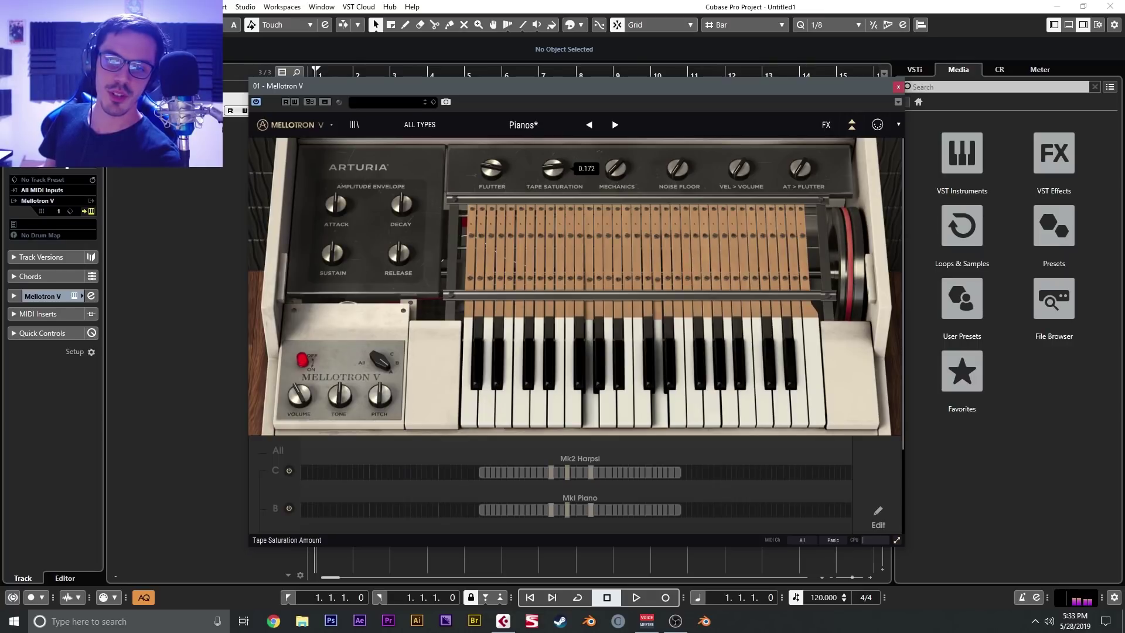
left_click_drag(552, 168, 552, 132)
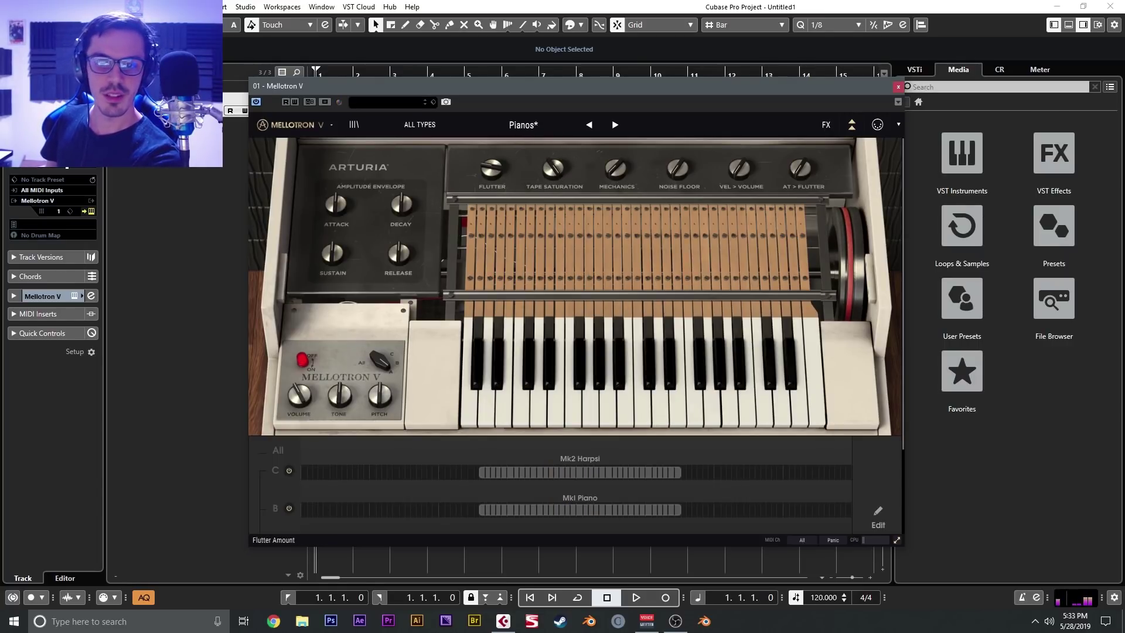
left_click_drag(492, 169, 492, 154)
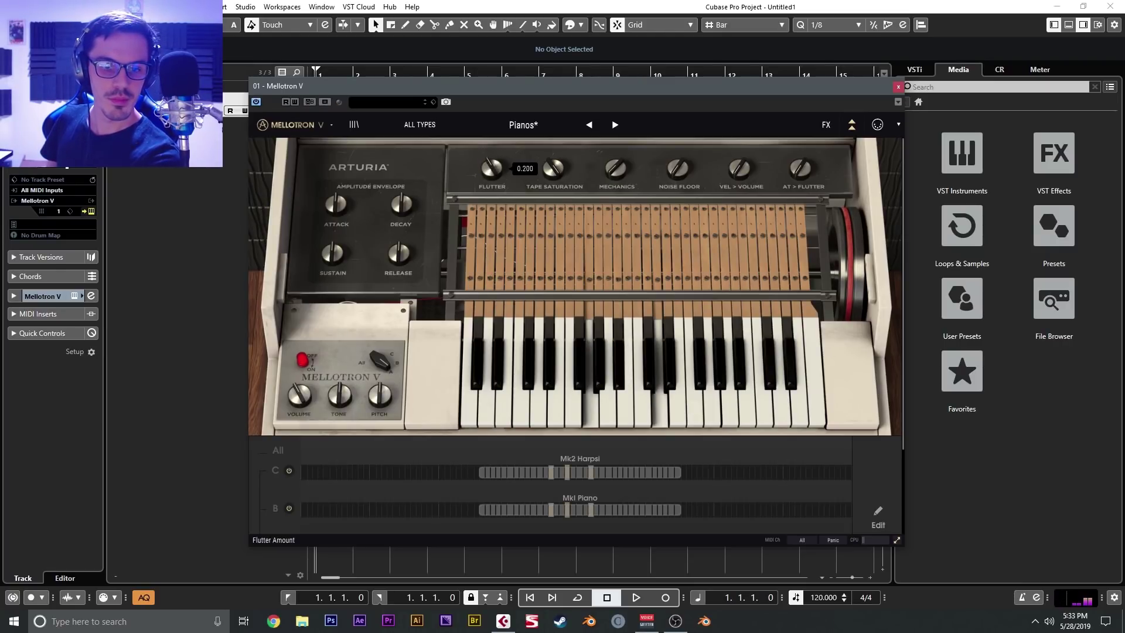
left_click_drag(492, 168, 492, 195)
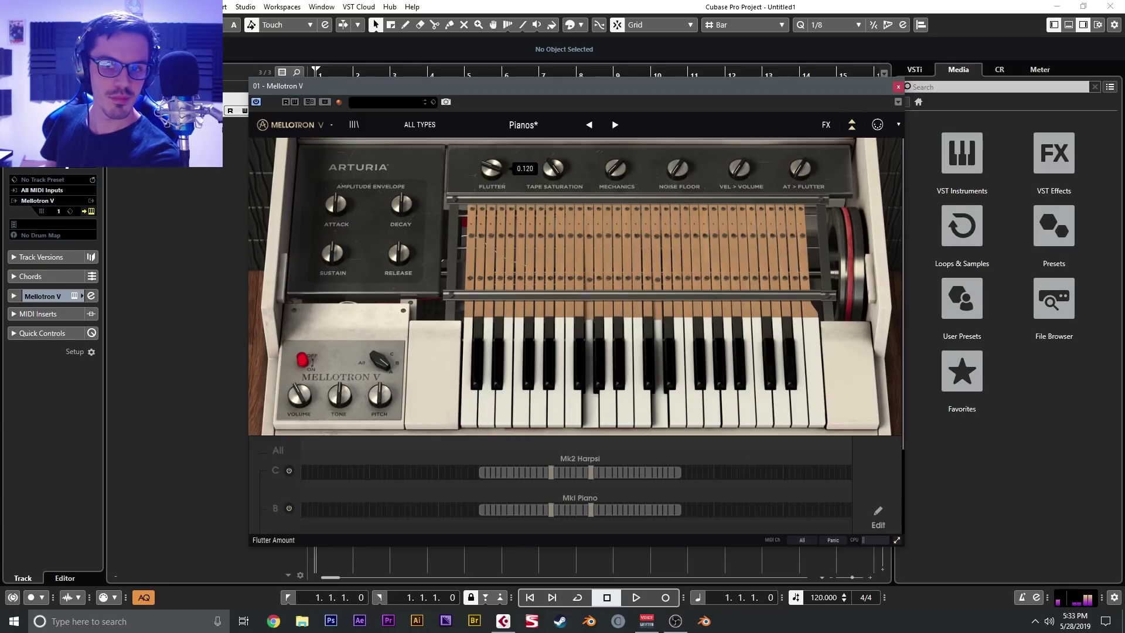
Adjust the Mechanics and AT > Flutter amounts, and set the noise floor to 0.829
mouse_move(610, 172)
left_mouse_down()
mouse_move(610, 182)
mouse_move(610, 158)
left_mouse_up()
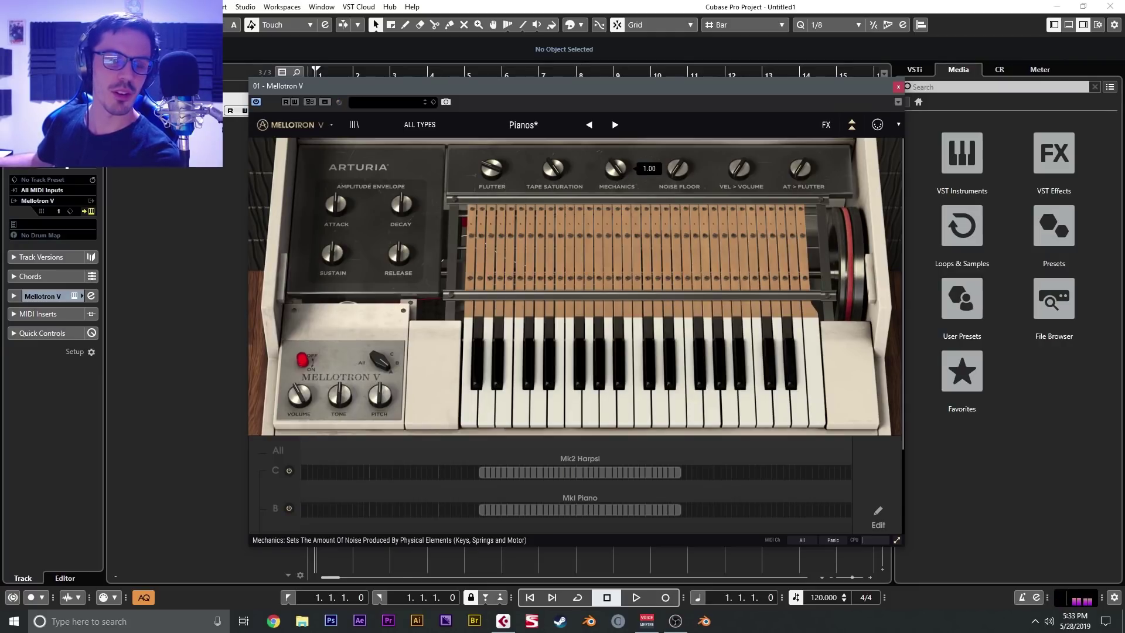
left_click_drag(610, 158, 610, 165)
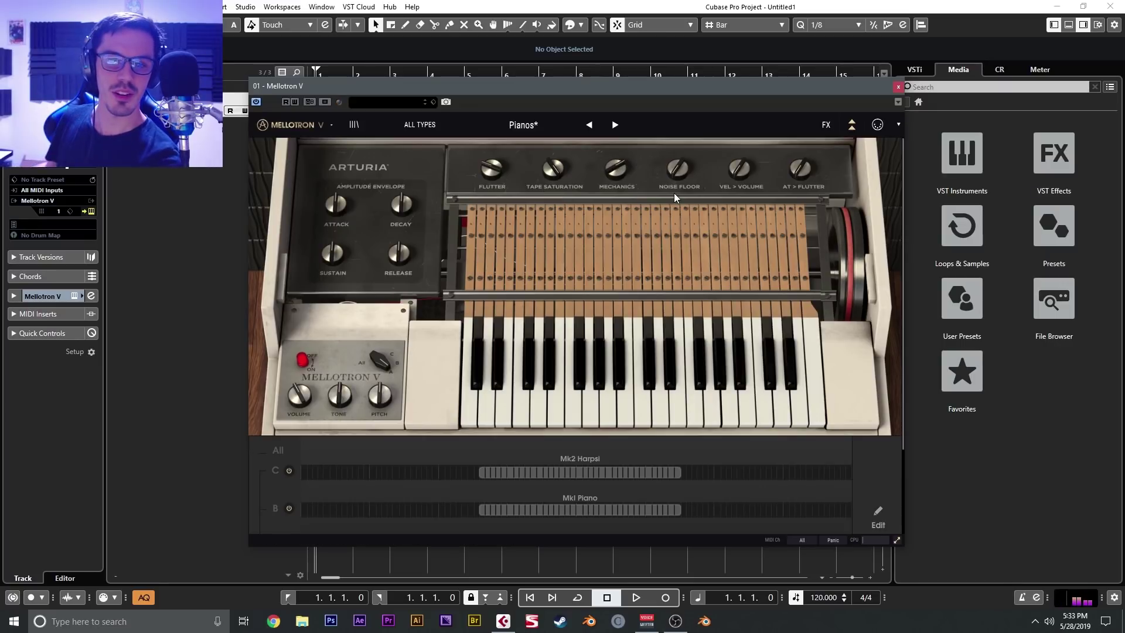
left_click_drag(679, 172, 679, 160)
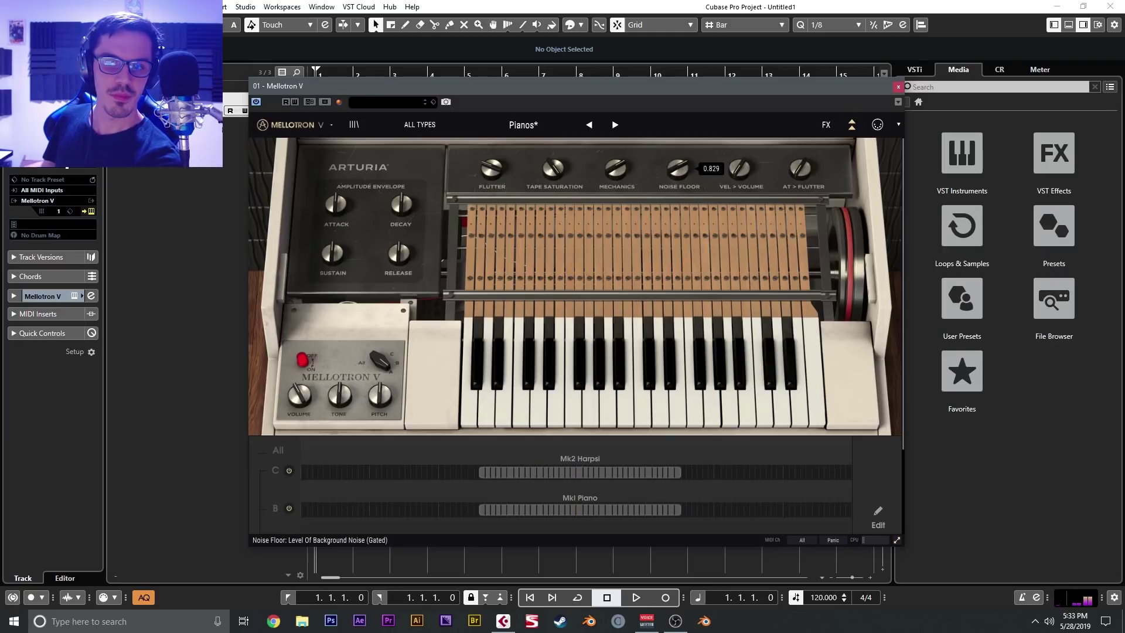
left_click_drag(795, 176, 795, 194)
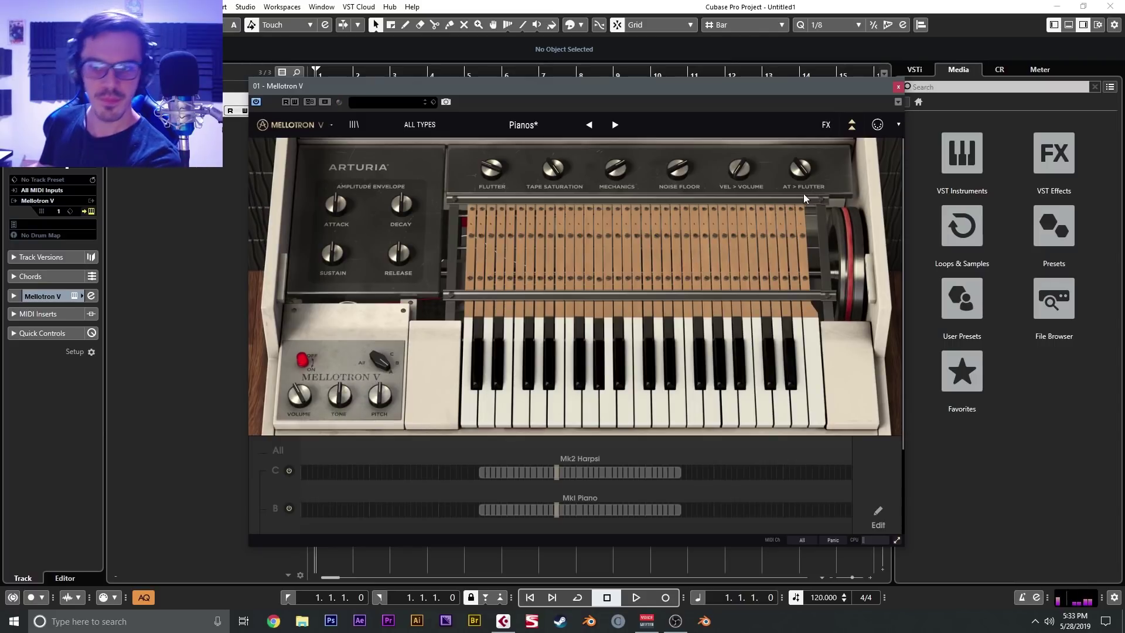
mouse_move(807, 174)
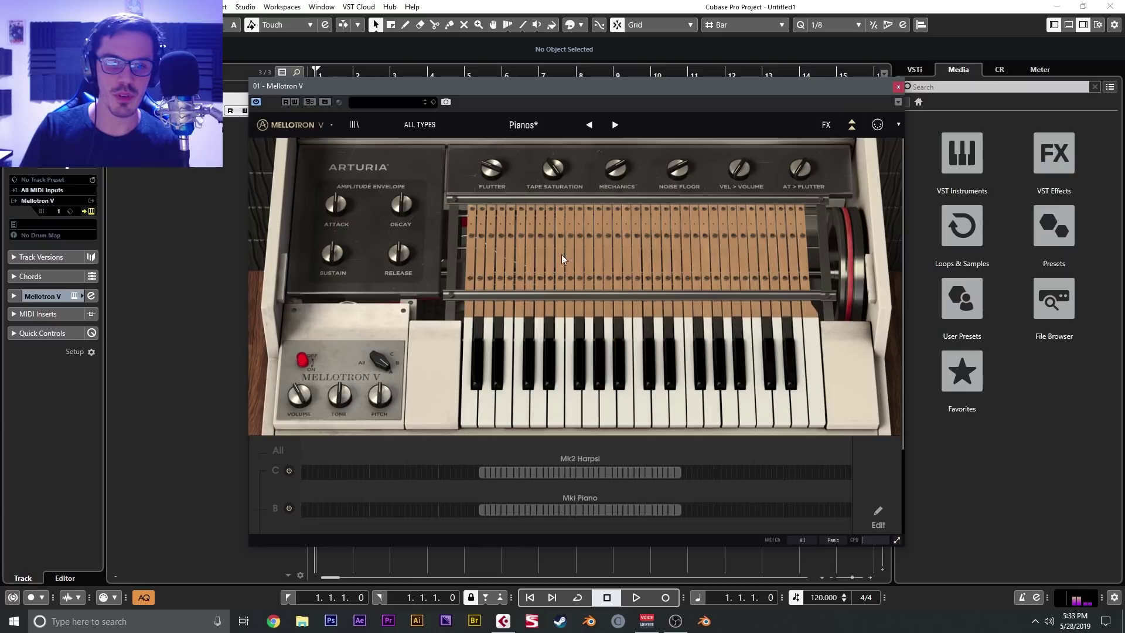
Select track C with the Mk2 Harpsi sample and open it in sample edition mode
scroll(410, 205, "down", 2)
scroll(413, 206, "down", 2)
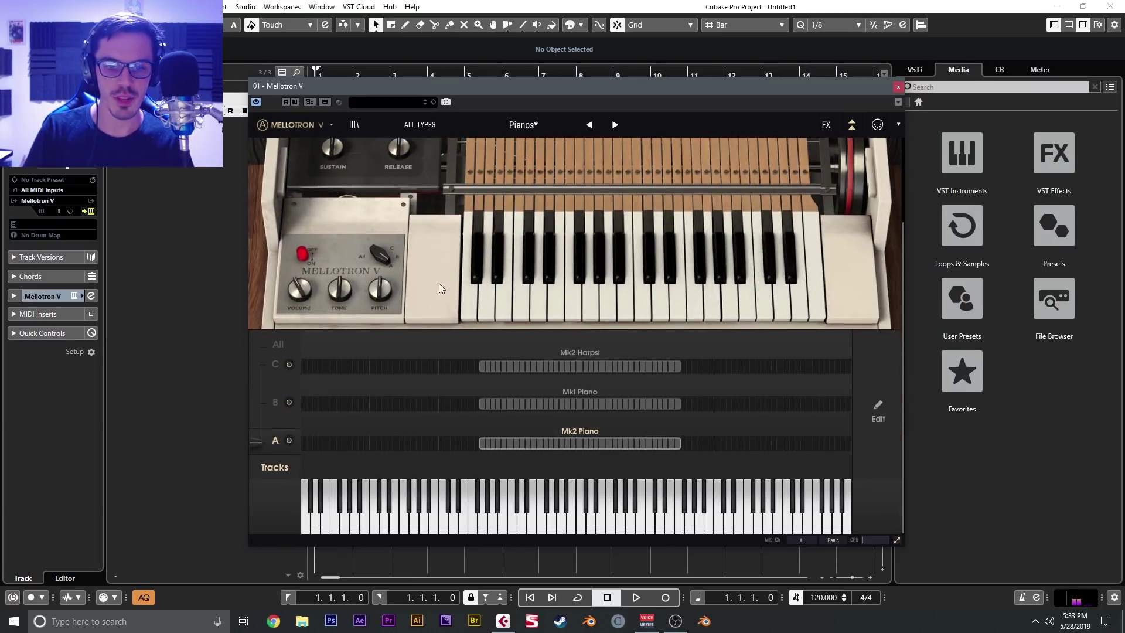
left_click(271, 404)
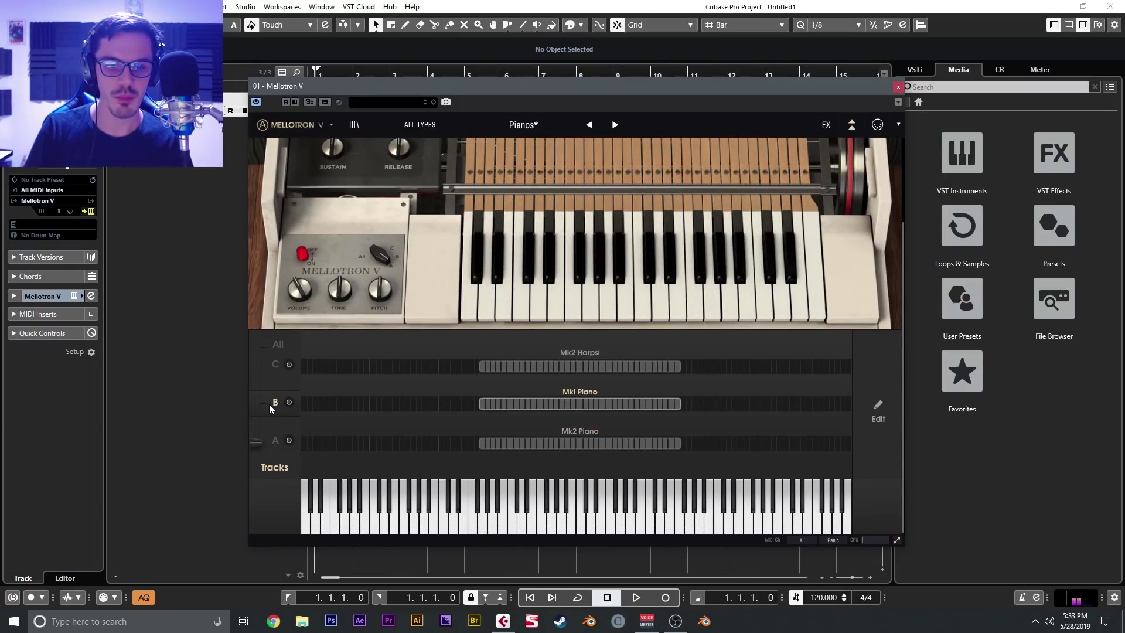
left_click(276, 370)
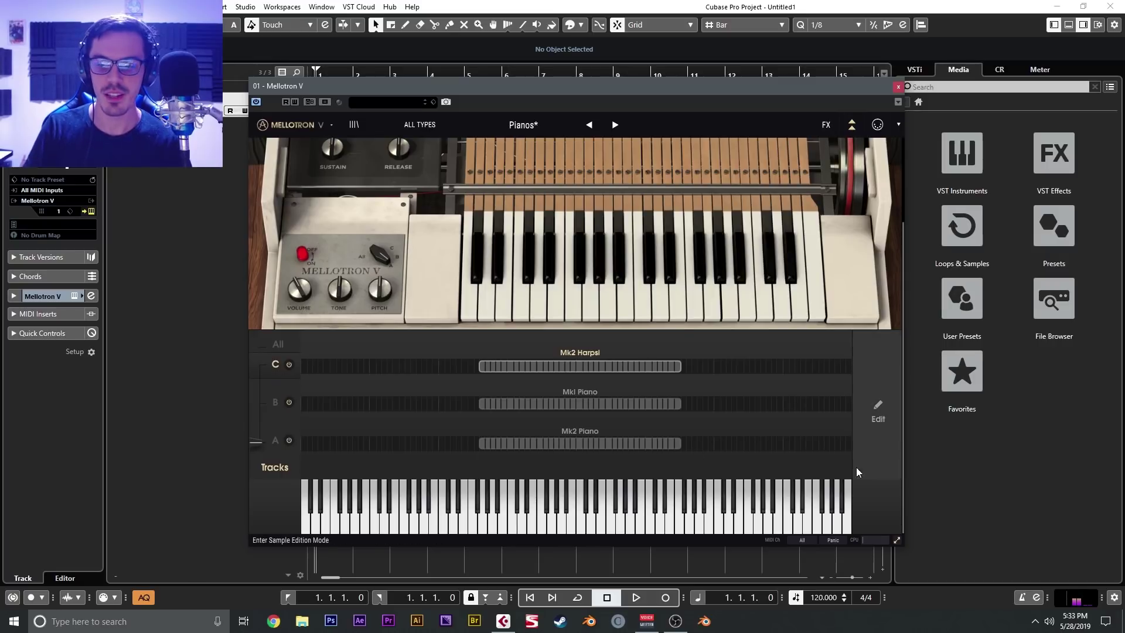
left_click(876, 410)
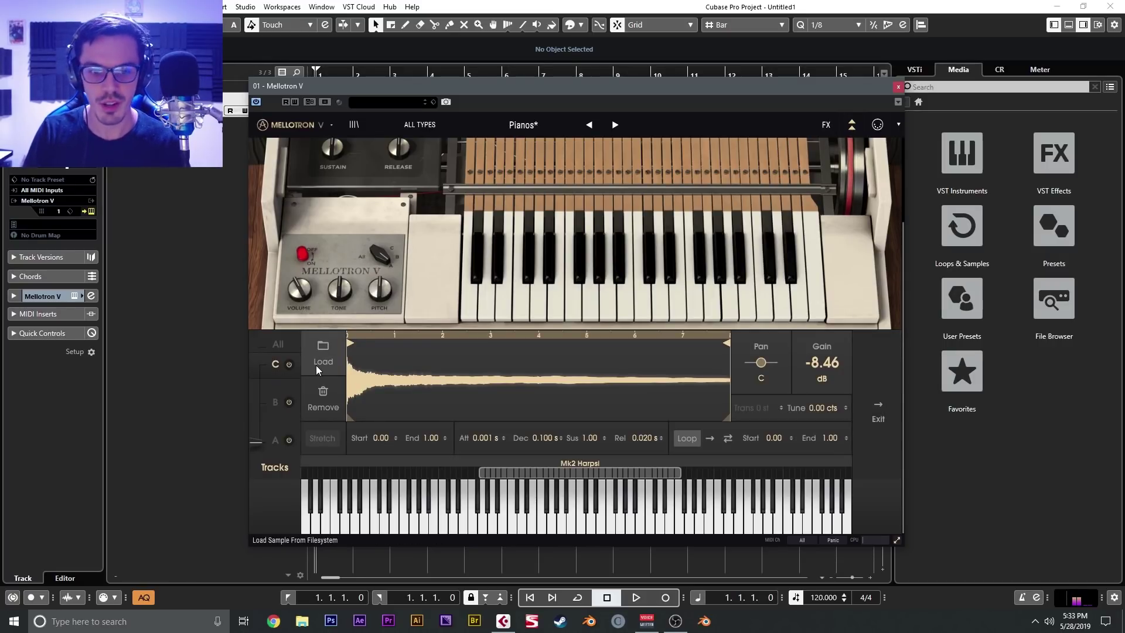
Move the track selector slider to a blend of 7% track B and 93% track C
left_click(259, 440)
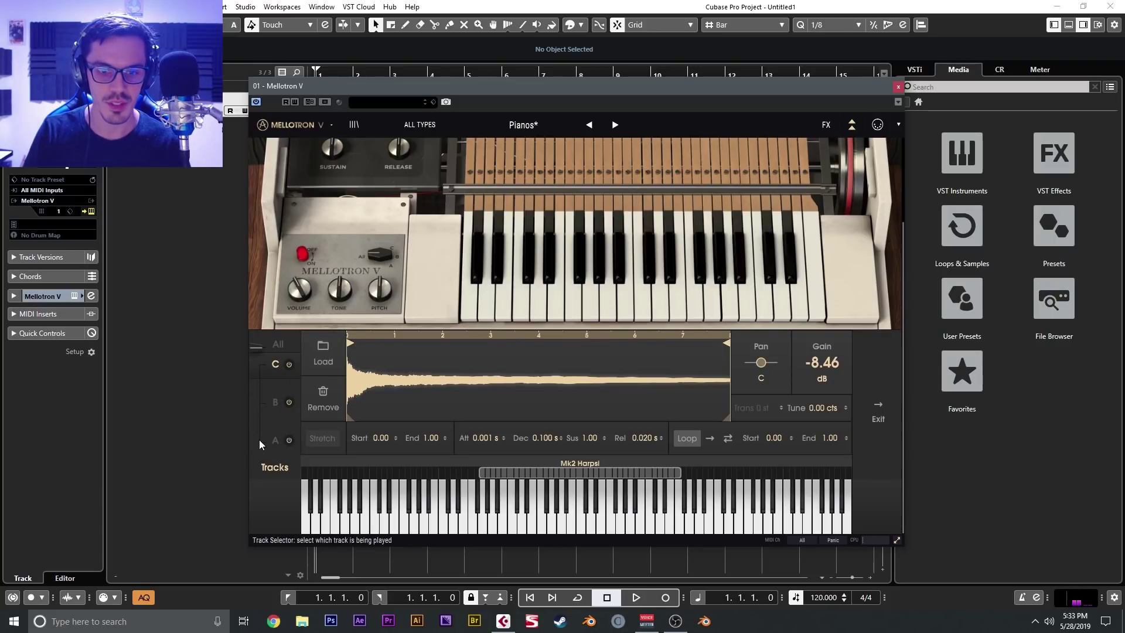
left_click_drag(256, 346, 256, 387)
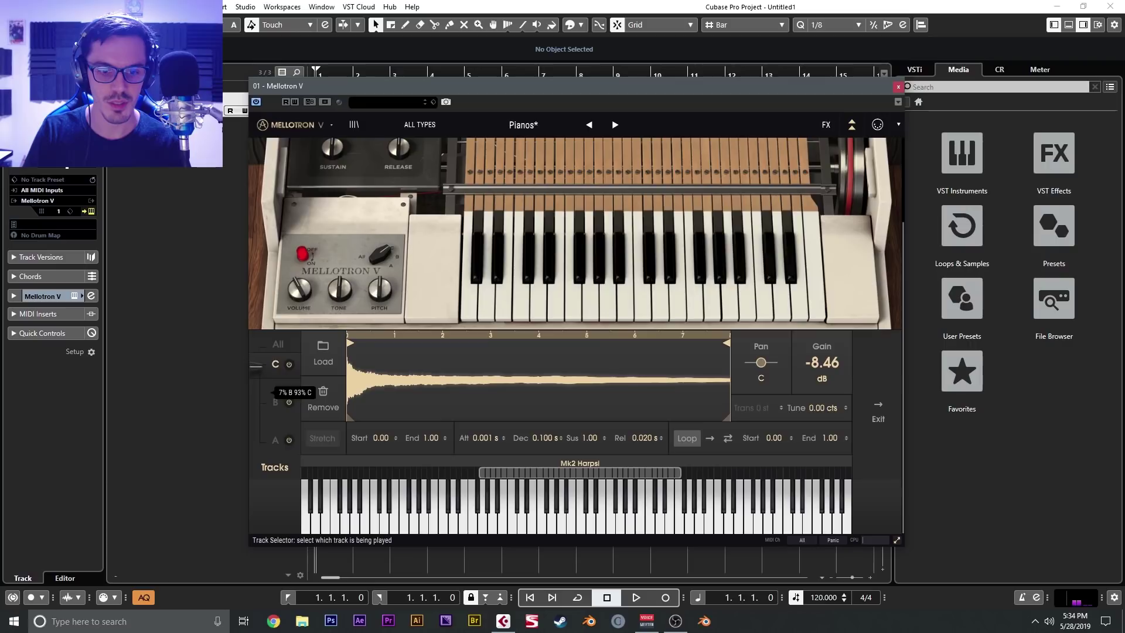
Load the factory sample MkI ChurchOrgan onto track C of the Mellotron
left_click(273, 365)
left_click(275, 365)
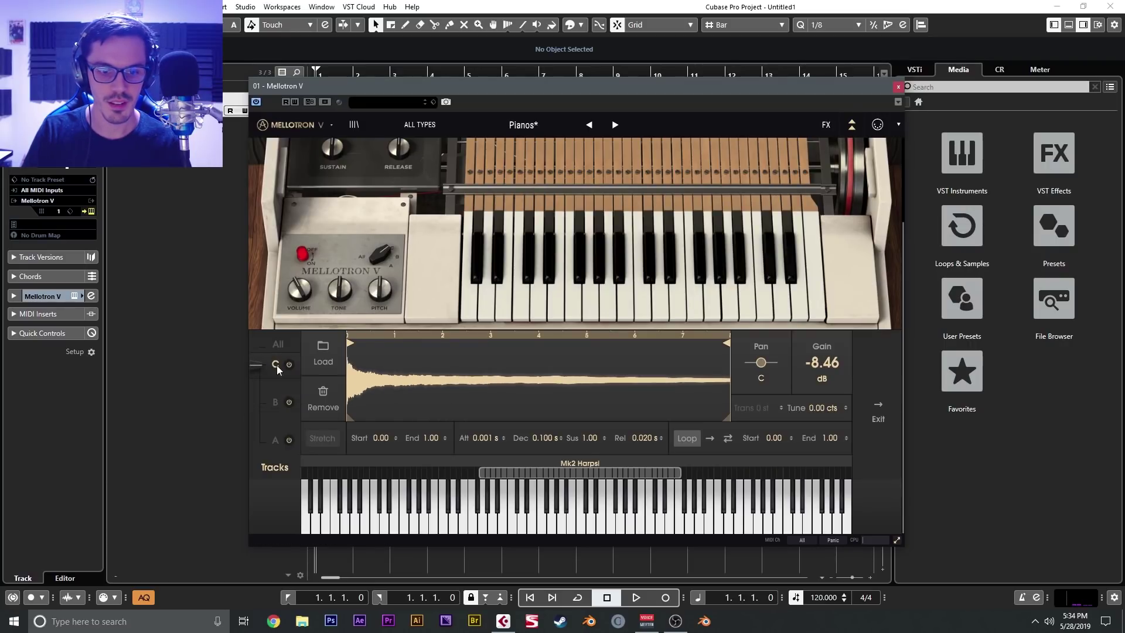
left_click(353, 357)
scroll(534, 339, "down", 15)
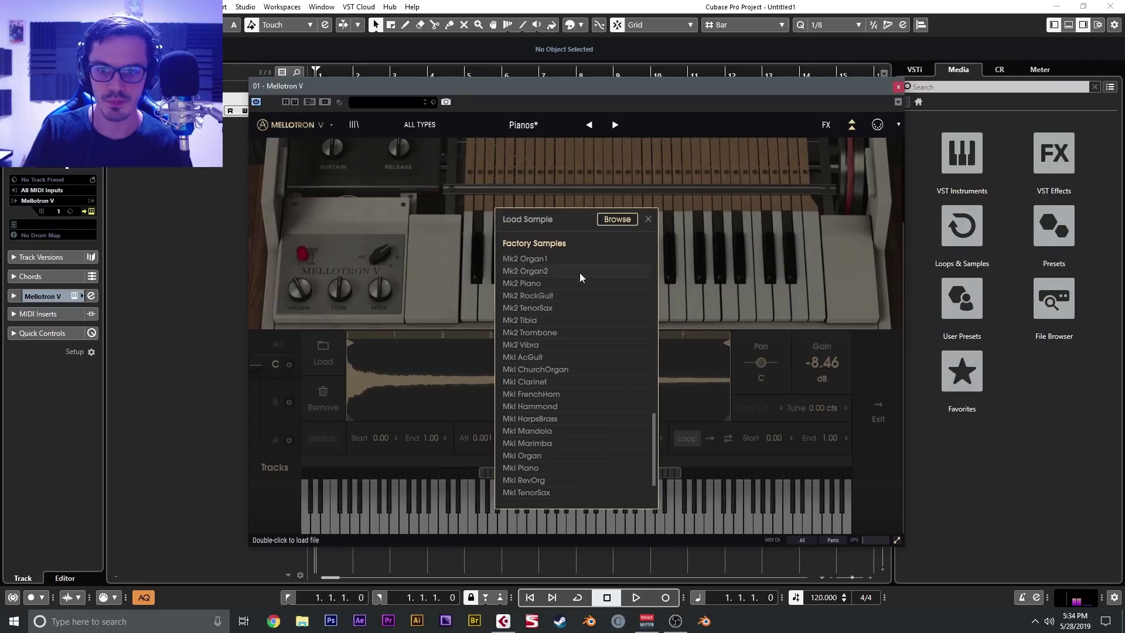
double_click(554, 324)
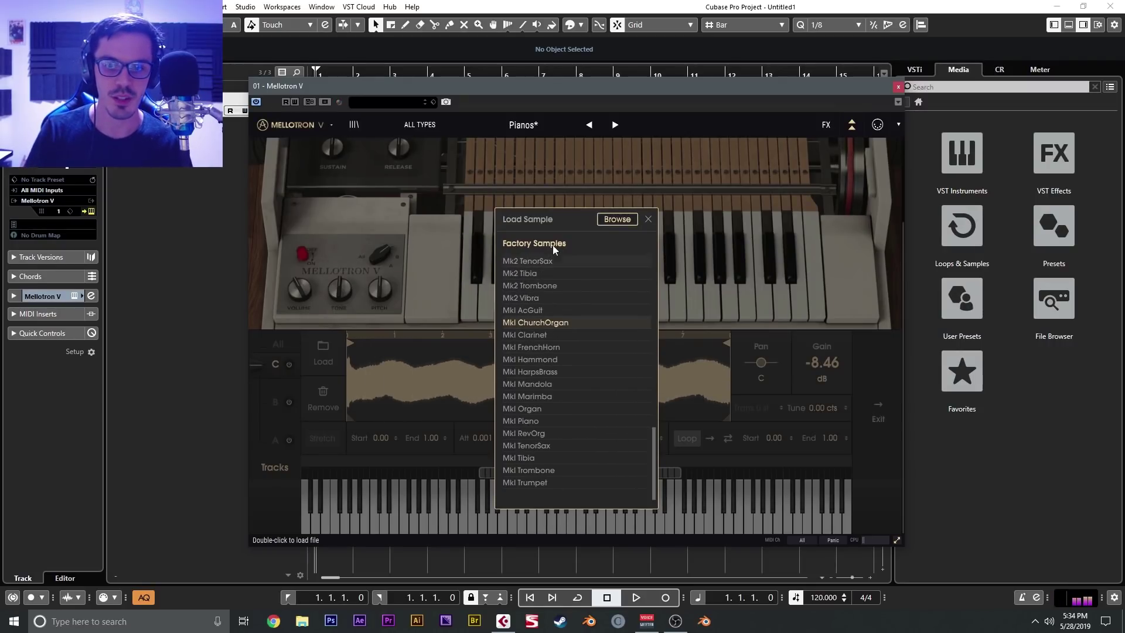
Browse for a custom sample in the SAMPLES folder on the 500 GB Drive (E:)
scroll(602, 321, "up", 15)
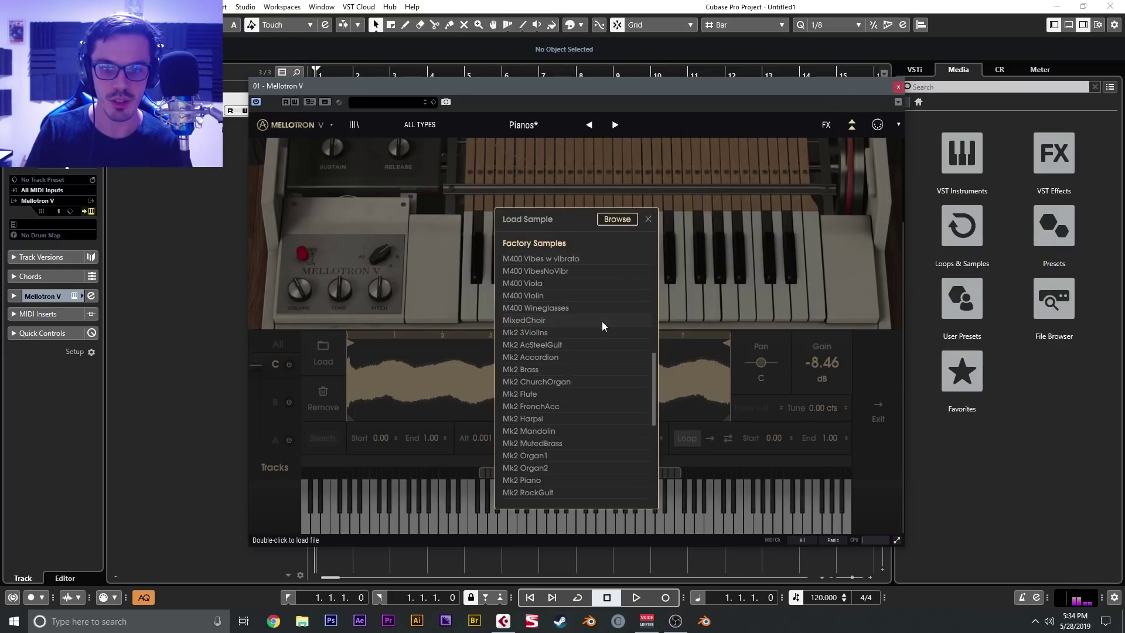
left_click(631, 218)
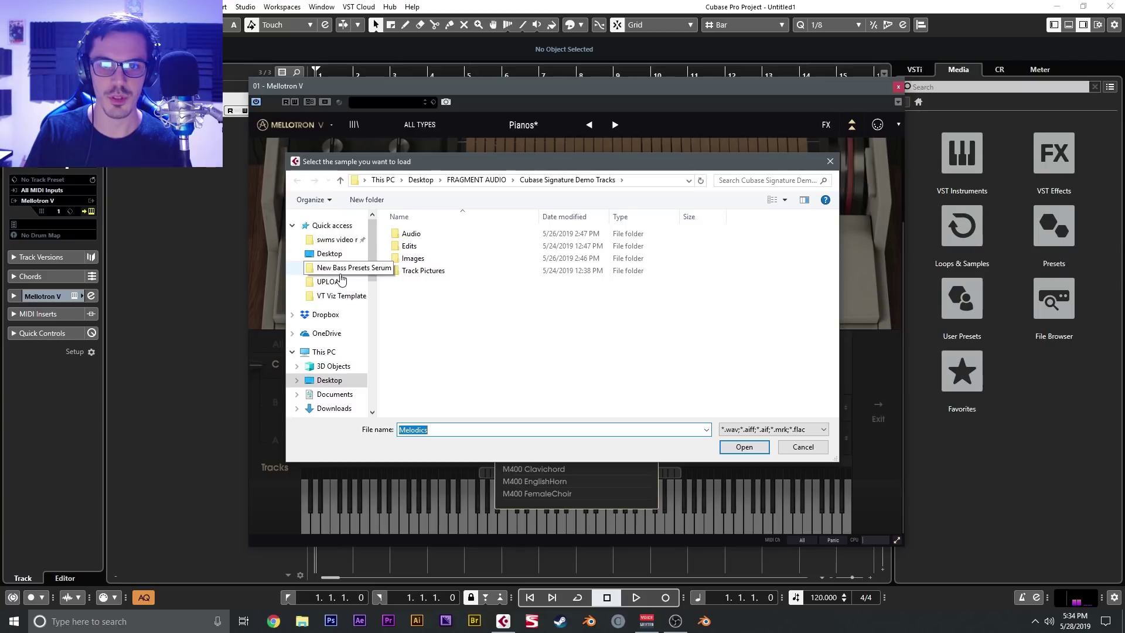
scroll(339, 366, "down", 4)
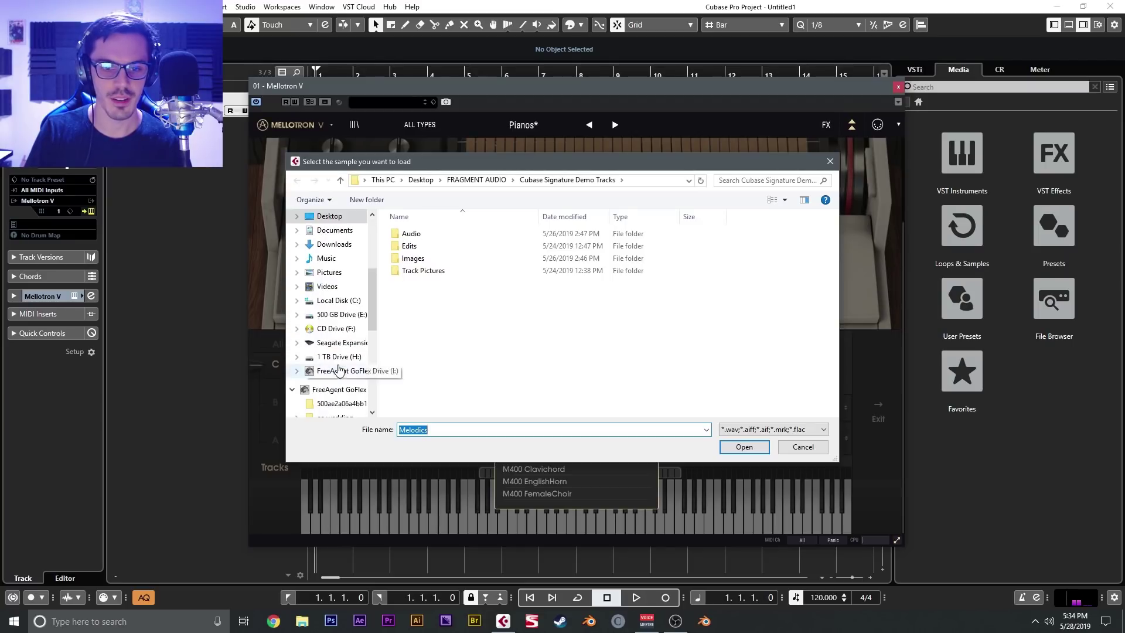
left_click(337, 315)
double_click(431, 246)
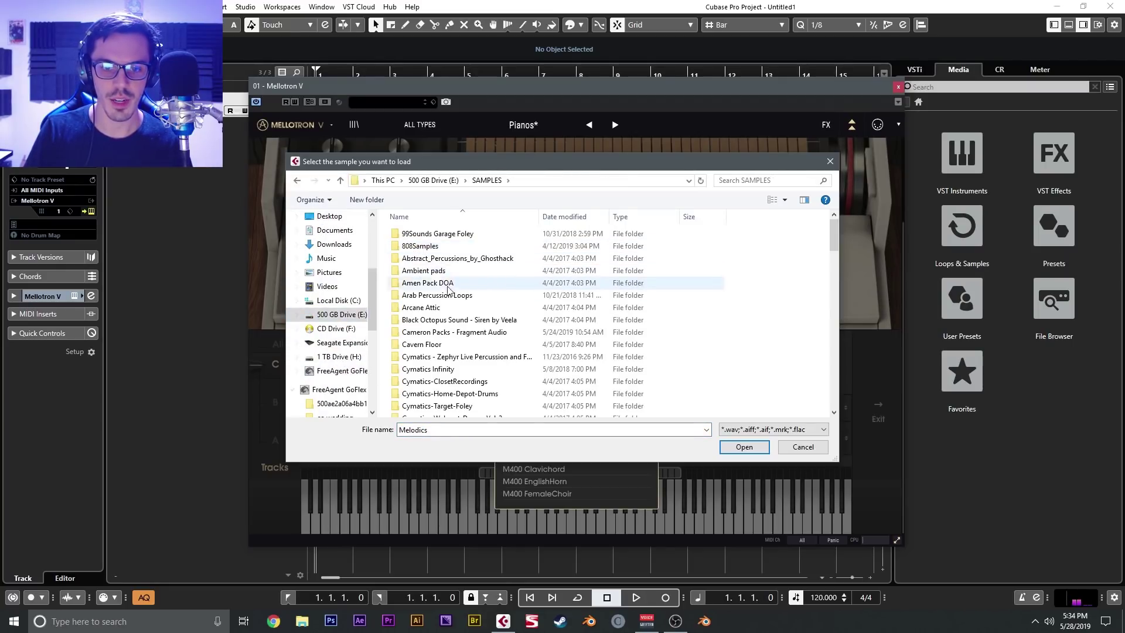
Load Pad4 Gm.wav from Venus Theory Avenoir > Avenoir Samples > Pads onto track C, and set its sample start to 0.345
scroll(461, 332, "down", 6)
scroll(461, 333, "down", 5)
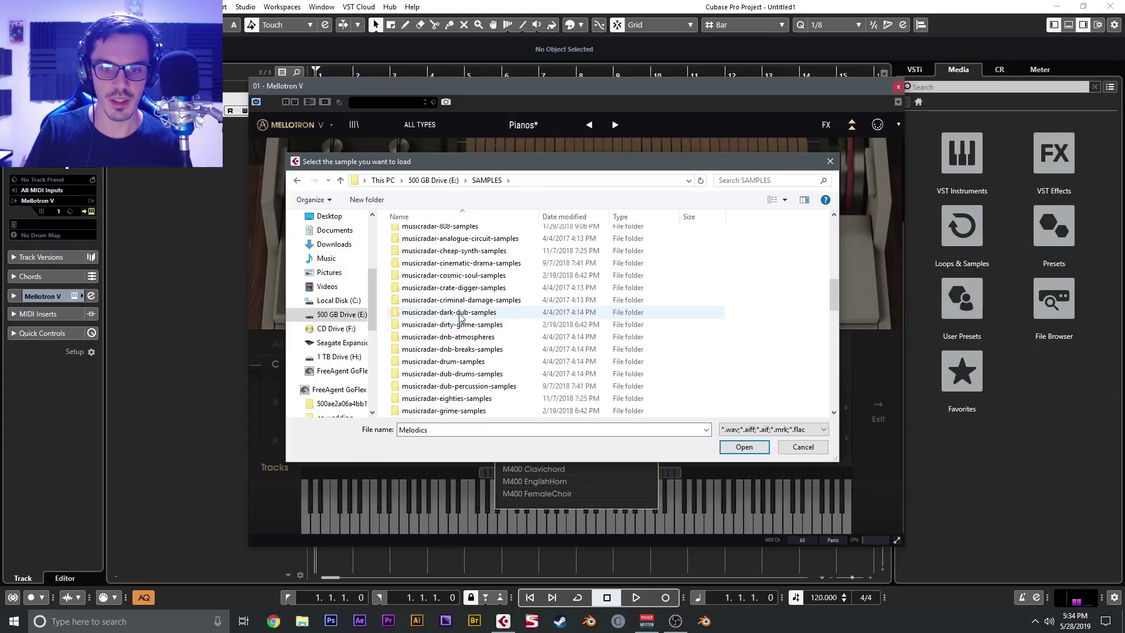
scroll(459, 265, "down", 5)
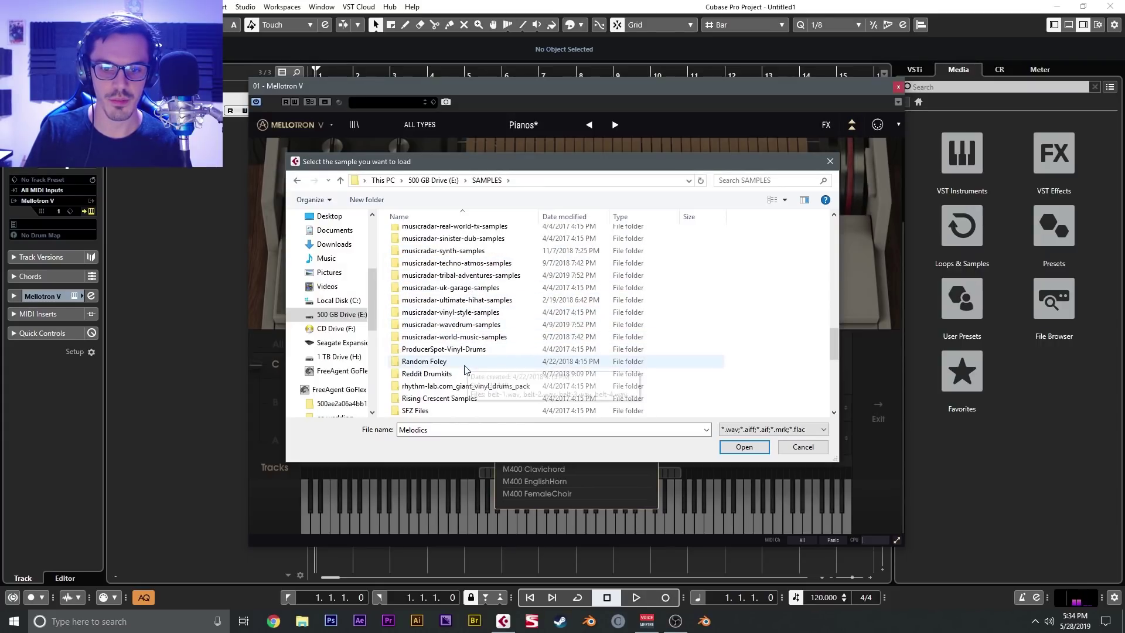
scroll(463, 374, "down", 6)
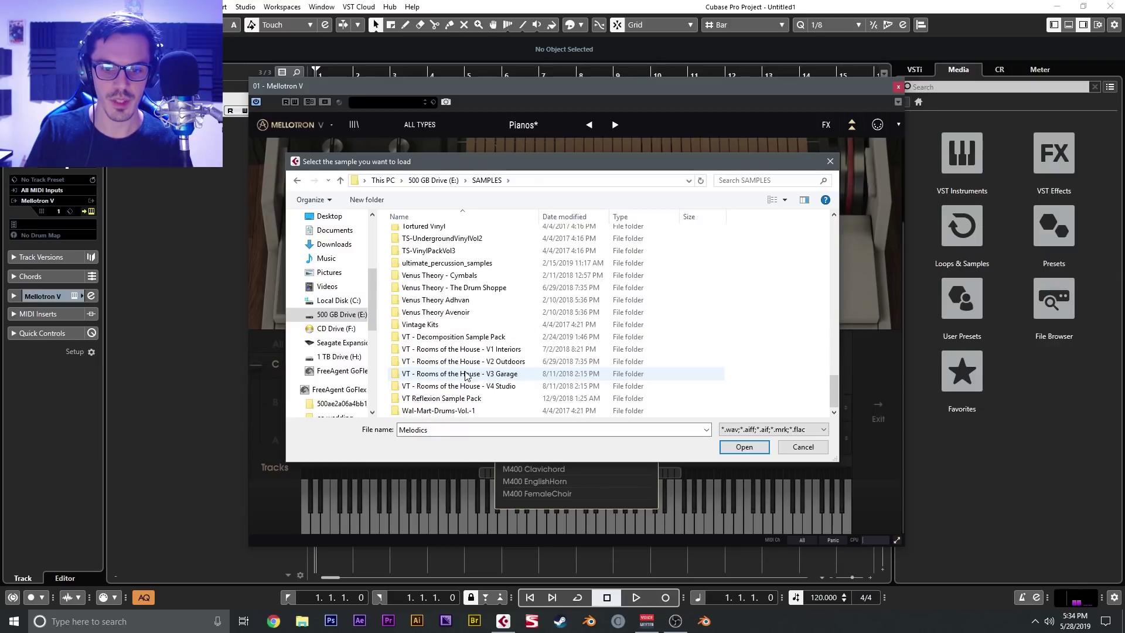
double_click(477, 314)
double_click(427, 258)
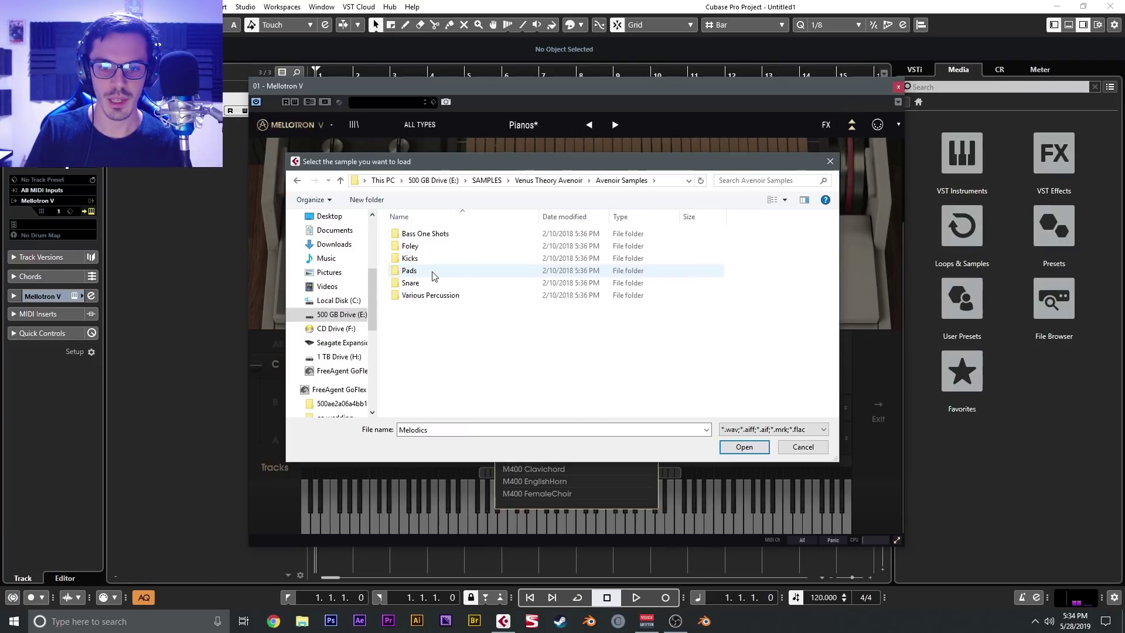
double_click(431, 271)
left_click(445, 274)
double_click(445, 272)
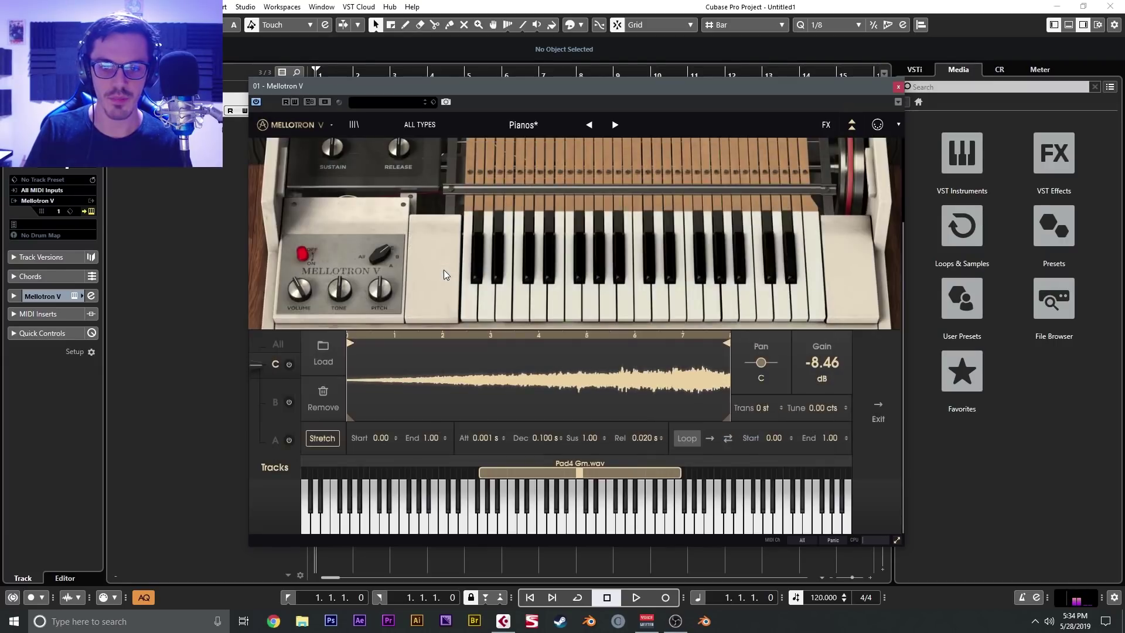
left_click_drag(349, 344, 479, 352)
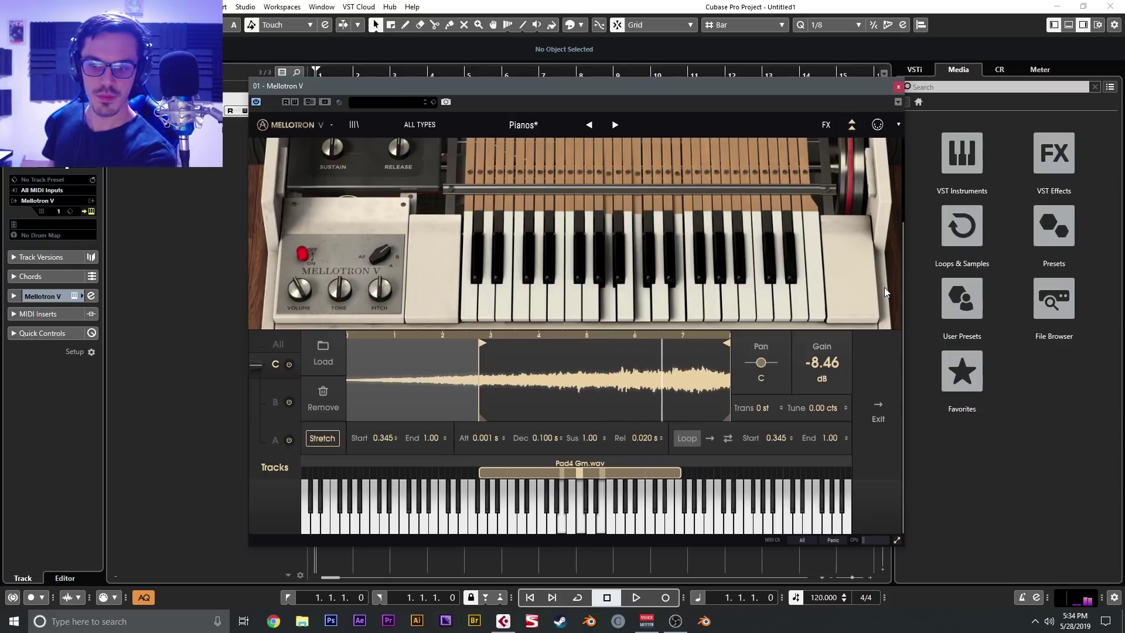
scroll(694, 216, "up", 3)
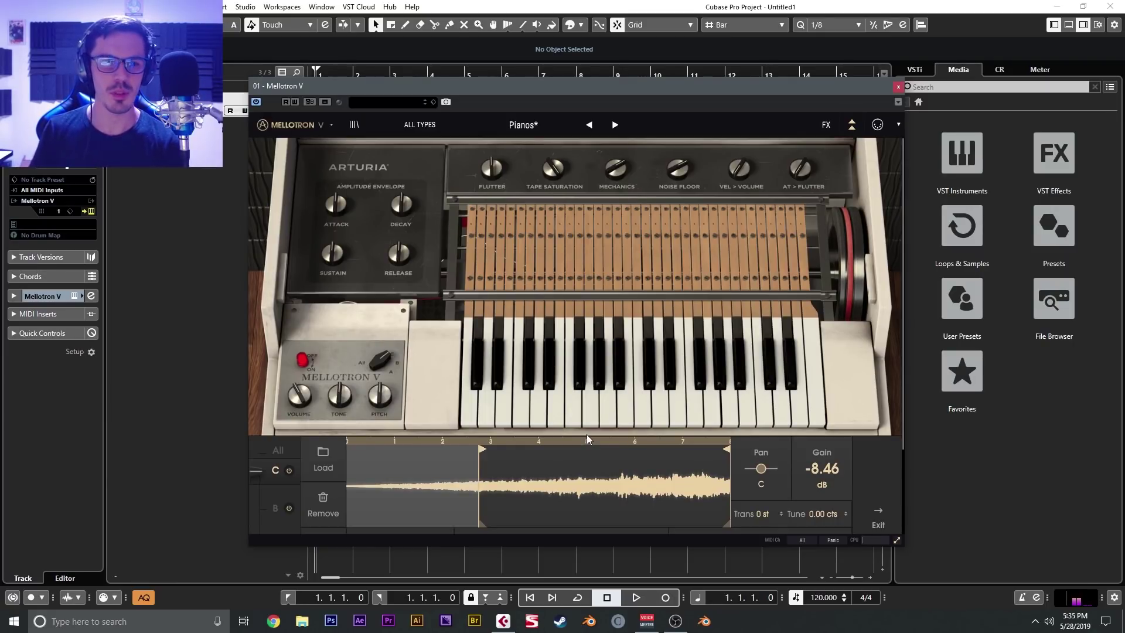
Add the OrilRiver reverb to the first audio insert slot of the instrument track
left_click(61, 296)
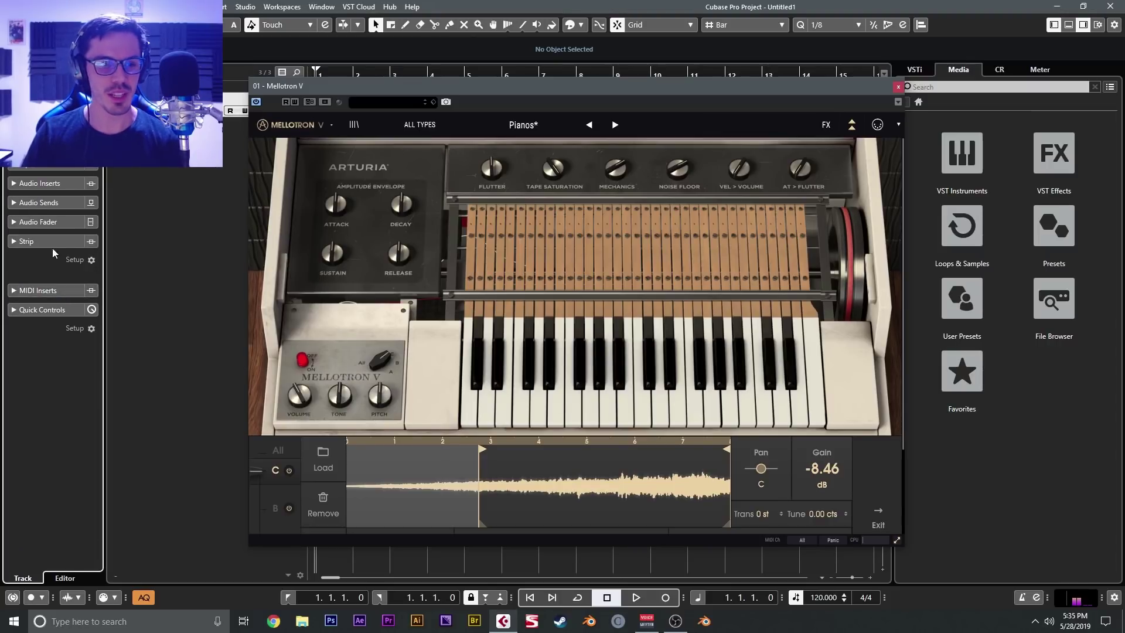
left_click(55, 185)
left_click(56, 206)
type("oril")
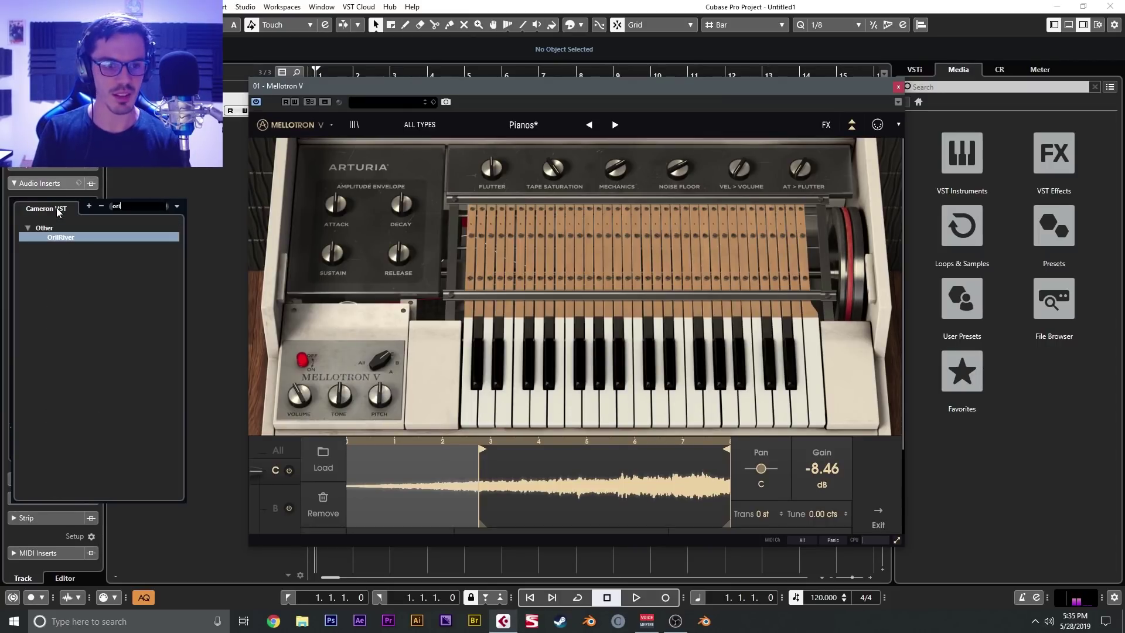
key("Return")
Set OrilRiver's decay time to 17.00 and its wet level to -3.46, and close its window
left_click(378, 328)
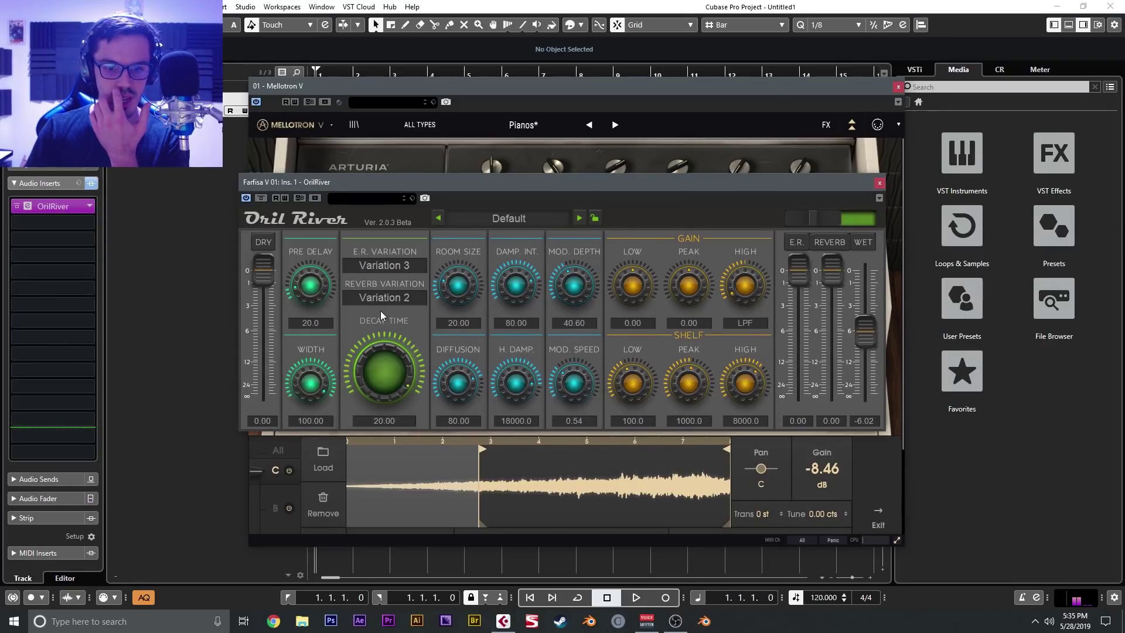
left_click_drag(382, 328, 384, 331)
left_click_drag(865, 328, 867, 312)
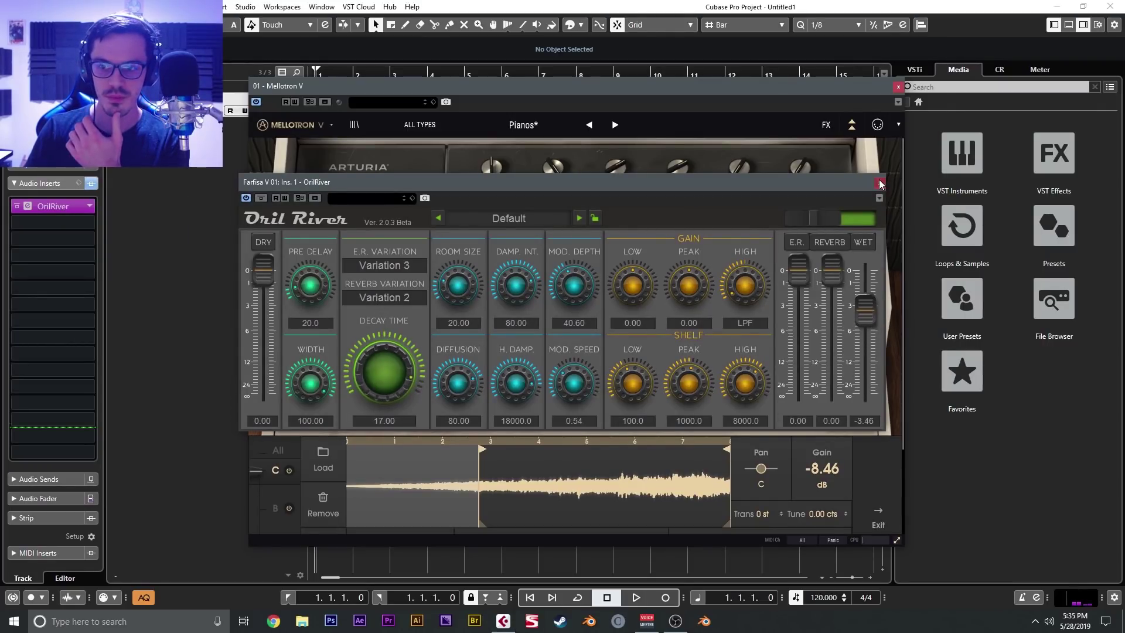
left_click(881, 183)
Loop the Pad4 sample from 0.794 to 0.954, and set the Mechanics amount to 0.486
scroll(855, 301, "down", 4)
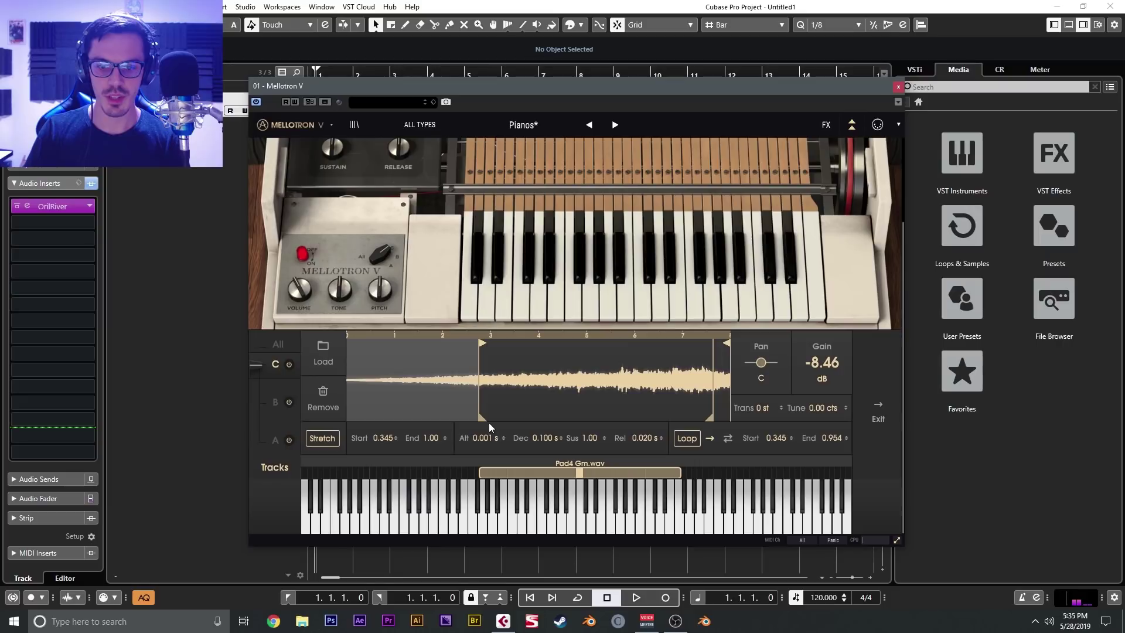
left_click_drag(483, 418, 651, 418)
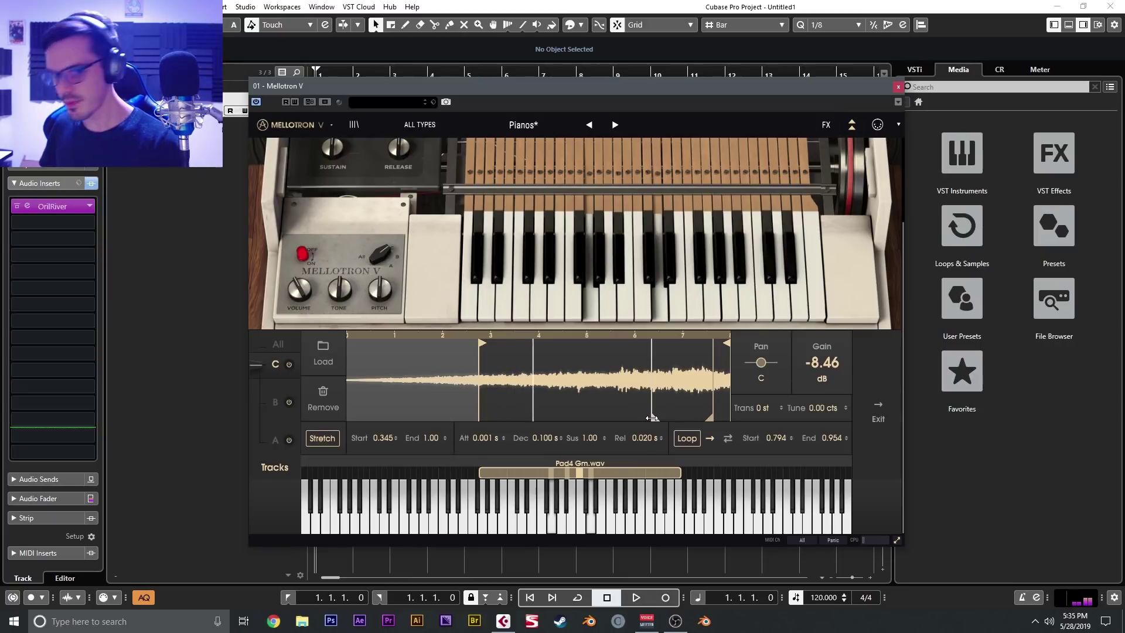
scroll(790, 373, "up", 3)
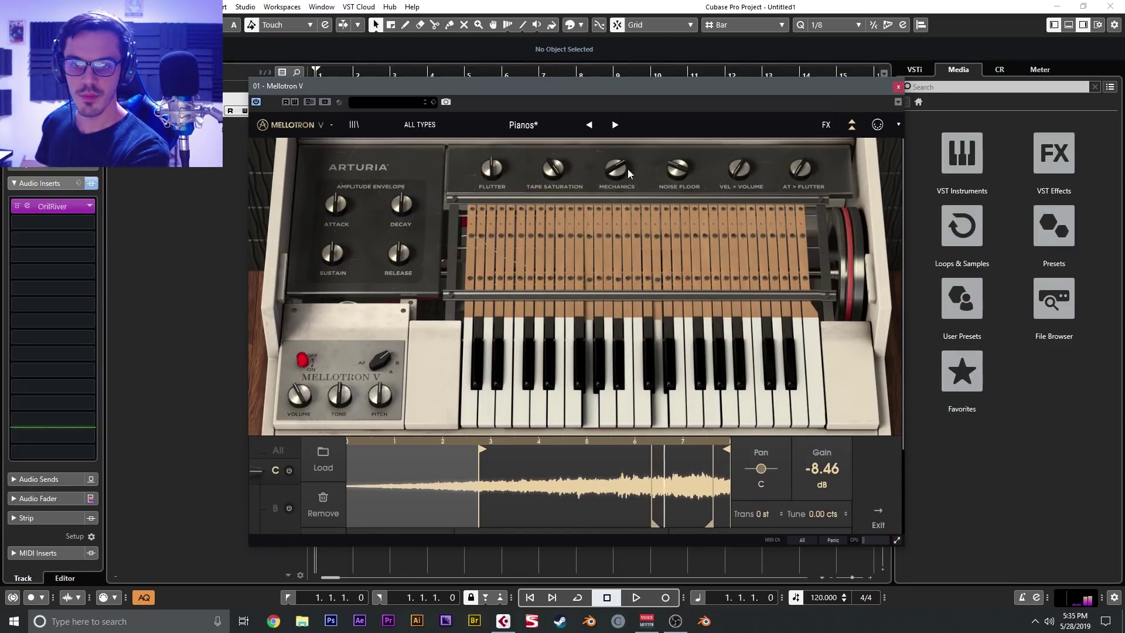
left_click_drag(620, 169, 620, 158)
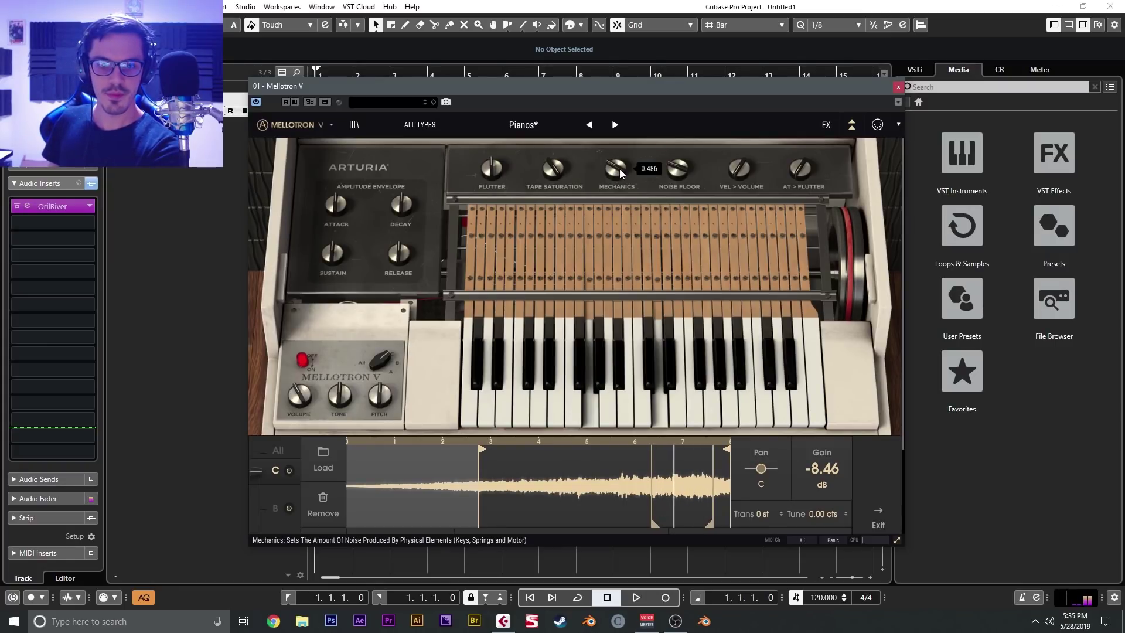
Remove the OrilRiver reverb from the track's audio inserts
left_click_drag(76, 216, 71, 203)
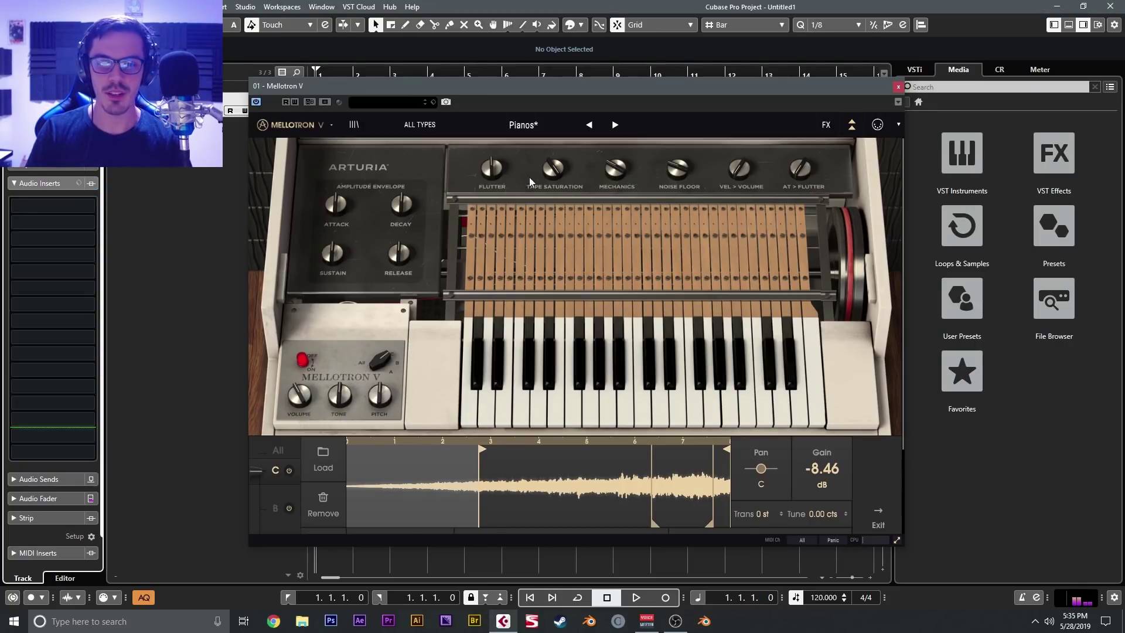
Show the Mellotron's effects, adjust the Delay's dry/wet mix, and change the amp to Twin Amp
left_click(826, 125)
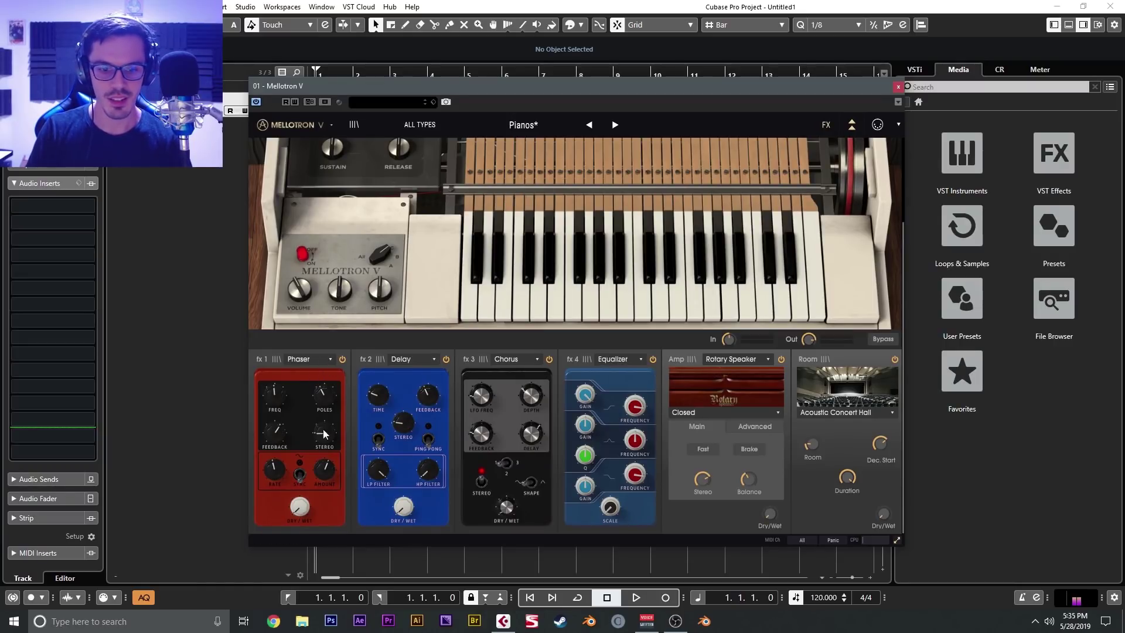
left_click_drag(378, 514, 408, 507)
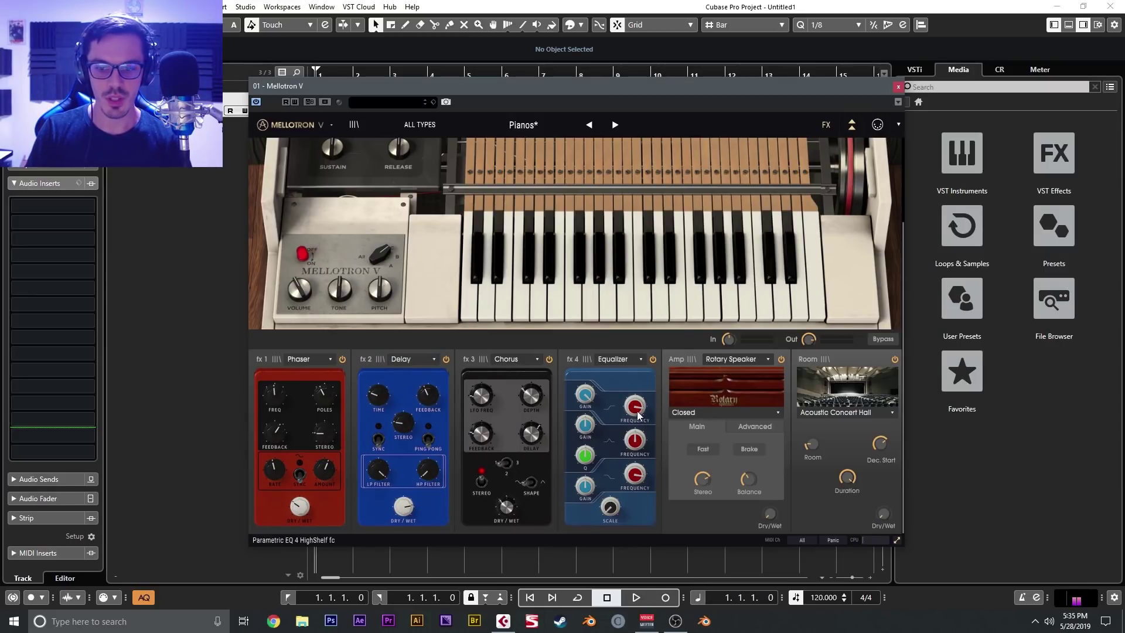
left_click(738, 360)
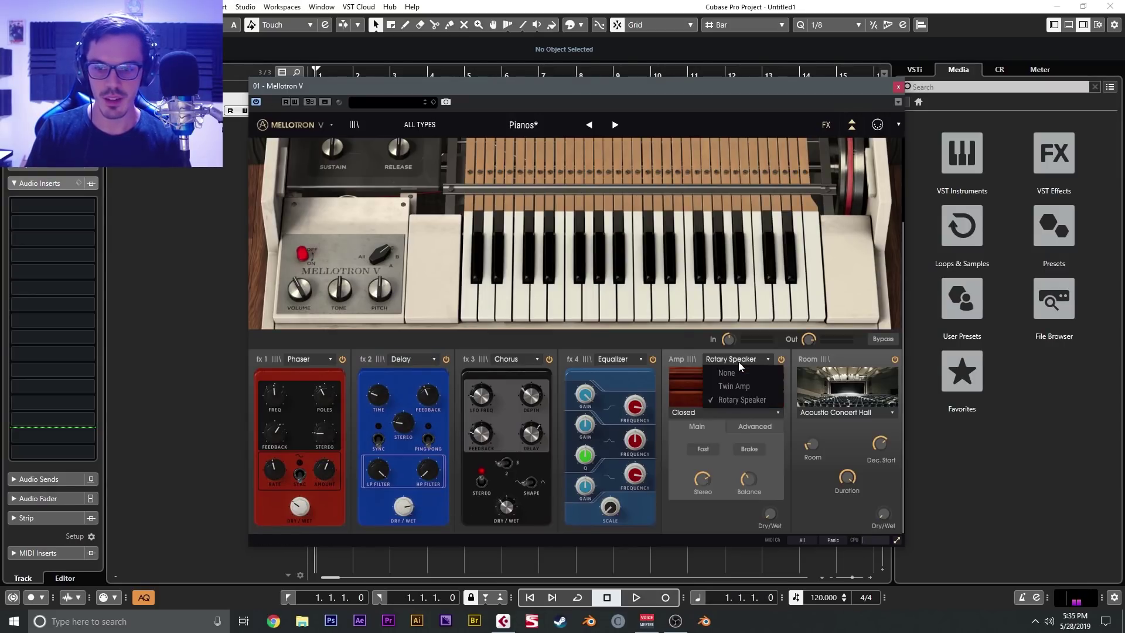
left_click(744, 383)
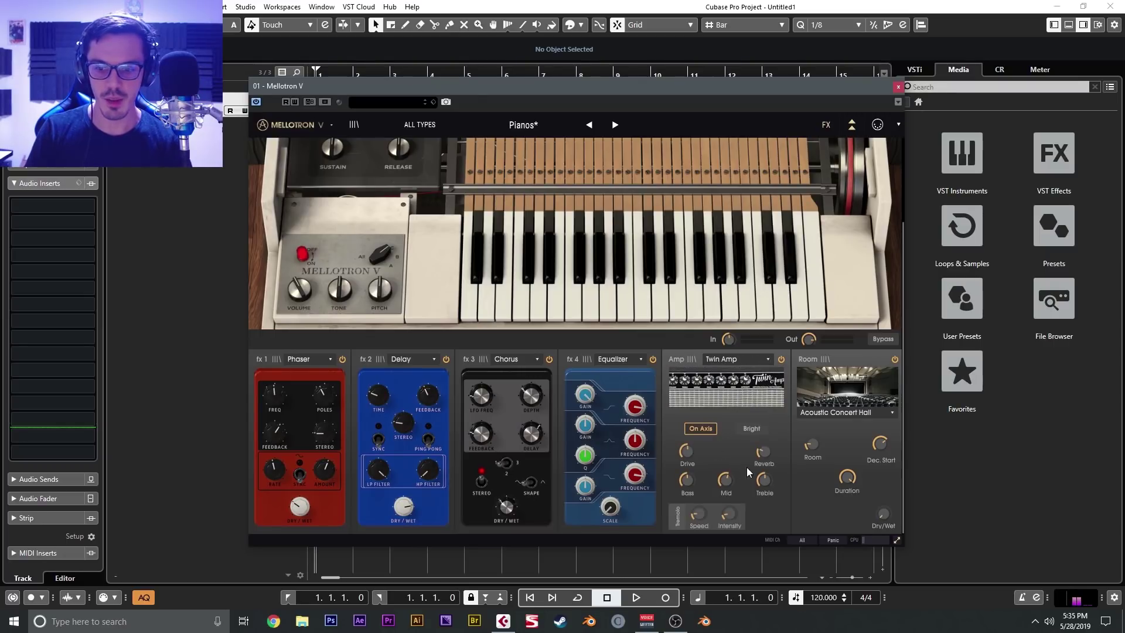
Adjust the Room and Dry/Wet amounts of the Acoustic Concert Hall room effect
left_click_drag(812, 444, 817, 448)
left_click_drag(882, 514, 882, 509)
mouse_move(94, 253)
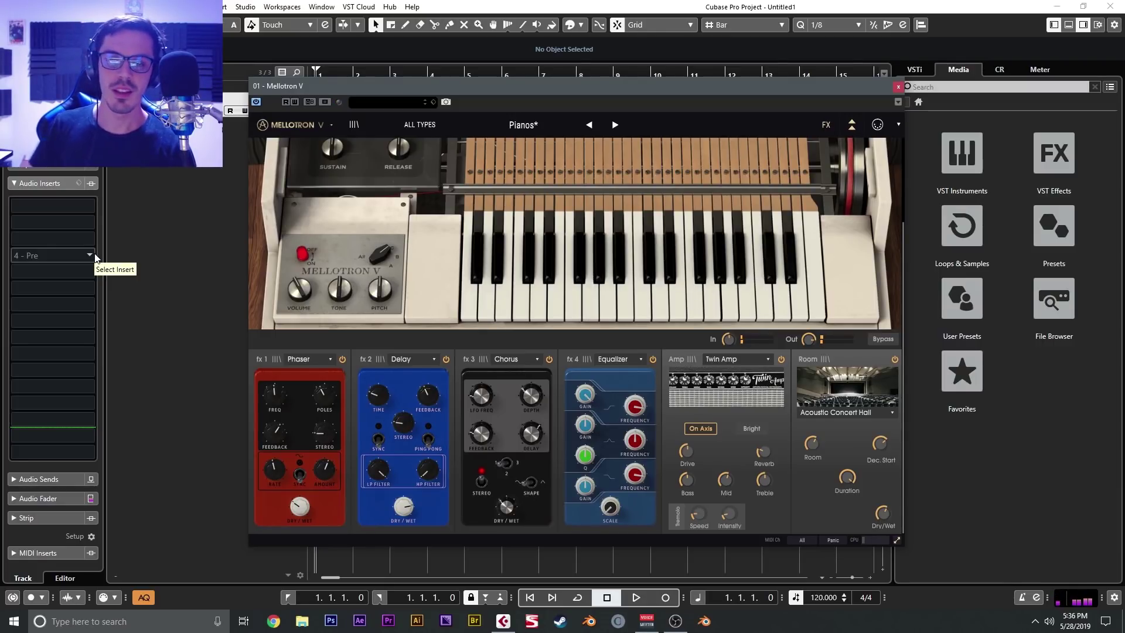
Close the Mellotron's advanced view and reposition the instrument window in the project
left_click(860, 128)
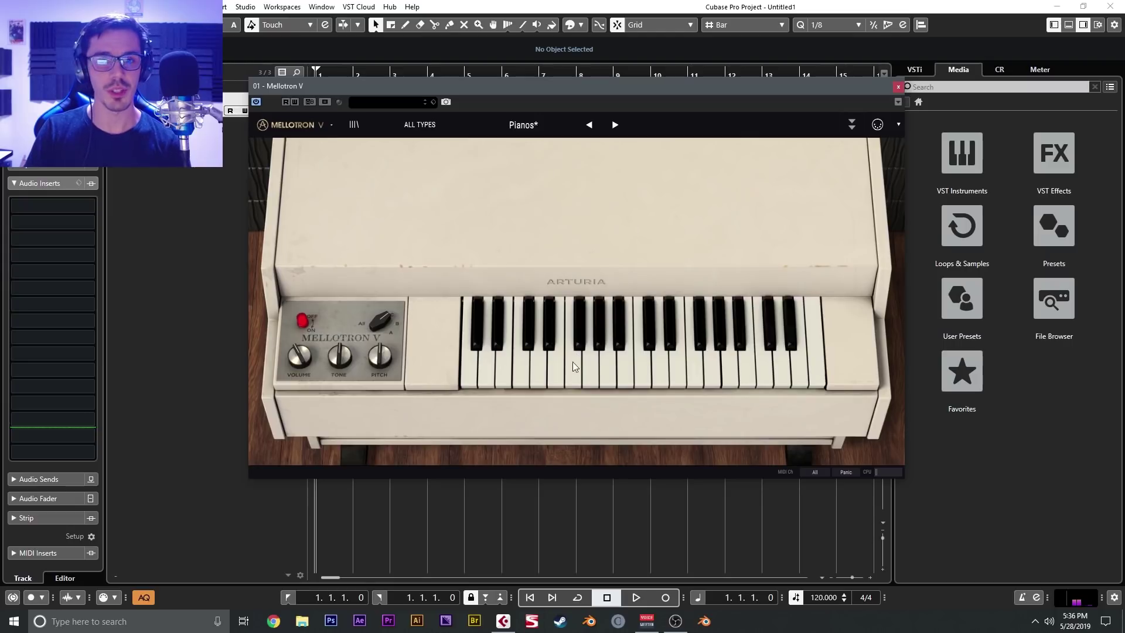
left_click_drag(610, 95, 646, 146)
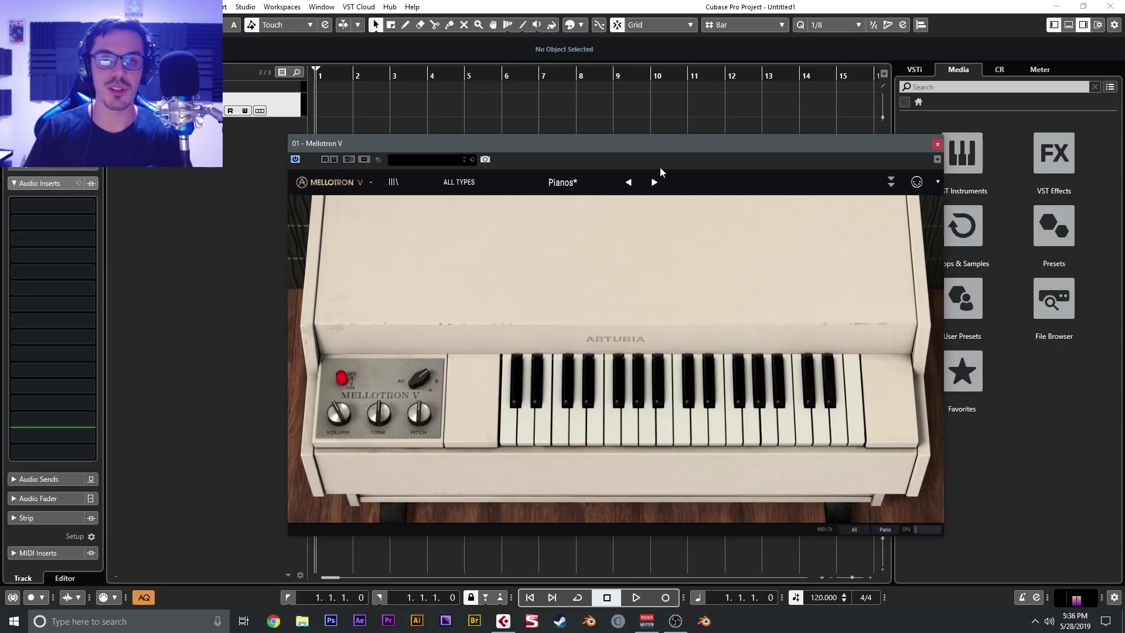
Step forward through the Mellotron presets that follow Pianos
left_click(655, 182)
left_click(655, 182)
left_click(654, 182)
left_click(626, 391)
left_click(673, 401)
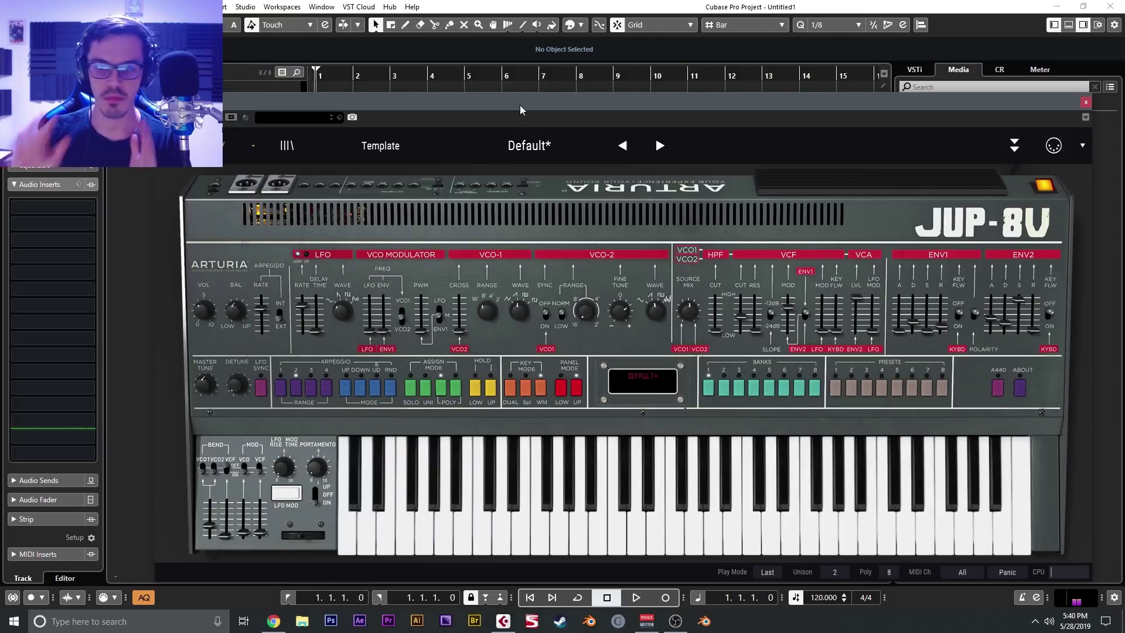
Set the fine tune of oscillator 2 on the JUP-8V to 1.014
mouse_move(620, 310)
left_click_drag(619, 311, 622, 316)
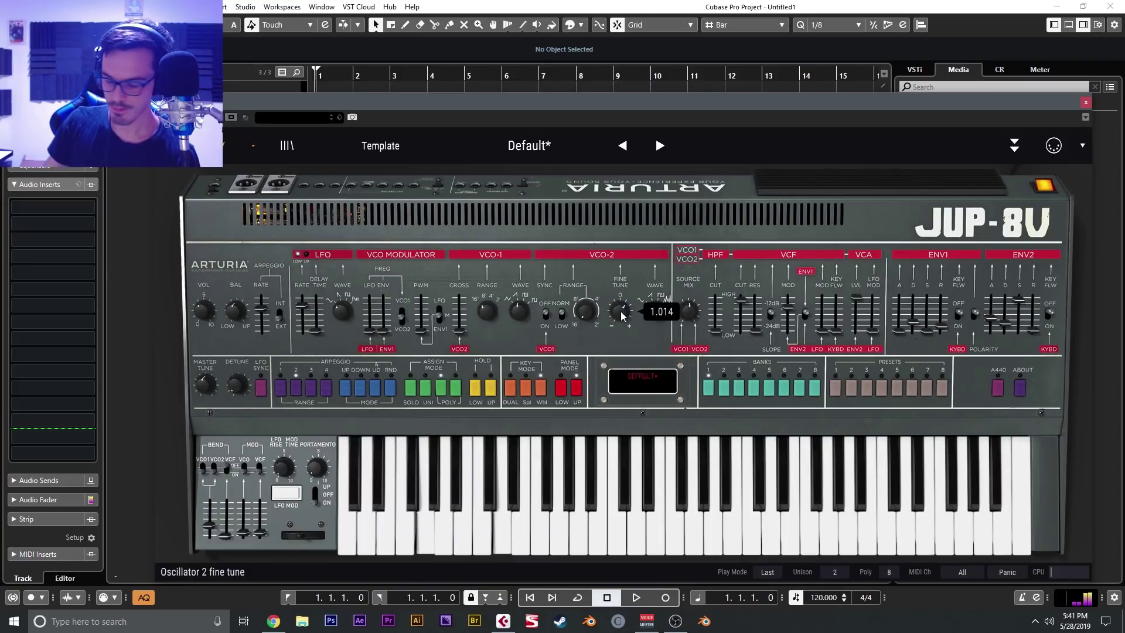
Open the JUP-8V's advanced view and bypass the St. Delay and St. Reverb patch effects
left_click(1030, 145)
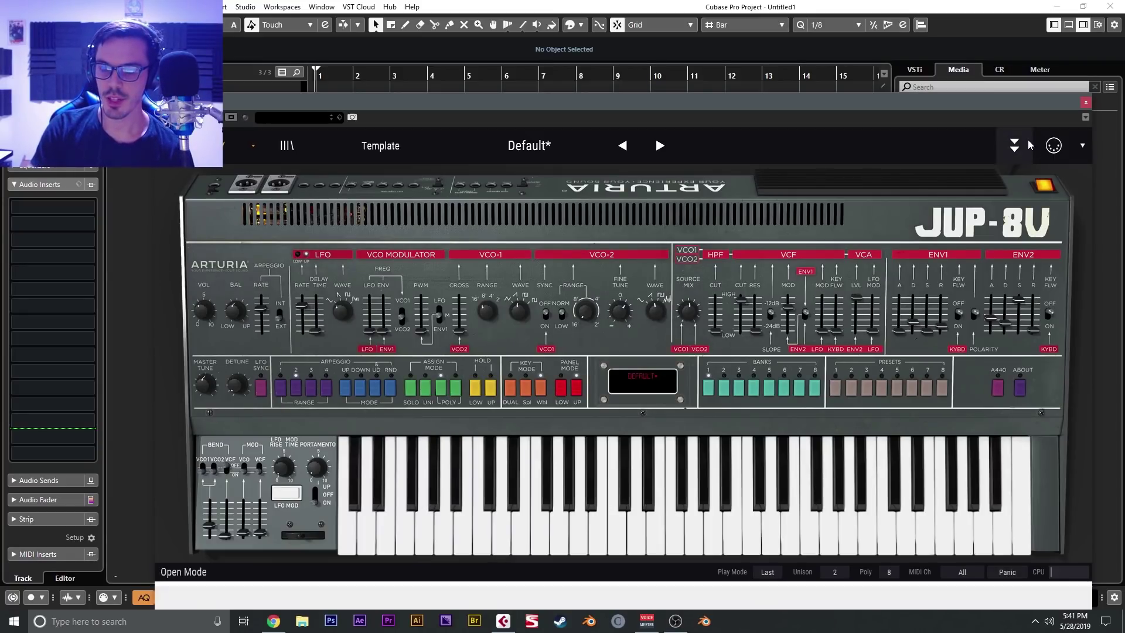
left_click(499, 235)
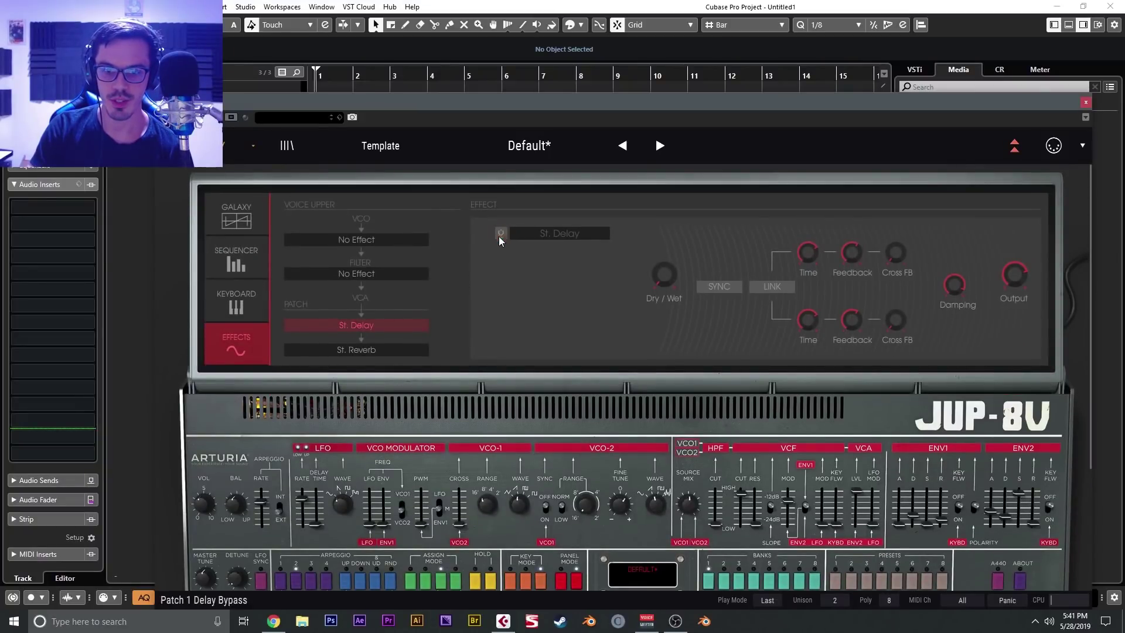
left_click(386, 350)
left_click(501, 233)
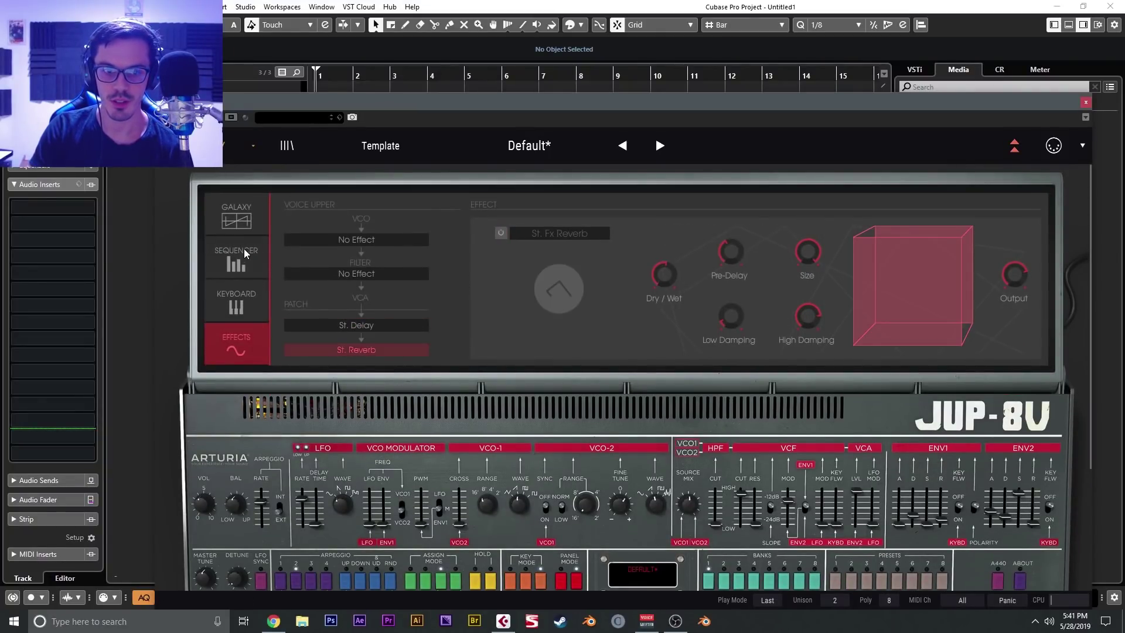
Close the advanced view and set the Env 2 attack to 0 ms
left_click(1014, 145)
left_click_drag(994, 313, 994, 336)
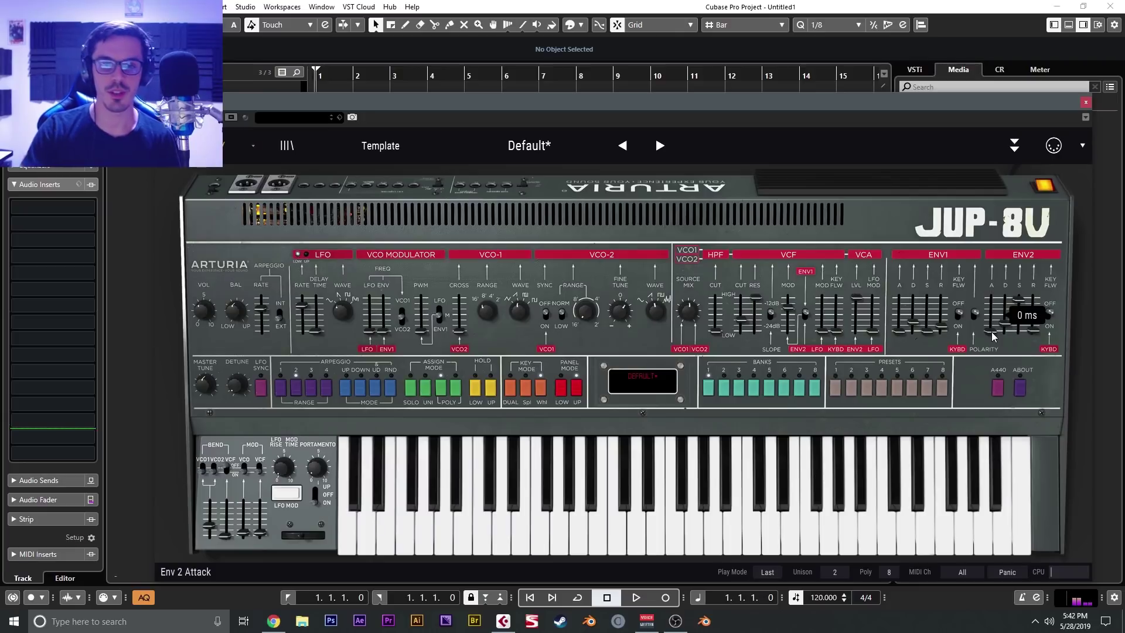
Reload the Default template preset and shift the instrument window slightly across the project
left_click(623, 147)
left_click(623, 149)
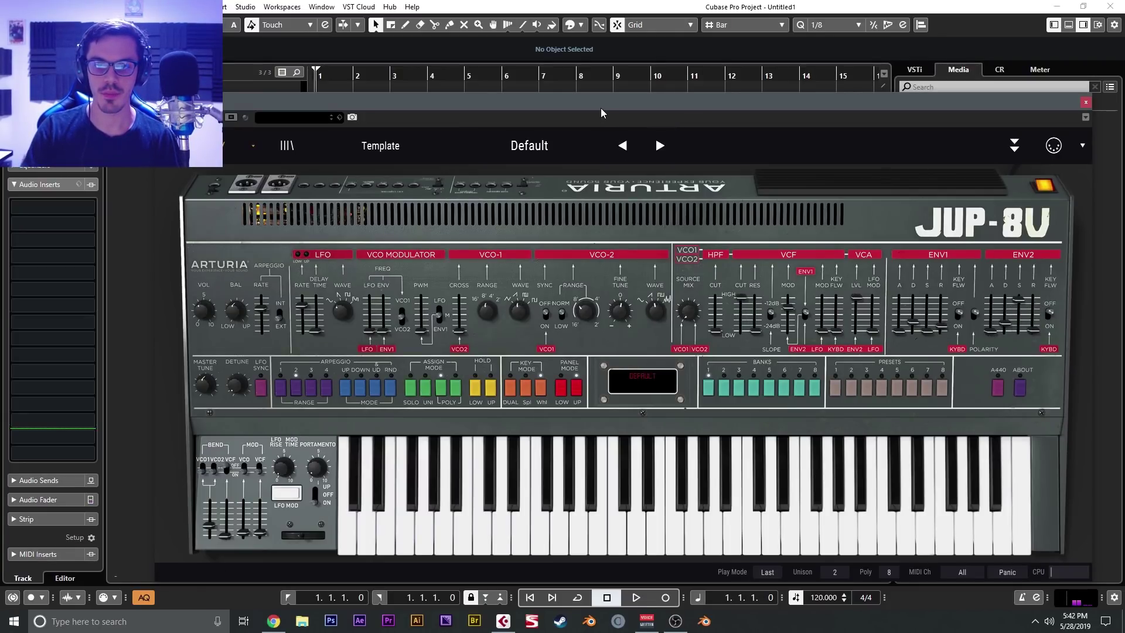
left_click_drag(600, 109, 585, 111)
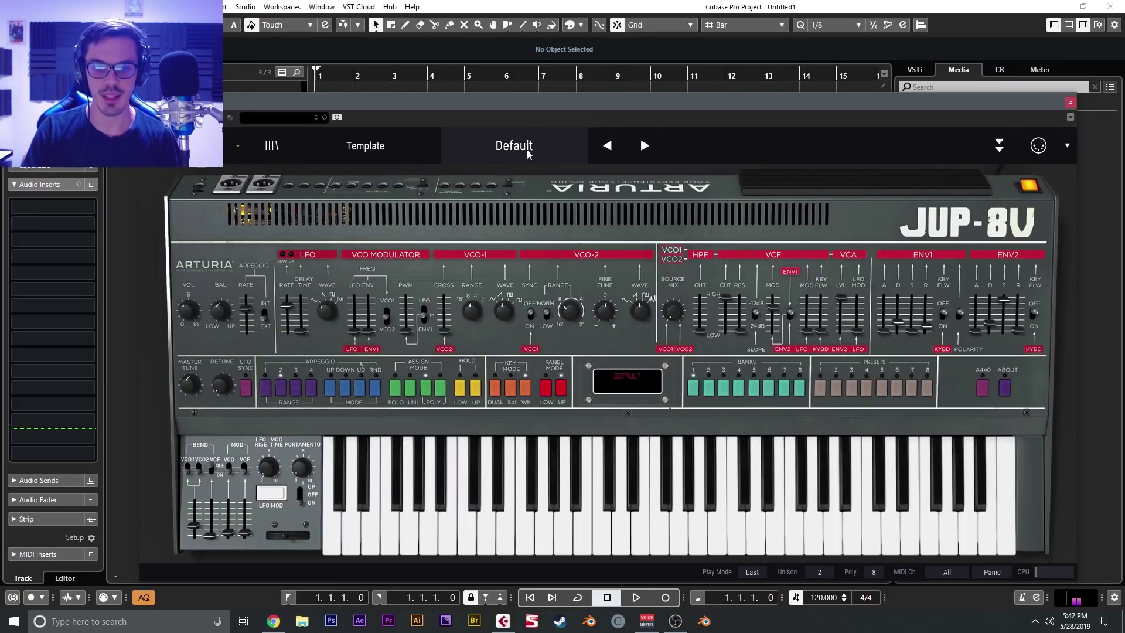
Switch on the JUP-8V arpeggiator with a range of 1 in up/down mode
left_click(336, 386)
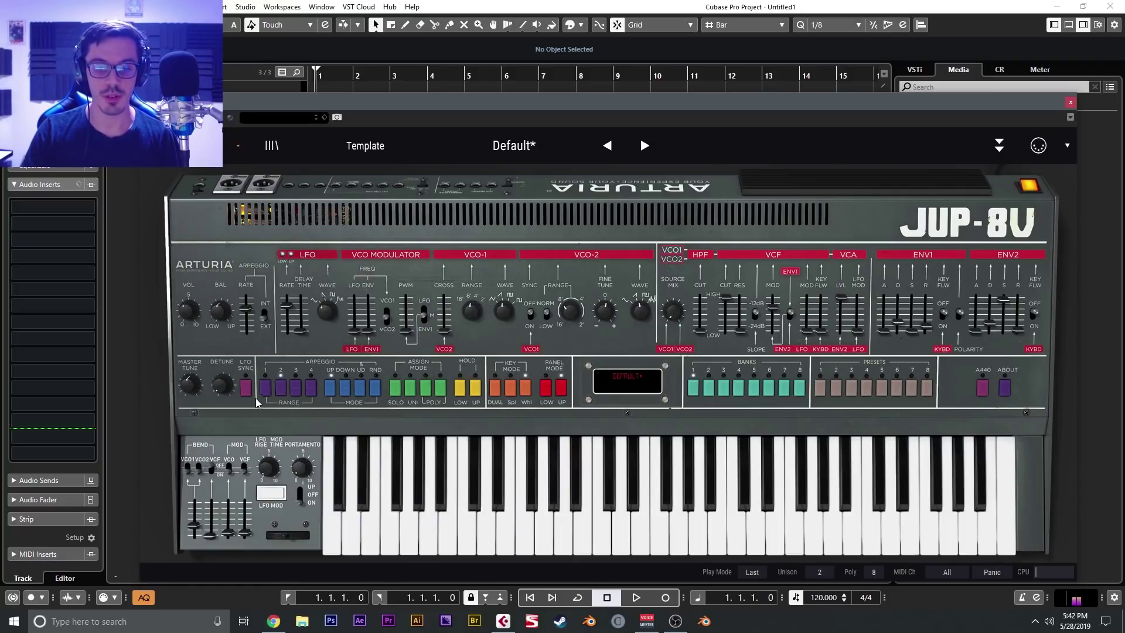
left_click(264, 392)
left_click(362, 390)
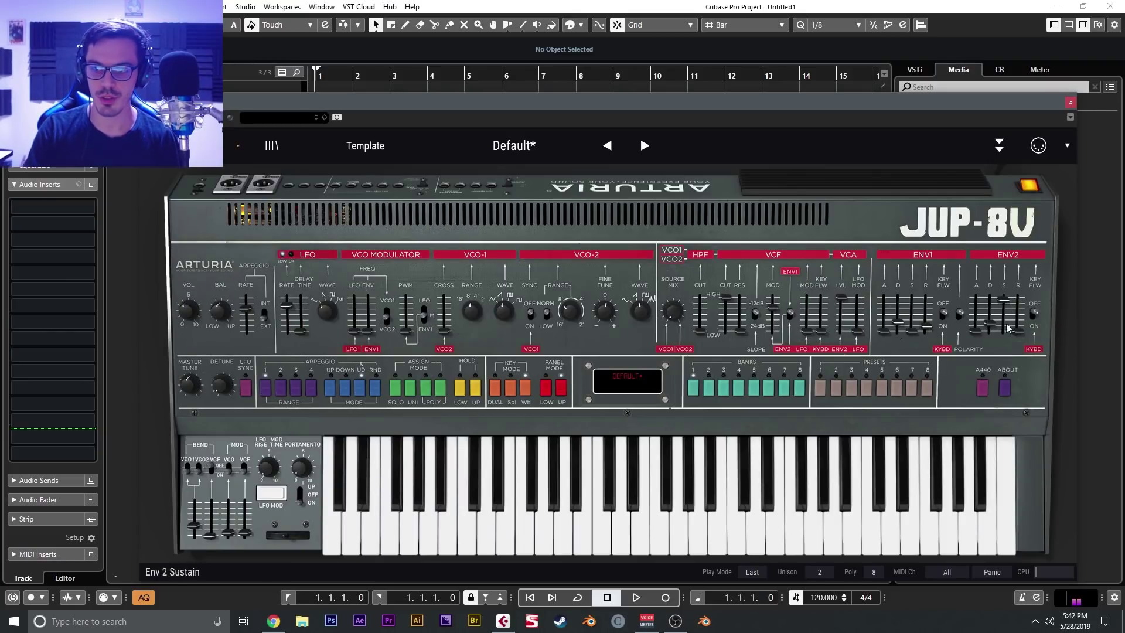
Adjust the Env 2 release and the filter envelope modulation amount
left_click_drag(1020, 332, 1020, 323)
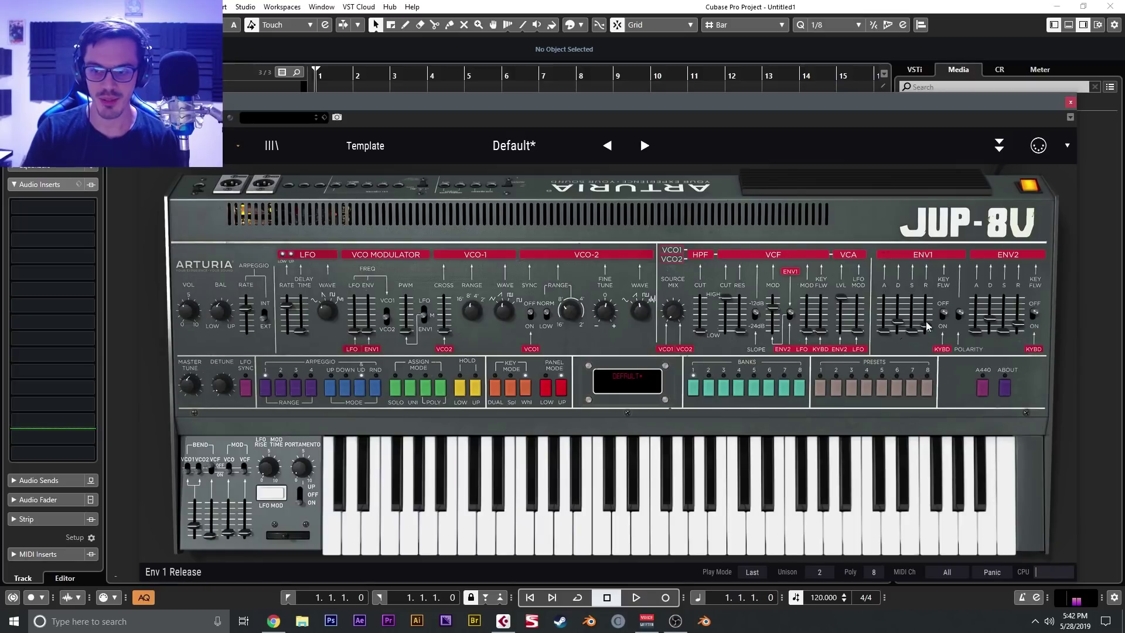
mouse_move(927, 327)
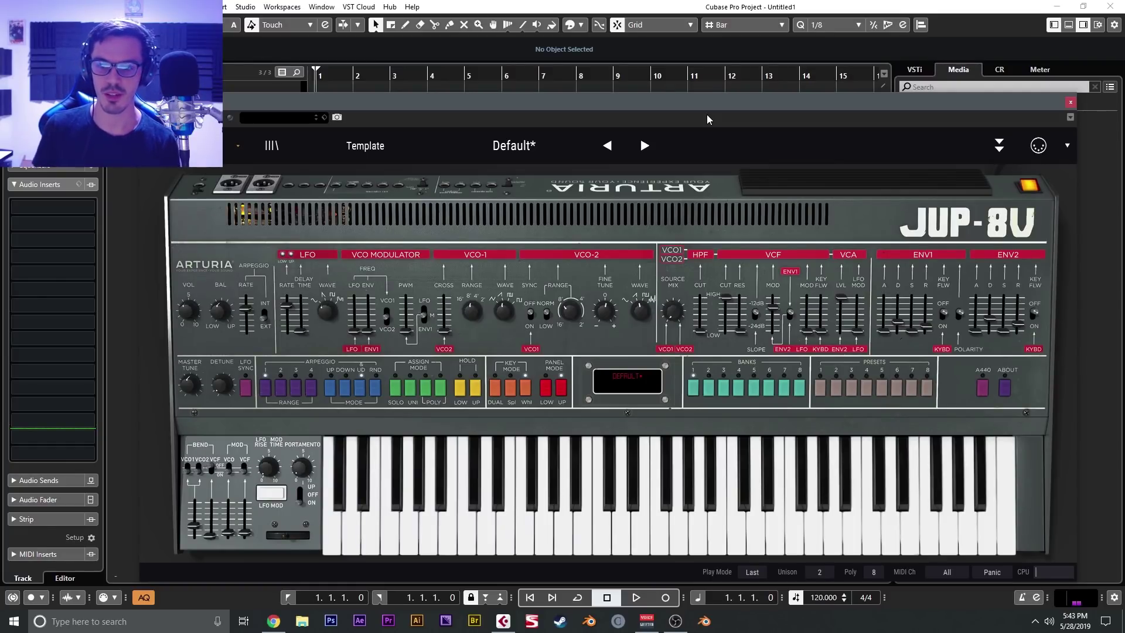
left_click_drag(773, 310, 774, 316)
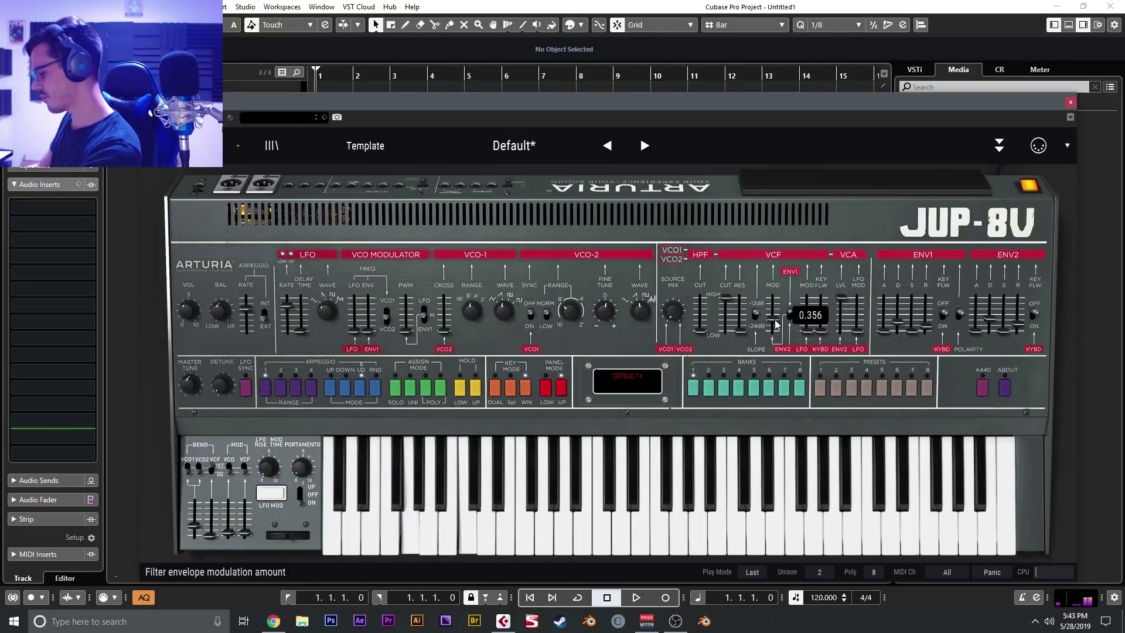
left_click_drag(776, 324, 772, 326)
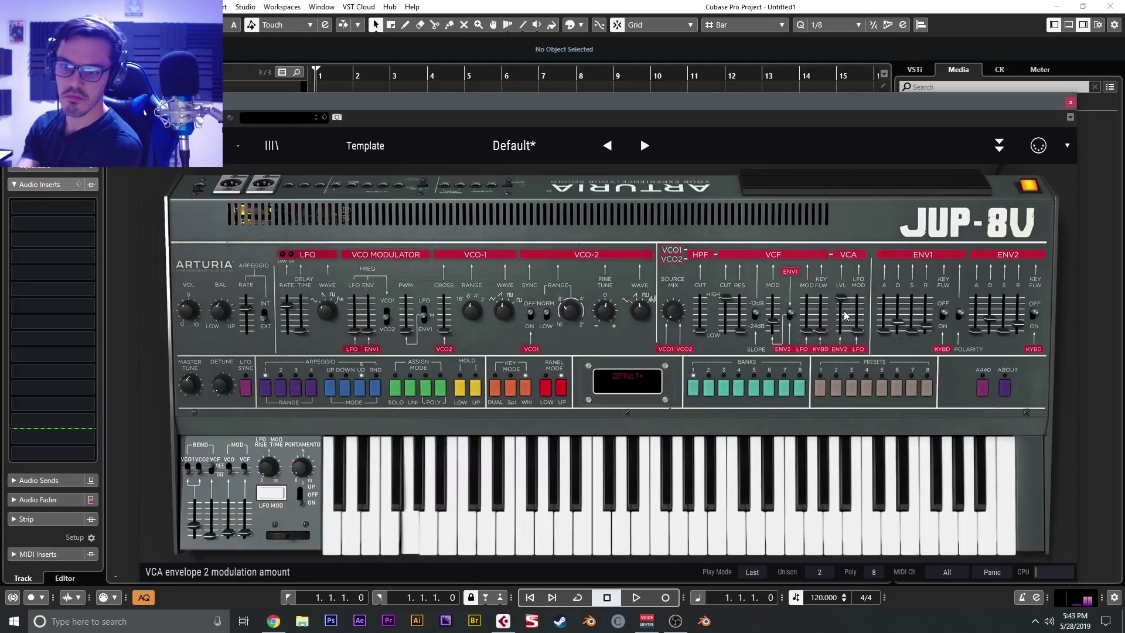
Adjust the Env 1 decay and release along with the Env 2 attack, sustain and release
left_click_drag(925, 320, 898, 327)
left_click(1004, 329)
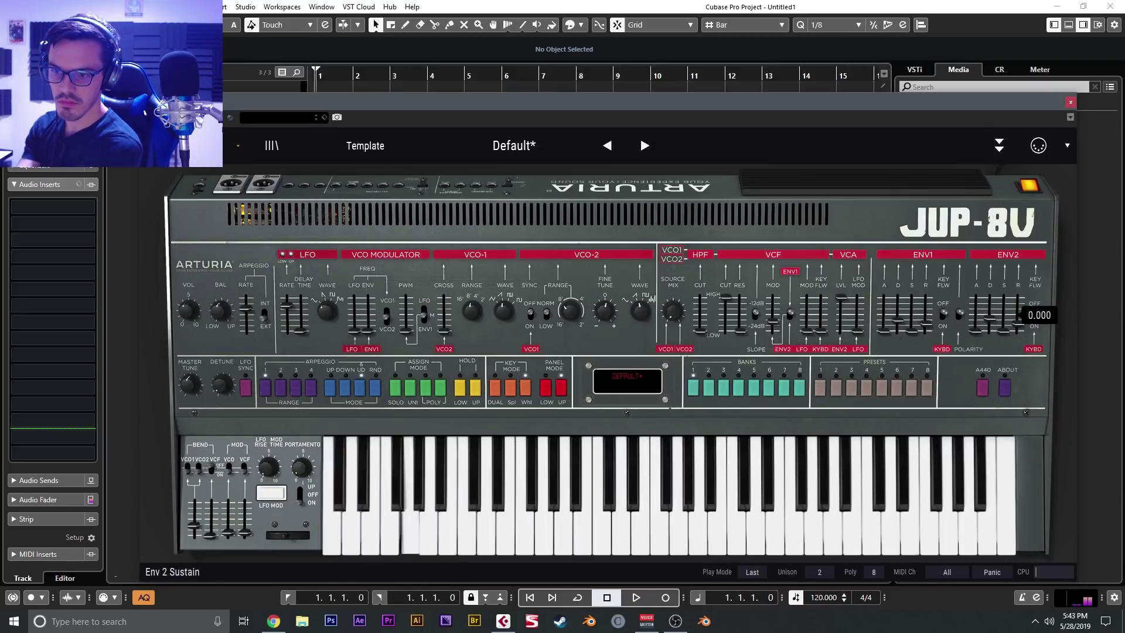
left_click(991, 319)
left_click_drag(990, 319, 1020, 327)
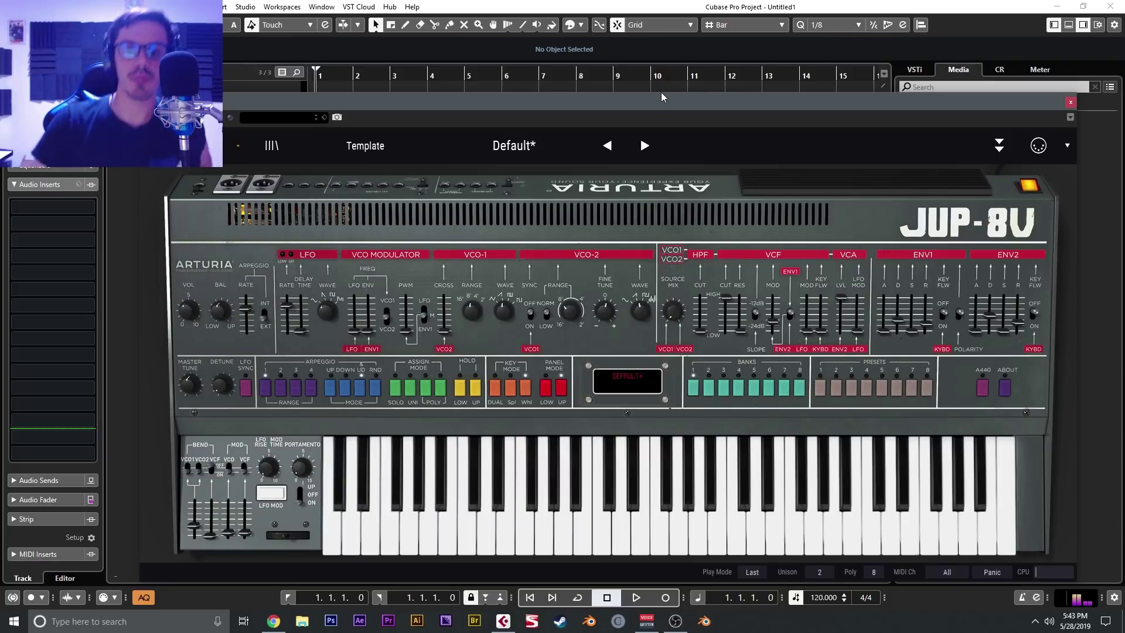
Reload the Default preset and open the Galaxy page of the advanced view
left_click(635, 146)
left_click(607, 145)
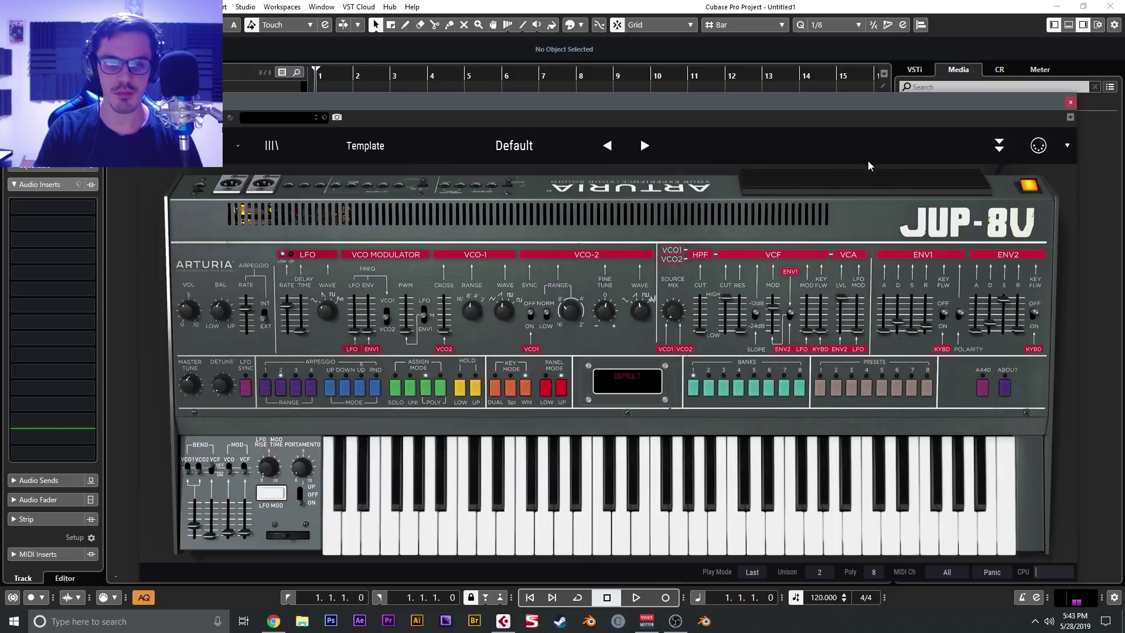
left_click(996, 145)
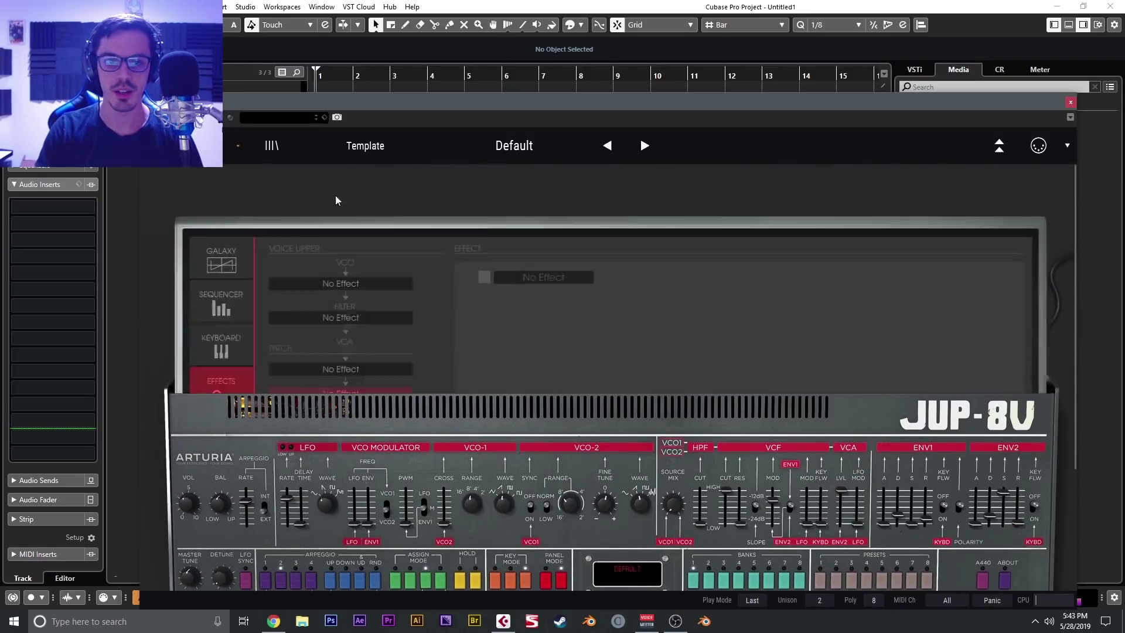
left_click(241, 209)
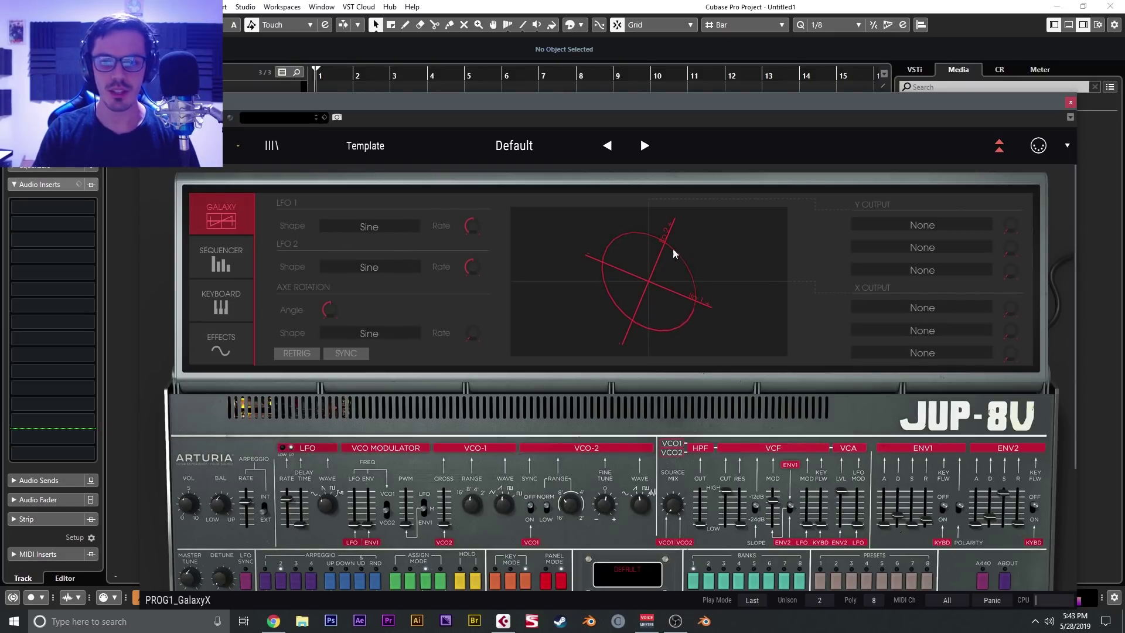
Route the first Galaxy Y output to VCO1 Pitch and the first X output to VCO2 Pitch, and raise both modulation amounts
left_click(905, 224)
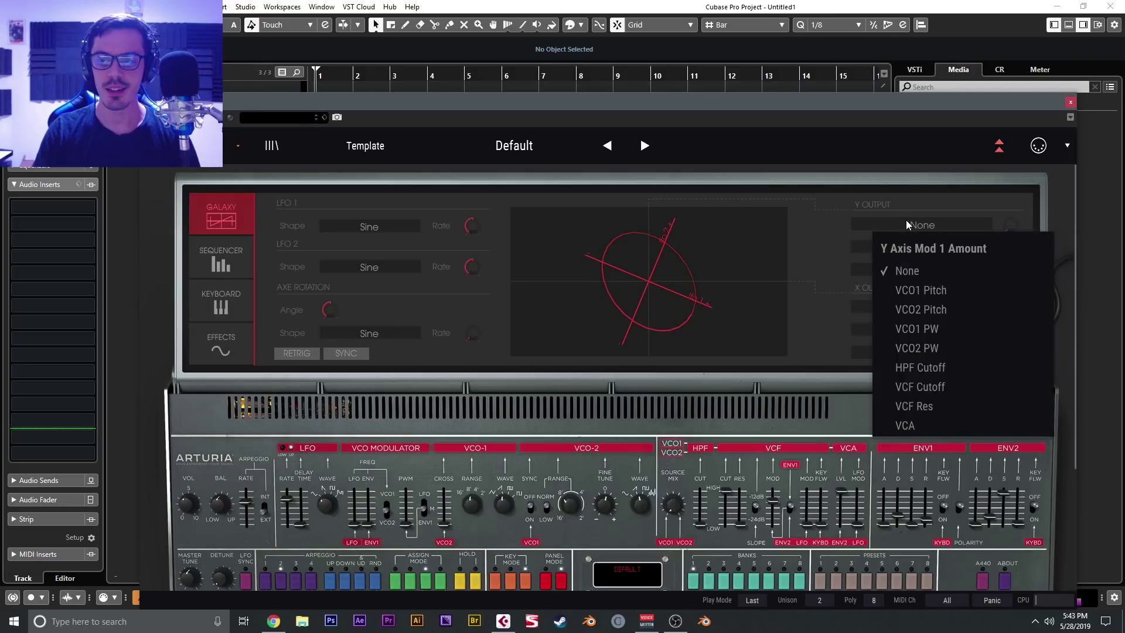
left_click(931, 290)
left_click(906, 308)
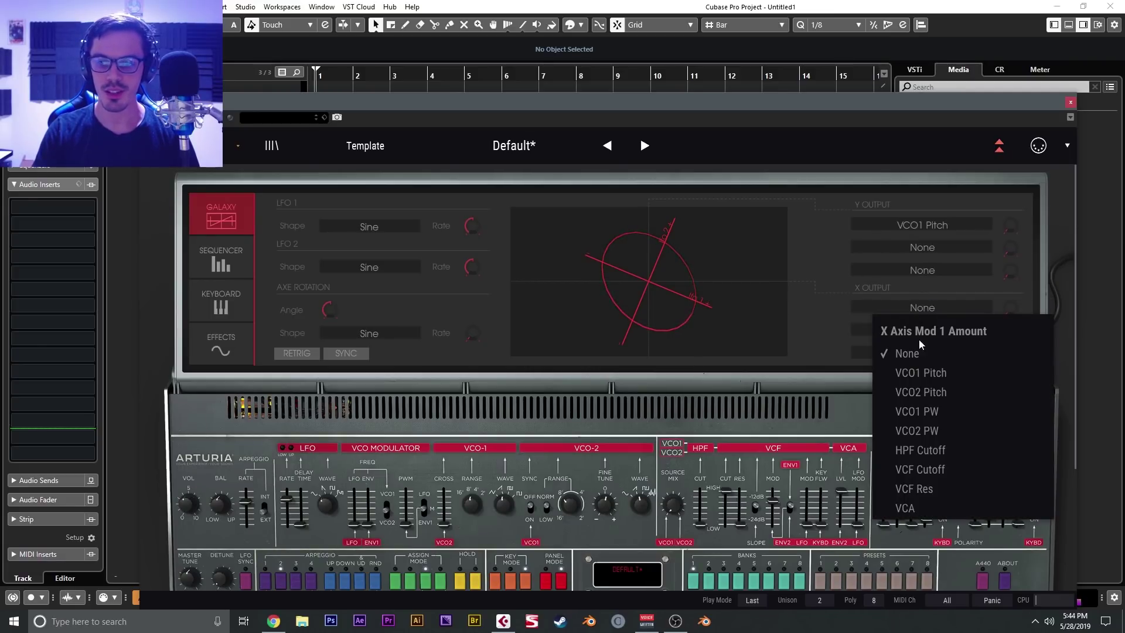
left_click(936, 390)
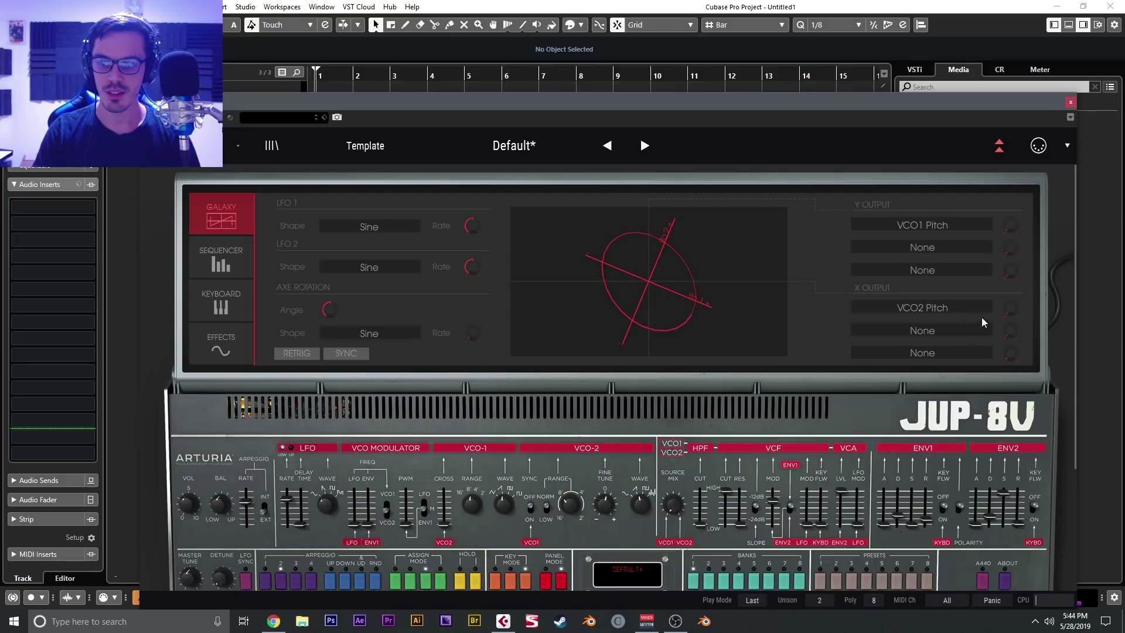
left_click_drag(1009, 308, 1009, 293)
mouse_move(1011, 225)
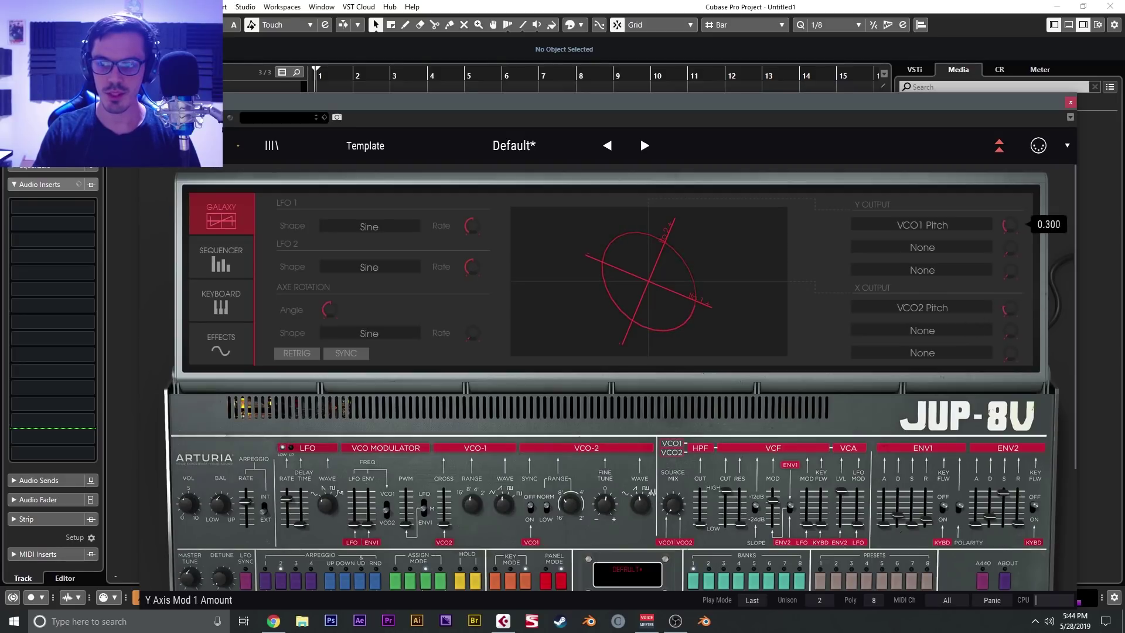
Adjust the Galaxy rates of LFO 1, LFO 2 and axe rotation, and lower the VCO1 and VCO2 Pitch modulation amounts
mouse_move(471, 225)
left_mouse_down()
mouse_move(472, 202)
mouse_move(471, 225)
left_mouse_up()
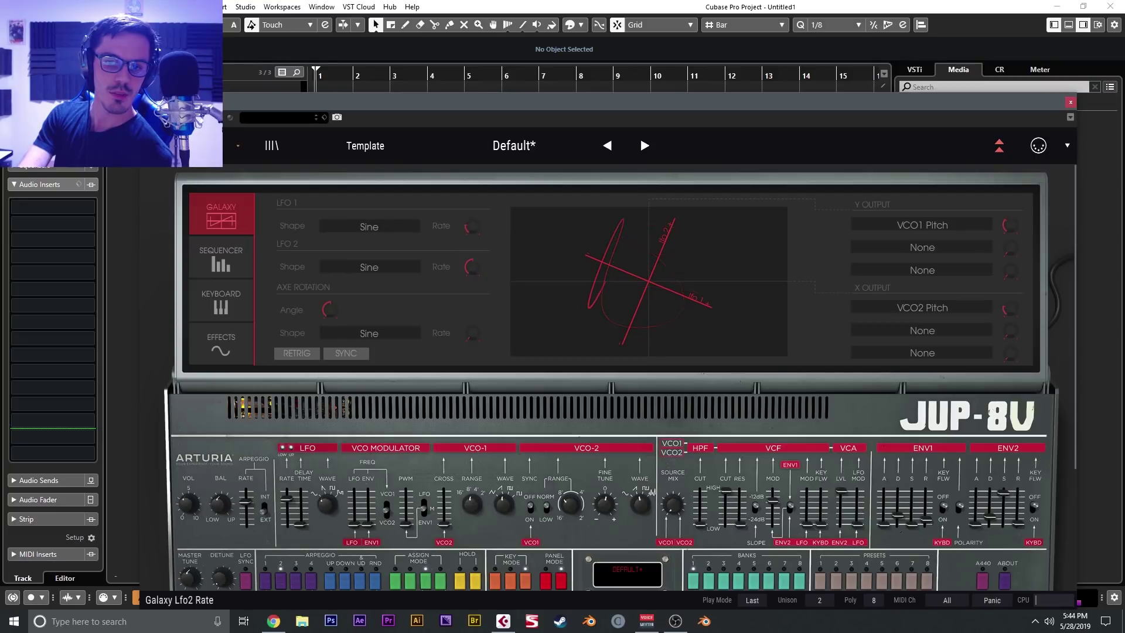
left_click_drag(472, 267, 472, 290)
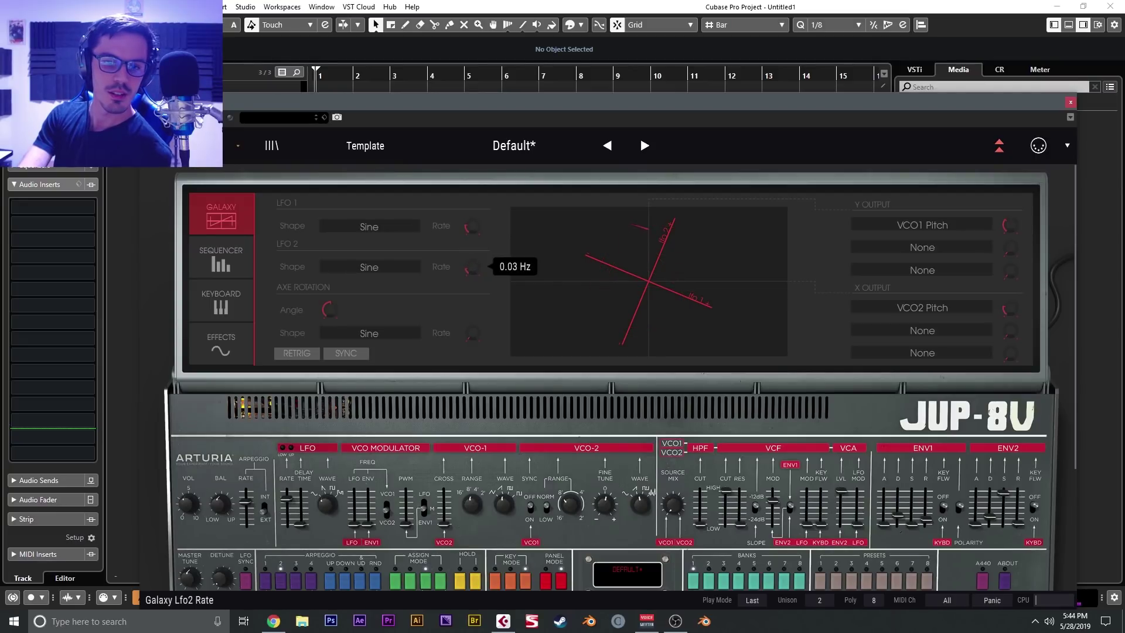
left_click_drag(472, 333, 472, 352)
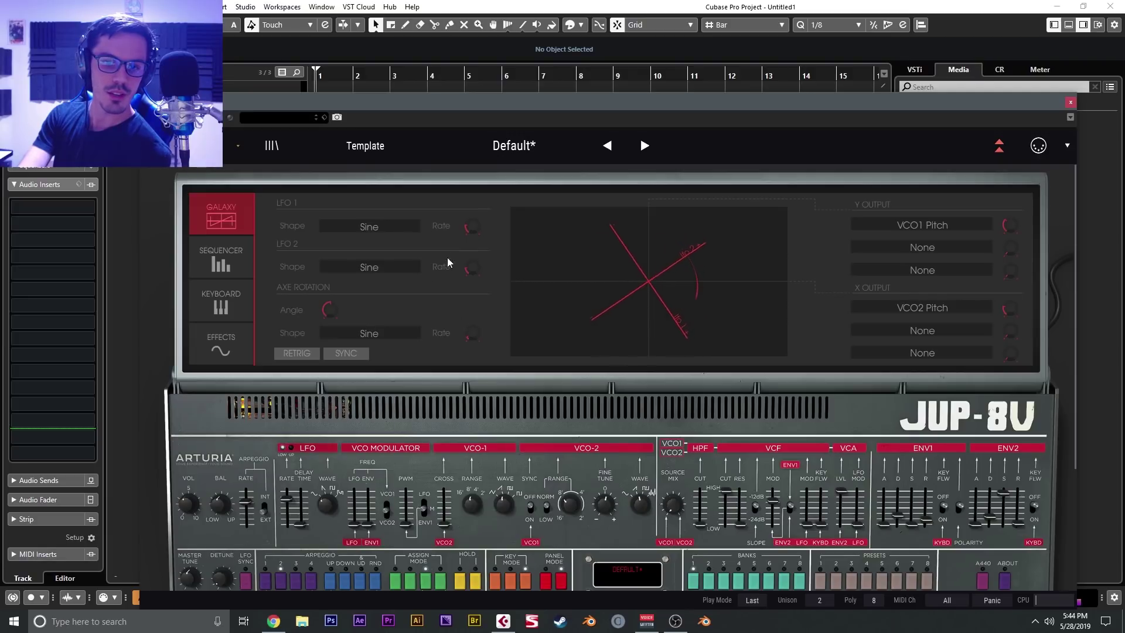
left_click_drag(469, 263, 473, 226)
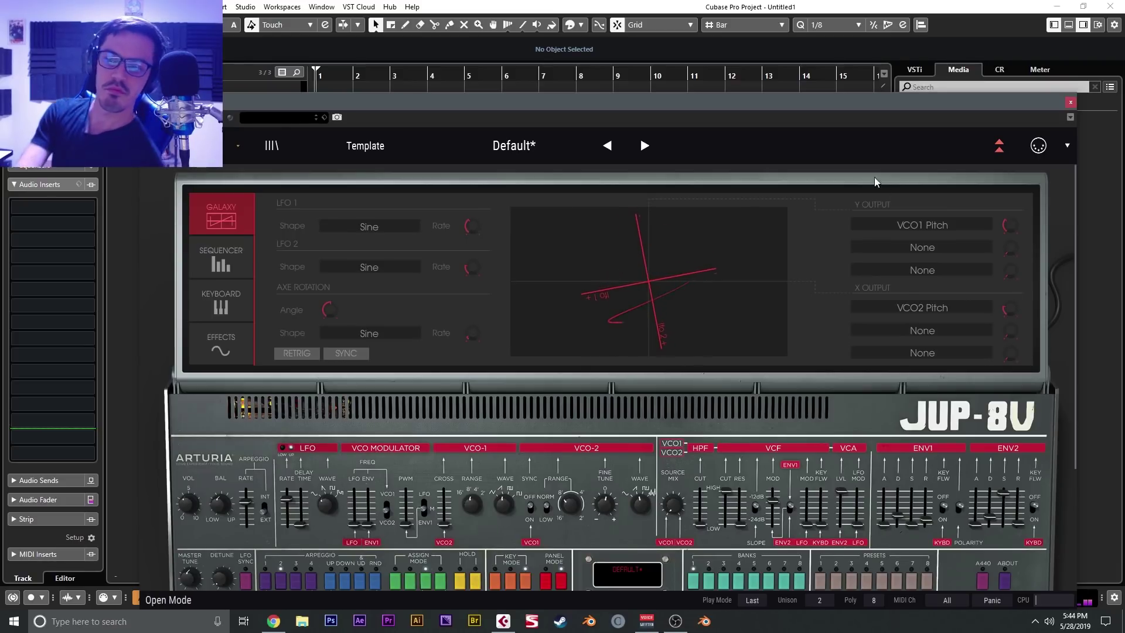
mouse_move(1007, 308)
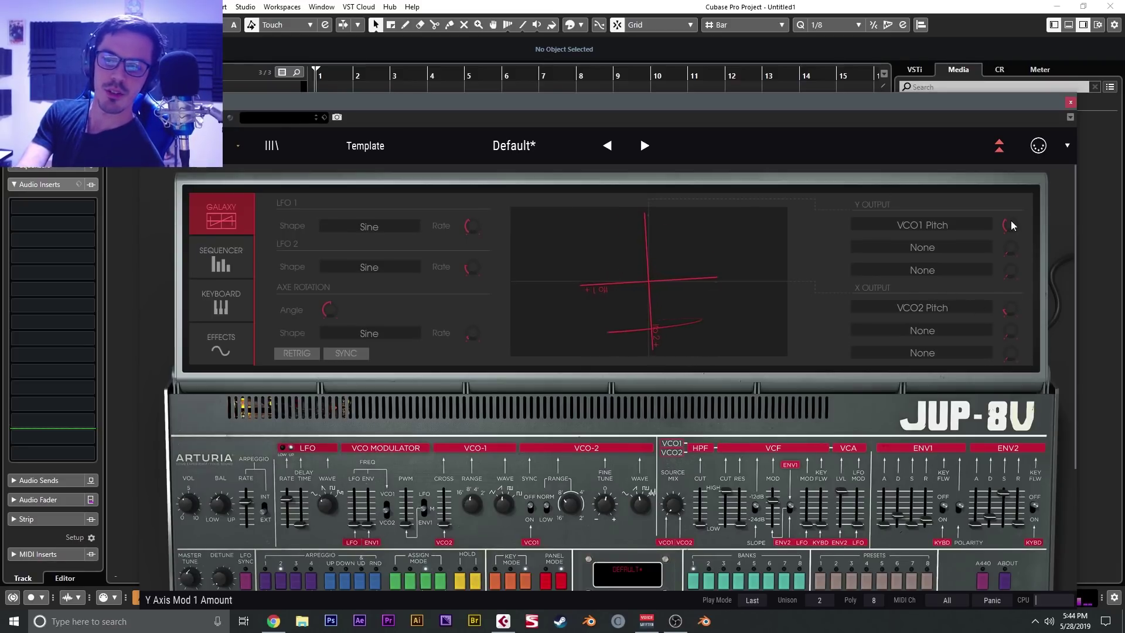
left_click(901, 247)
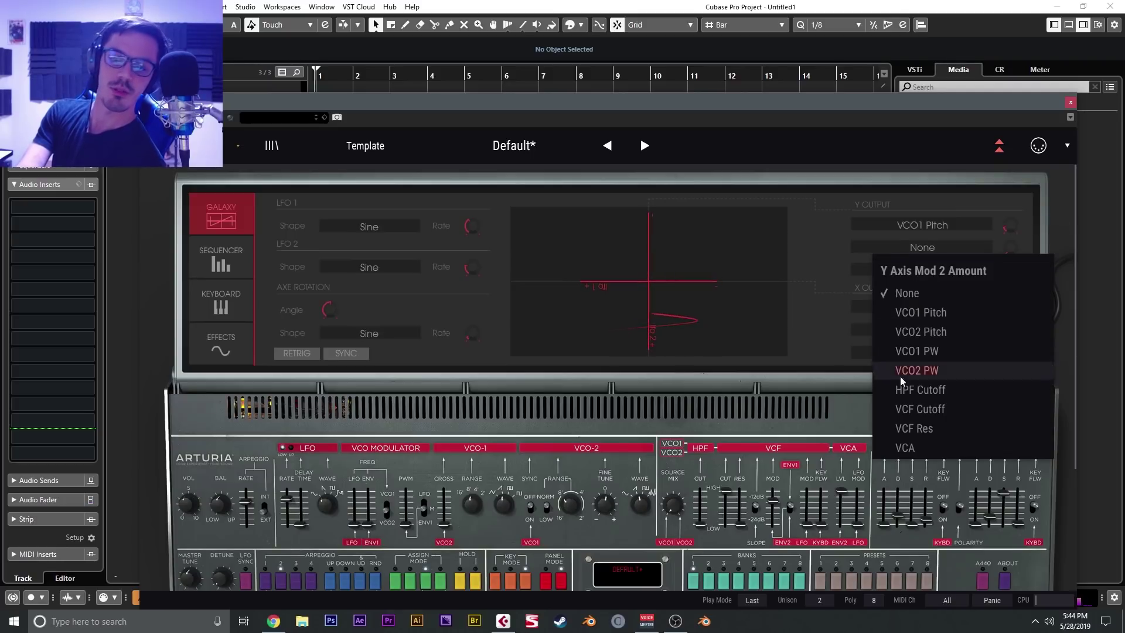
Assign Chorus/Flanger to the VCO voice slot on the Effects page
left_click(204, 358)
left_click(204, 357)
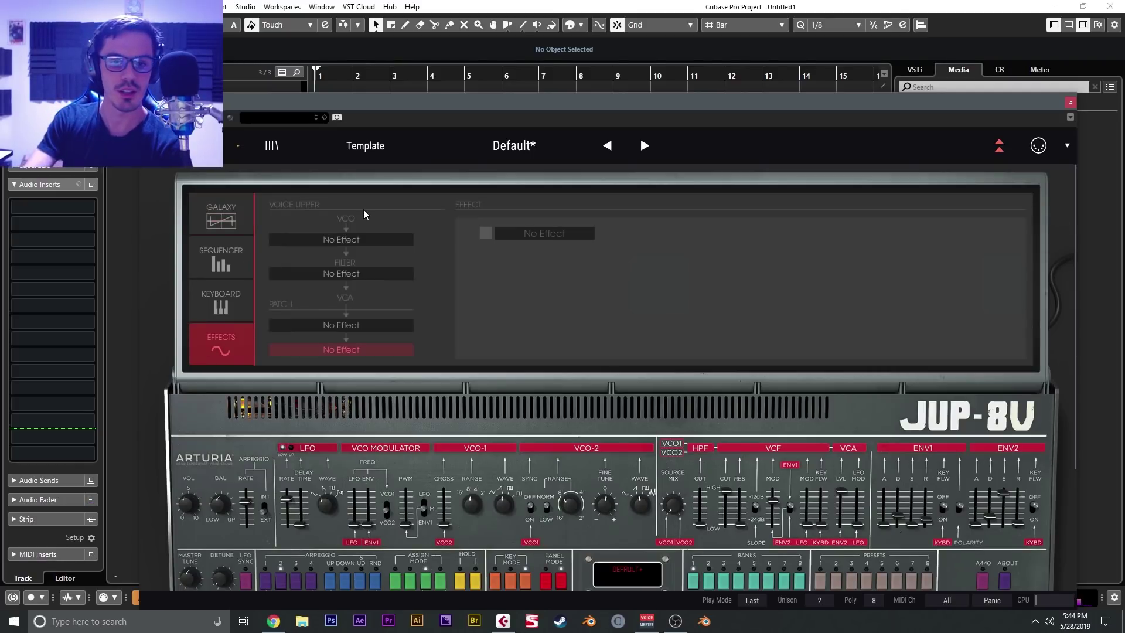
left_click(357, 326)
left_click(530, 233)
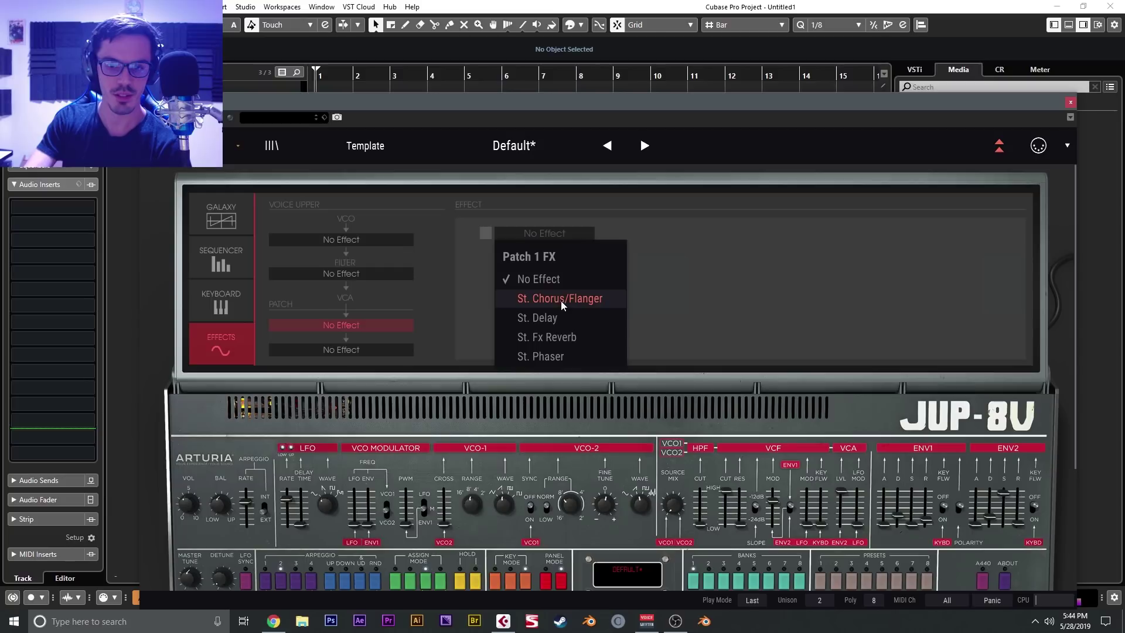
left_click(367, 243)
left_click(559, 232)
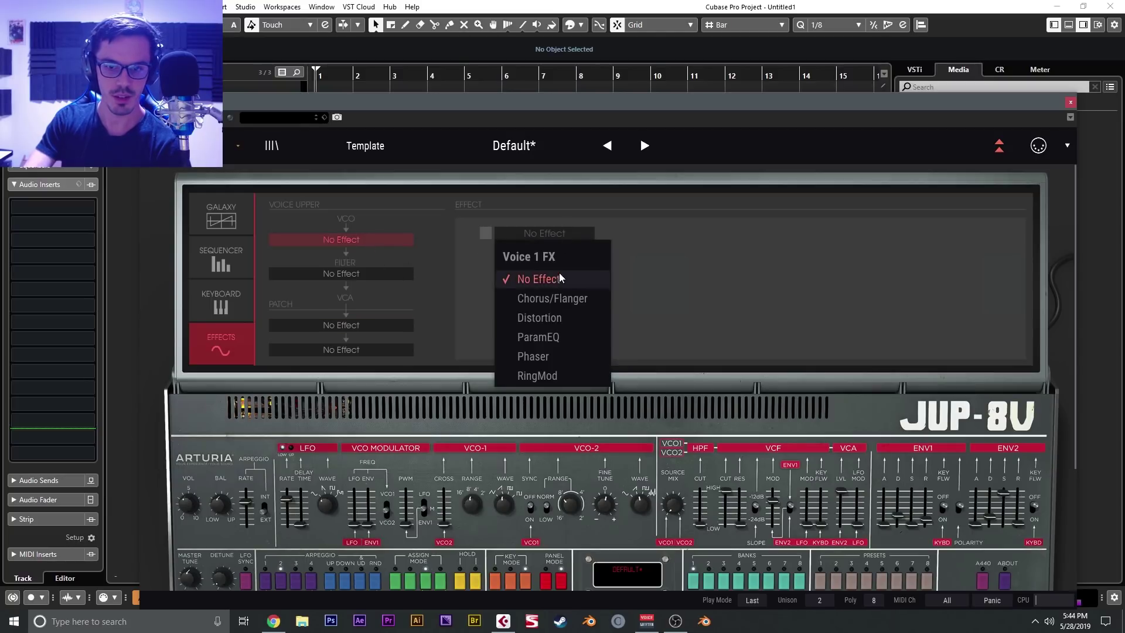
left_click(561, 300)
Load St. Delay in the first patch effect slot and St. Fx Reverb in the second
left_click(331, 326)
left_click(539, 233)
left_click(545, 318)
left_click(378, 349)
left_click(523, 232)
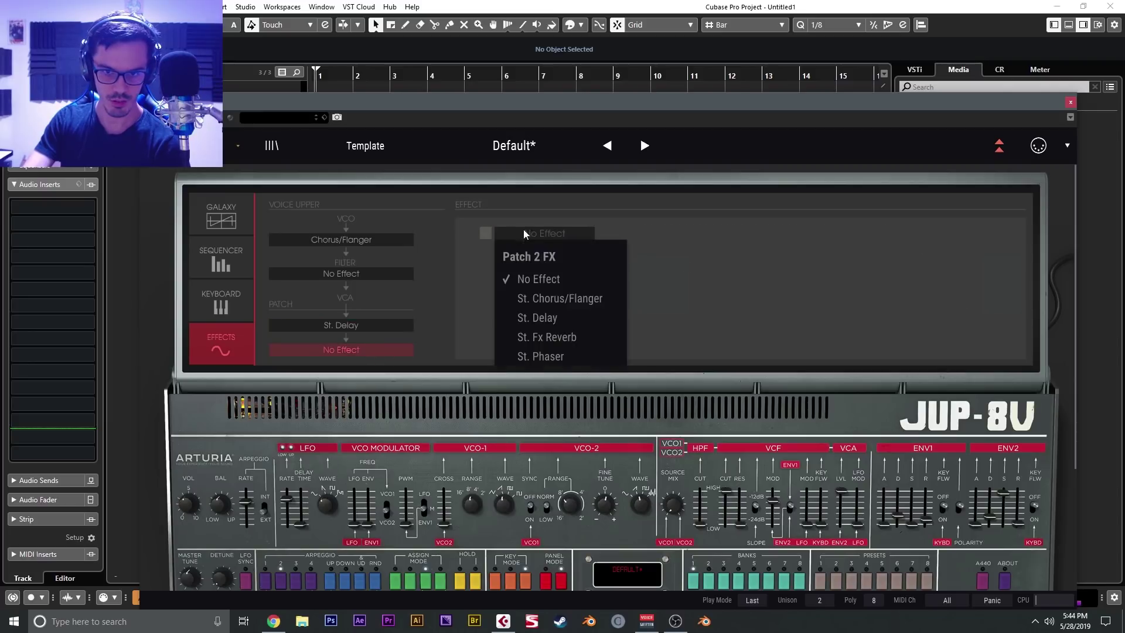
left_click(549, 337)
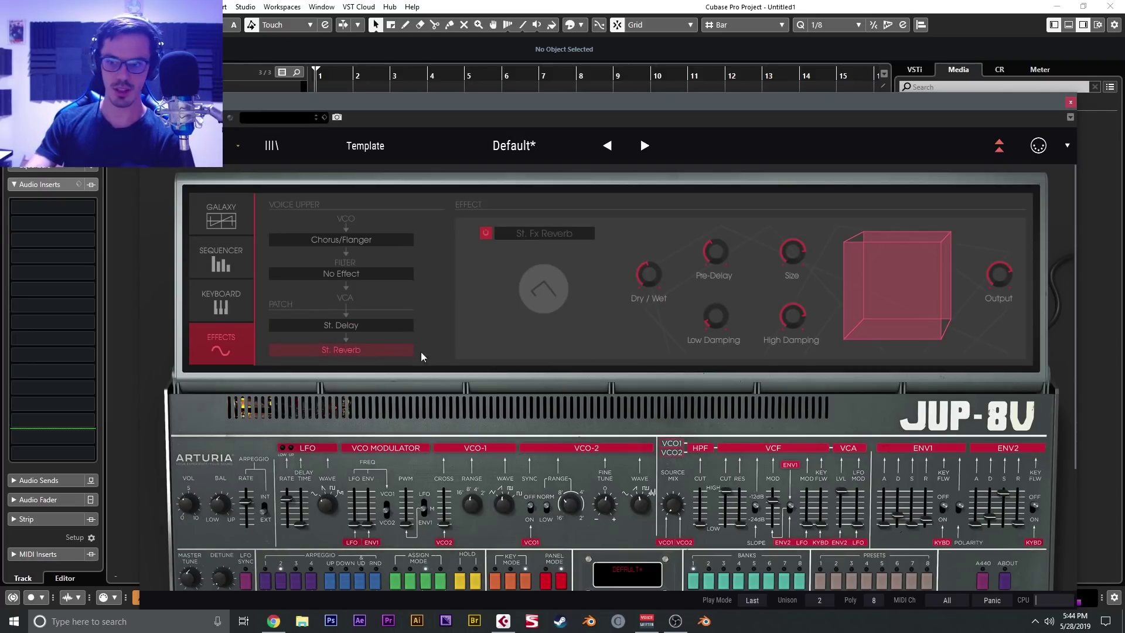
Raise the Env 2 attack and lower the VCF cutoff to about 2371.57 Hz
left_click_drag(989, 519, 989, 513)
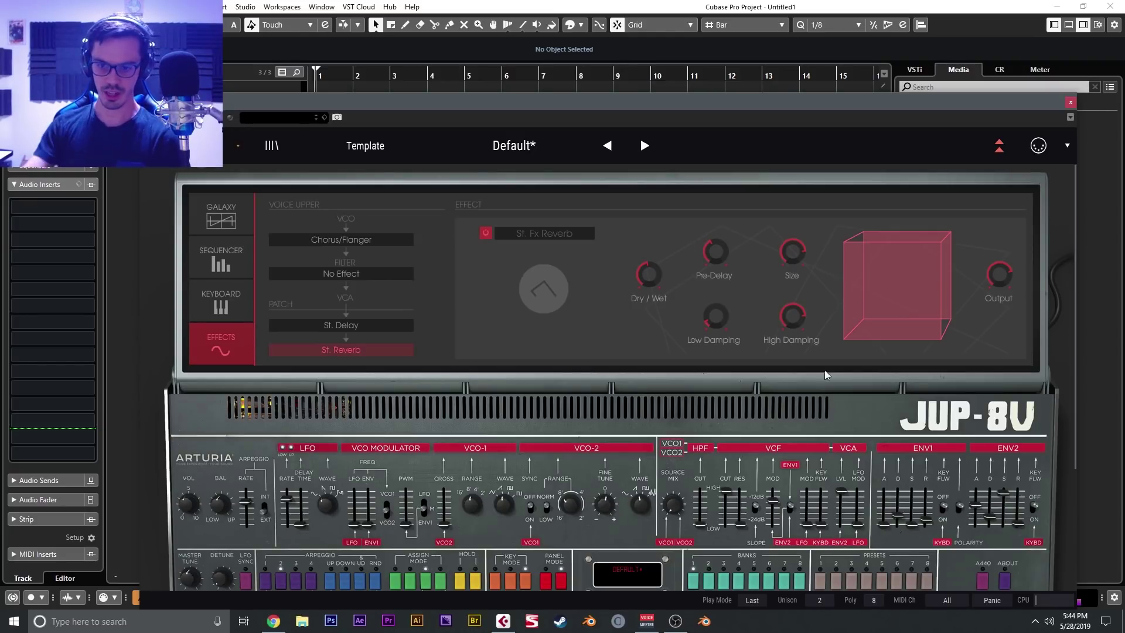
left_click_drag(727, 491, 729, 508)
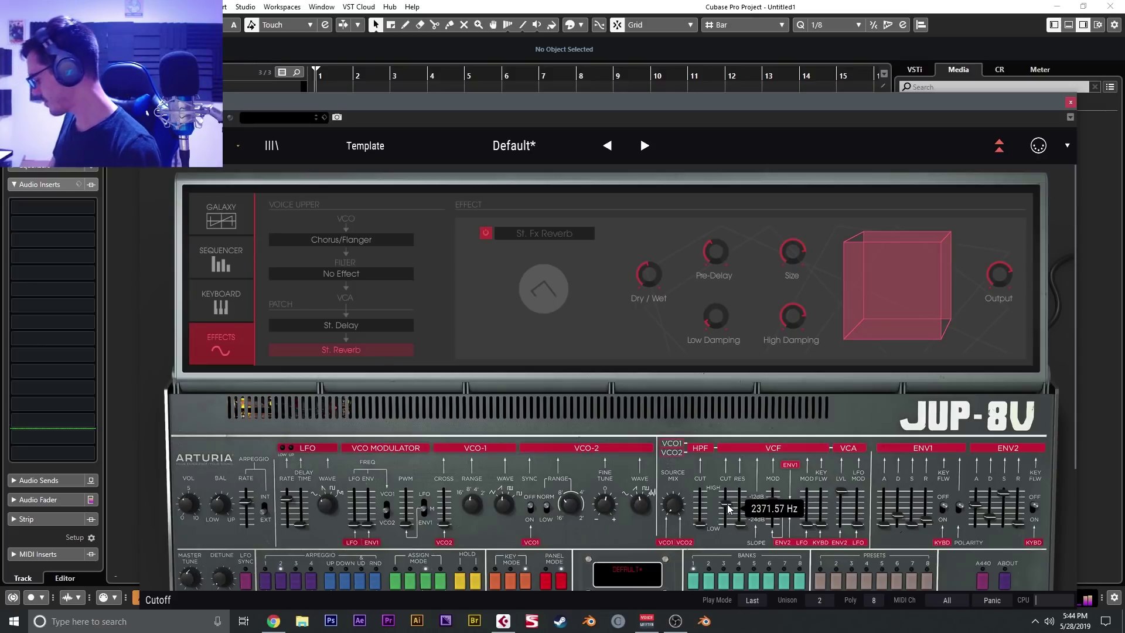
Reduce the Galaxy modulation amounts for VCO1 Pitch and VCO2 Pitch to near zero
left_click(234, 268)
left_click(226, 218)
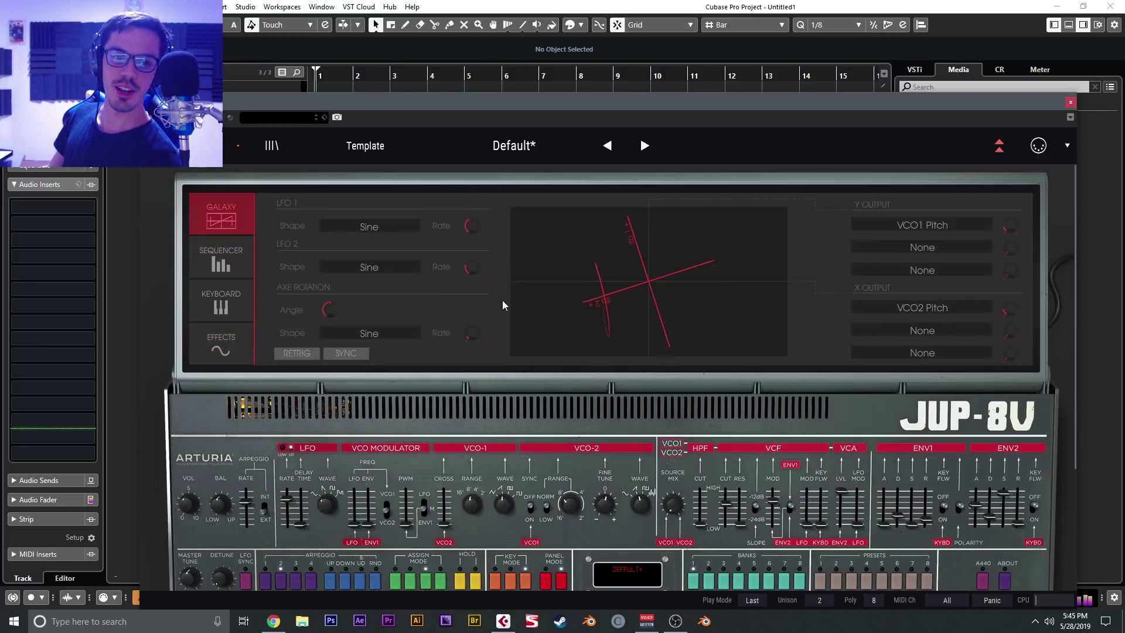
mouse_move(1009, 226)
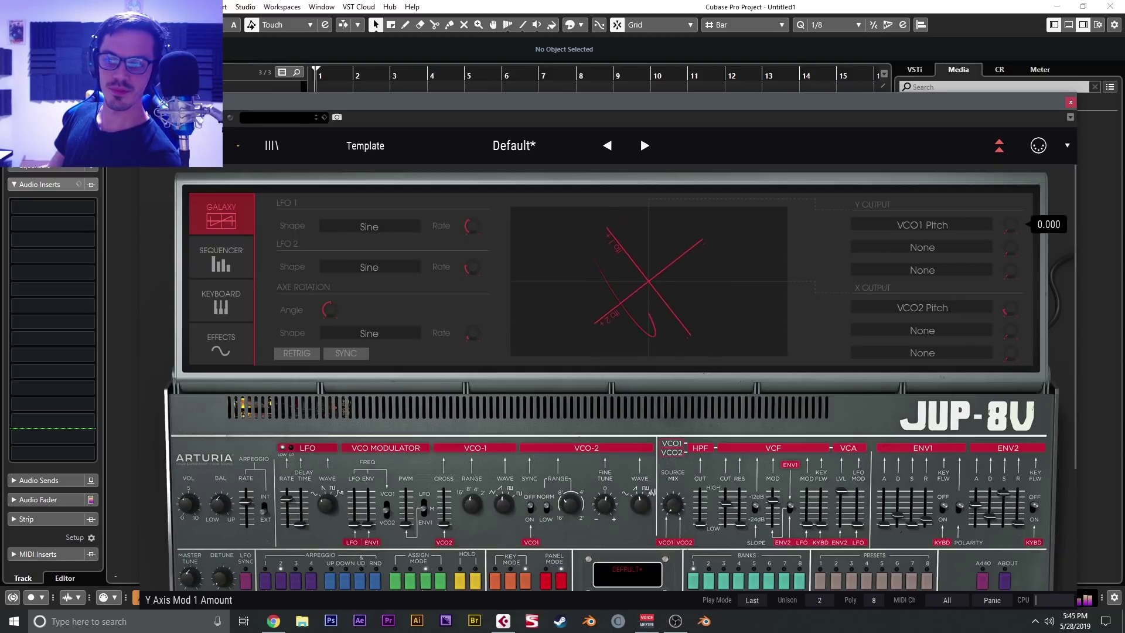
mouse_move(1011, 309)
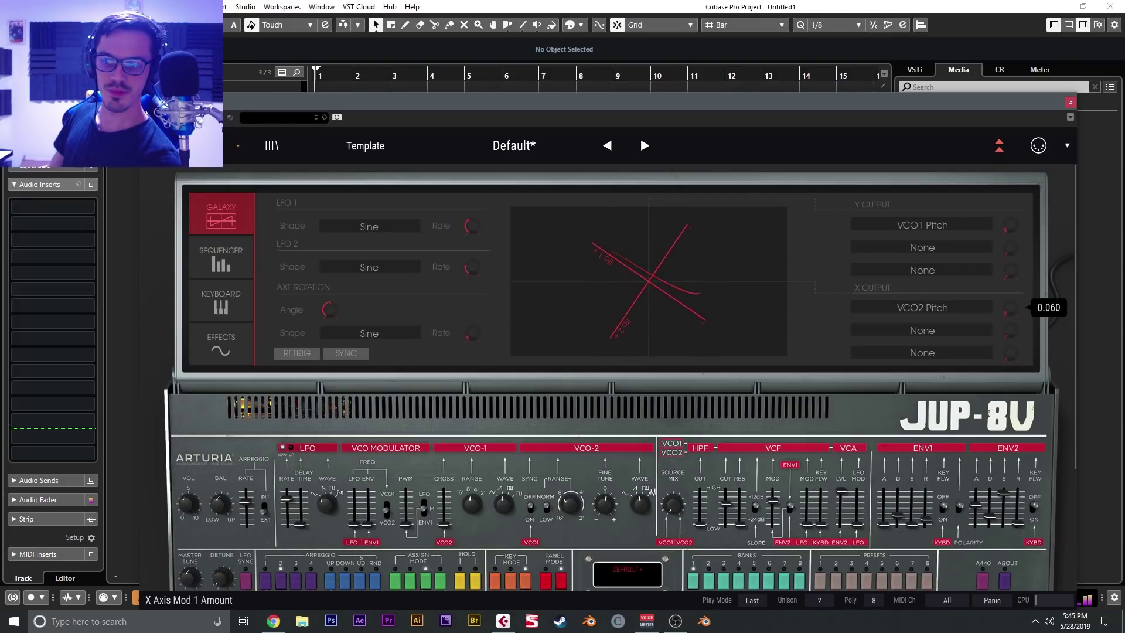
scroll(1011, 308, "down", 2)
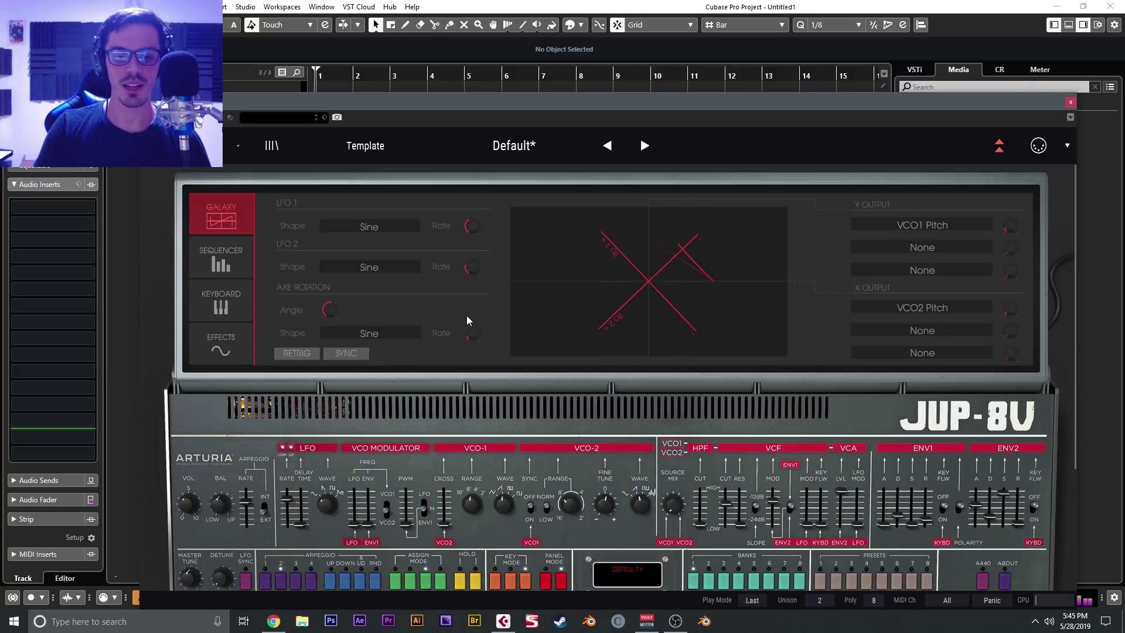
Examine the Sequencer and Keyboard pages and the list of available velocity modulation destinations
left_click(235, 269)
left_click(237, 309)
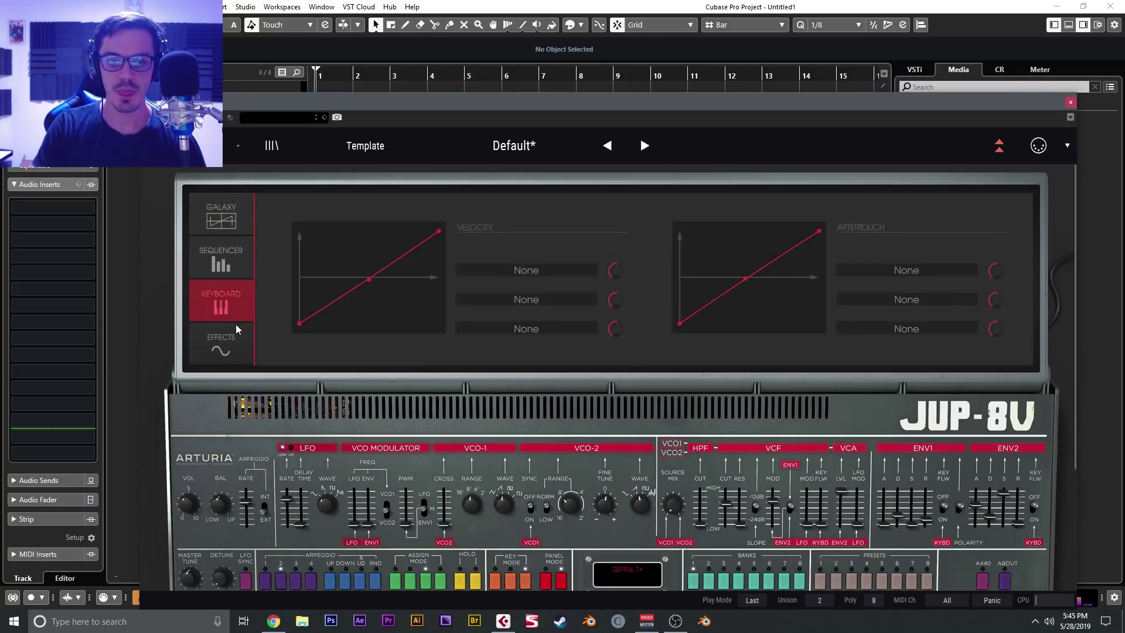
left_click(897, 269)
left_click(553, 275)
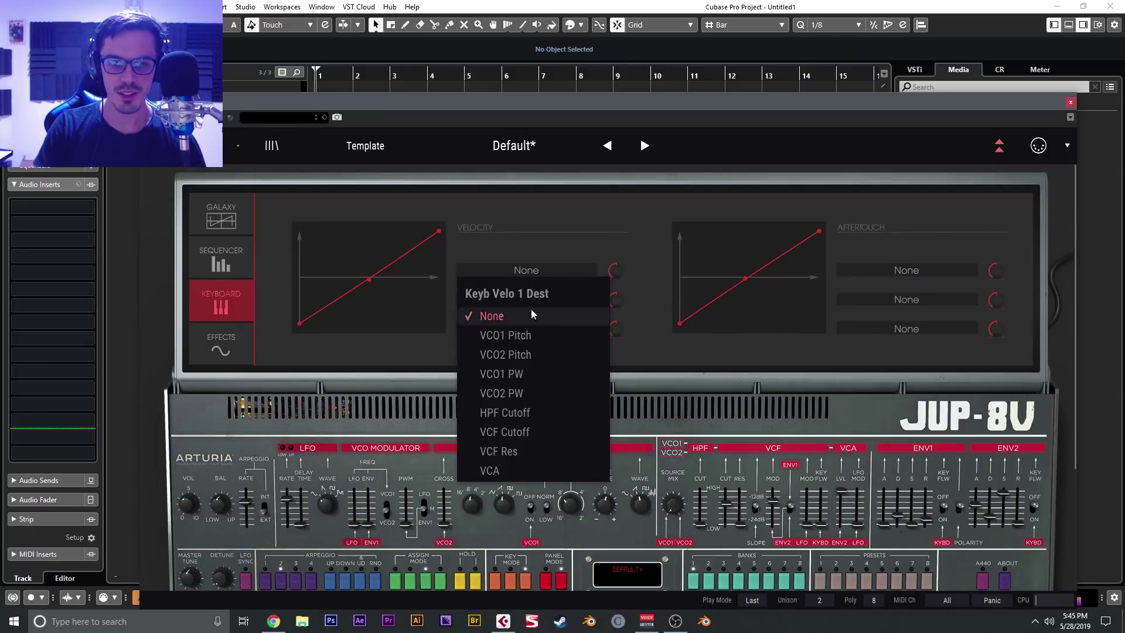
Examine the effect types offered for the filter voice slot and the first patch effect slot
left_click(222, 346)
left_click(354, 272)
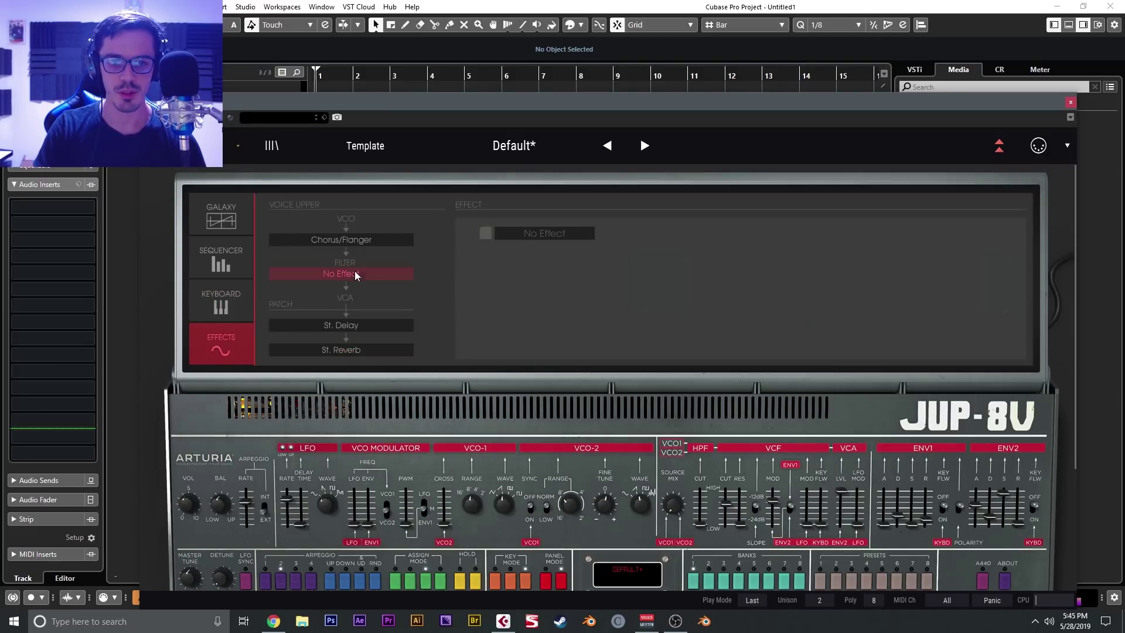
left_click(529, 234)
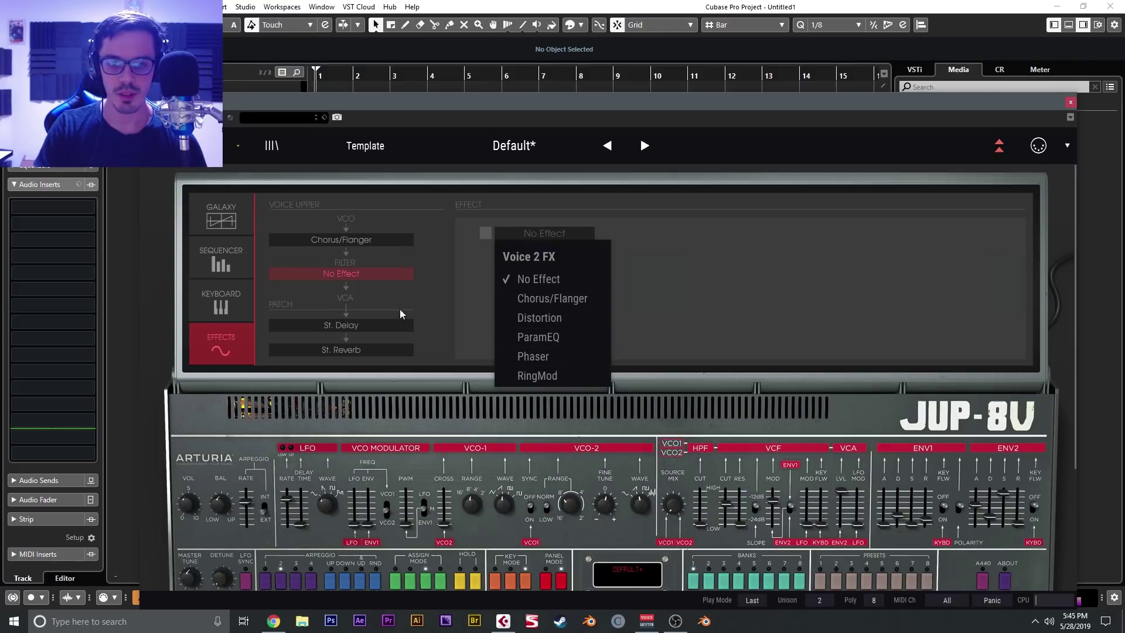
left_click(359, 324)
left_click(532, 235)
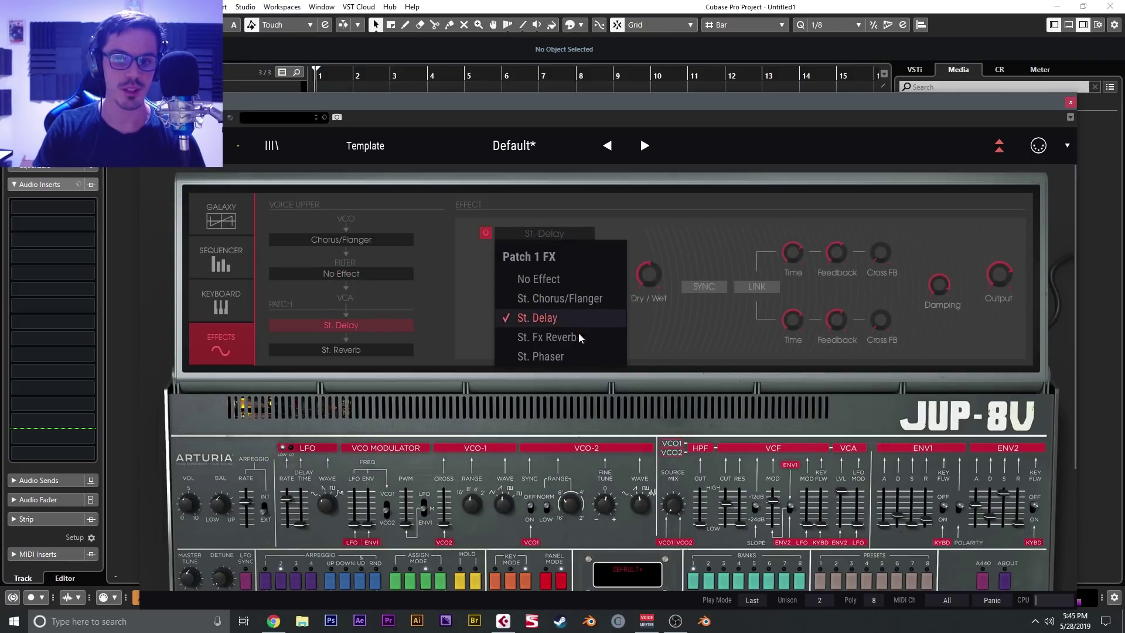
left_click(882, 155)
Collapse the advanced modulation and effects section and reposition the JUP-8V window
left_click(1000, 146)
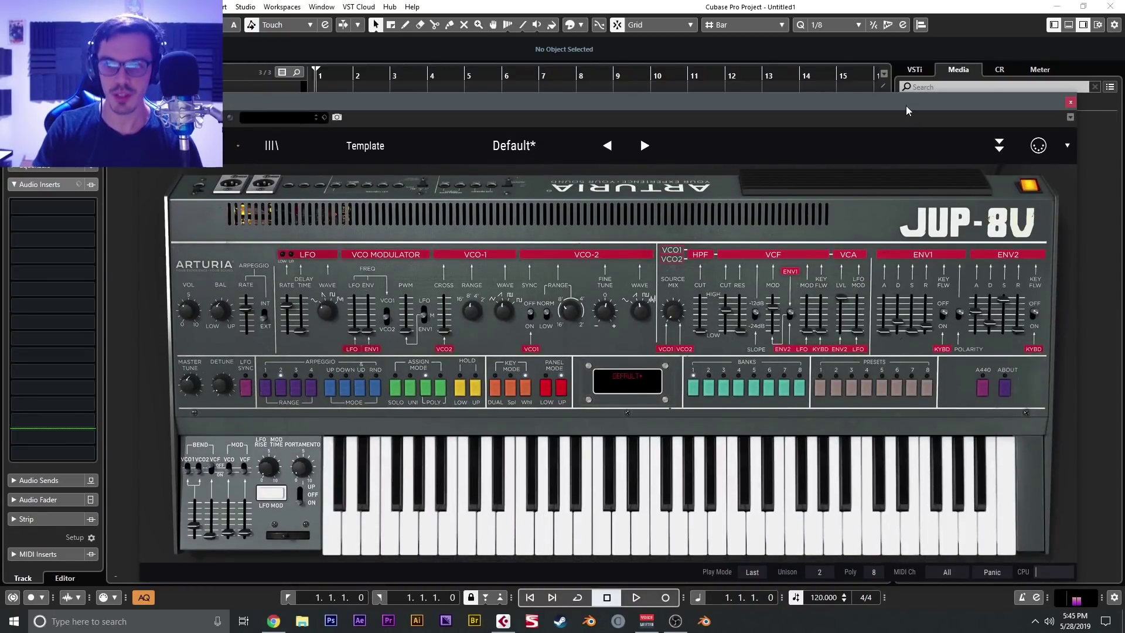
left_click_drag(906, 106, 920, 121)
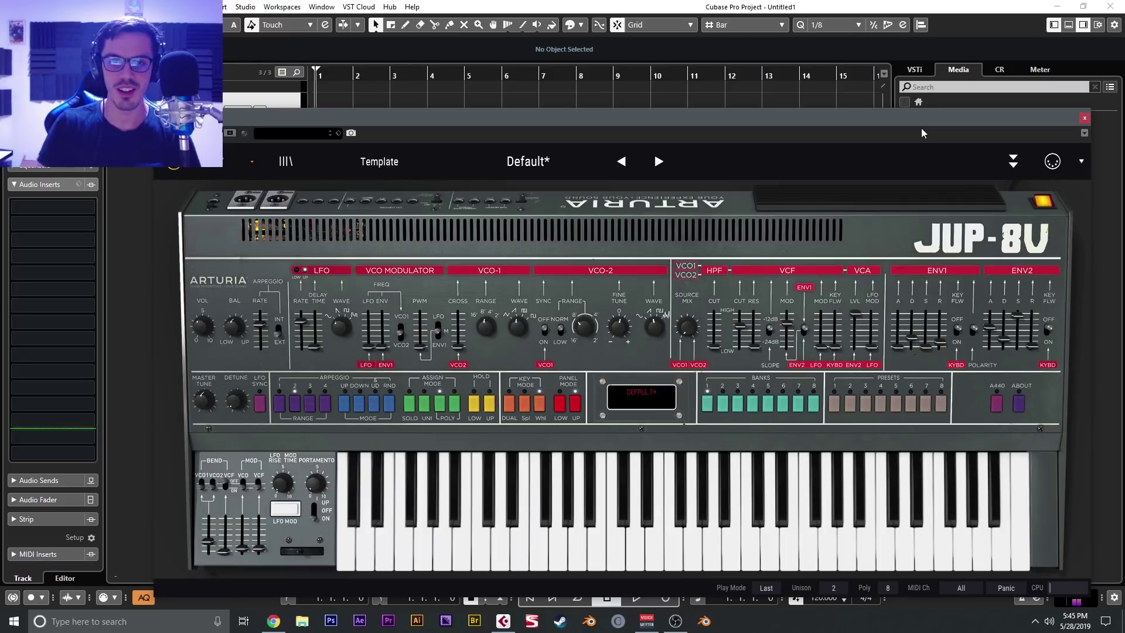
left_click(1013, 161)
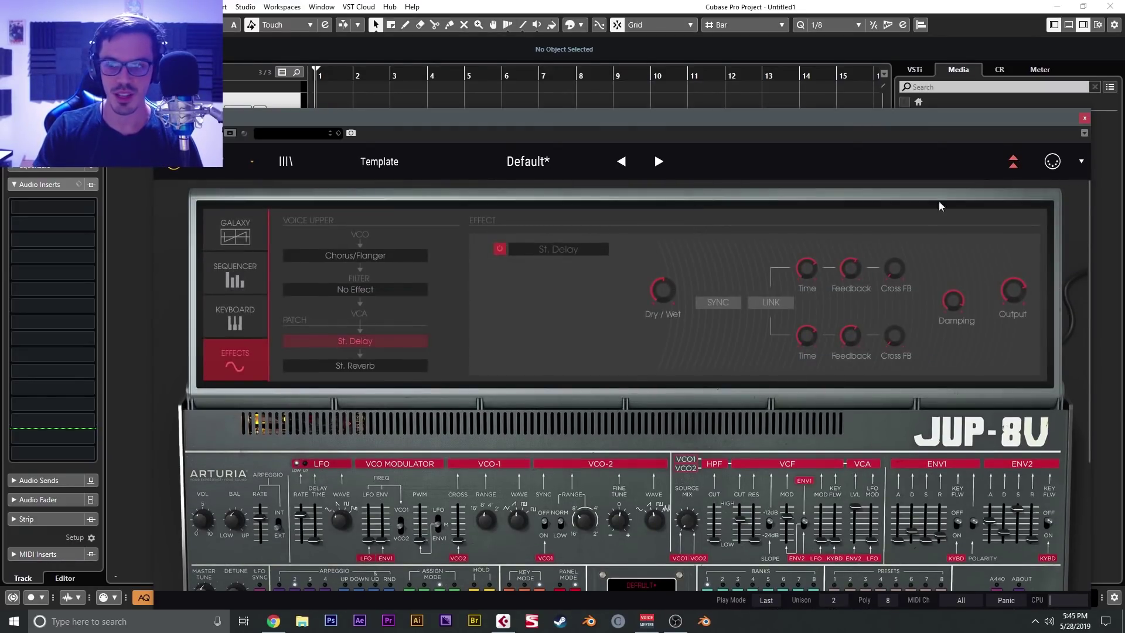
left_click(1013, 161)
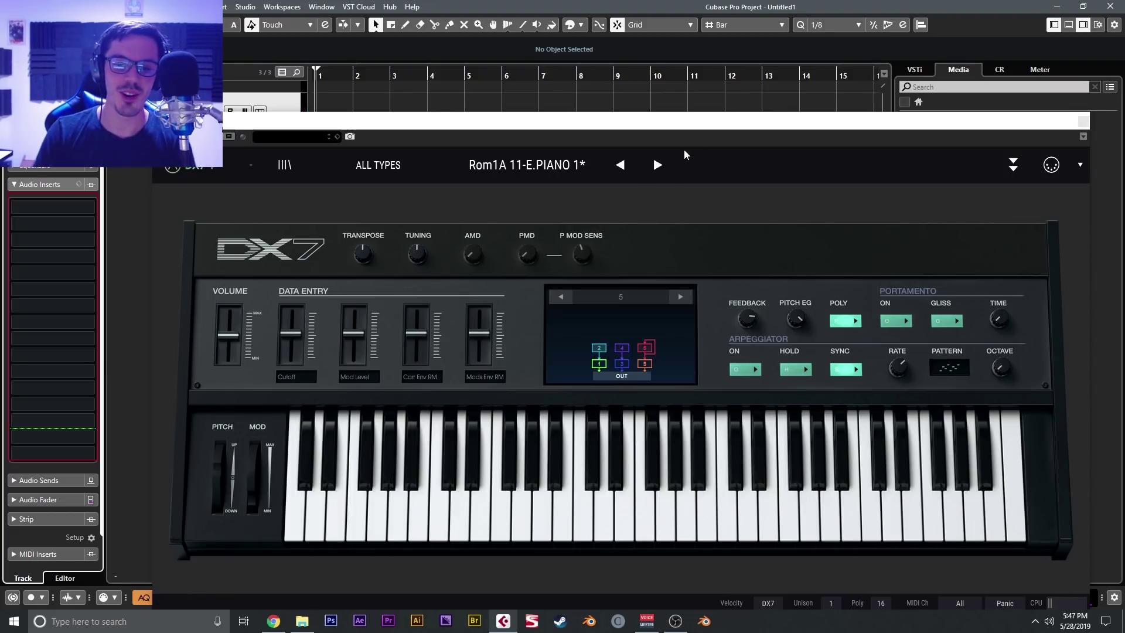
Load the 6-String Shamisen preset in the DX7 and reveal its advanced editing section with the window moved higher
left_click(657, 166)
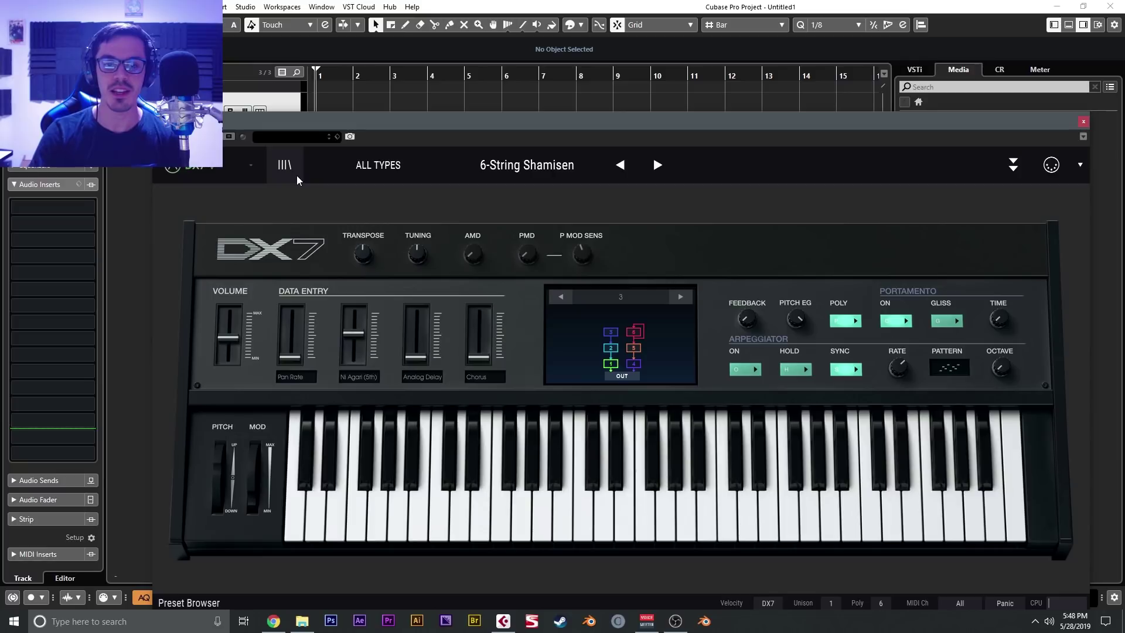
left_click(1019, 170)
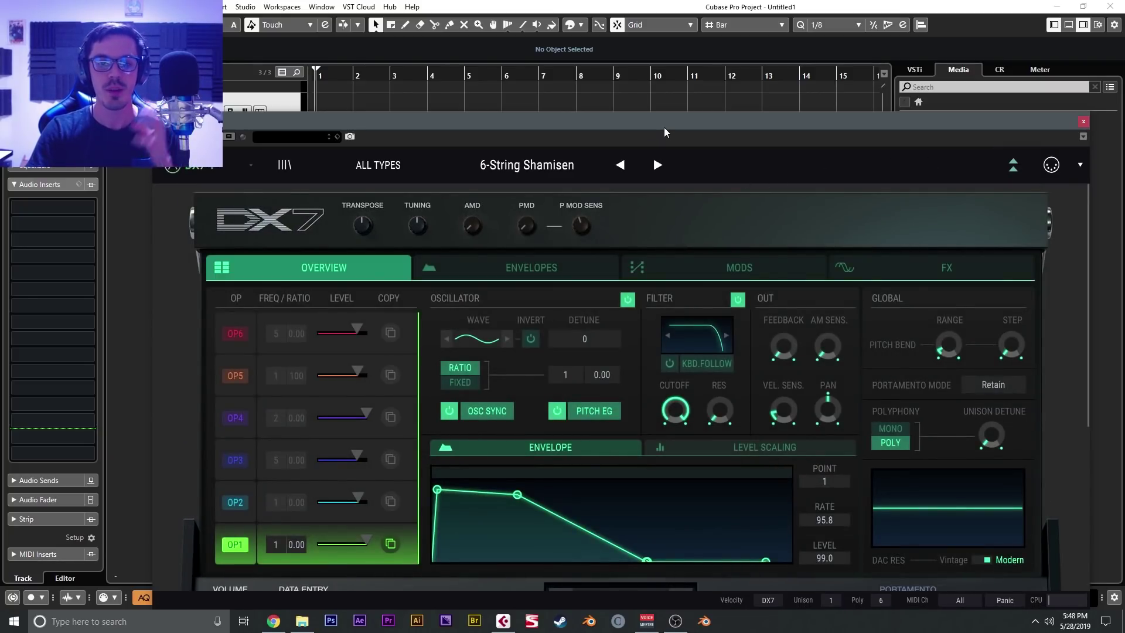
left_click_drag(663, 128, 674, 71)
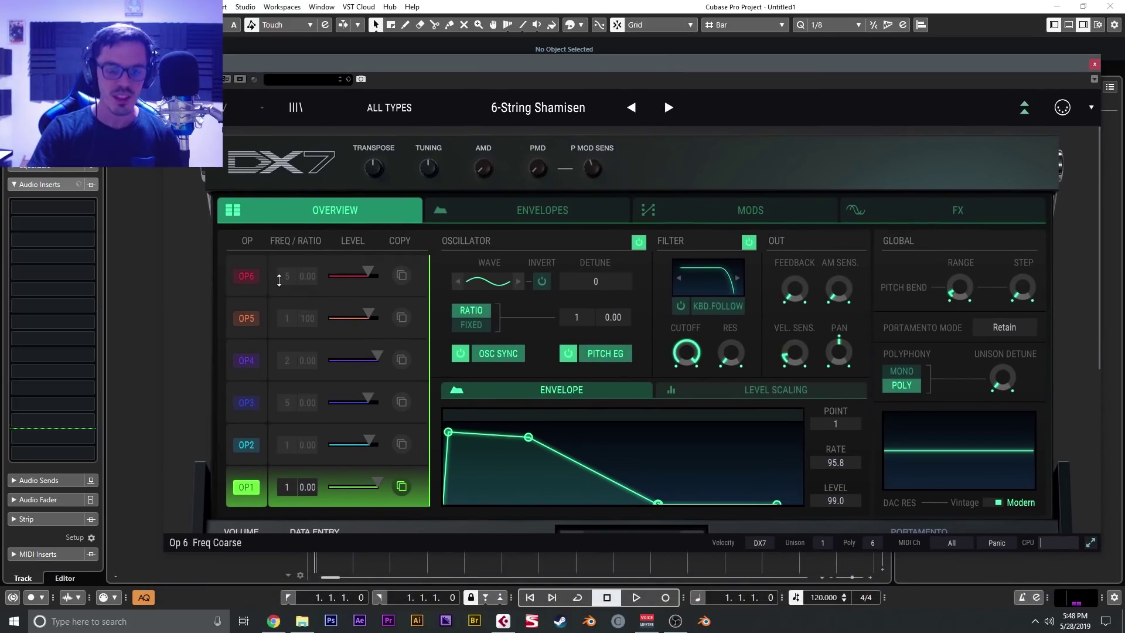
Go through DX7 operators 6, 5, 4 and 3 to compare their oscillator and envelope settings
left_click(253, 290)
left_click(254, 318)
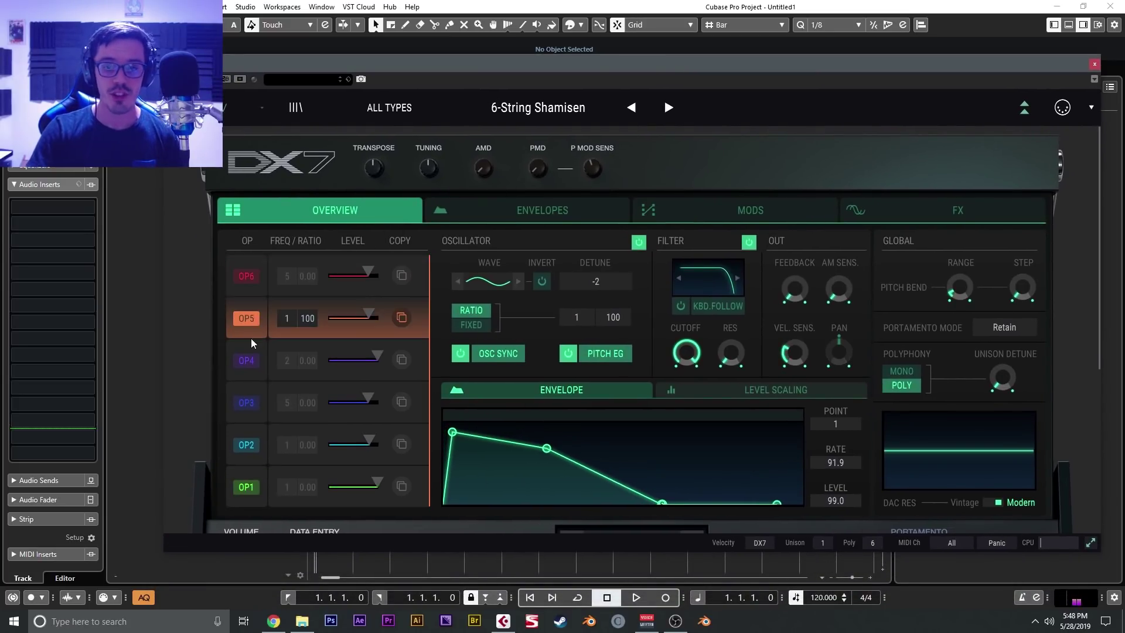
left_click(249, 366)
left_click(256, 402)
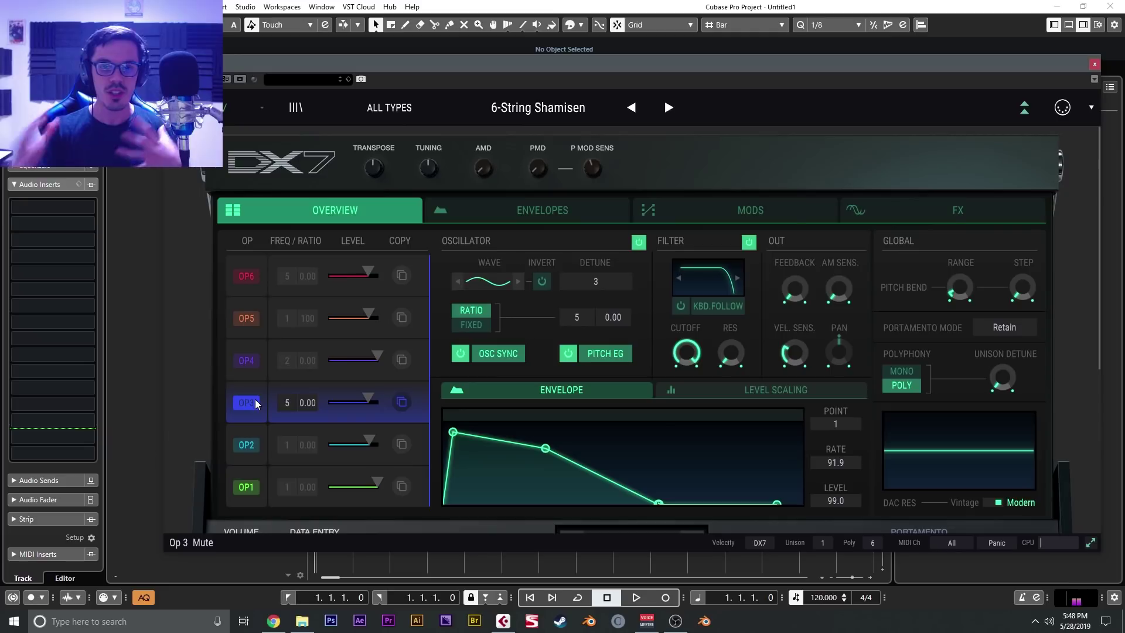
left_click_drag(566, 62, 546, 92)
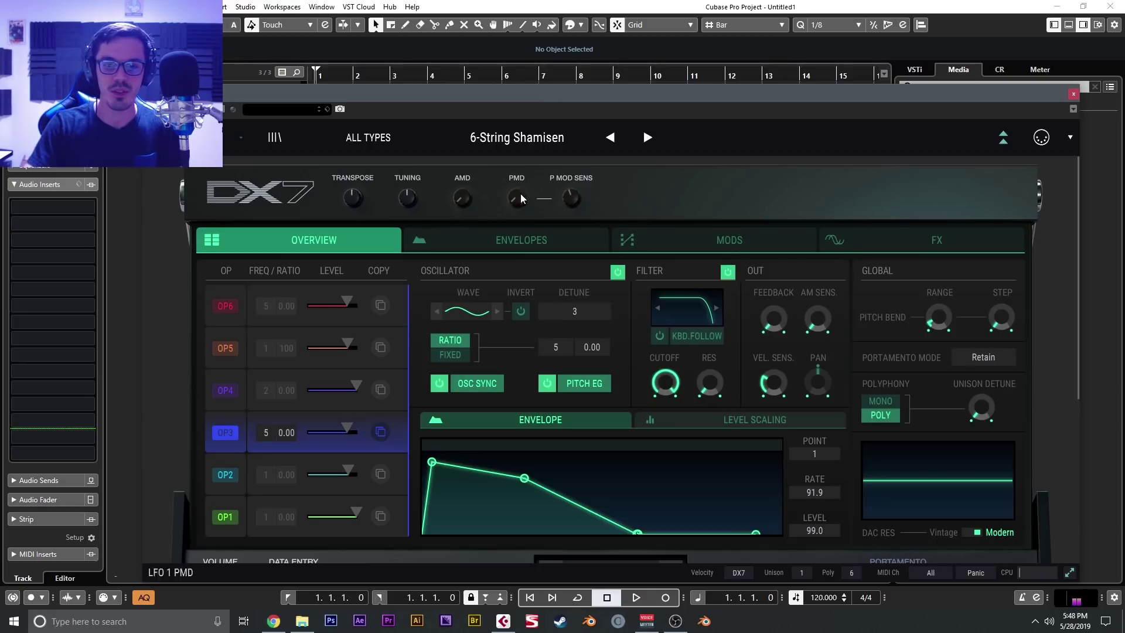
Tour the DX7's Envelopes, Mods and FX pages, including the effect types for FX slot 4, and return to the Overview
left_click(523, 235)
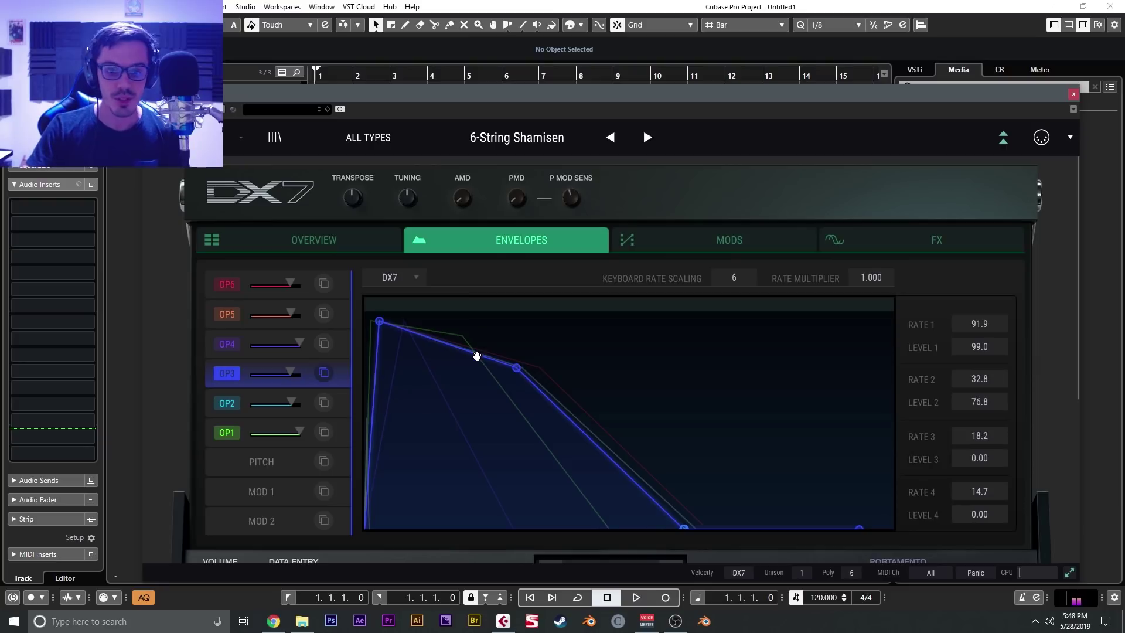
left_click(674, 237)
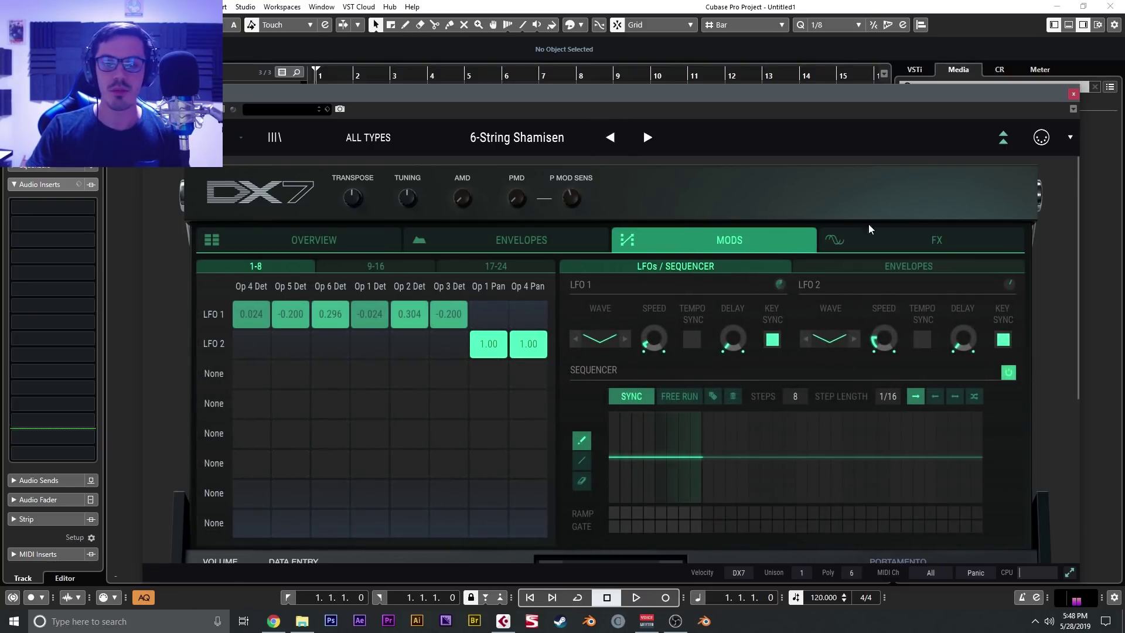
left_click(895, 232)
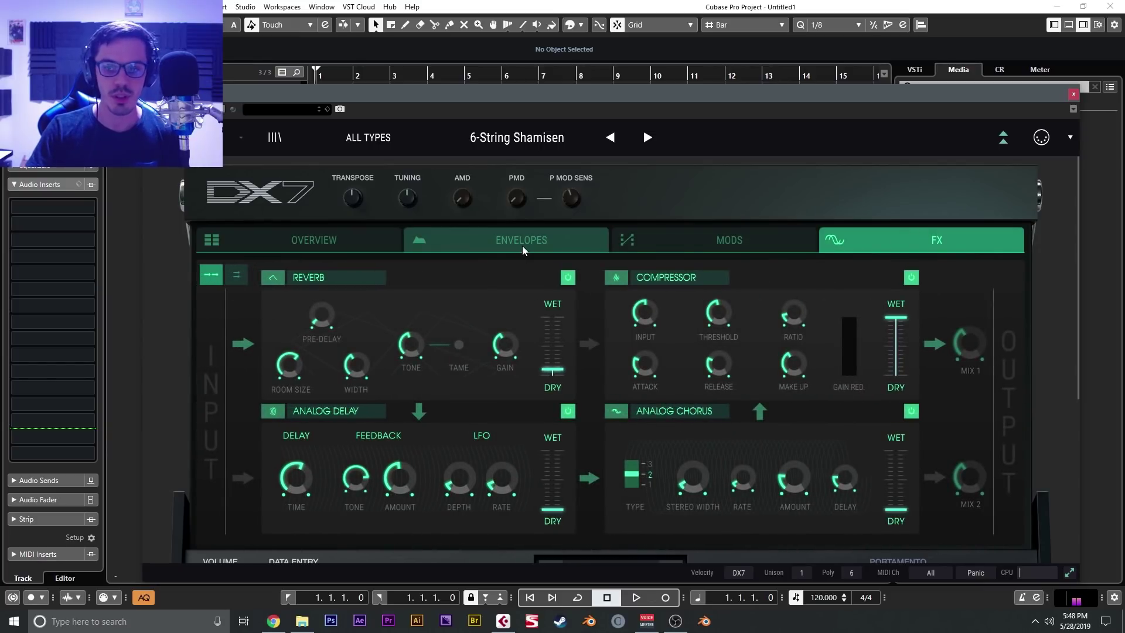
left_click(662, 278)
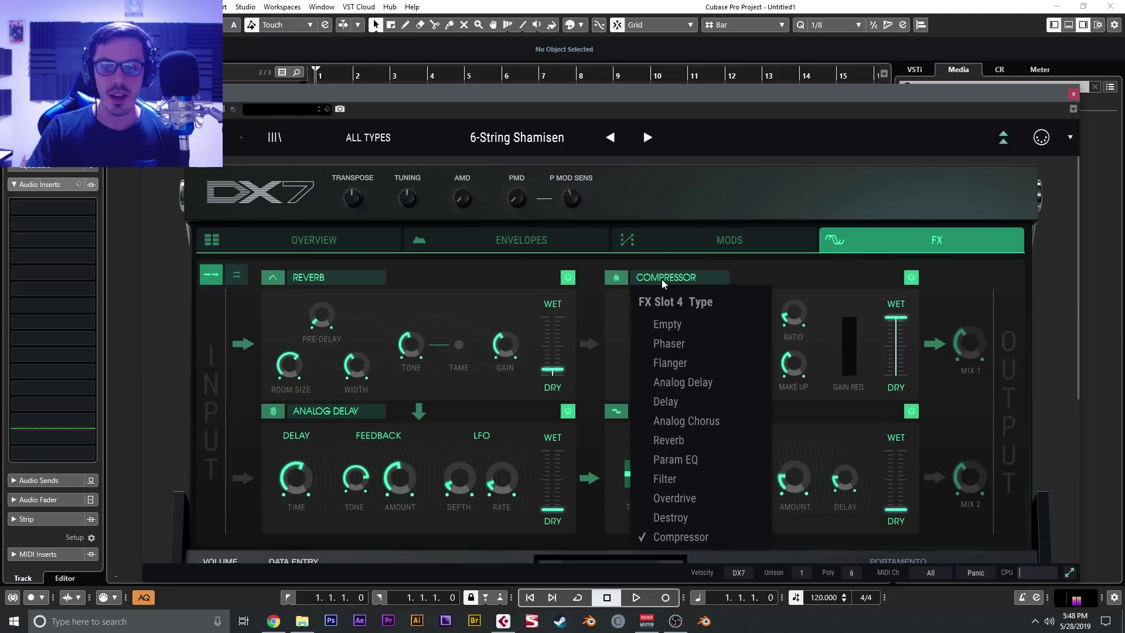
left_click(662, 279)
left_click(370, 234)
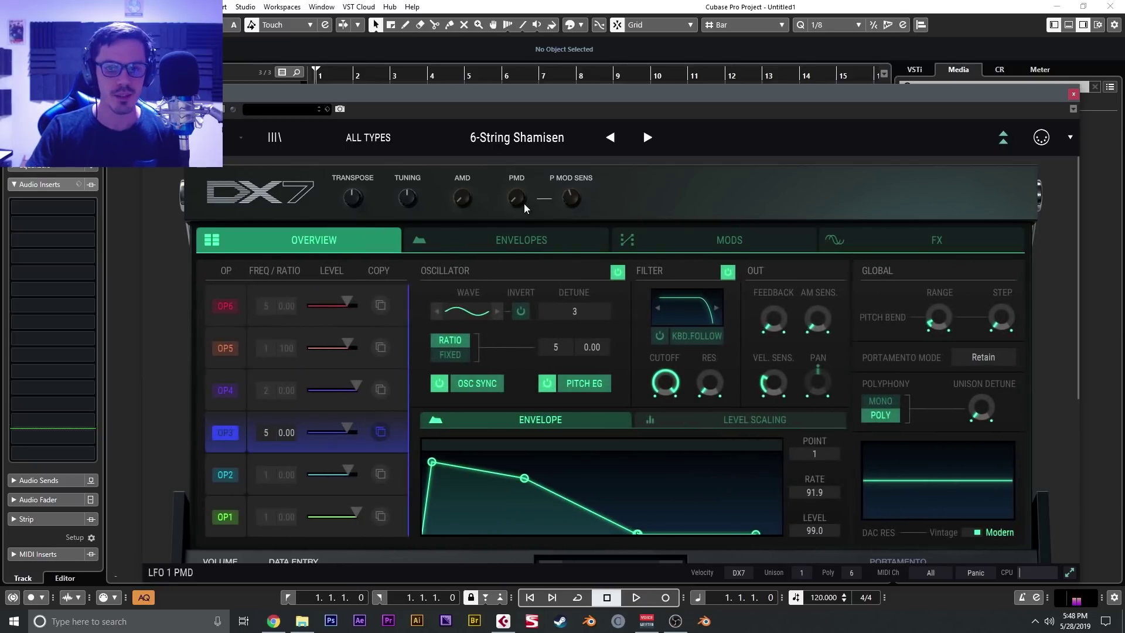
Inspect the DX7's data entry macros and algorithm display, and review the operator 3 envelope again
scroll(355, 413, "down", 5)
scroll(484, 484, "up", 2)
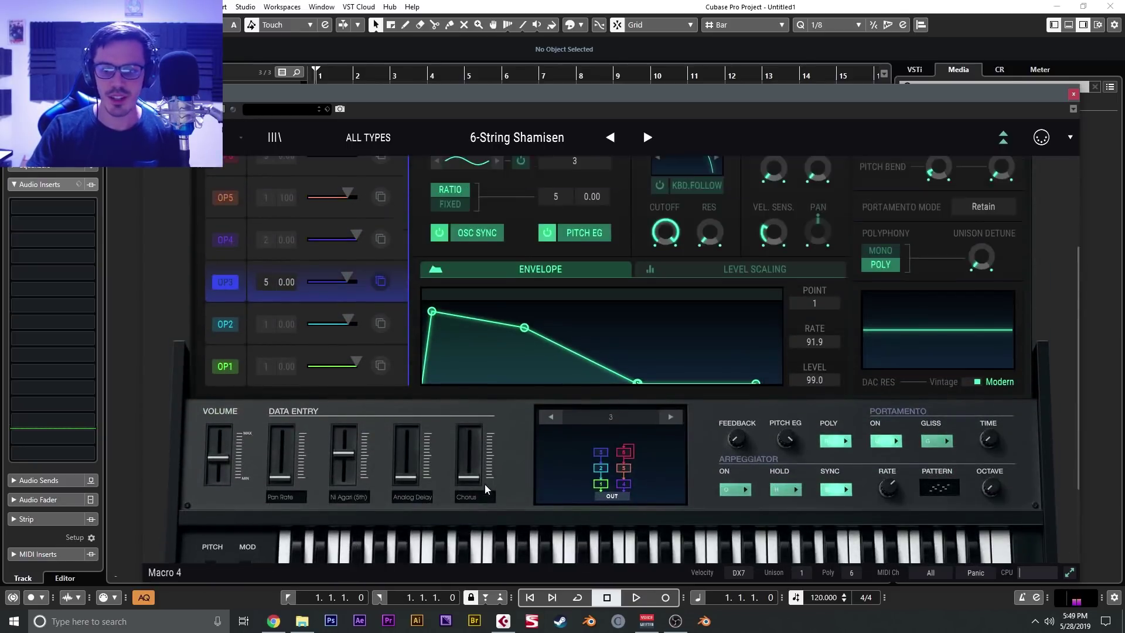
scroll(484, 484, "up", 3)
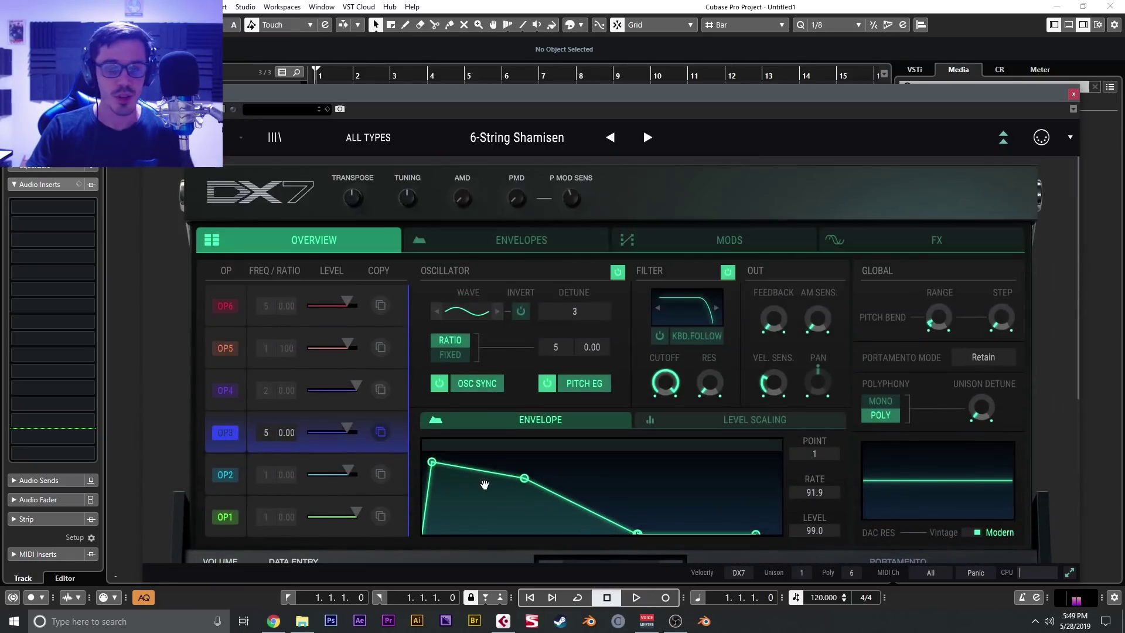
left_click(451, 249)
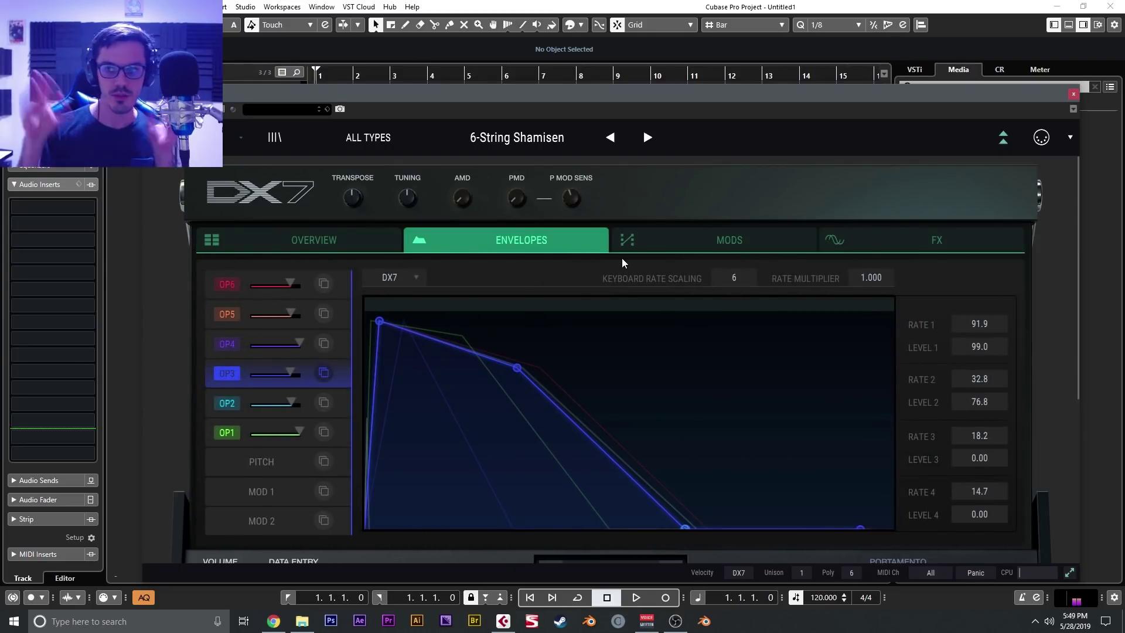
left_click(325, 243)
Filter the DX7 presets by the Template type, load Default, and return to its advanced editing view
left_click(288, 146)
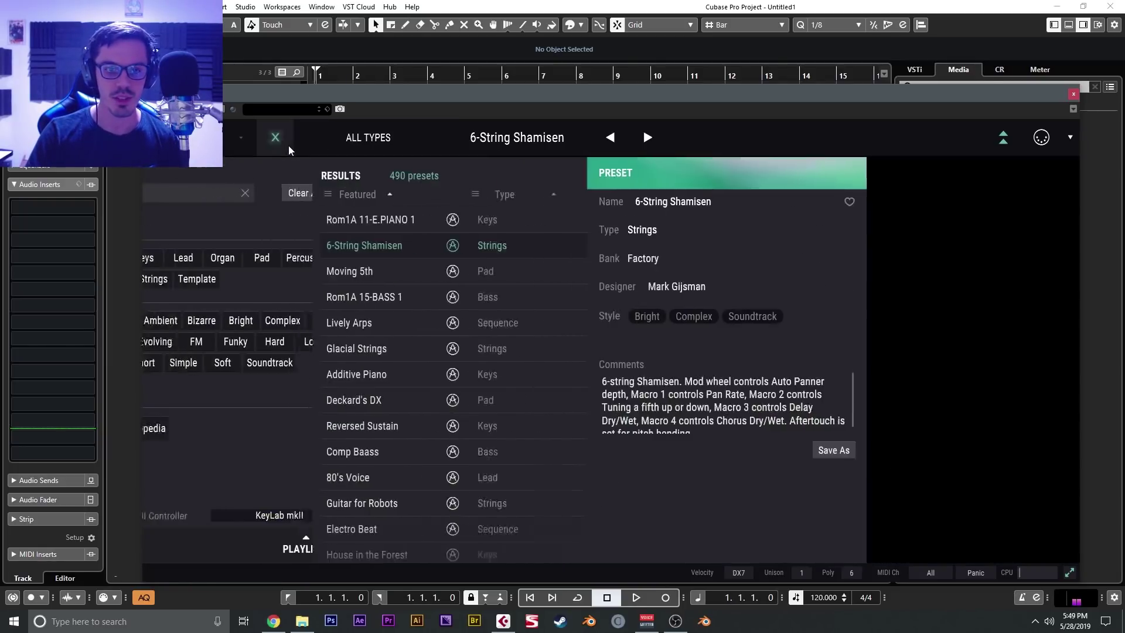
left_click(303, 279)
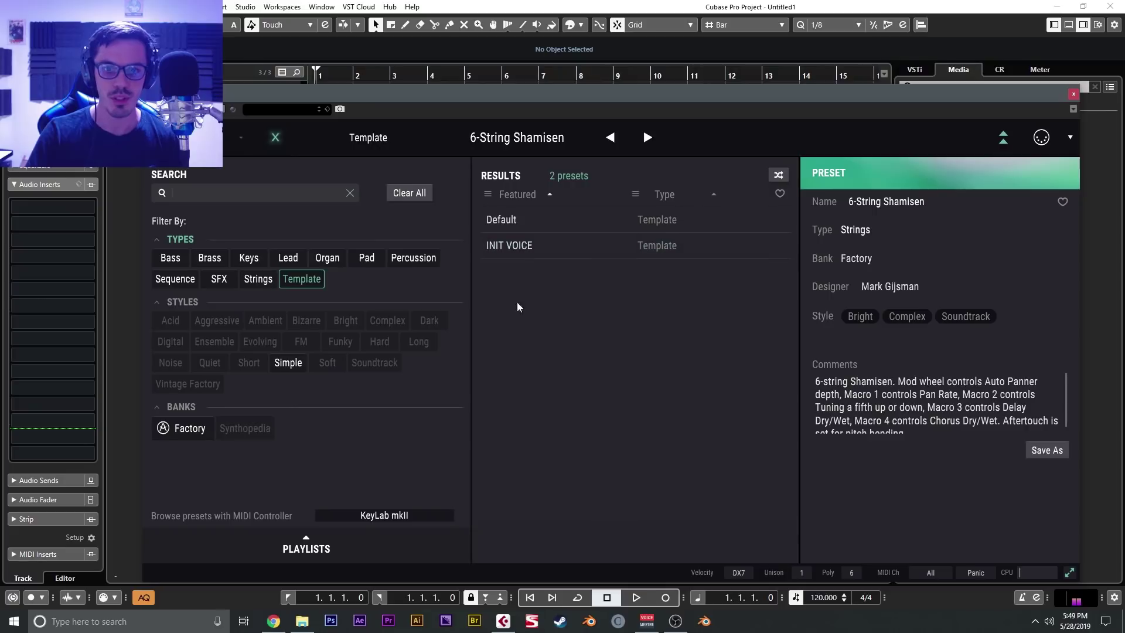
left_click(513, 228)
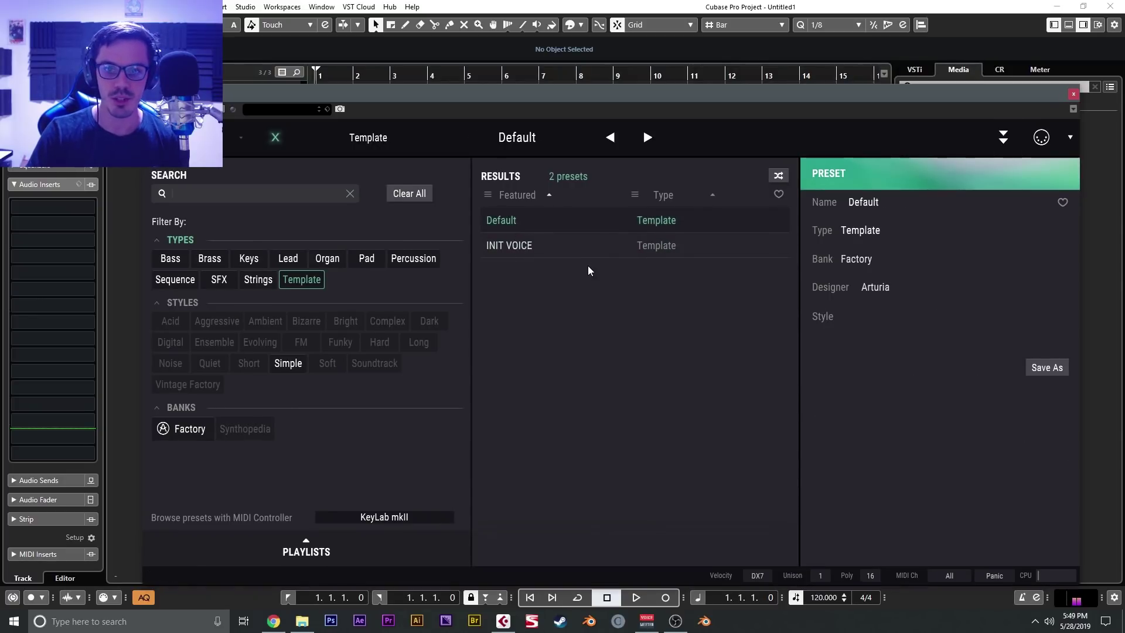
left_click(1003, 137)
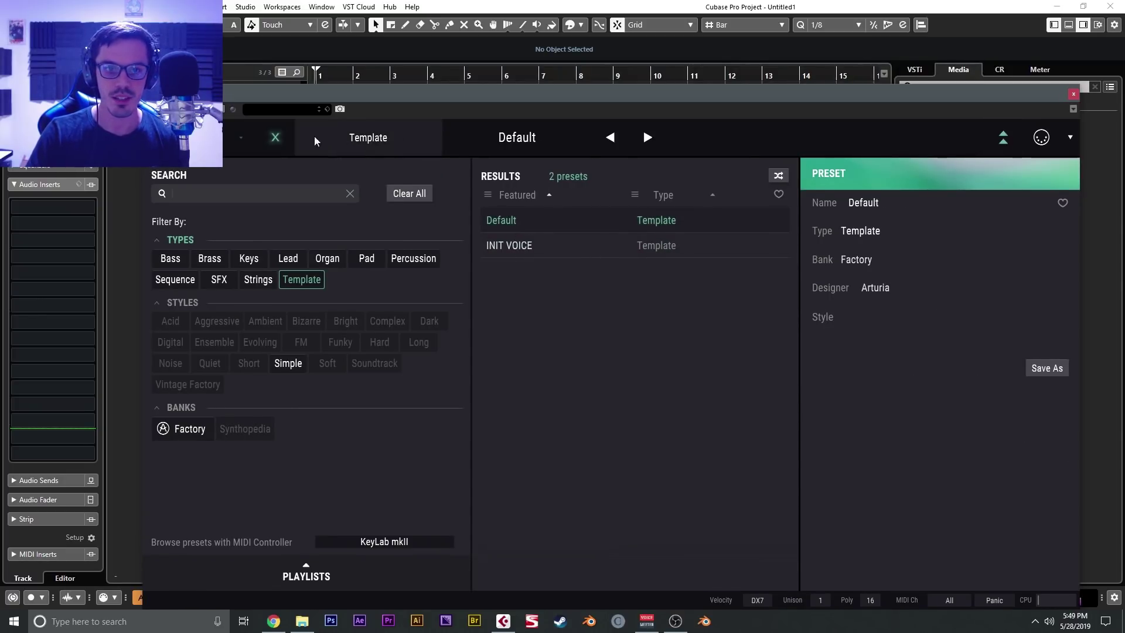
left_click(275, 137)
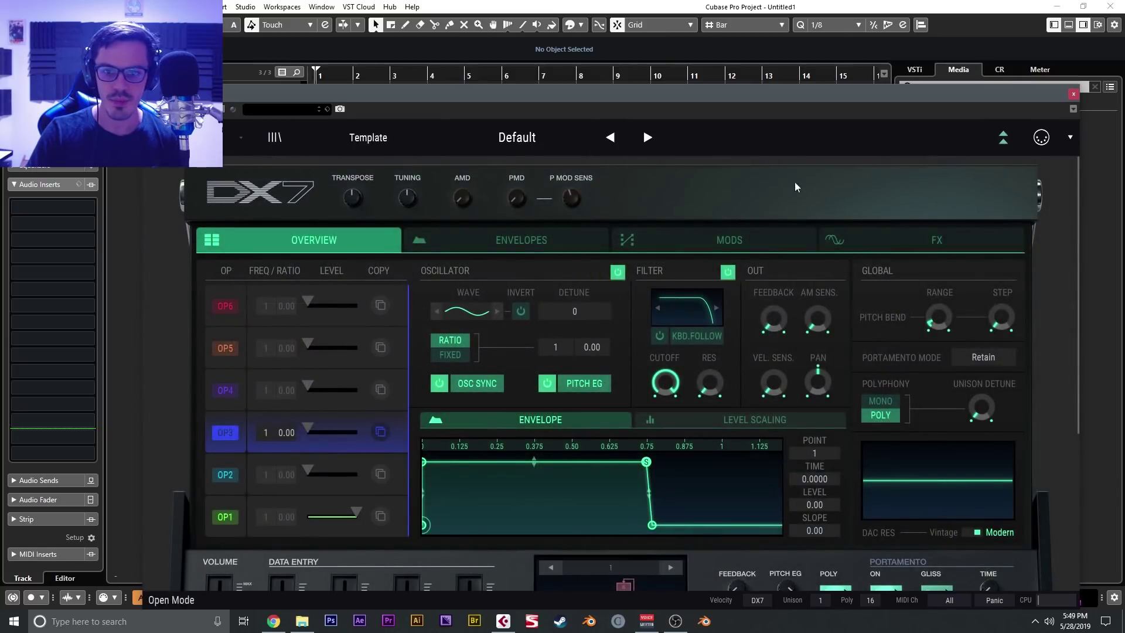
Check the Default preset's algorithm on the collapsed keyboard view, and select operator 1 in the advanced Overview
left_click(1003, 137)
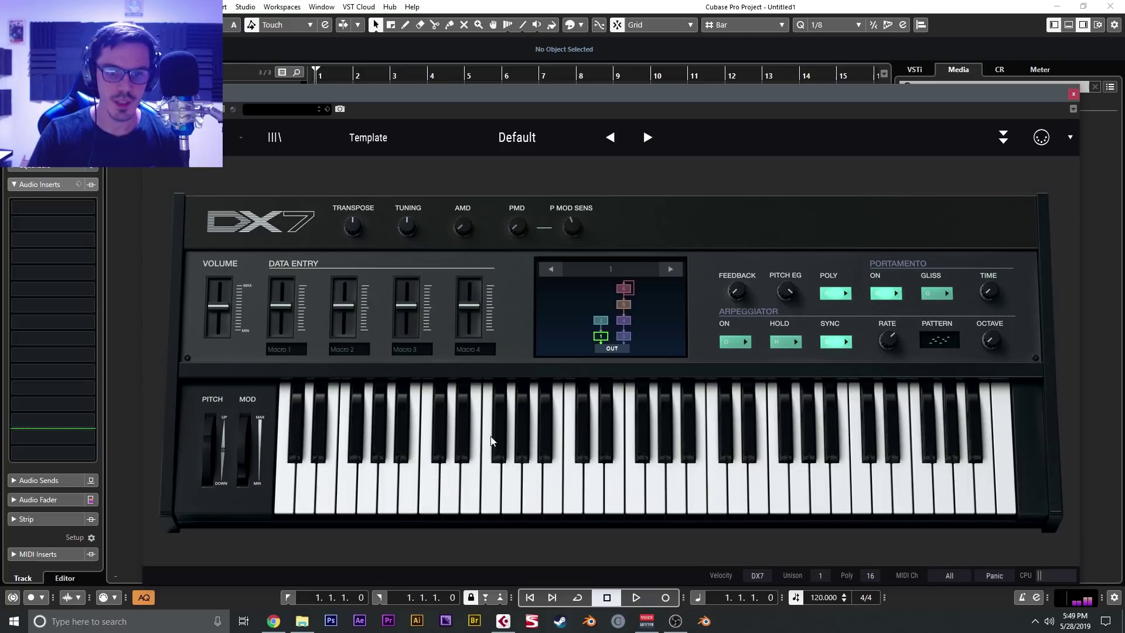
left_click(1004, 137)
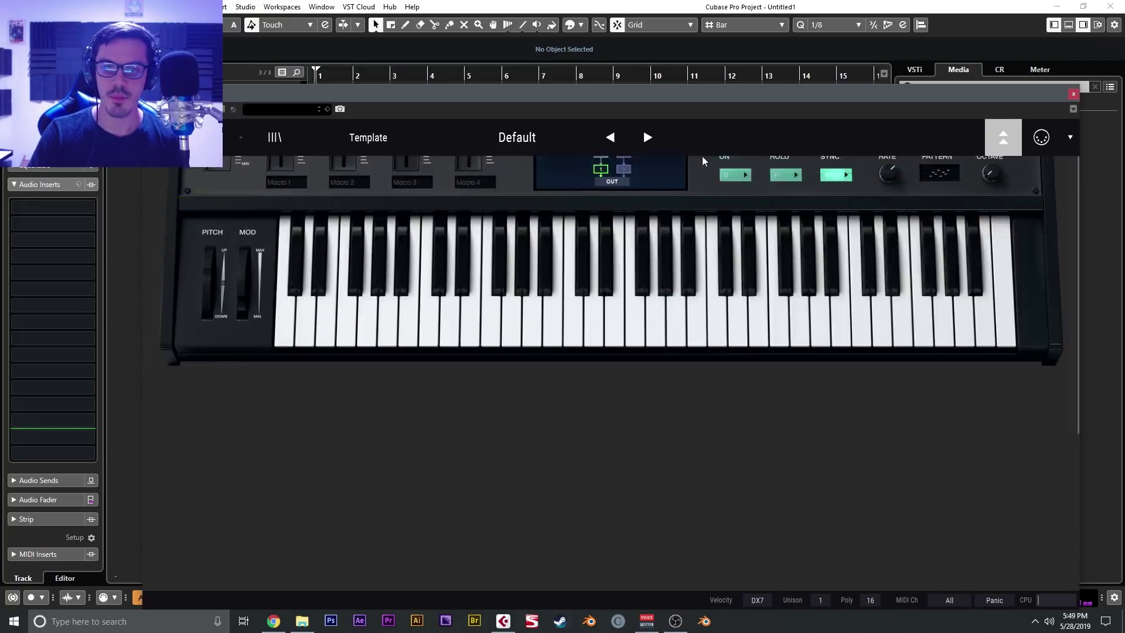
left_click(230, 475)
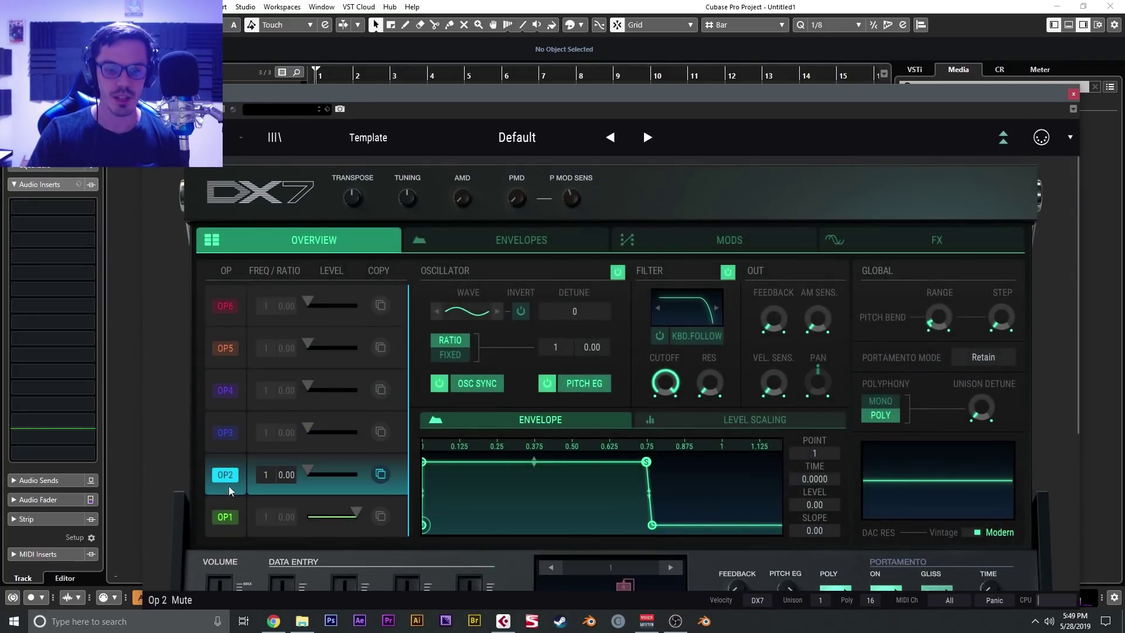
left_click(224, 521)
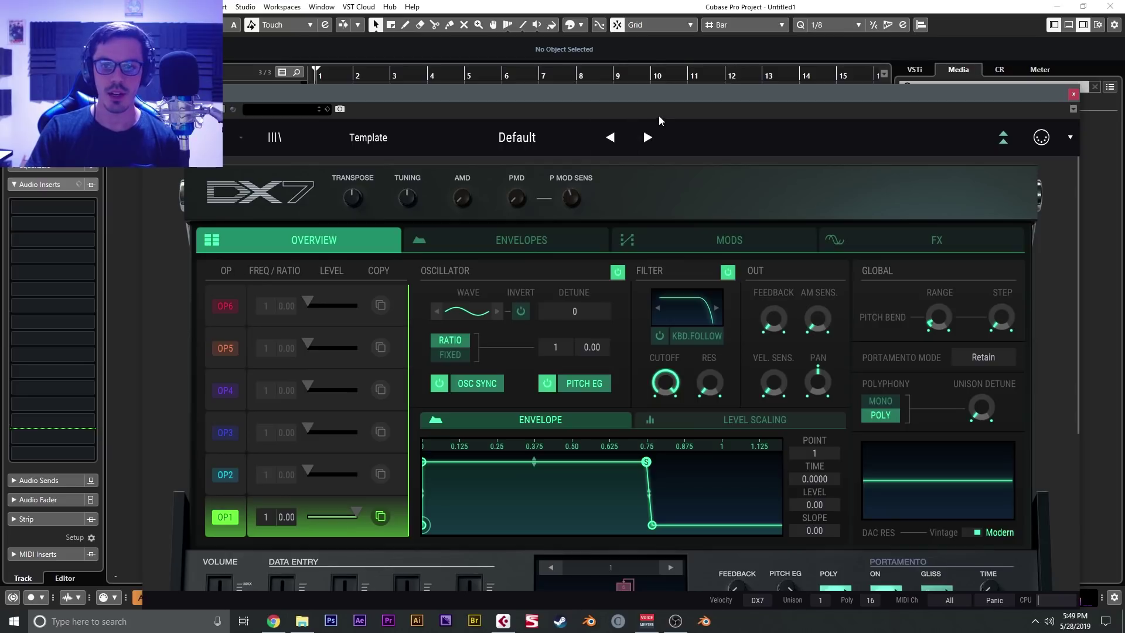
Reposition the DX7 window higher on the screen and check the Default preset's algorithm display
left_click_drag(686, 87, 770, 14)
scroll(761, 375, "down", 3)
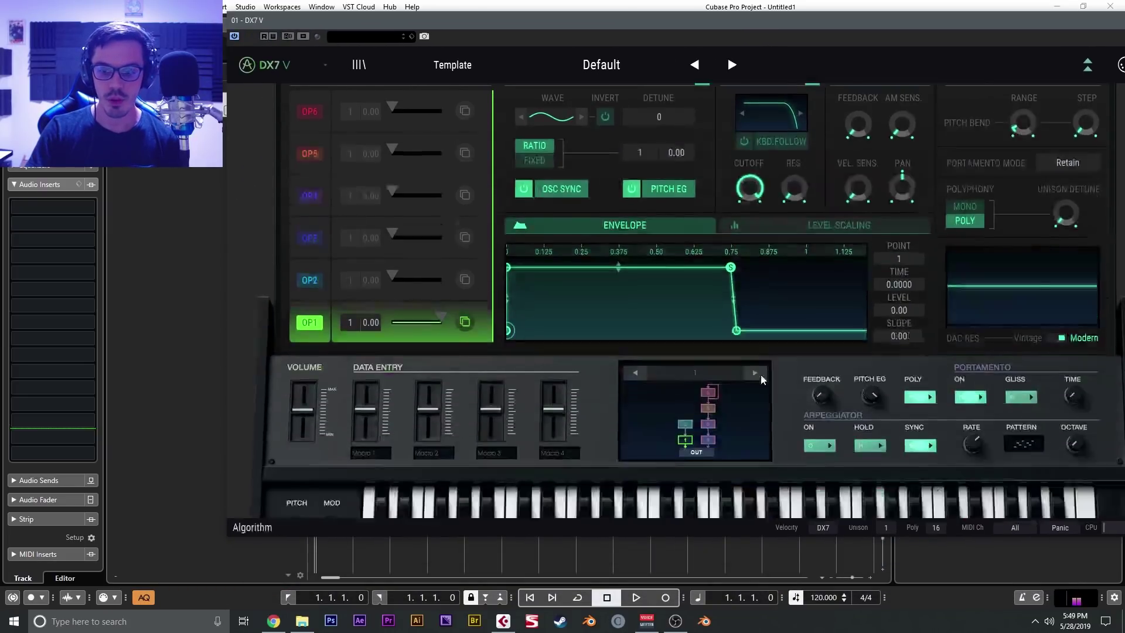
scroll(760, 374, "up", 3)
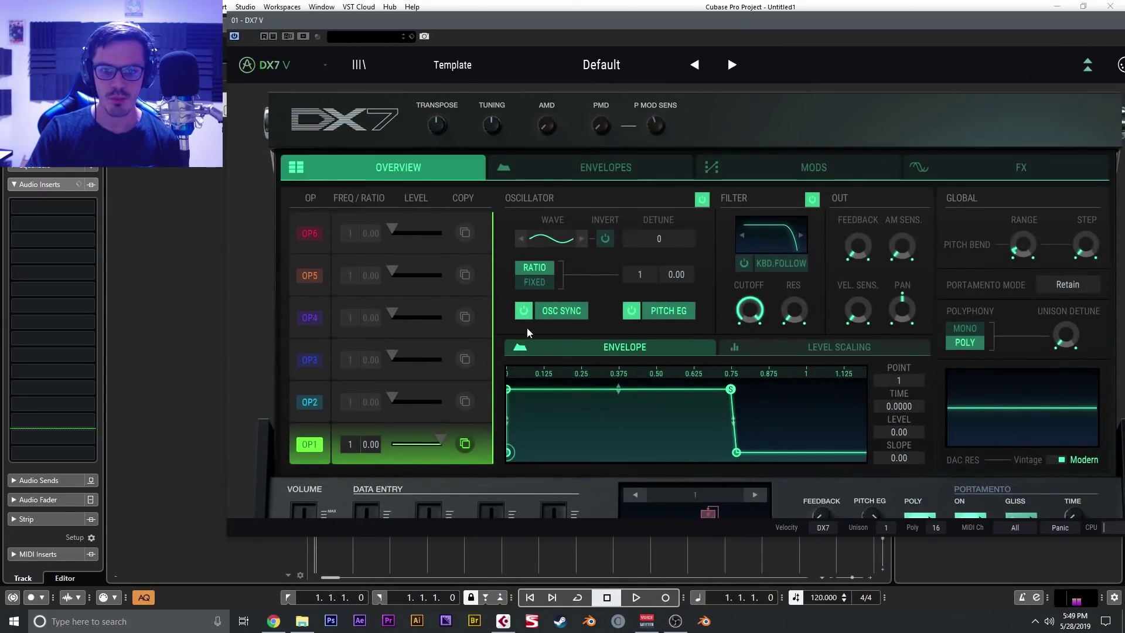
Browse the waveform choices for operator 1, try Cosine, and return the operator to Sine
left_click(561, 249)
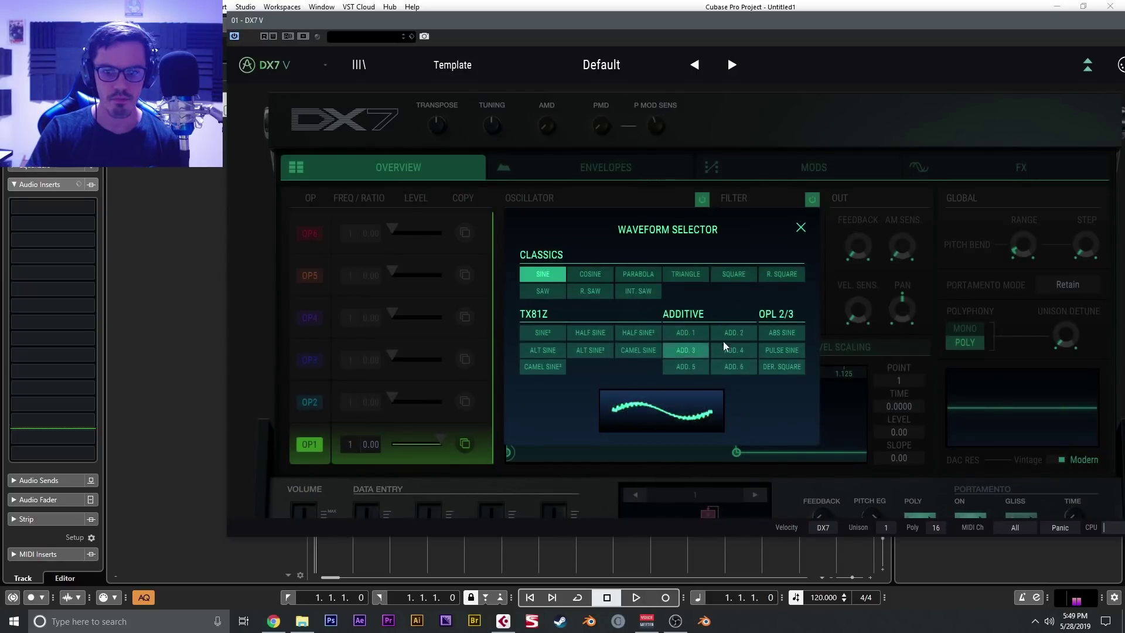
scroll(741, 403, "down", 1)
scroll(739, 401, "up", 1)
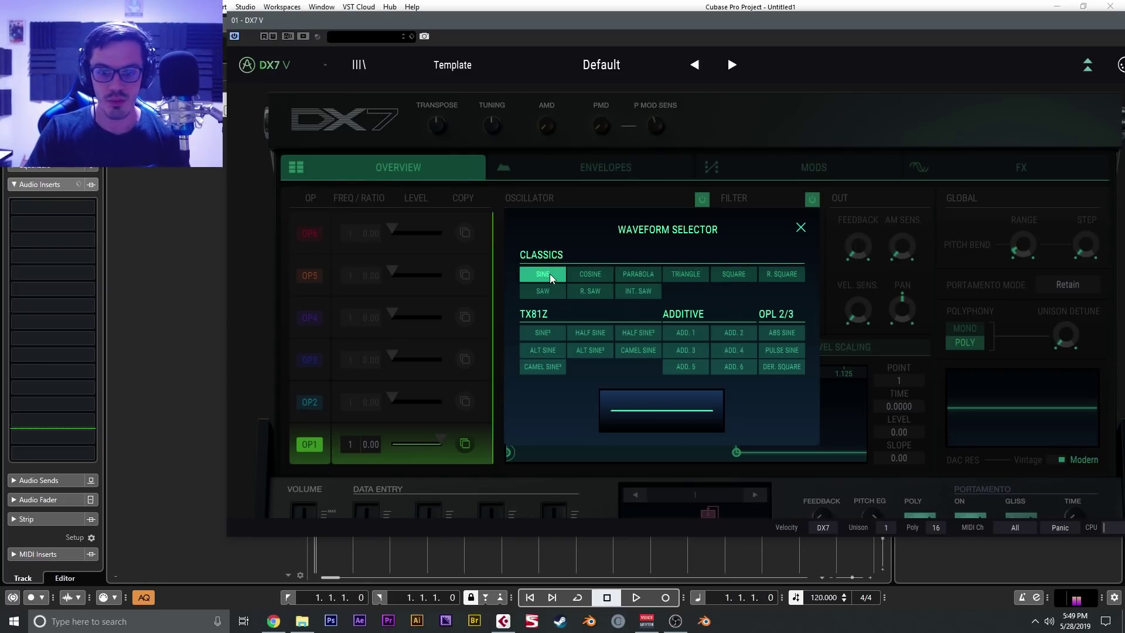
left_click(590, 274)
left_click(542, 274)
left_click(801, 227)
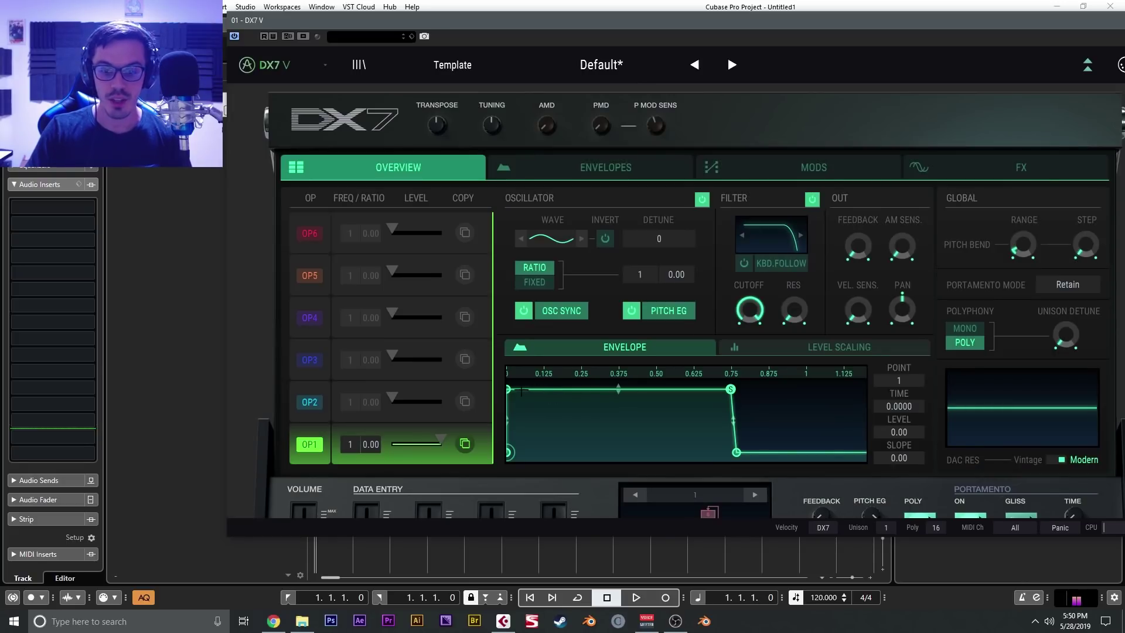
Select point 2 of operator 1's envelope and examine the output, pitch bend, global and front-panel controls
left_click(512, 390)
left_click_drag(514, 393, 494, 354)
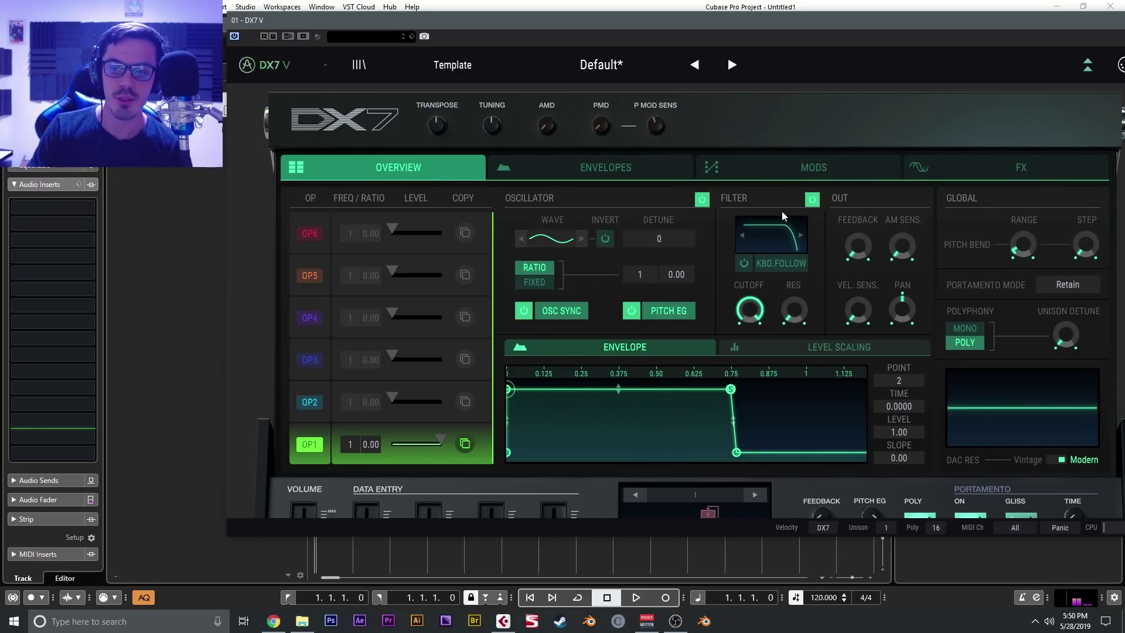
left_click_drag(882, 240, 856, 258)
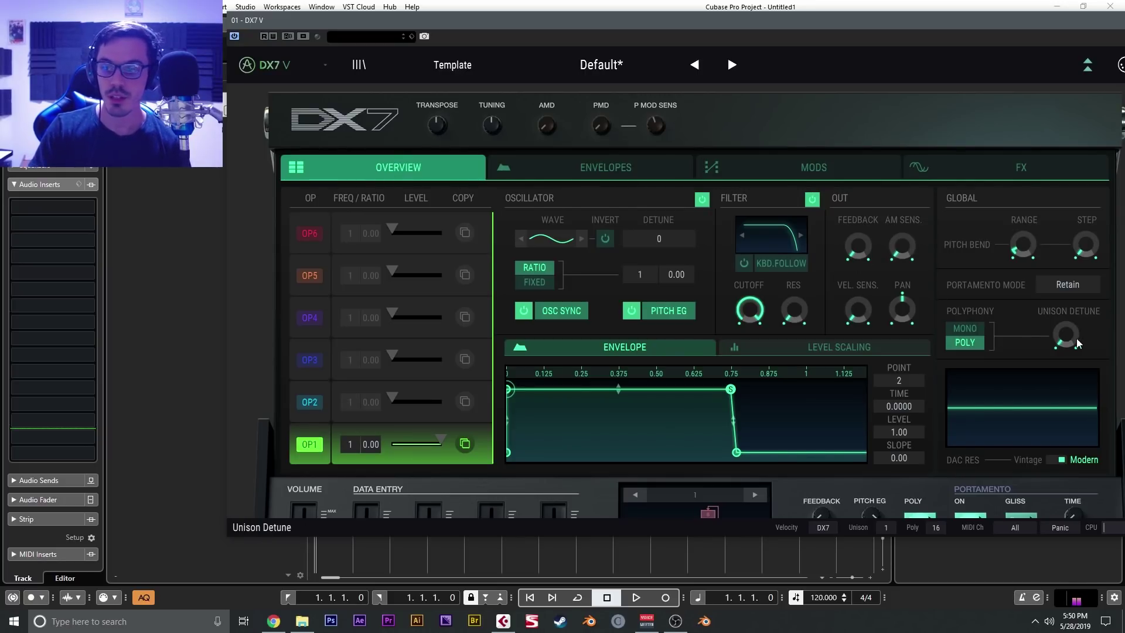
mouse_move(1035, 258)
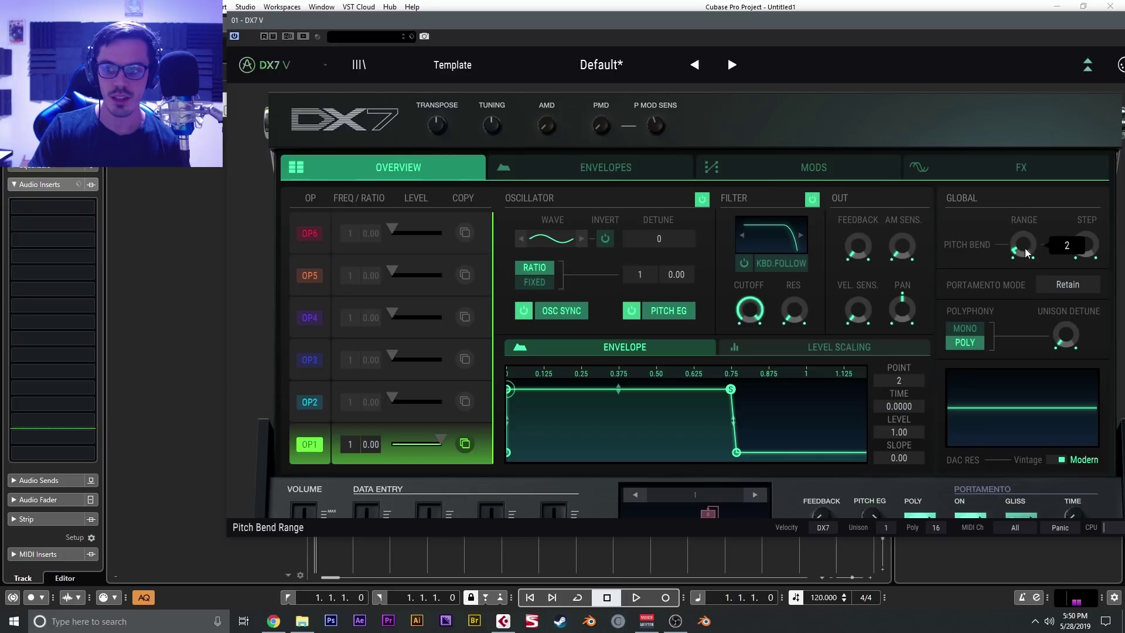
scroll(919, 293, "down", 3)
scroll(909, 295, "down", 1)
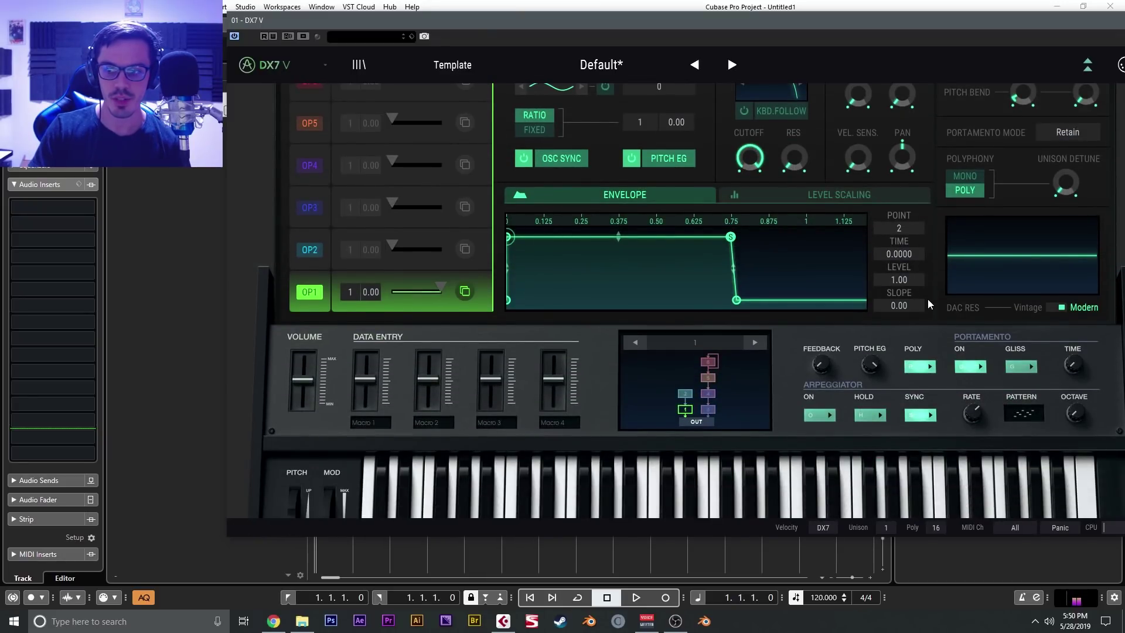
scroll(976, 405, "up", 5)
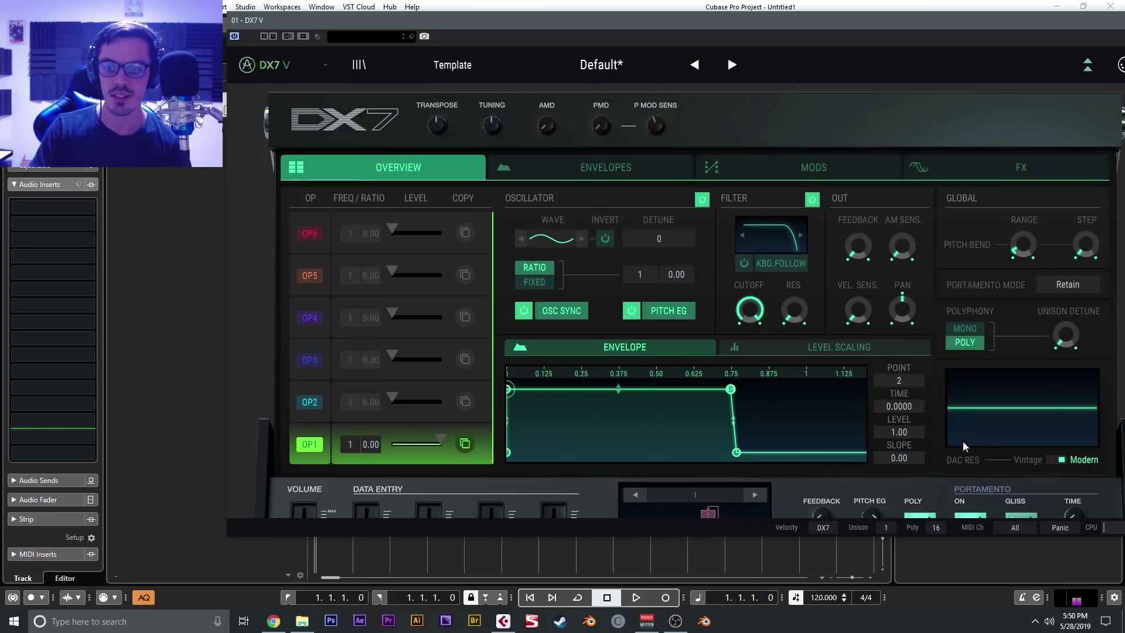
Compare the Vintage and Modern DAC resolution settings repeatedly, ending on Modern
left_click(1055, 463)
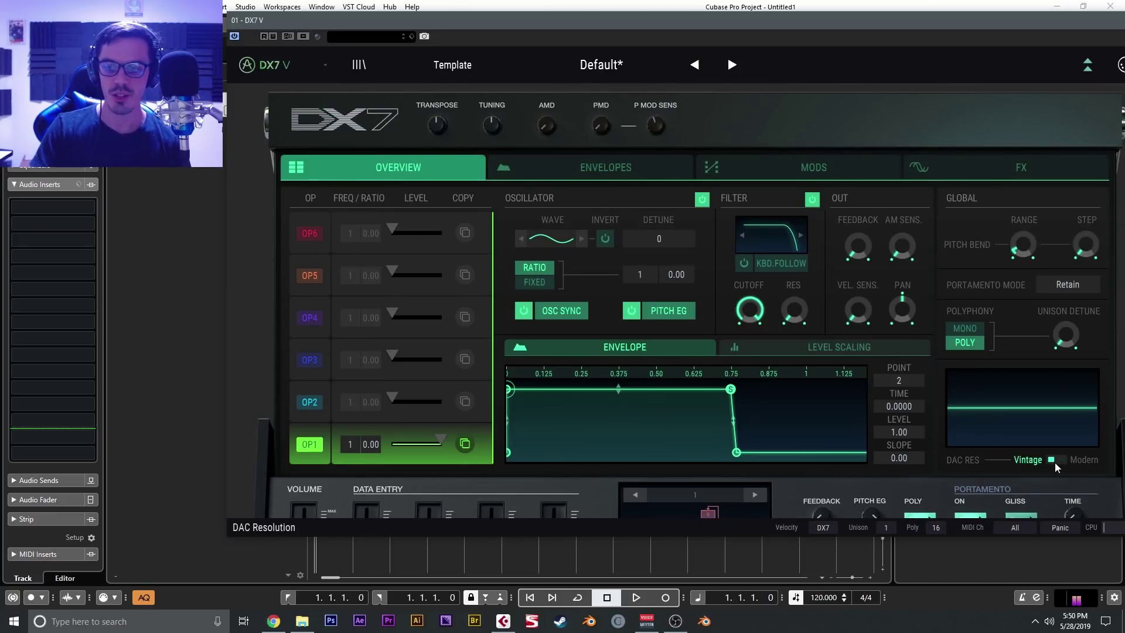
left_click(1055, 463)
left_click(1055, 462)
left_click(1054, 462)
left_click(1054, 463)
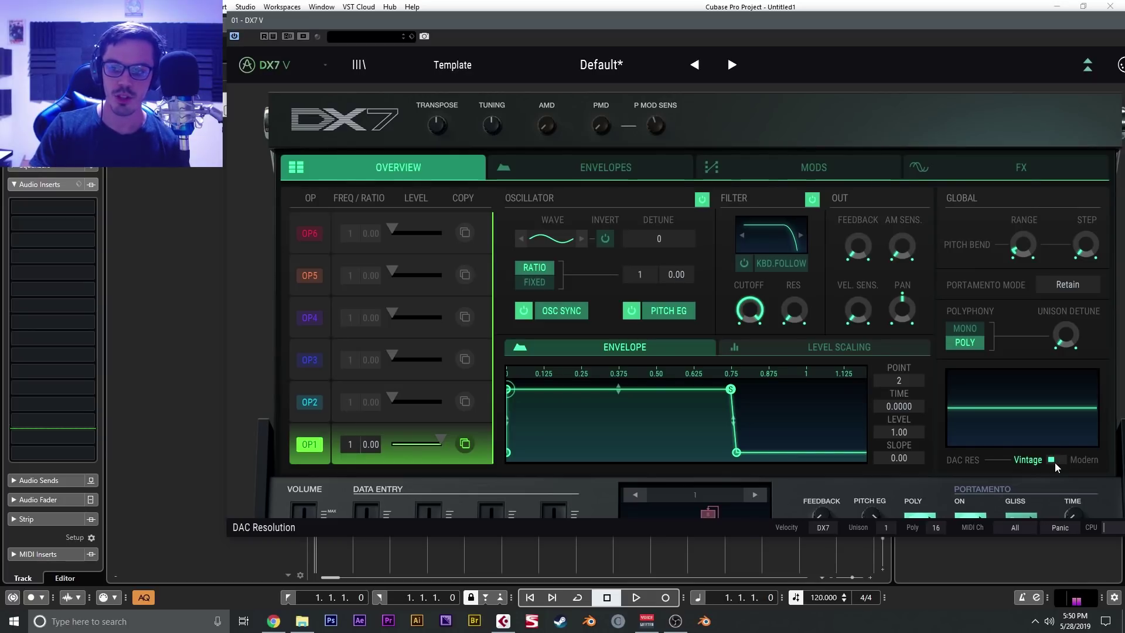
left_click(1055, 462)
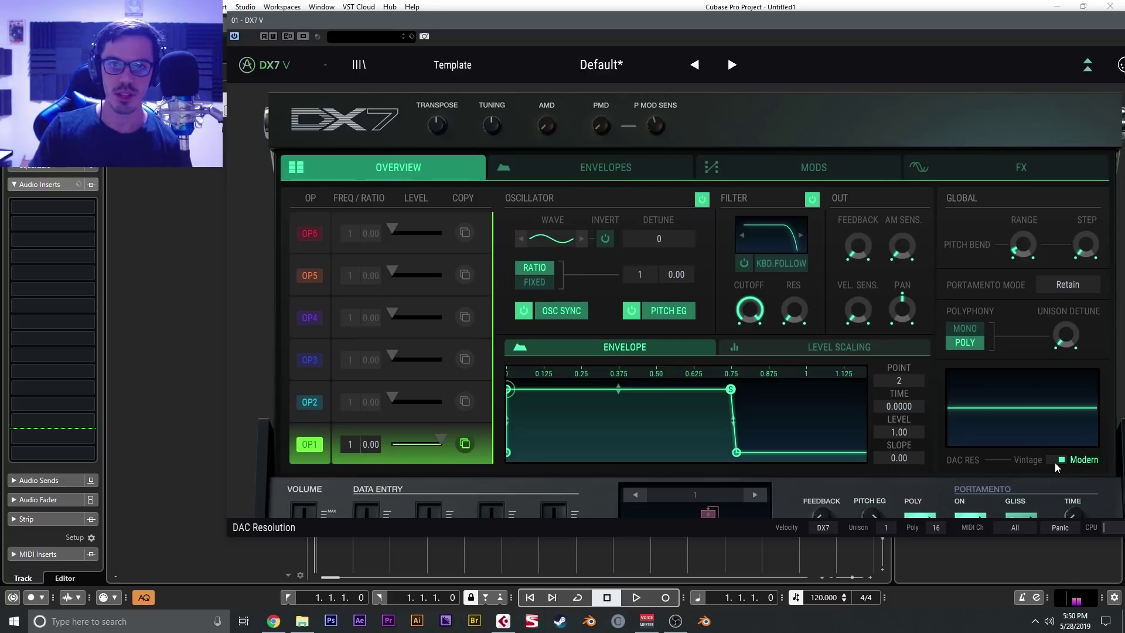
left_click(1055, 462)
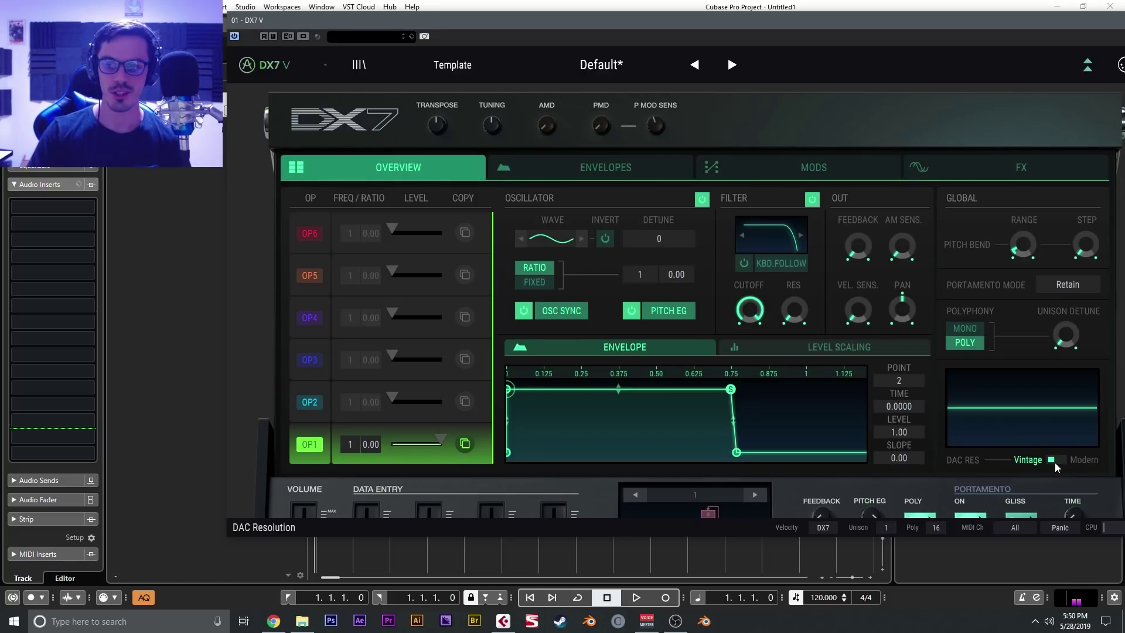
left_click(1055, 463)
left_click(1055, 462)
left_click(1054, 462)
left_click(1055, 462)
left_click(1054, 463)
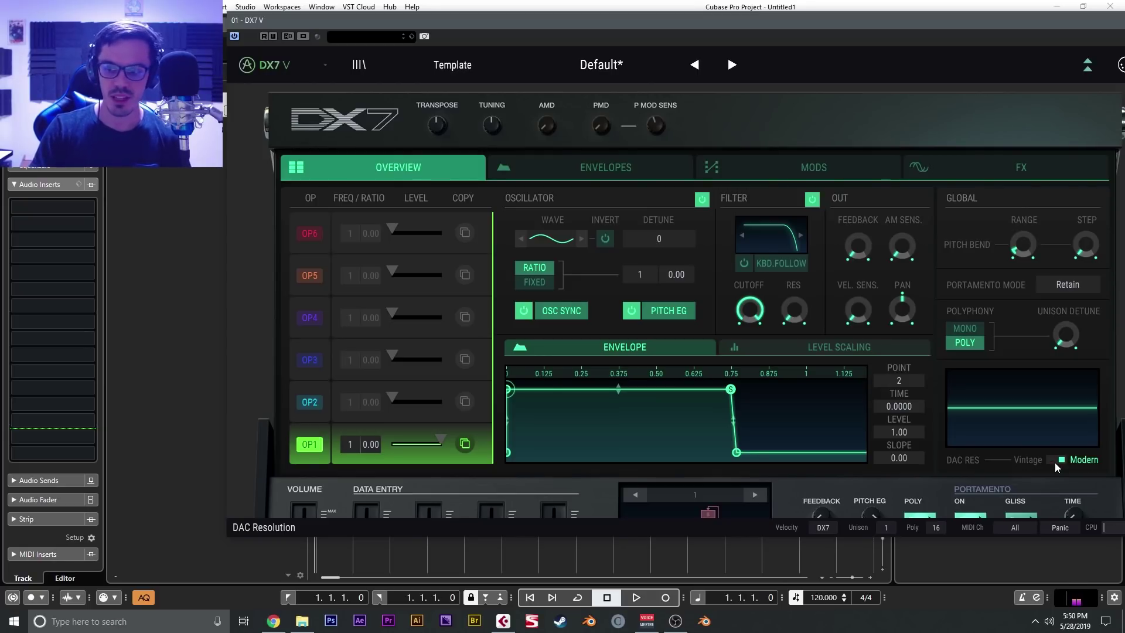
left_click(1055, 462)
left_click(1053, 462)
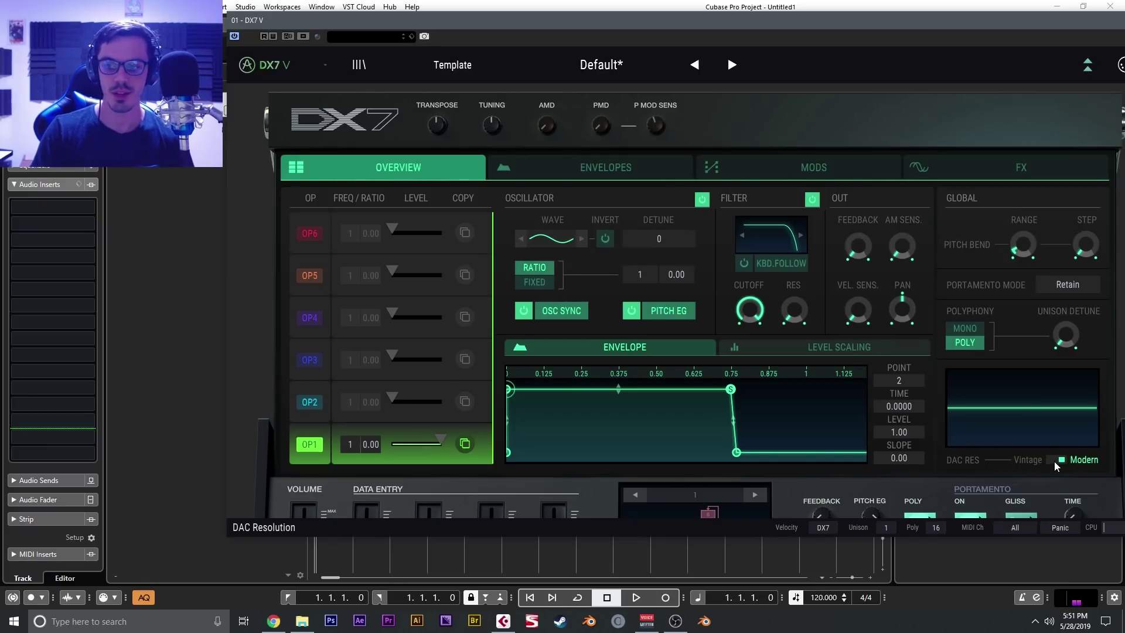
left_click(1053, 462)
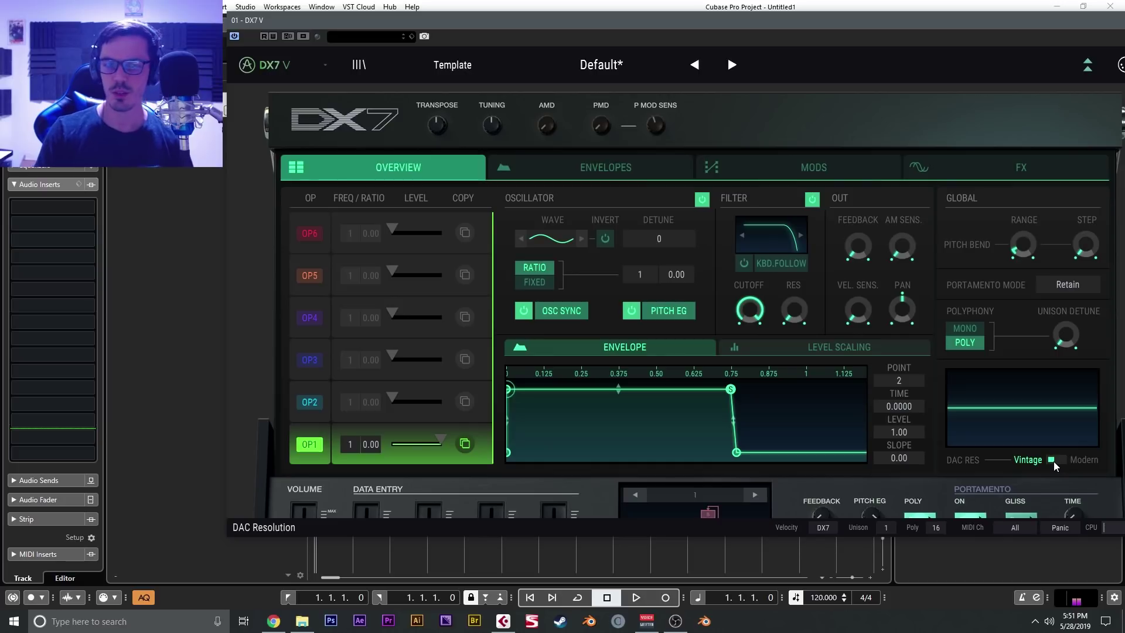
left_click(1054, 462)
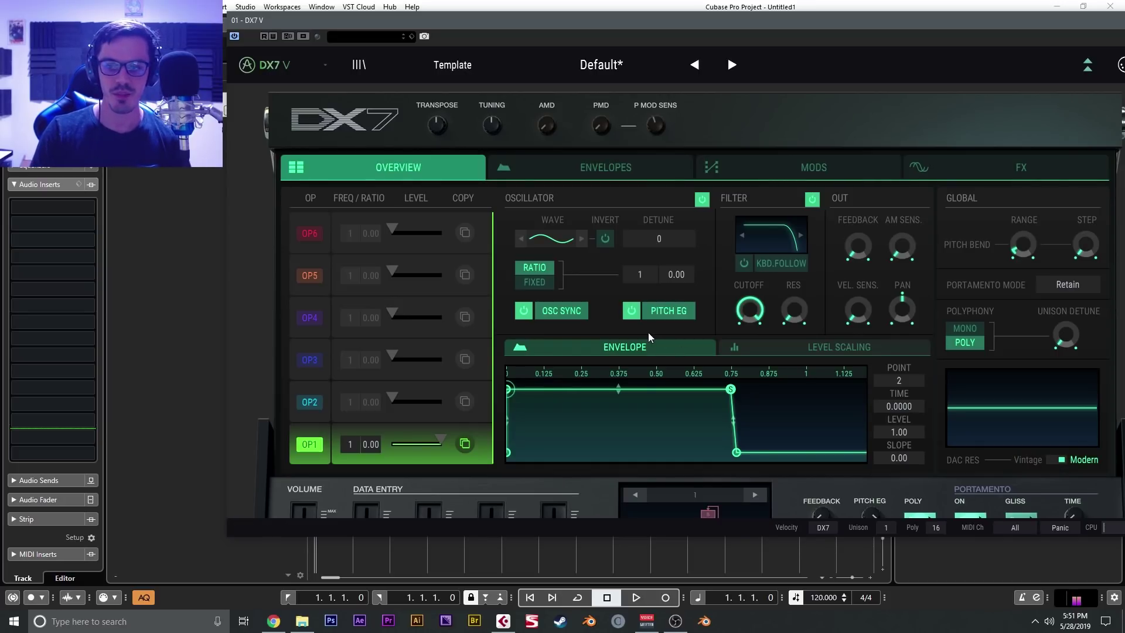
Raise operator 2's output level close to maximum, change the algorithm to 17, and reopen the advanced editing view
left_click(378, 417)
left_click_drag(388, 402, 436, 402)
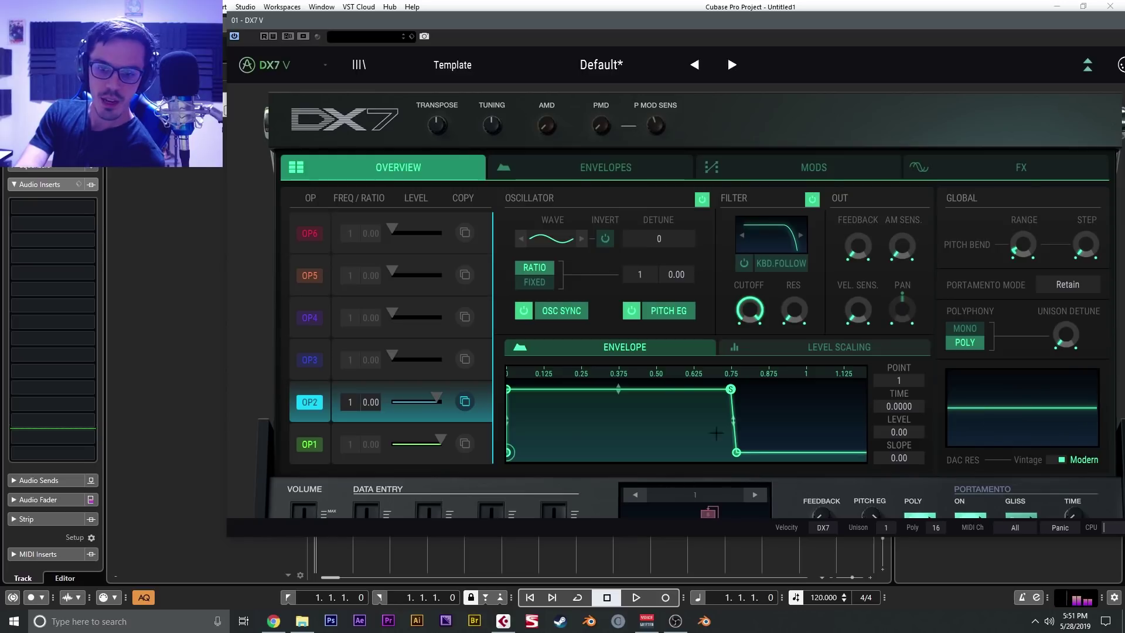
left_click(1087, 64)
left_click(747, 198)
left_click_drag(719, 194, 719, 156)
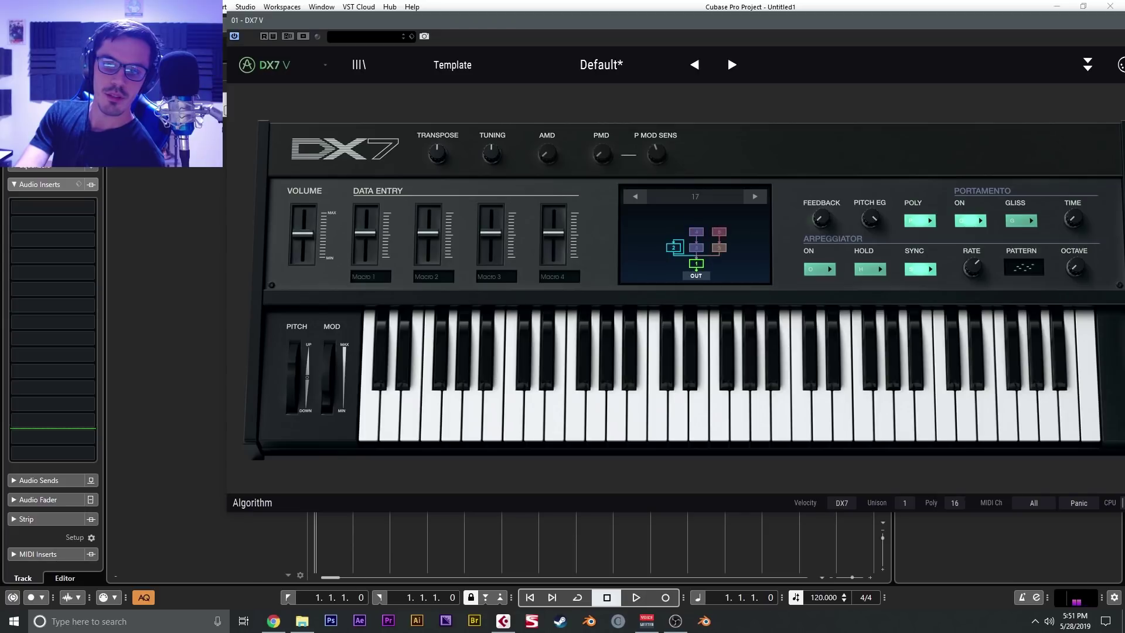
left_click(1088, 64)
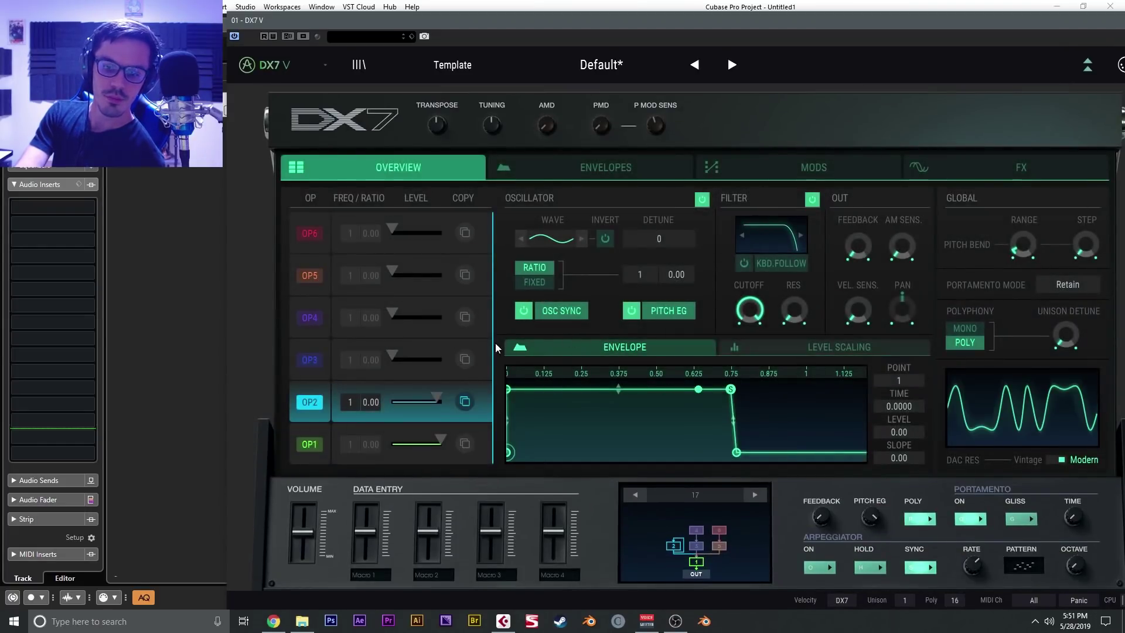
Set operator 2's coarse and fine frequency to 0.25 and 0.80, and raise operator 3's level with a coarse frequency of 8
mouse_move(370, 402)
left_mouse_down()
mouse_move(371, 375)
mouse_move(370, 422)
mouse_move(363, 406)
left_mouse_up()
left_click_drag(382, 360, 429, 359)
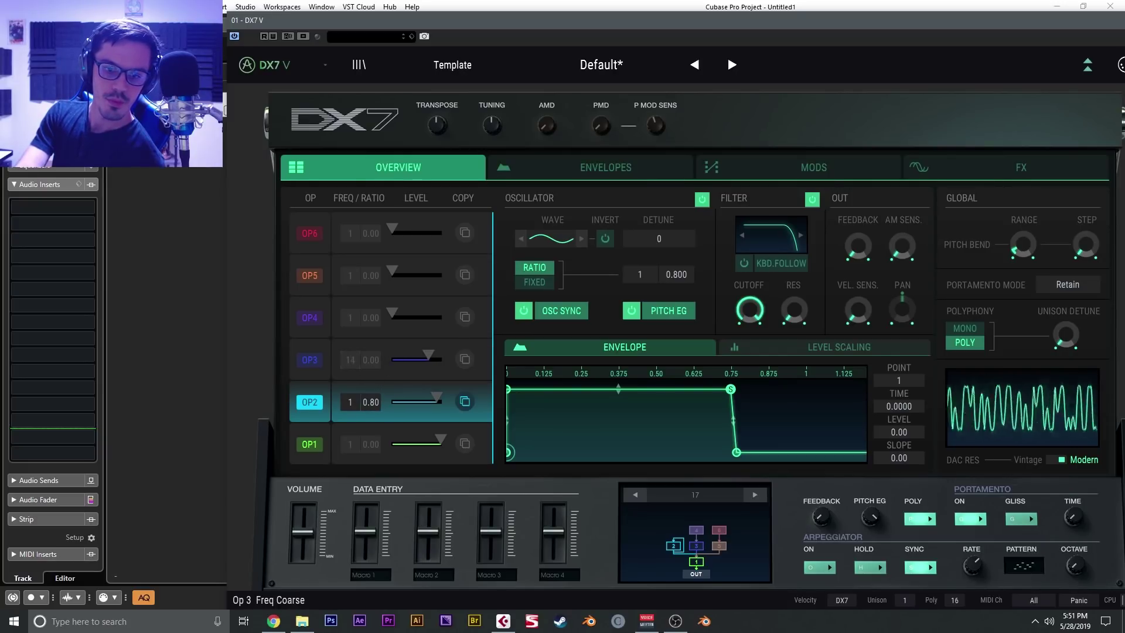
scroll(351, 359, "down", 2)
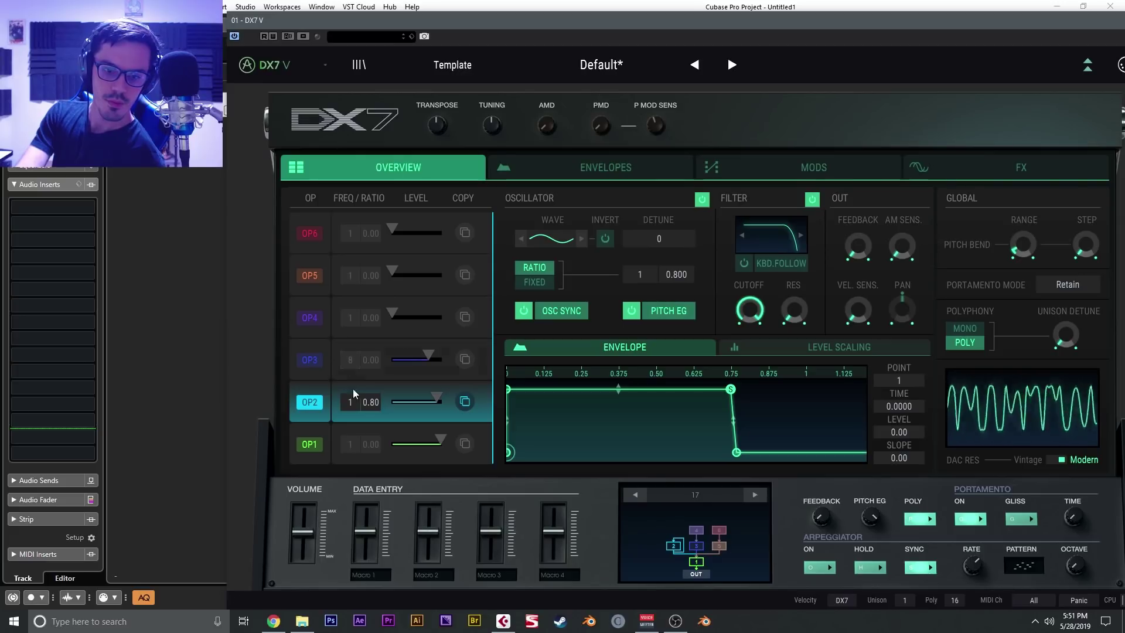
scroll(350, 401, "down", 2)
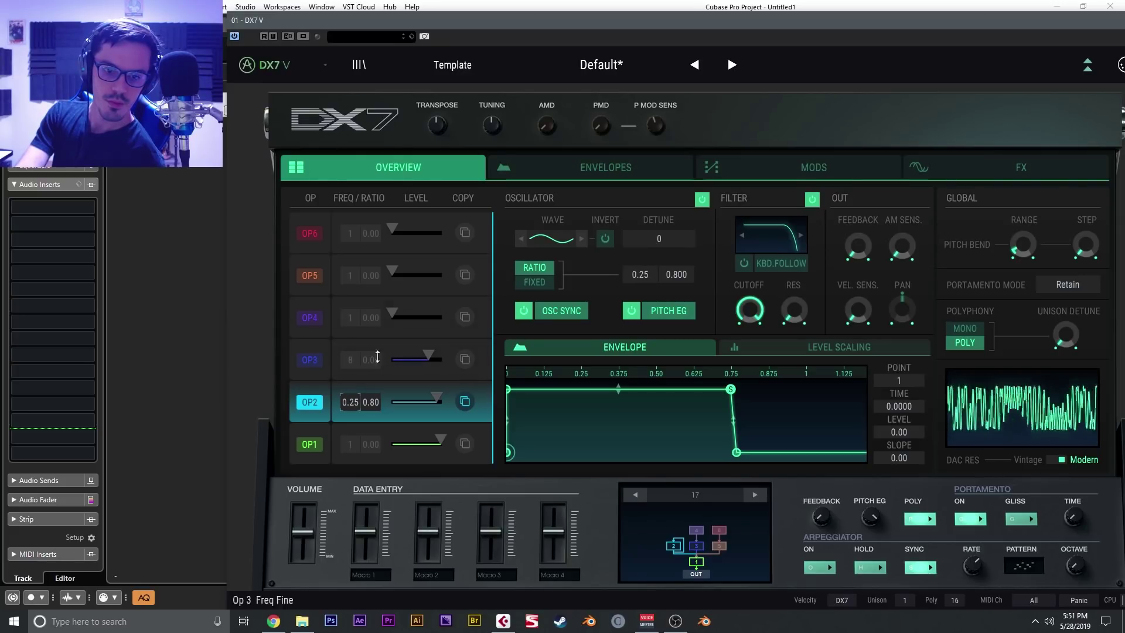
Raise operator 4's level, give it a half-sine-shaped waveform, and set its coarse frequency to 4 and fine frequency to 0.40
scroll(386, 322, "up", 5)
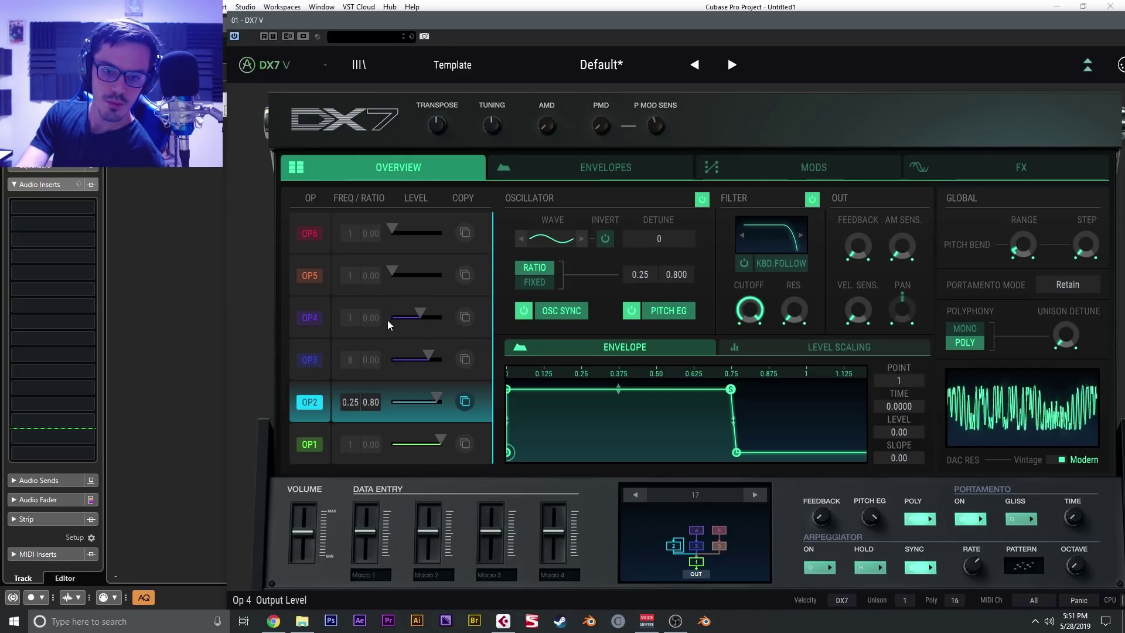
left_click(353, 315)
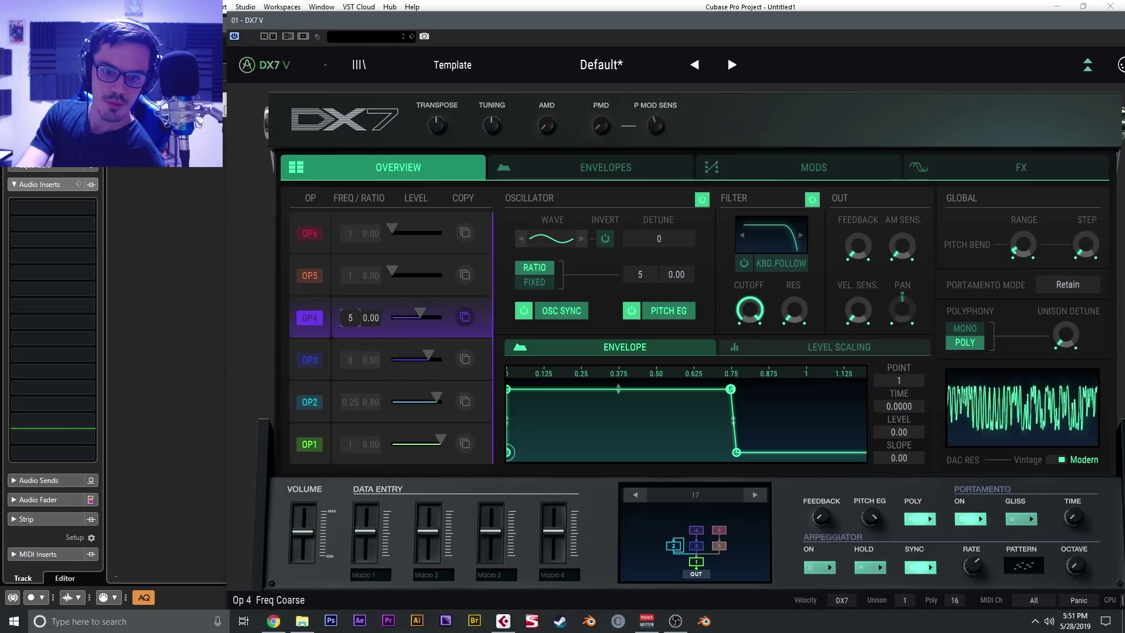
left_click(582, 238)
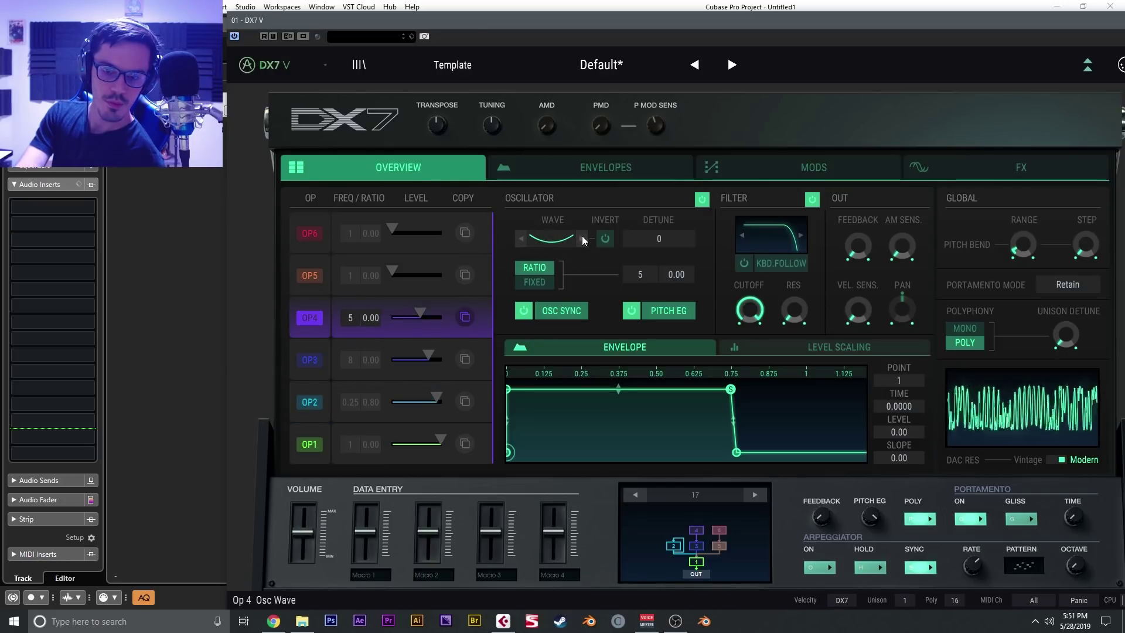
left_click(581, 238)
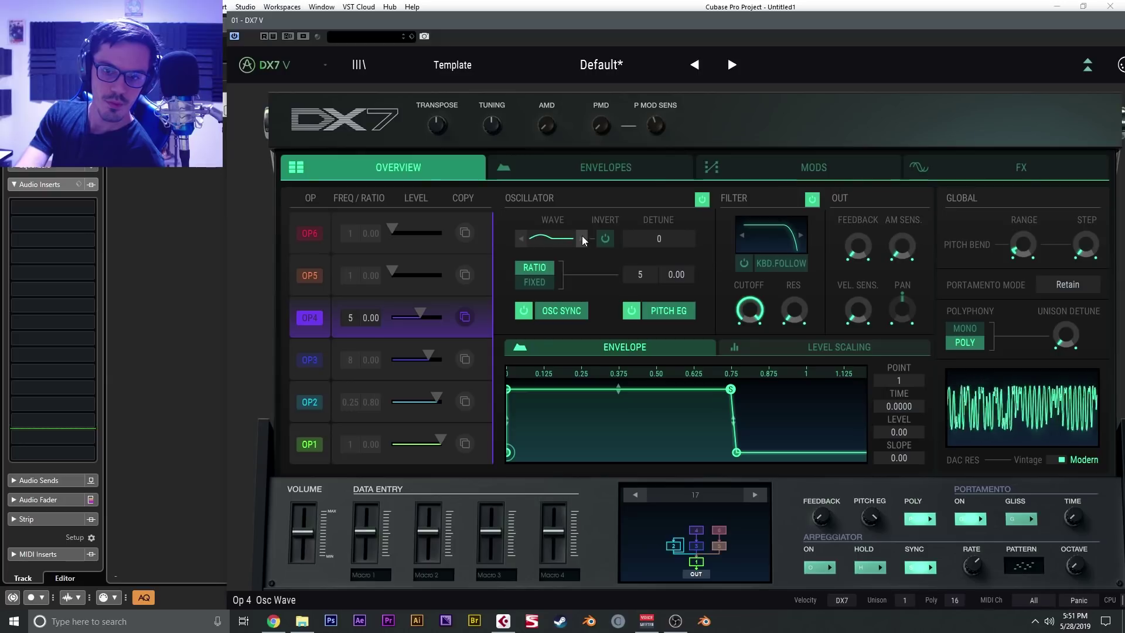
left_click_drag(371, 318, 372, 278)
left_click_drag(420, 316, 371, 339)
left_click_drag(432, 315, 428, 315)
left_click_drag(345, 317, 345, 302)
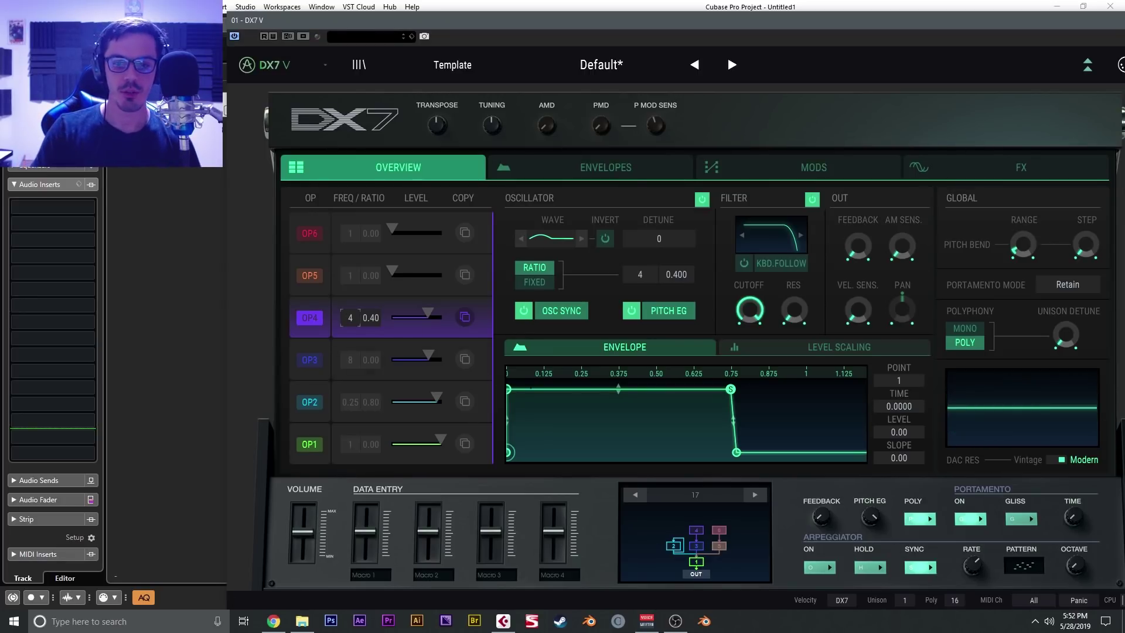
Reshape operator 2's envelope with a peak near 0.33, an added dip near 0.59, a lowered sustain point near 0.77 and an end near 1.08
left_click(340, 375)
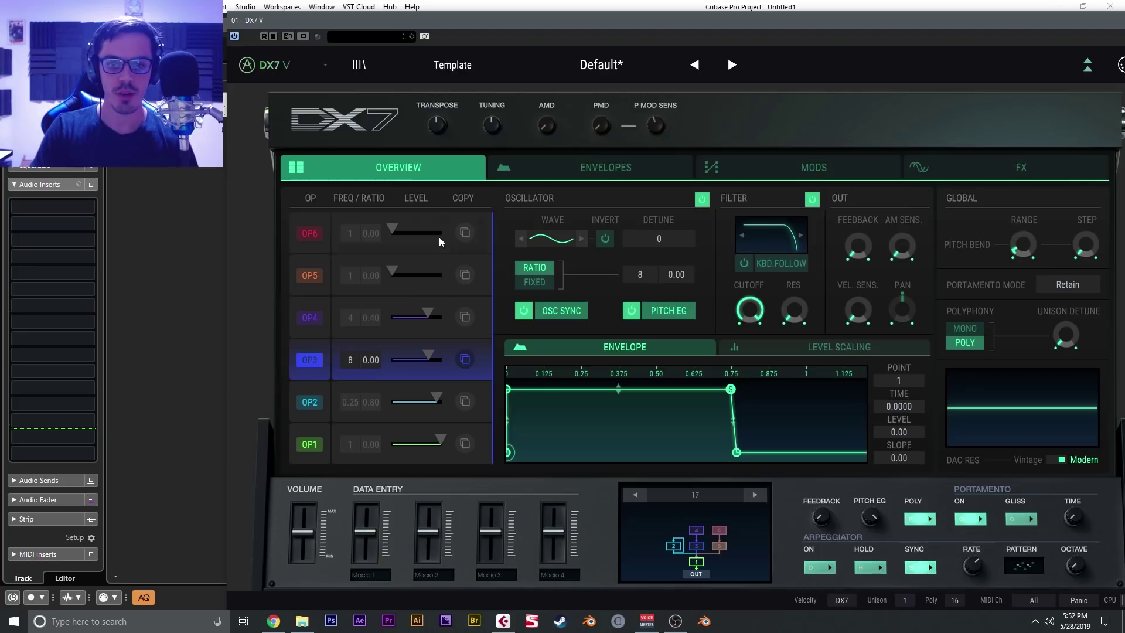
left_click(609, 166)
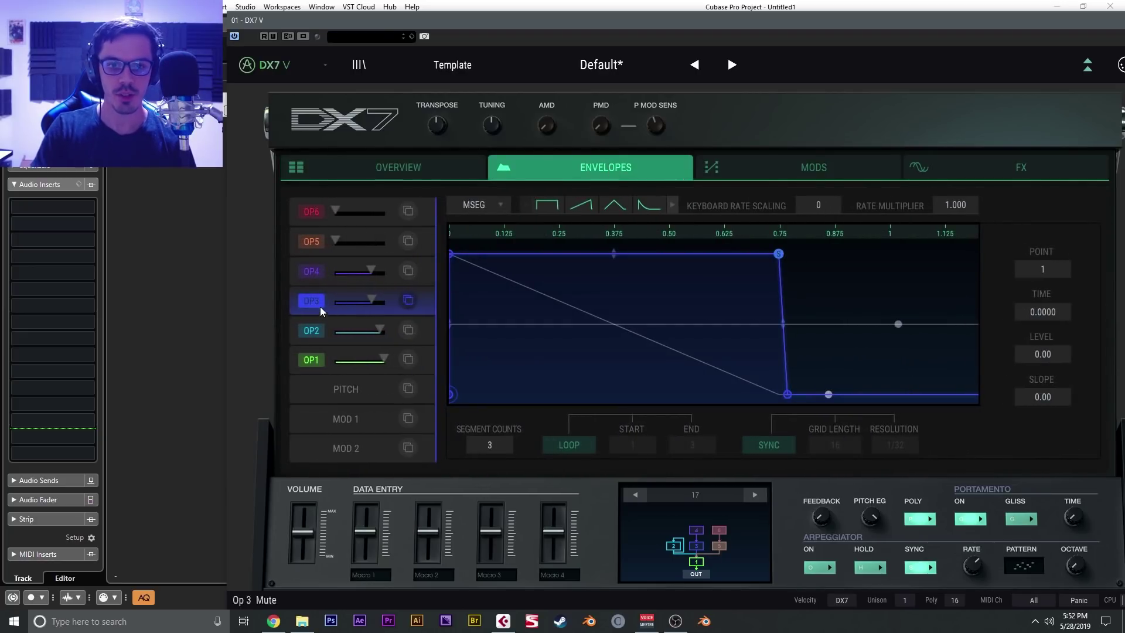
left_click(319, 342)
left_click(452, 255)
left_click_drag(454, 254, 604, 200)
double_click(709, 353)
left_click_drag(787, 394, 924, 393)
left_click_drag(778, 253, 790, 286)
Reshape operator 3's envelope into seven segments with dips near 0.20, 0.50 and 0.67, a sustain point near 0.82 and an end near 1.03
left_click(359, 315)
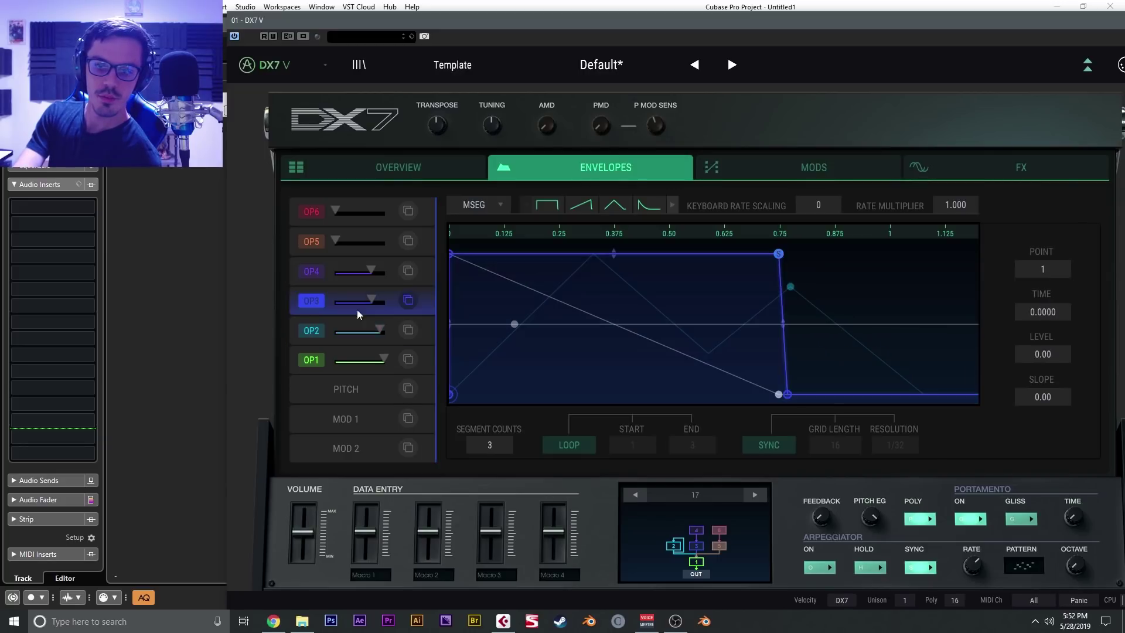
double_click(670, 254)
left_click_drag(671, 253, 670, 323)
left_click_drag(779, 254, 787, 295)
left_click_drag(787, 394, 903, 394)
left_click_drag(787, 295, 809, 272)
double_click(743, 299)
left_click_drag(743, 299, 744, 341)
double_click(744, 272)
double_click(575, 315)
mouse_move(574, 315)
left_mouse_down()
mouse_move(538, 334)
mouse_move(574, 325)
left_mouse_up()
Add a dip near 0.28 to operator 4's envelope, and delay the attack peaks of operators 4 and 3 to about 0.22 and 0.11
left_click(338, 283)
double_click(552, 308)
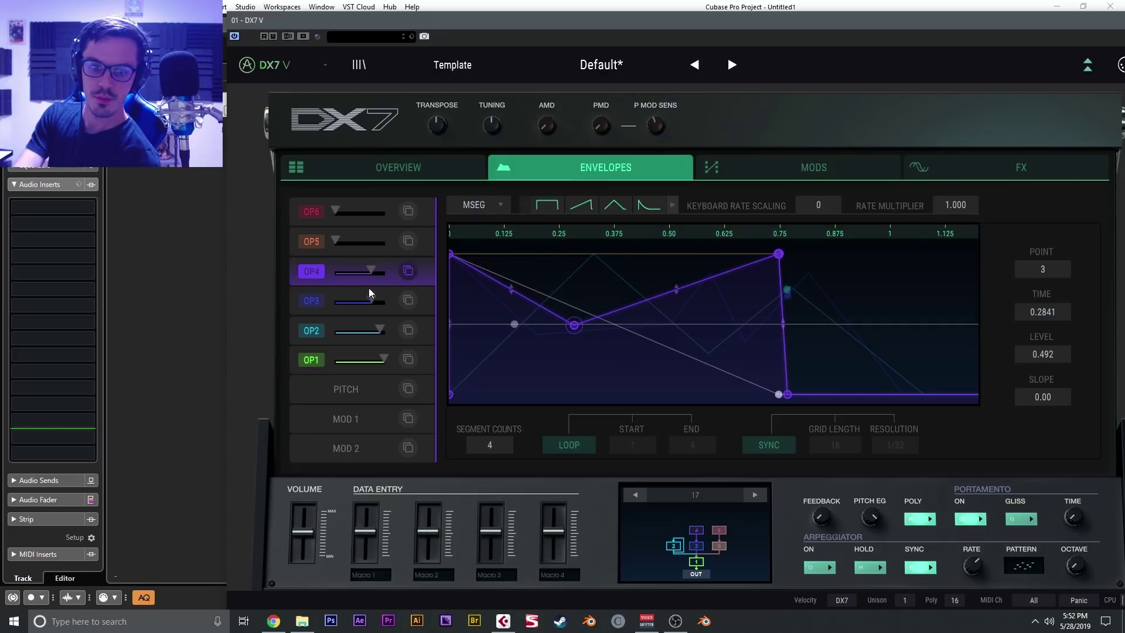
left_click_drag(450, 254, 545, 254)
left_click(345, 308)
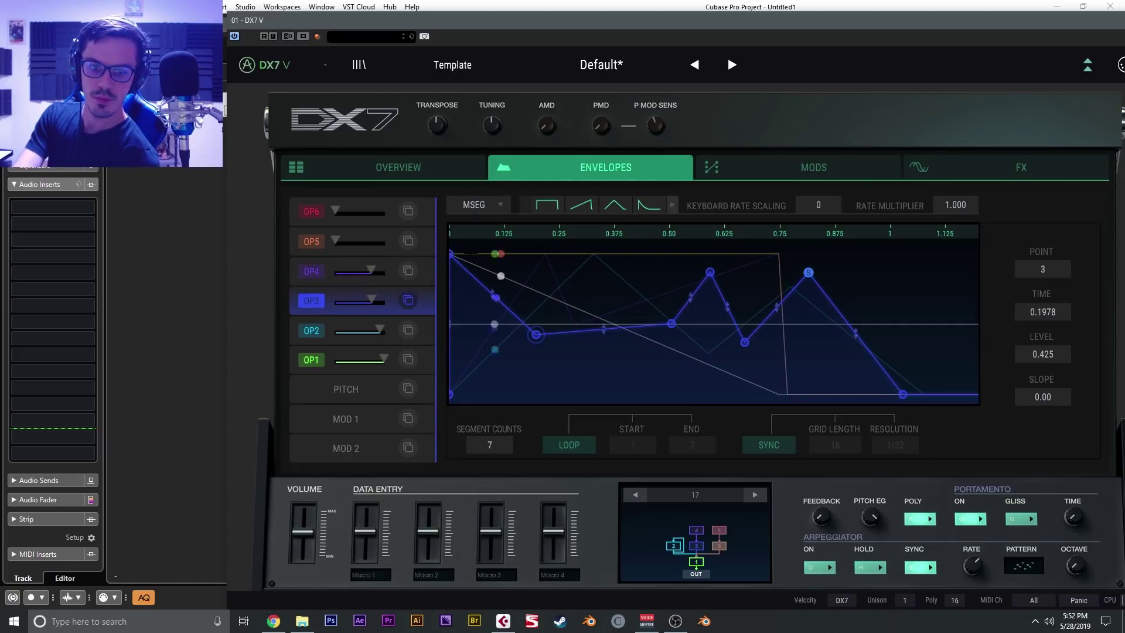
left_click_drag(457, 254, 496, 253)
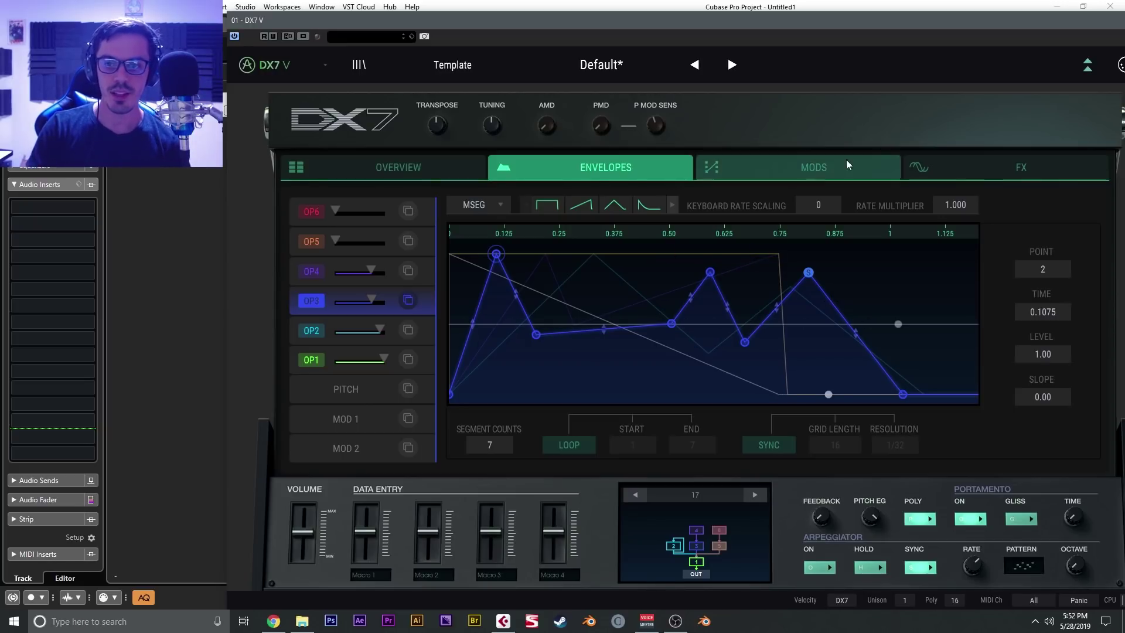
Look through the modulation matrix's source and destination choices, the modulation envelopes and the effects slots
left_click(812, 176)
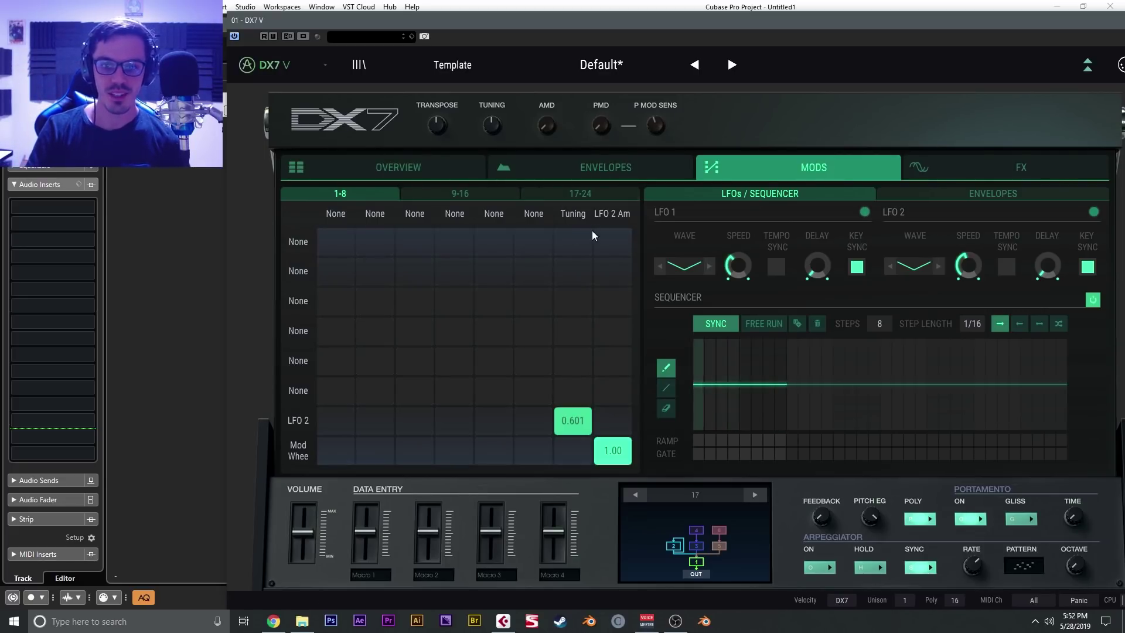
left_click(564, 194)
left_click(382, 196)
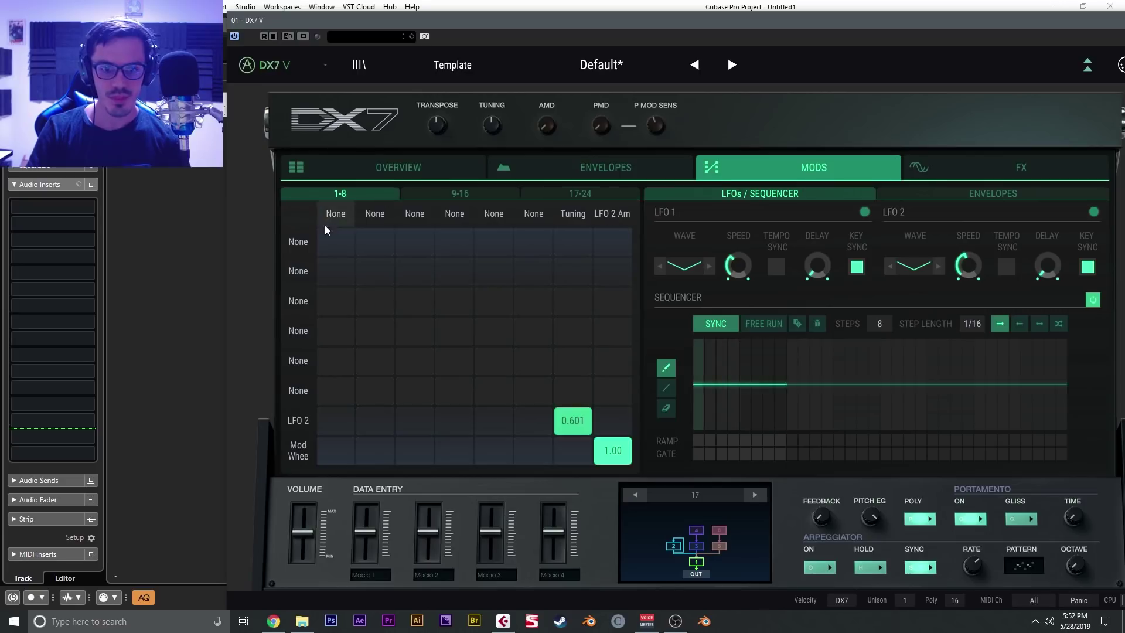
left_click(302, 243)
left_click(354, 217)
left_click(353, 216)
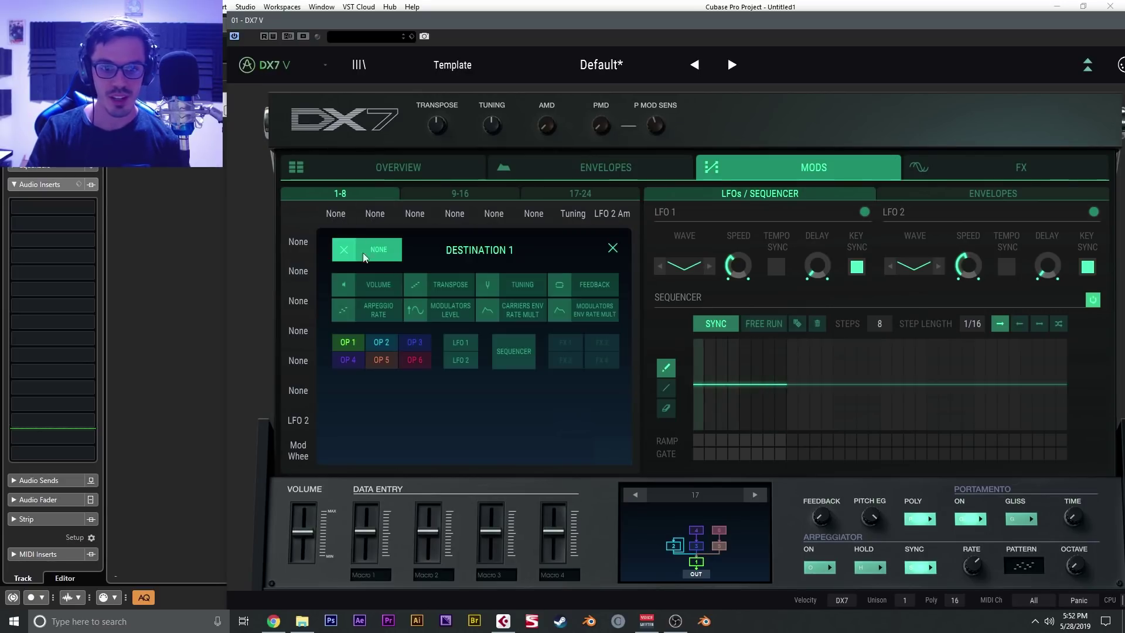
left_click(300, 241)
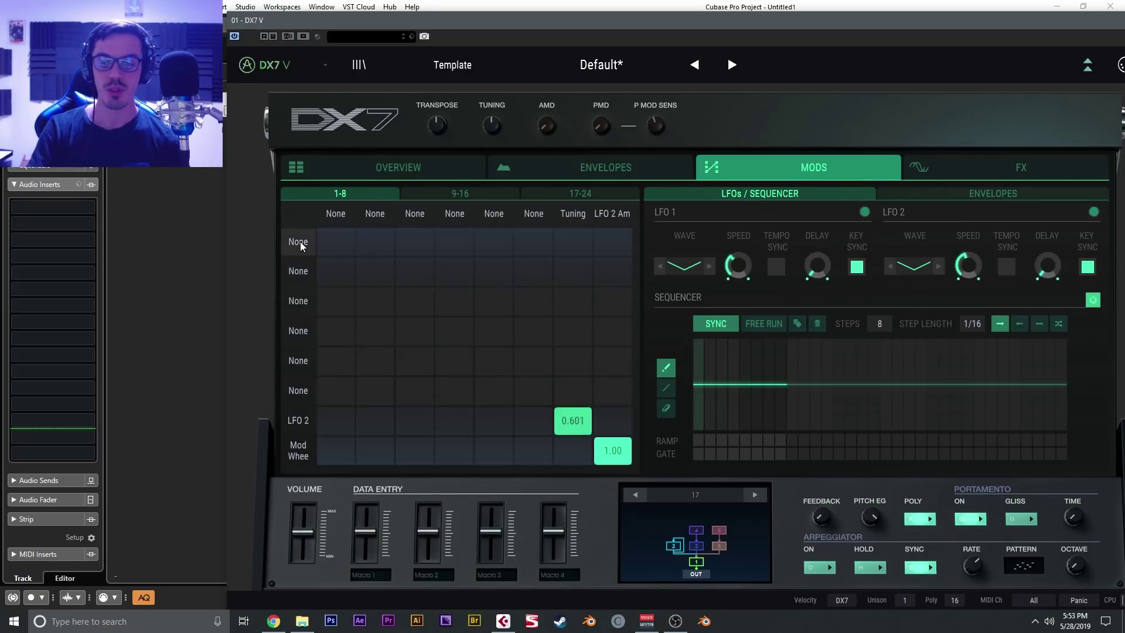
left_click(943, 198)
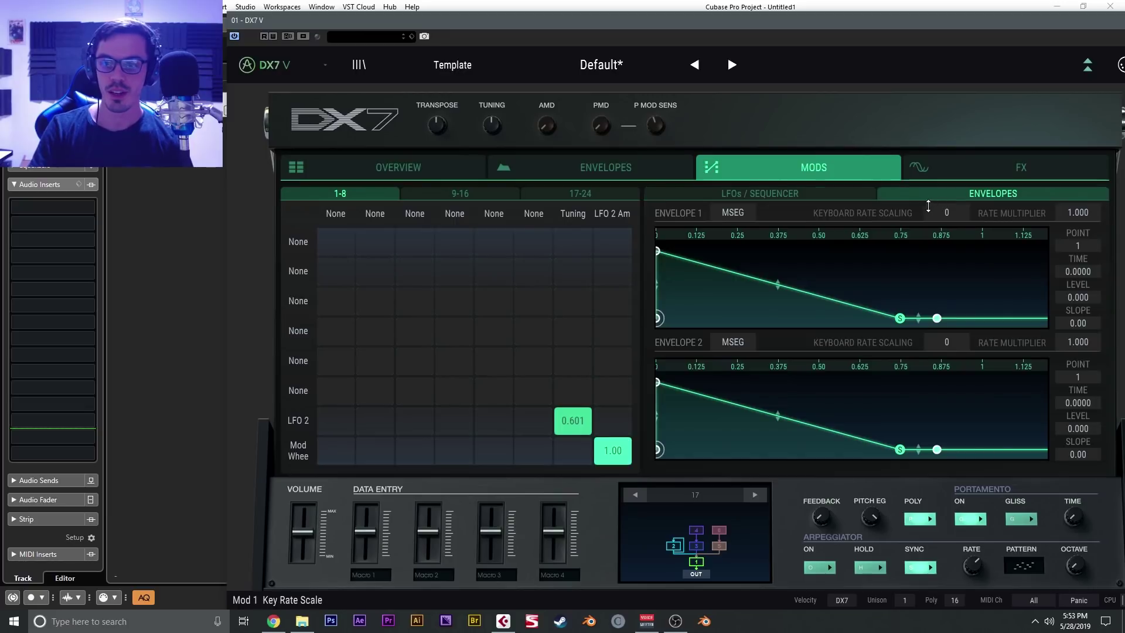
left_click(951, 174)
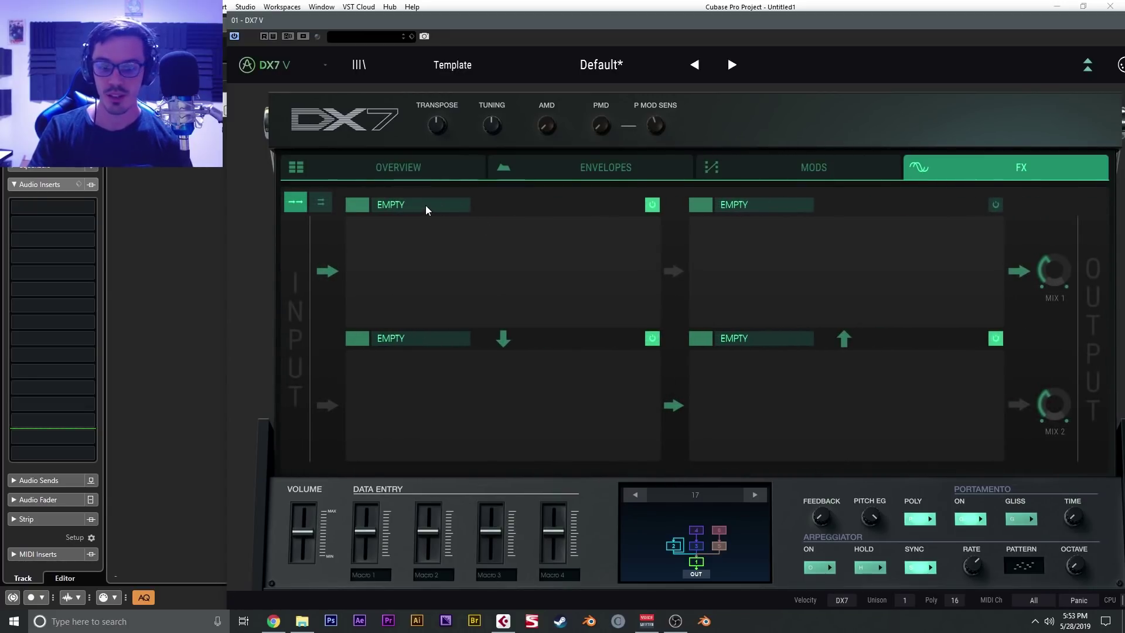
Collapse the advanced panel, view the arpeggiator pattern options, and move the plug-in window lower on the screen
left_click(1087, 64)
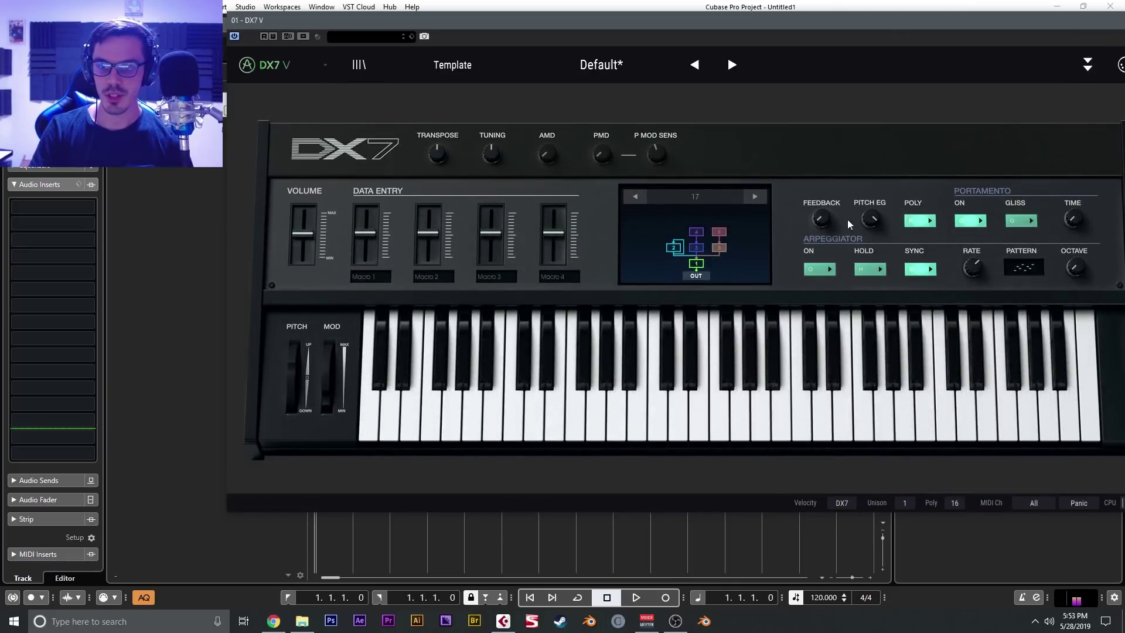
mouse_move(852, 224)
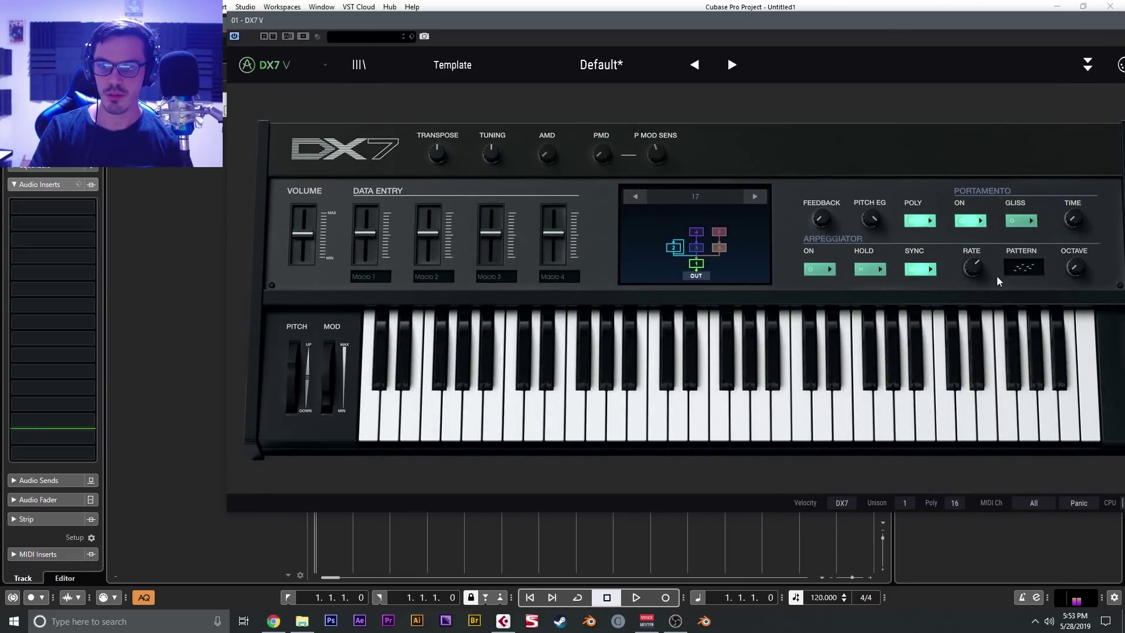
left_click(1023, 271)
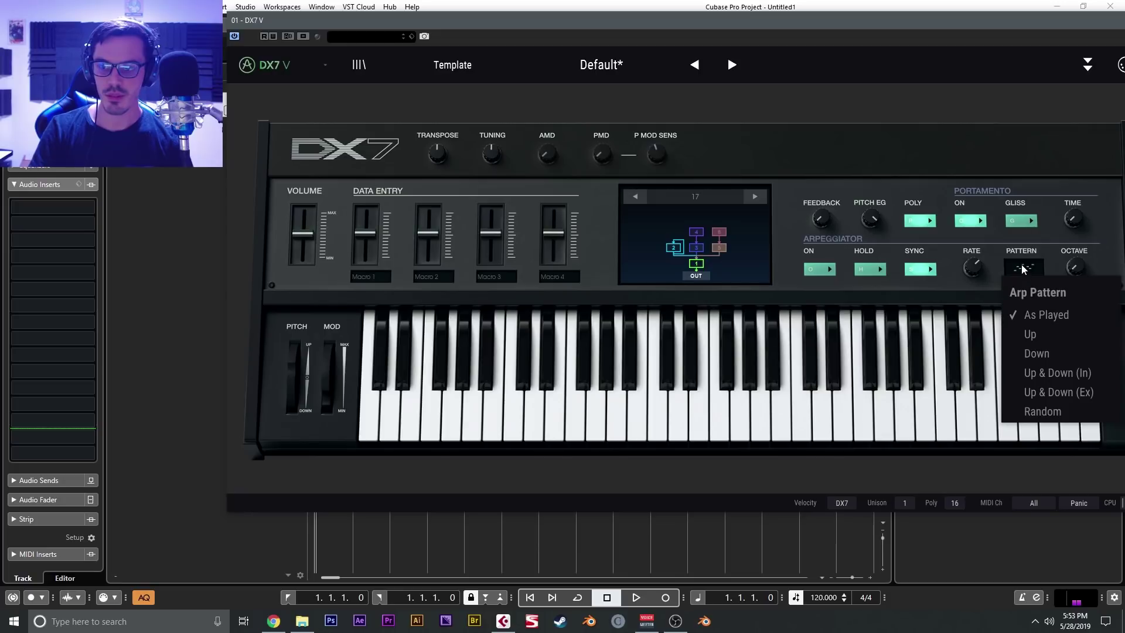
left_click(1032, 252)
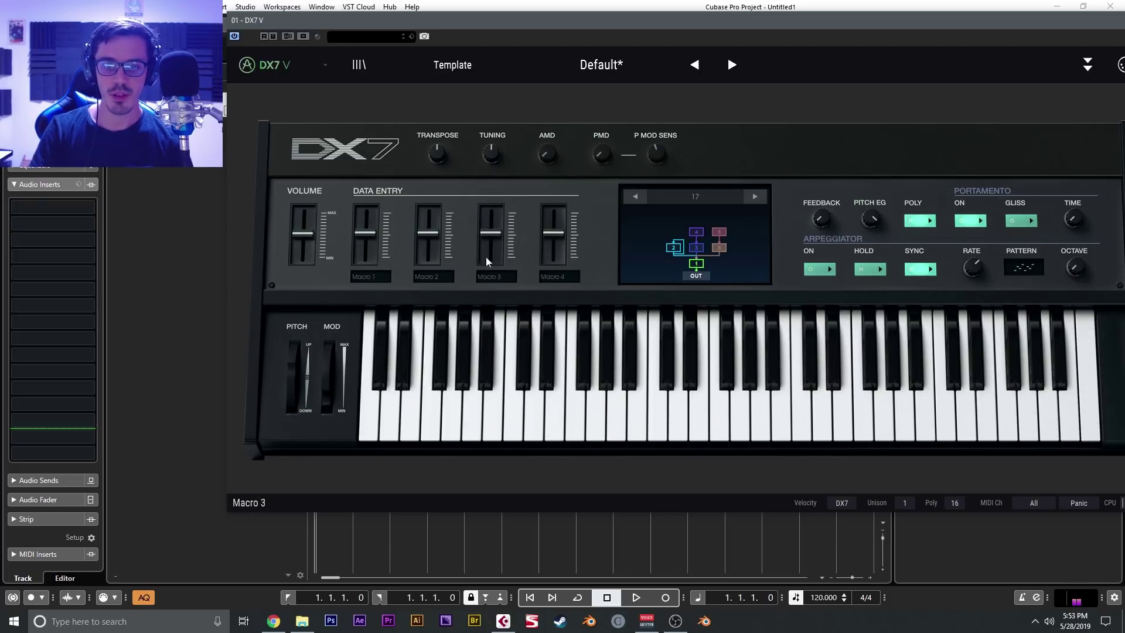
left_click_drag(575, 33, 552, 98)
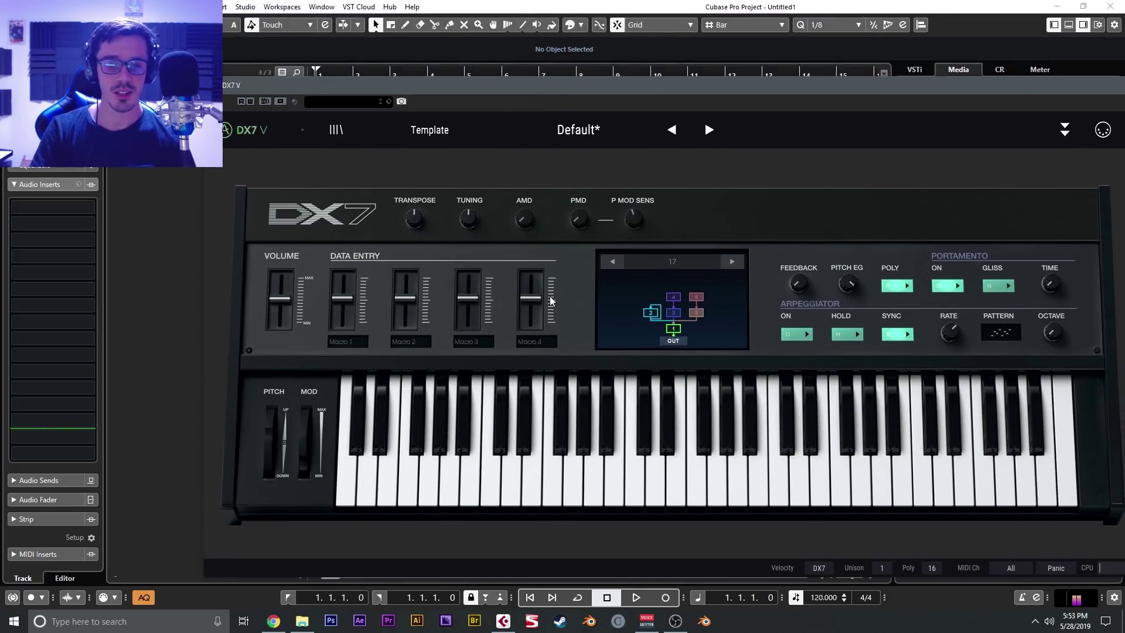
Assign Macro 1 as the source of the first row in the modulation matrix
left_click(1065, 131)
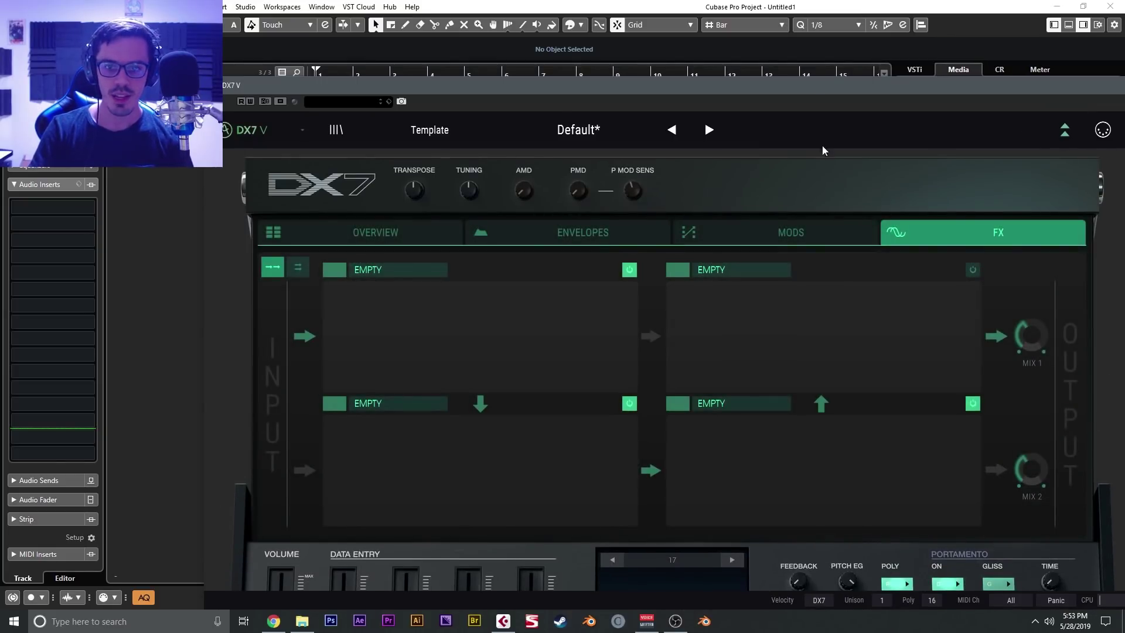
left_click(670, 228)
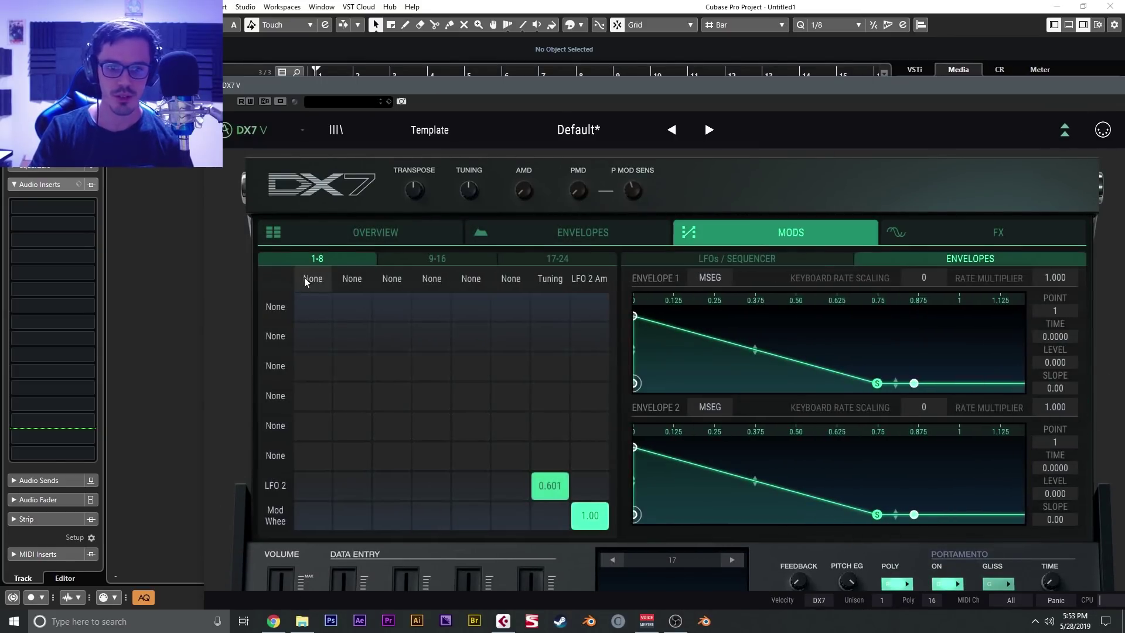
left_click(267, 311)
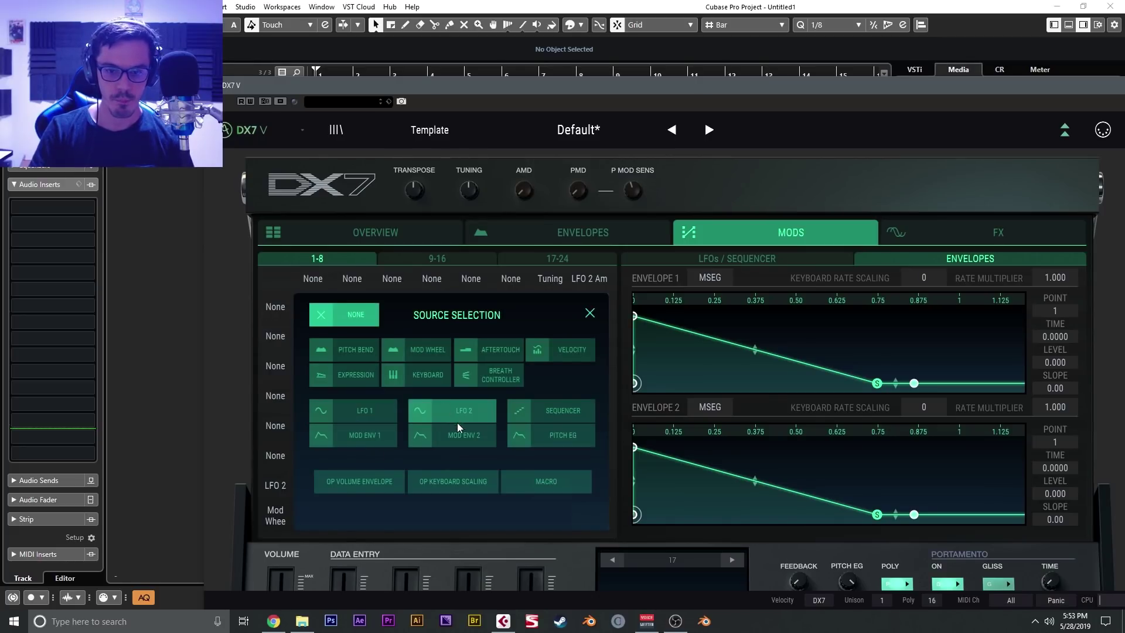
left_click(547, 481)
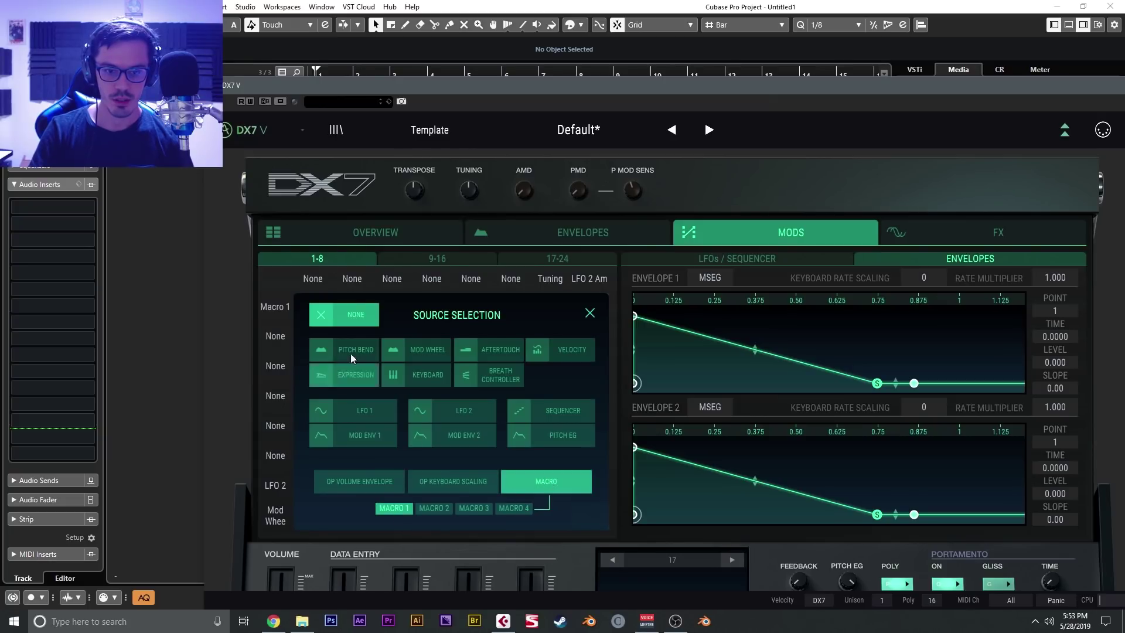
left_click(403, 515)
Route Macro 1 to operator 2's pitch frequency with a modulation amount of 1.00
left_click(325, 283)
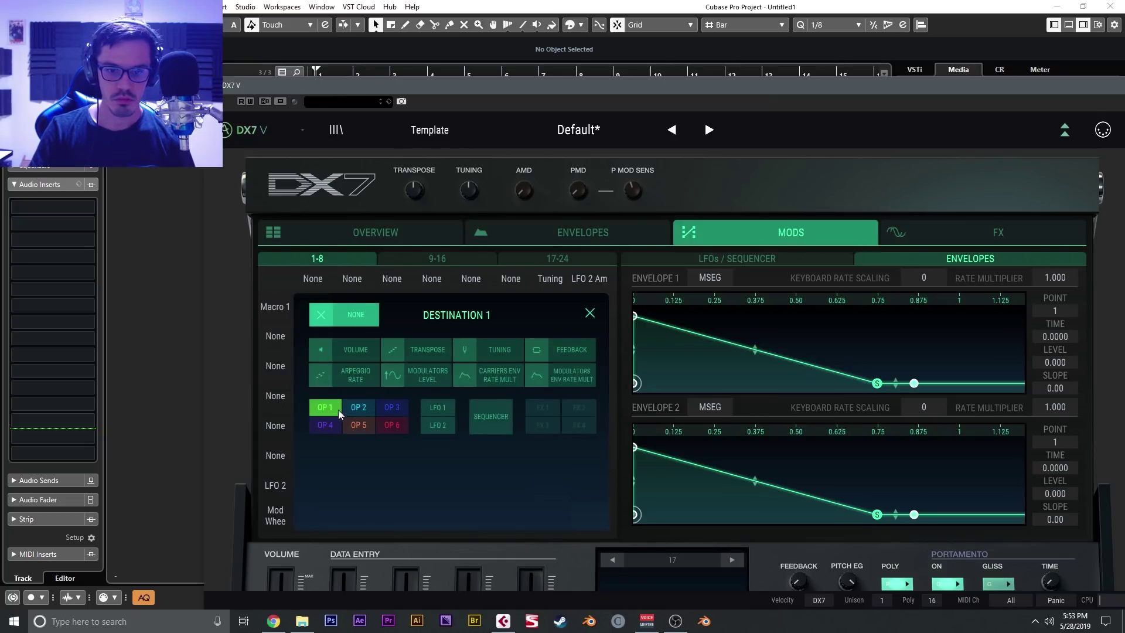
left_click(359, 407)
left_click(372, 455)
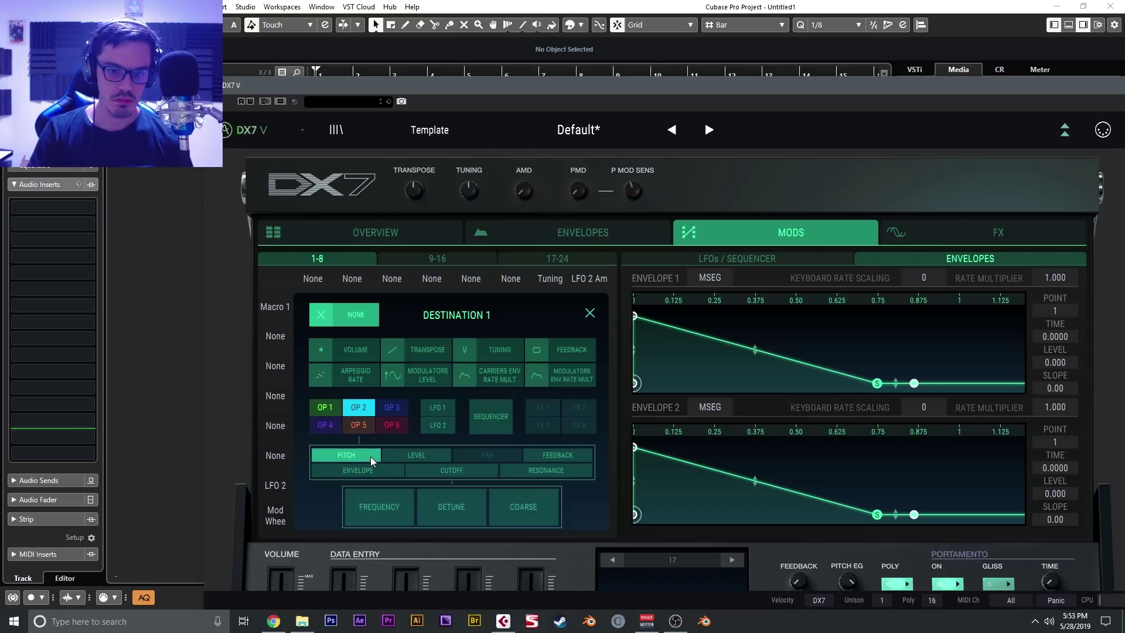
left_click(403, 504)
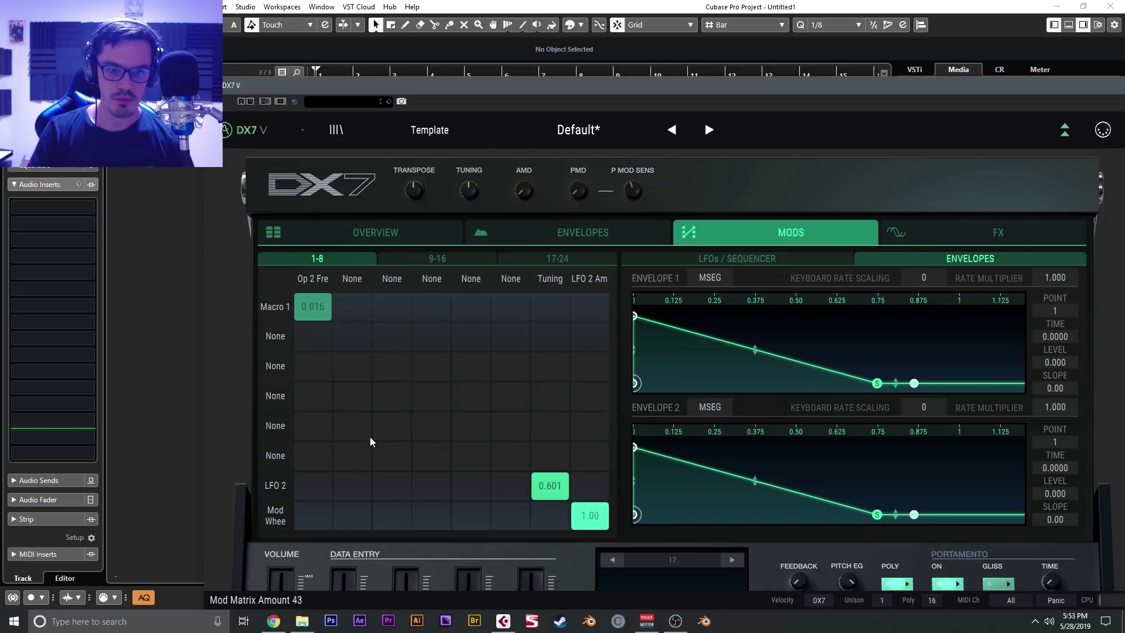
Raise the Macro 1 fader to about 12%, collapse the advanced panel and reposition the plug-in window
scroll(280, 287, "down", 1)
scroll(281, 286, "down", 1)
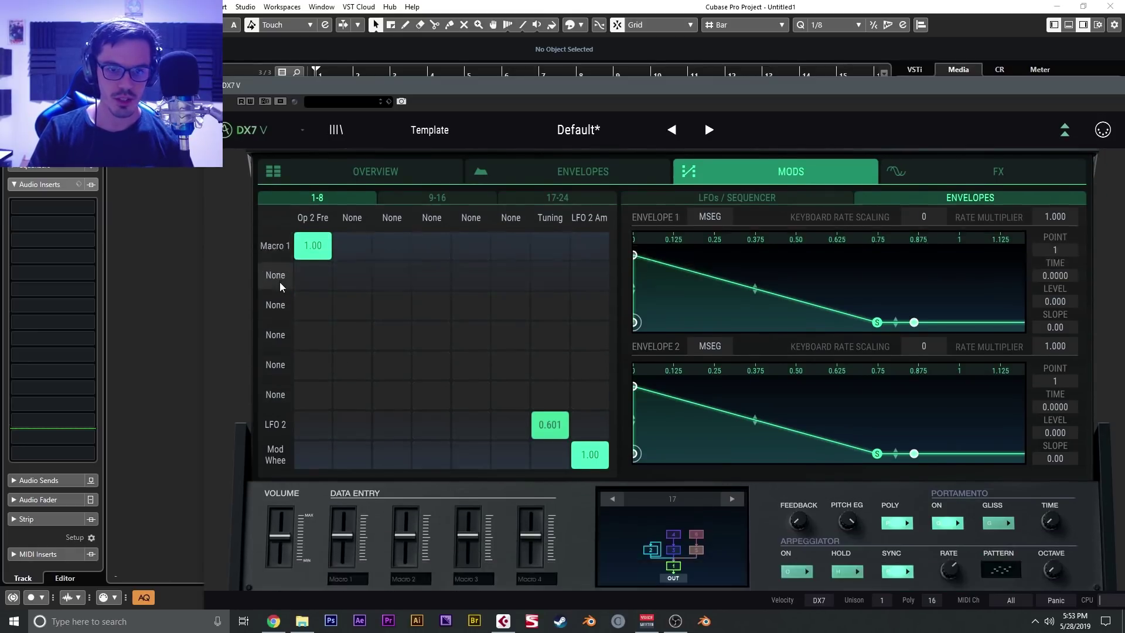
scroll(346, 493, "down", 2)
left_click_drag(347, 507, 345, 479)
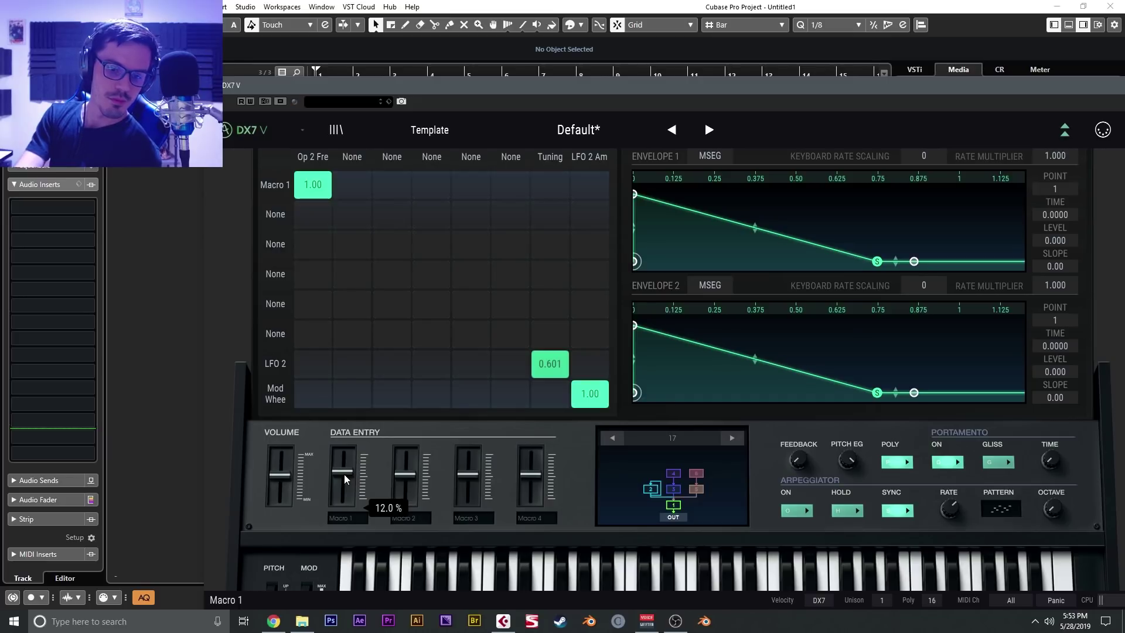
scroll(492, 348, "up", 3)
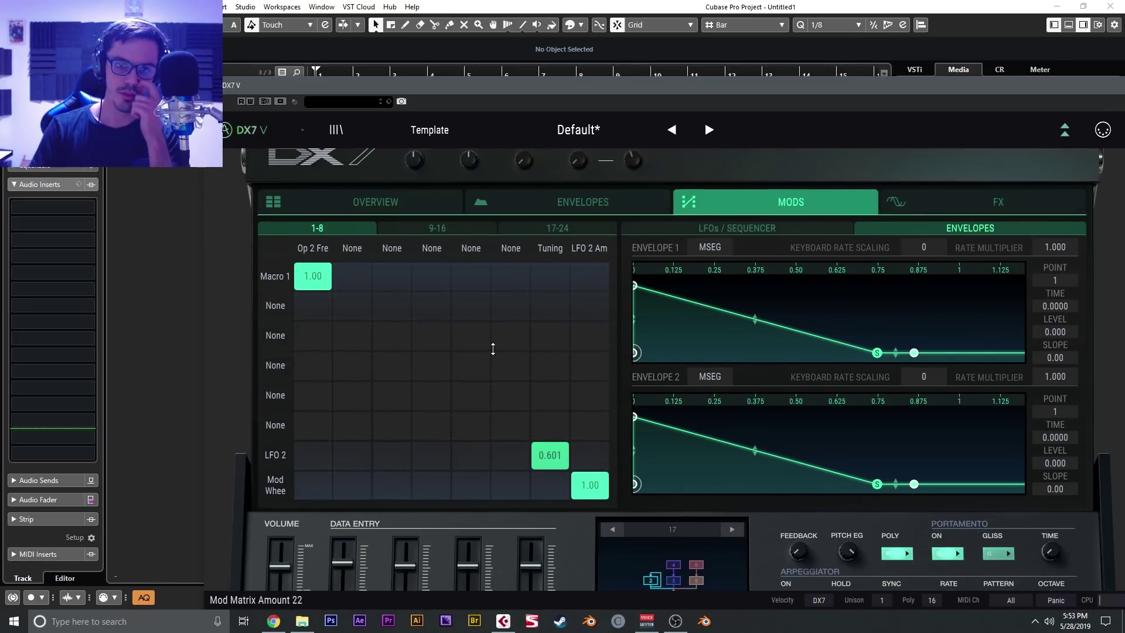
left_click(1065, 129)
left_click_drag(1037, 86, 1021, 115)
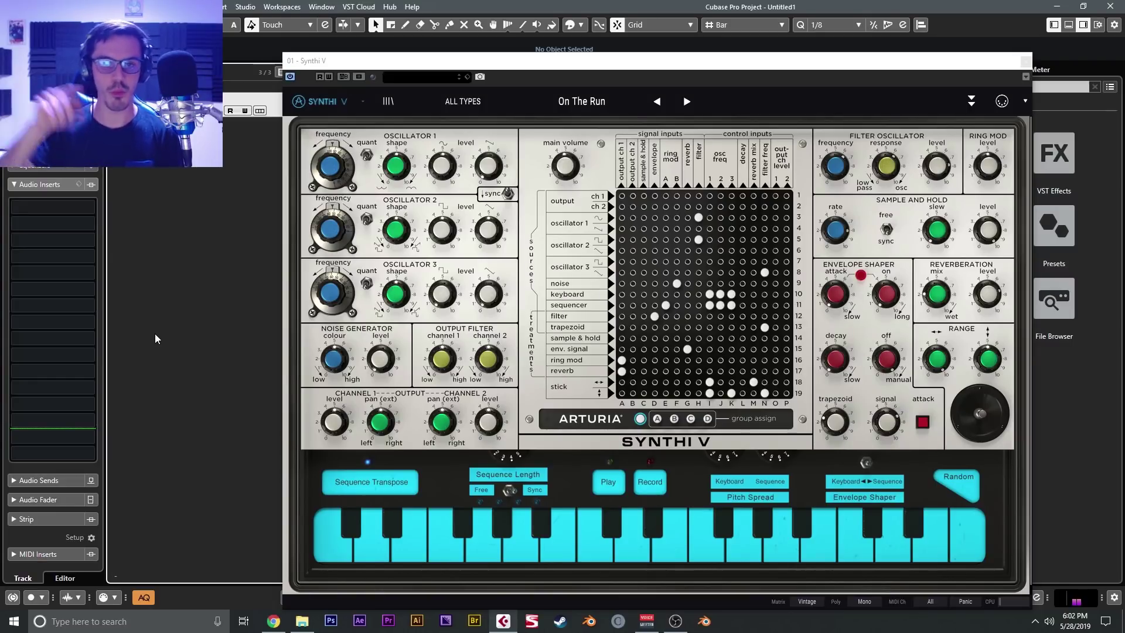
Try a matrix pin from oscillator 2 to ring mod B in Synthi V, and load the Nova preset
left_click(677, 240)
left_click(677, 244)
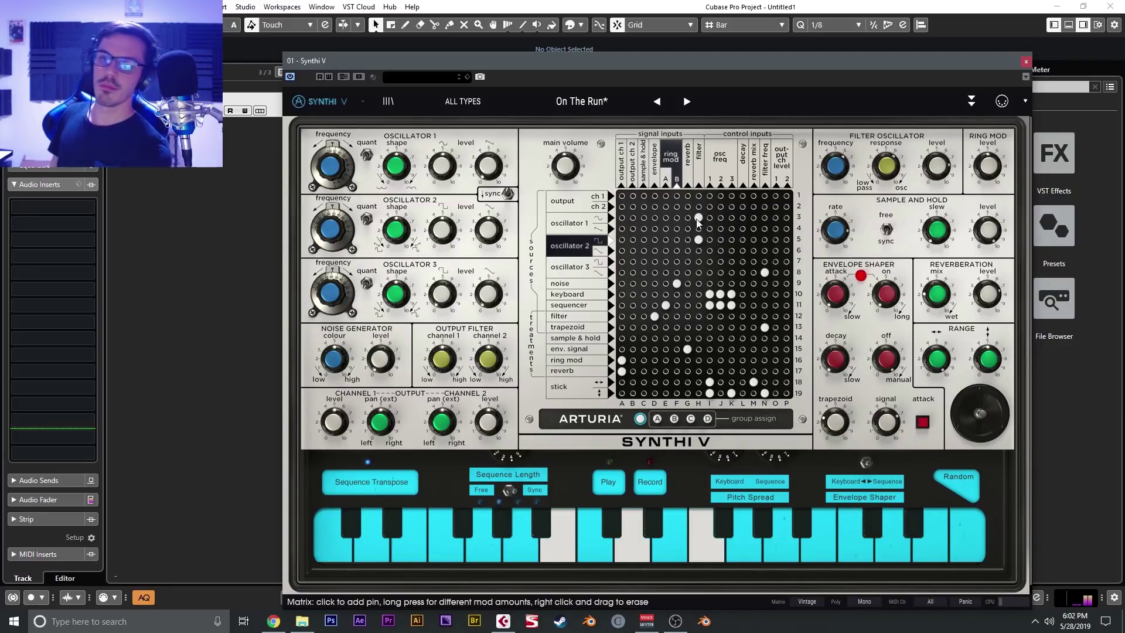
left_click(687, 102)
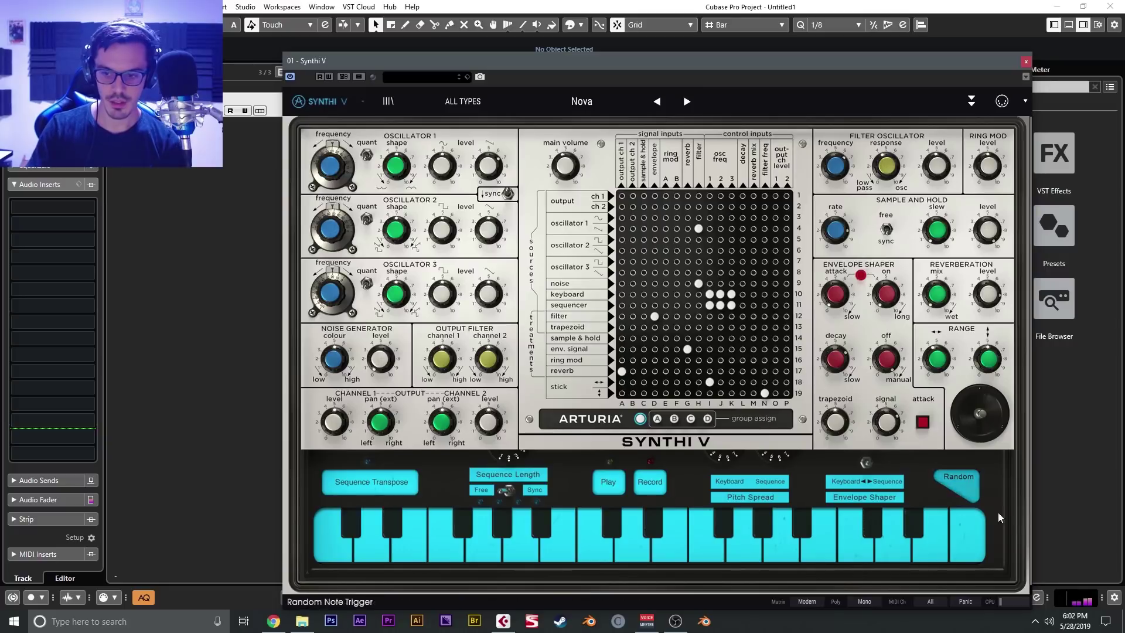
Audition the Nova preset with polyphony set to Poly 4, and return it to Mono
left_click(864, 601)
left_click(879, 591)
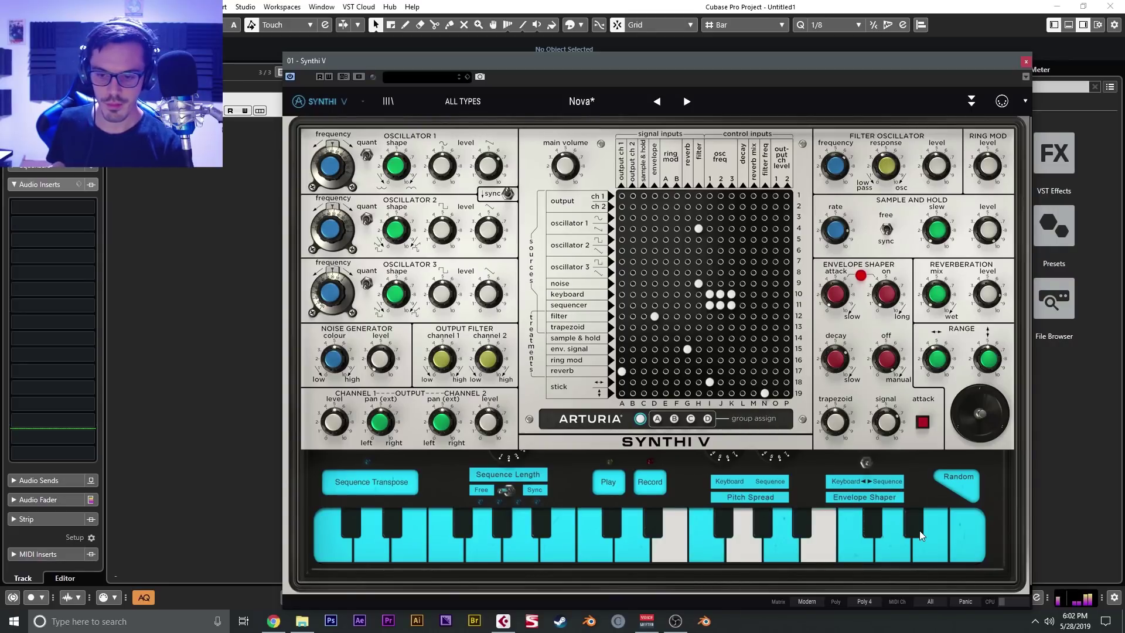
left_click(864, 601)
left_click(875, 544)
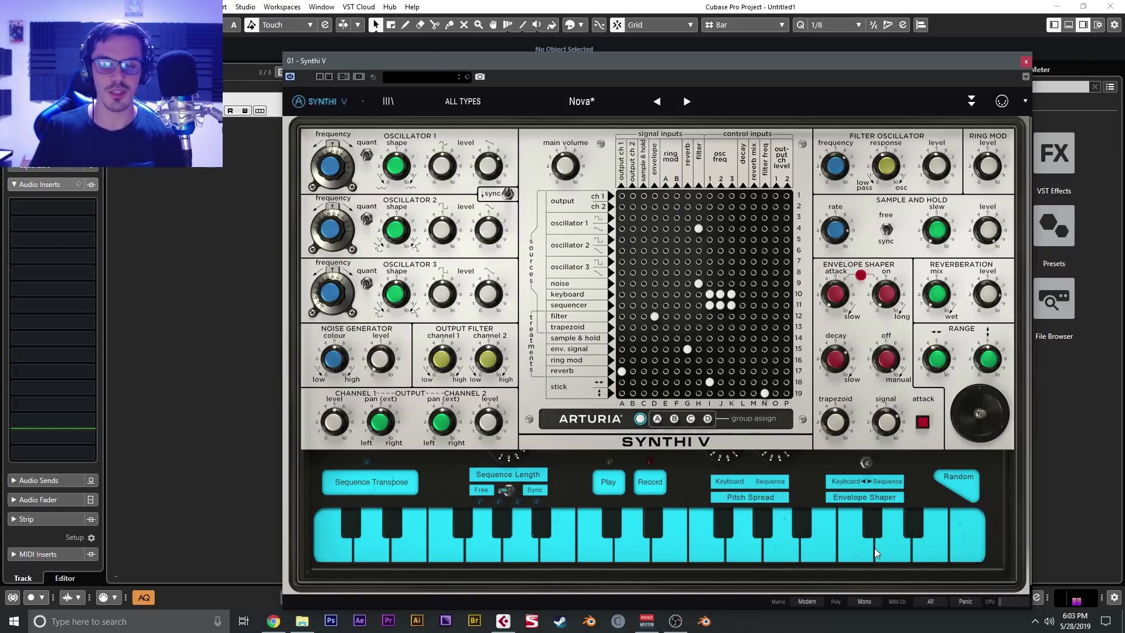
Step through the Early Spring, Puilus, Rolling Djembe Loop and Feedback Caverns presets, and load Space Gun
left_click(688, 106)
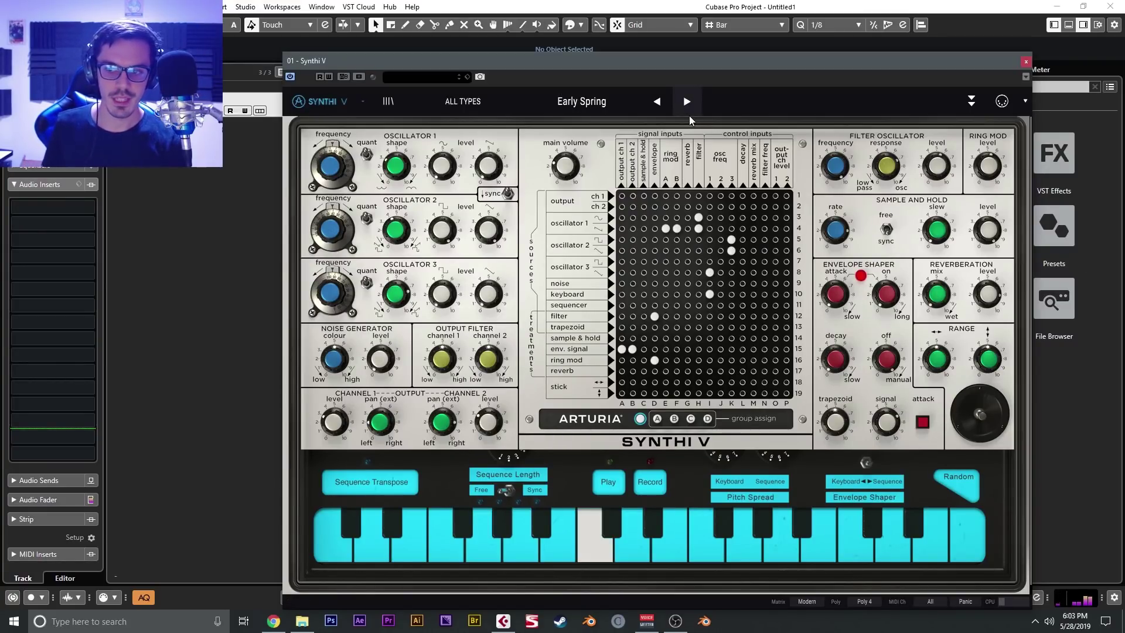
left_click(689, 116)
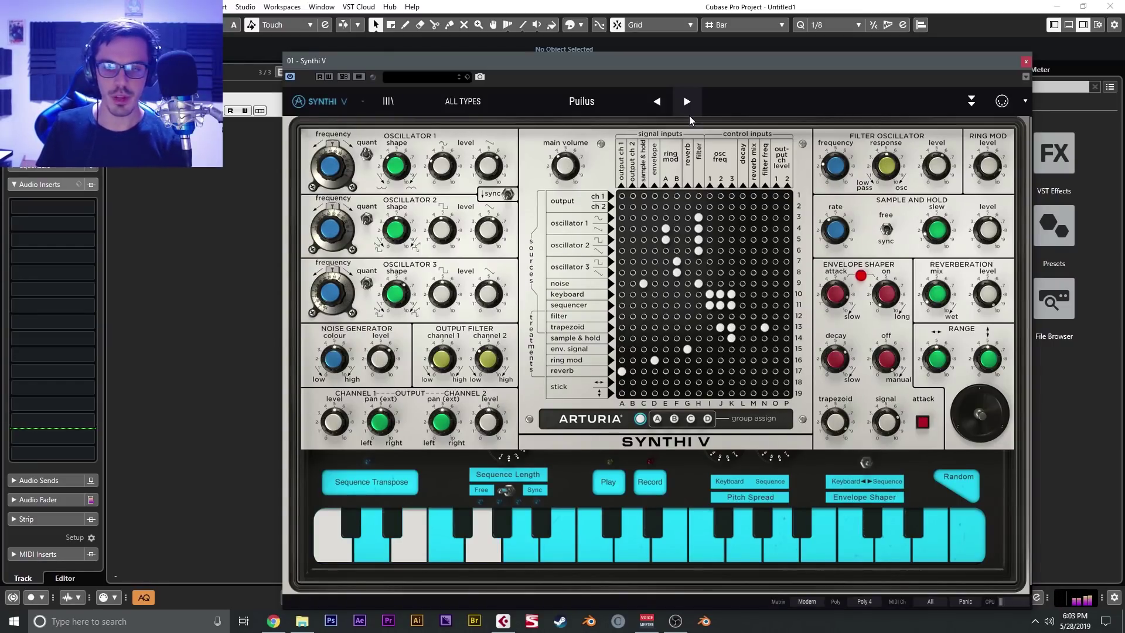
left_click(689, 115)
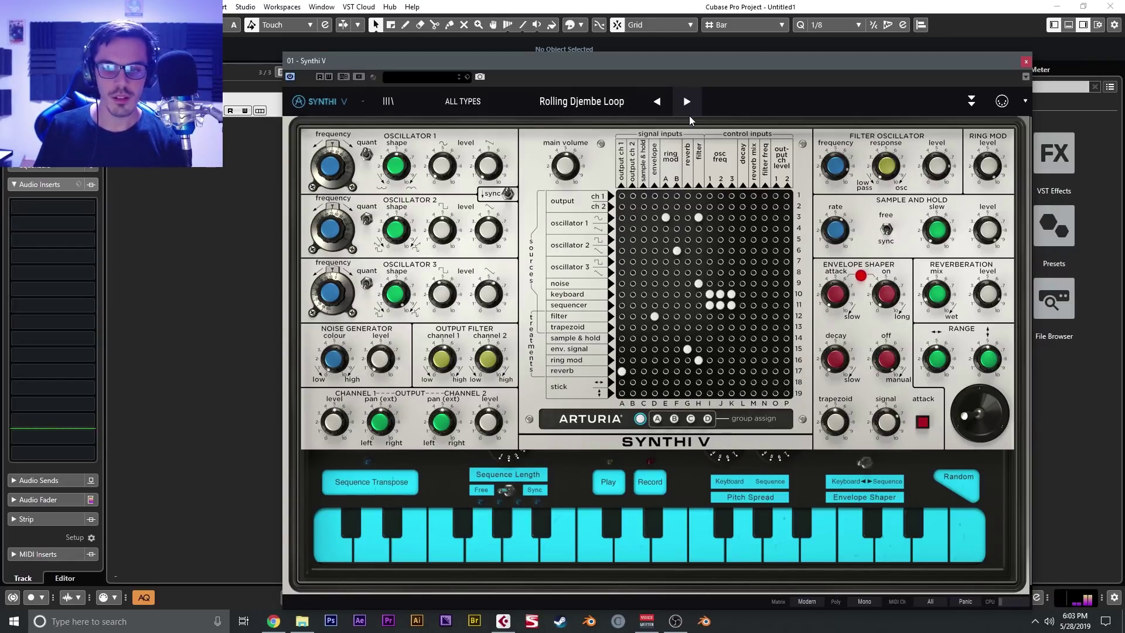
left_click(689, 115)
left_click(689, 115)
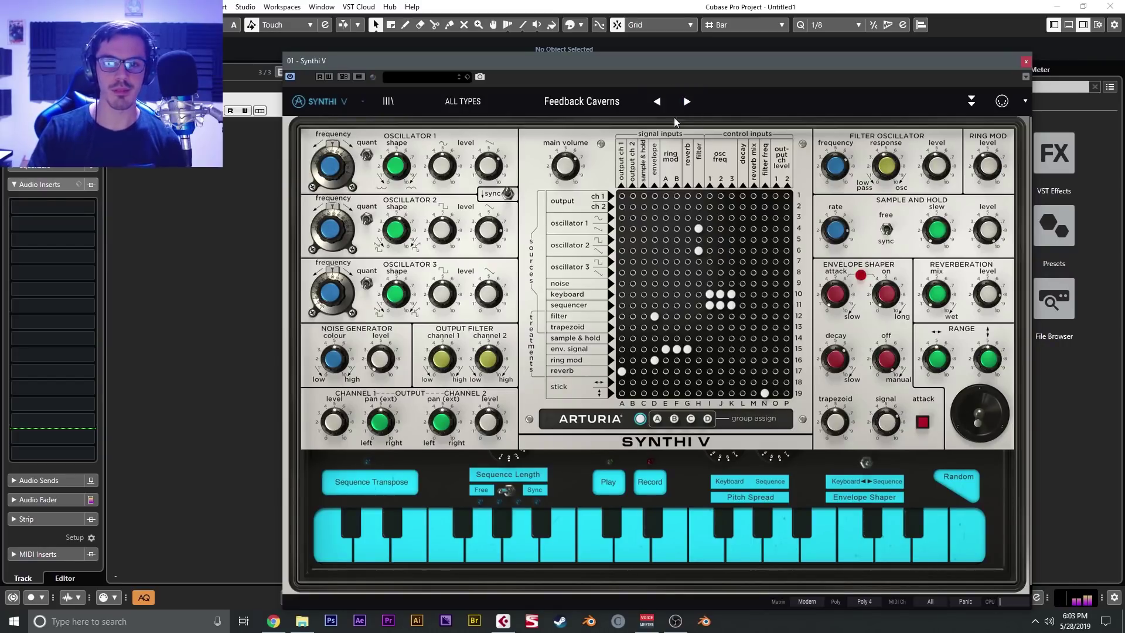
left_click(606, 103)
left_click(972, 201)
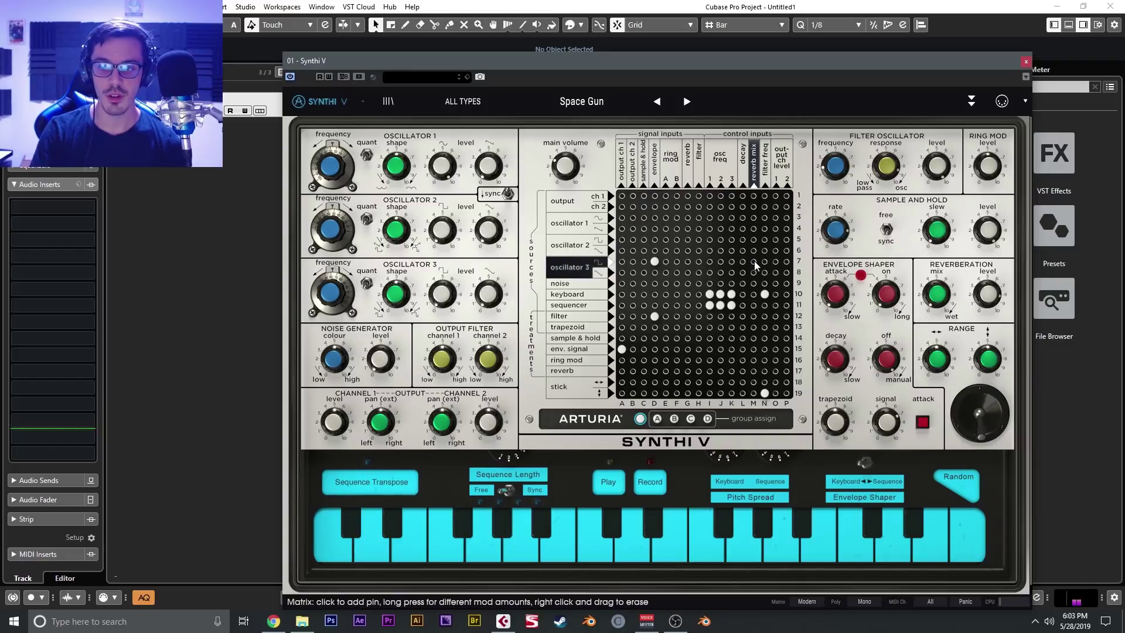
Examine the advanced Joystick, Modulations, Effects and Functions sections, and open Function 3's destination list
left_click(978, 102)
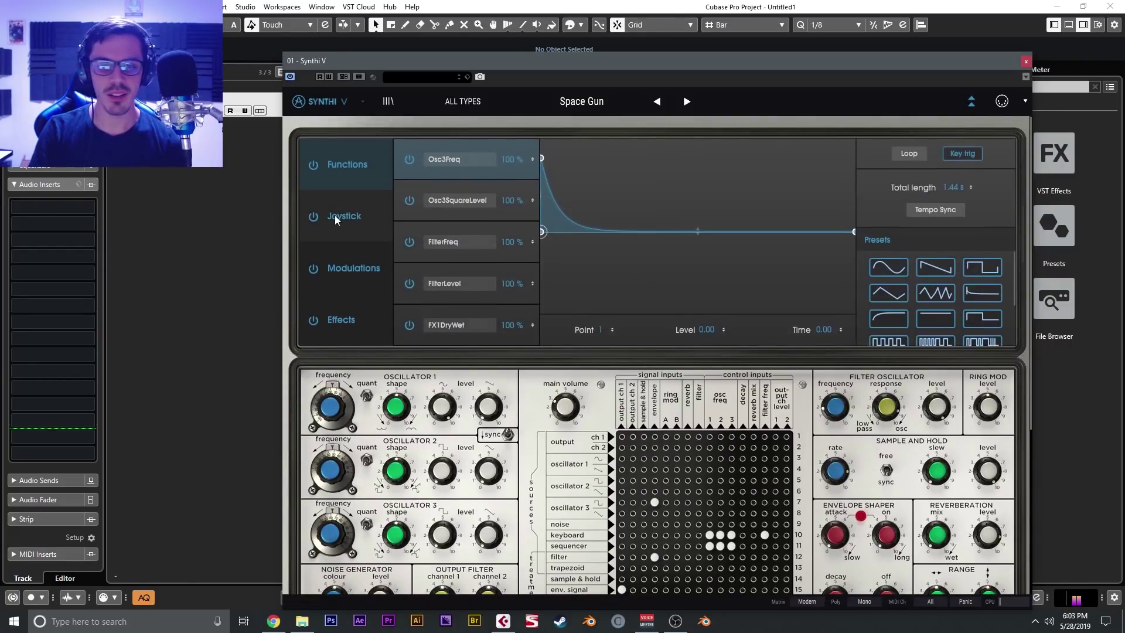
left_click(335, 218)
left_click(353, 268)
left_click(345, 319)
left_click(355, 268)
left_click(361, 218)
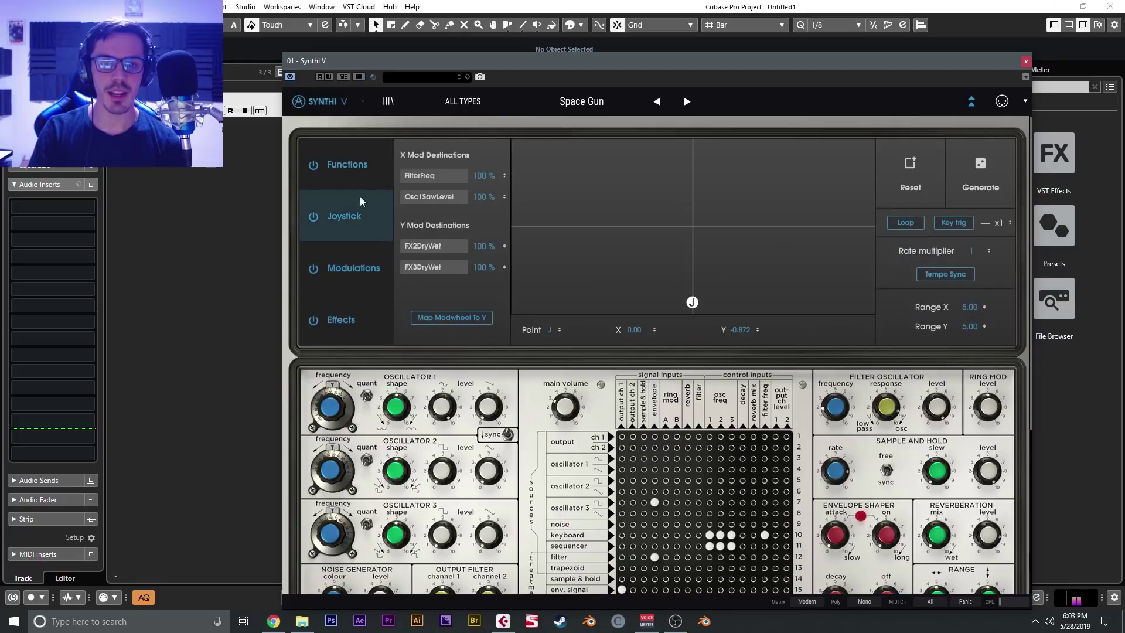
left_click(362, 184)
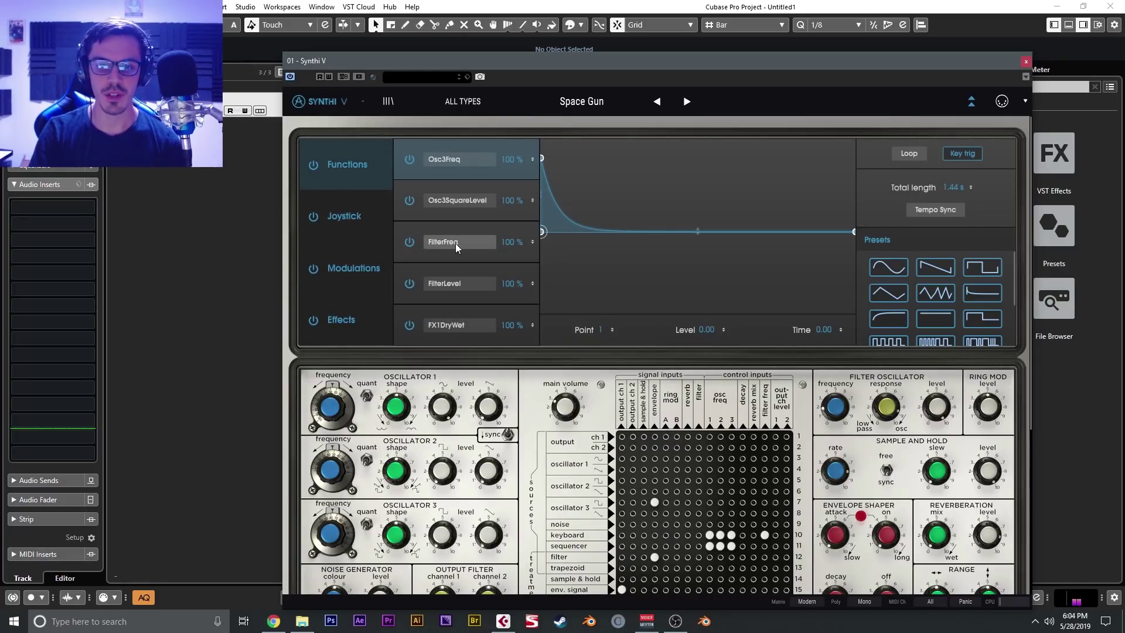
left_click(439, 241)
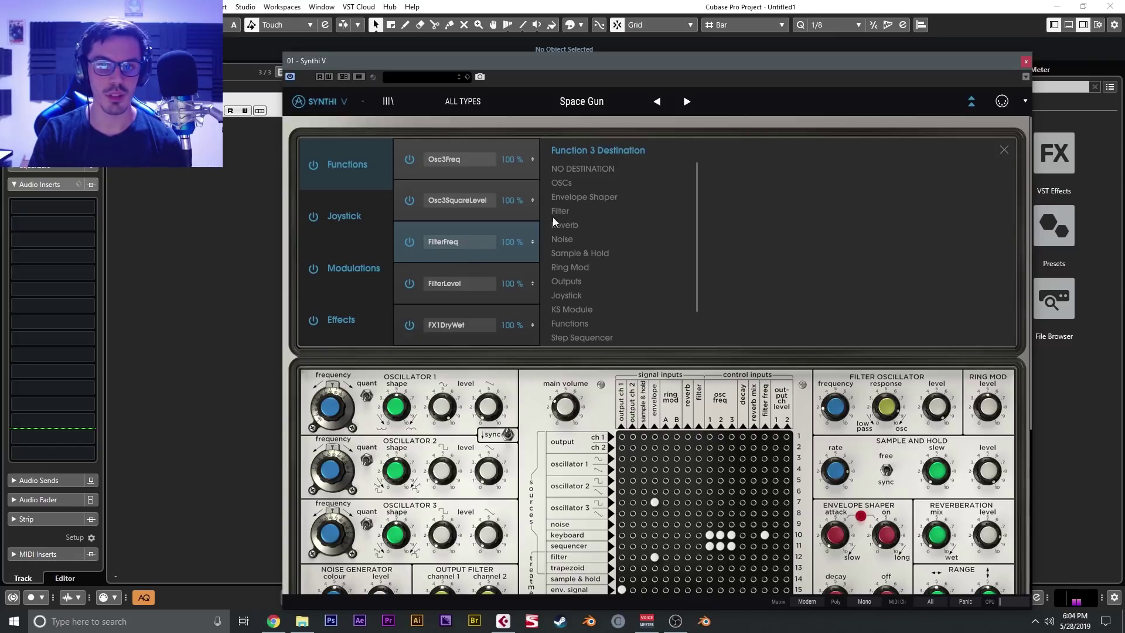
Assign Filter Freq as Function 3's destination and reshape its curve into alternating peaks and dips, ending near level -0.905 and time 0.634
mouse_move(572, 211)
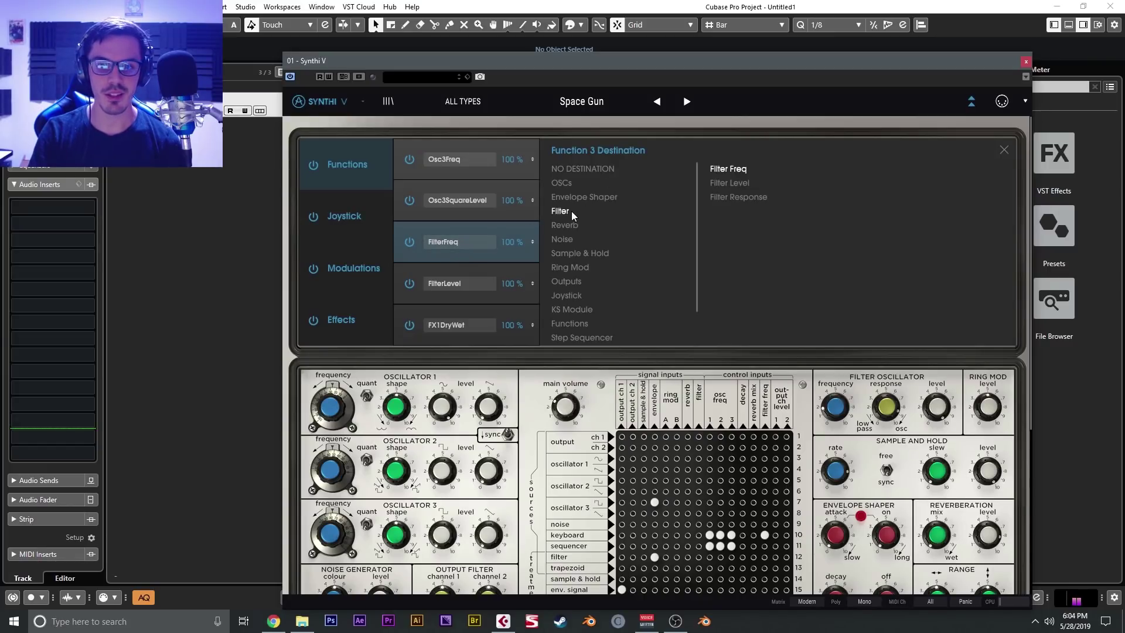
left_click(743, 171)
left_click_drag(630, 198, 621, 185)
left_click_drag(692, 257, 671, 291)
left_click_drag(730, 223, 707, 168)
left_click_drag(731, 224, 741, 300)
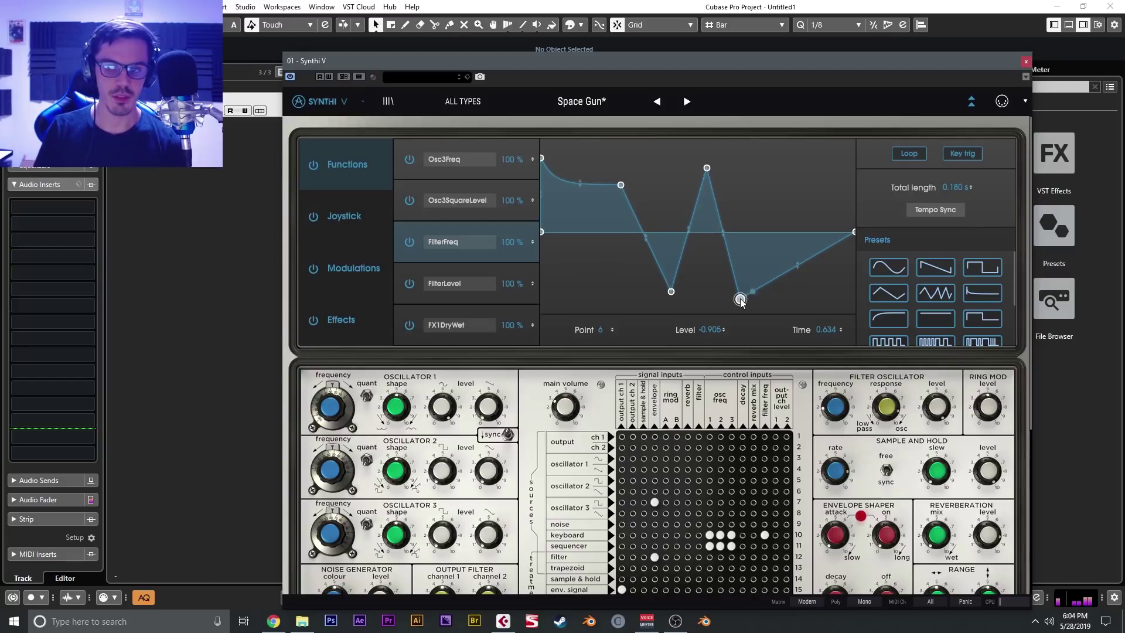
Review Synthi V's advanced Joystick, Modulations and Effects sections, and collapse them to the main synth view
left_click(382, 228)
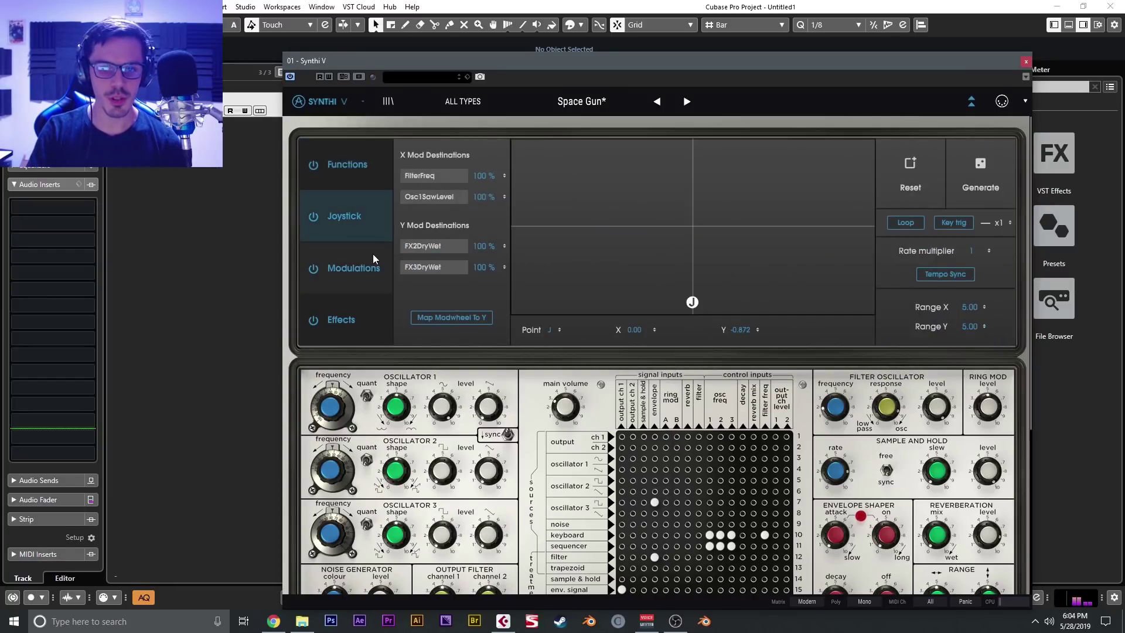
left_click(372, 258)
left_click(970, 101)
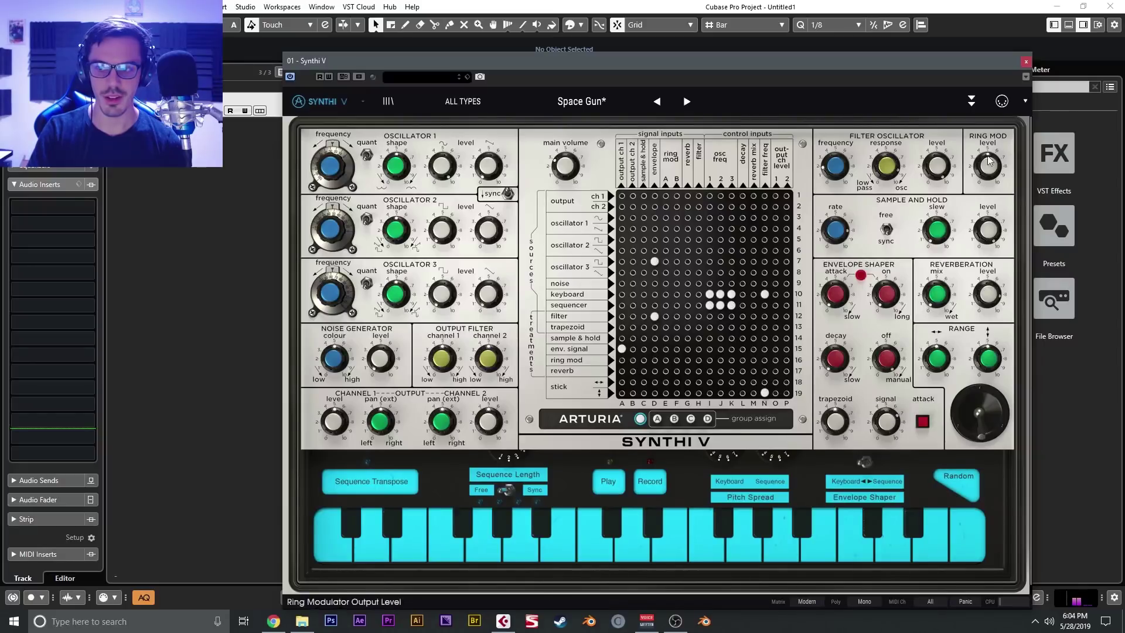
left_click(971, 102)
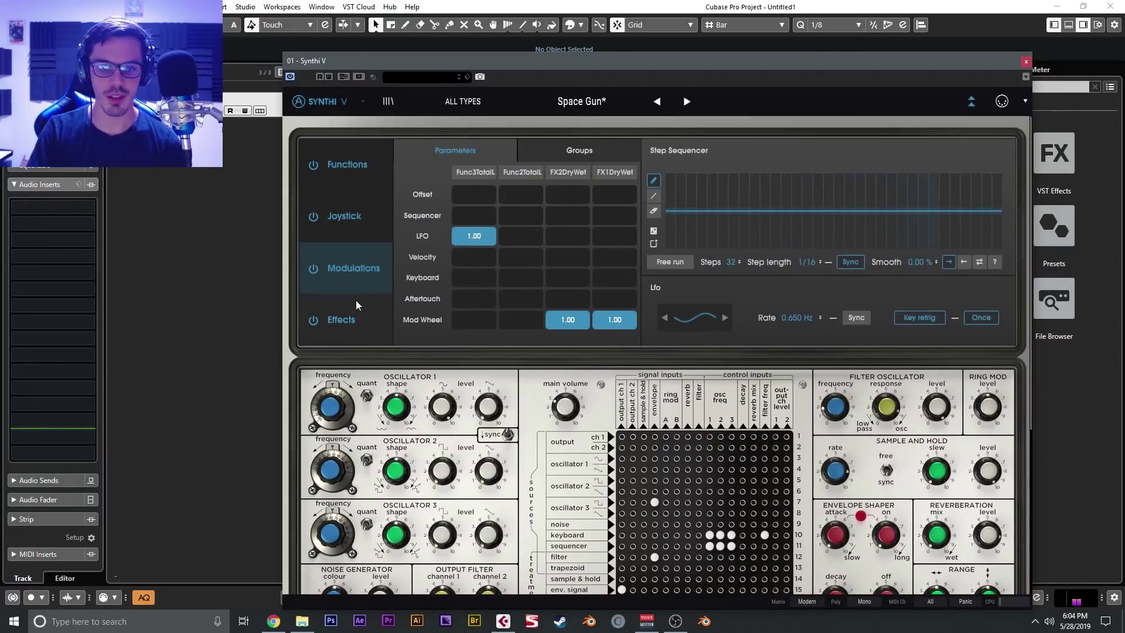
left_click(356, 306)
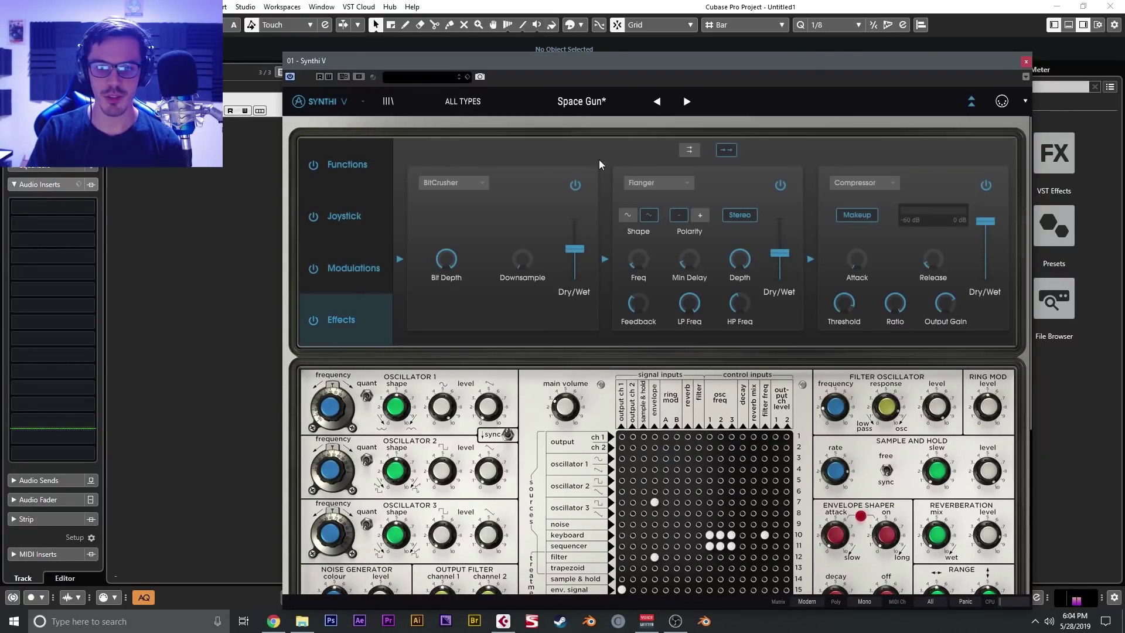
left_click(970, 100)
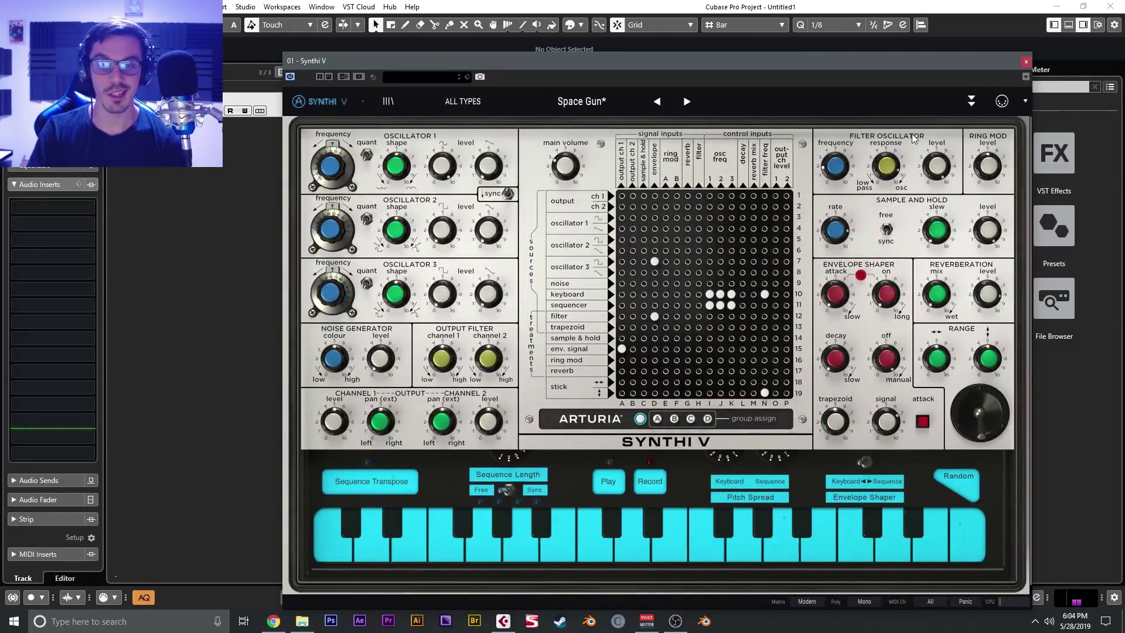
left_click_drag(926, 68, 972, 63)
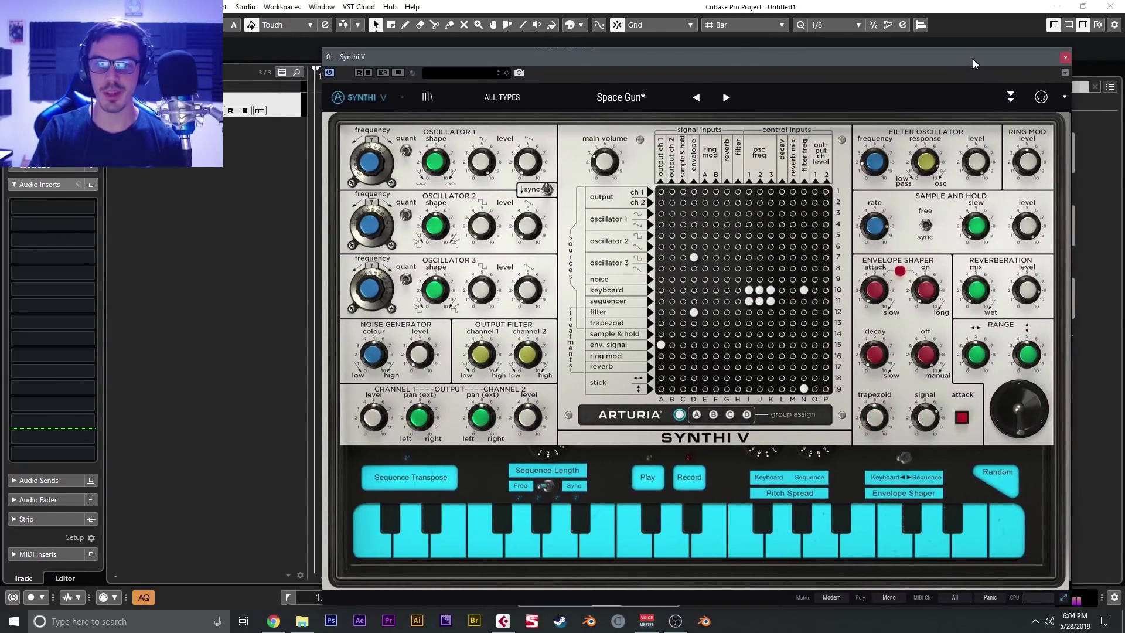
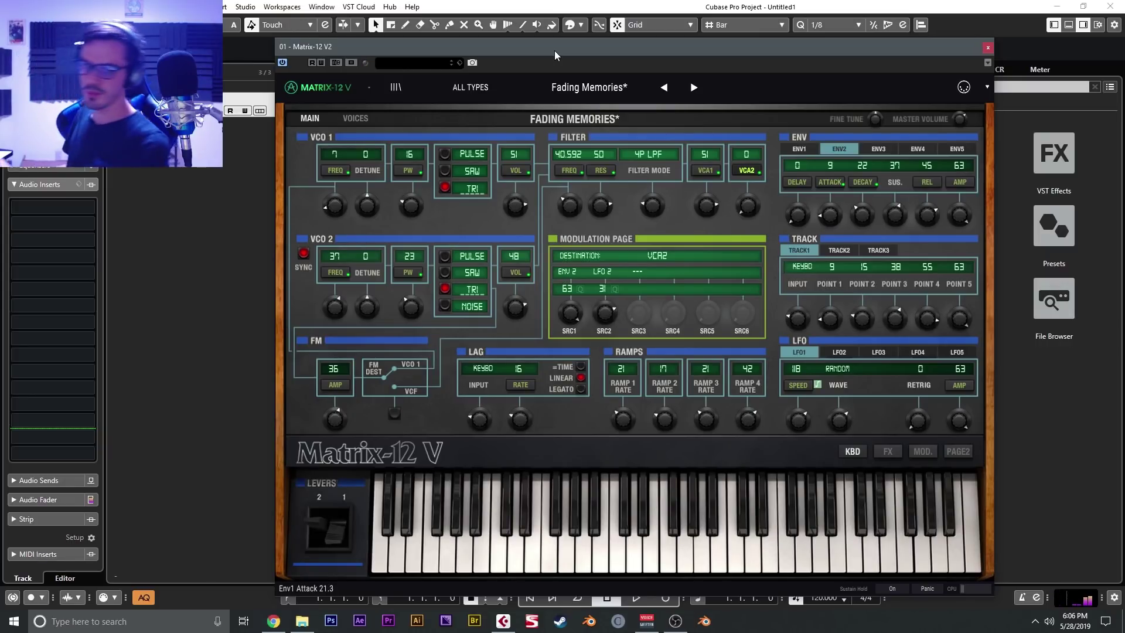
Audition the Not Broken and The M12 Strings presets in Matrix-12 V, and load Syntoys
left_click(609, 78)
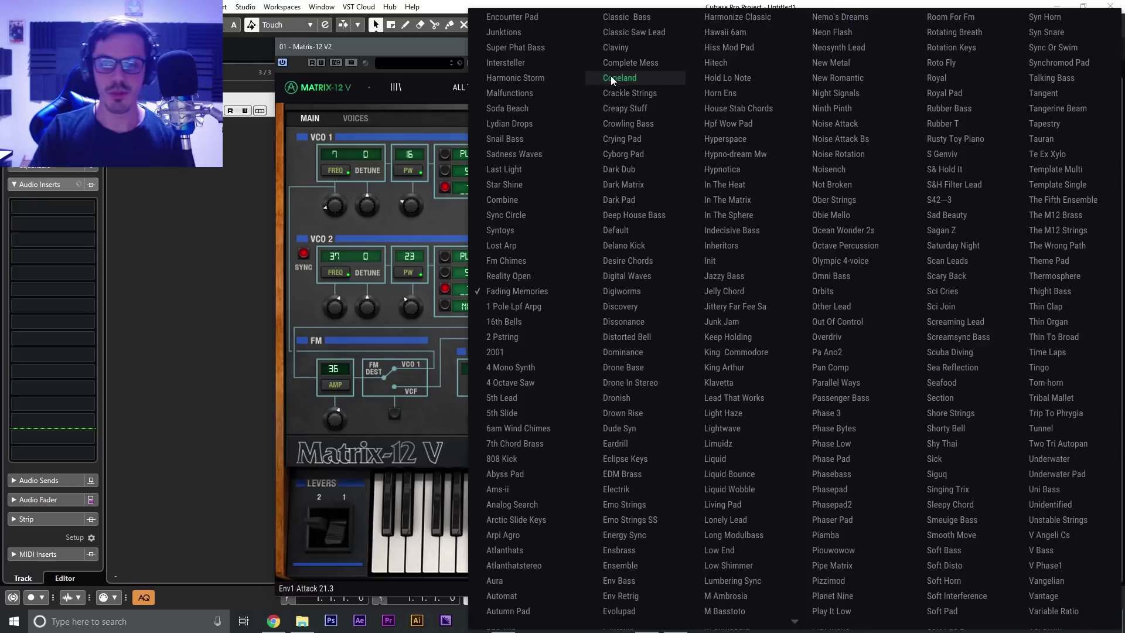
left_click(832, 186)
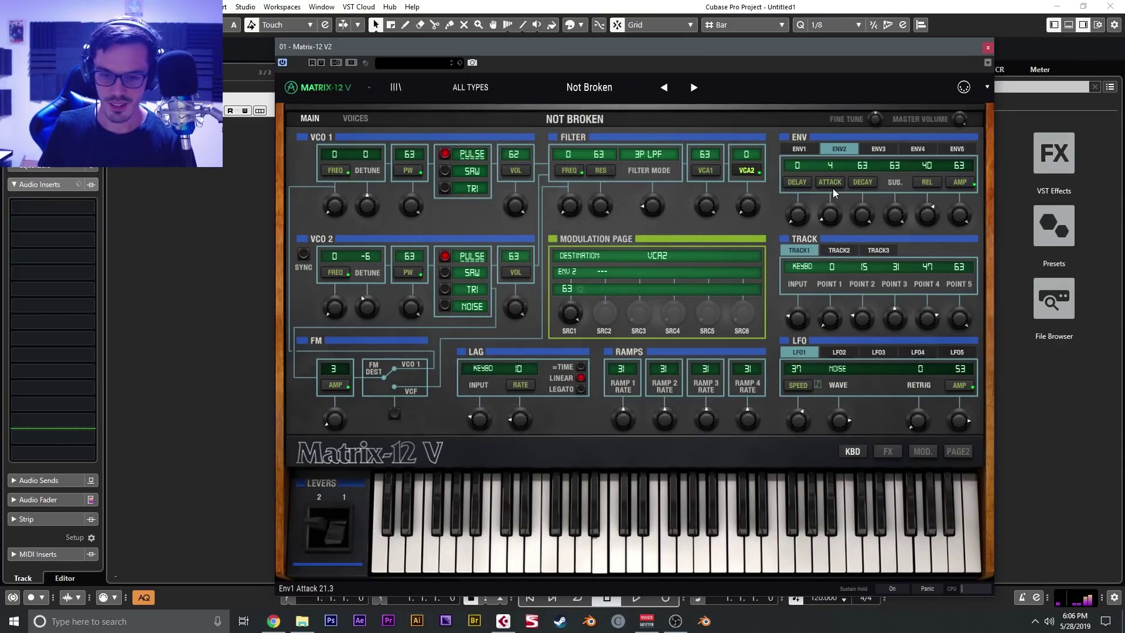
left_click(589, 87)
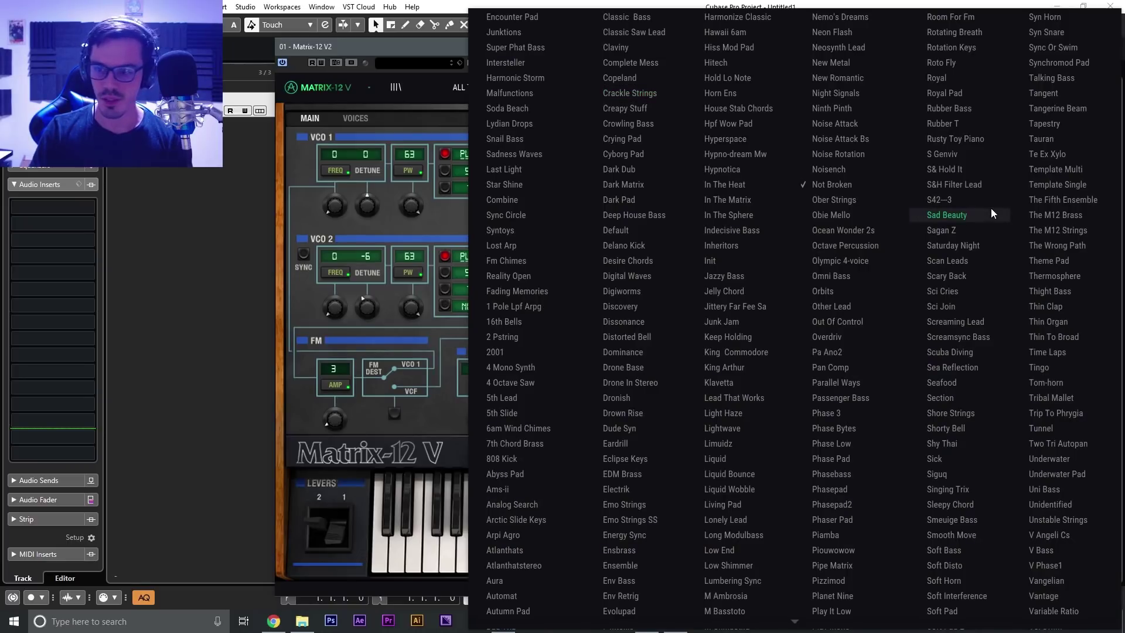
left_click(1082, 229)
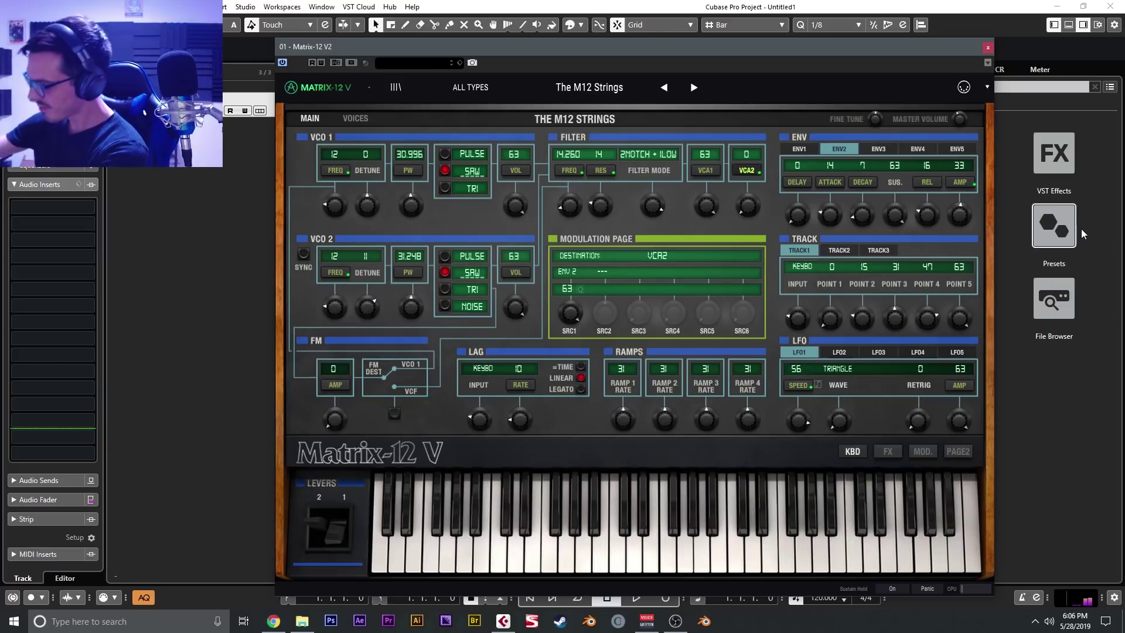
left_click(589, 87)
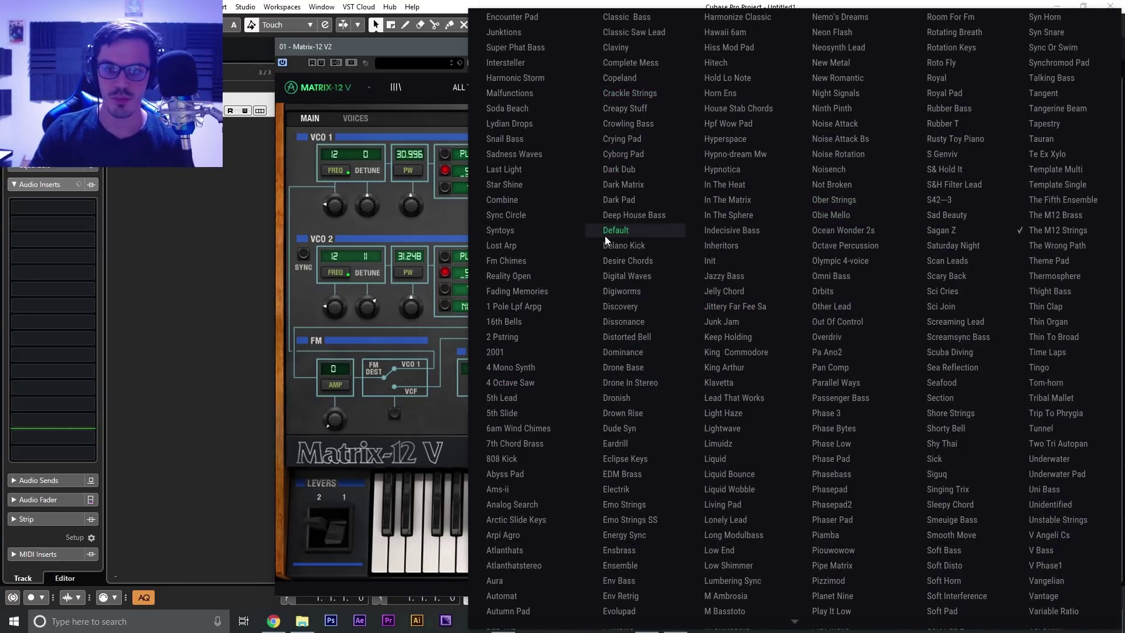
left_click(543, 230)
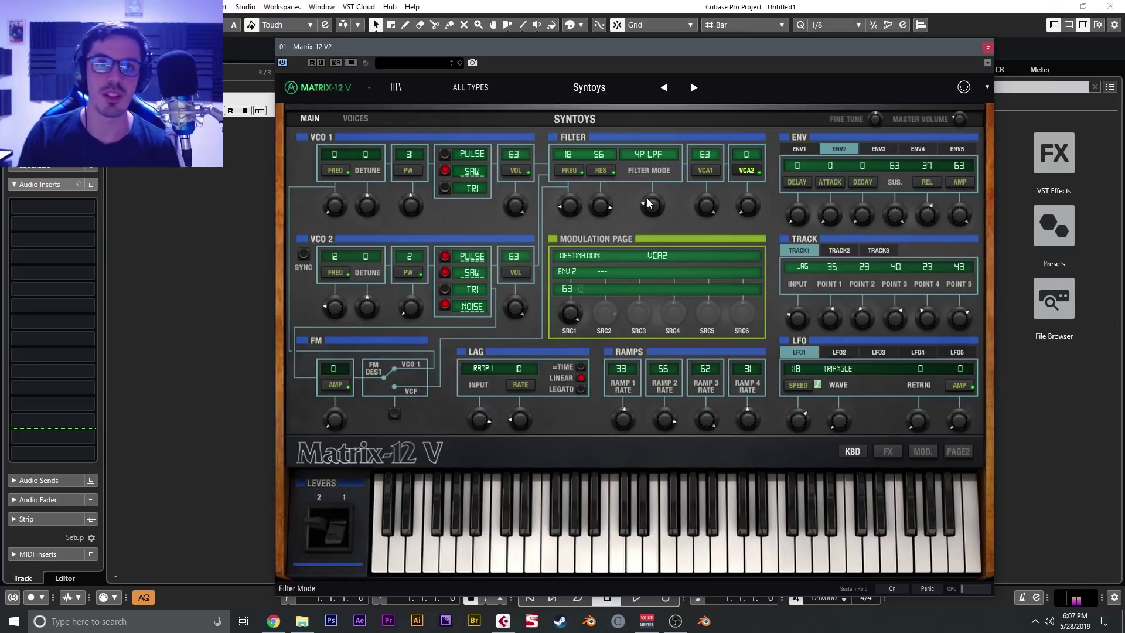
Try the one-pole low-pass filter mode on Syntoys, and switch it to 3Phase+1Low
left_click_drag(648, 213, 648, 241)
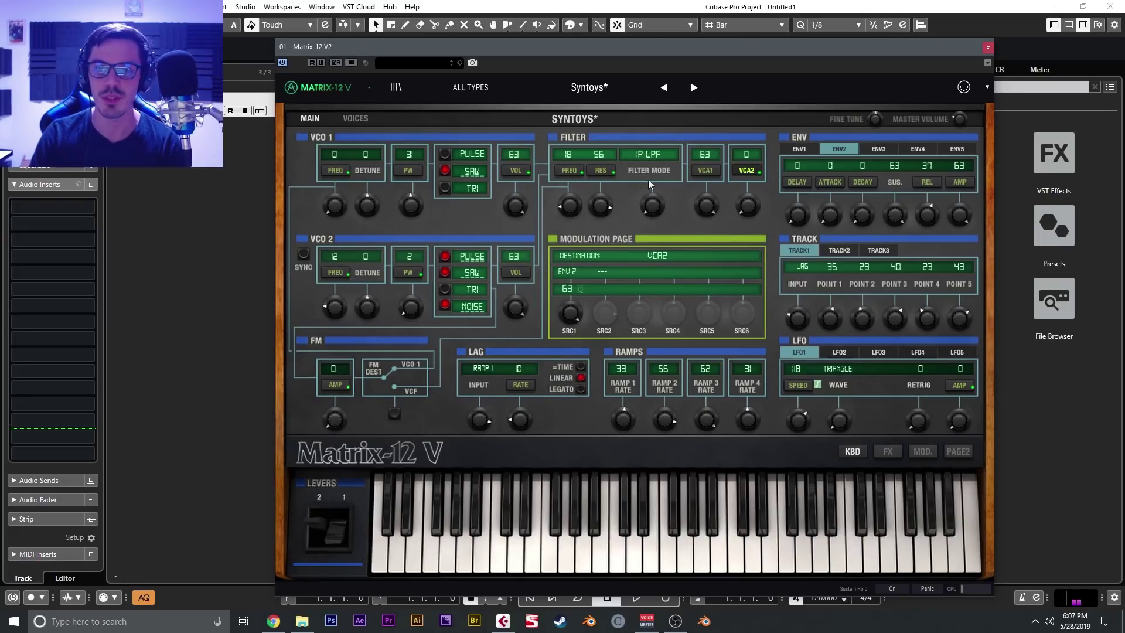
left_click(645, 157)
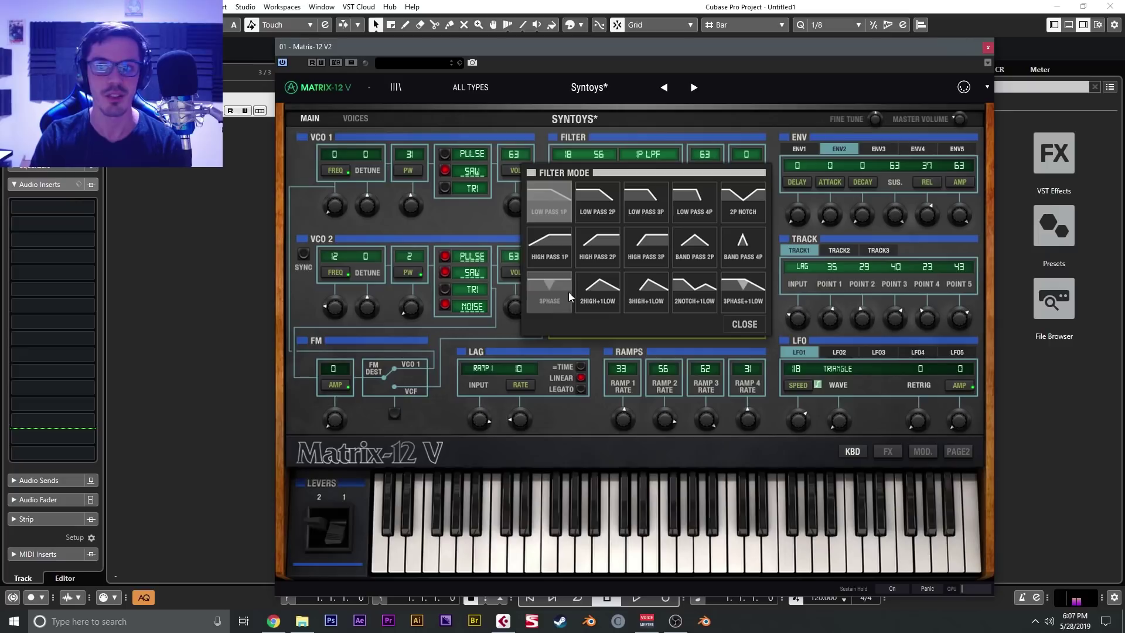
left_click(744, 289)
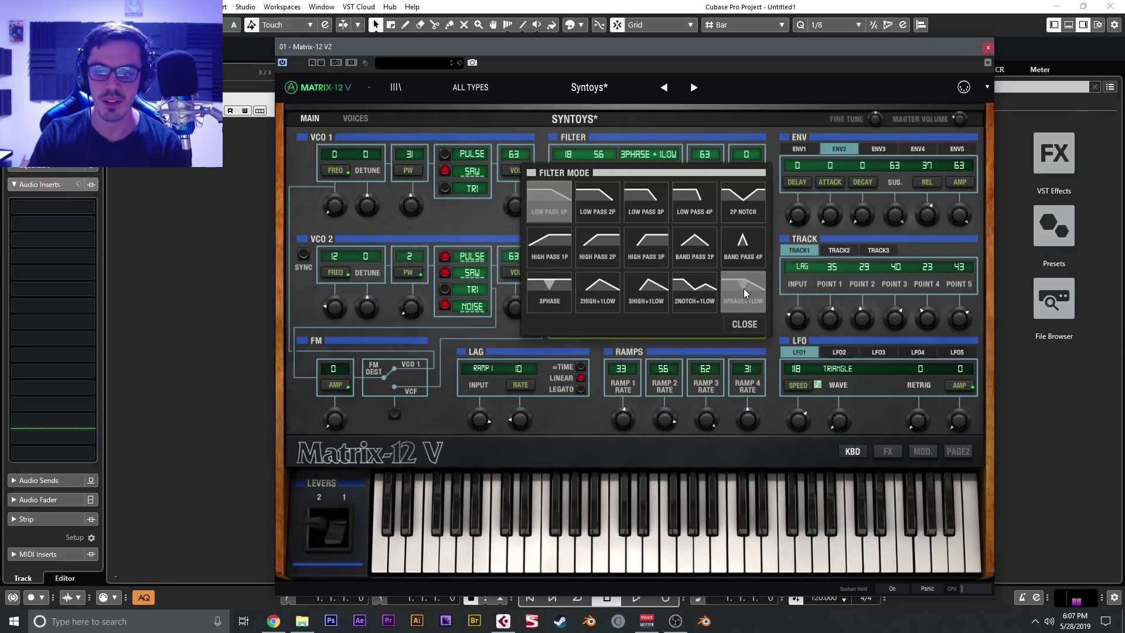
left_click(745, 324)
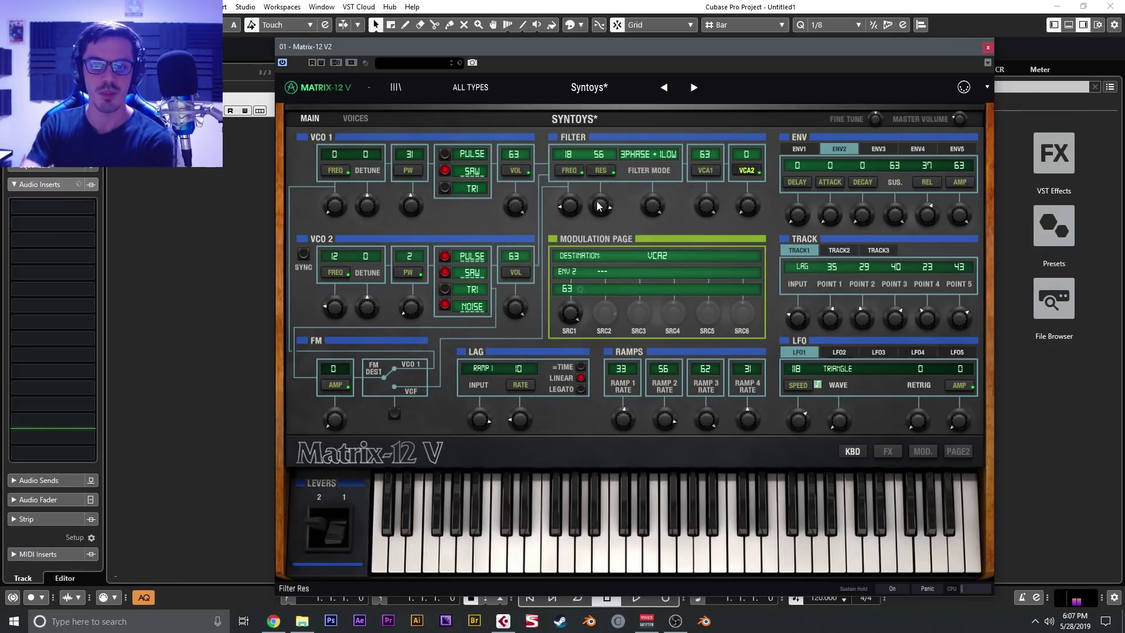
Filter the preset library by the Template type and load the Default preset
left_click(401, 86)
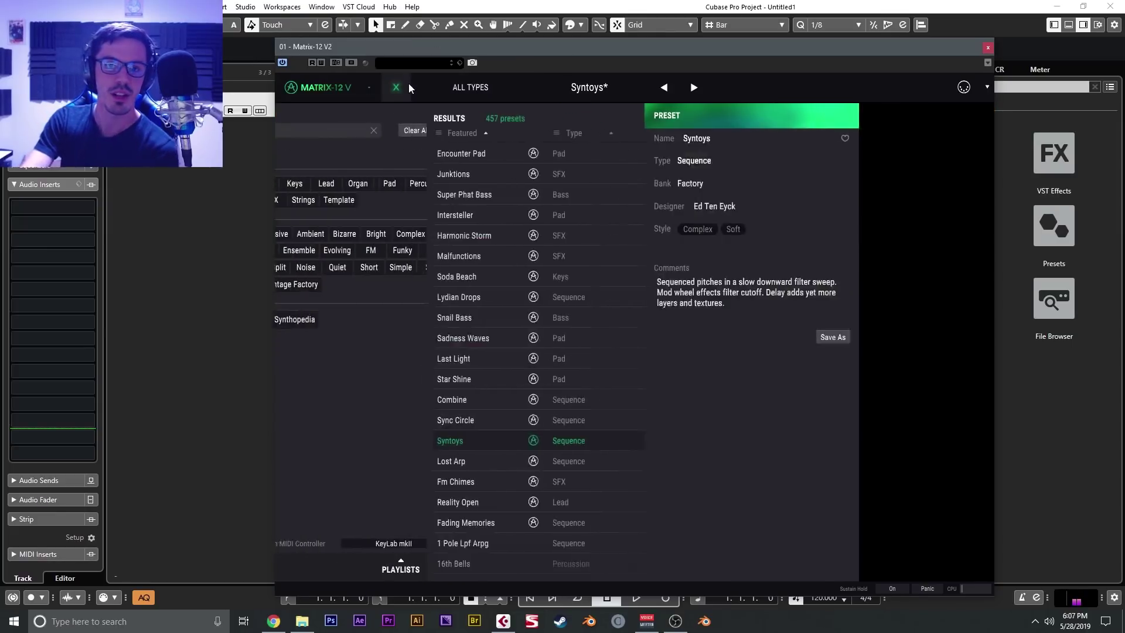
left_click(403, 201)
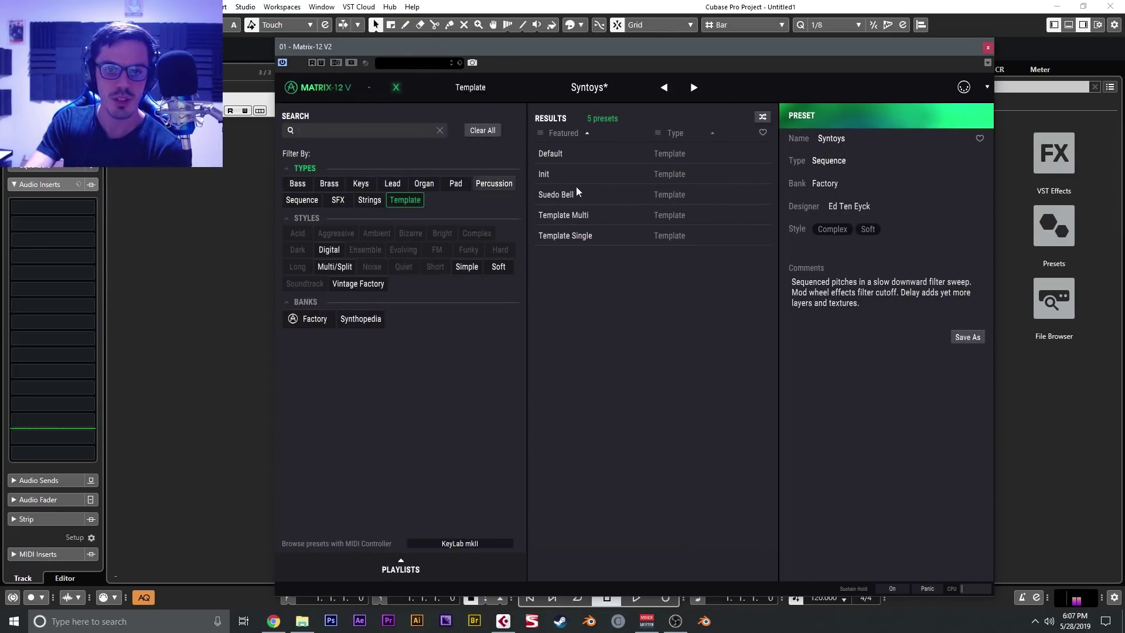
double_click(573, 155)
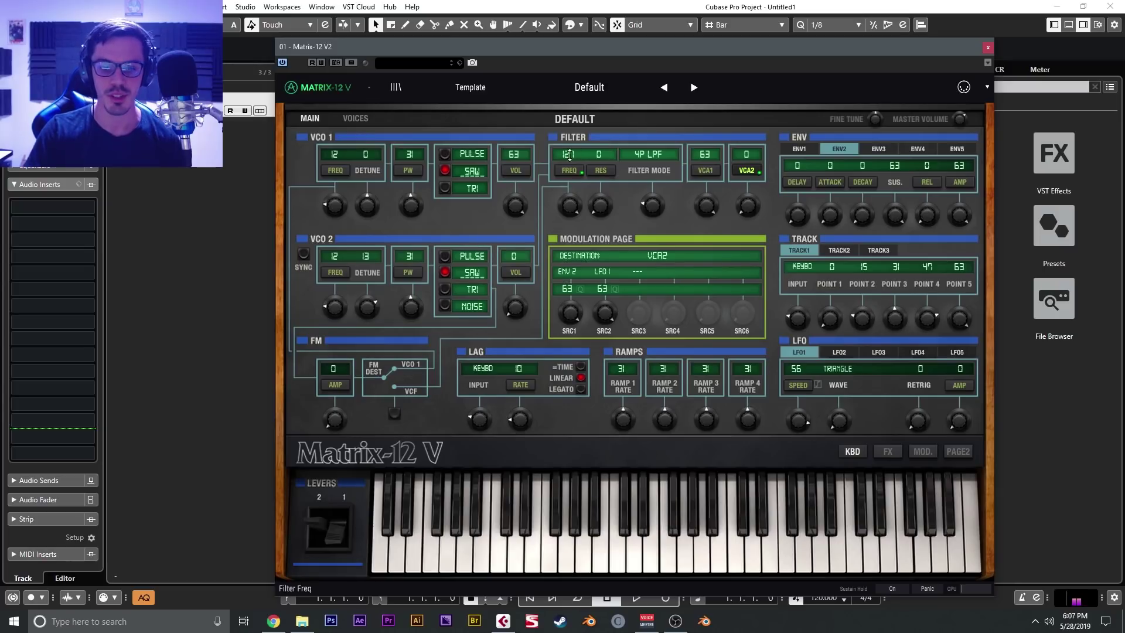
Raise VCO 2's volume to 48 and enable its pulse wave alongside the saw
left_click_drag(464, 47, 476, 55)
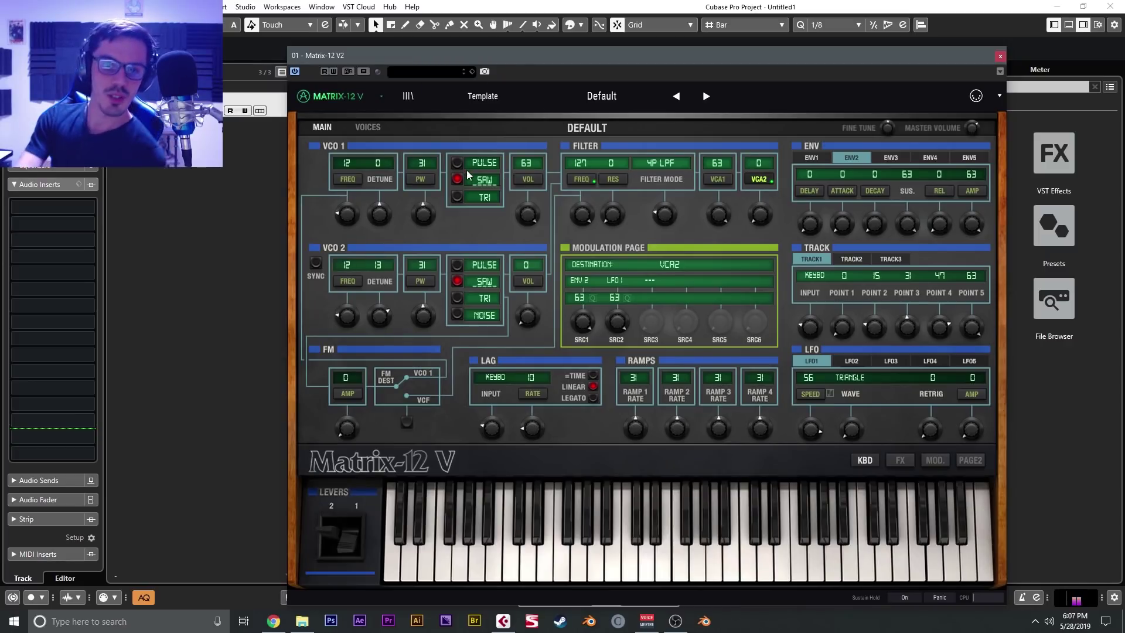
left_click_drag(528, 316, 528, 275)
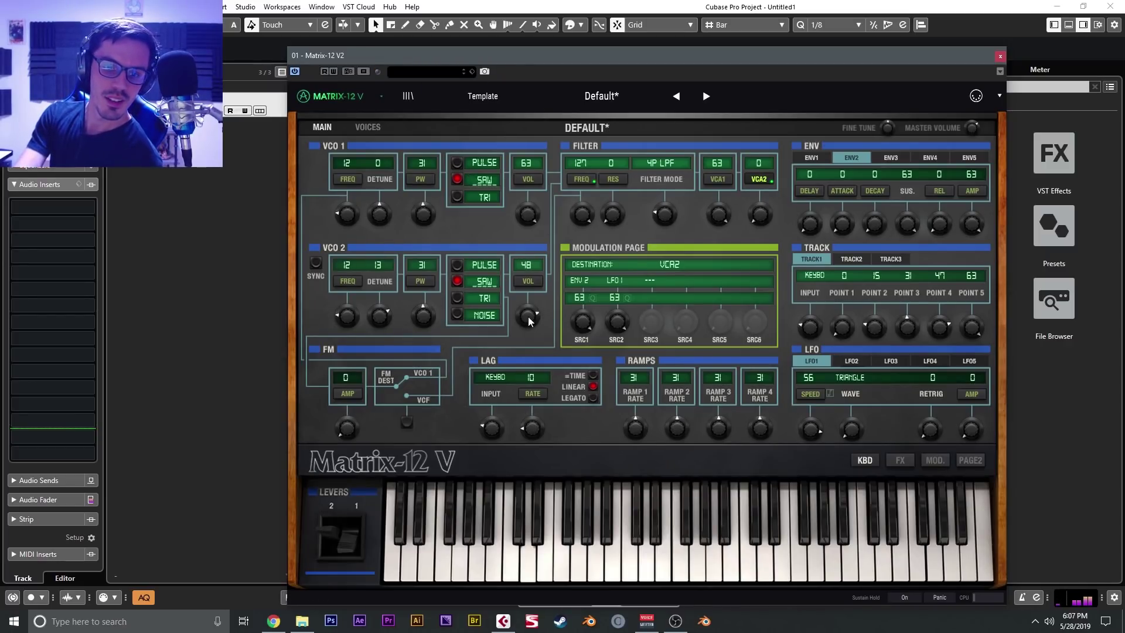
left_click(457, 265)
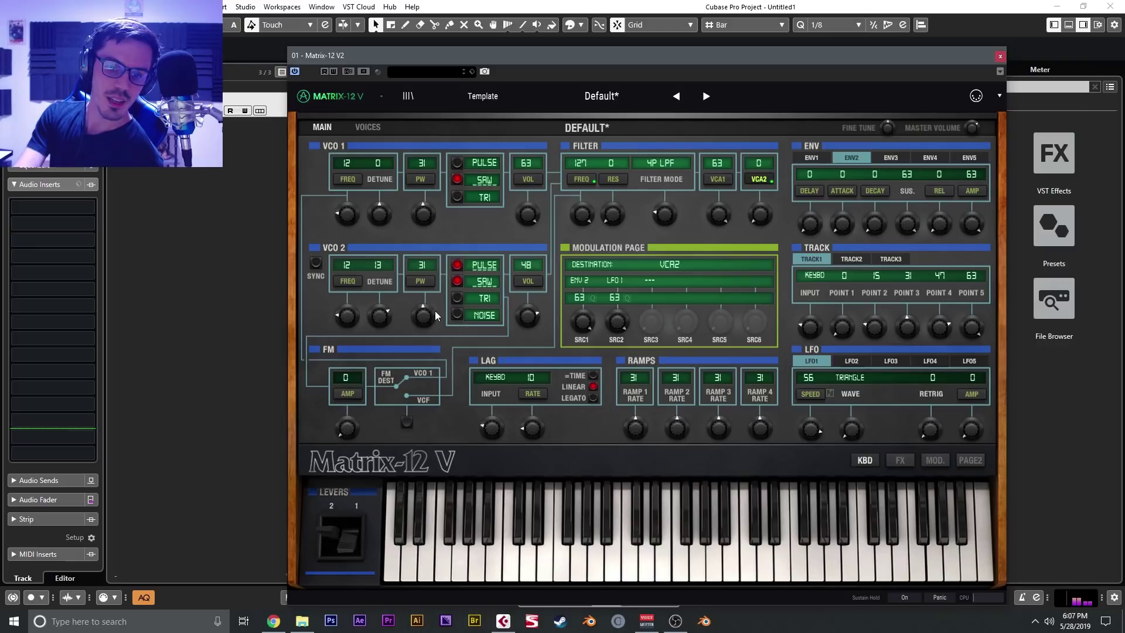
Add LFO 1 as a modulation source for VCO 2's pulse width with an amount of 53
left_click(427, 283)
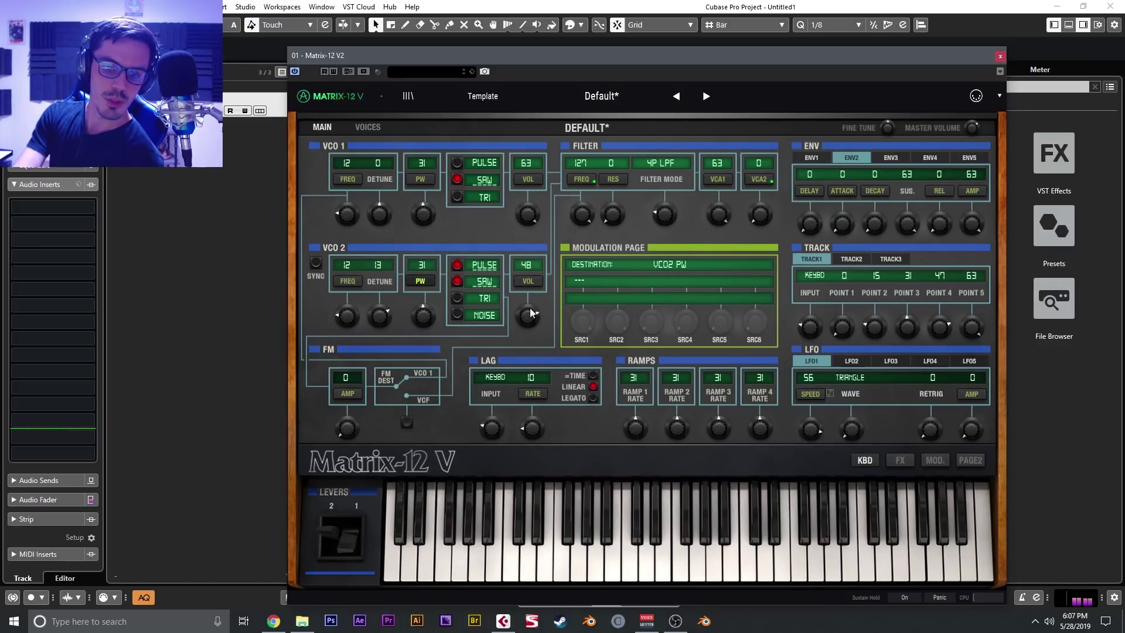
left_click(580, 284)
left_click(552, 387)
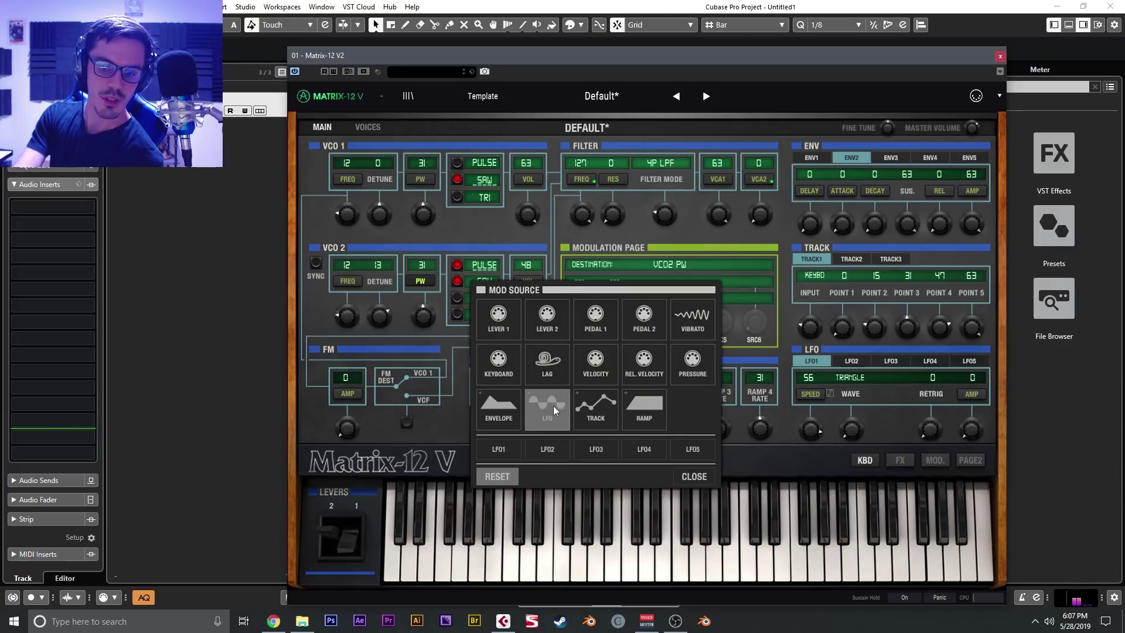
left_click(500, 448)
left_click_drag(582, 321, 583, 272)
Set LFO 1's speed to 16 and amp to 59, and raise VCO 2's volume to 51
left_click_drag(811, 428, 811, 469)
left_click_drag(971, 429, 968, 396)
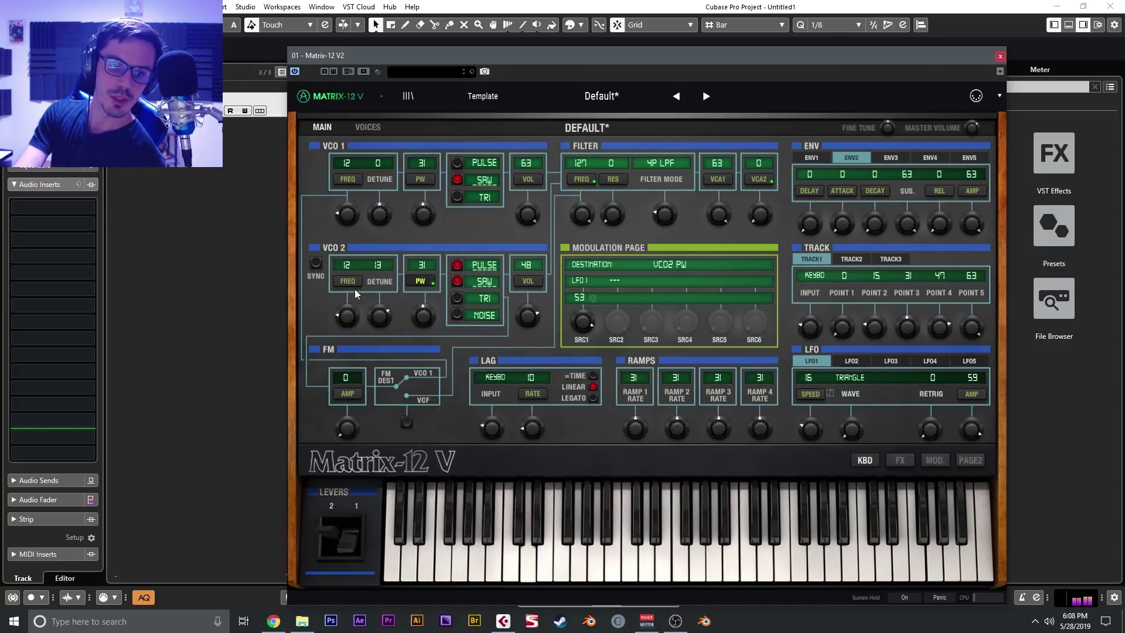
left_click_drag(527, 311, 527, 306)
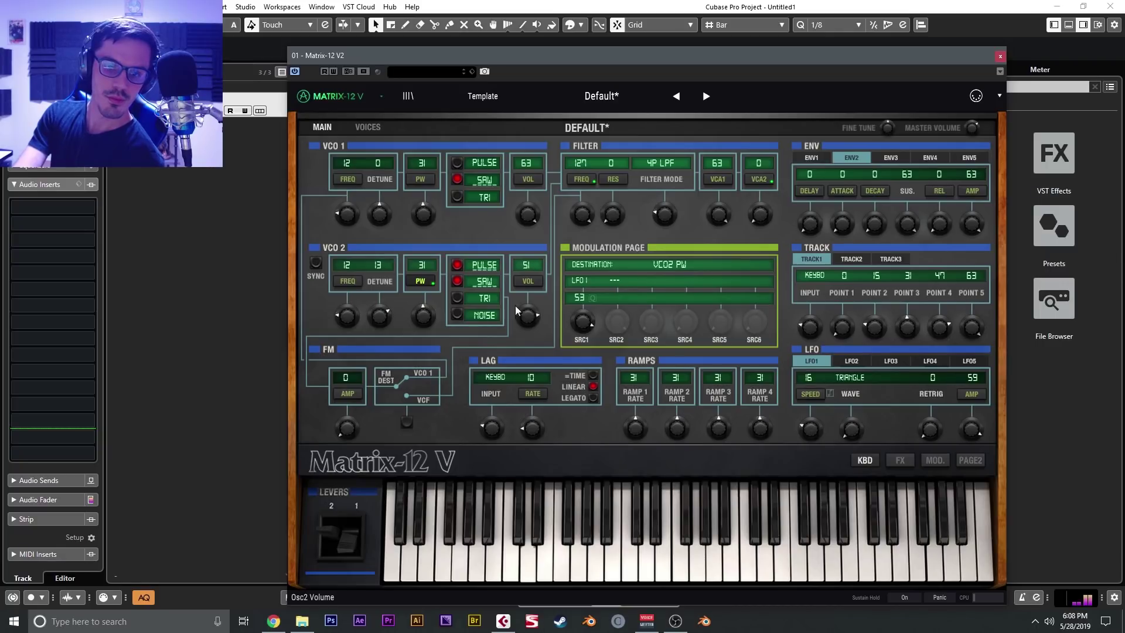
Enable VCO 1's pulse wave and add LFO 2 as a modulation source for its pulse width
left_click(457, 163)
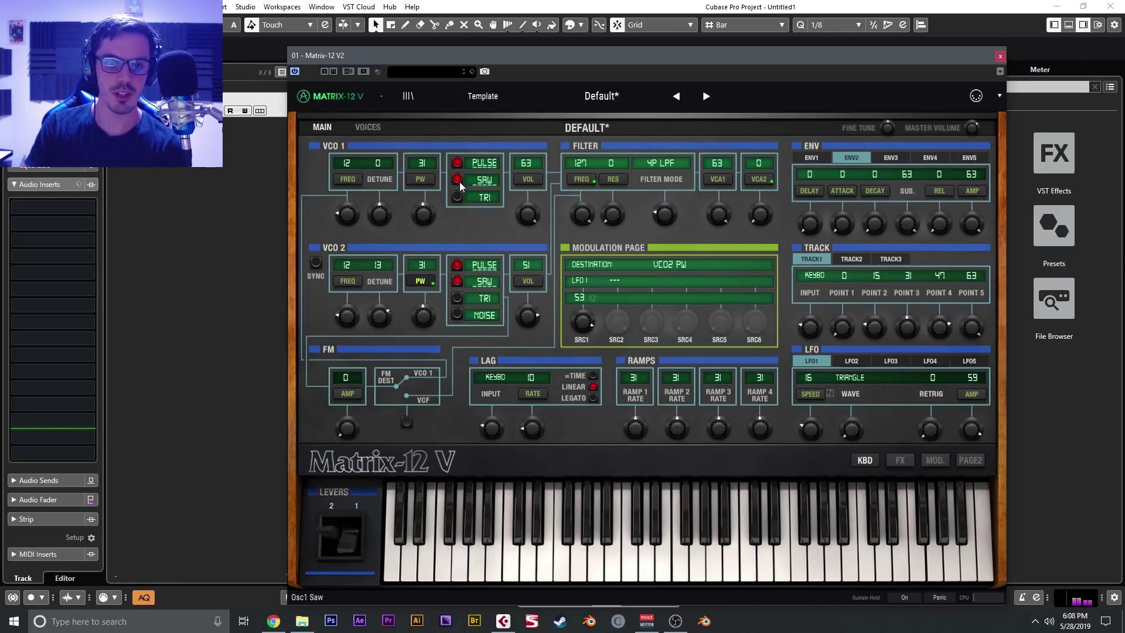
left_click(422, 179)
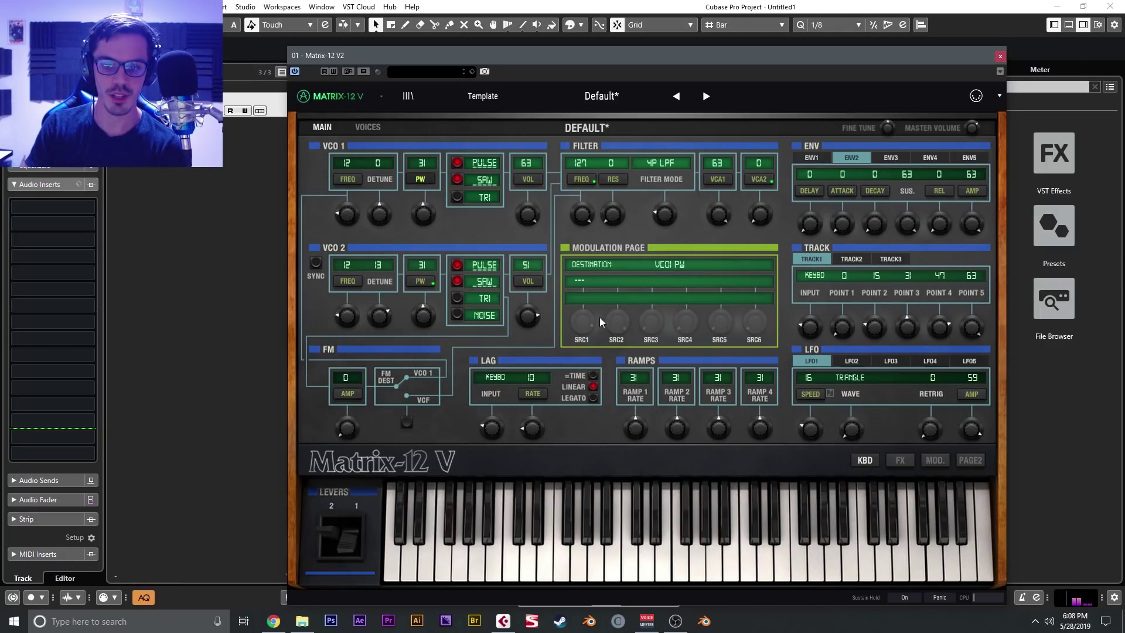
left_click(578, 280)
left_click(564, 404)
left_click(544, 449)
Set LFO 2 to the Up saw waveform with a speed of 16
left_click(853, 362)
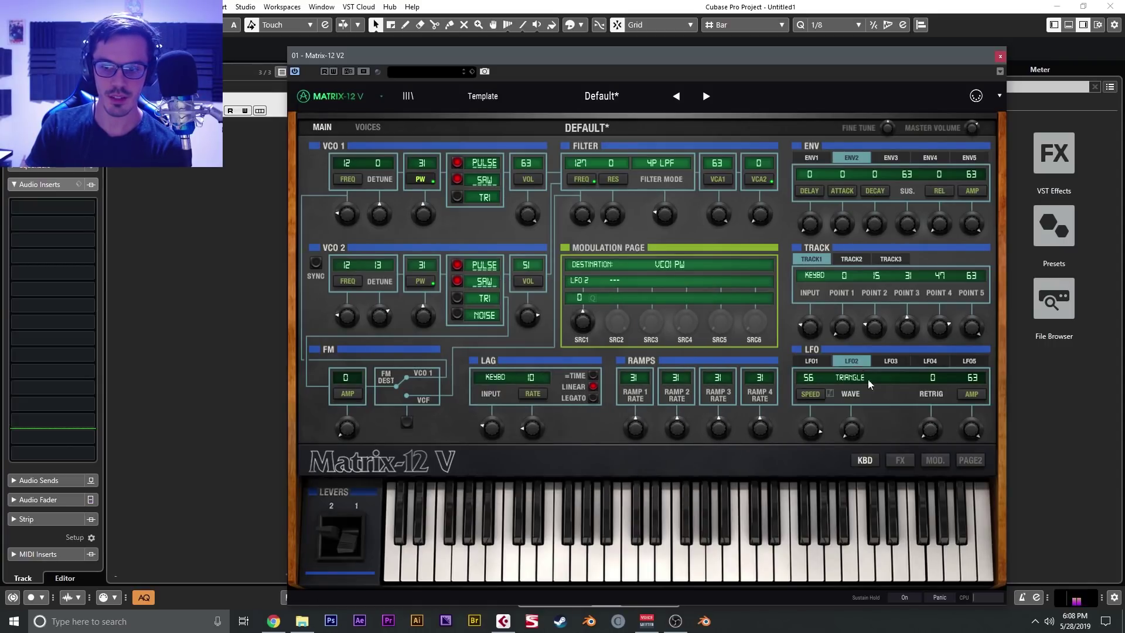
left_click(856, 385)
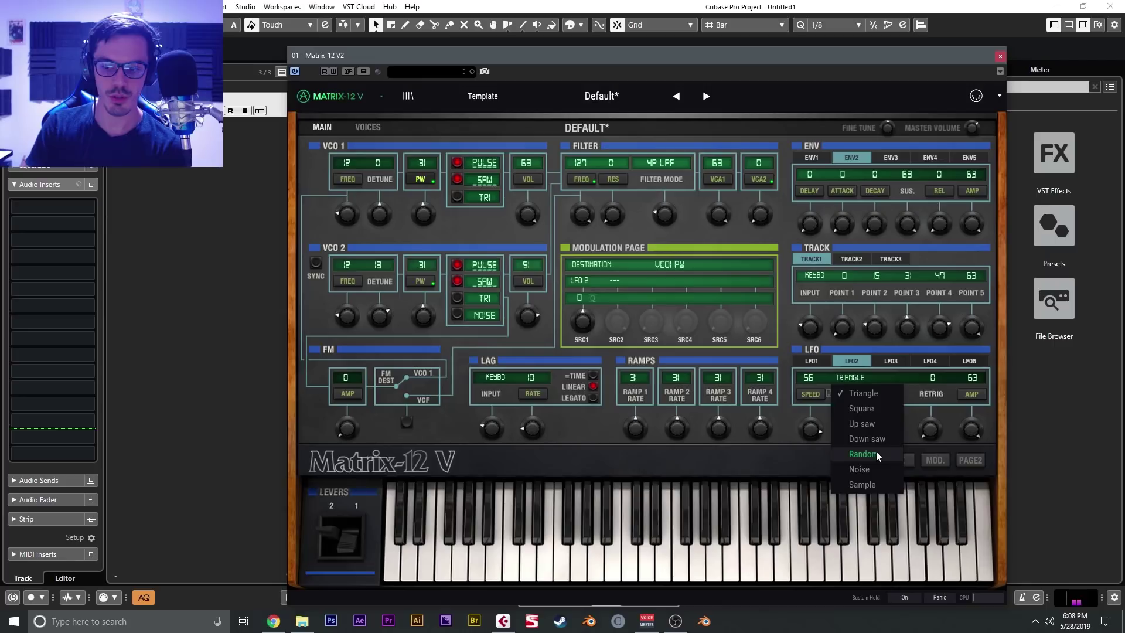
left_click(877, 425)
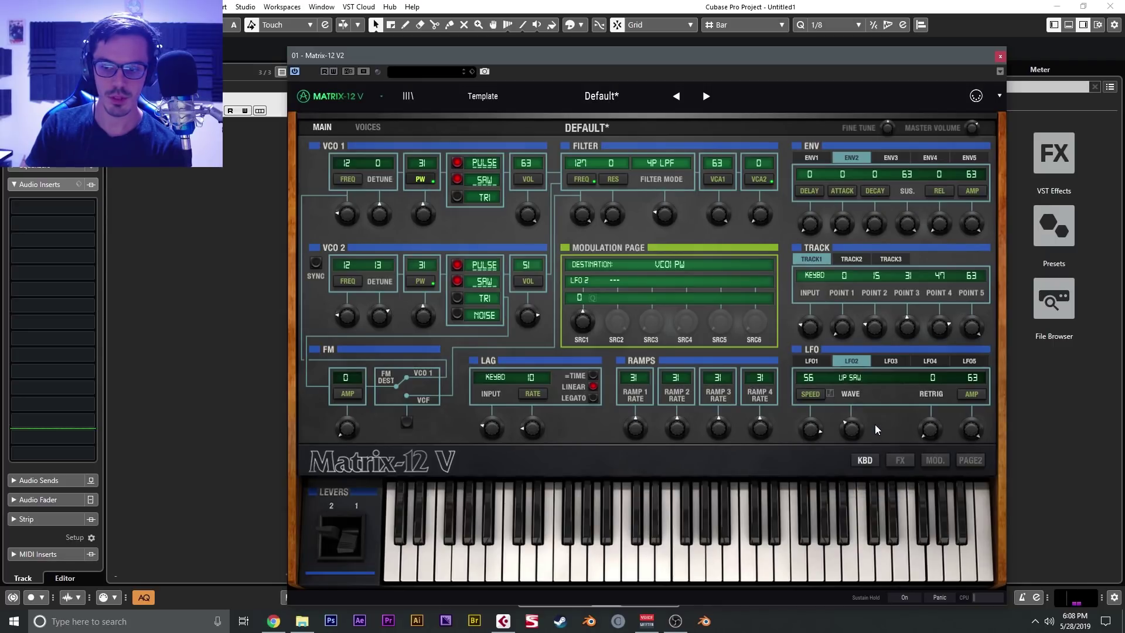
left_click_drag(812, 426, 812, 462)
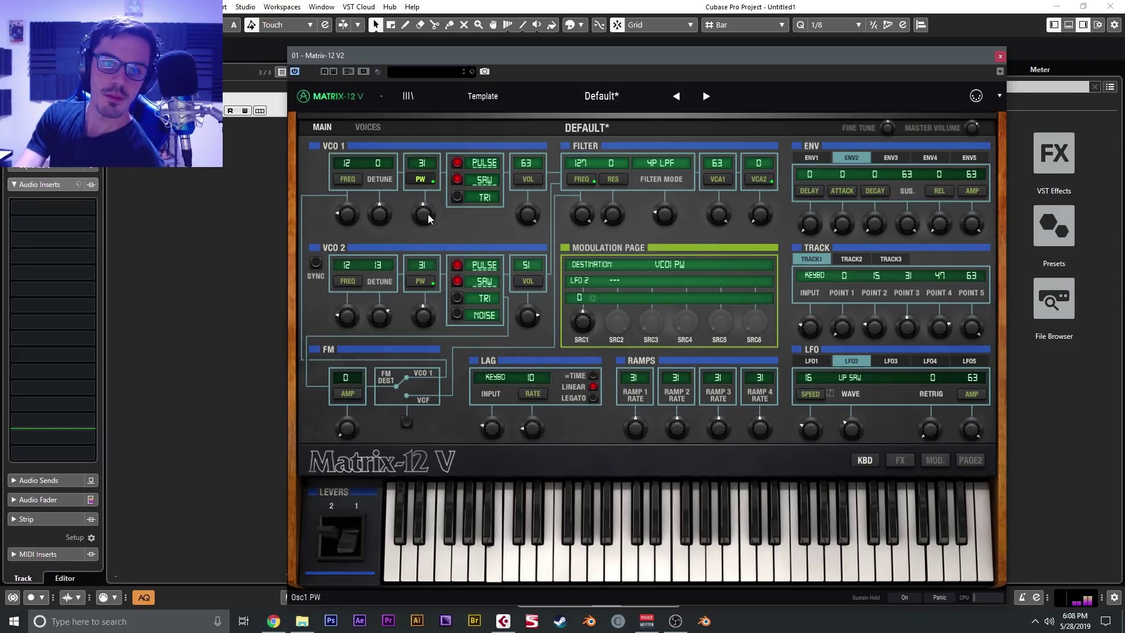
Set VCO 1's pulse width to 51 with an LFO 2 modulation amount of 57, using a Down saw at speed 31
left_click_drag(427, 208, 427, 205)
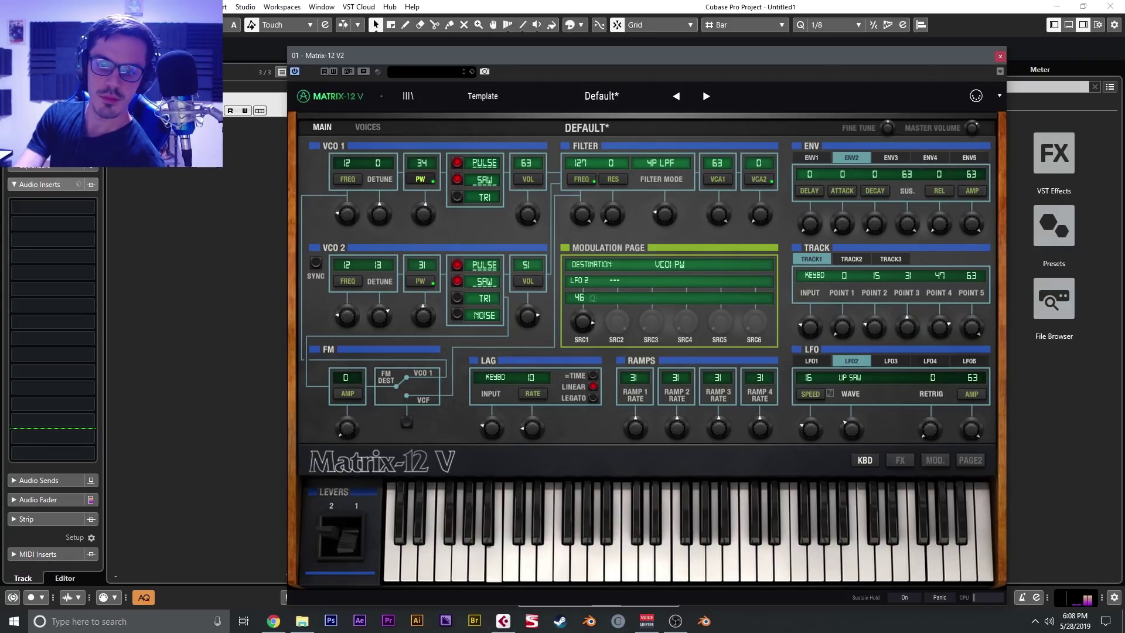
left_click_drag(585, 327, 584, 323)
mouse_move(811, 428)
left_mouse_down()
mouse_move(811, 413)
mouse_move(814, 427)
left_mouse_up()
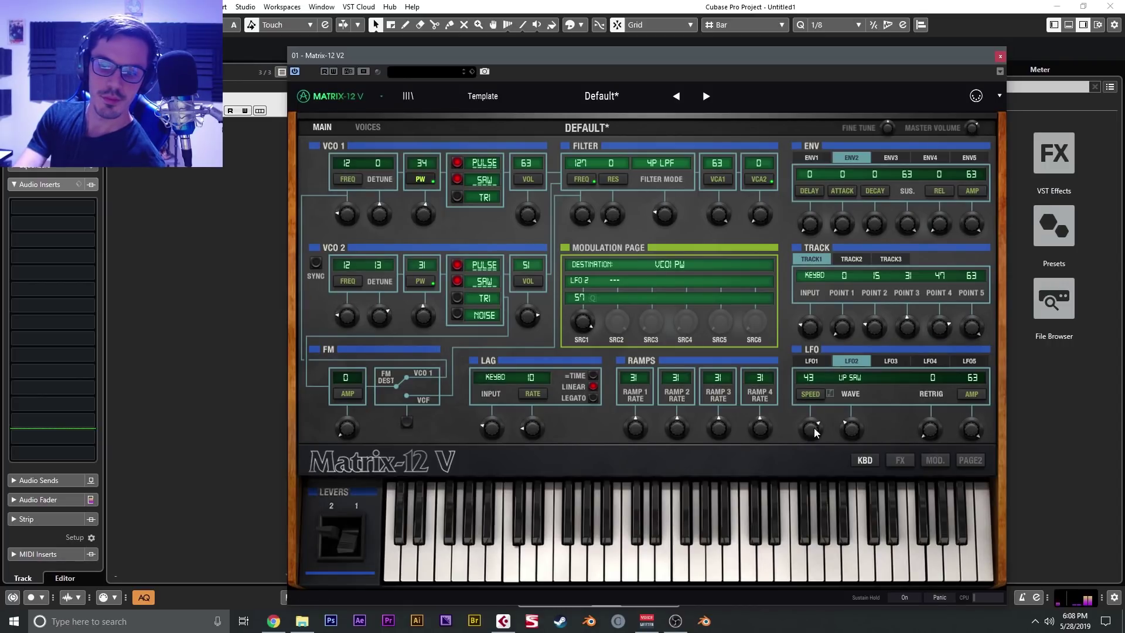
left_click(847, 384)
left_click(868, 435)
mouse_move(810, 428)
left_mouse_down()
mouse_move(812, 437)
mouse_move(812, 423)
left_mouse_up()
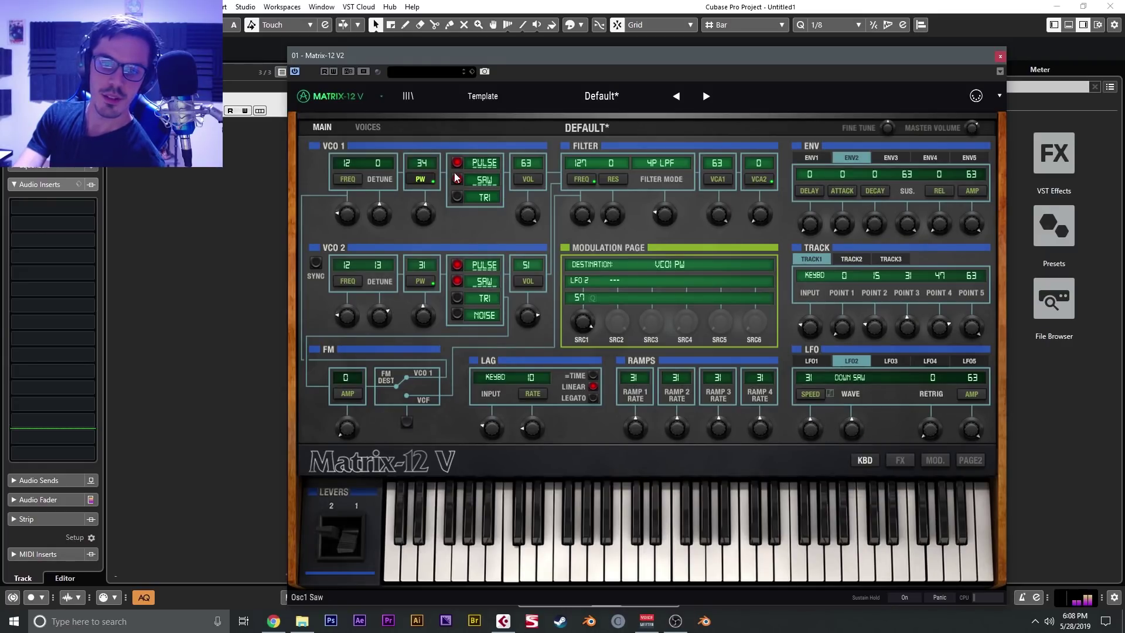
left_click_drag(428, 209, 385, 178)
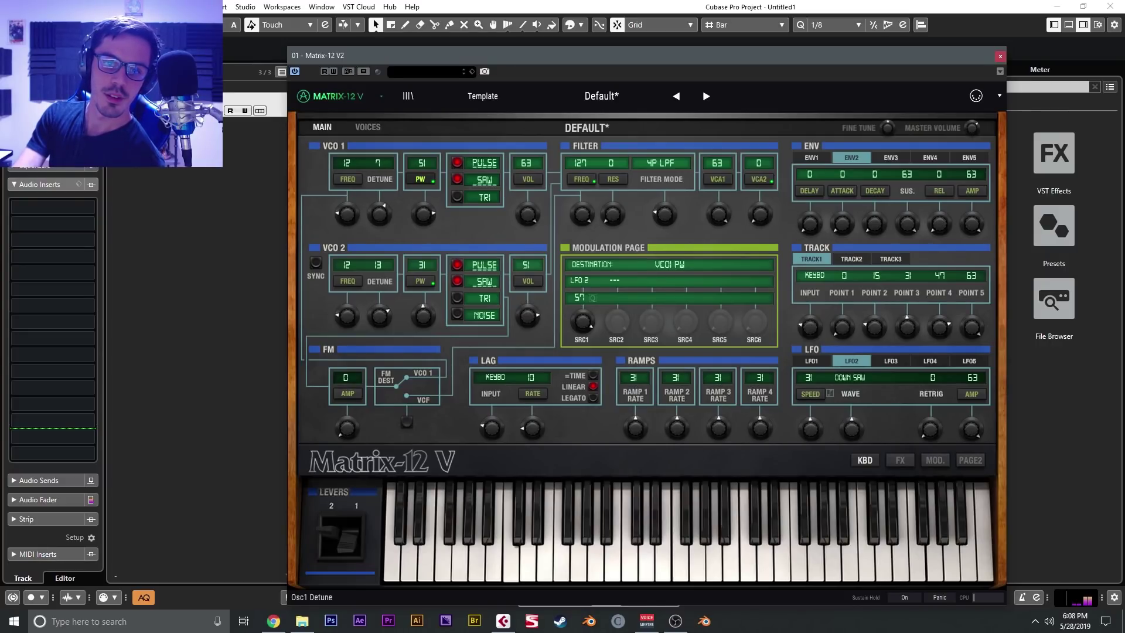
double_click(378, 163)
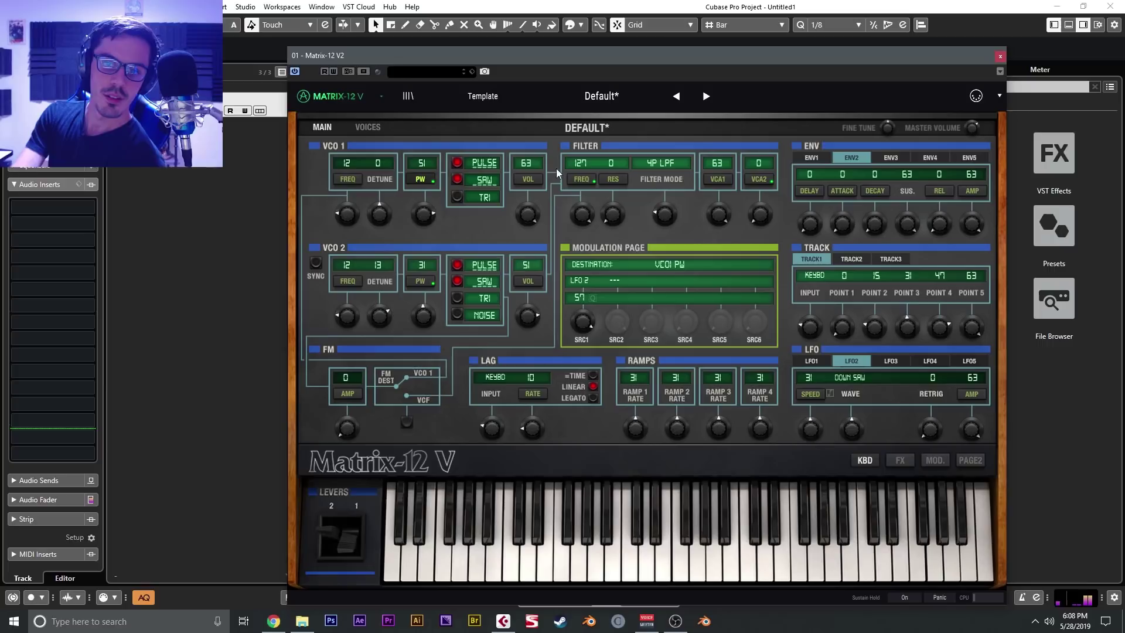
Set the filter mode to 3Phase + 1Low and the filter frequency to 51
left_click_drag(665, 215, 665, 202)
left_click(582, 179)
left_click_drag(589, 219, 588, 281)
mouse_move(835, 225)
left_mouse_down()
mouse_move(835, 193)
mouse_move(843, 223)
left_mouse_up()
mouse_move(591, 220)
left_mouse_down()
mouse_move(591, 185)
mouse_move(583, 223)
left_mouse_up()
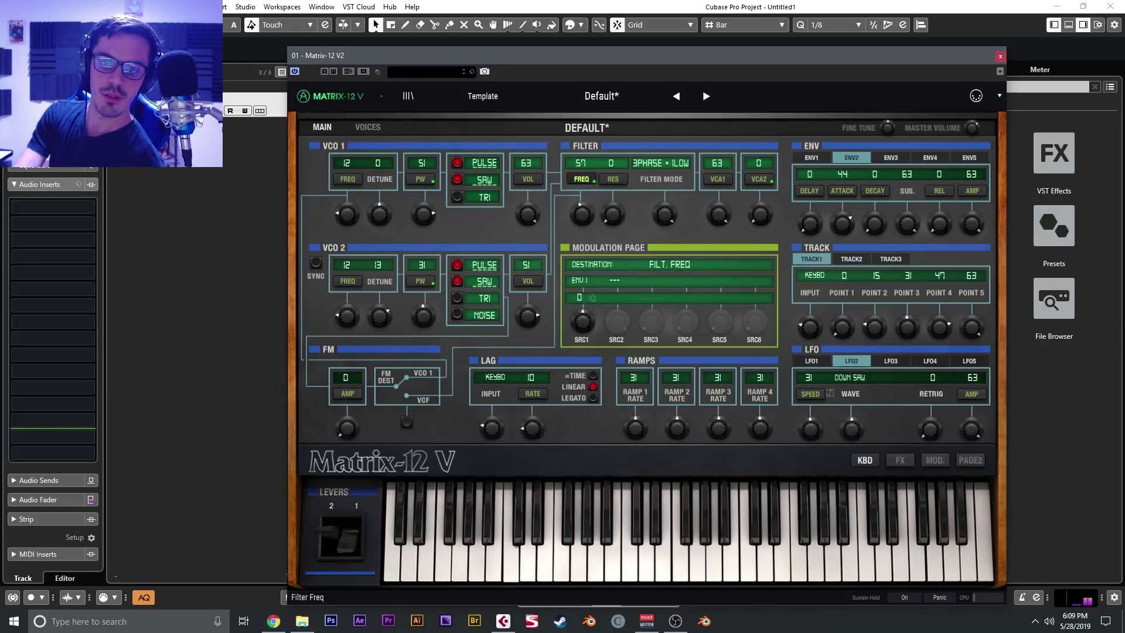
Shape envelope 2 with attack 45, decay 20, sustain 38 and release 25
left_click_drag(923, 228, 902, 263)
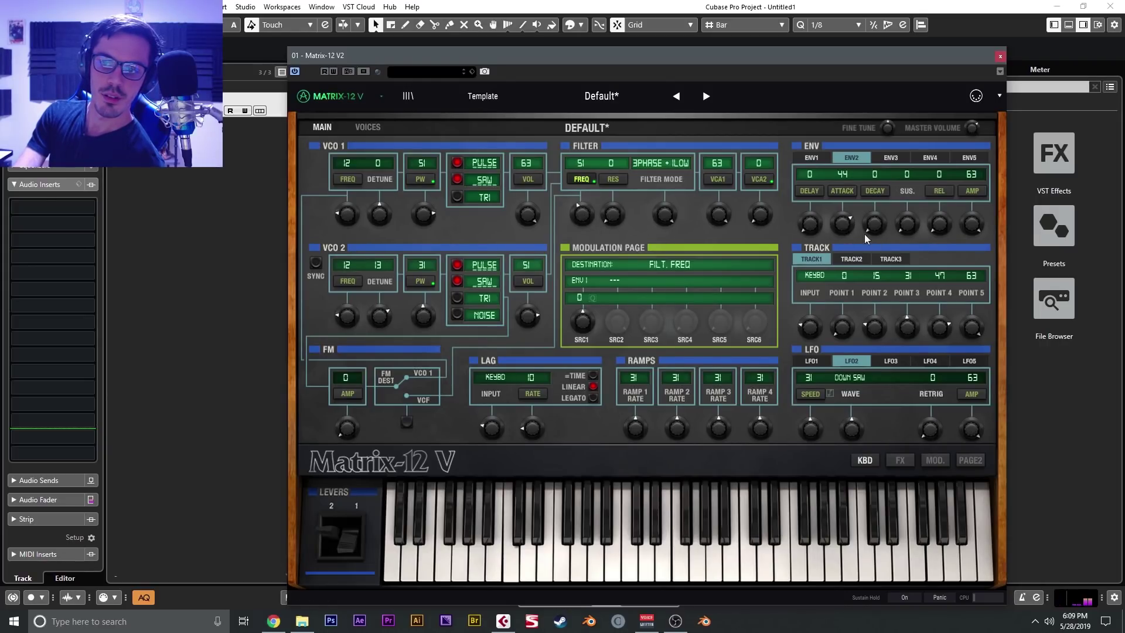
left_click_drag(907, 223, 939, 218)
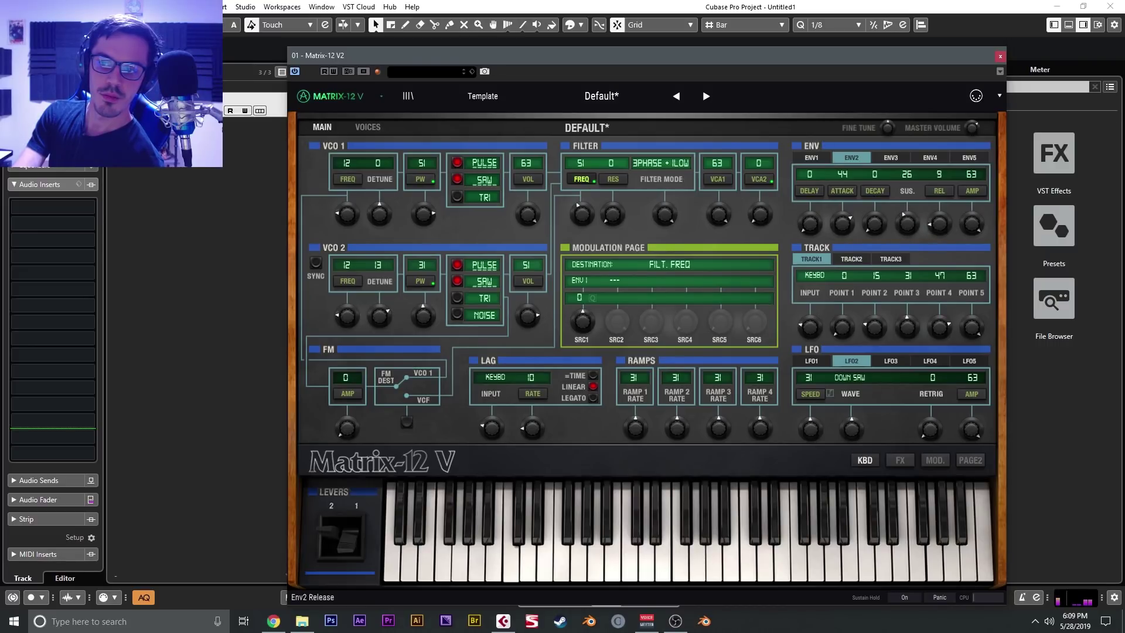
left_click_drag(847, 227, 909, 226)
Raise the filter resonance to 30 and add LFO 3 as its modulation source with an amount of 34
left_click_drag(617, 219, 614, 218)
left_click(606, 179)
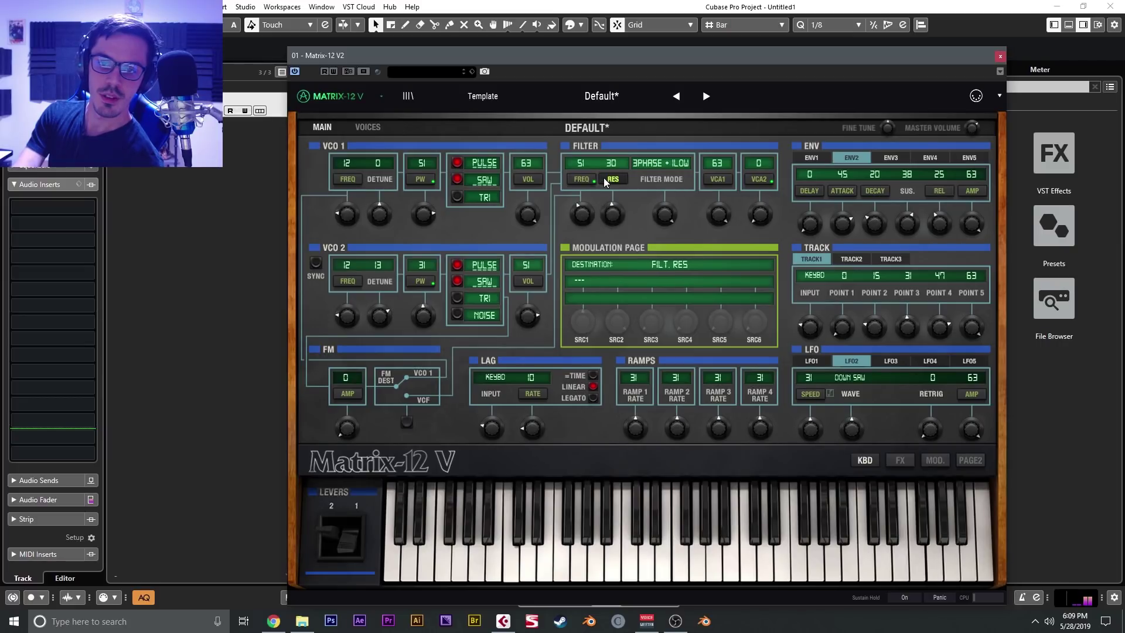
left_click(582, 280)
left_click(547, 404)
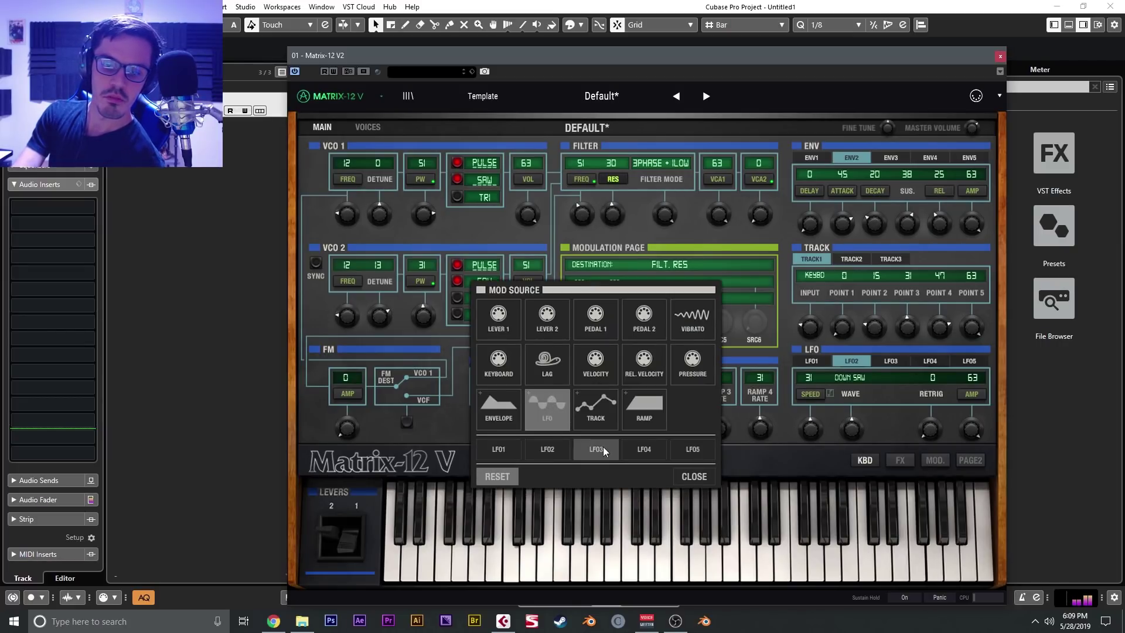
left_click(603, 446)
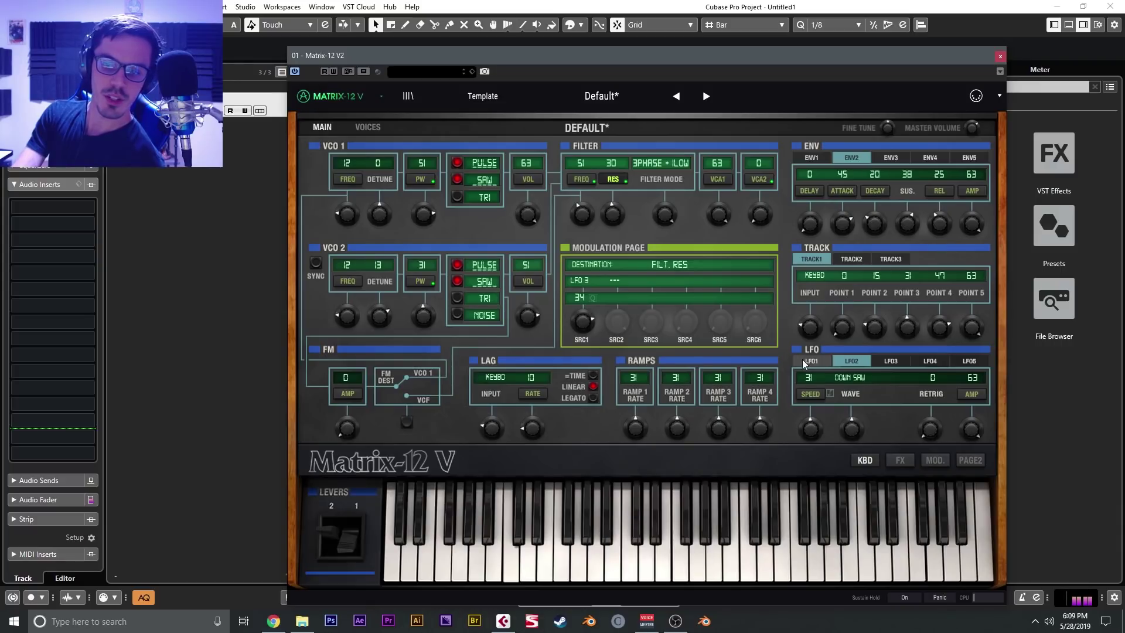
Set LFO 3's speed to 13 and amp to 60, and lower the filter frequency to 20
left_click(888, 361)
left_click(816, 396)
left_click_drag(811, 429, 810, 451)
left_click_drag(970, 430, 971, 439)
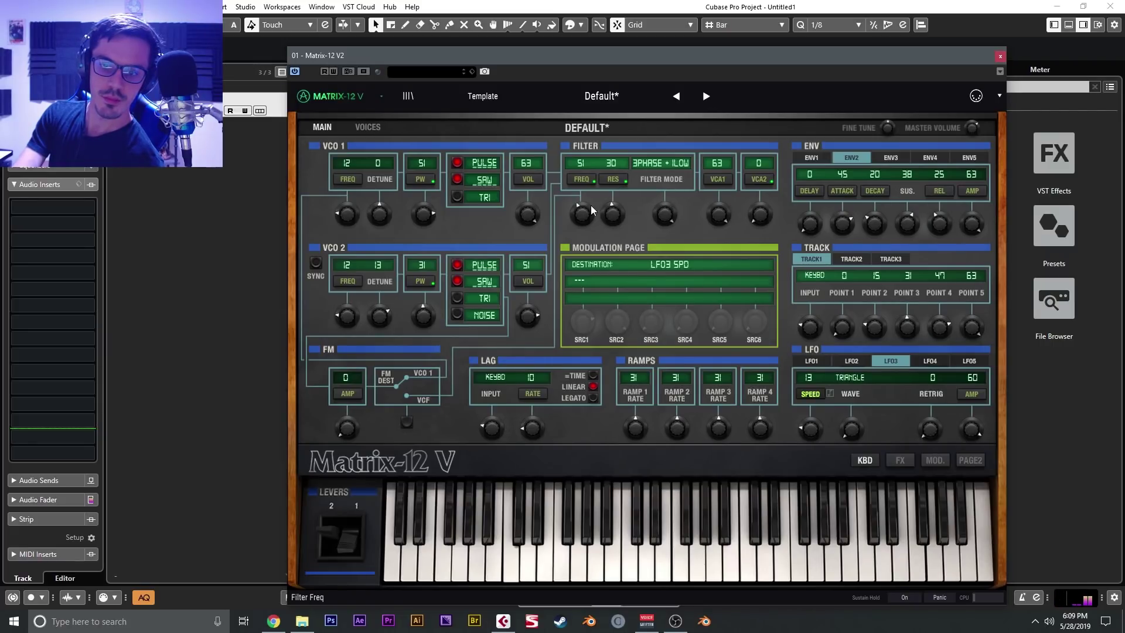
mouse_move(594, 211)
left_mouse_down()
mouse_move(595, 230)
mouse_move(584, 216)
left_mouse_up()
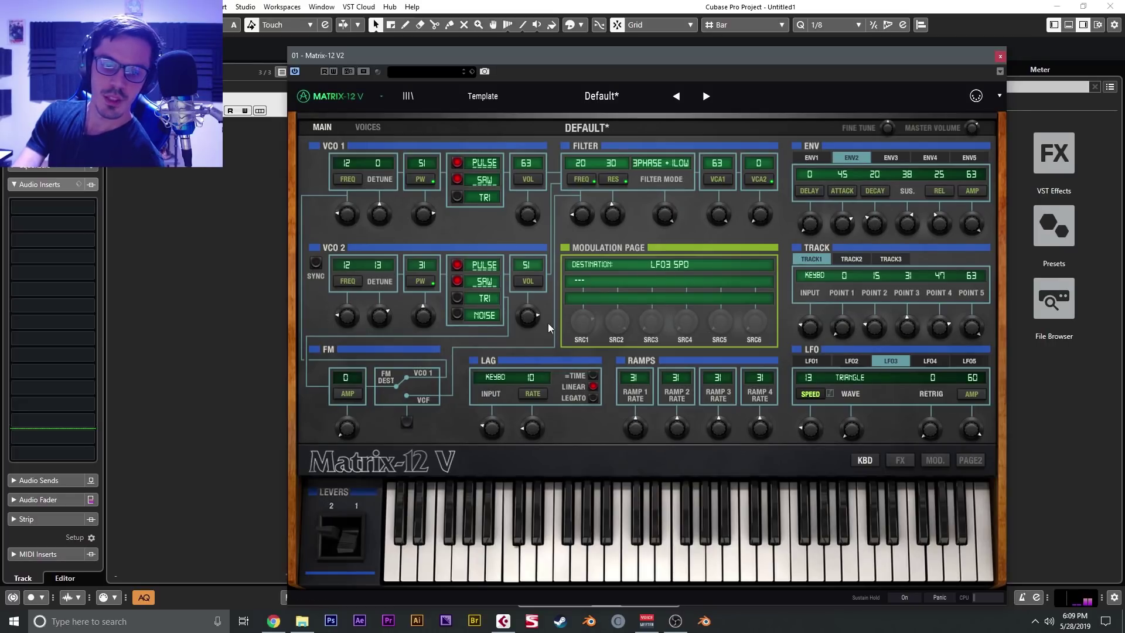
Add Ramp 1 as a modulation source for the FM amp with an amount of 39
left_click(350, 429)
mouse_move(350, 429)
left_mouse_down()
mouse_move(350, 396)
mouse_move(356, 409)
left_mouse_up()
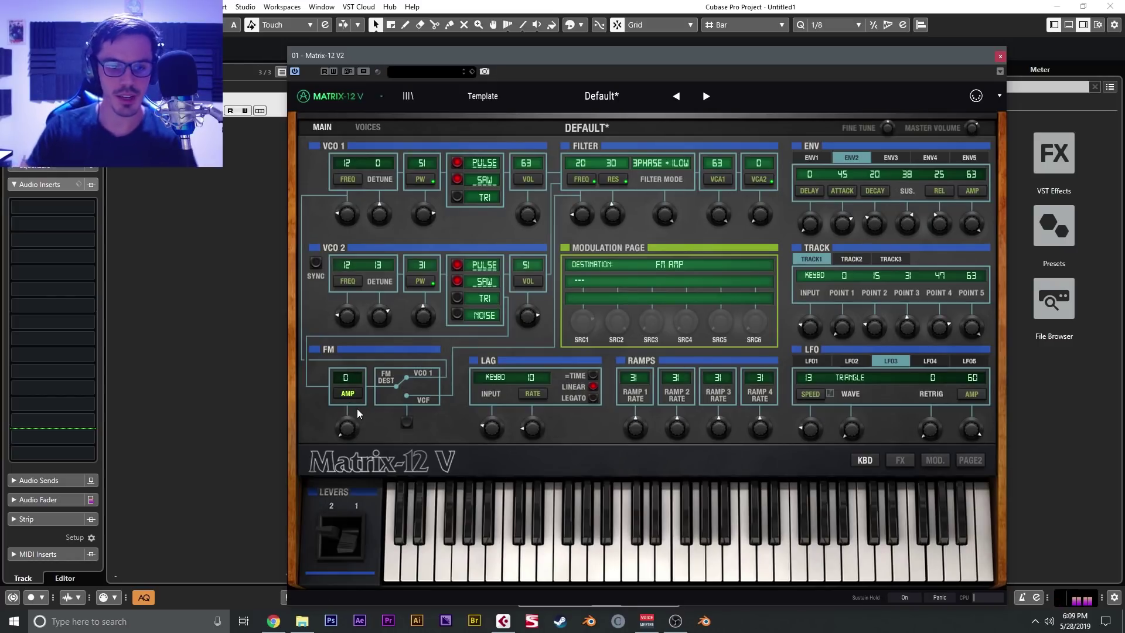
left_click(585, 281)
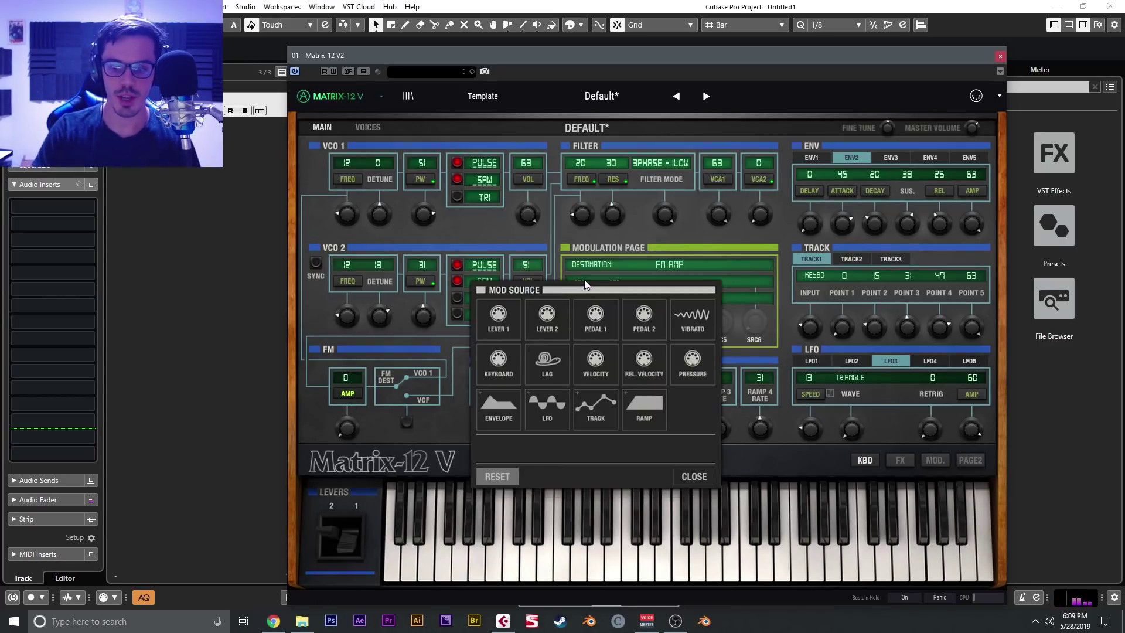
left_click(623, 400)
left_click(501, 451)
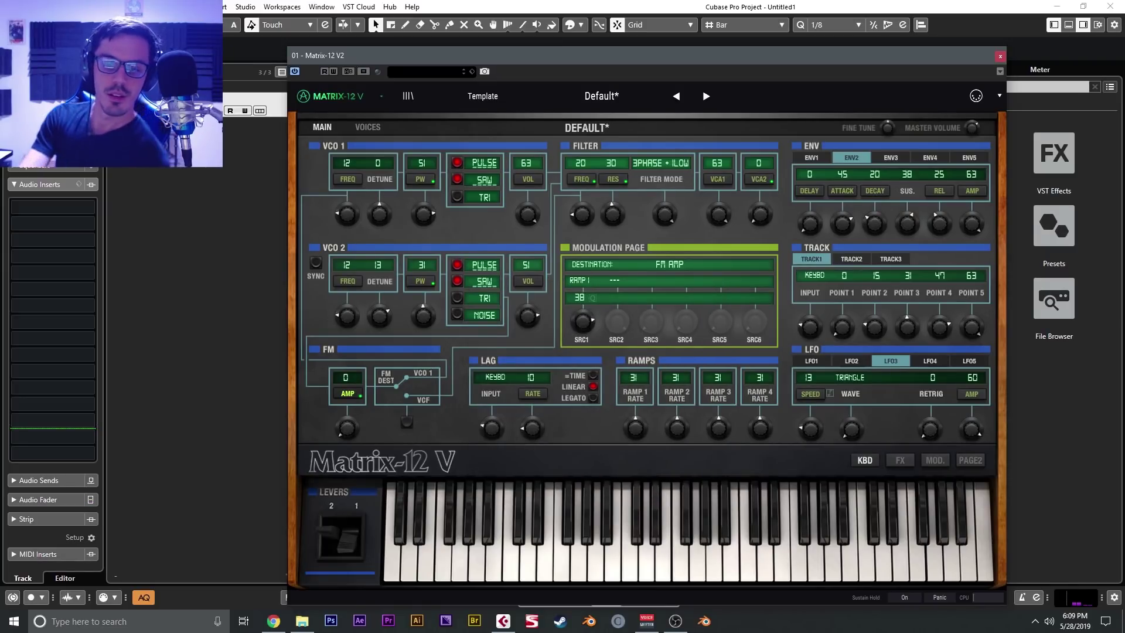
Add envelope 3 as a second FM amp source with amount 40, shaped with attack 33, decay 26, sustain 13 and release 47
left_click(611, 280)
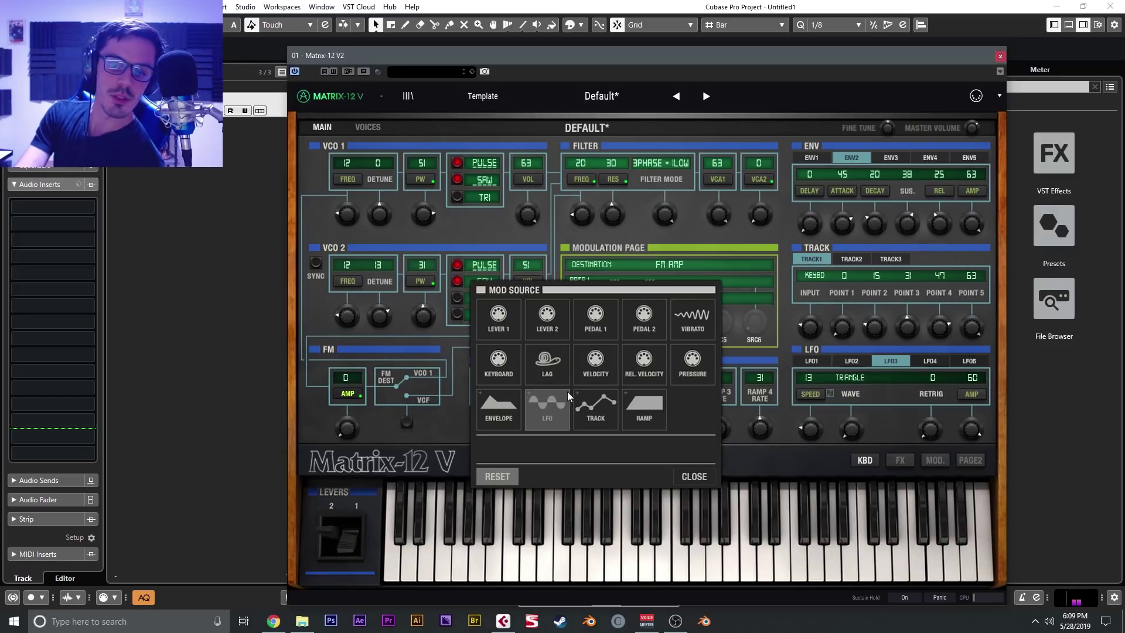
left_click(506, 413)
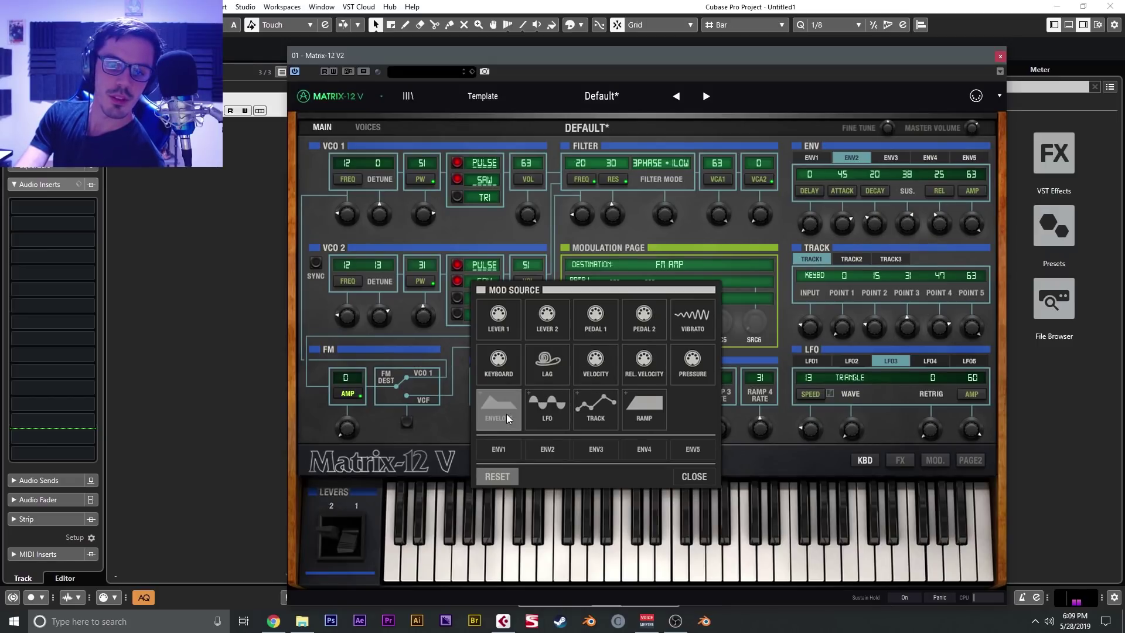
left_click(600, 452)
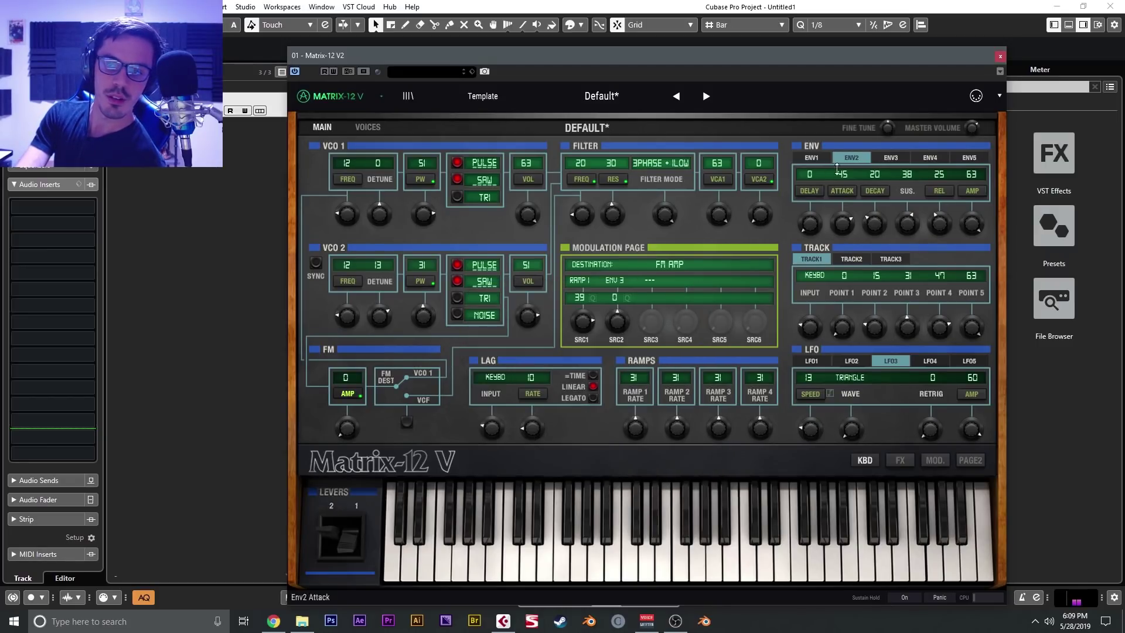
left_click(883, 161)
left_click_drag(842, 223, 940, 225)
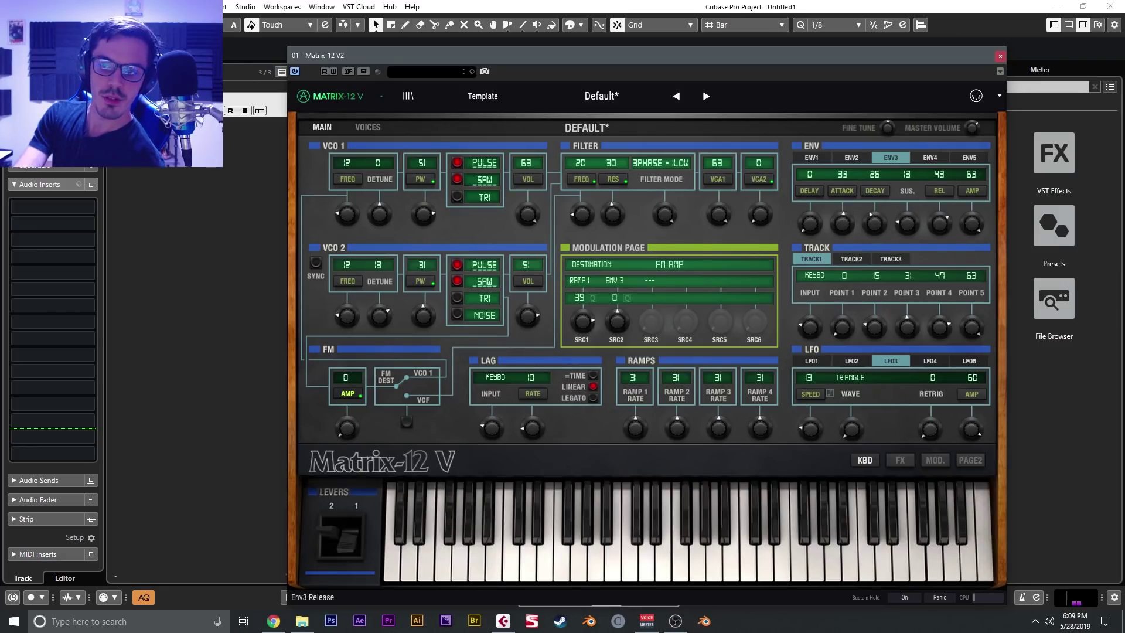
left_click_drag(617, 321, 616, 305)
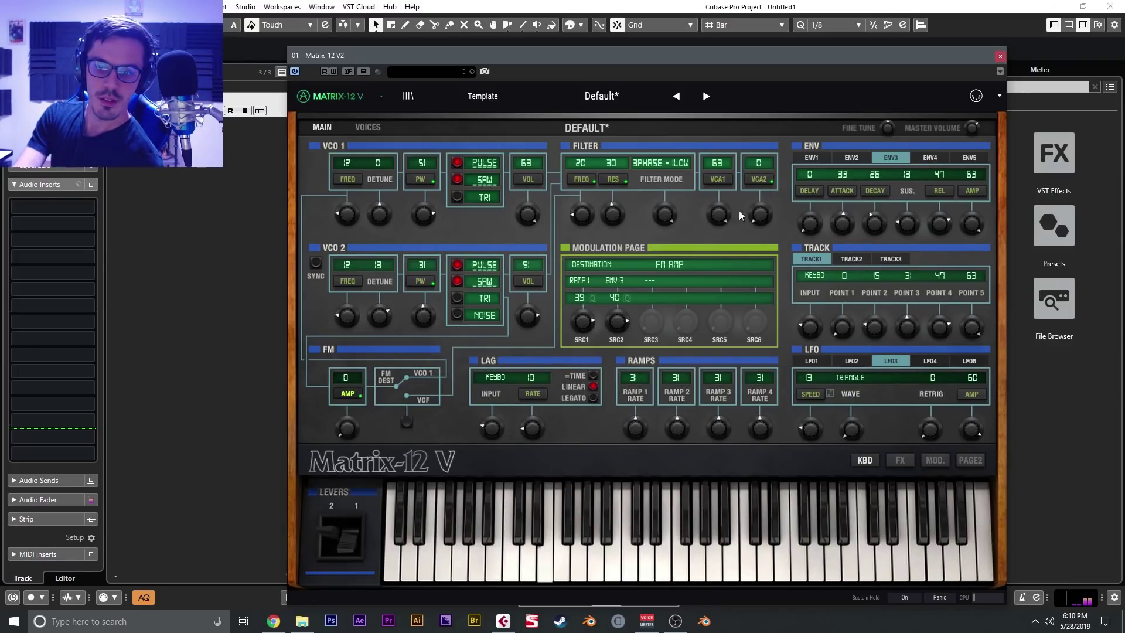
Enable VCO 1's triangle wave and look through the modulation, effects and advanced parameter pages
left_click(459, 197)
left_click(938, 462)
left_click(900, 460)
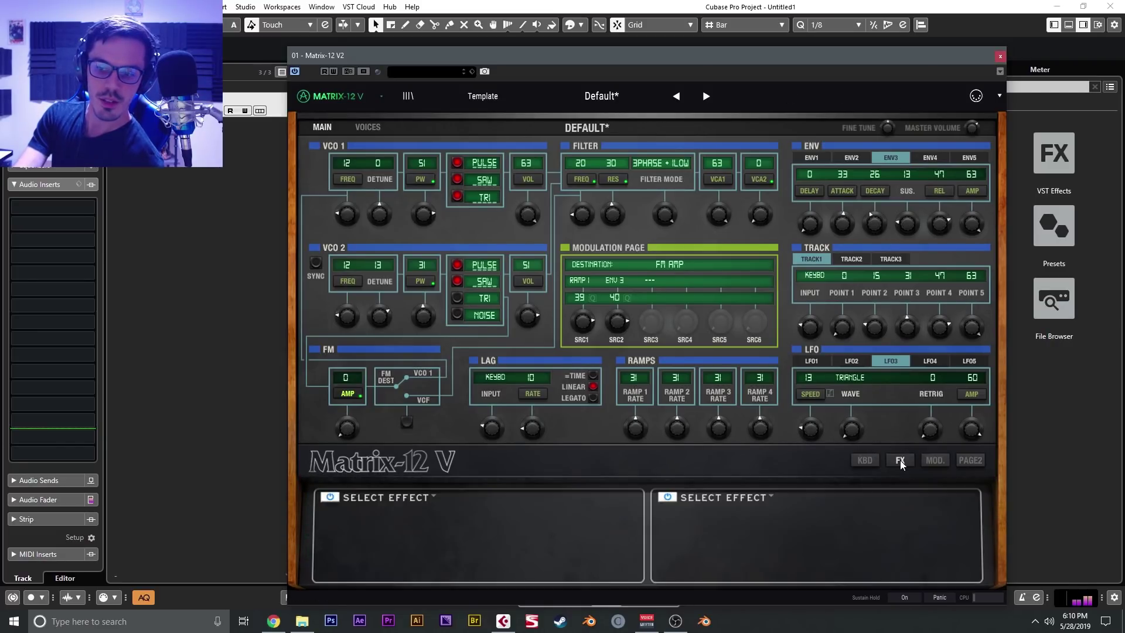
left_click(969, 460)
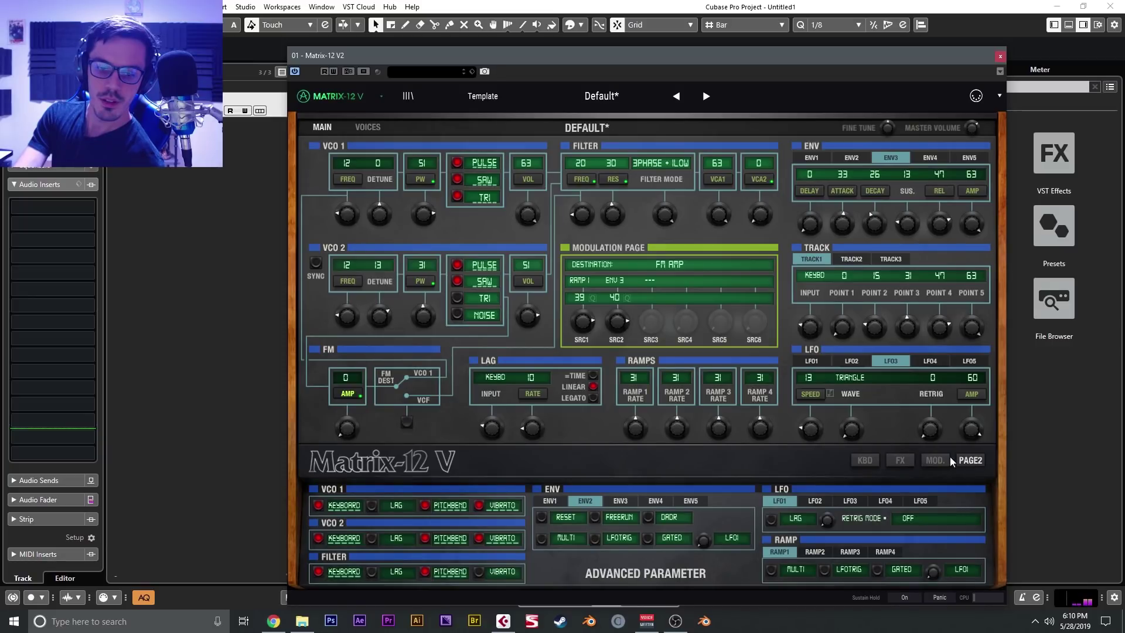
Load Analog Delay in the first effect slot and Reverb in the second, then return to the keyboard view
left_click(900, 461)
left_click(376, 504)
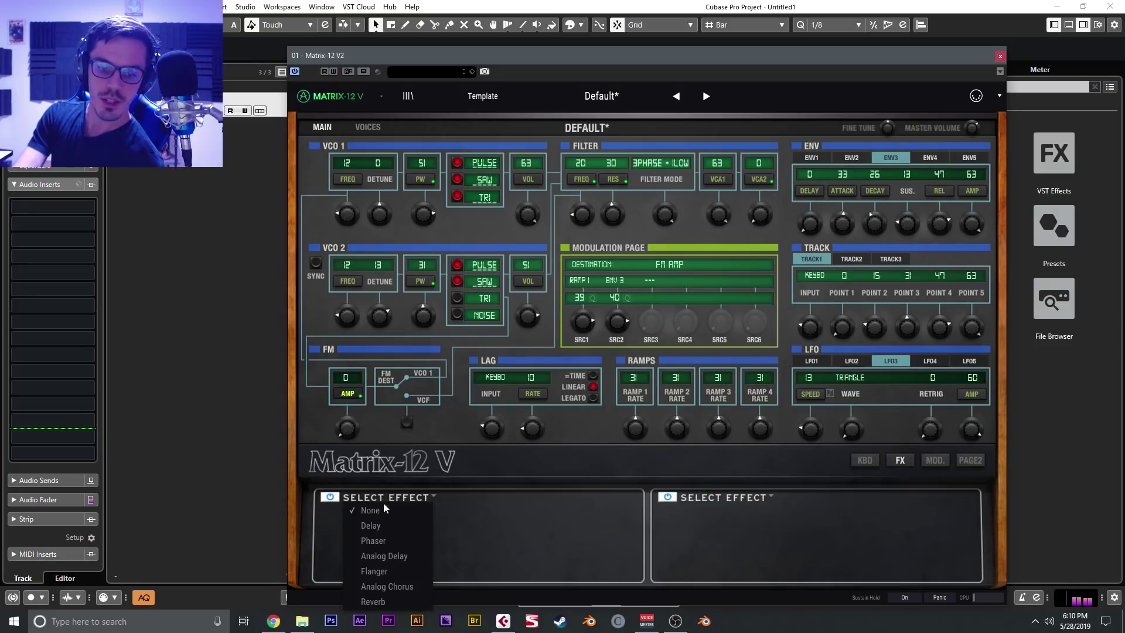
left_click(378, 555)
left_click(721, 501)
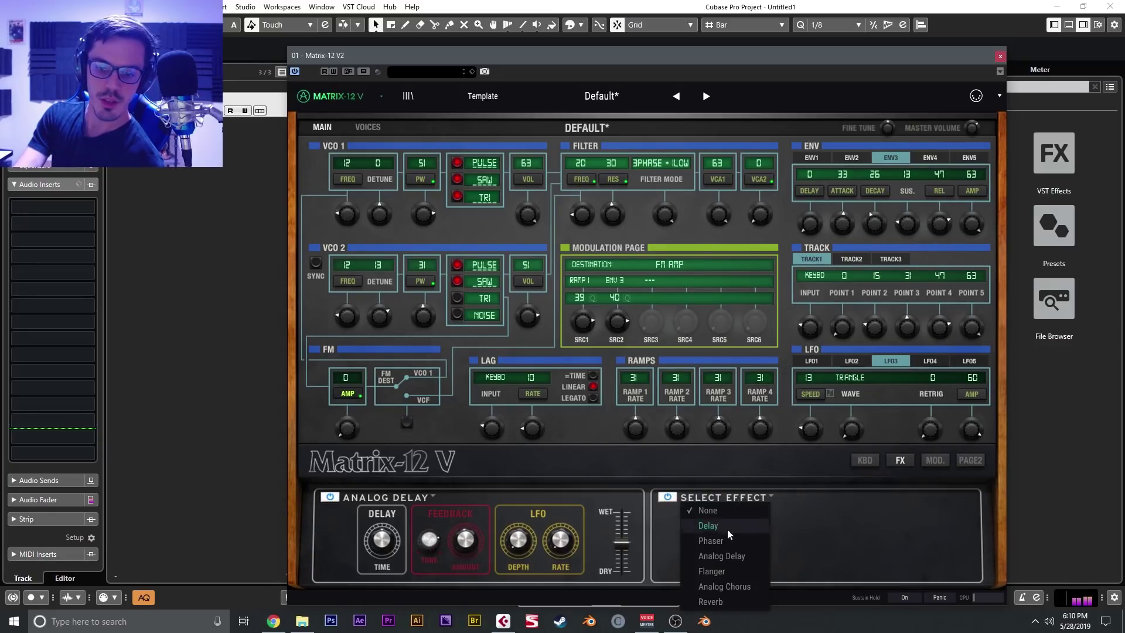
left_click(732, 596)
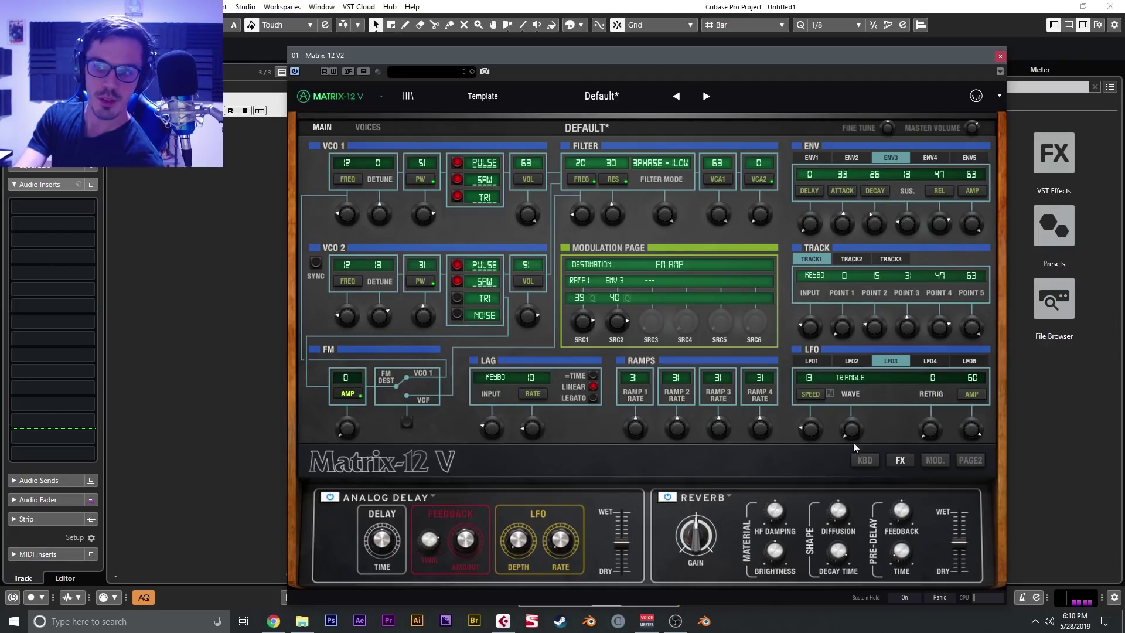
left_click(865, 460)
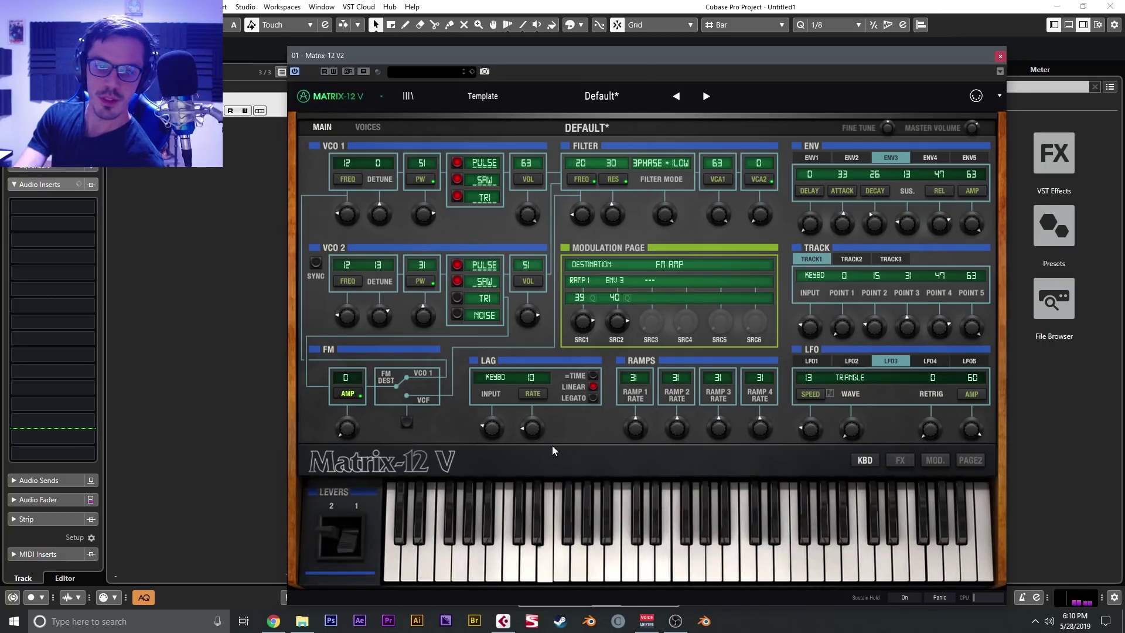
Detune voices 1–4 to 2, -3, 2, -4, and transpose voices 2, 4, 6, 9, 11, 12 to -12, 12, 7, 5, -12, 12
left_click(369, 127)
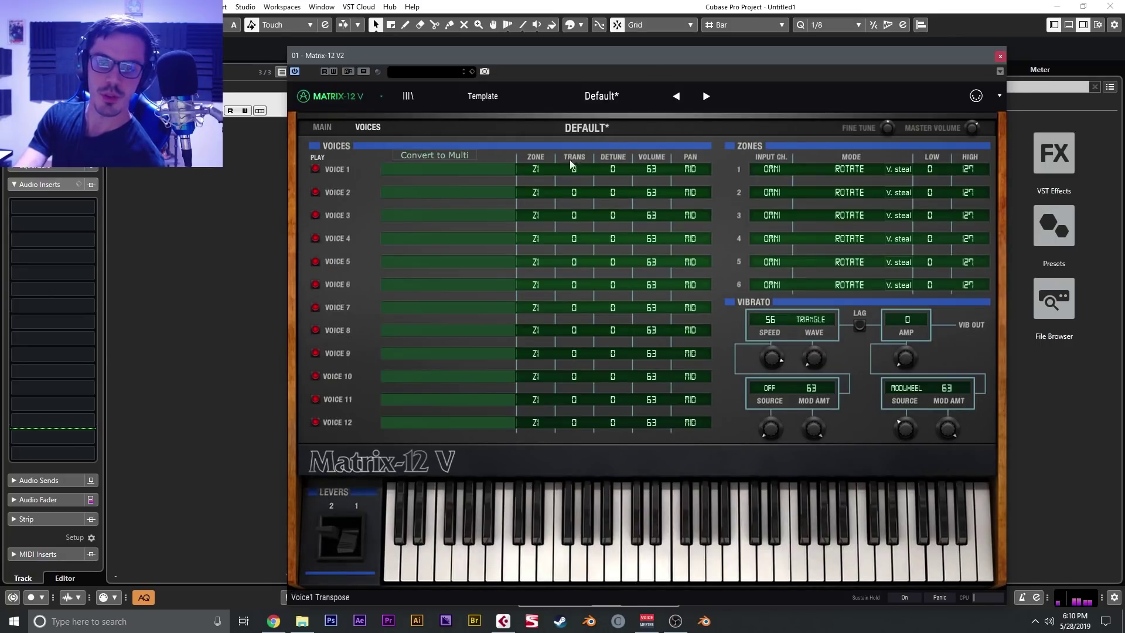
left_click_drag(600, 174, 581, 205)
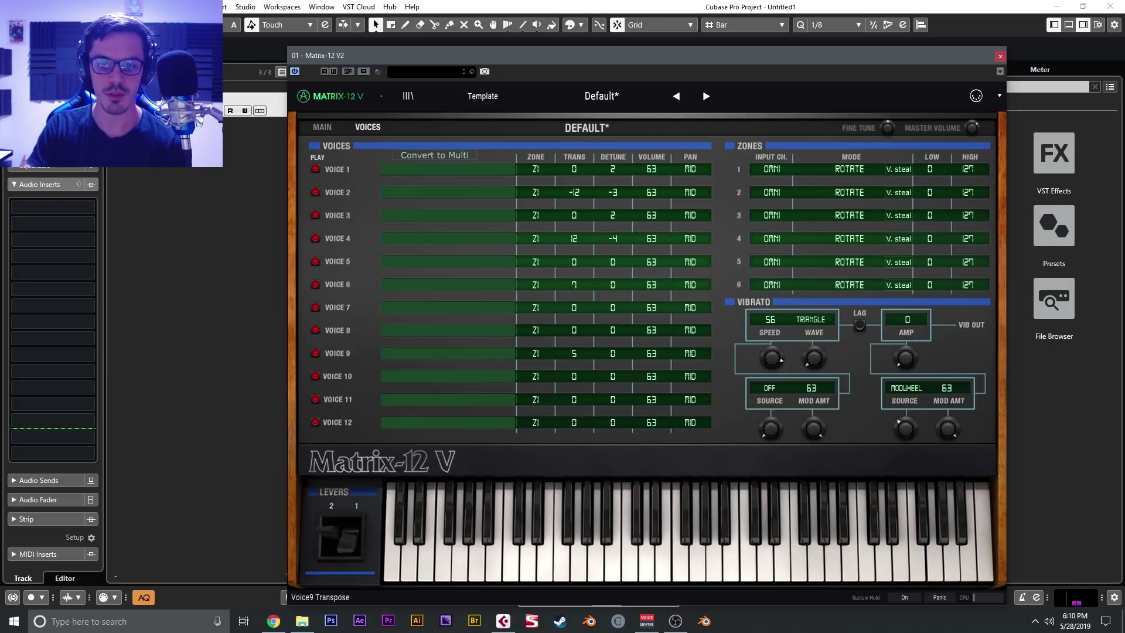
left_click_drag(576, 399, 576, 413)
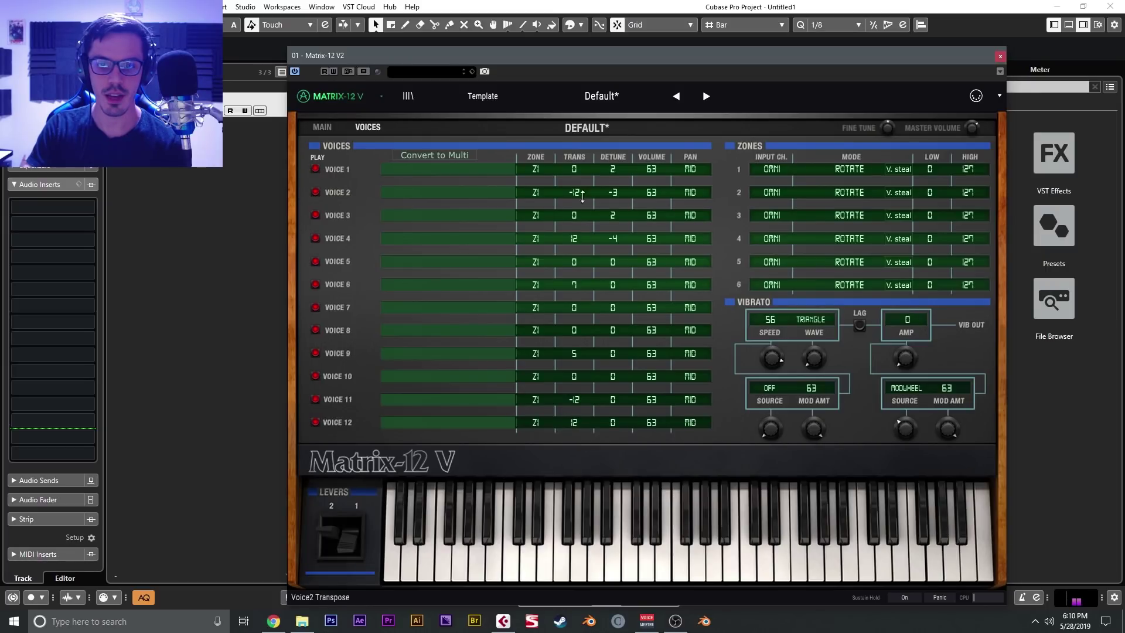
Return to the main page, set envelope 1's attack to 37 and decay to 27, and show envelope 2's settings
left_click(323, 127)
left_click(811, 159)
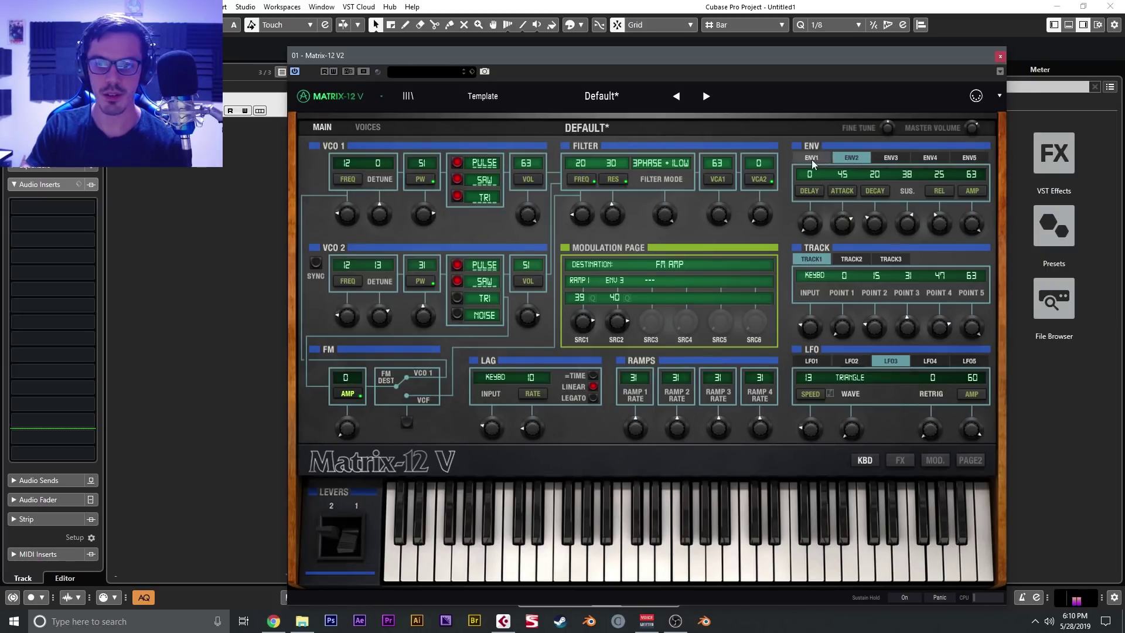
left_click_drag(842, 175, 844, 154)
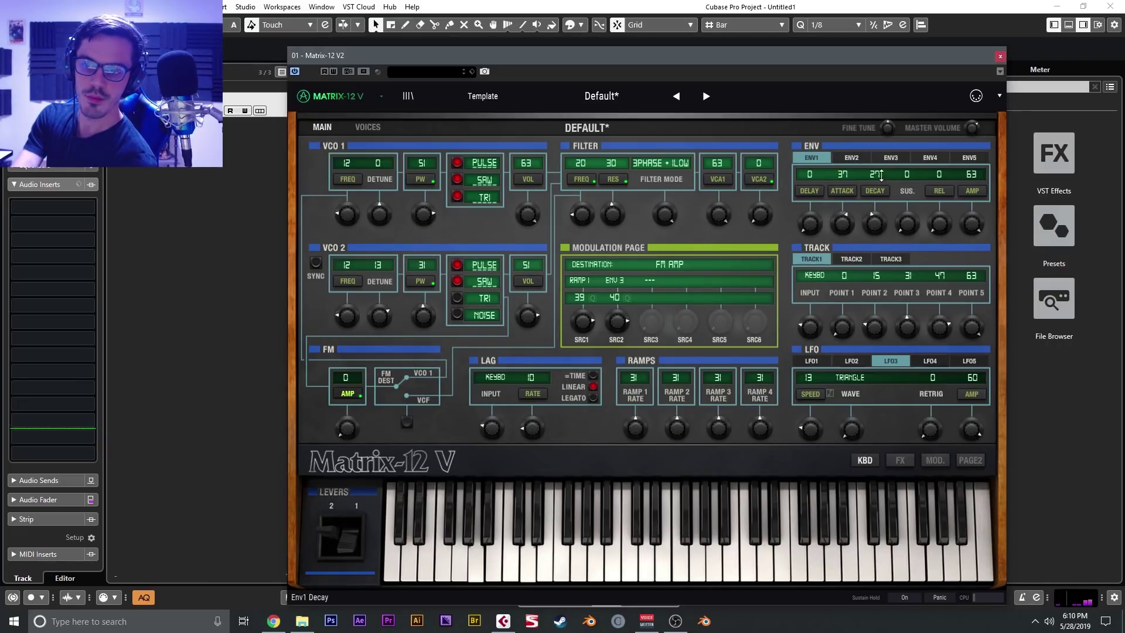
left_click(859, 161)
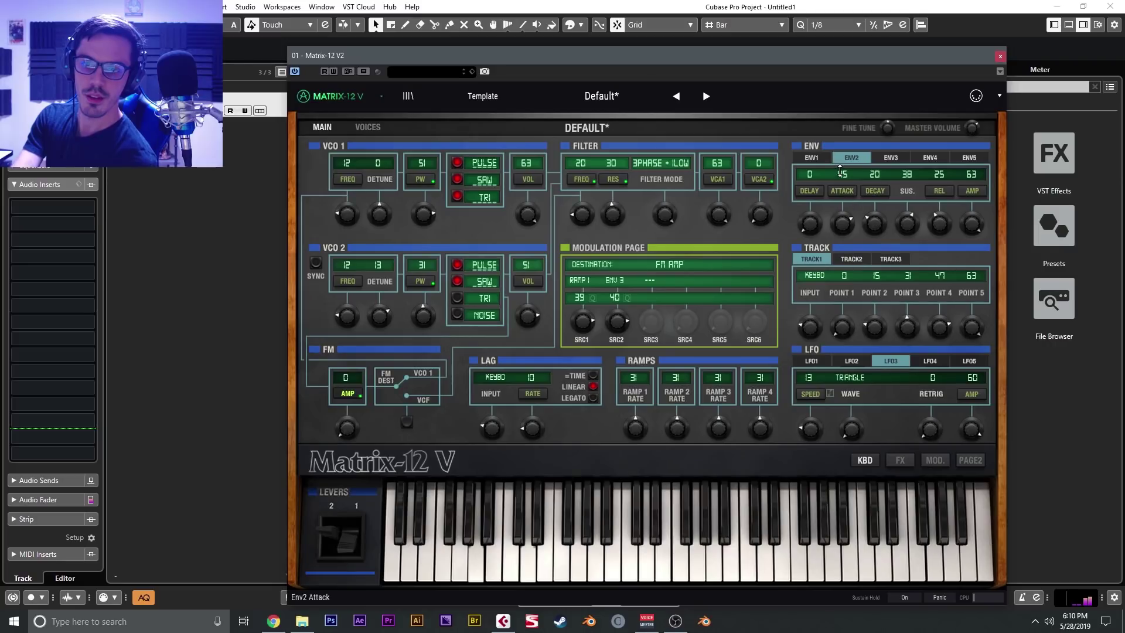
Set VCO 2's volume to 52, adjust the master volume, and lower the filter frequency to 17
left_click_drag(528, 316, 528, 313)
left_click_drag(971, 127, 974, 133)
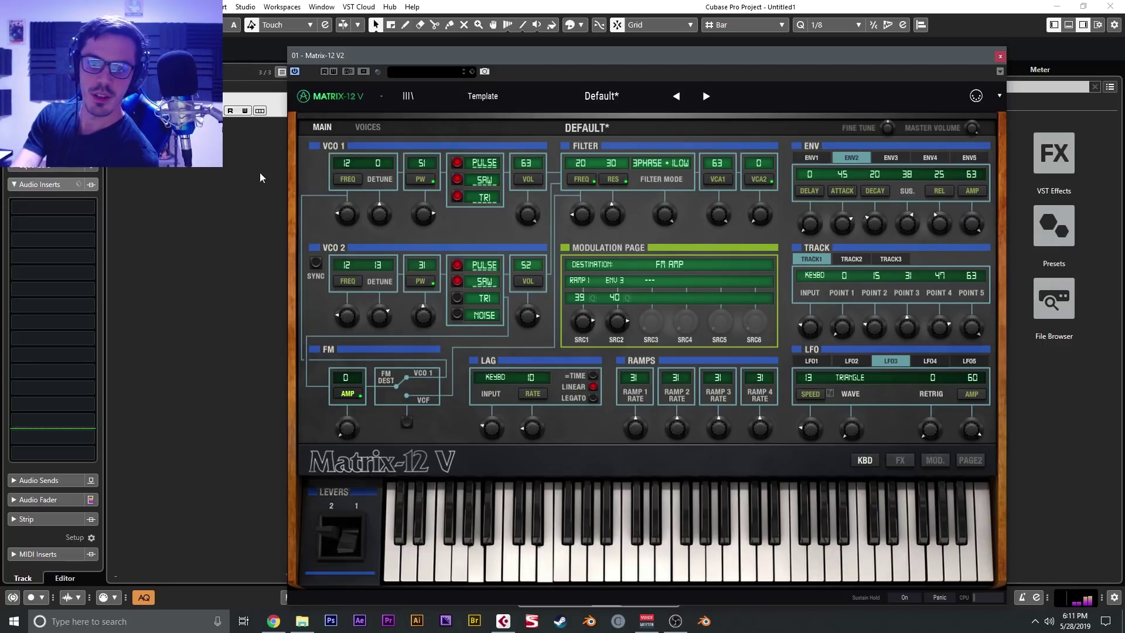
left_click_drag(577, 216, 578, 219)
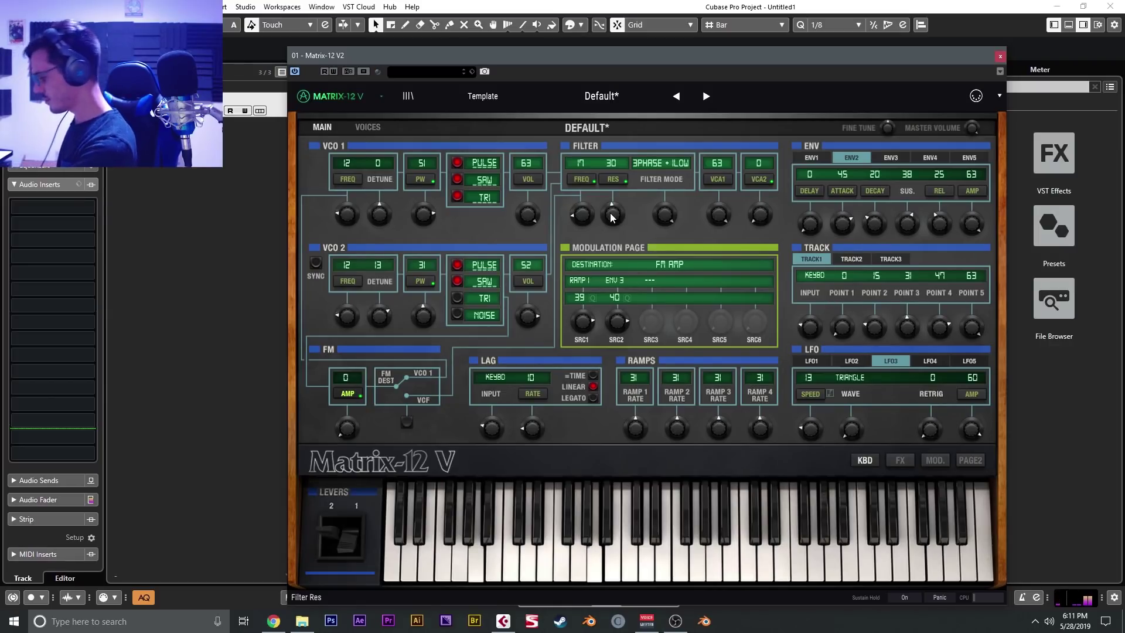
Browse the Matrix-12 V presets by type, load the pad preset My JX Pad, and return to the synth panel
left_click(706, 97)
left_click(417, 96)
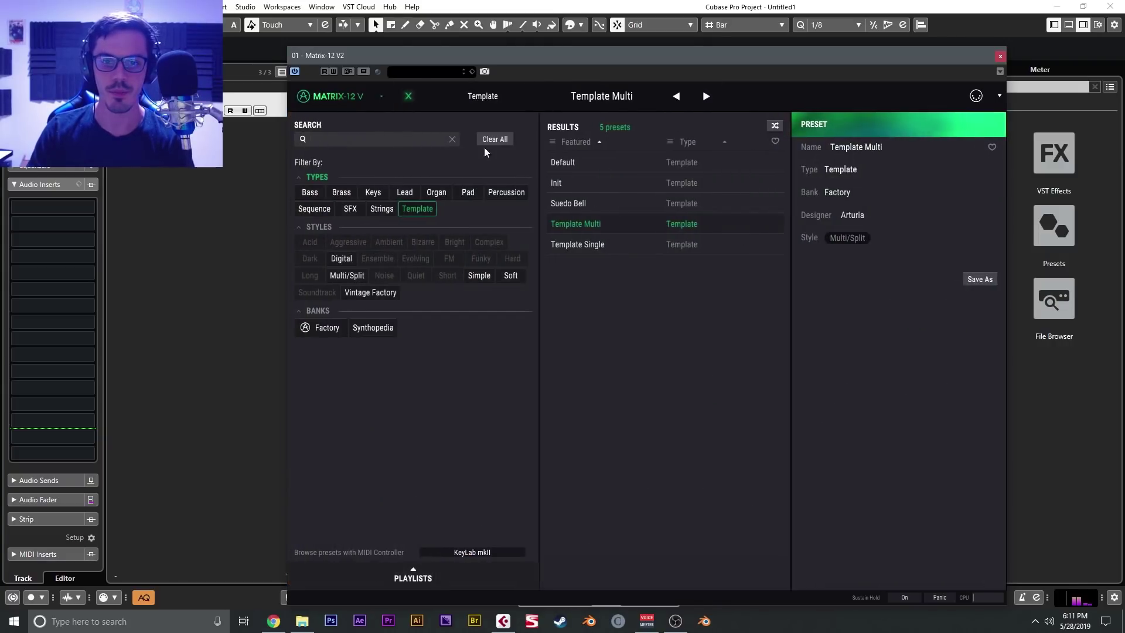
left_click(354, 109)
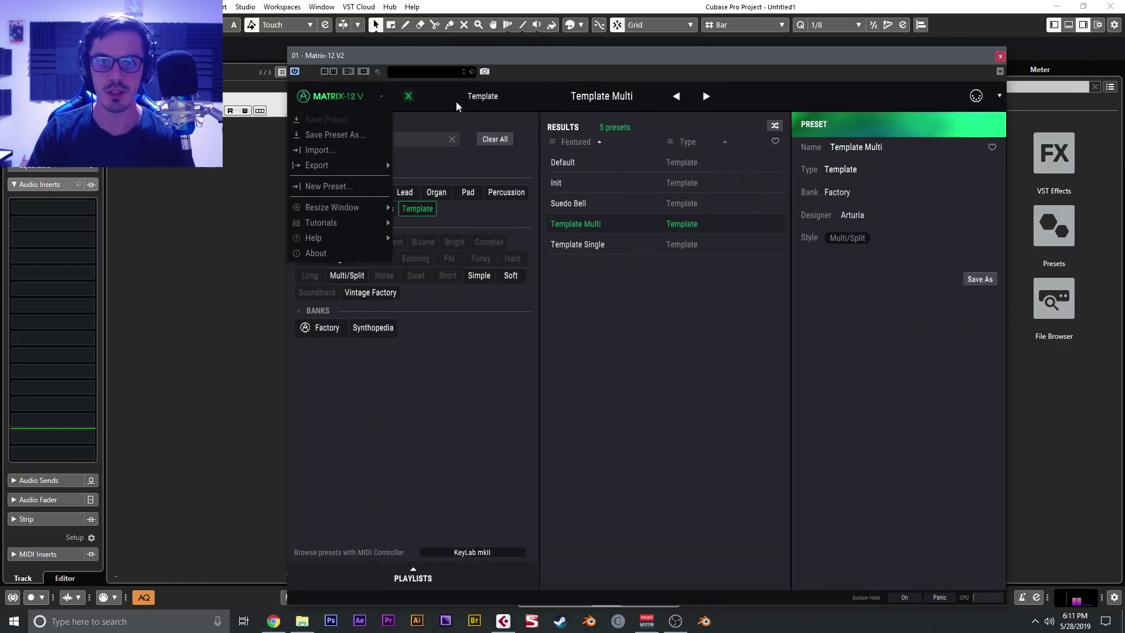
left_click(483, 96)
left_click(577, 96)
left_click(503, 98)
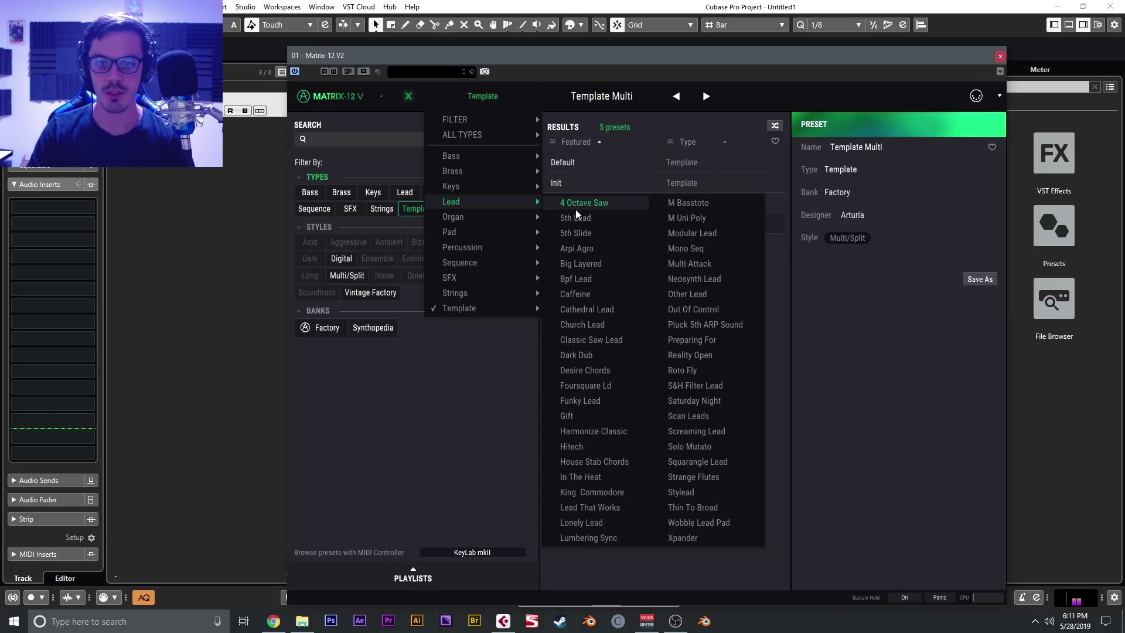
mouse_move(473, 237)
left_click(668, 255)
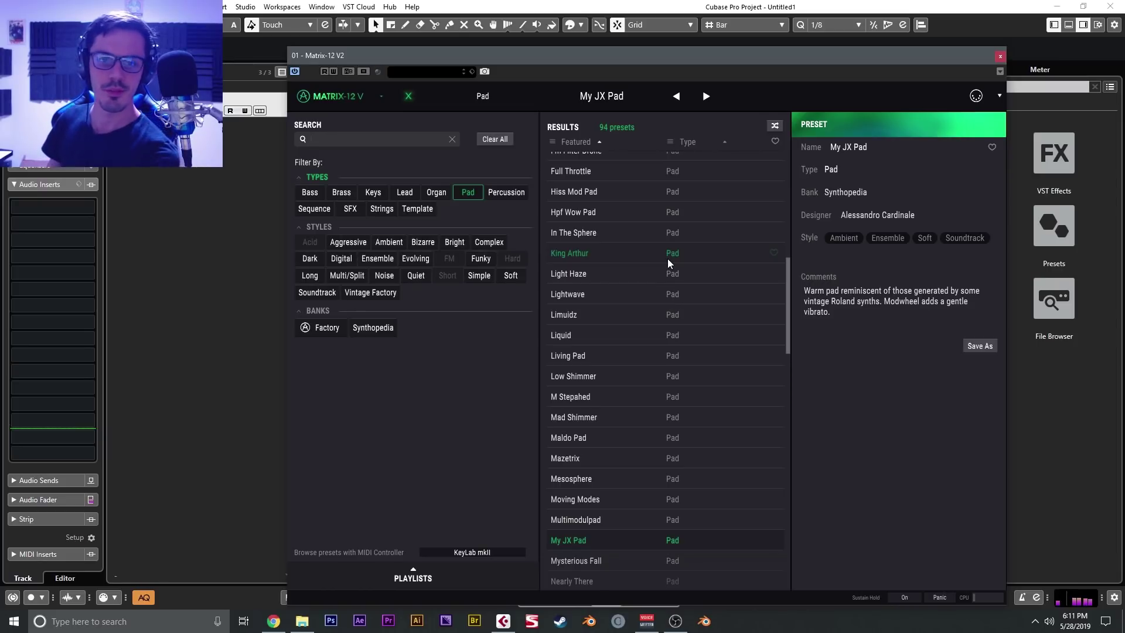
left_click(408, 96)
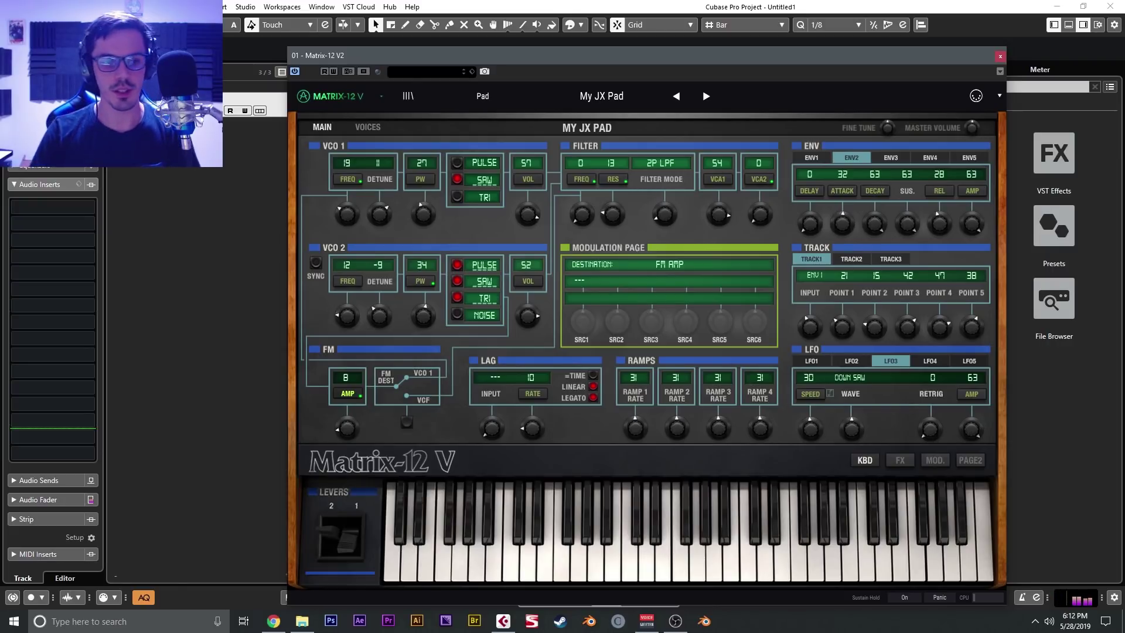
Insert TAL-Chorus-LX in the track's first audio insert slot and TAL-Reverb-4 in the second
left_click(80, 209)
type("tal")
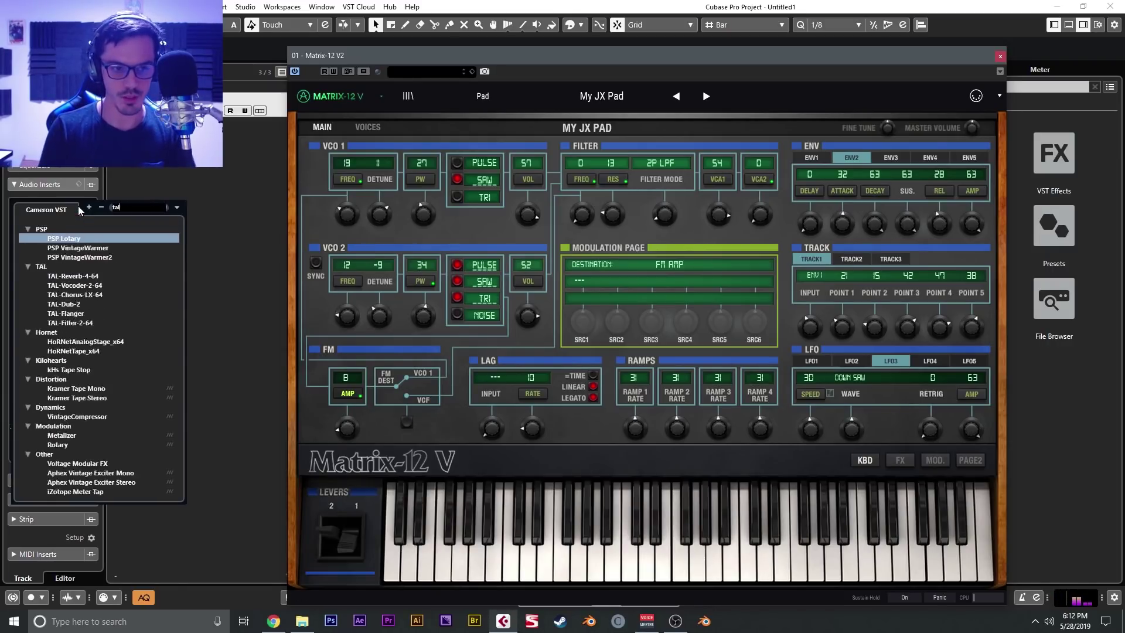
left_click(101, 258)
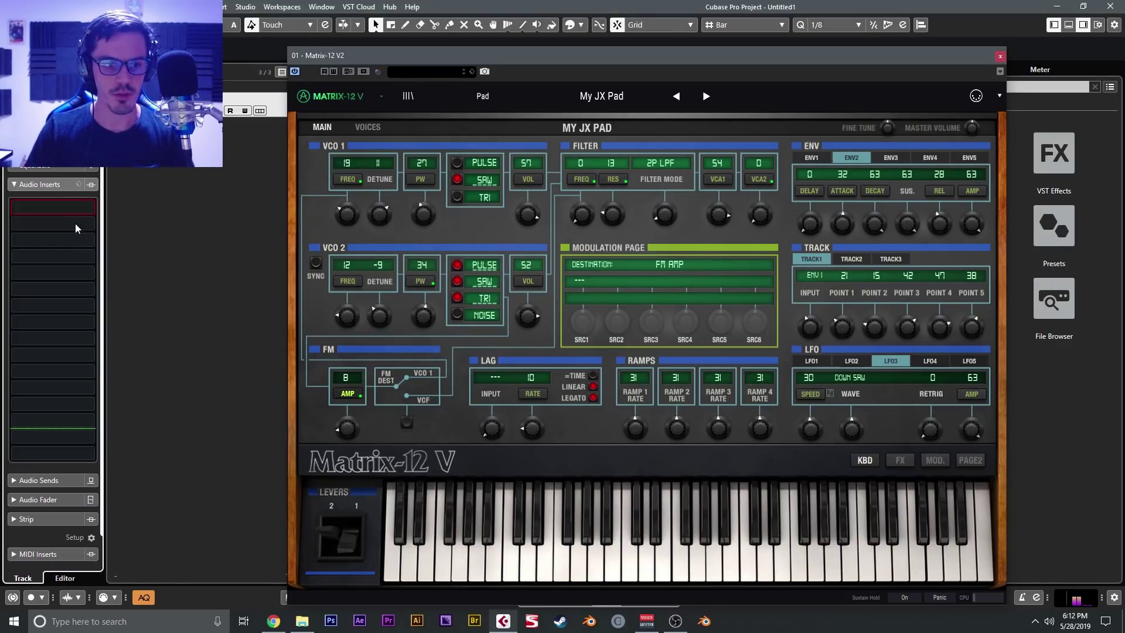
left_click(71, 224)
type("tal")
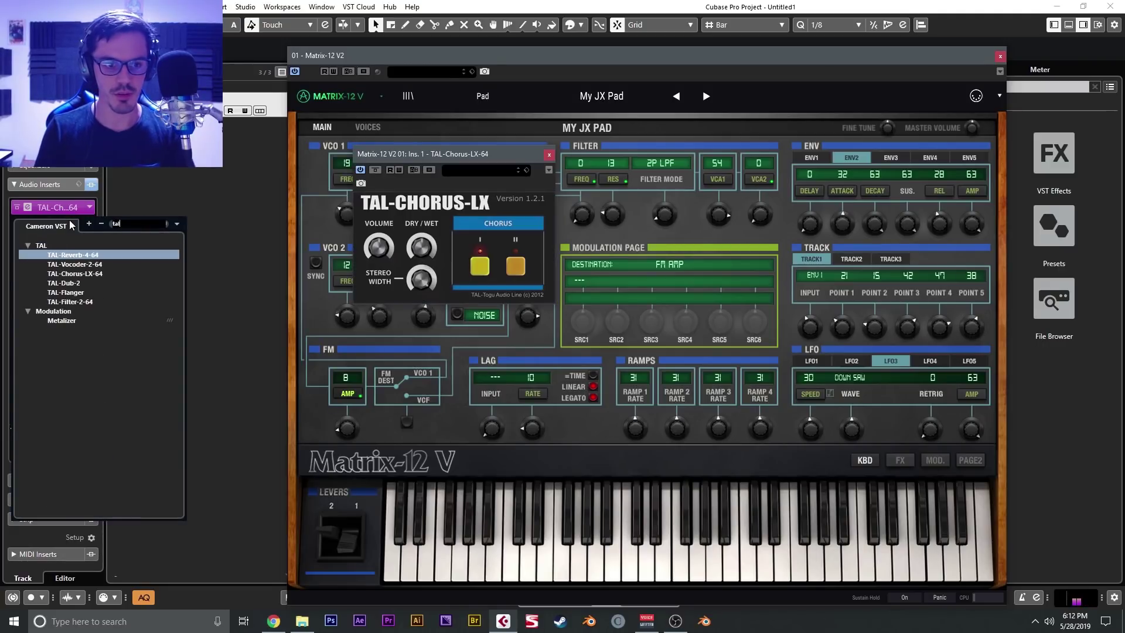
key("Return")
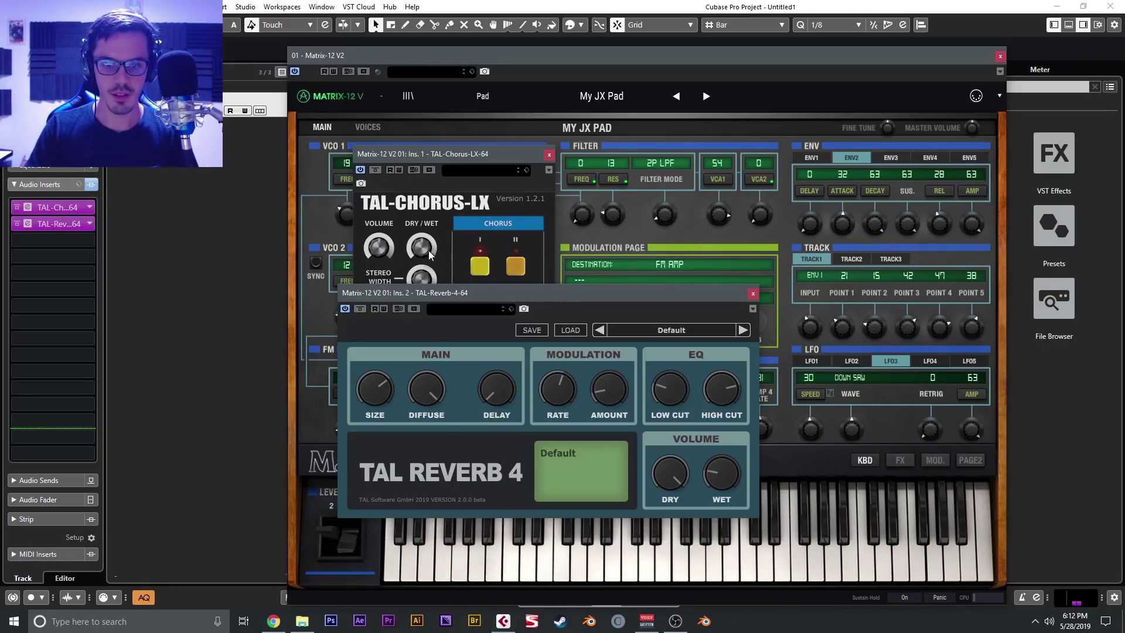
Set the reverb's wet level to 79.99 %, close both effect windows, and raise the Matrix-12 V filter frequency
left_click(433, 391)
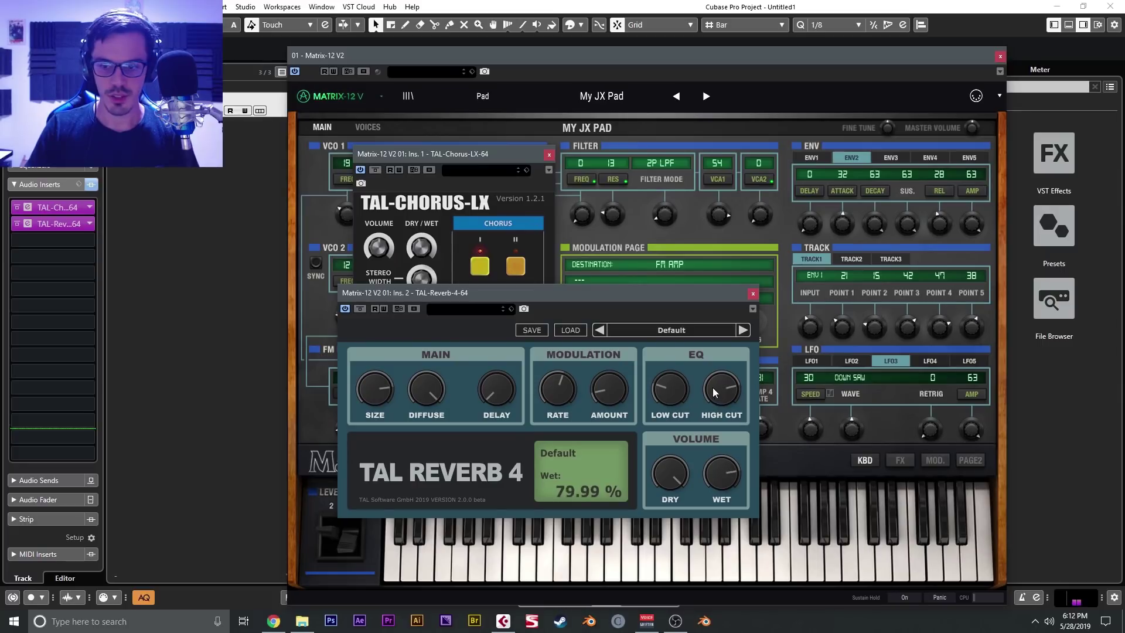
left_click(752, 293)
left_click(549, 155)
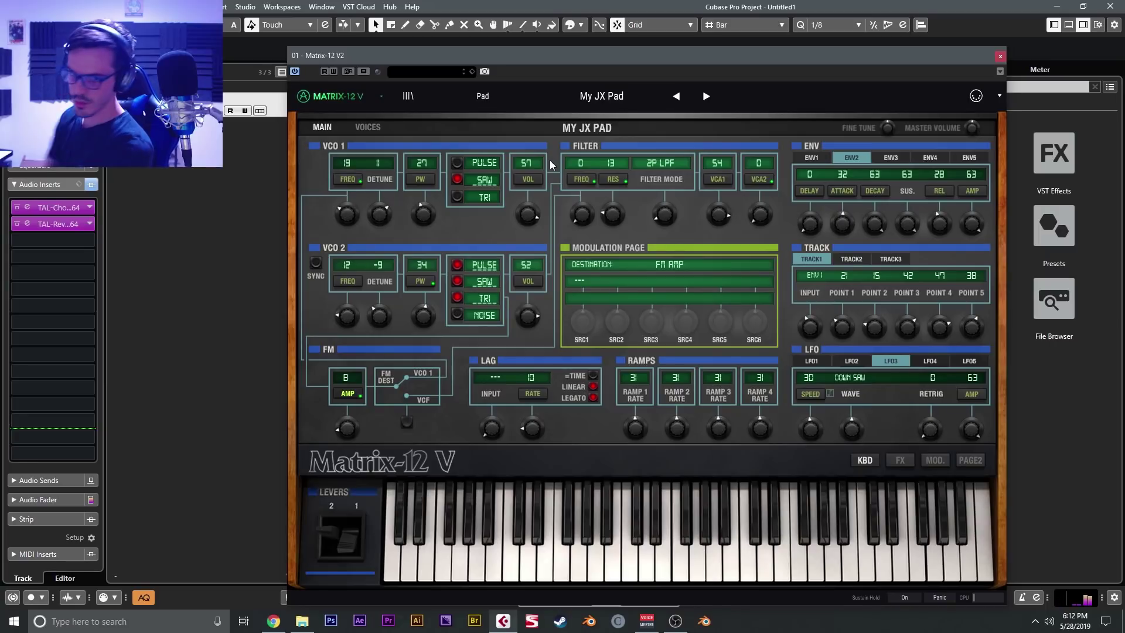
left_click_drag(582, 214, 582, 189)
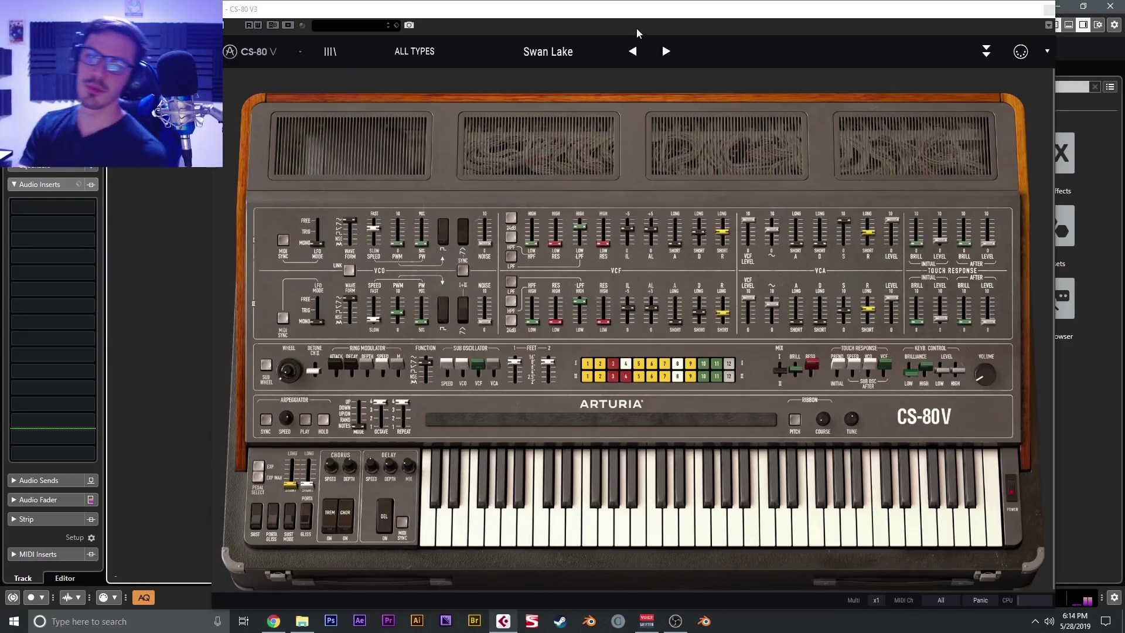
Audition the CS-80 V presets following Swan Lake, including Base Steppin and Radio Void
left_click(661, 53)
left_click(660, 52)
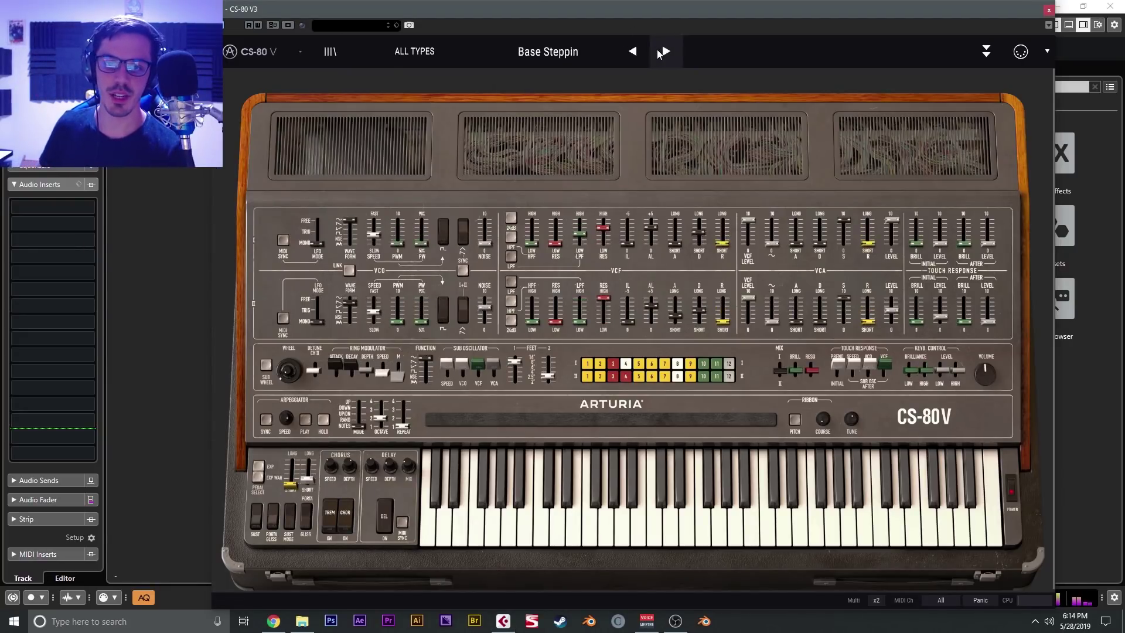
left_click(664, 52)
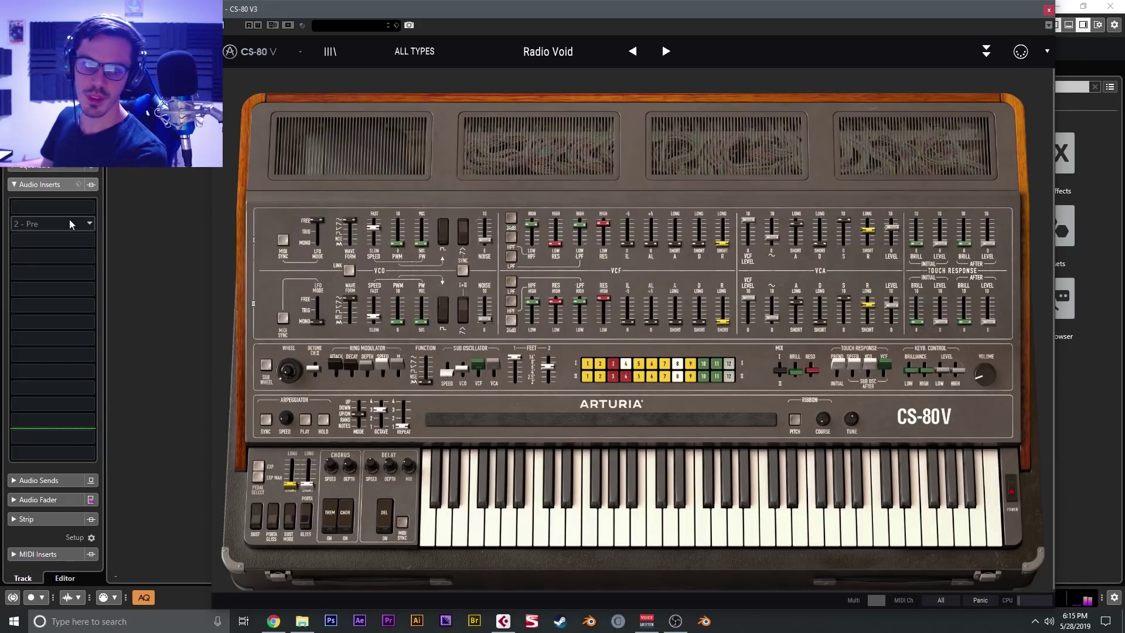
Insert kHs Gain in the first audio insert slot, set its gain to +10 dB, and close its window
left_click(66, 203)
type("gain")
key("Return")
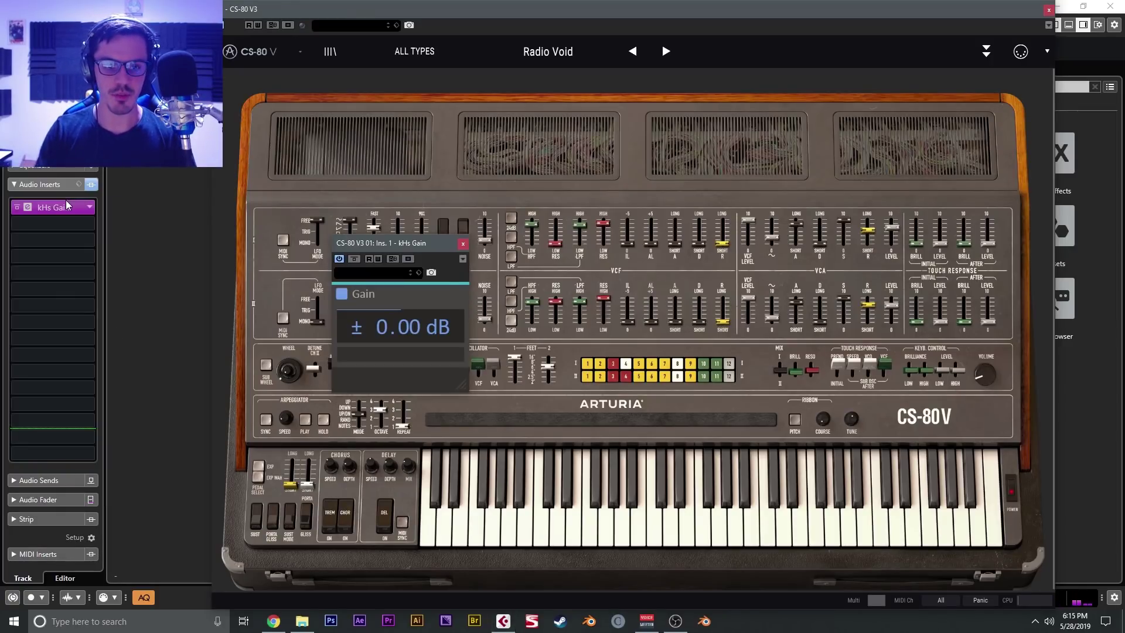
double_click(389, 334)
type("10")
key("Return")
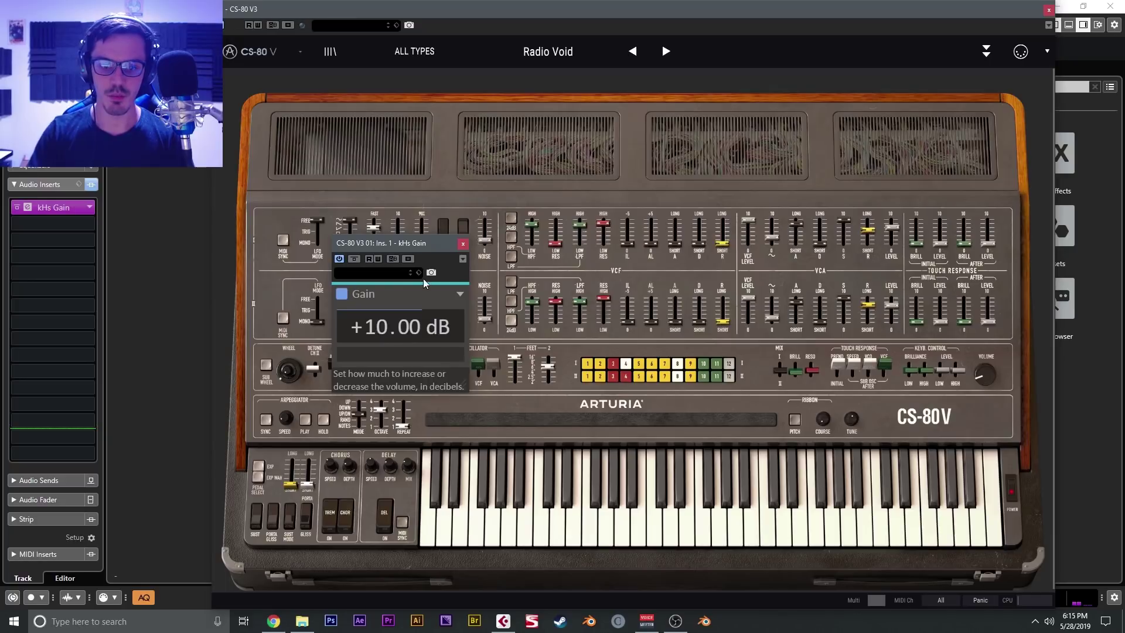
left_click(463, 244)
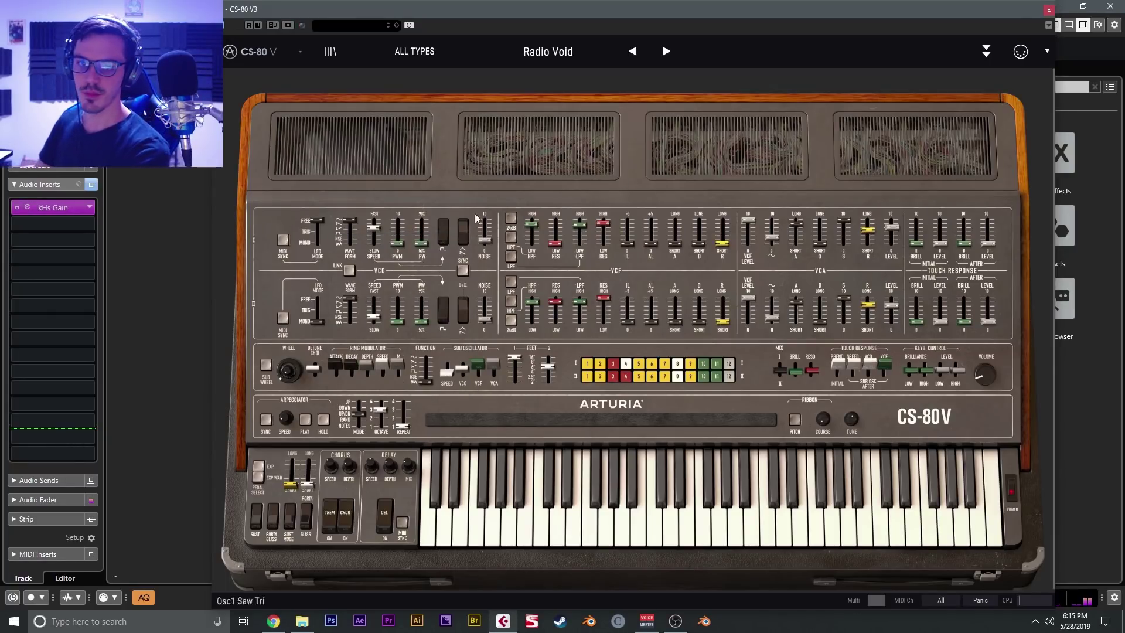
Advance through the CS-80 V presets past Lunar and load Ekoplex Gliss
left_click(666, 52)
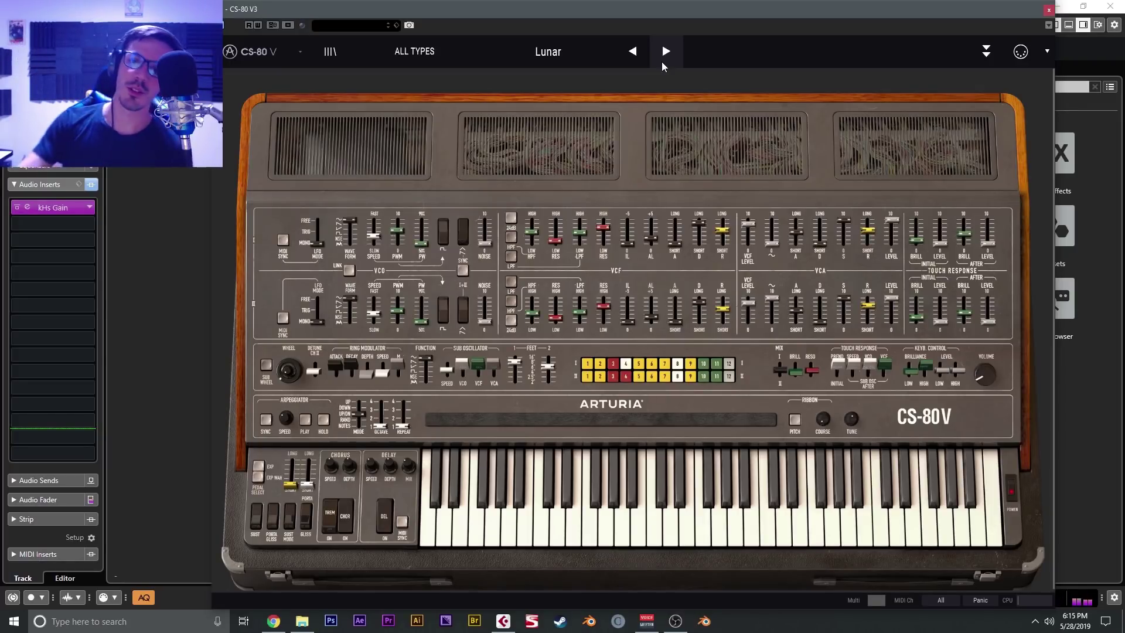
left_click(662, 62)
left_click(661, 61)
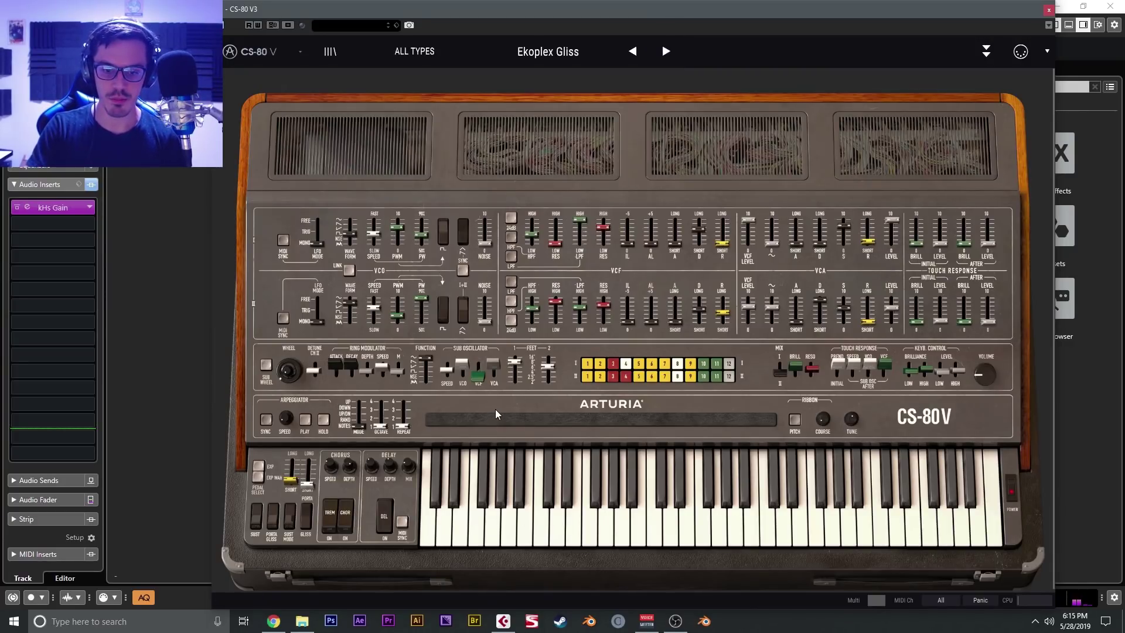
Adjust the ribbon's coarse pitch control and bend the sound with sweeps in both directions along the ribbon controller
left_click(549, 419)
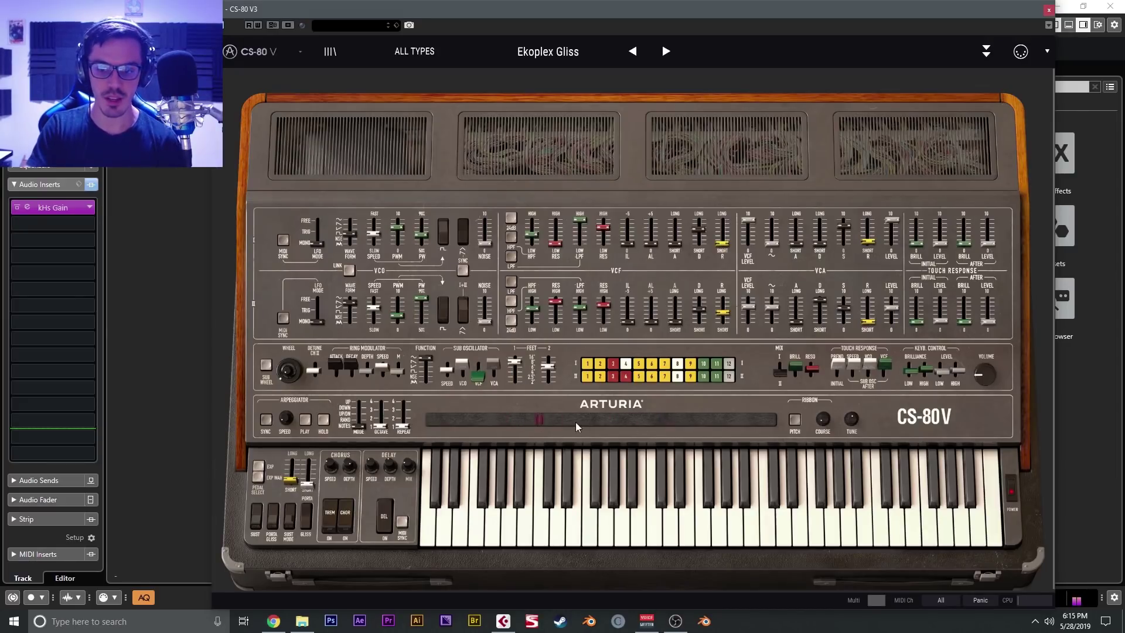
mouse_move(626, 421)
left_mouse_down()
mouse_move(673, 423)
mouse_move(505, 427)
mouse_move(546, 419)
left_mouse_up()
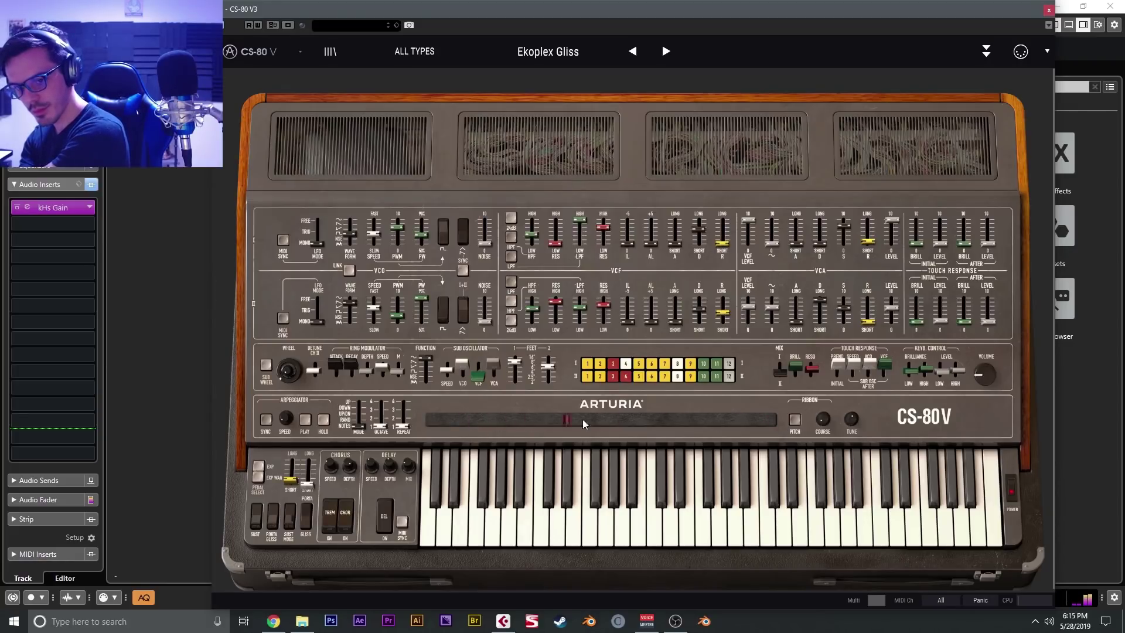
left_click(822, 420)
left_click_drag(578, 424, 662, 421)
mouse_move(769, 430)
left_mouse_down()
mouse_move(519, 441)
mouse_move(546, 450)
mouse_move(790, 421)
mouse_move(316, 428)
mouse_move(616, 431)
mouse_move(520, 421)
left_mouse_up()
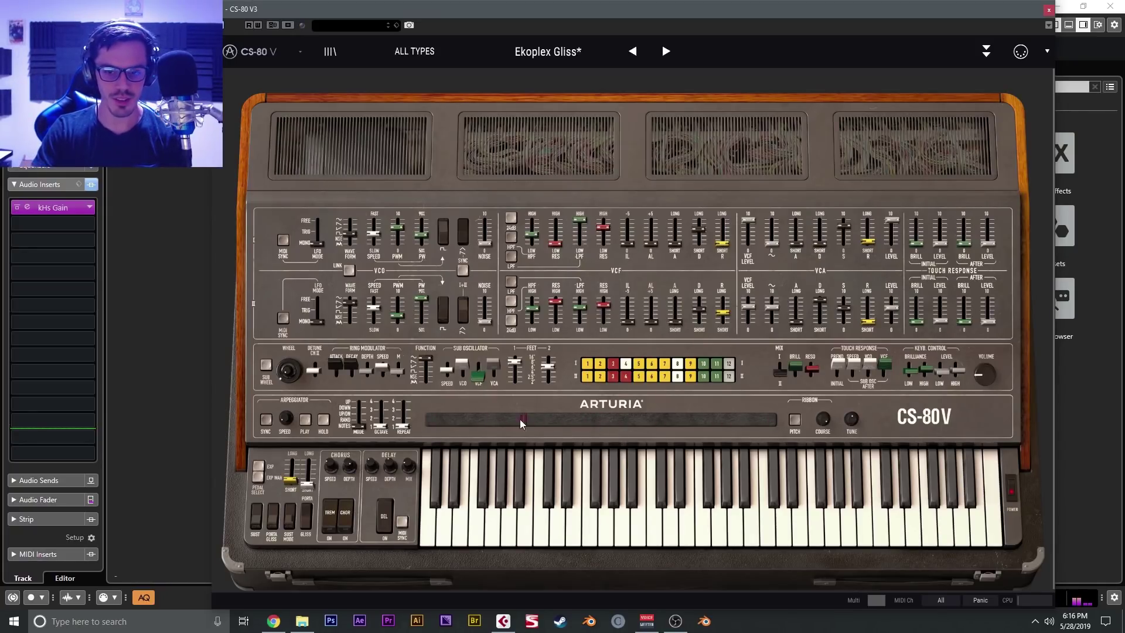
left_click_drag(631, 438, 617, 394)
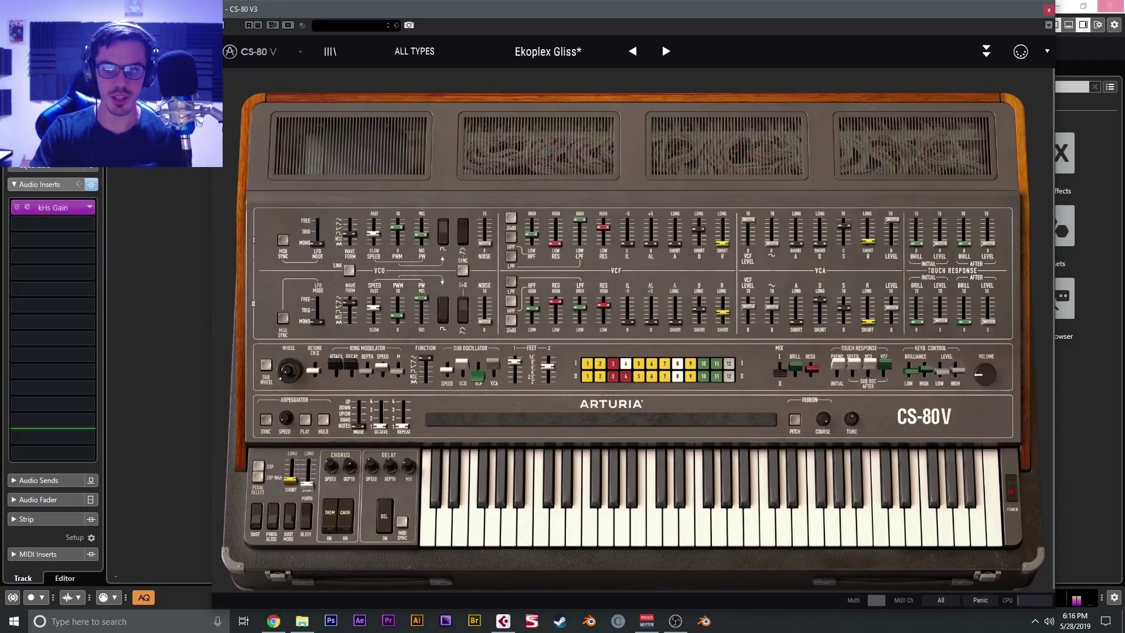
Open the CS-80 V's advanced section, examine the multi voice settings and modulation matrix, and close it again
left_click(986, 52)
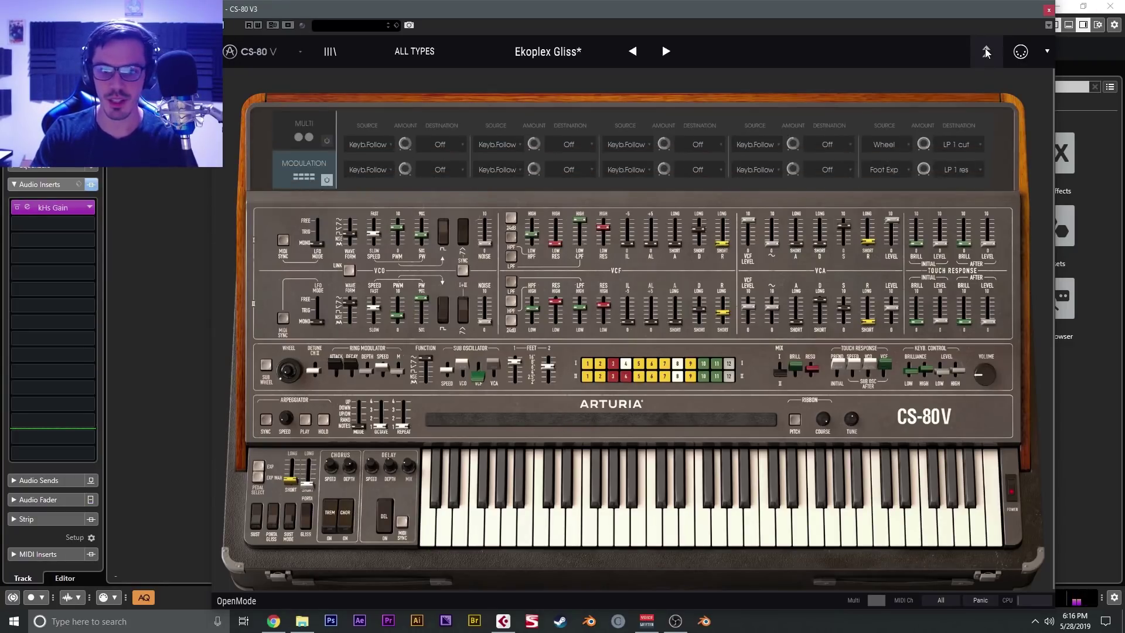
left_click(300, 137)
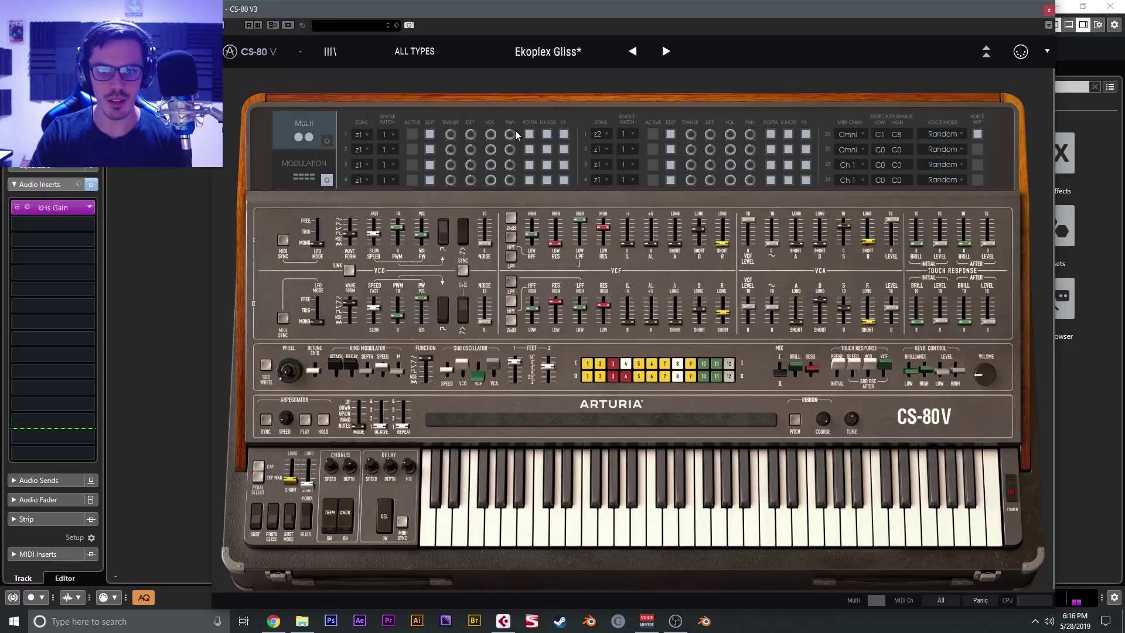
mouse_move(446, 138)
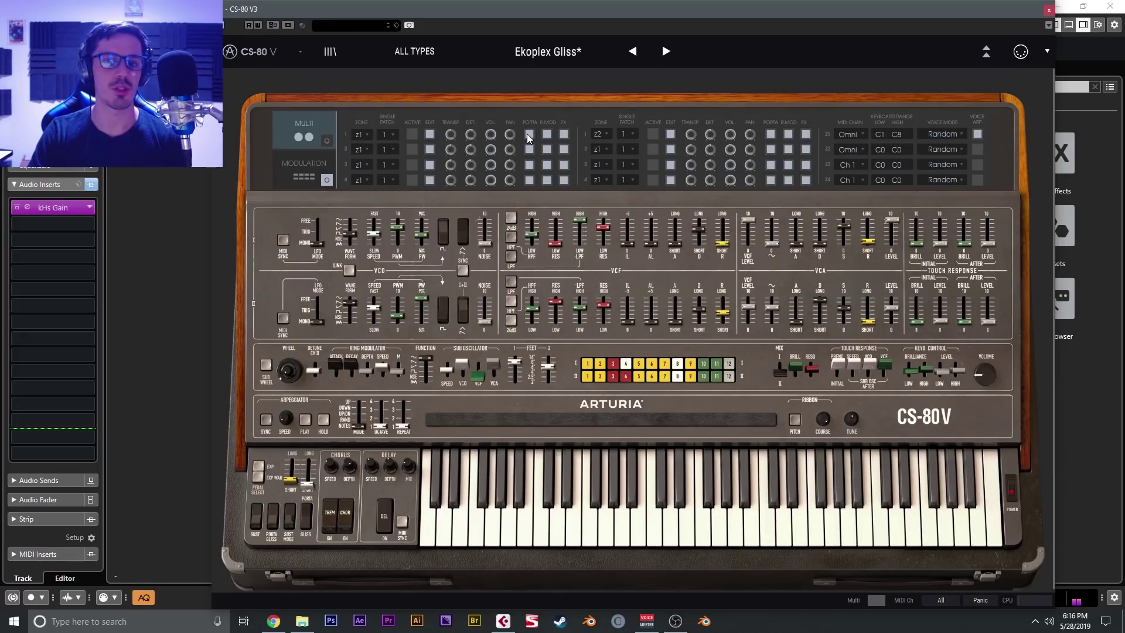
mouse_move(487, 137)
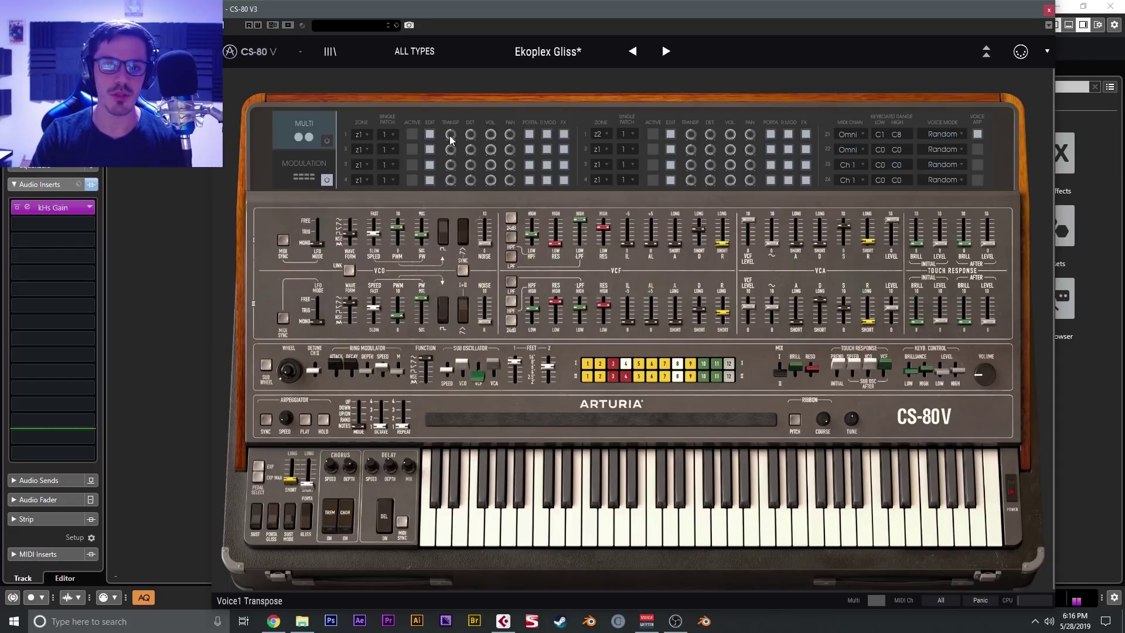
left_click(307, 177)
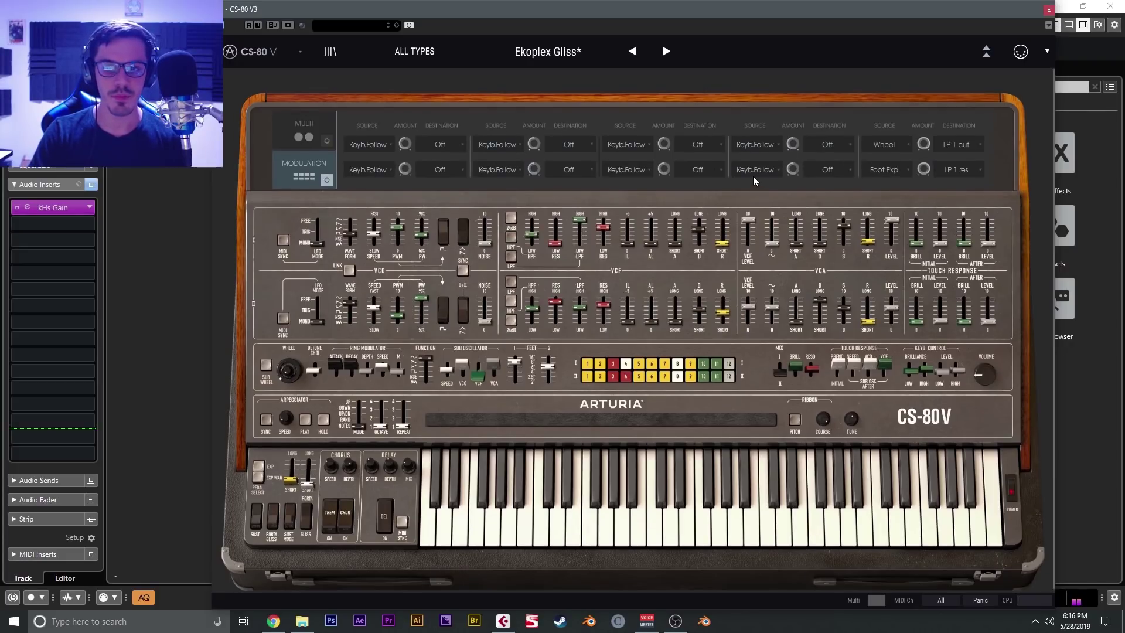
scroll(752, 175, "down", 1)
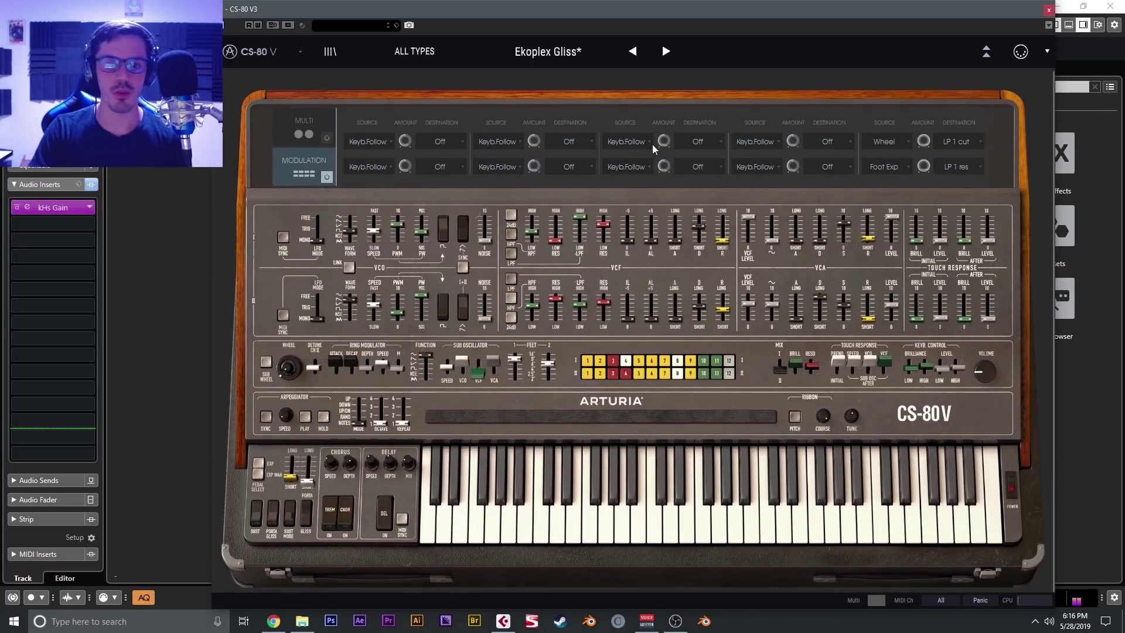
left_click(91, 185)
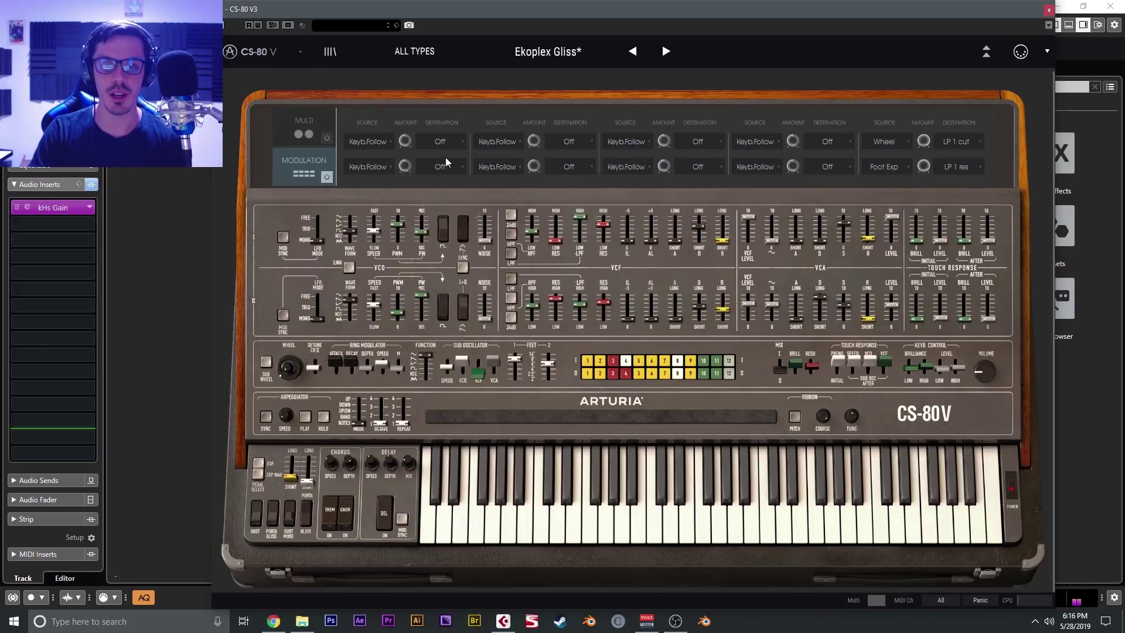
left_click(986, 51)
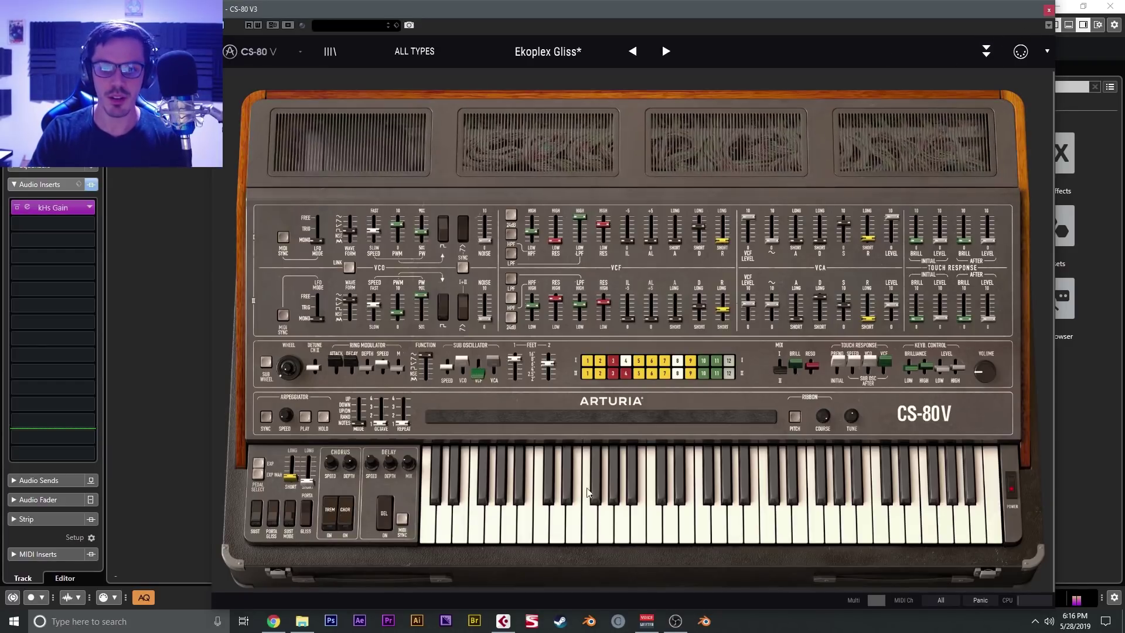
Advance through the CS-80 V presets to FM Lead and reposition the plugin window slightly lower
left_click(679, 51)
left_click(679, 51)
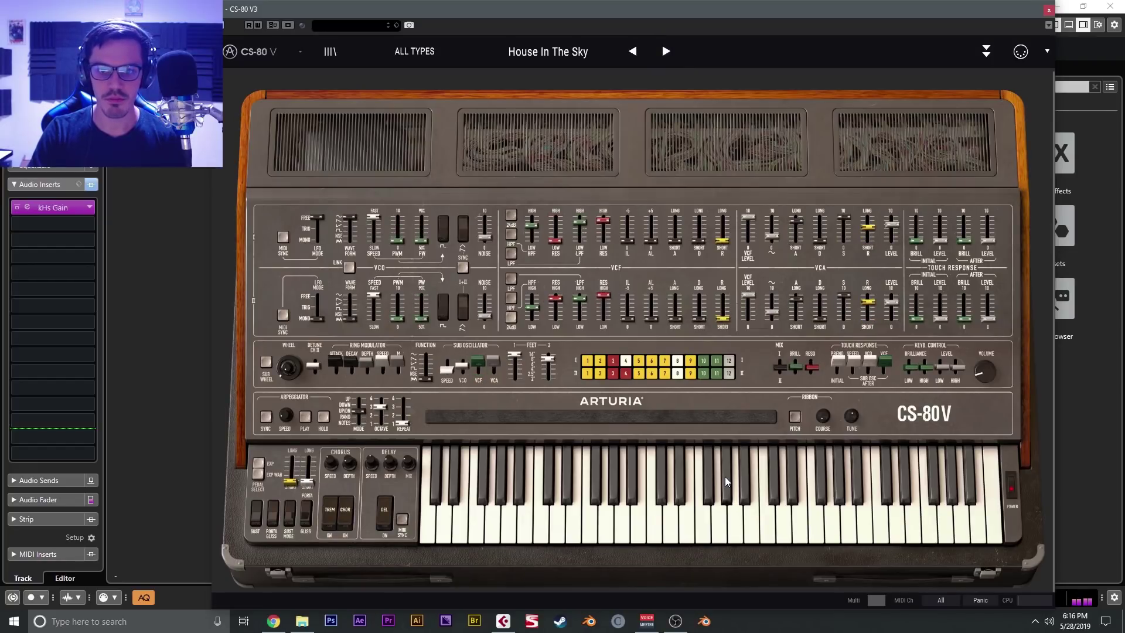
left_click(666, 51)
left_click(665, 51)
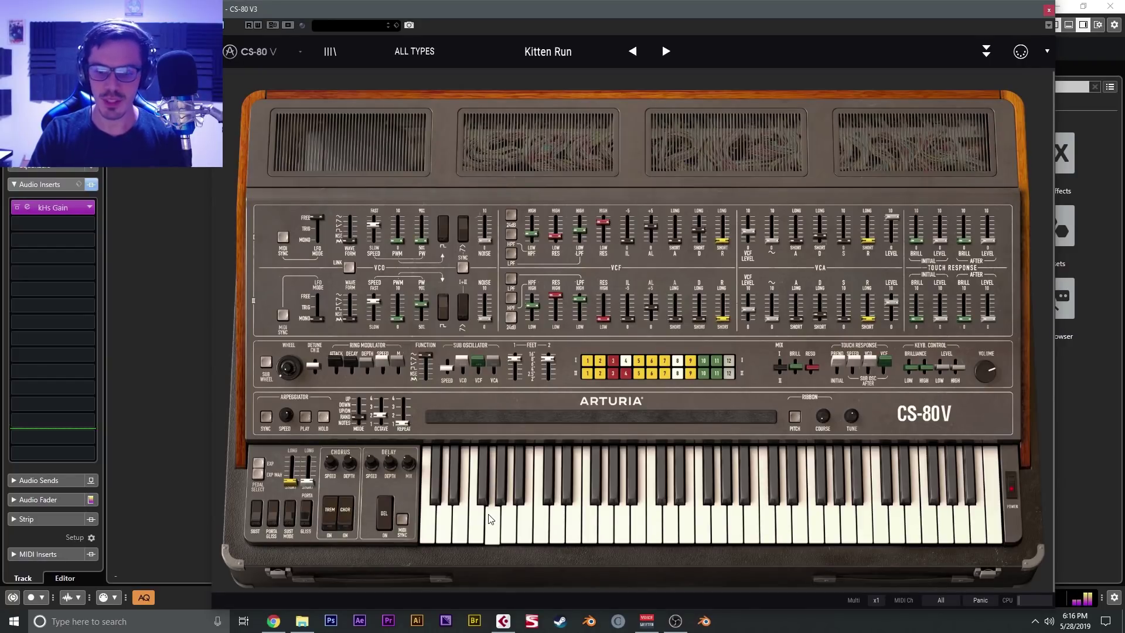
left_click(665, 54)
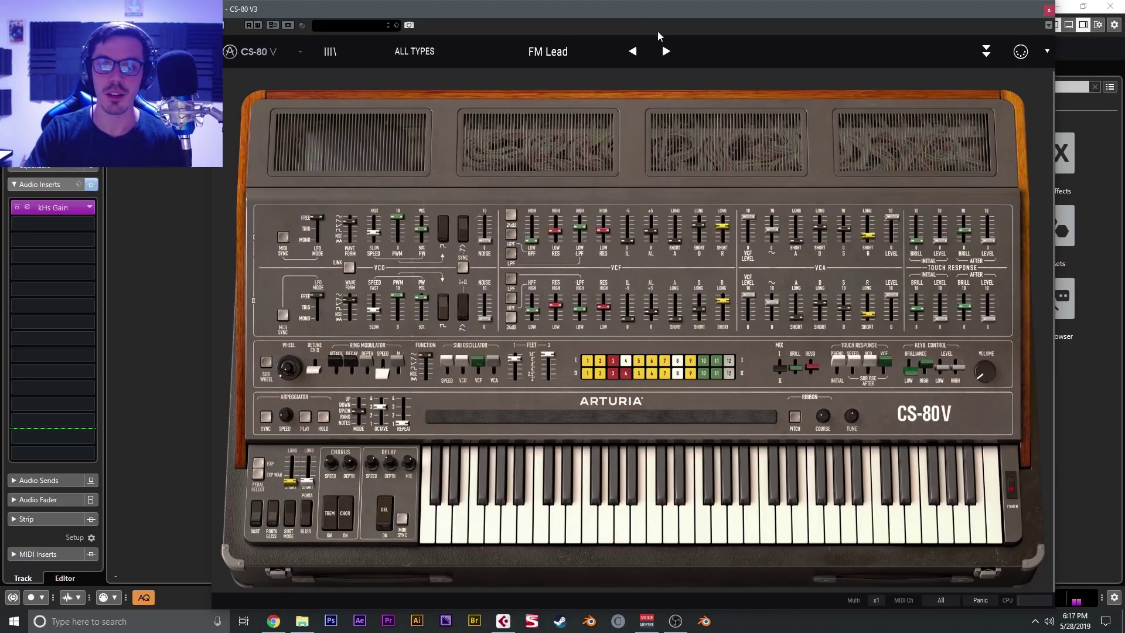
left_click_drag(661, 9, 667, 21)
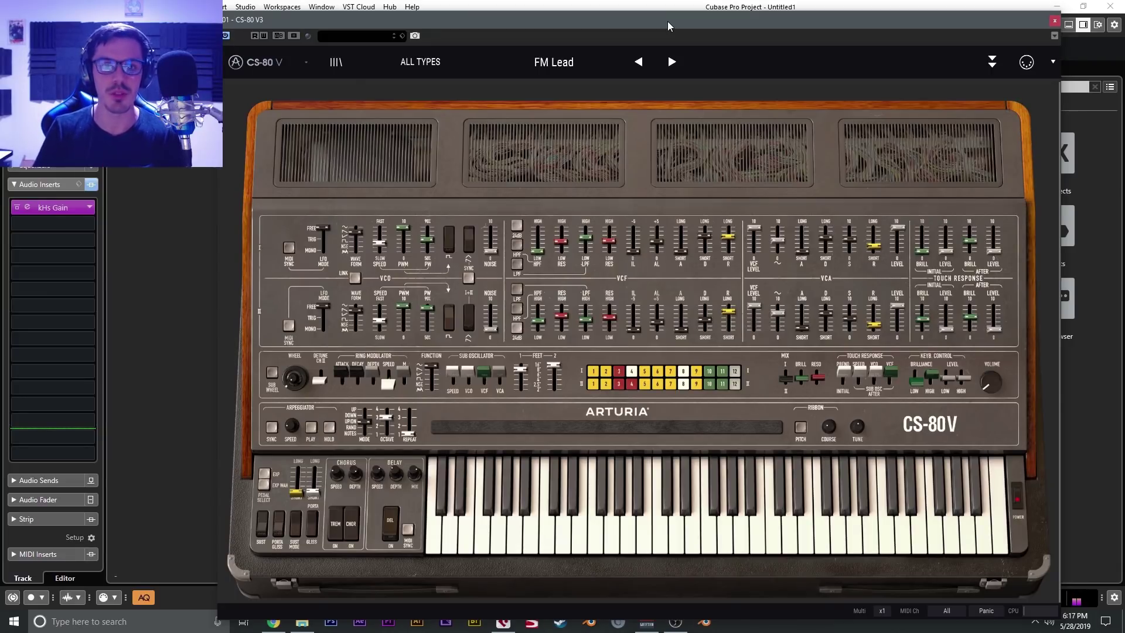
left_click_drag(667, 21, 669, 16)
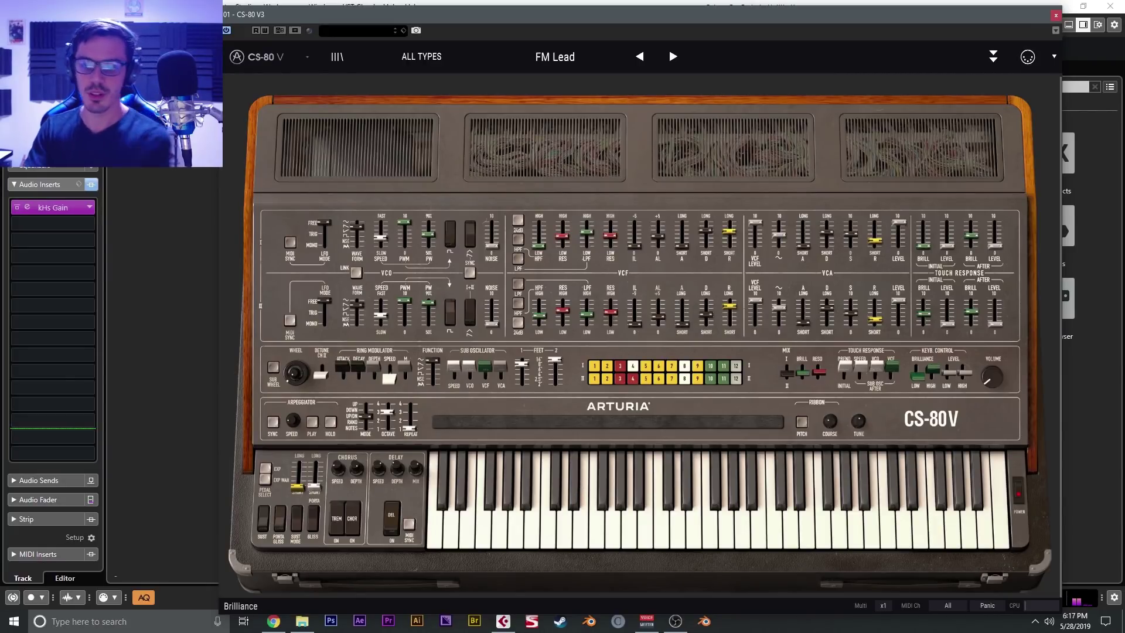
Adjust the Brilliance slider and the output volume of the FM Lead patch
left_click_drag(803, 375, 804, 374)
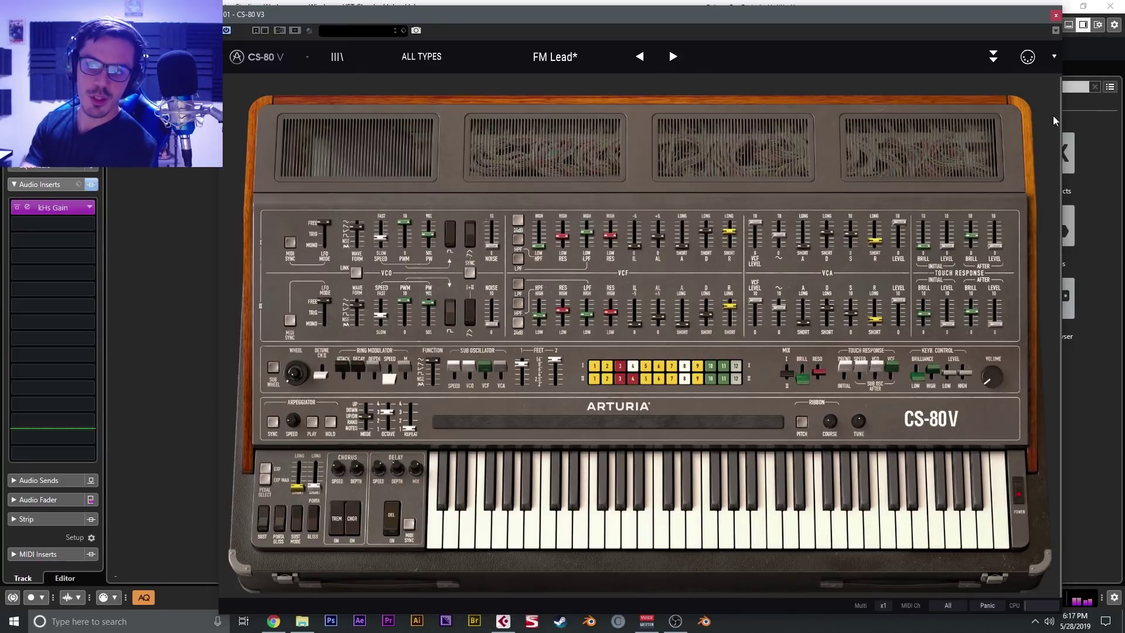
left_click_drag(997, 375, 997, 365)
left_click_drag(803, 375, 803, 382)
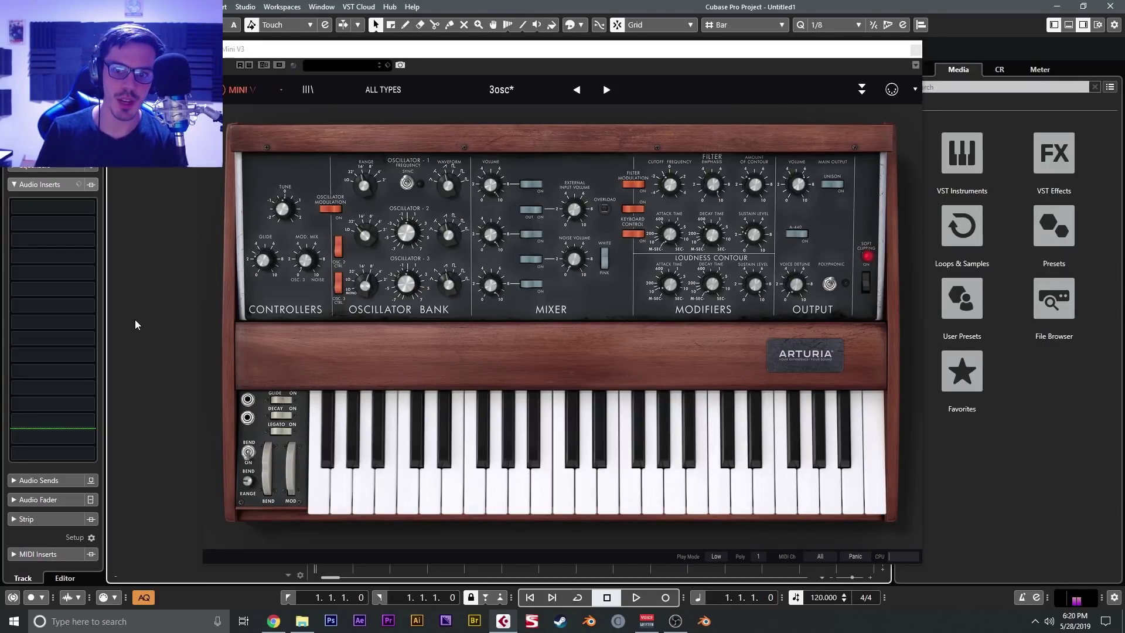
Reload the 3osc preset in Mini V and sweep its filter cutoff frequency
mouse_move(665, 179)
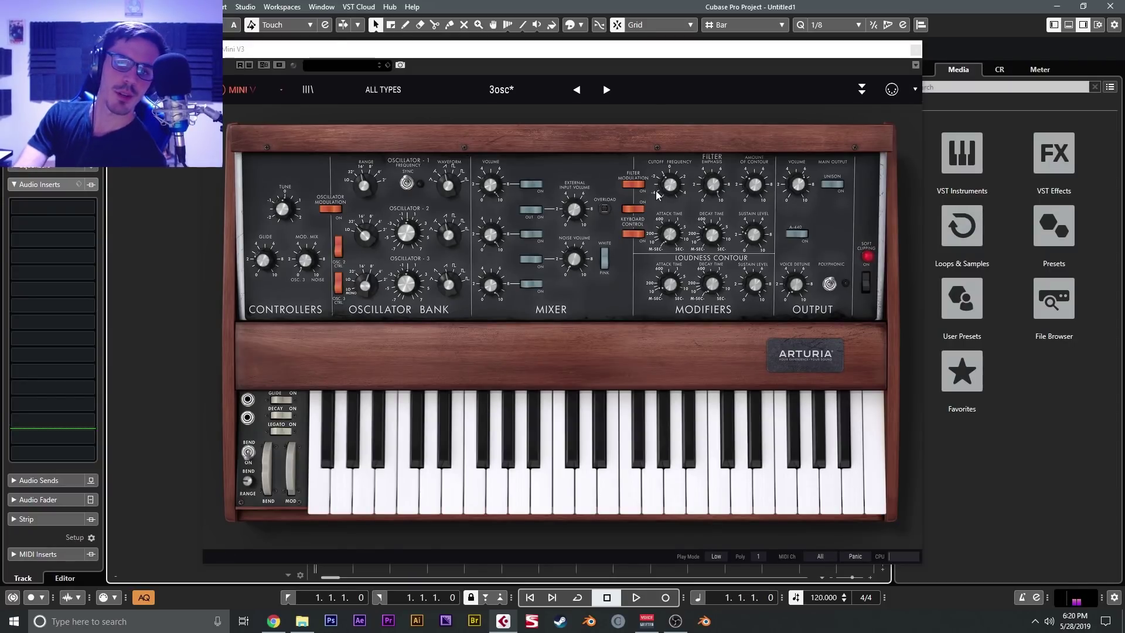
left_click_drag(669, 185, 701, 180)
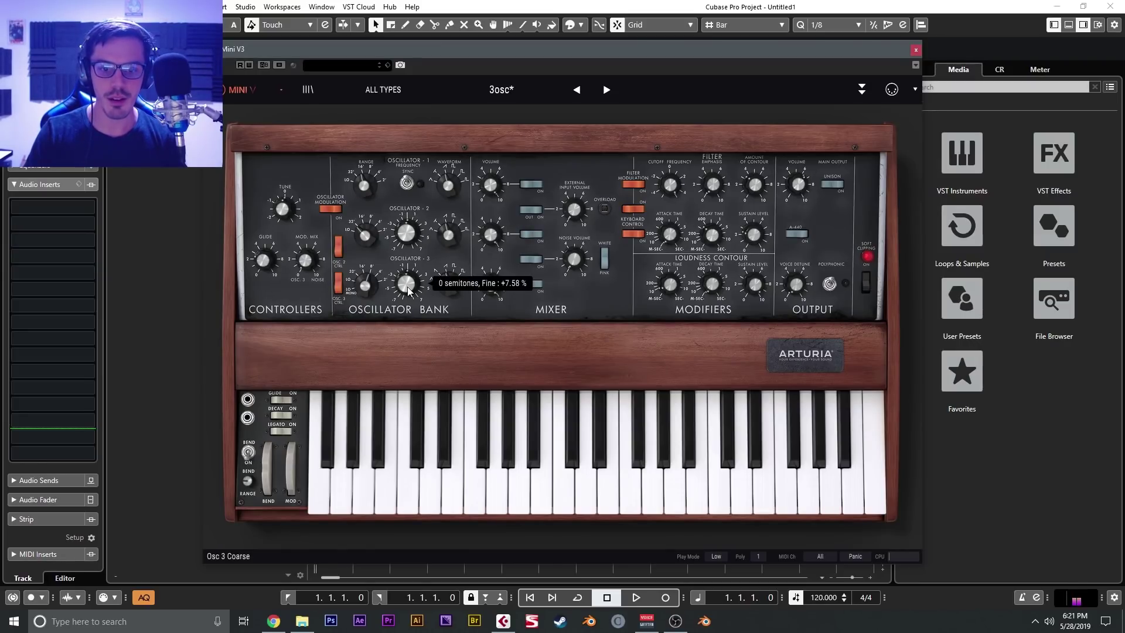
left_click(577, 89)
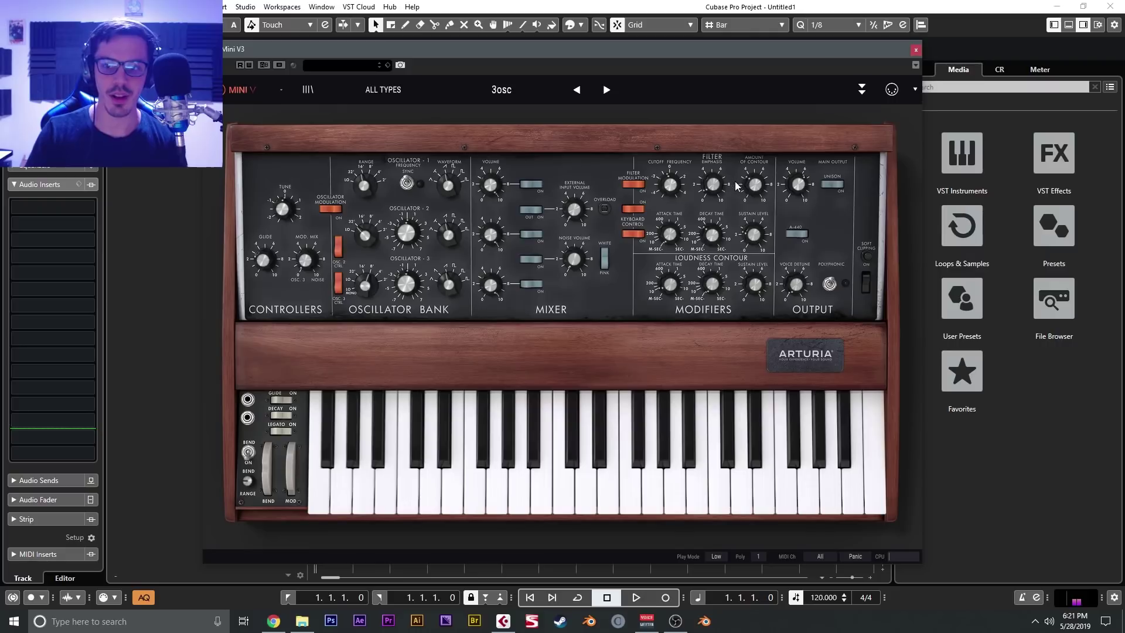
left_click_drag(673, 194, 673, 187)
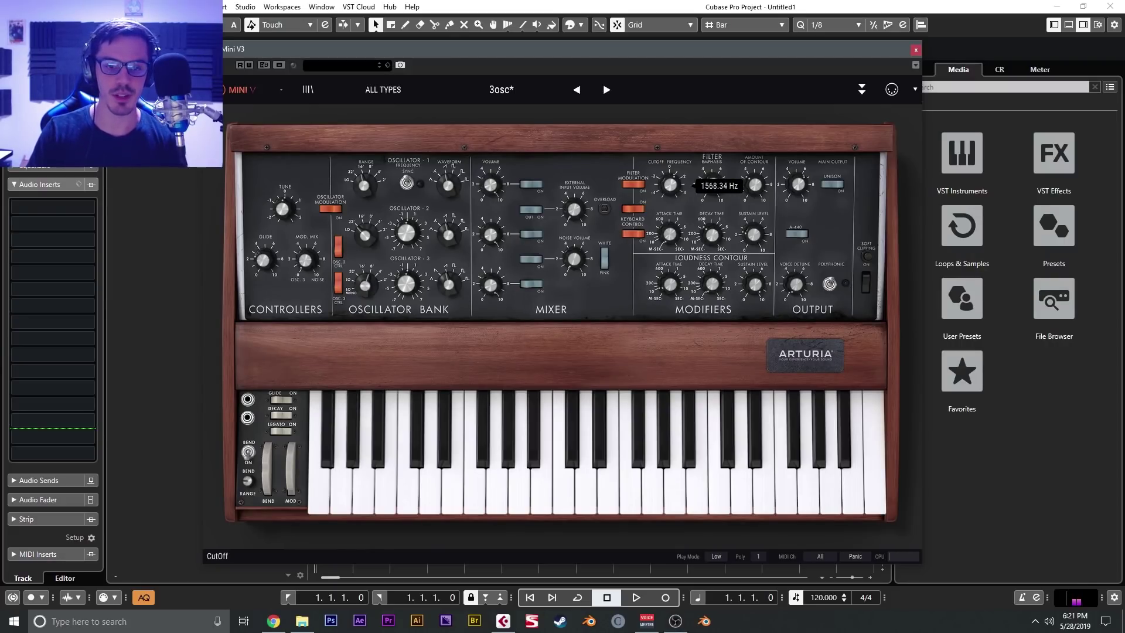
left_click_drag(672, 188, 673, 185)
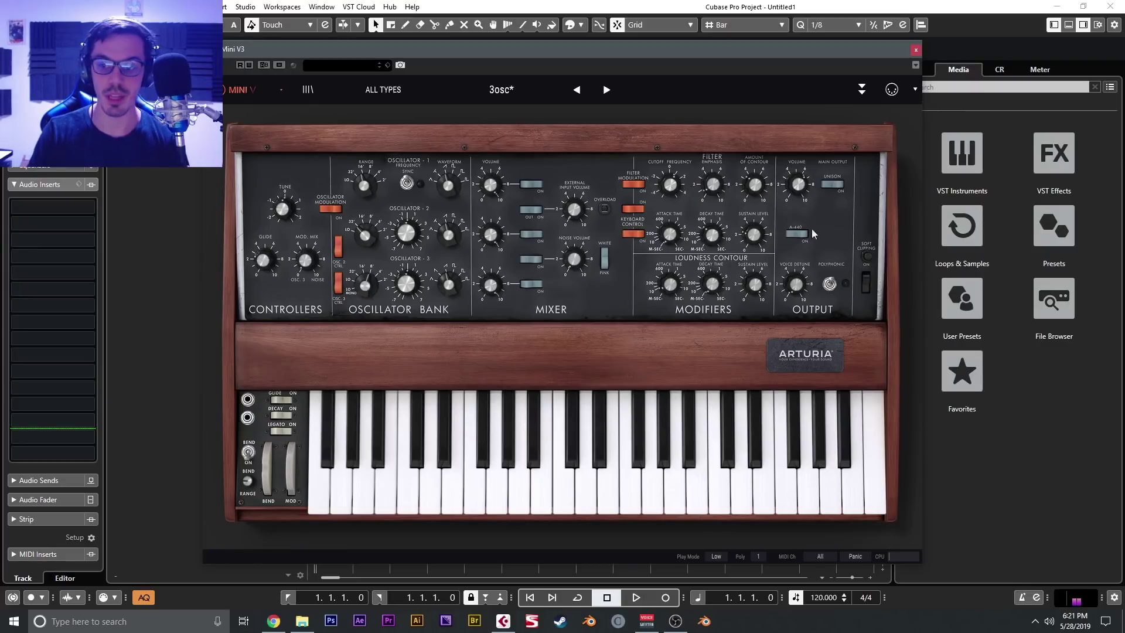
Toggle the polyphonic and unison switches in the Output section and turn on soft clipping
left_click(829, 286)
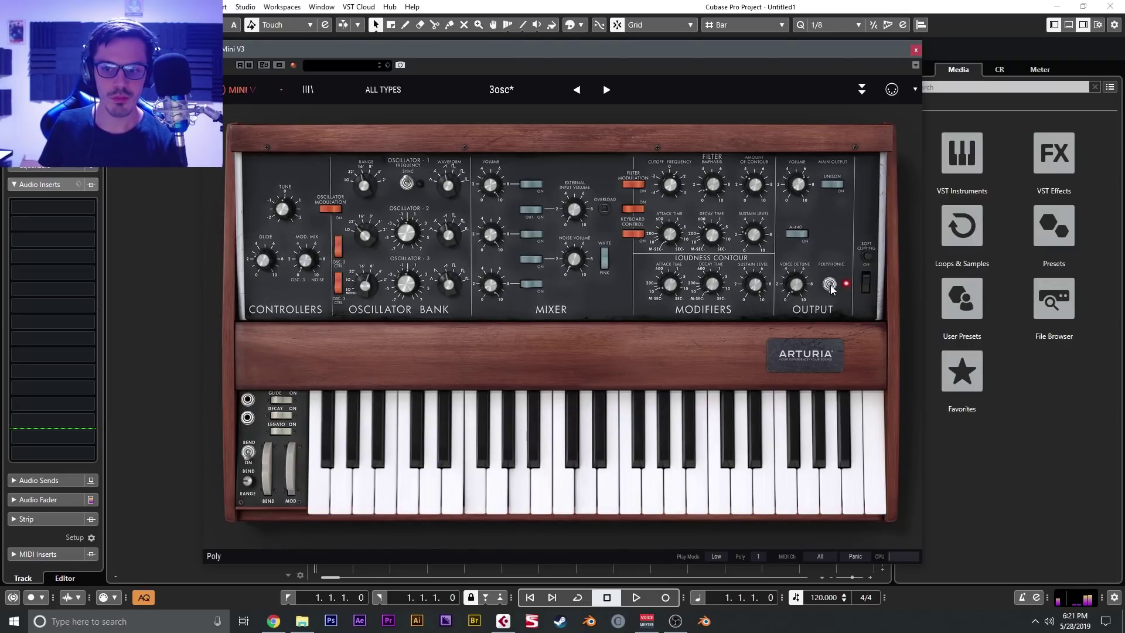
mouse_move(797, 286)
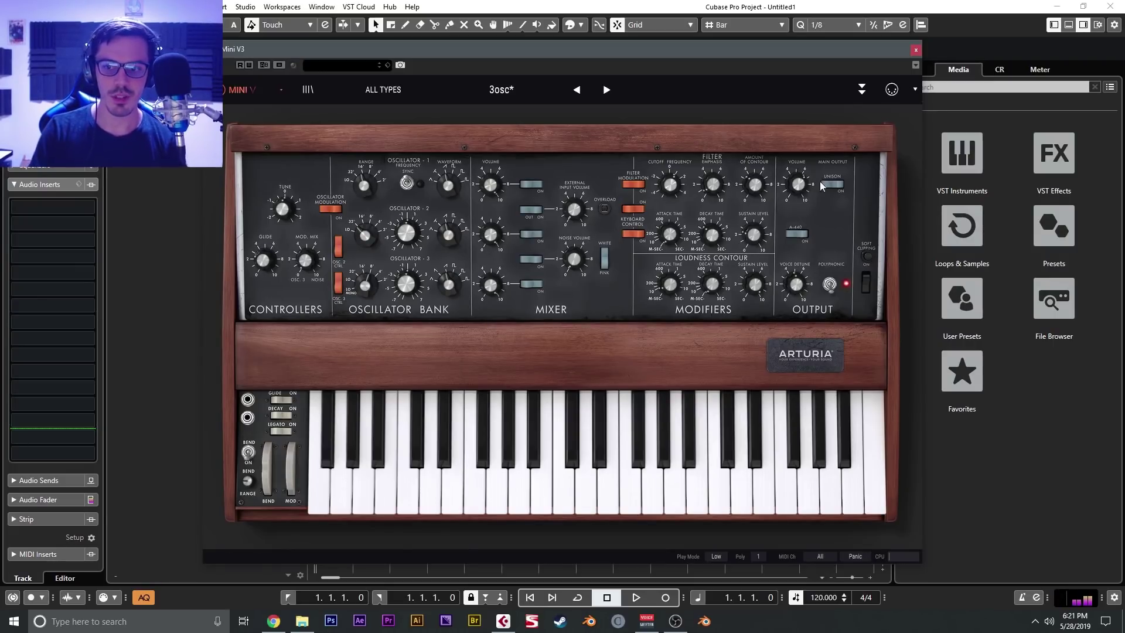
left_click(833, 188)
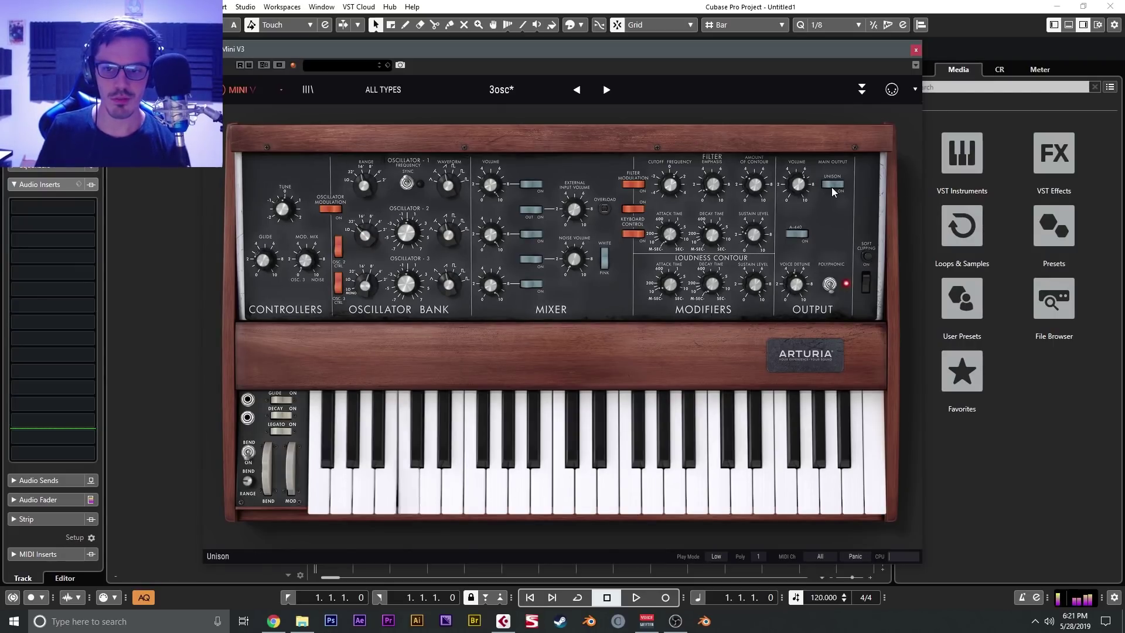
left_click(866, 287)
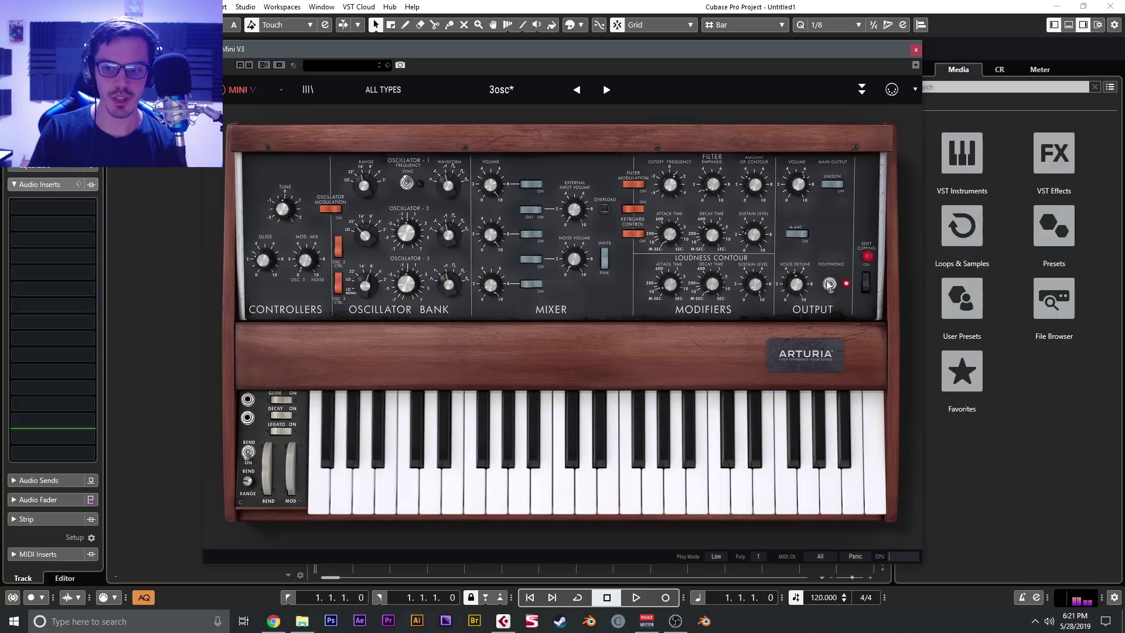
mouse_move(827, 286)
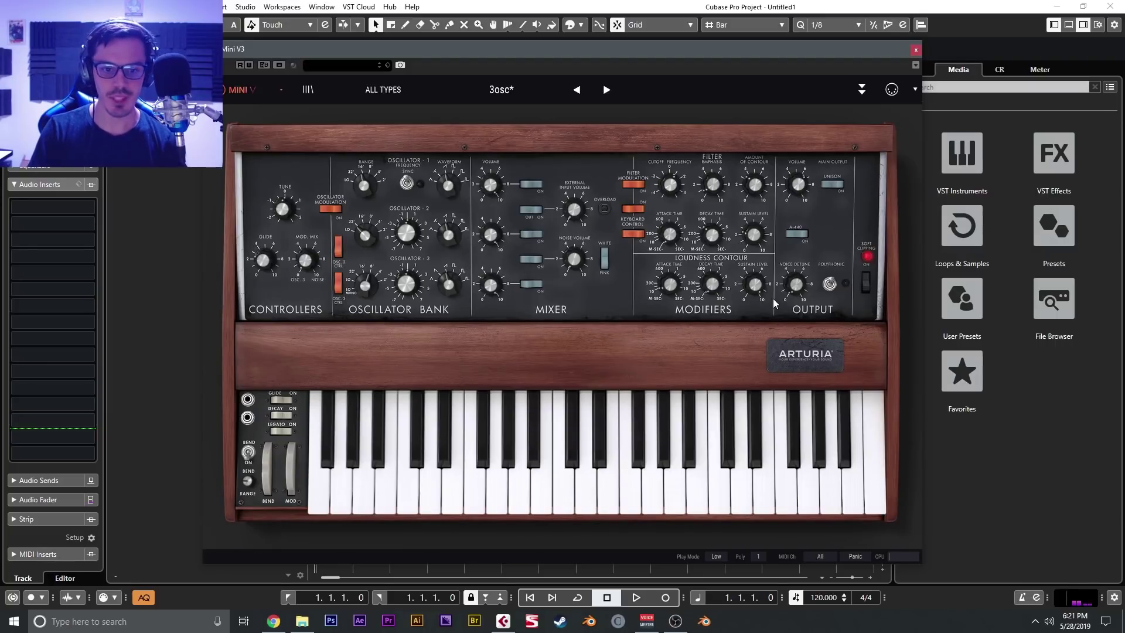
Draw a jagged curve in the enabled Motion Recorder and assign curve 1 to VCO1 AM
left_click(866, 89)
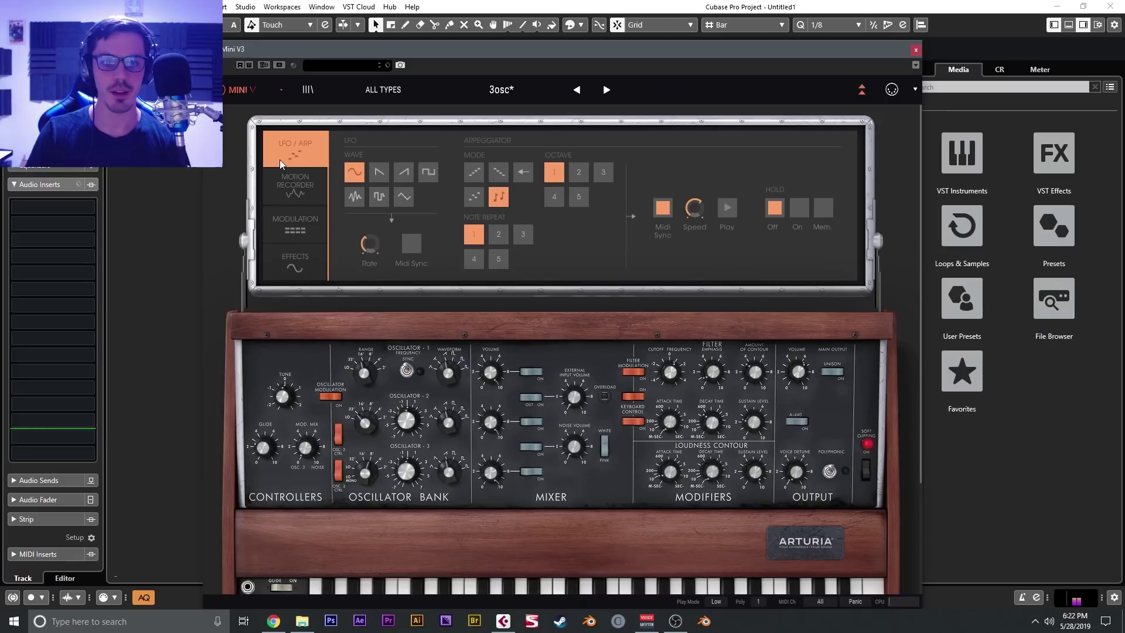
left_click(297, 202)
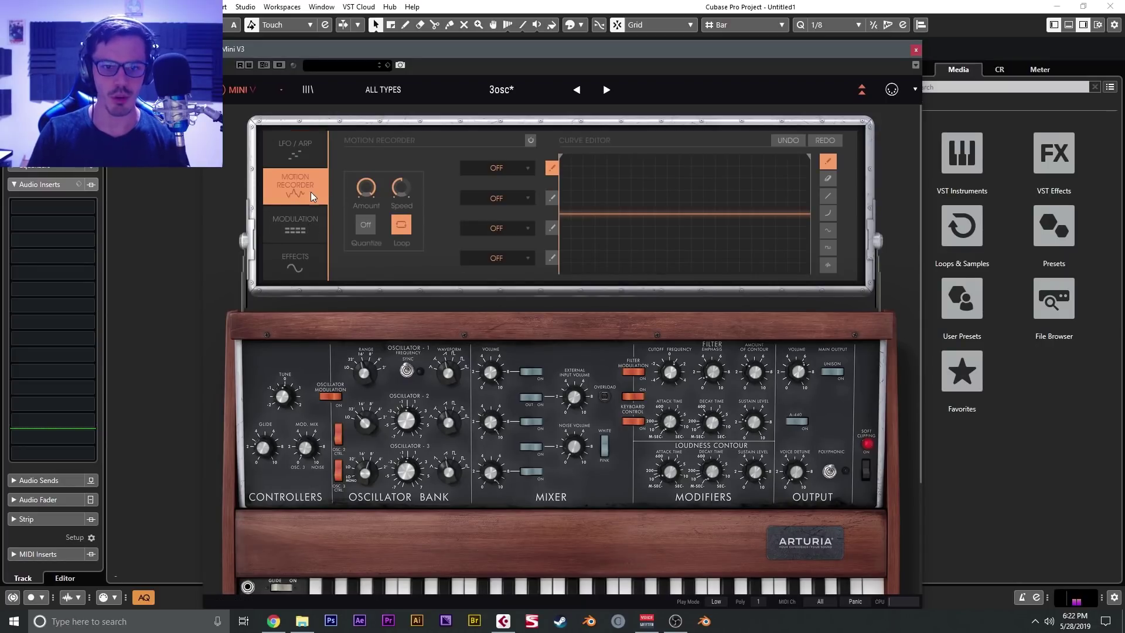
mouse_move(641, 208)
left_mouse_down()
mouse_move(559, 216)
mouse_move(628, 194)
mouse_move(696, 196)
mouse_move(764, 216)
mouse_move(824, 190)
left_mouse_up()
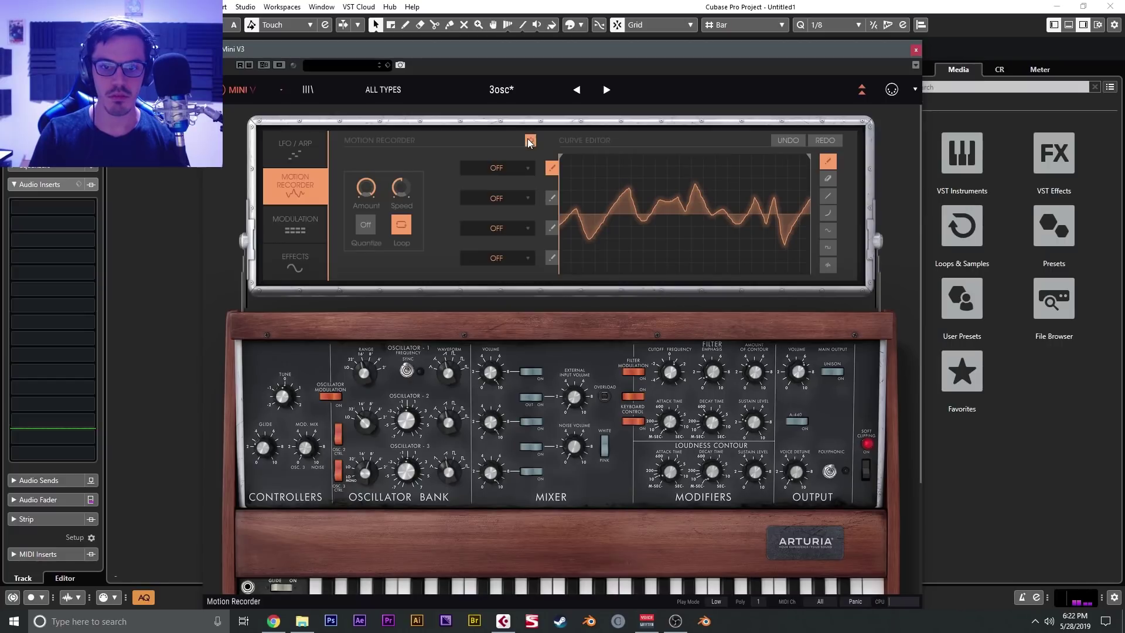
left_click(513, 171)
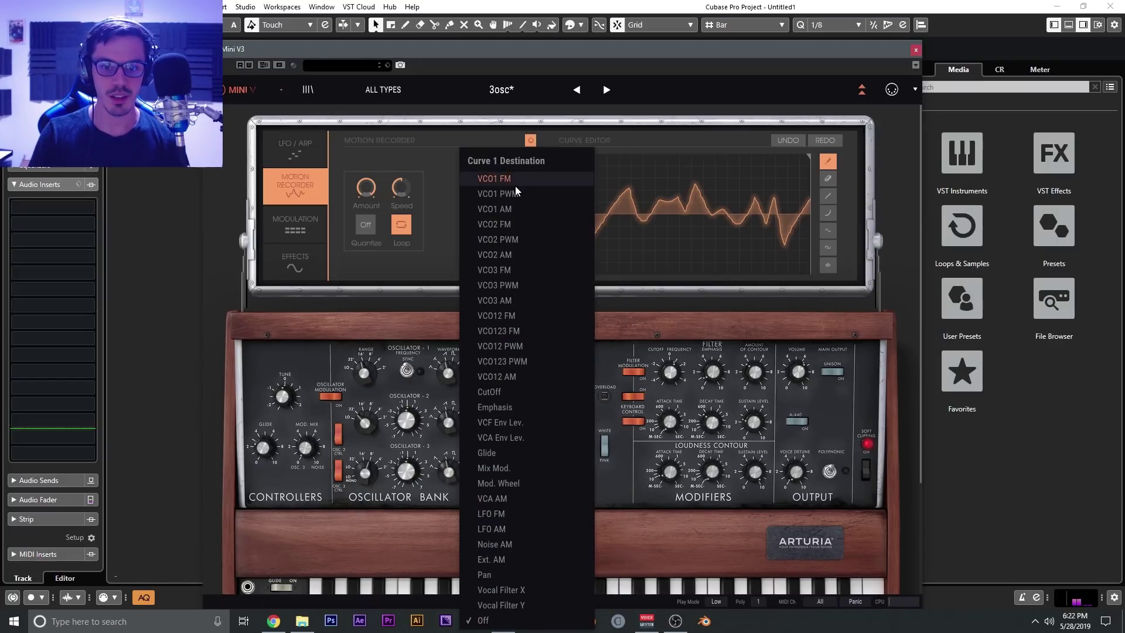
left_click(523, 217)
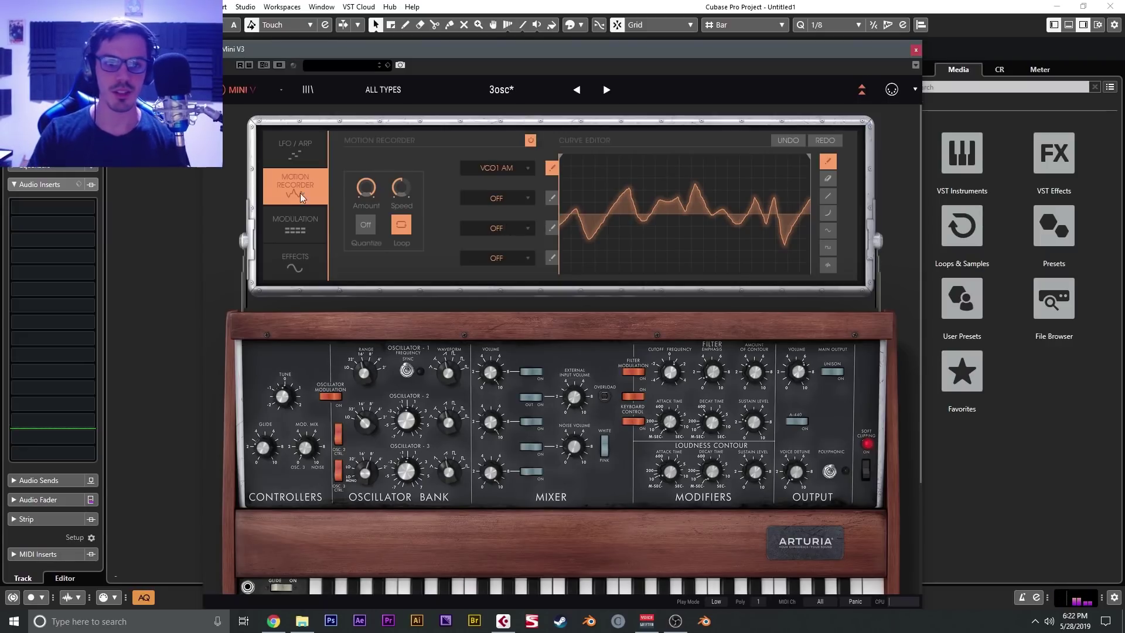
Look over the modulation and effects pages and close the advanced section of the synth
left_click(287, 220)
left_click(298, 263)
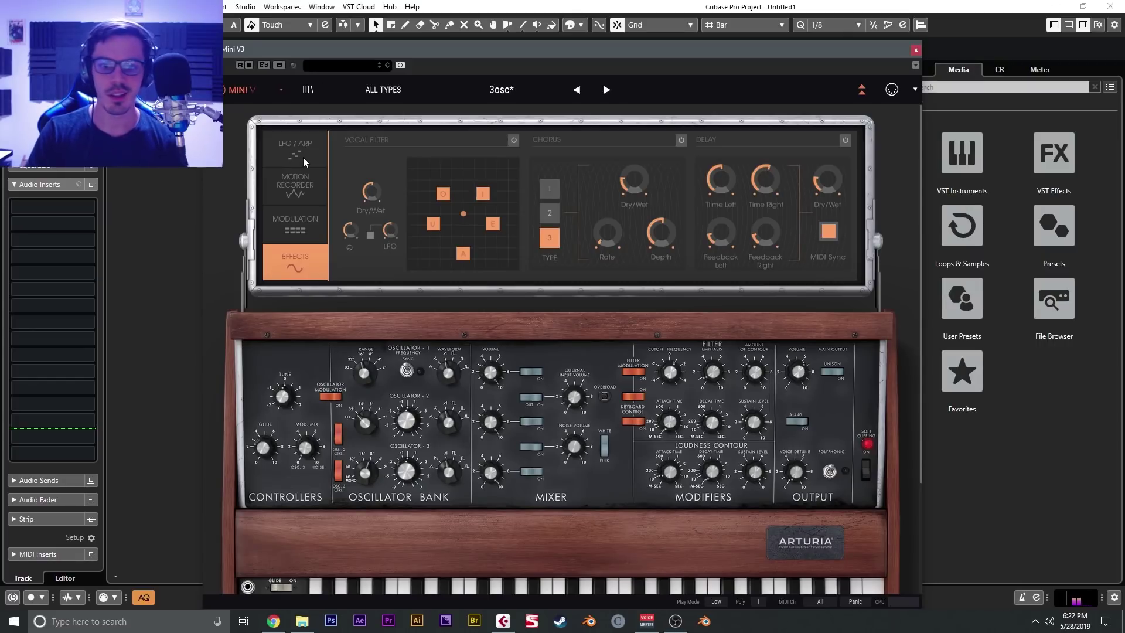
left_click(862, 89)
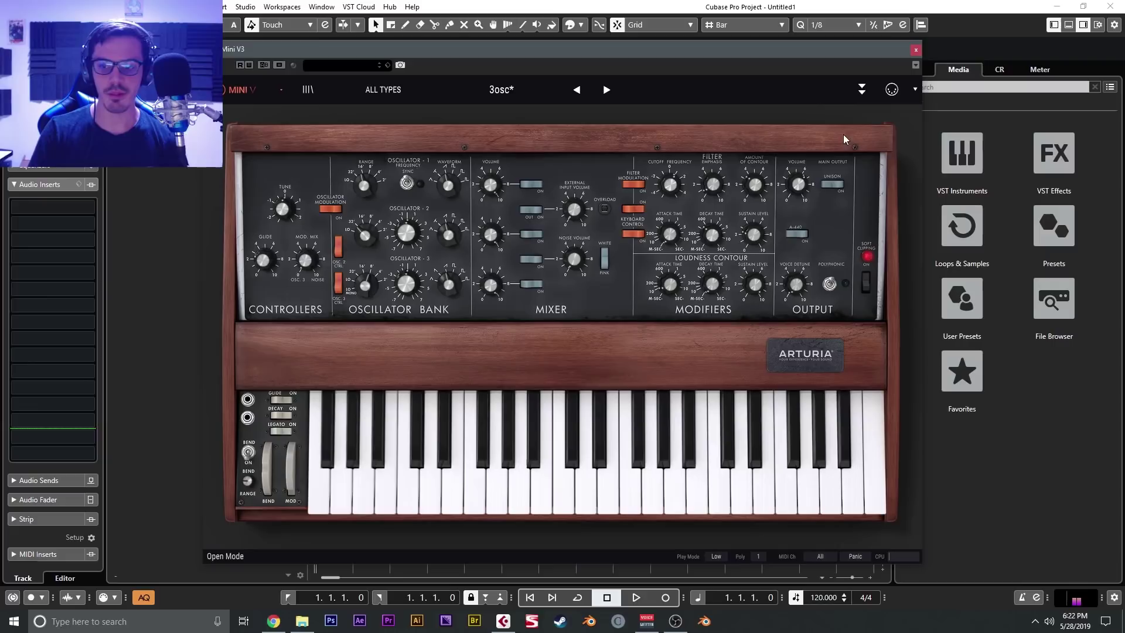
Load the Hown Lined preset and then pick OBX Strings from the preset list
left_click(531, 92)
left_click(612, 184)
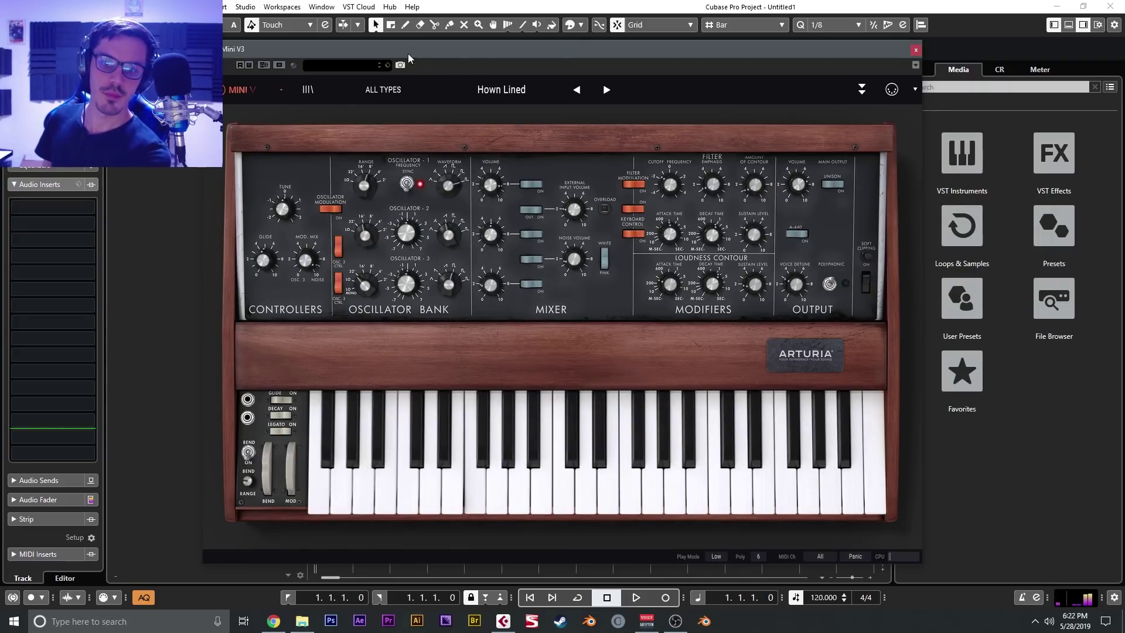
left_click(500, 97)
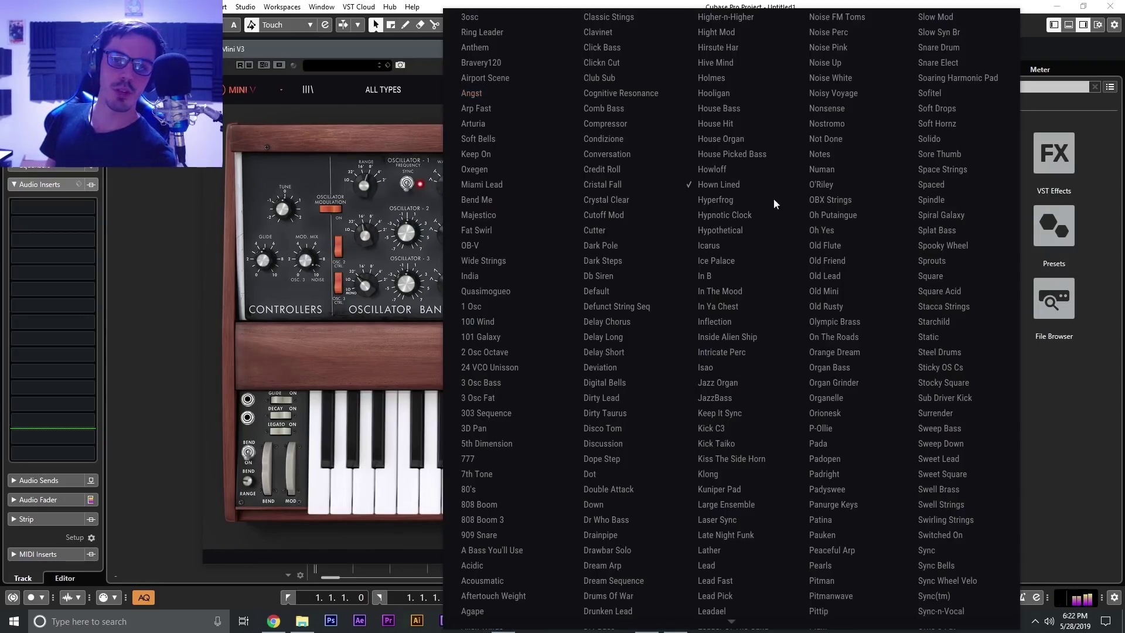
left_click(820, 199)
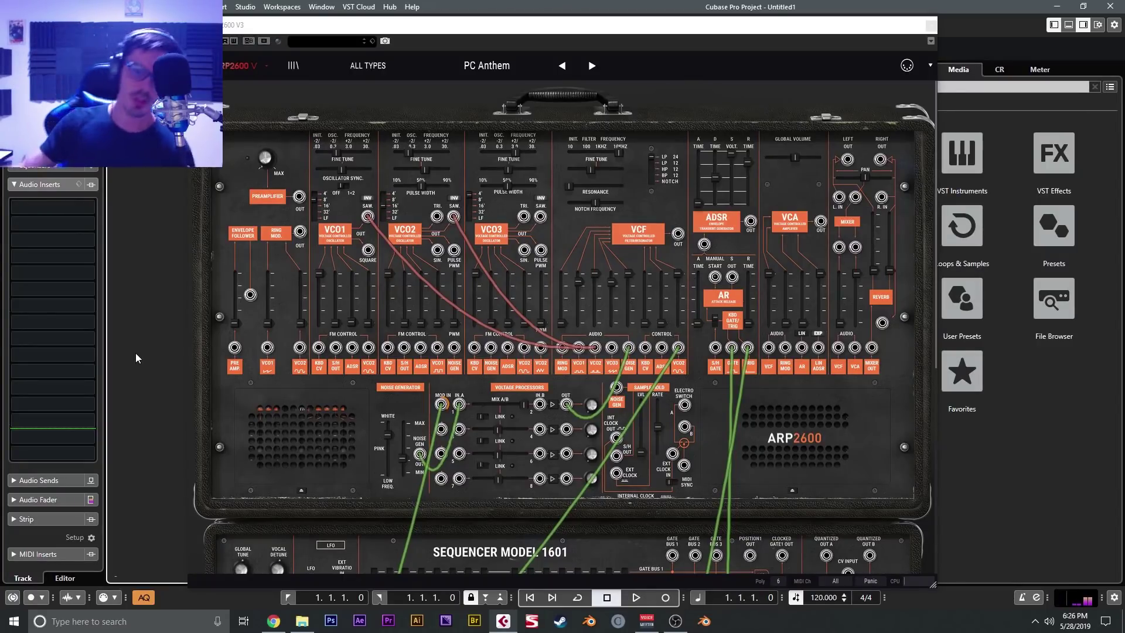
Filter the ARP2600 V preset browser by the Template type and load the Default preset
left_click(293, 65)
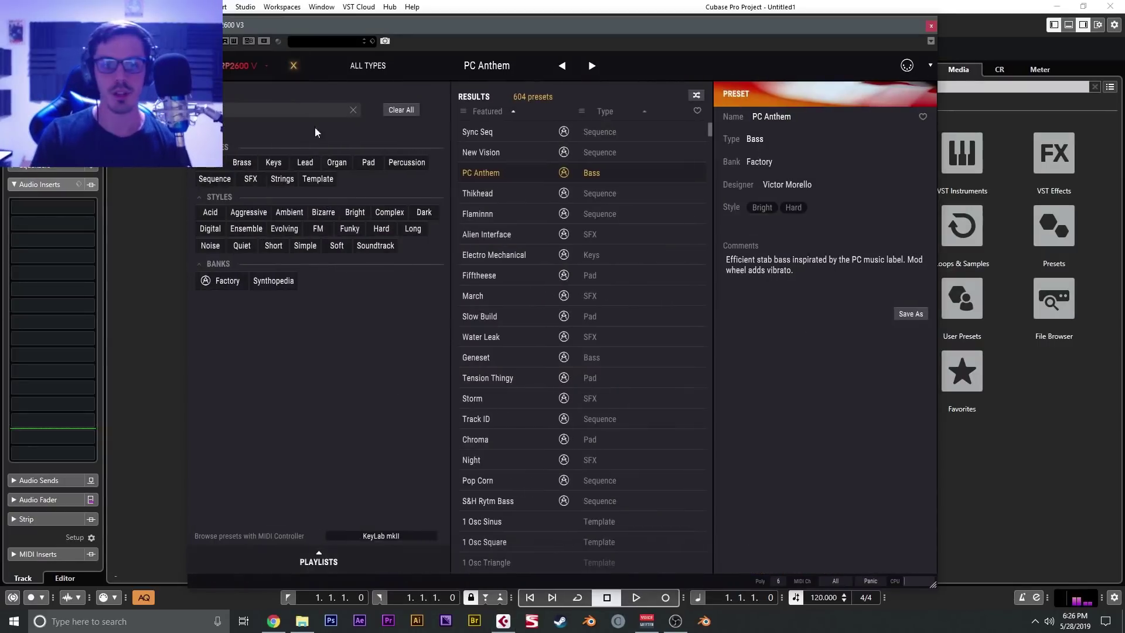
left_click(317, 179)
left_click(481, 234)
left_click(295, 71)
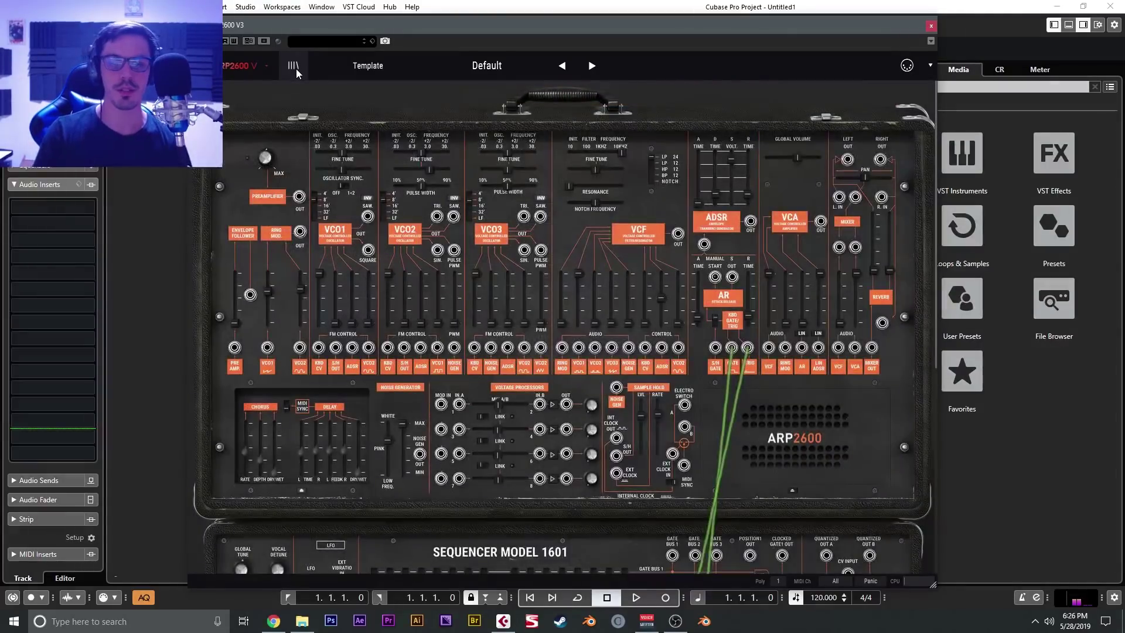
Raise the VCF resonance to 1.00 and sweep the initial filter frequency down and back up to its maximum
scroll(683, 262, "down", 5)
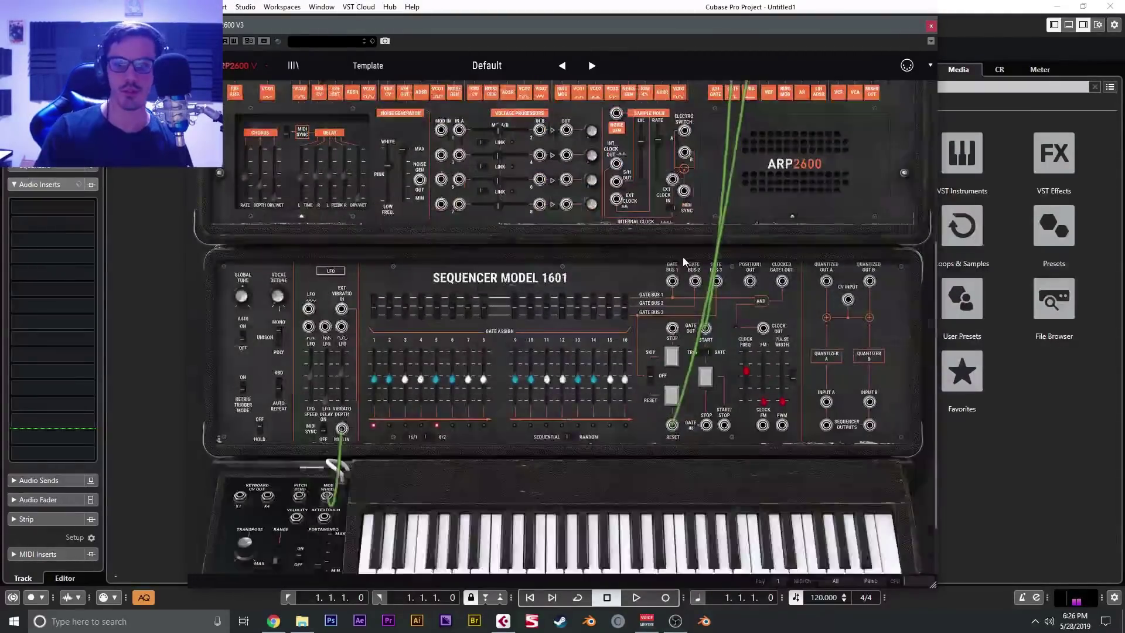
scroll(683, 262, "up", 5)
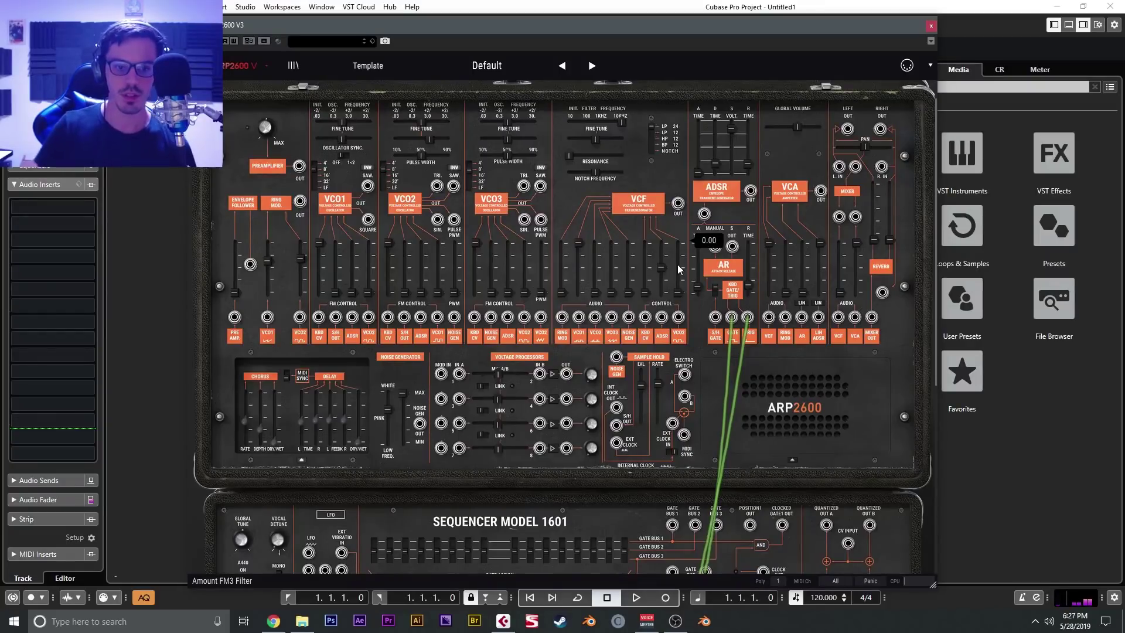
scroll(680, 270, "up", 1)
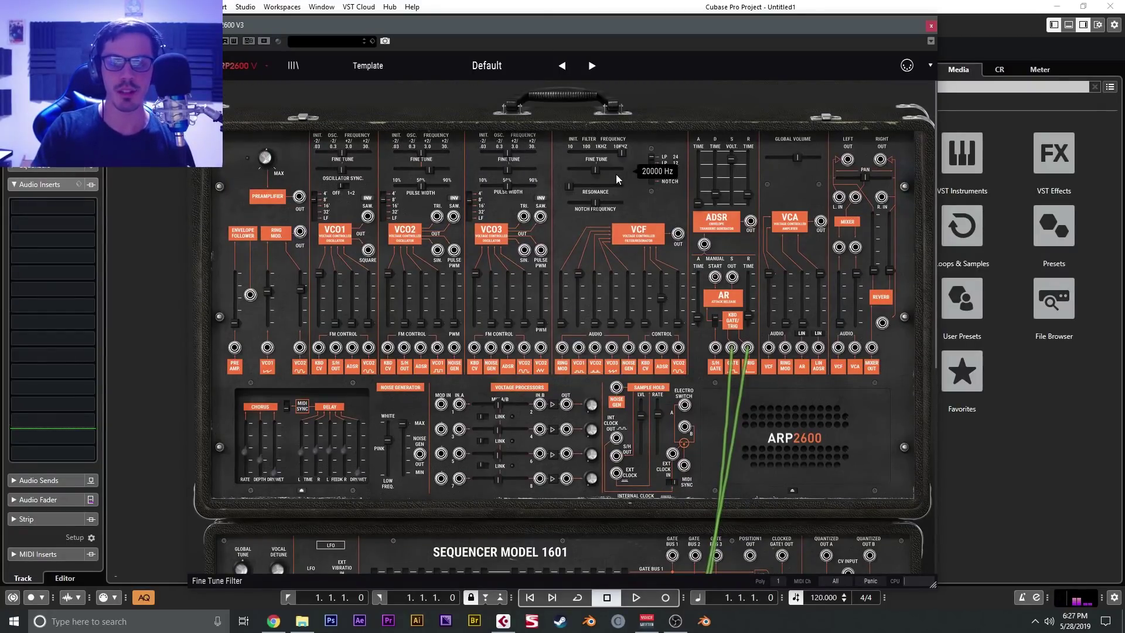
left_click_drag(577, 186, 621, 187)
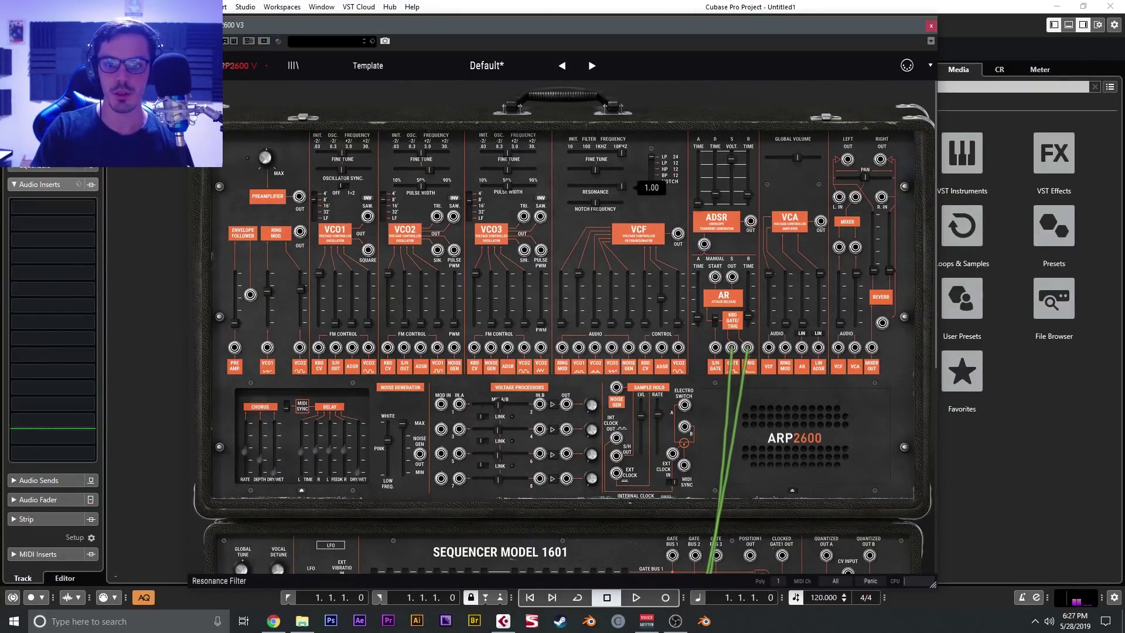
mouse_move(622, 157)
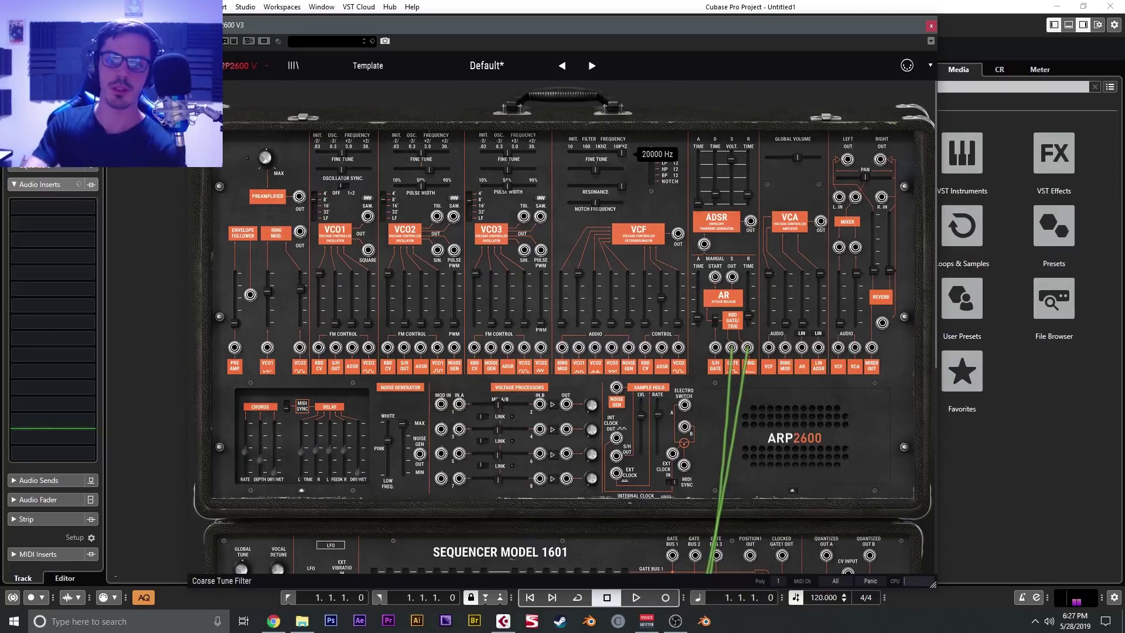
mouse_move(621, 155)
left_mouse_down()
mouse_move(568, 154)
mouse_move(616, 154)
mouse_move(600, 154)
left_mouse_up()
left_click_drag(578, 153, 622, 153)
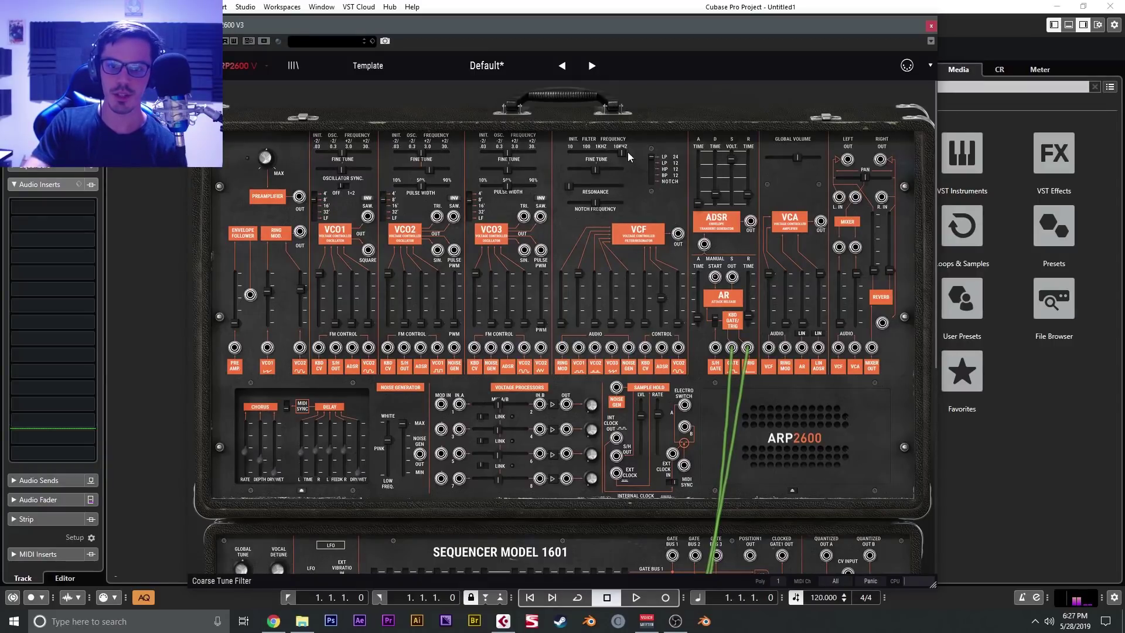
Advance to the Filter Low Pass template and then load Back to Basic from the Bass preset category
left_click(592, 65)
left_click(591, 66)
left_click(343, 67)
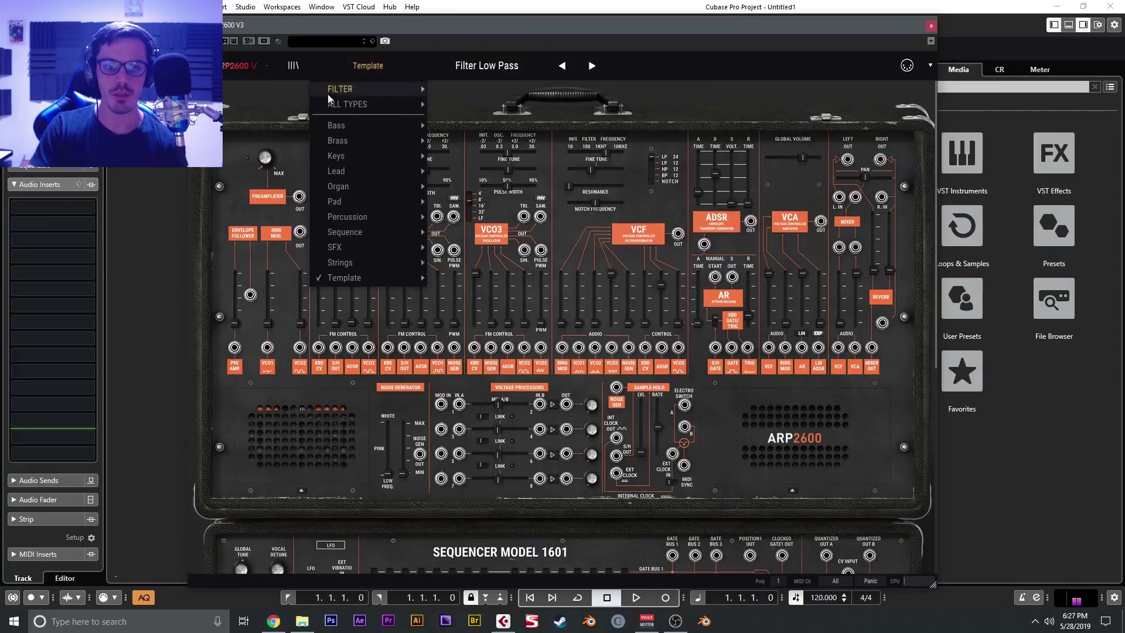
mouse_move(351, 125)
left_click(522, 159)
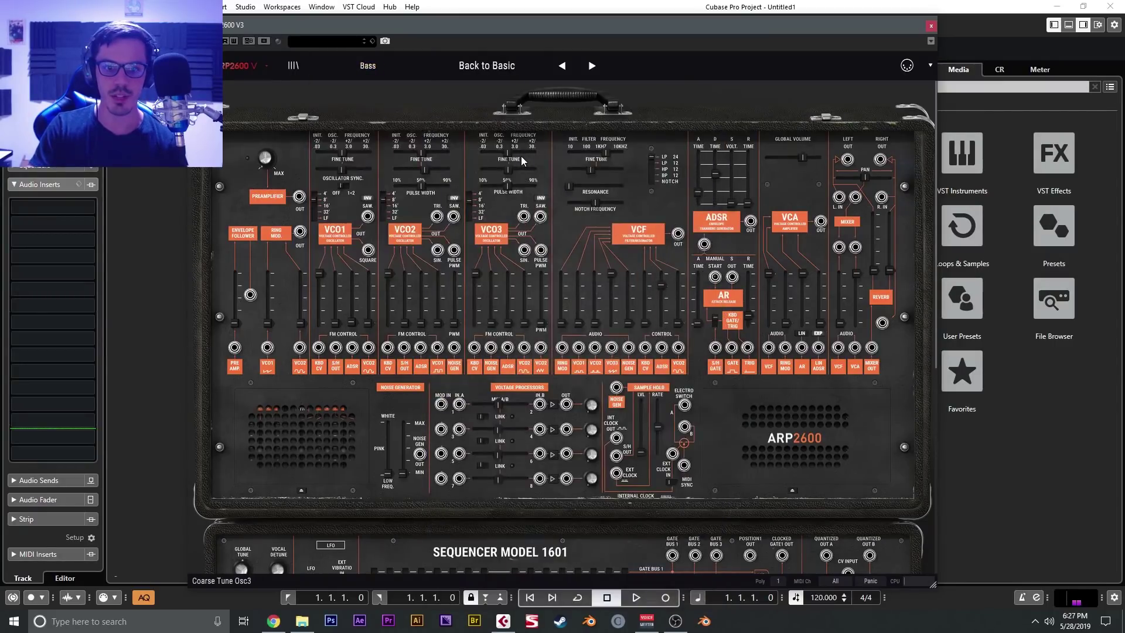
Clear all preset browser filters, load the Thikhead preset and return to the ARP2600 V panel
left_click(293, 66)
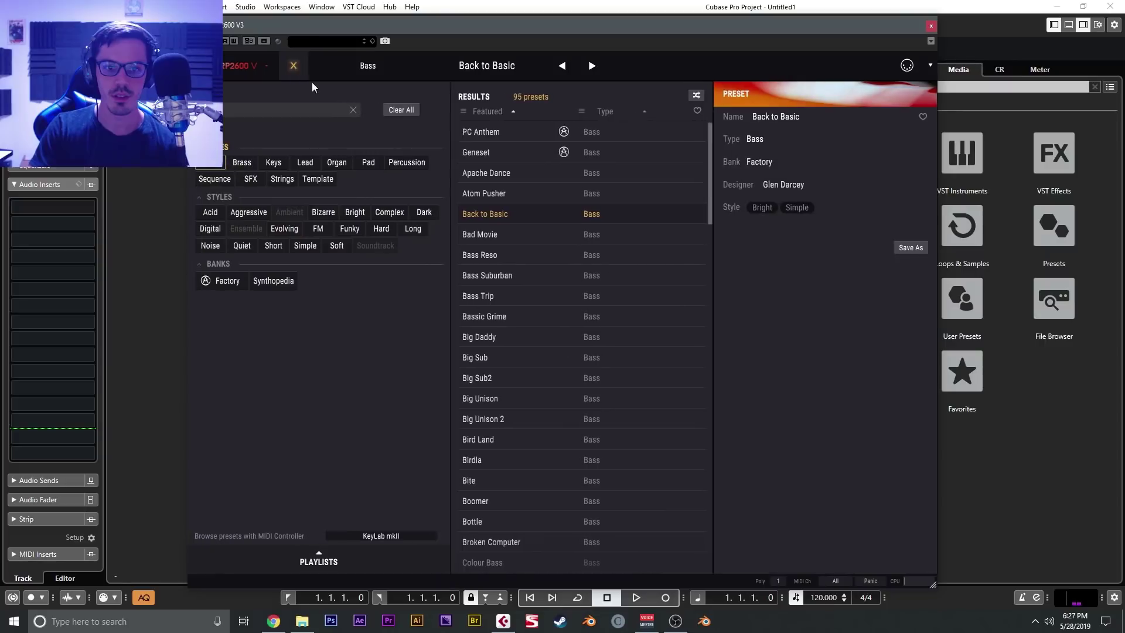
left_click(402, 110)
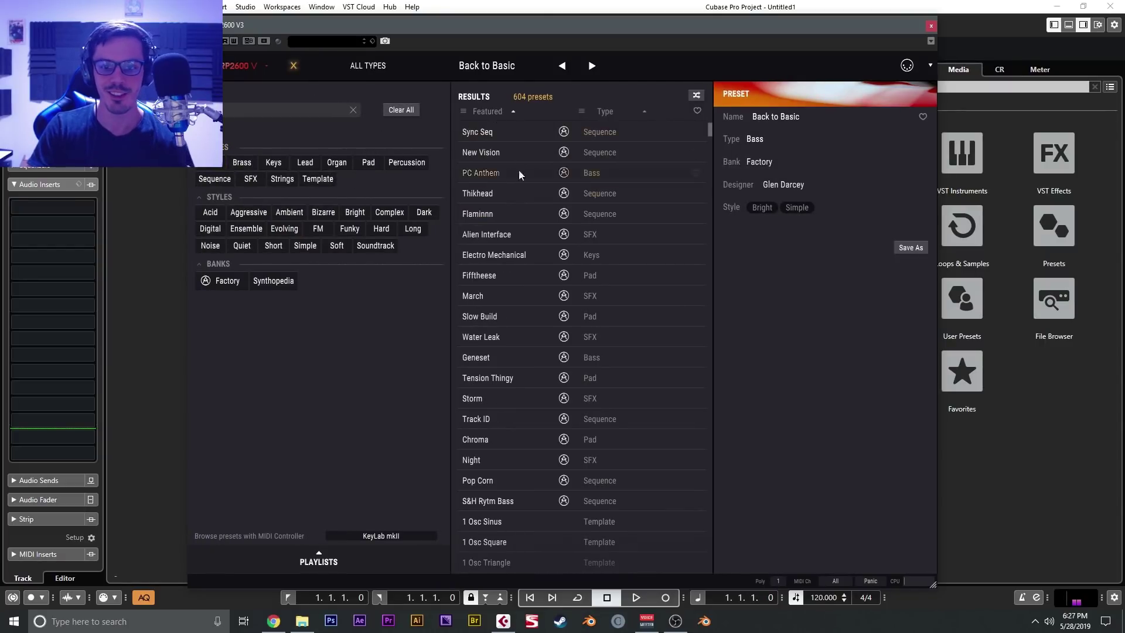
left_click(480, 194)
left_click(293, 65)
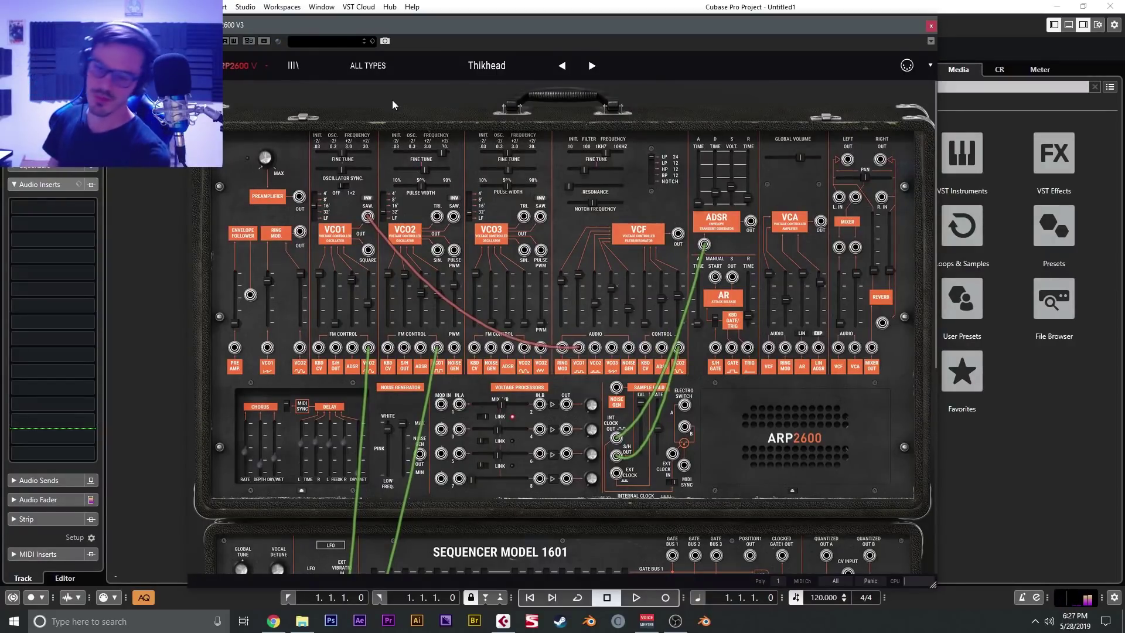
Step forward through the ARP2600 V presets one at a time from Flaminnn to Slow Build
left_click(589, 67)
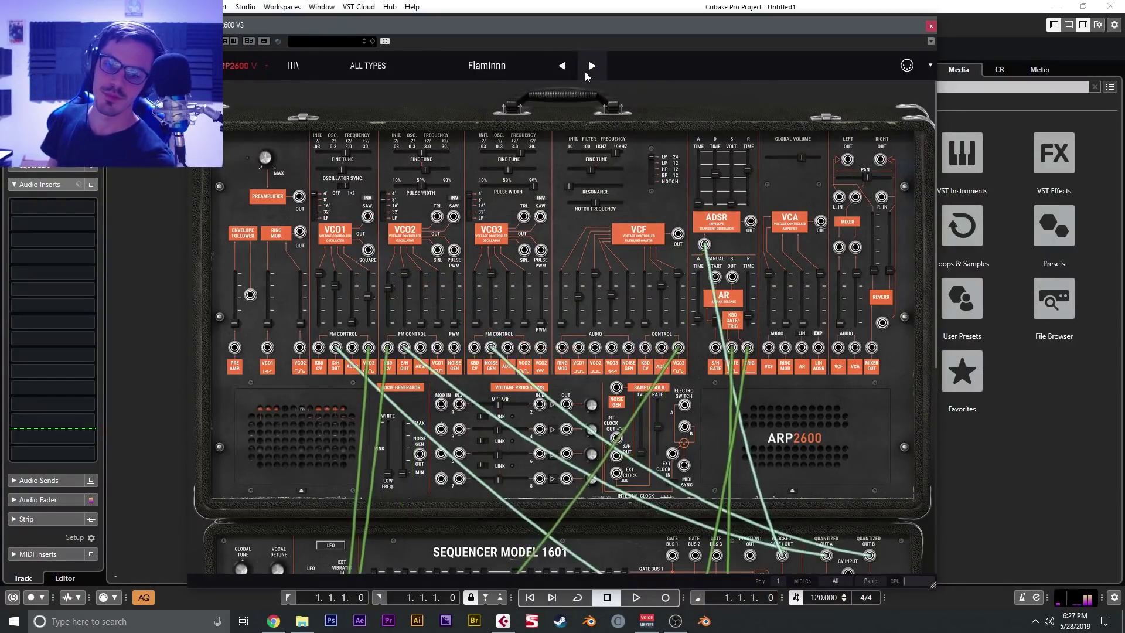
left_click(585, 72)
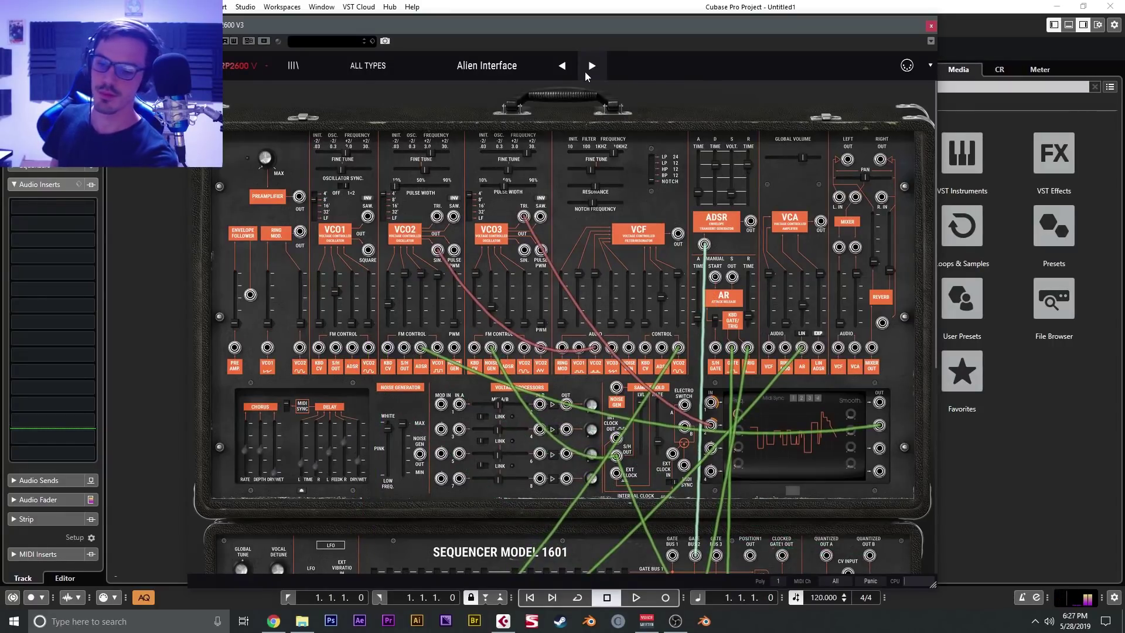
left_click(585, 72)
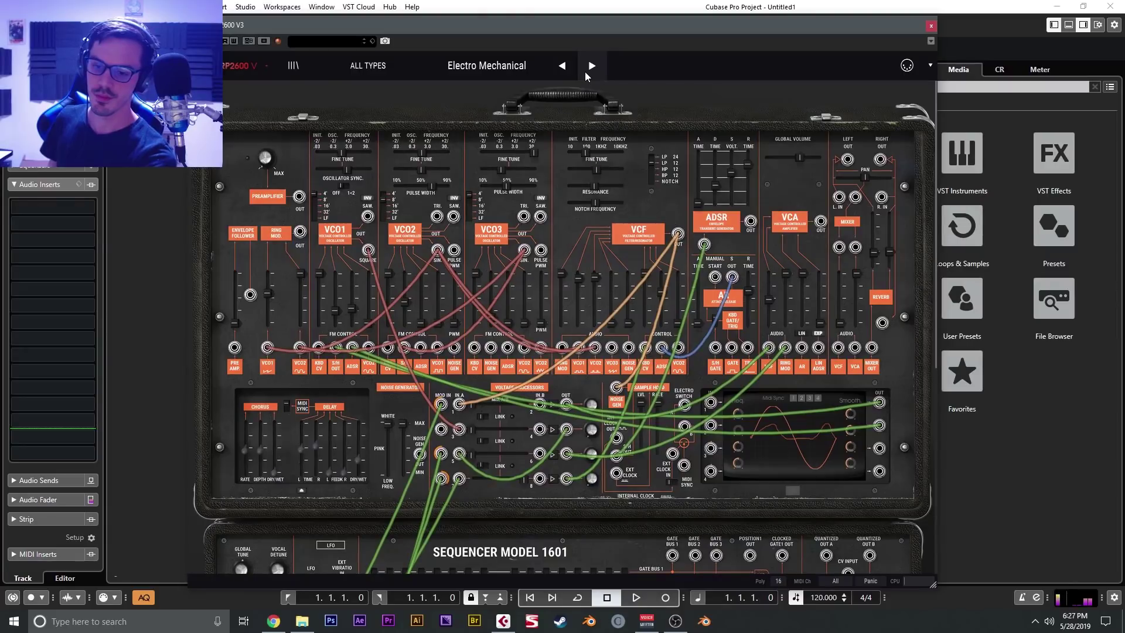
left_click(585, 71)
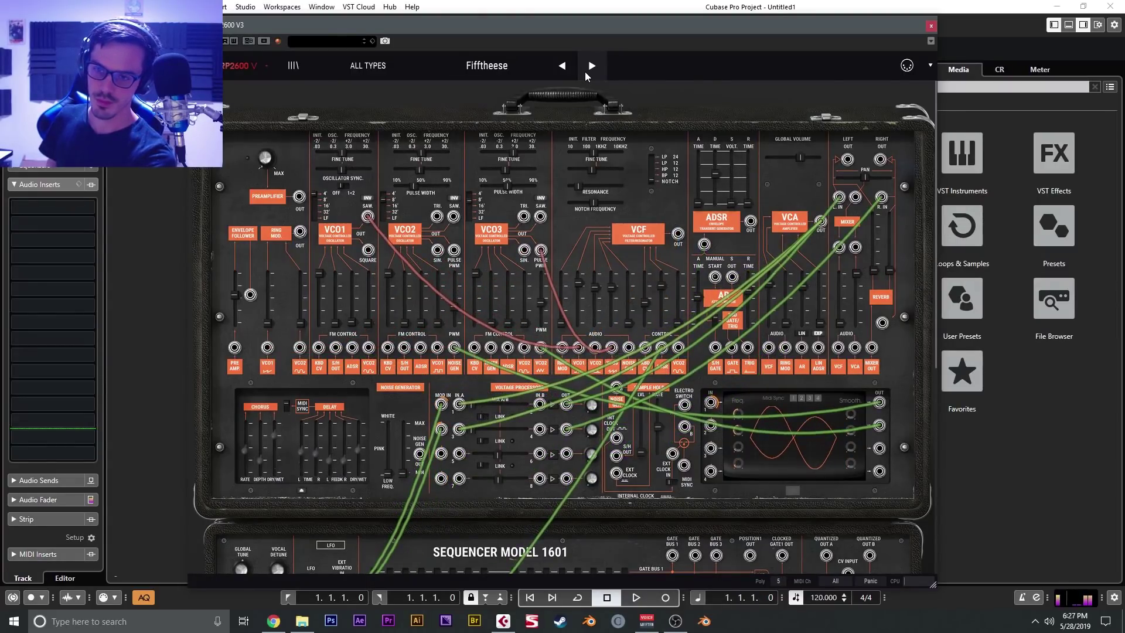
left_click(585, 72)
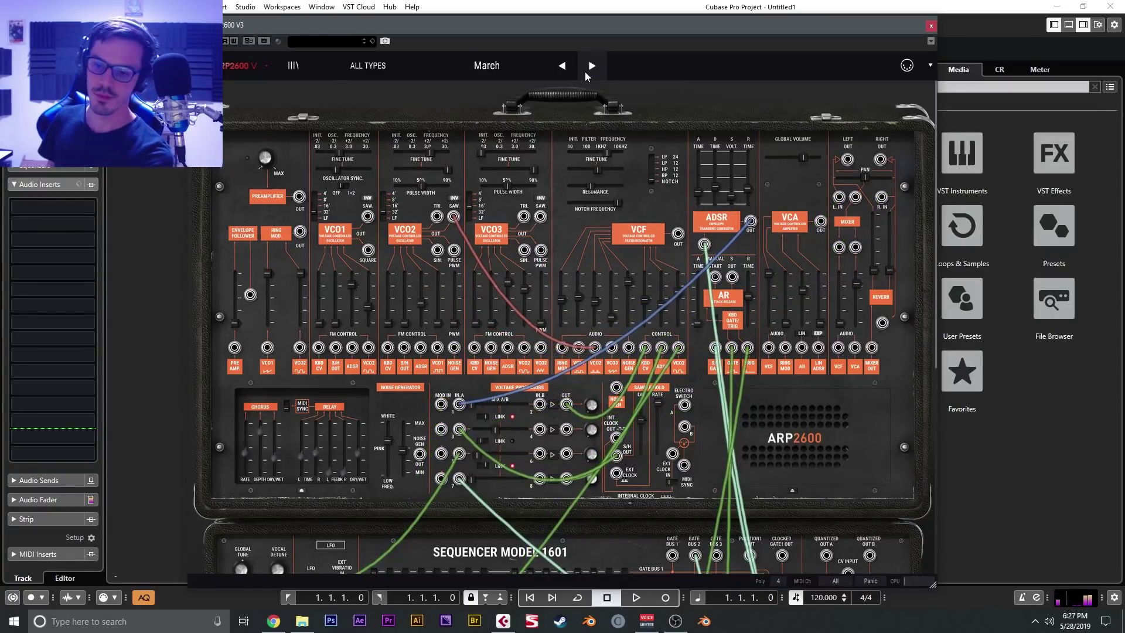
left_click(584, 72)
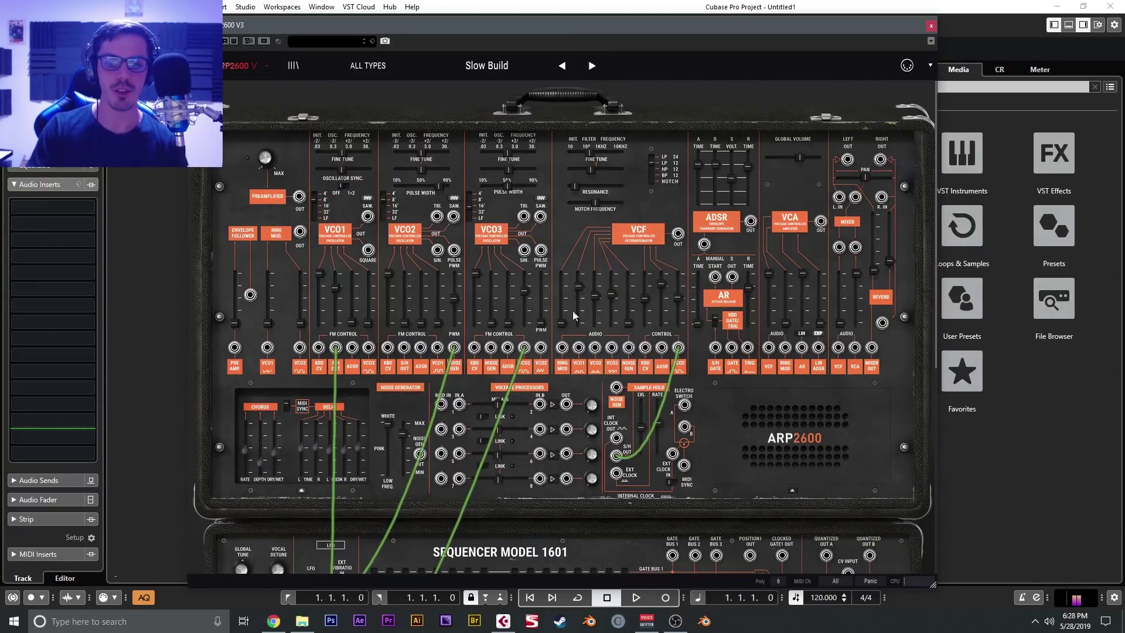
Look over the Slow Build patch, then advance through the presets past Geneset to Storm
scroll(579, 323, "down", 10)
scroll(579, 322, "up", 6)
scroll(579, 323, "up", 2)
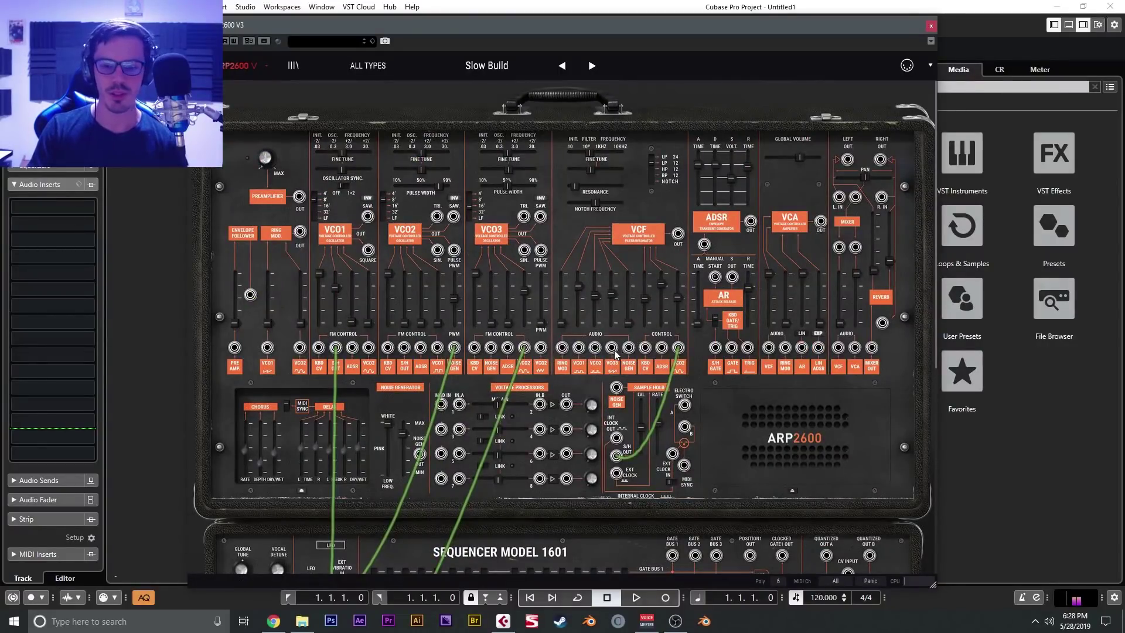
scroll(596, 351, "down", 1)
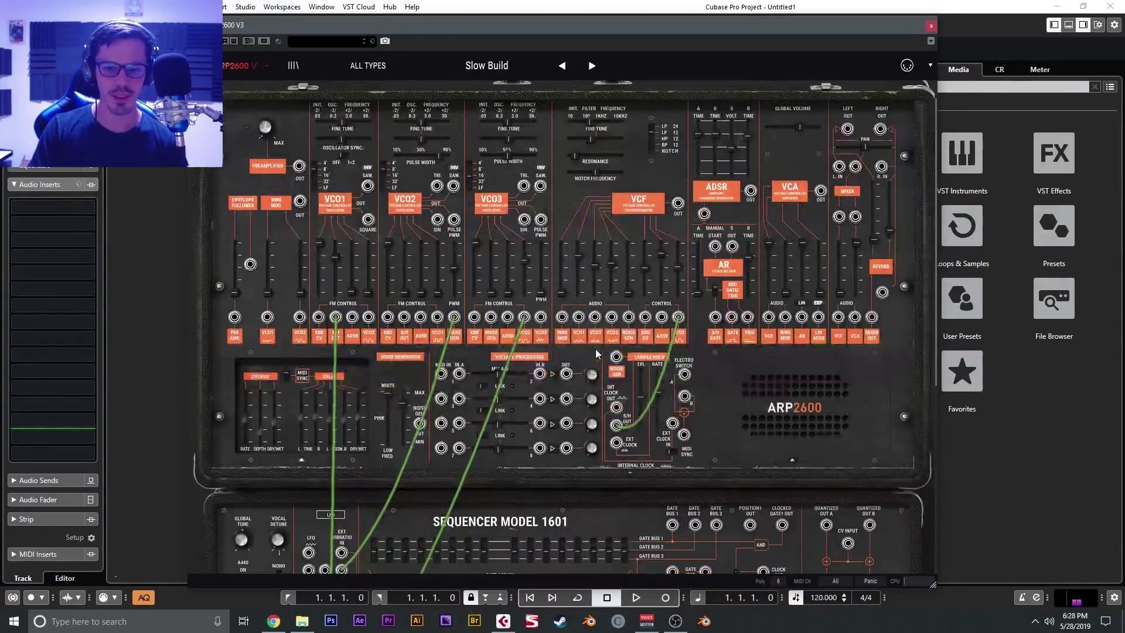
scroll(596, 354, "up", 1)
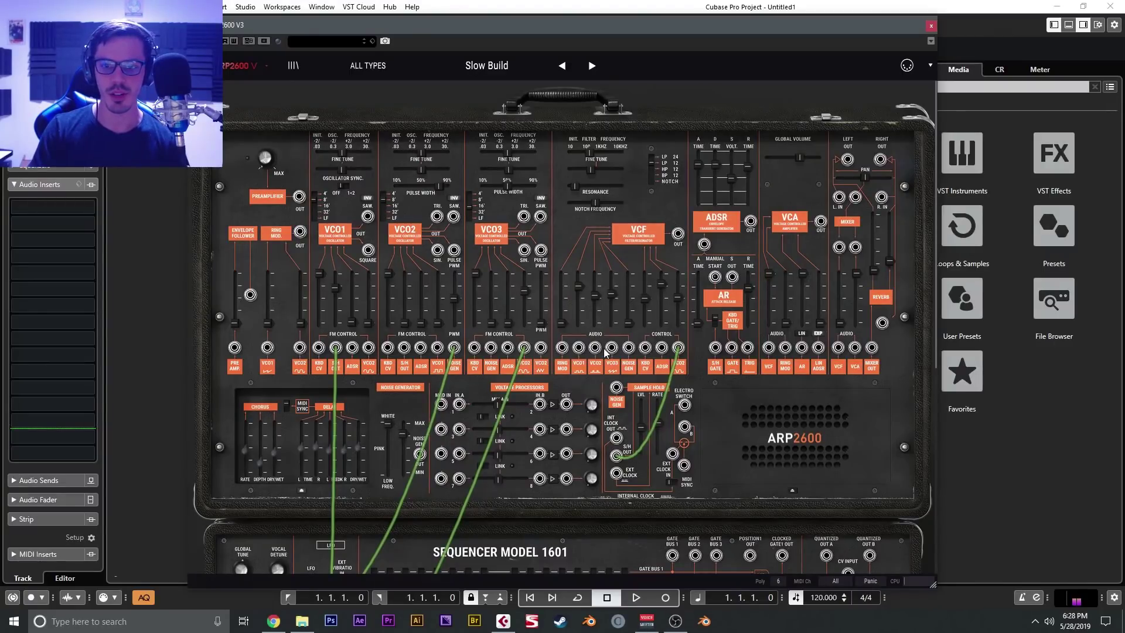
left_click(591, 66)
left_click(591, 66)
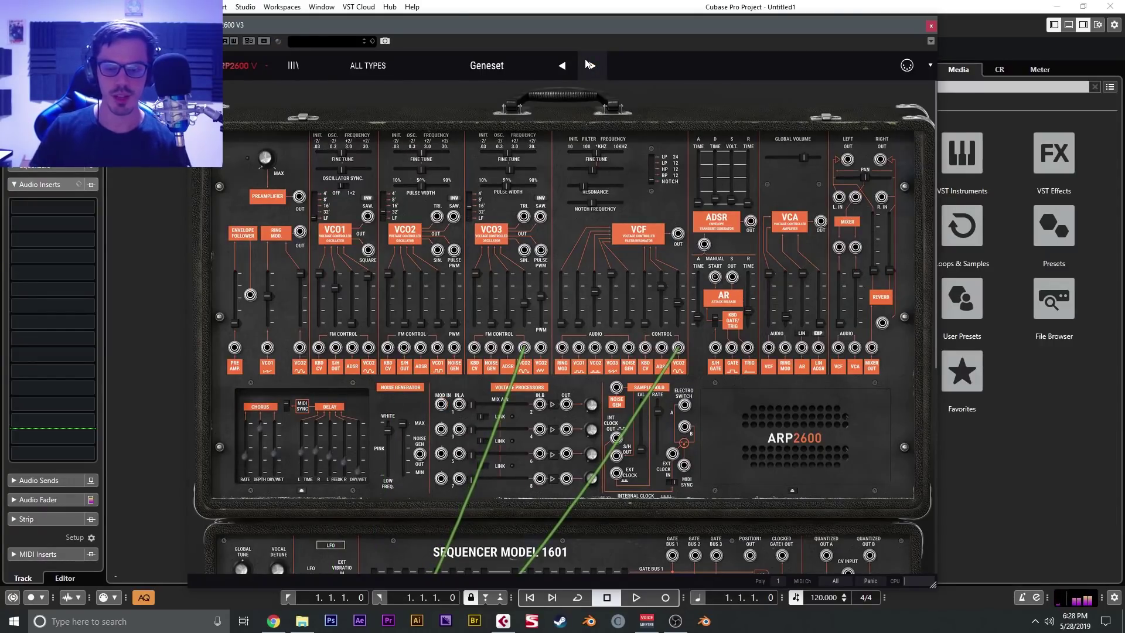
left_click(591, 65)
left_click(591, 65)
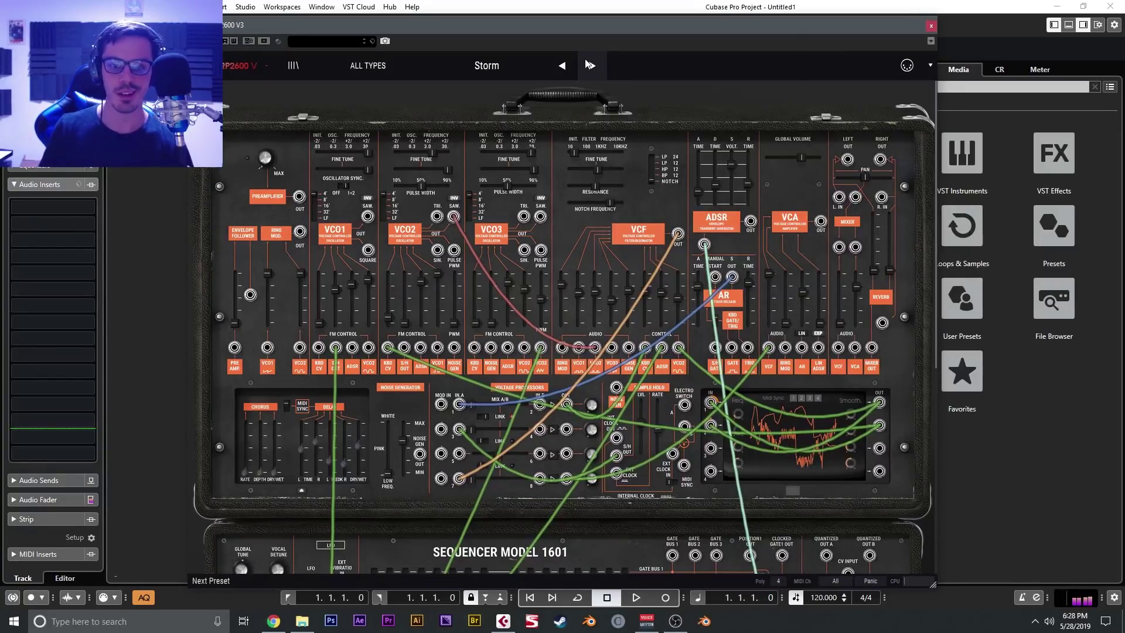
Inspect the Storm patch's cable routing between the synth cabinet, the sequencer and the keyboard section
scroll(813, 352, "down", 3)
scroll(813, 353, "down", 3)
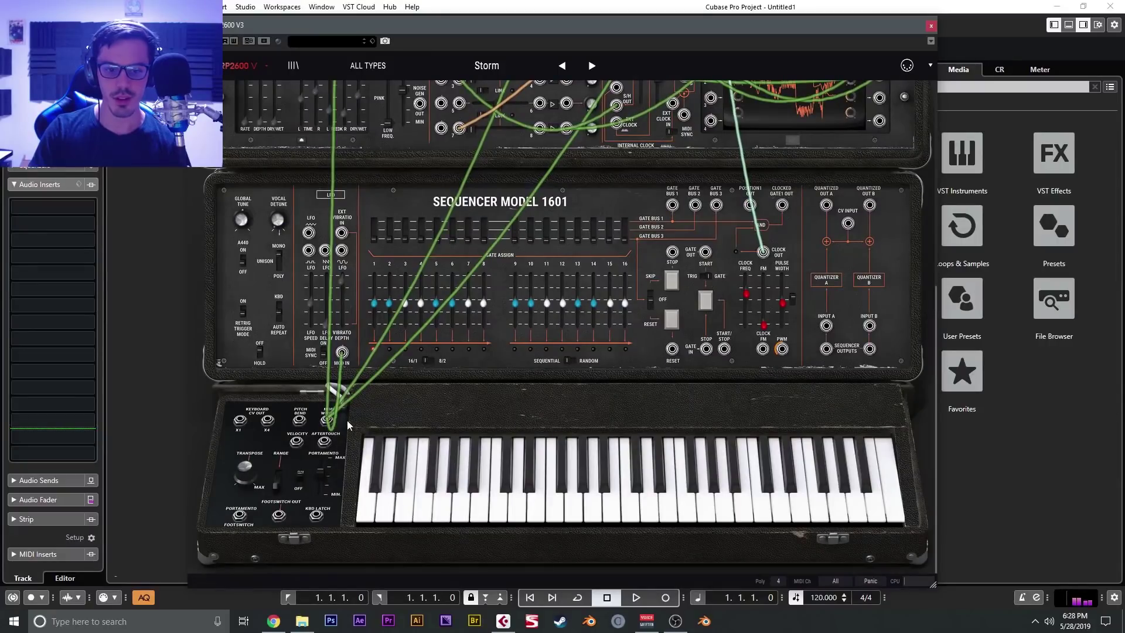
scroll(348, 418, "up", 1)
scroll(348, 418, "up", 5)
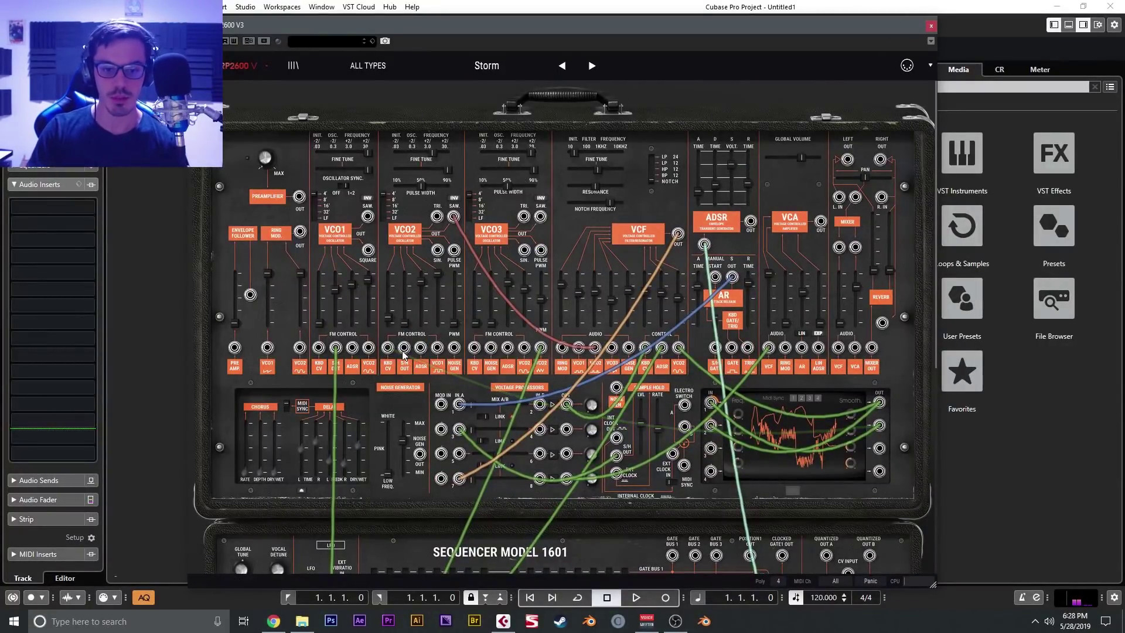
scroll(402, 354, "down", 3)
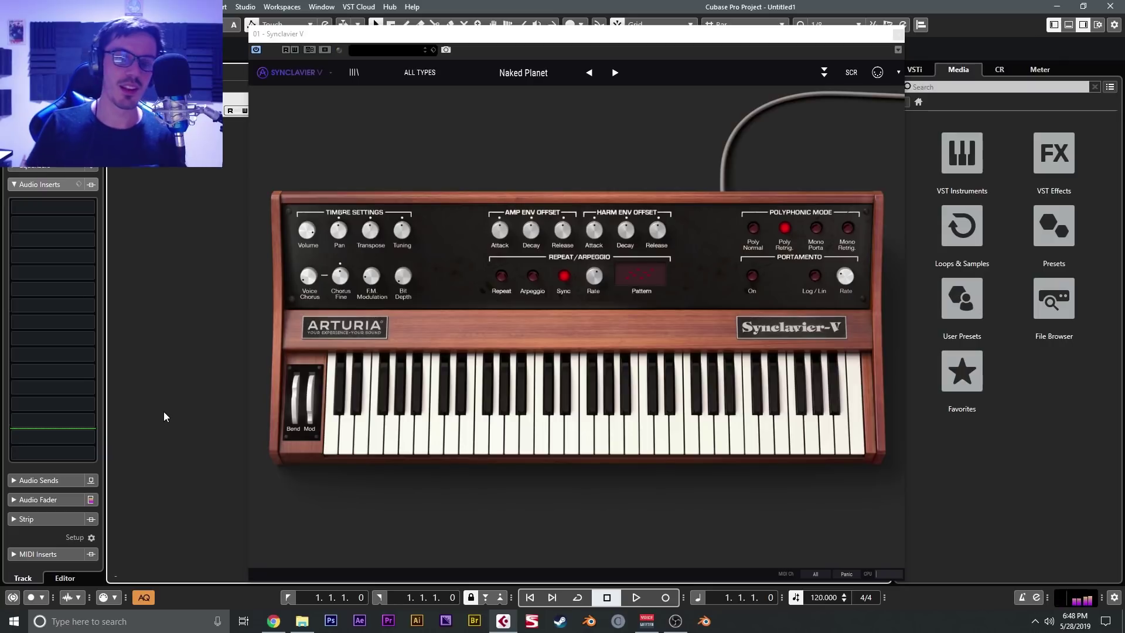
Expand the Synclavier V's partial controls and adjust the F.M. settings of partial 1
left_click(823, 72)
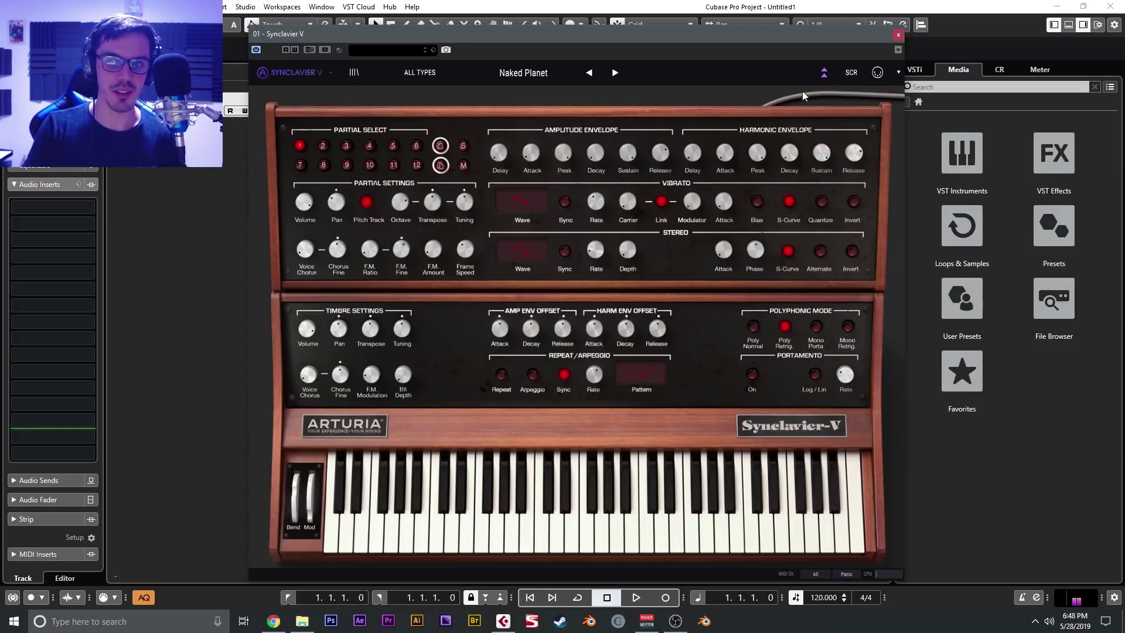
left_click(371, 252)
mouse_move(434, 249)
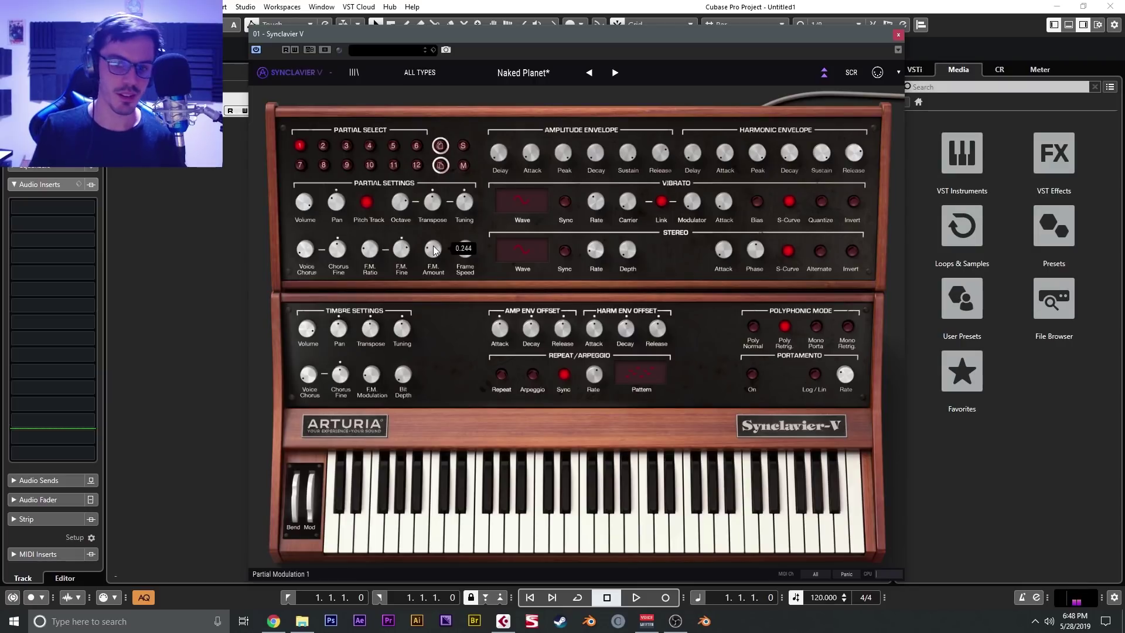
Open the Synclavier V's screen view and look through the engine settings of several partials, ending on partial 2
left_click(859, 70)
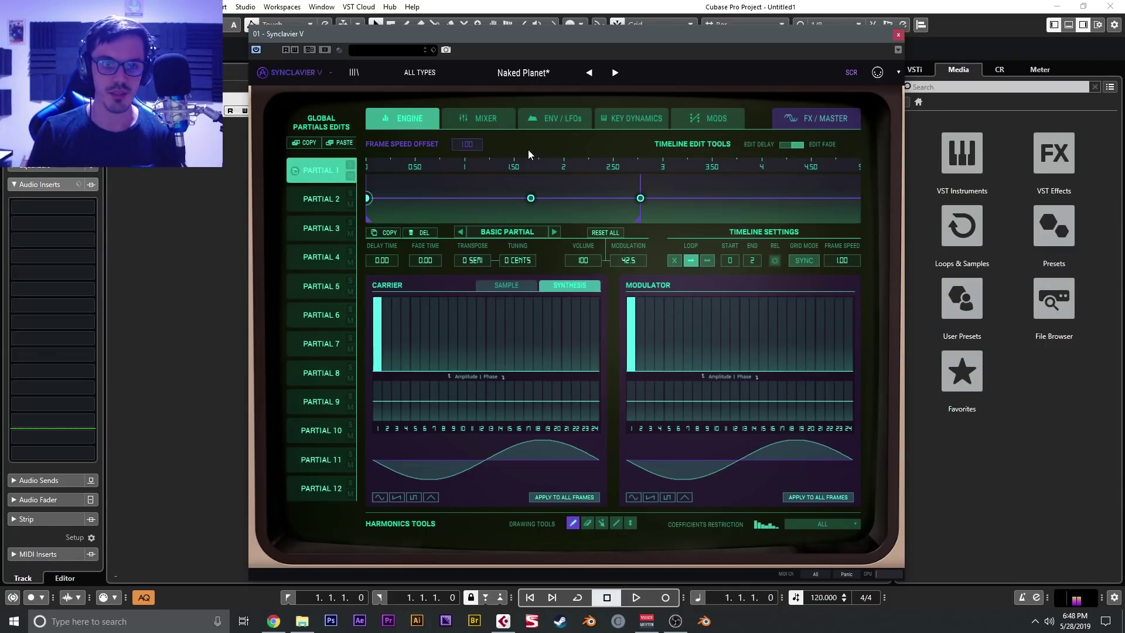
left_click(333, 485)
left_click(332, 429)
left_click(310, 307)
left_click(309, 199)
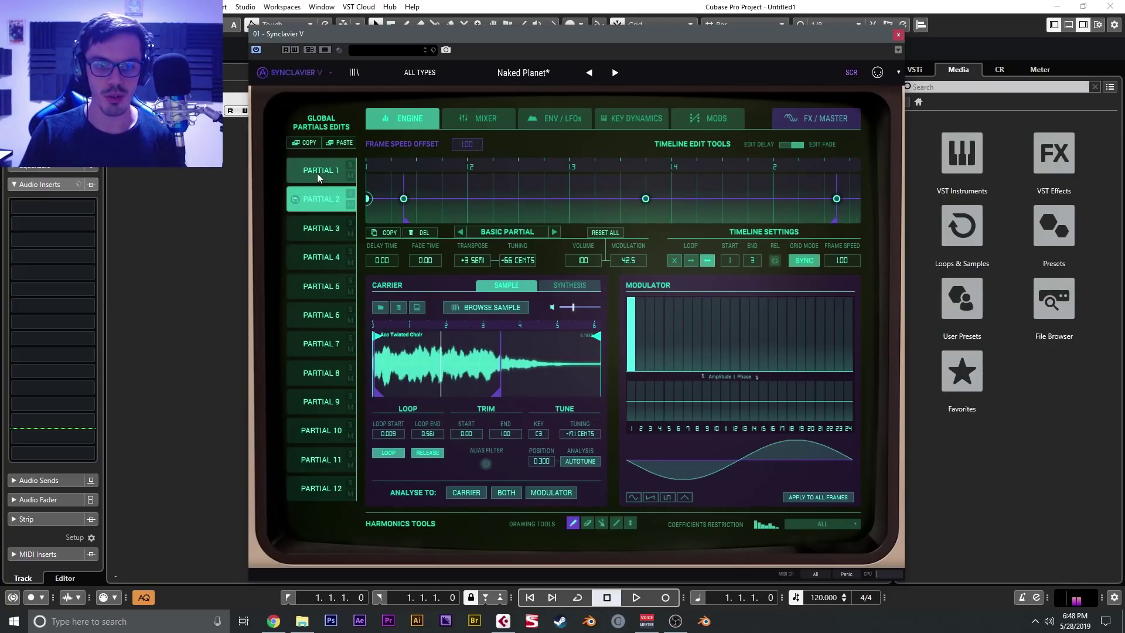
Compare the synthesis and sample carrier modes of partial 2, then return to partial 1
left_click(552, 286)
left_click(518, 285)
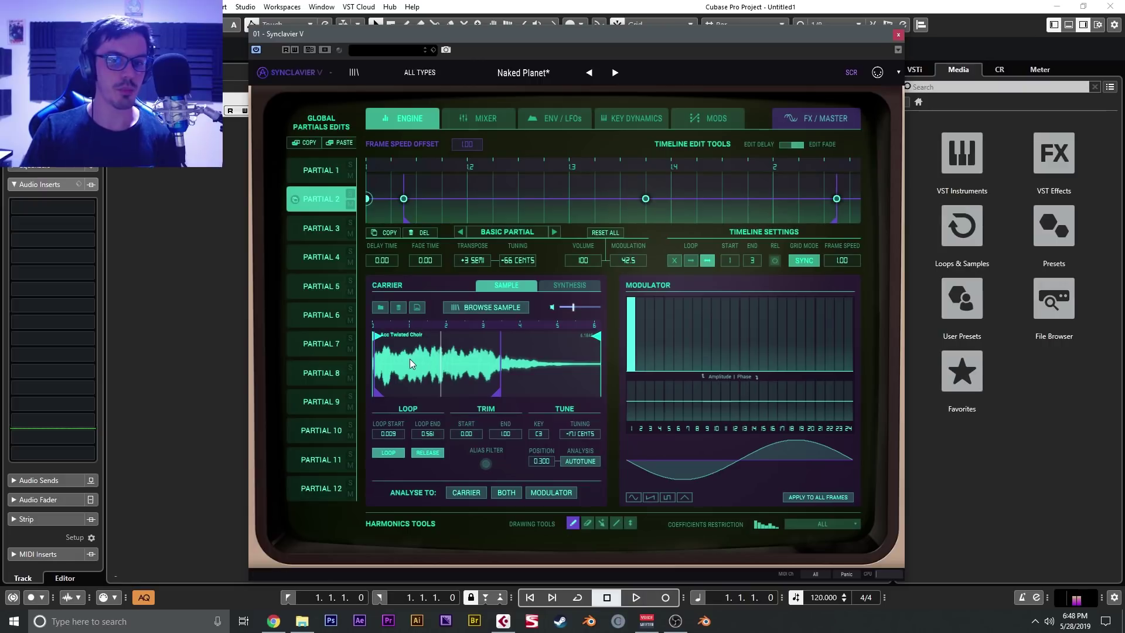
left_click(332, 176)
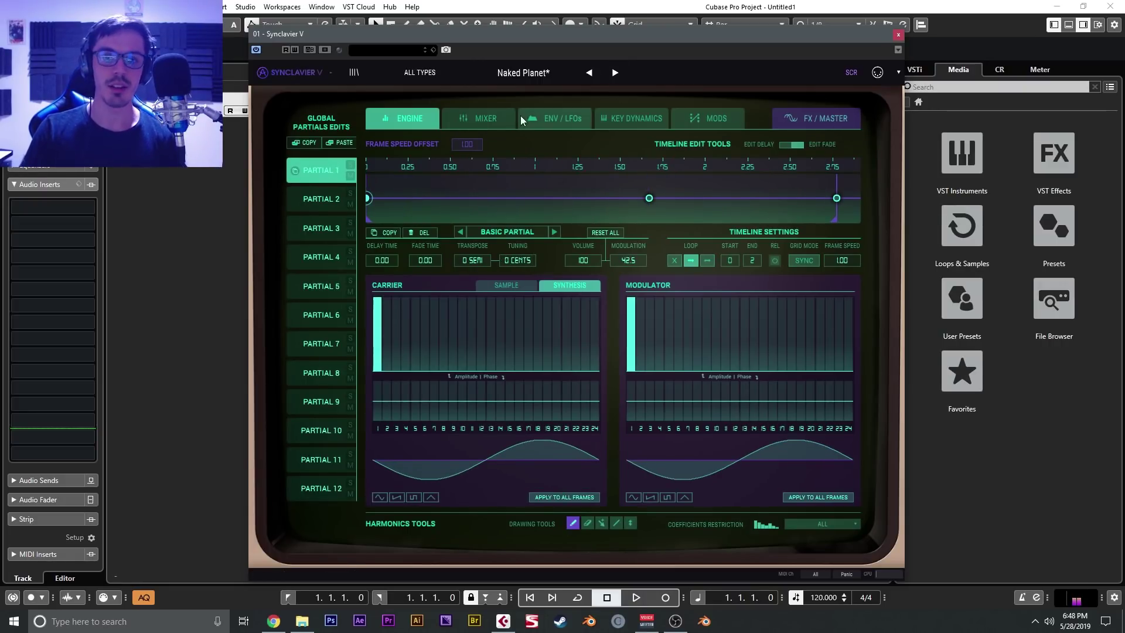
View the partial mixer, then set partial 1's amplitude envelope decay to about 0.776 and sustain to about 80.6
left_click(502, 117)
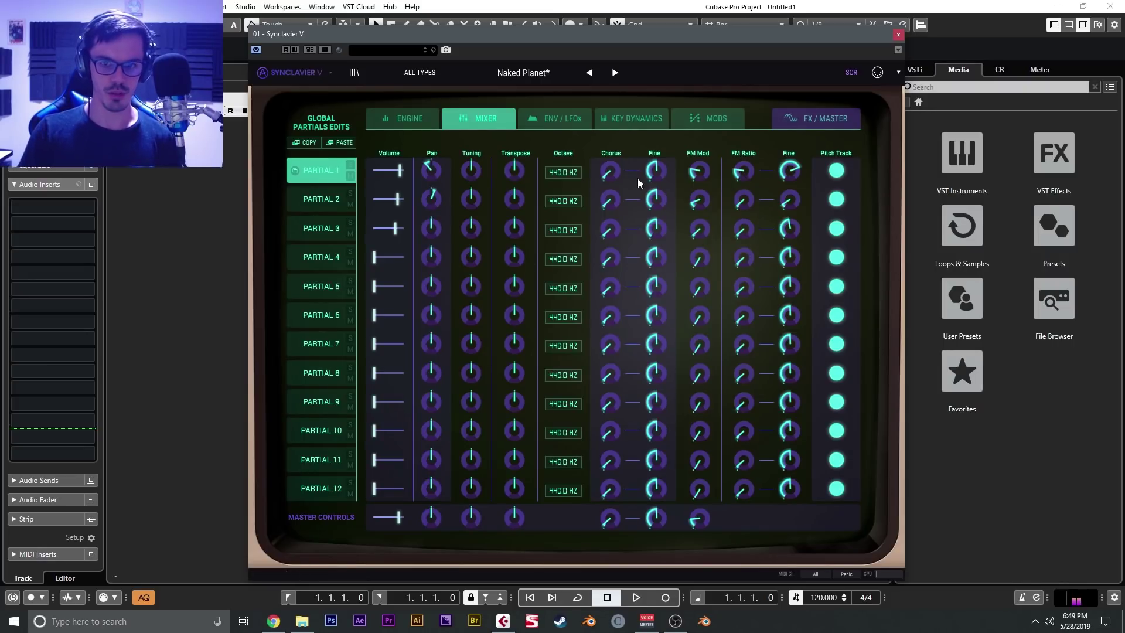
left_click(565, 124)
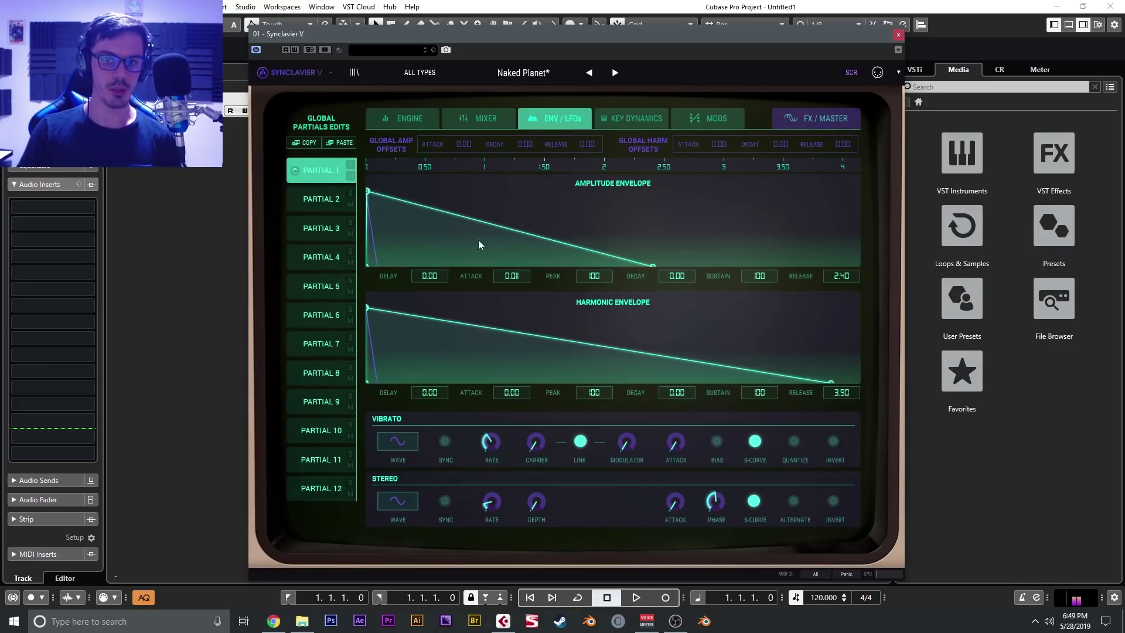
left_click_drag(371, 196, 458, 196)
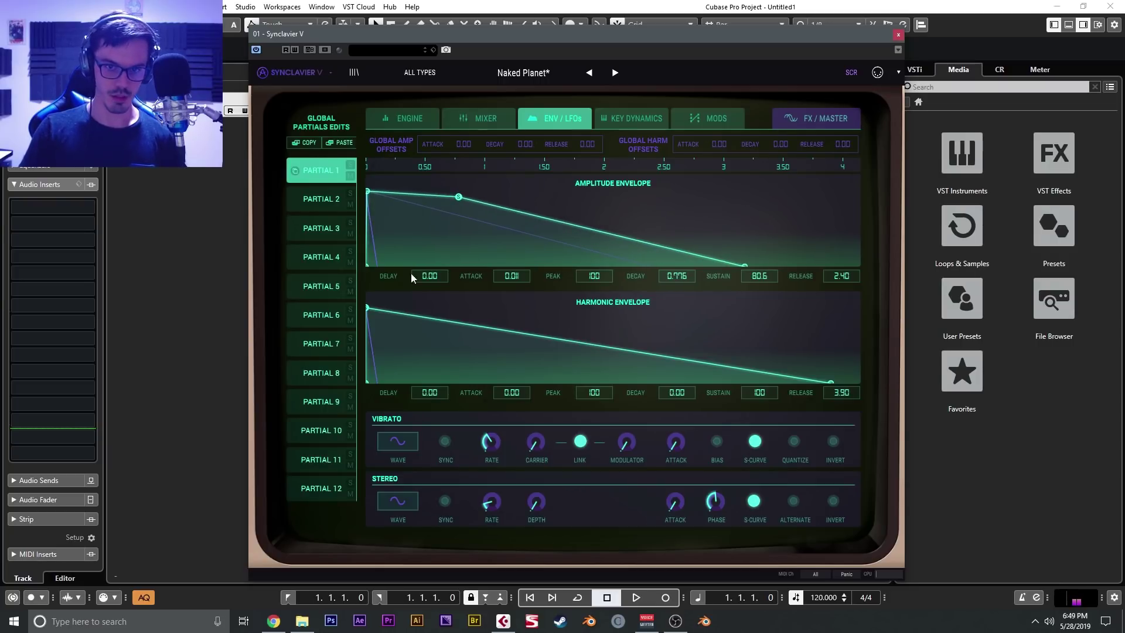
Look over the key dynamics, modulation and effects pages, then return to the engine page
left_click(621, 121)
mouse_move(460, 181)
left_mouse_down()
mouse_move(541, 143)
mouse_move(460, 158)
left_mouse_up()
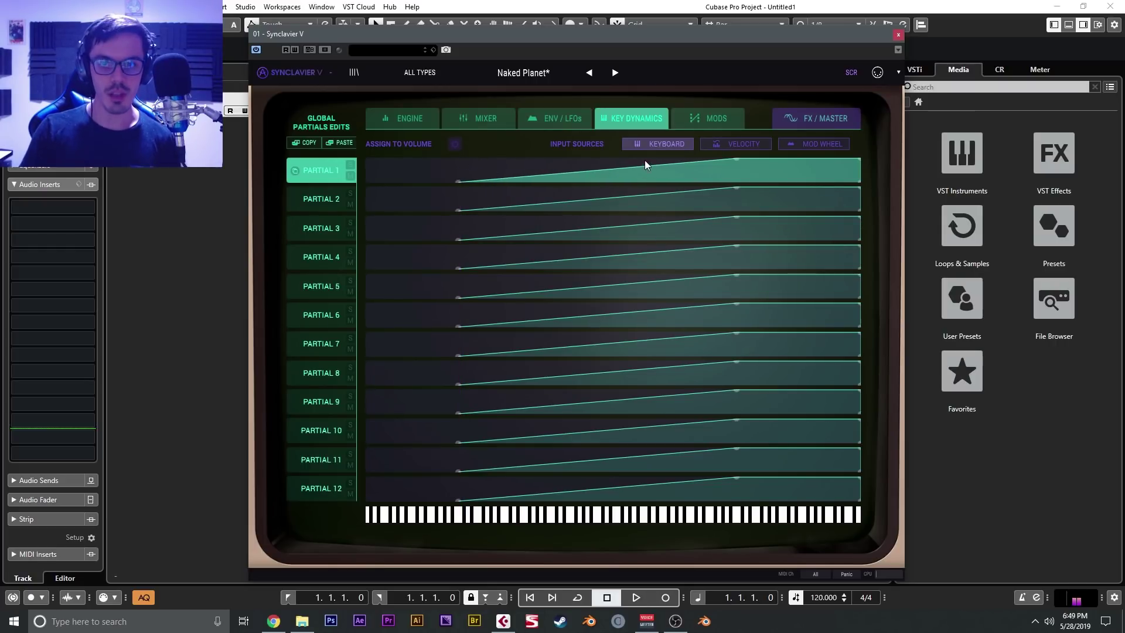
left_click(713, 121)
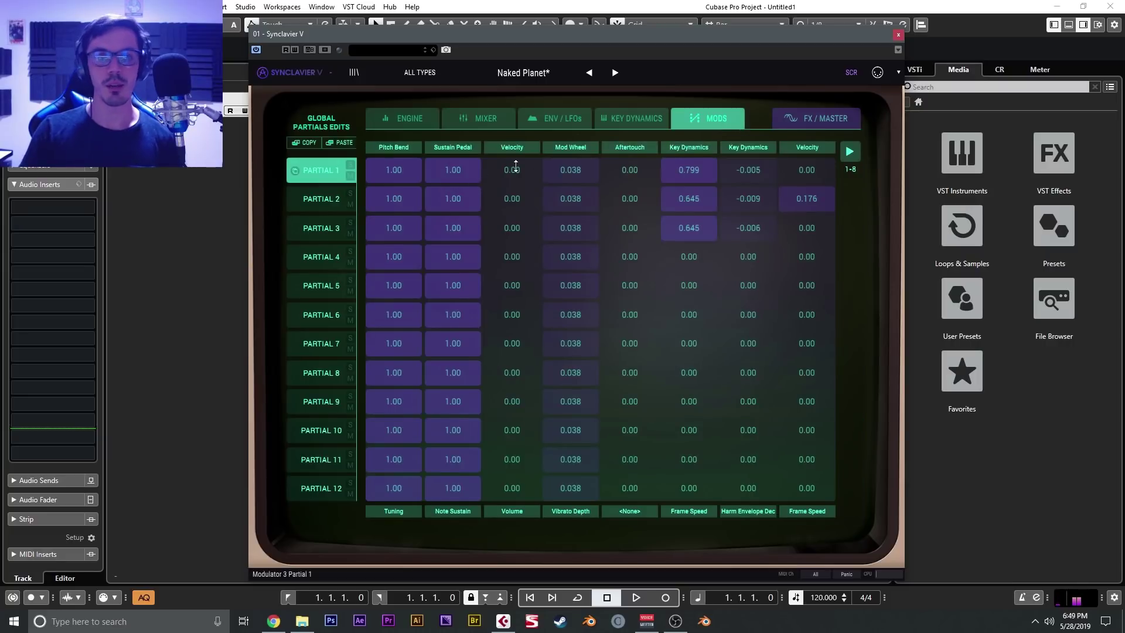
left_click(814, 119)
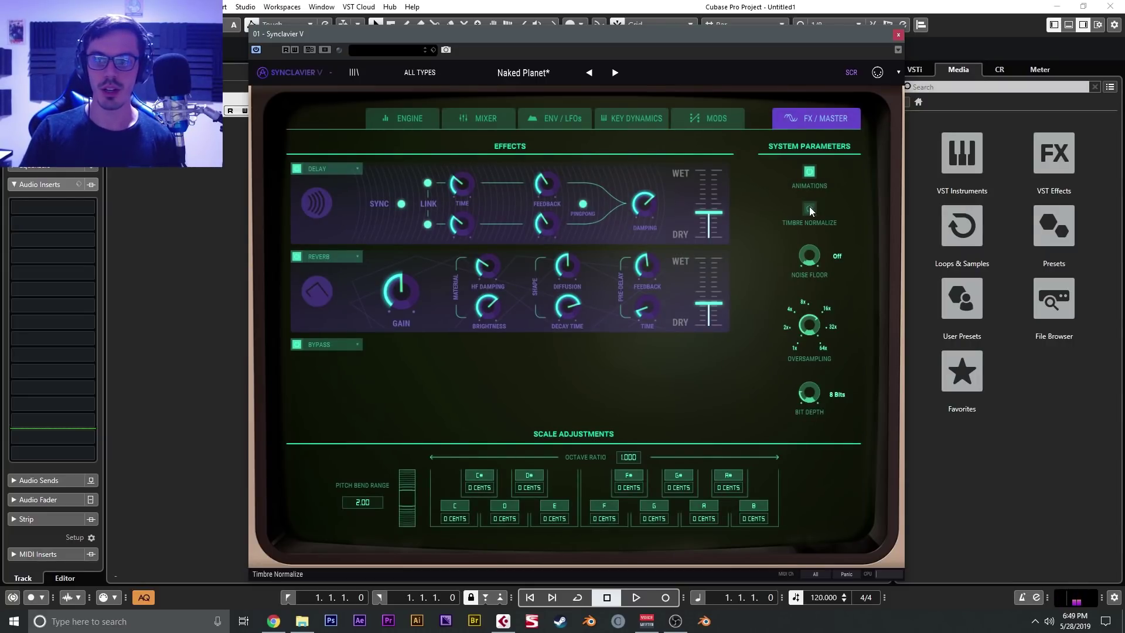
left_click(319, 345)
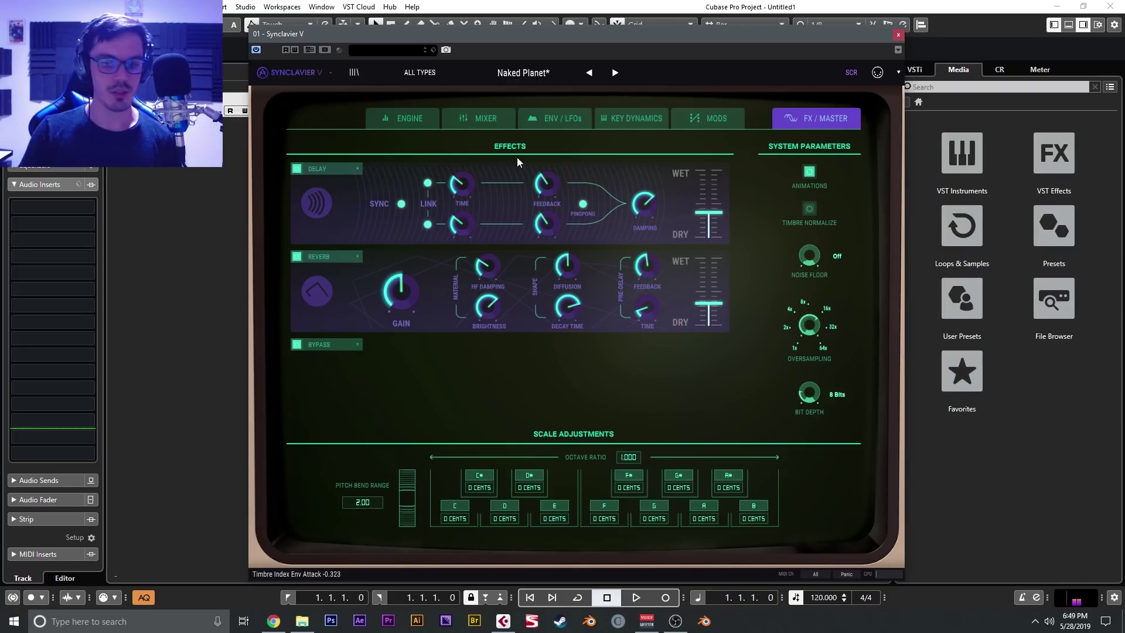
left_click(430, 122)
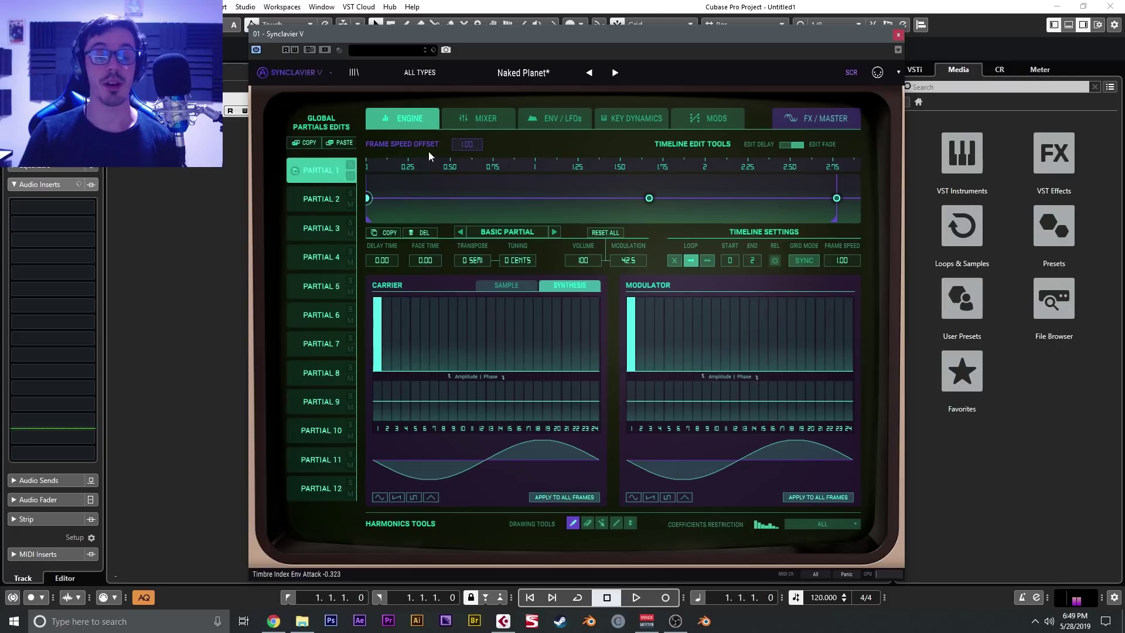
Audition the presets Joy To The World, Phased Gong and Sunset Chord
left_click(508, 76)
left_click(743, 226)
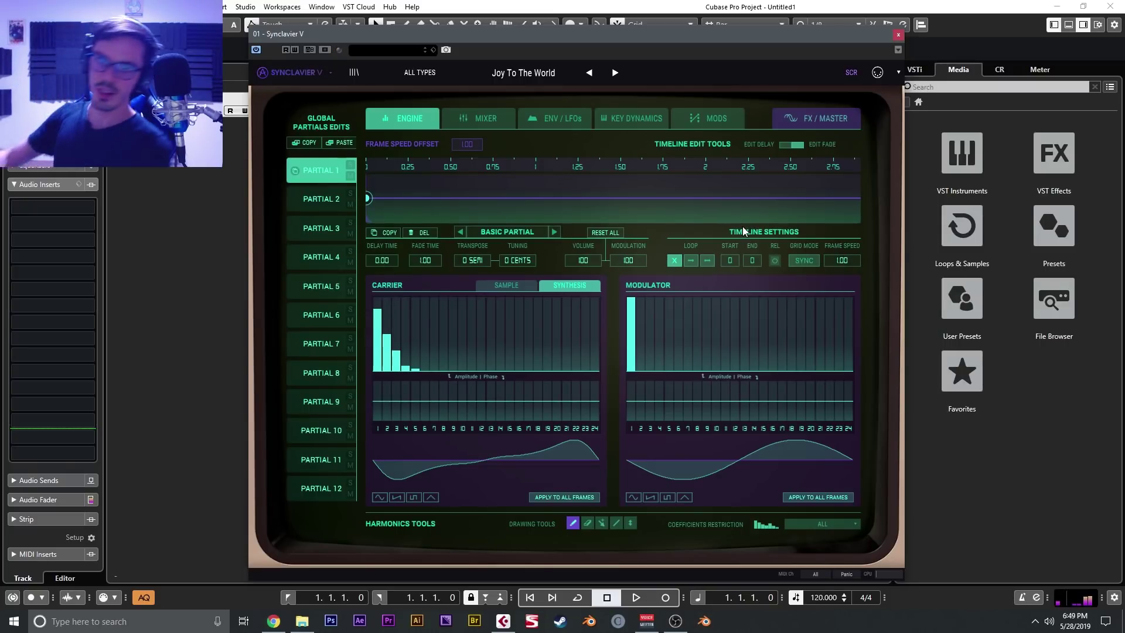
left_click(508, 72)
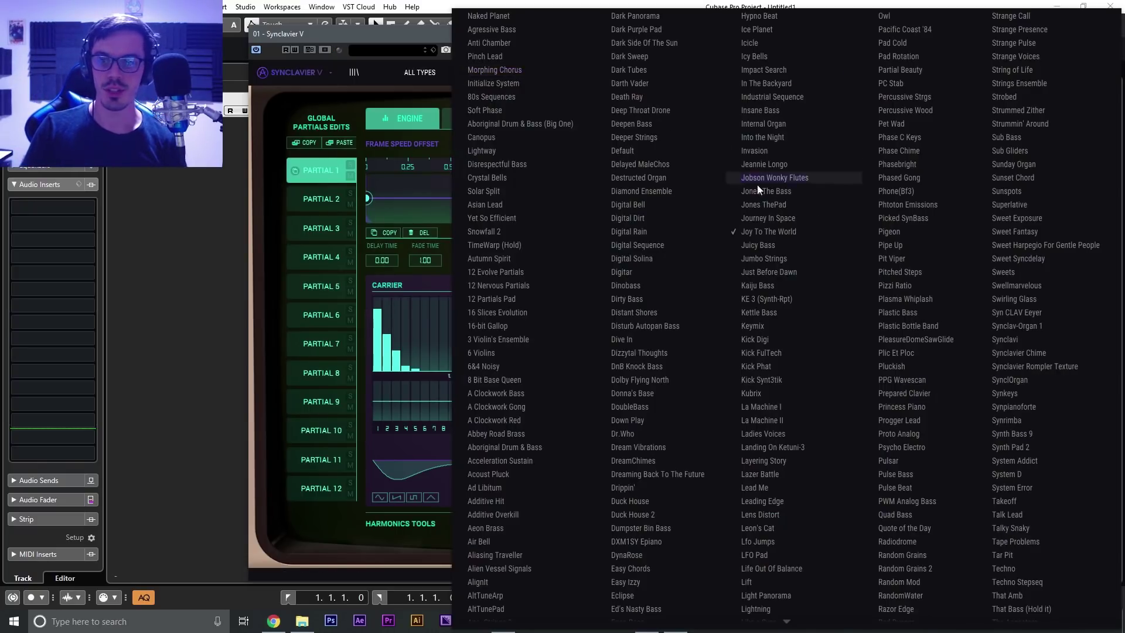
left_click(942, 181)
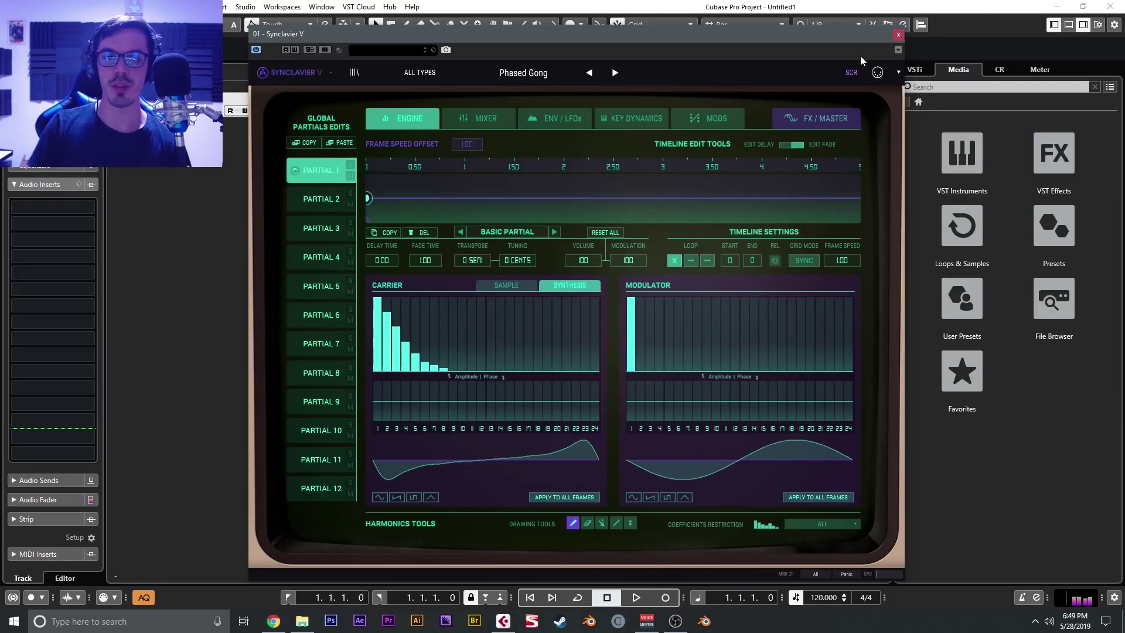
left_click(545, 76)
left_click(1004, 178)
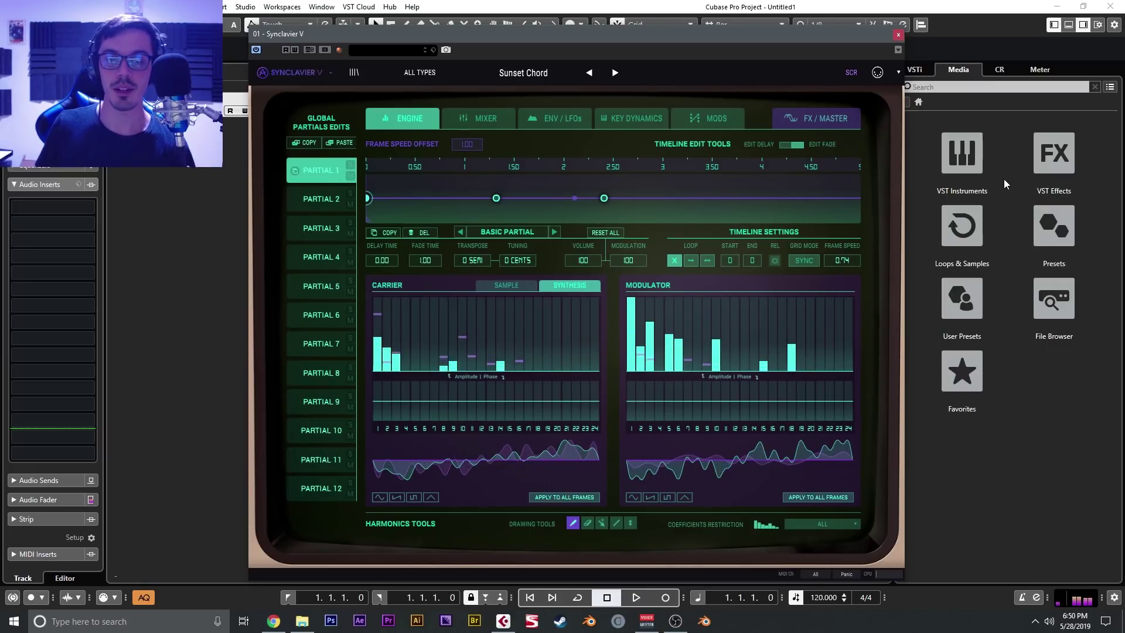
Filter the preset browser by the Template type, load the Default preset and return to the synth view
left_click(355, 72)
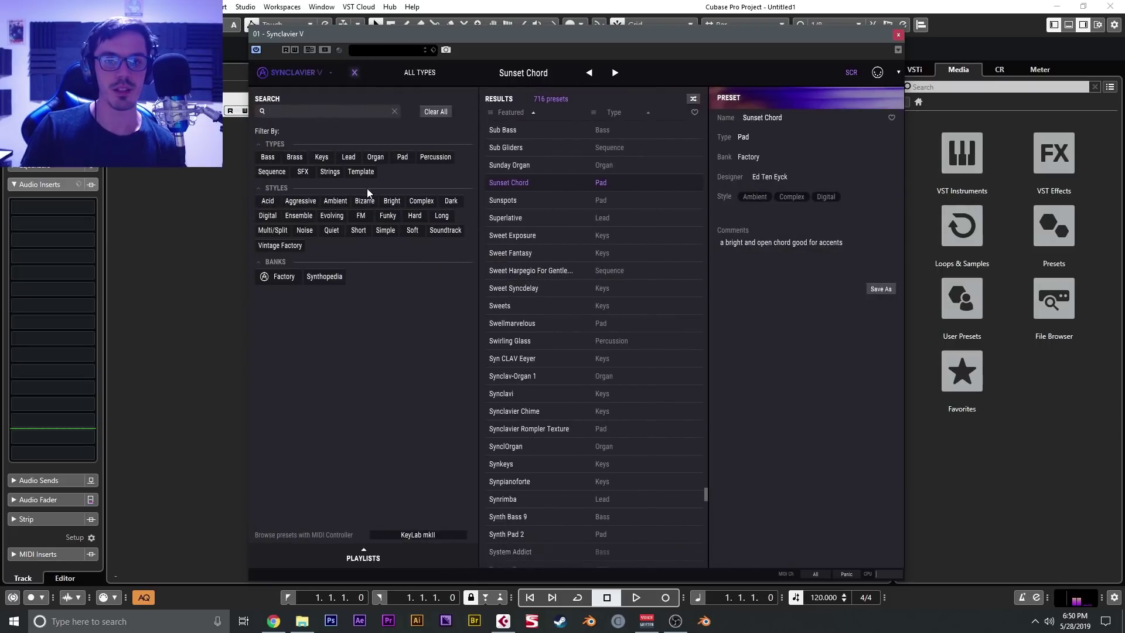
left_click(364, 173)
left_click(498, 131)
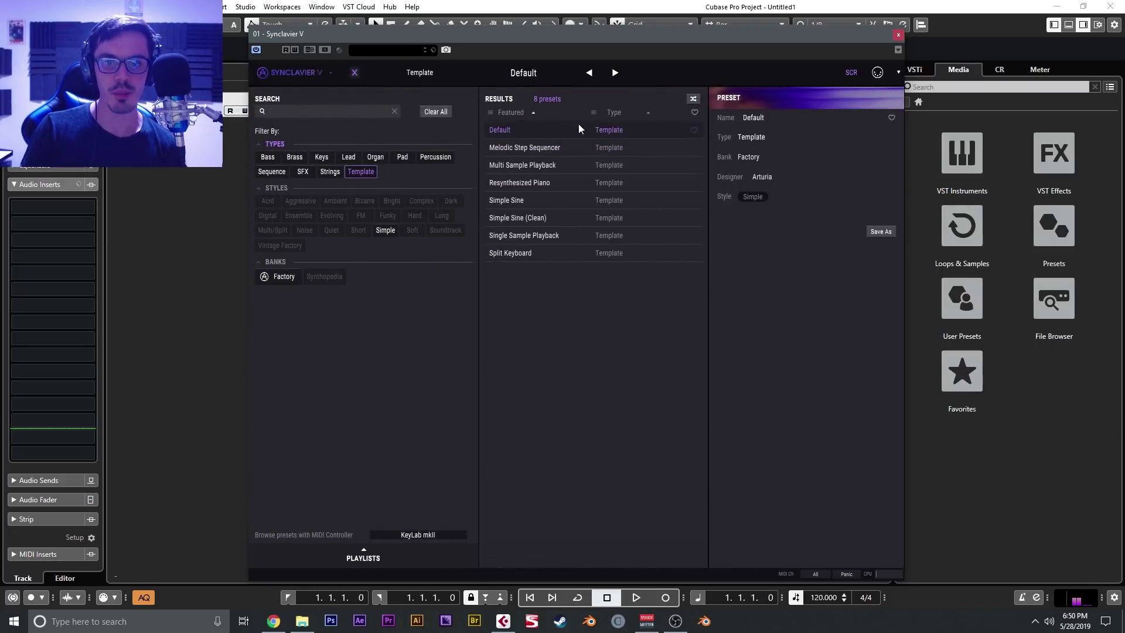
left_click(355, 72)
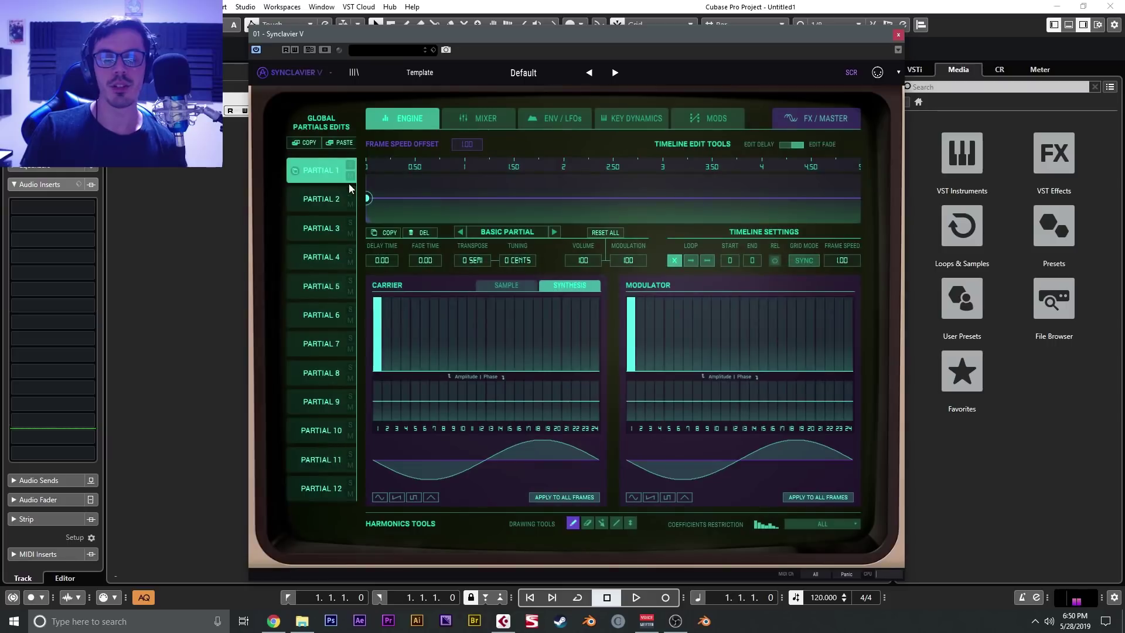
Switch partial 1's carrier to sample mode, browse the sample list and load the 12-String Guitar sample
left_click(526, 285)
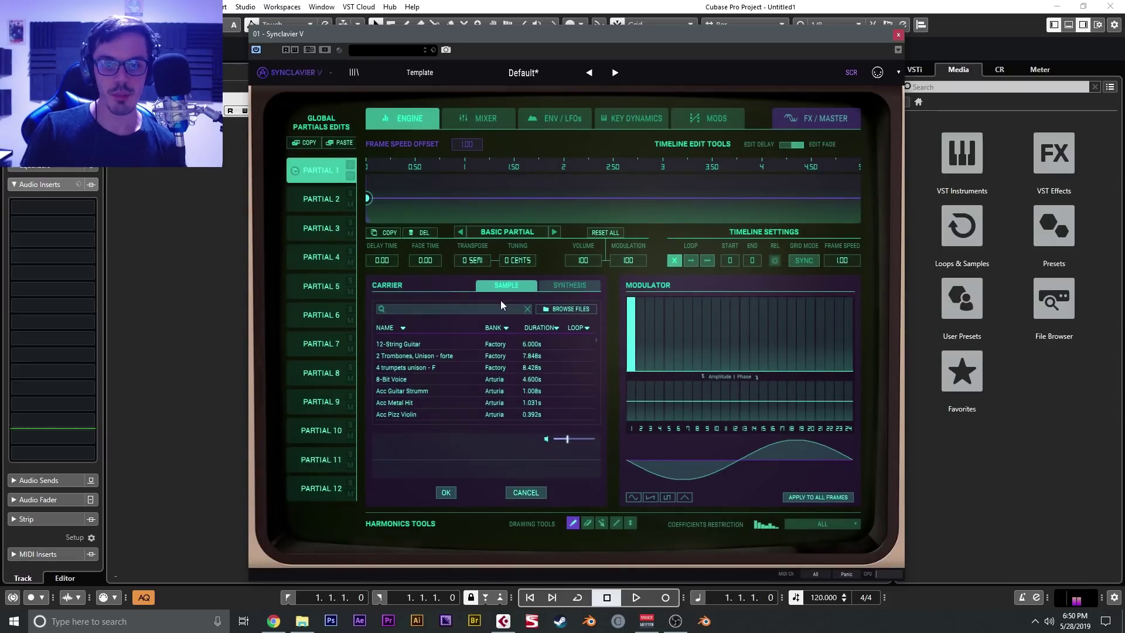
scroll(442, 364, "down", 5)
scroll(441, 363, "down", 10)
scroll(441, 362, "down", 10)
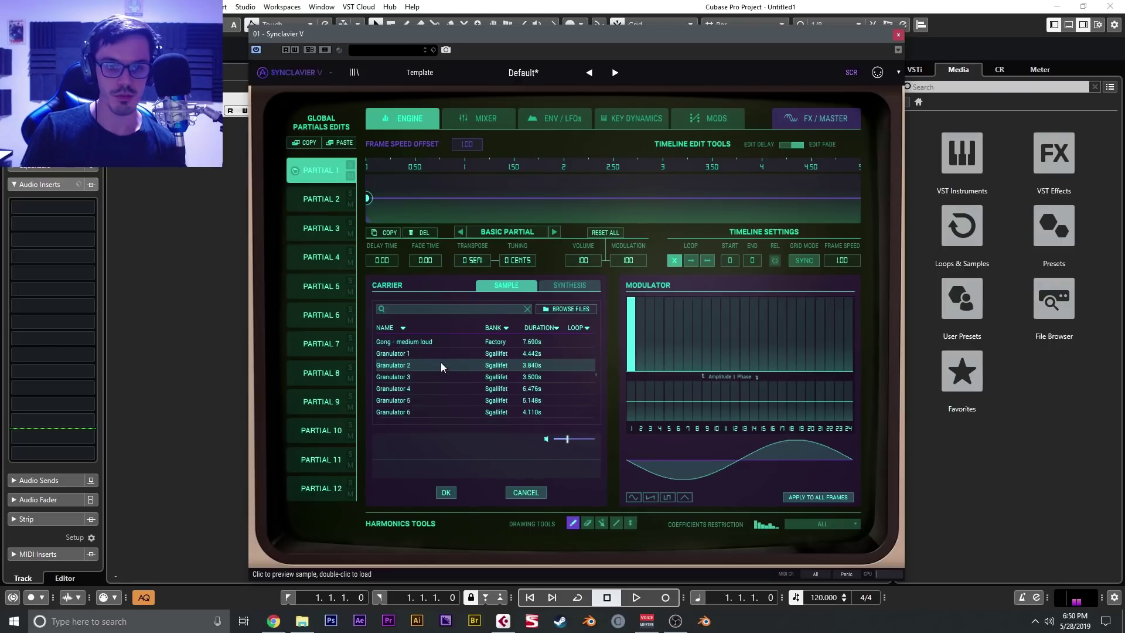
left_click(444, 314)
left_click(413, 344)
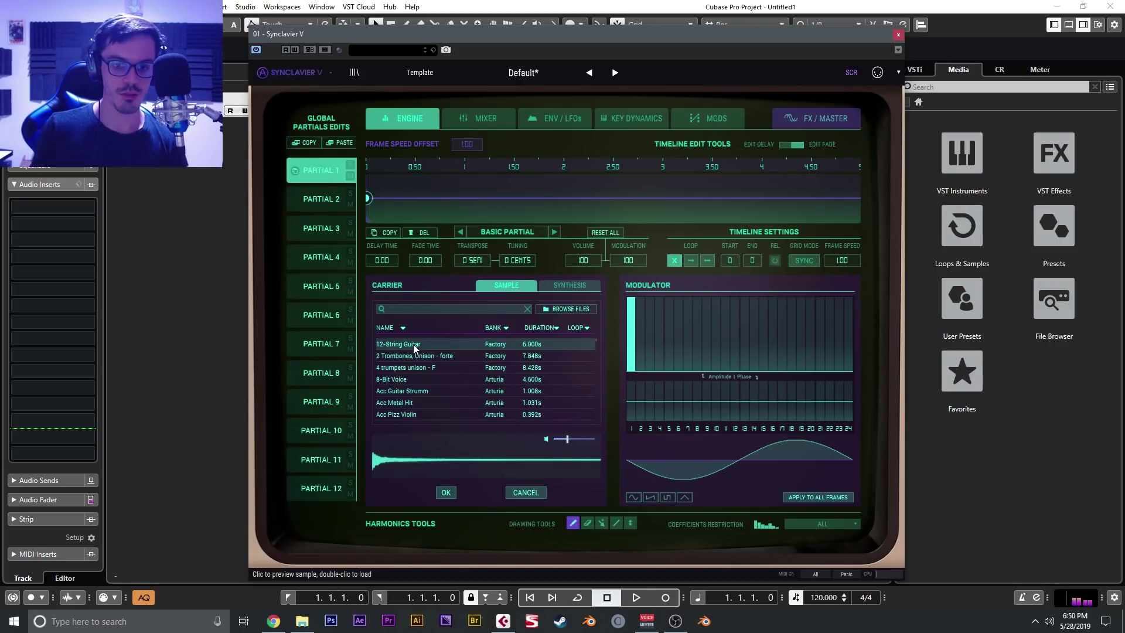
double_click(413, 340)
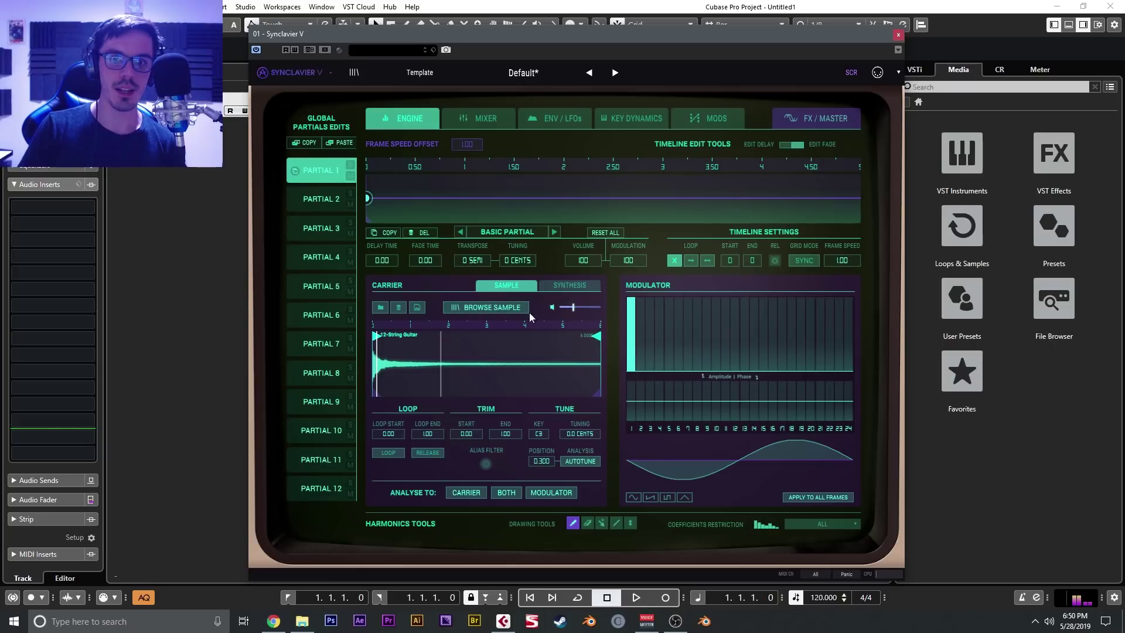
Return partial 1's carrier to synthesis mode, try raising harmonics 3 and 14, and clear them again
left_click(561, 286)
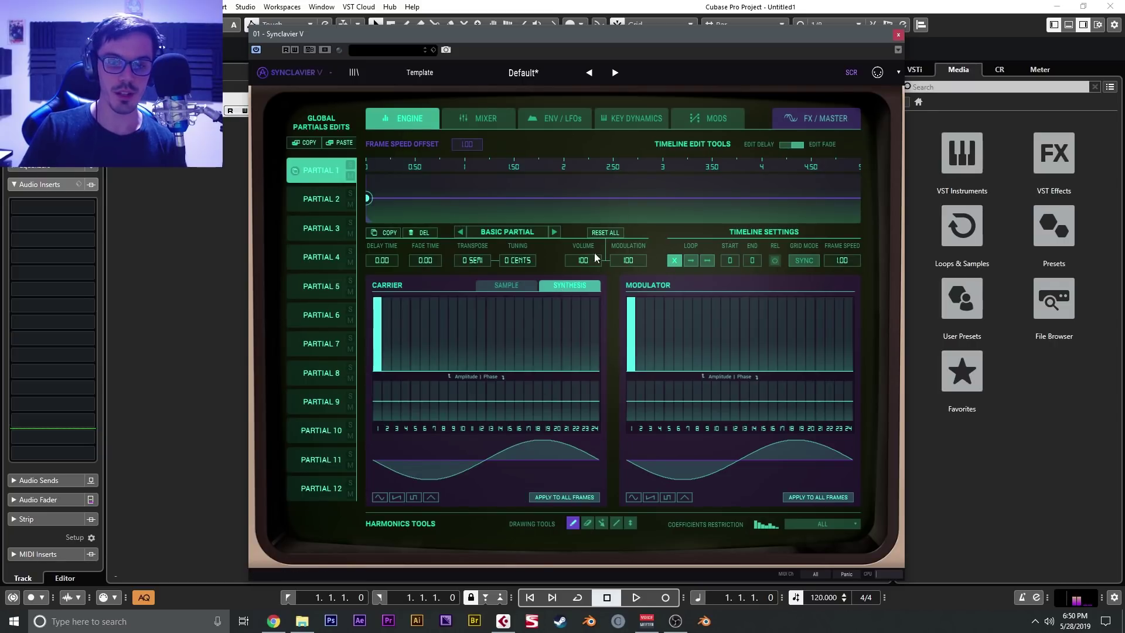
left_click(399, 320)
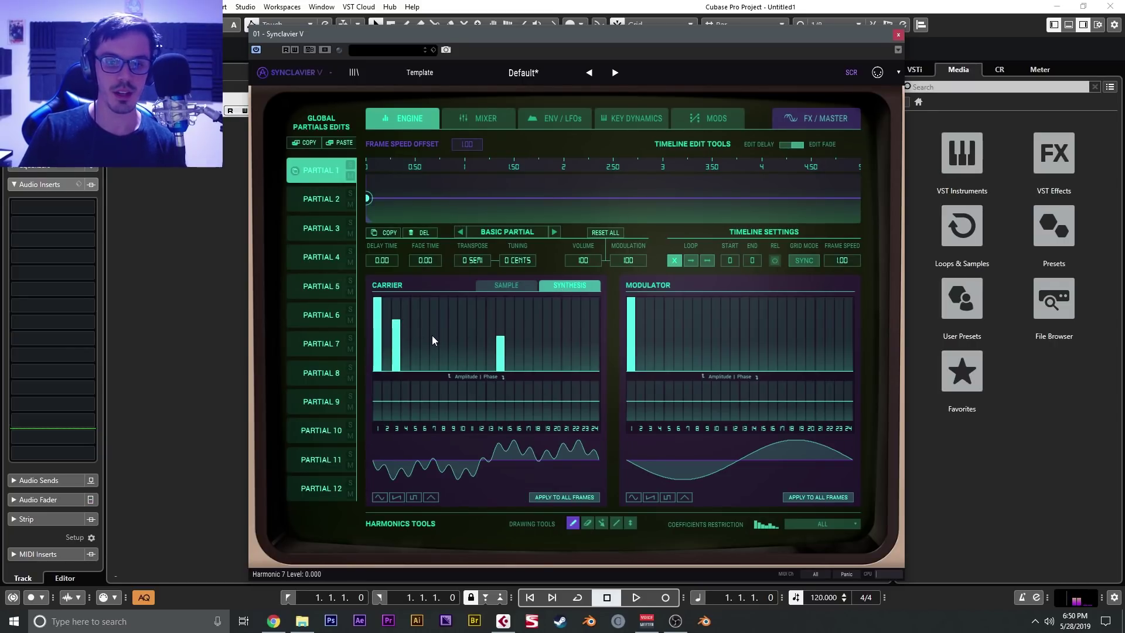
left_click(397, 369)
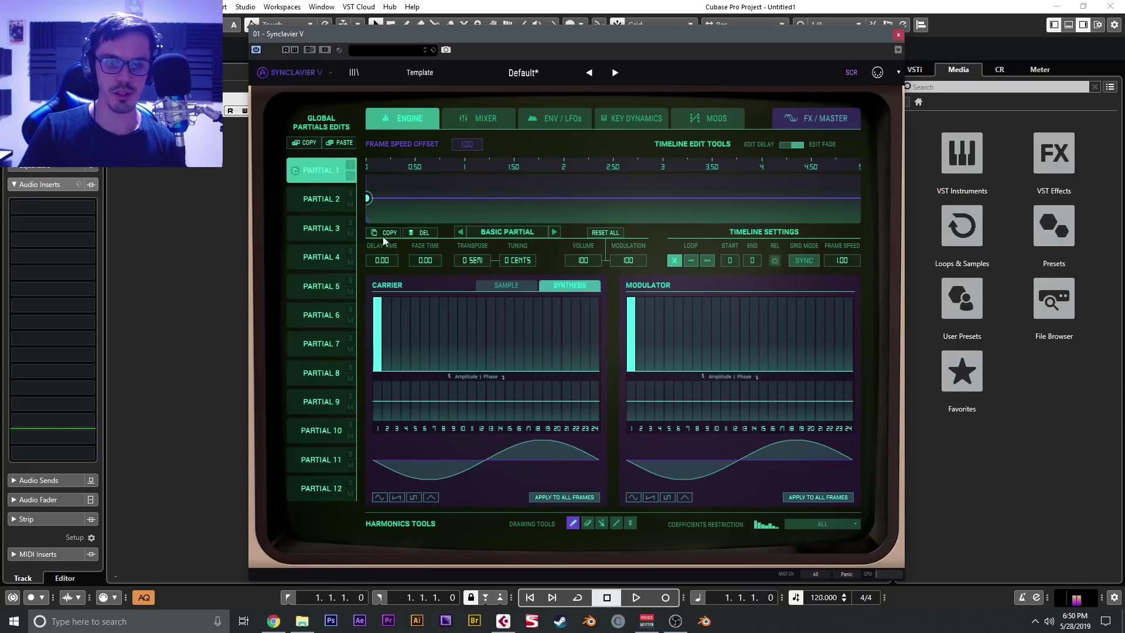
Add a frame at about 3 s on partial 1's timeline and raise its carrier harmonics 4, 12 and 20
double_click(508, 168)
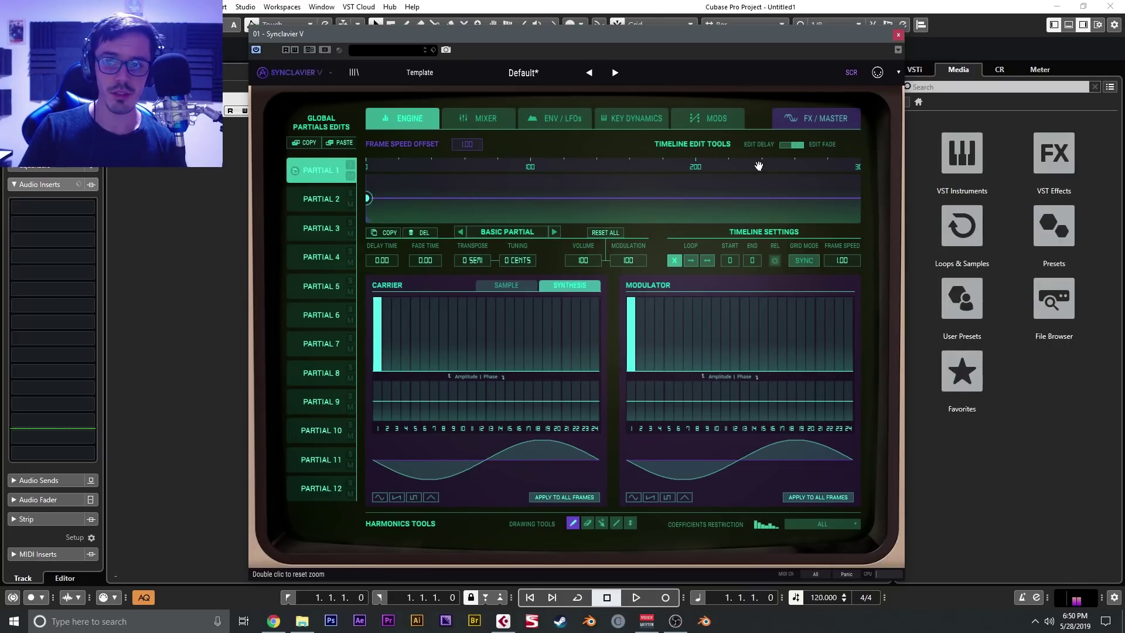
mouse_move(622, 164)
left_mouse_down()
mouse_move(866, 225)
mouse_move(509, 203)
mouse_move(492, 176)
mouse_move(444, 161)
mouse_move(498, 193)
mouse_move(679, 223)
left_mouse_up()
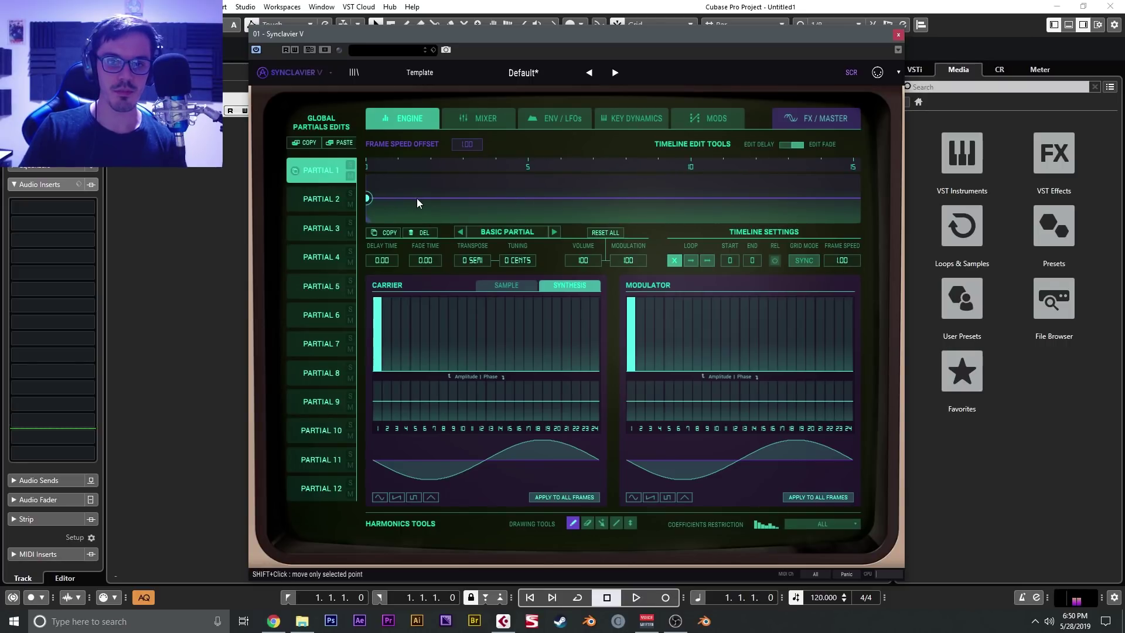
left_click(465, 198)
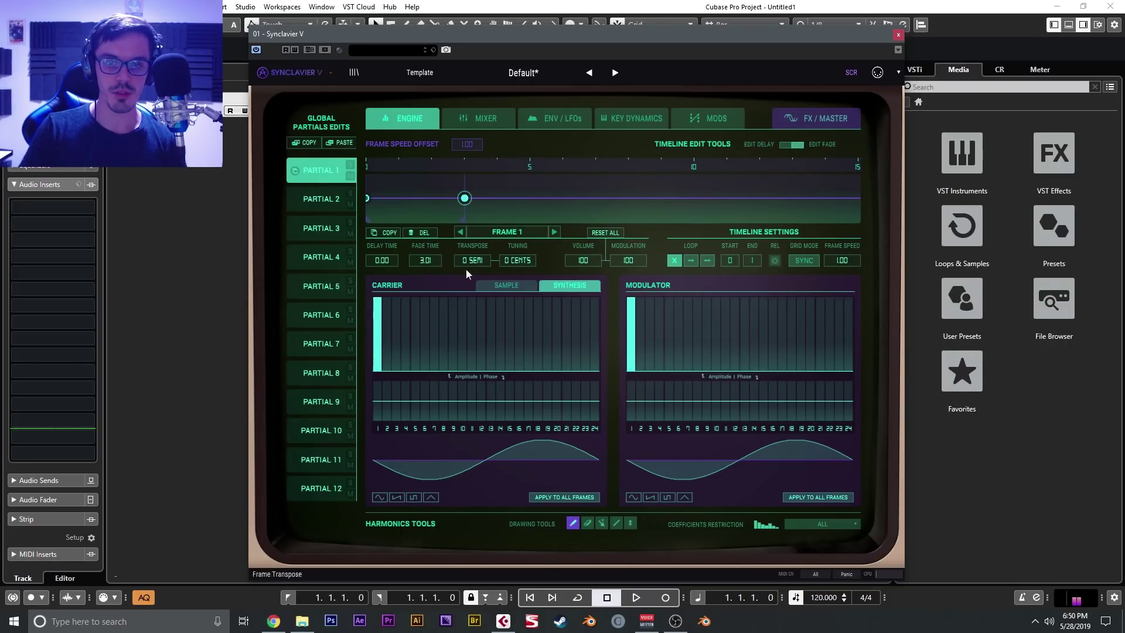
left_click(405, 327)
left_click(481, 324)
left_click(557, 326)
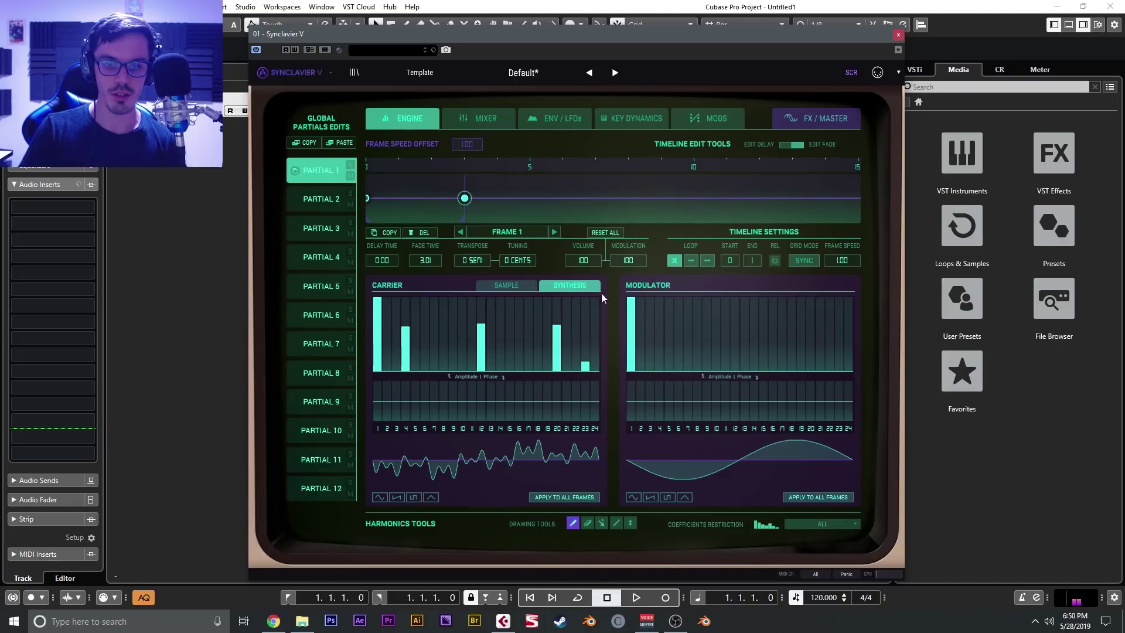
Add a second frame to partial 1 with a fade time of about 5.78 and raise its carrier harmonics 4 and 20
left_click(654, 198)
left_click(405, 331)
left_click(556, 352)
Add a third frame near 15 s to partial 1, with carrier harmonics 3 and 8 raised and the fundamental removed
left_click(853, 198)
left_click(397, 336)
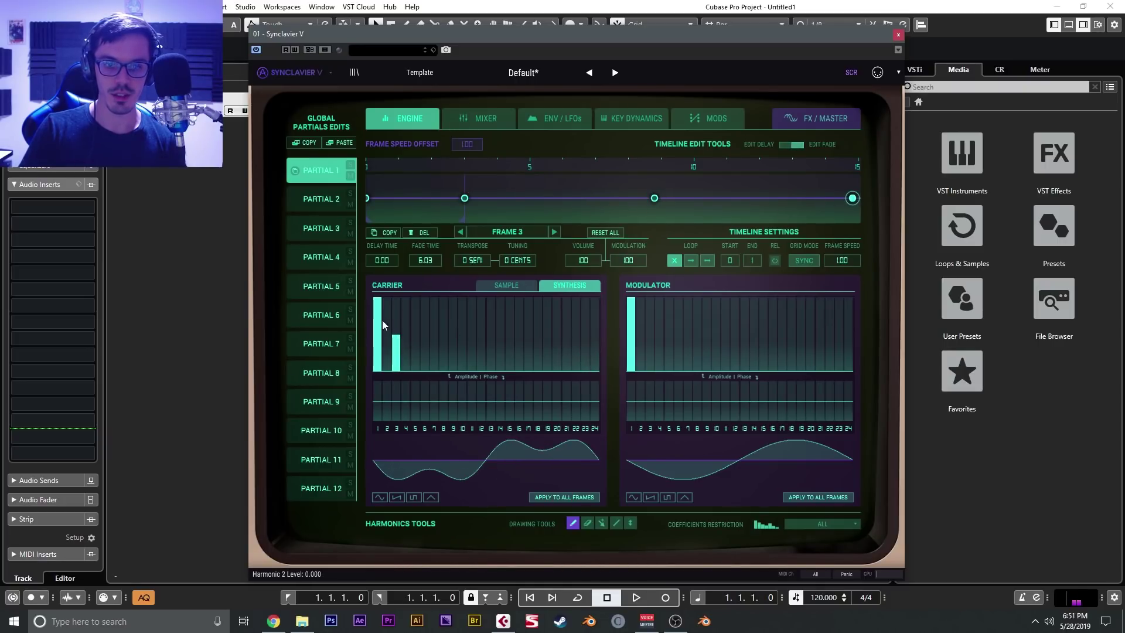
left_click(379, 322)
left_click(444, 302)
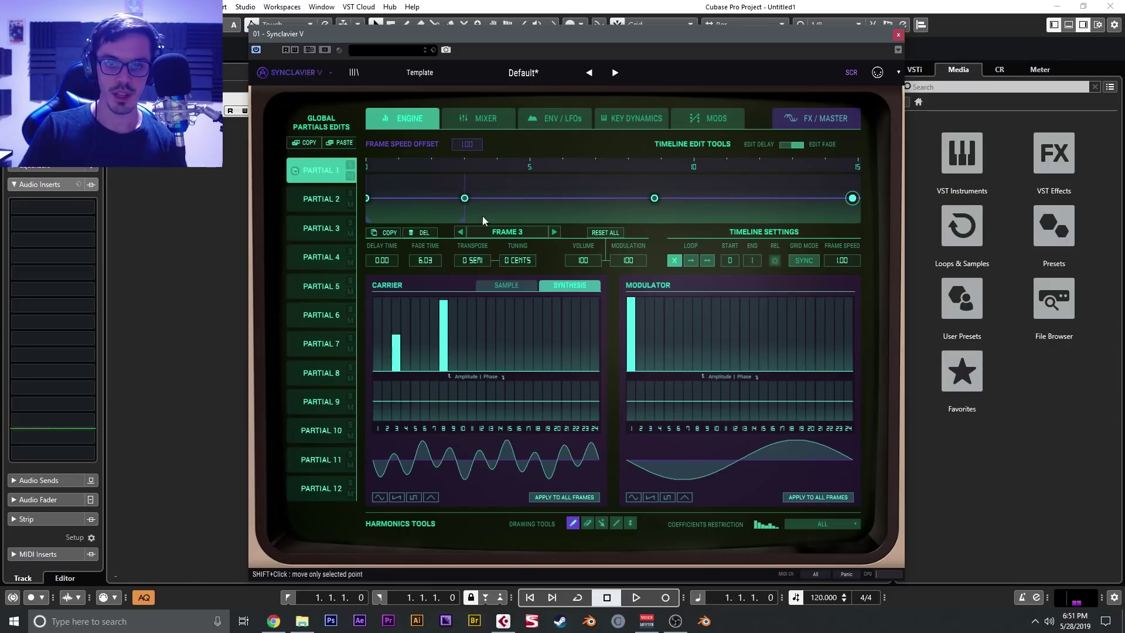
Raise modulator harmonic 7 in partial 1's frame 1, and replace the fundamental with harmonics 9 and 10 in frame 2
left_click(464, 198)
left_click(689, 335)
left_click(655, 198)
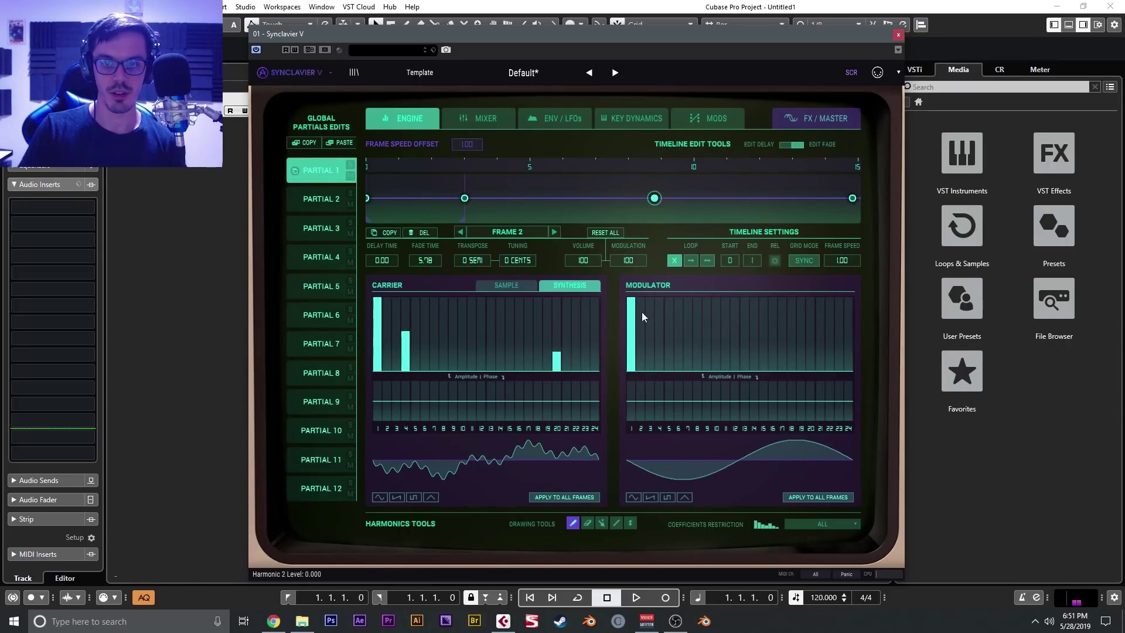
left_click(631, 352)
left_click_drag(716, 324, 712, 304)
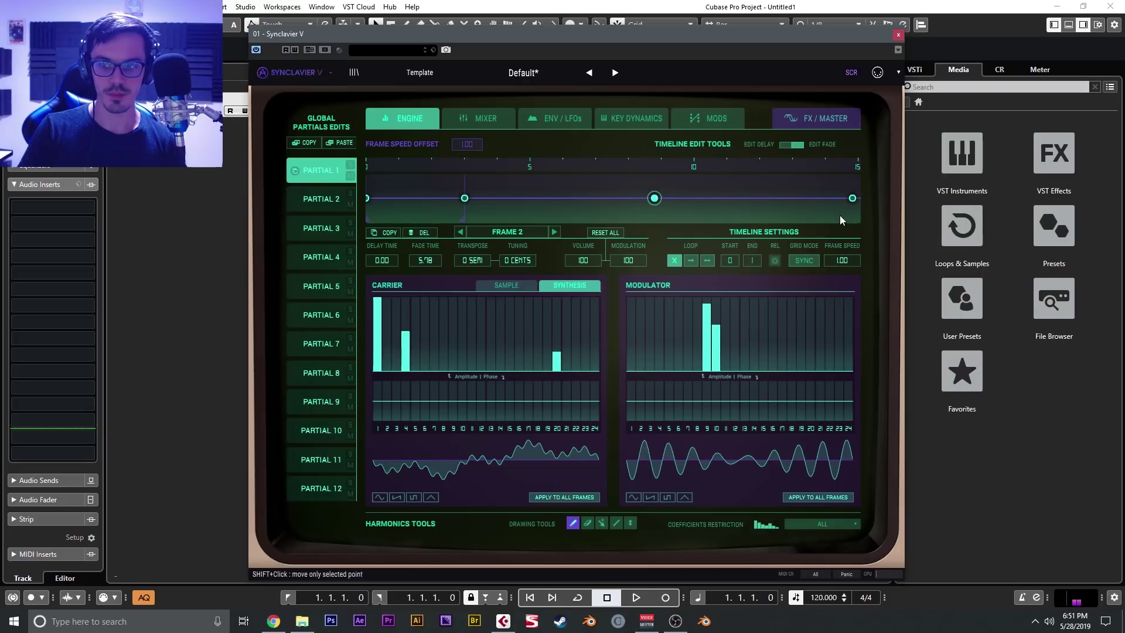
In partial 1's frame 3, remove the modulator's fundamental and raise its harmonics 5, 6 and 8
left_click(853, 198)
left_click(694, 324)
left_click_drag(631, 328, 633, 373)
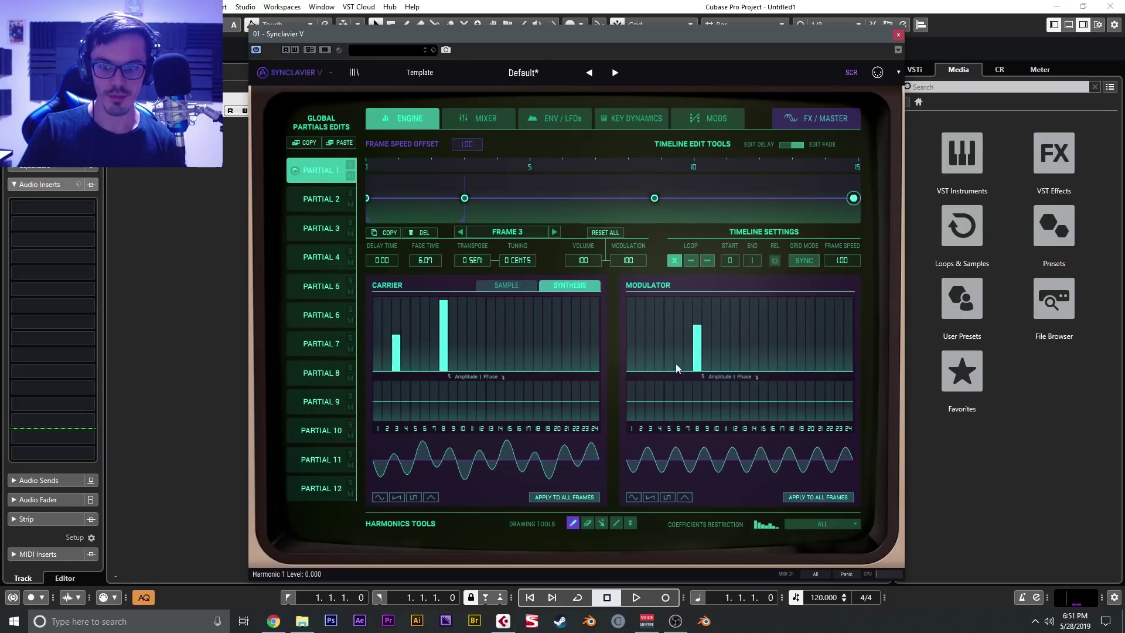
left_click_drag(678, 334, 670, 330)
Draw harmonic phase curves for frame 3's modulator and carrier and for frame 1's carrier in partial 1
mouse_move(664, 400)
left_mouse_down()
mouse_move(803, 393)
mouse_move(670, 410)
left_mouse_up()
mouse_move(387, 388)
left_mouse_down()
mouse_move(418, 387)
mouse_move(459, 439)
left_mouse_up()
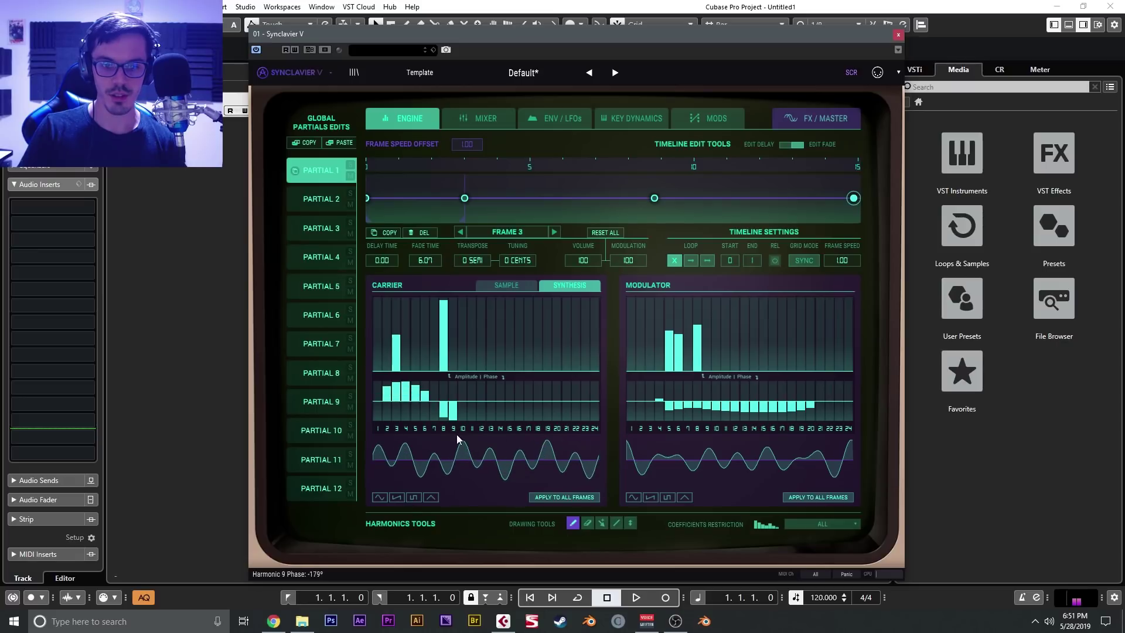
left_click(465, 199)
mouse_move(430, 396)
left_mouse_down()
mouse_move(398, 401)
mouse_move(519, 422)
mouse_move(597, 389)
left_mouse_up()
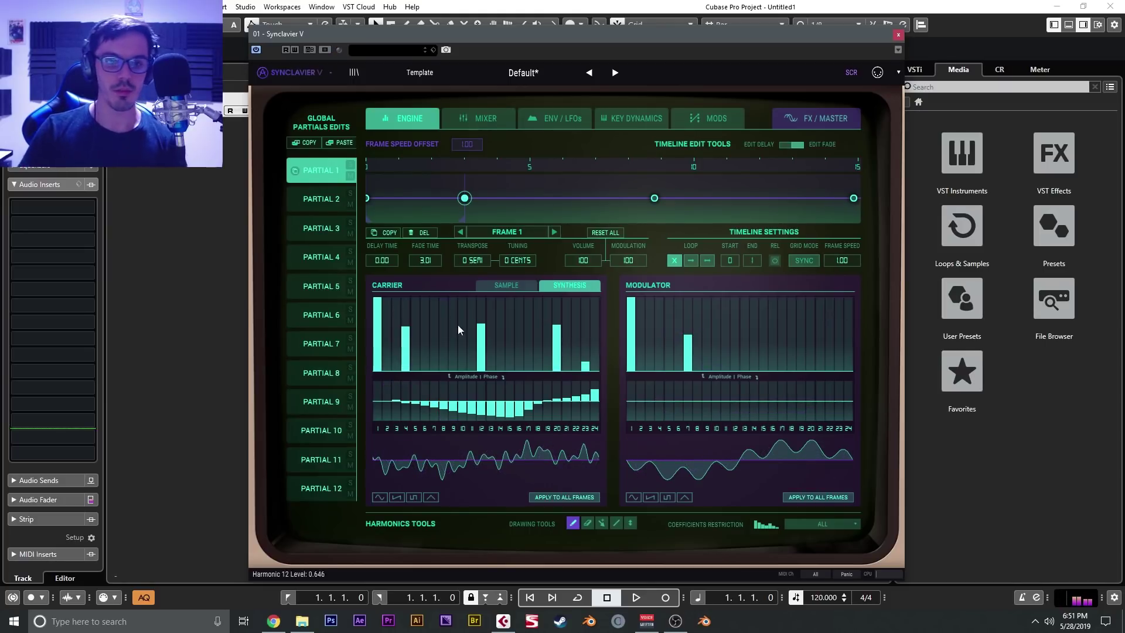
Give partial 2 two frames at about 1 s and 3 s, drawing carrier harmonics 5, 14 and 19 in the second
left_click(323, 198)
left_click(454, 315)
left_click(509, 354)
left_click(661, 198)
left_click(415, 352)
left_click(548, 307)
left_click(500, 348)
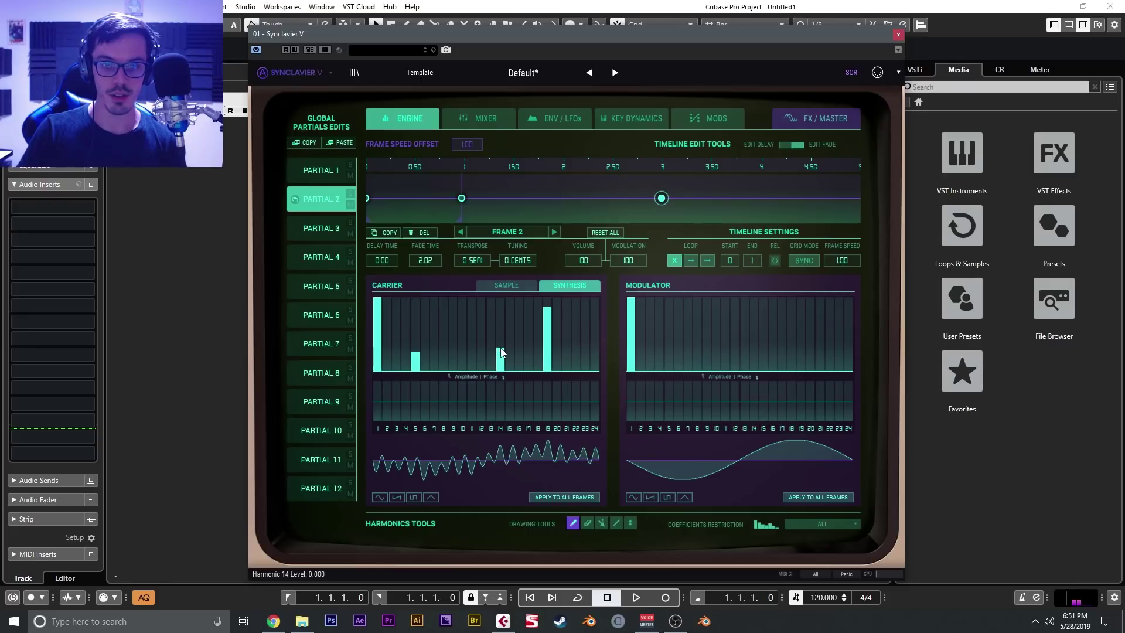
Add two frames to partial 3 at about 2.05 s and 4.55 s, with carrier harmonics 3, 11, 12, 21 and 10, 16 respectively
left_click(325, 231)
left_click(569, 198)
left_click(396, 324)
left_click_drag(474, 329, 480, 329)
left_click(567, 308)
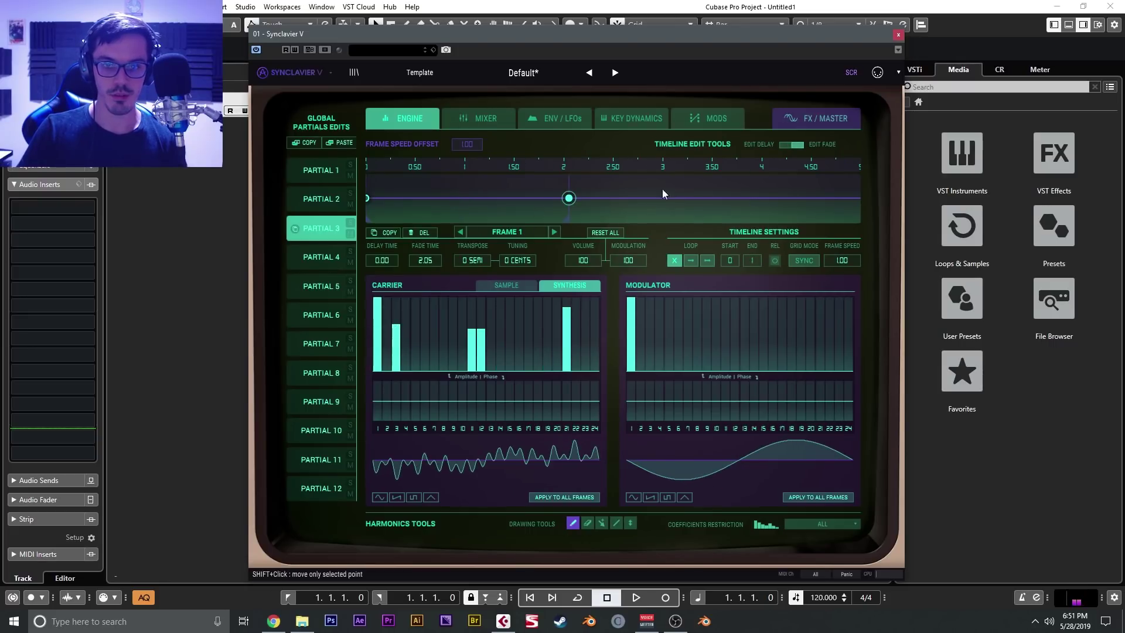
left_click(817, 198)
left_click(462, 308)
left_click(519, 356)
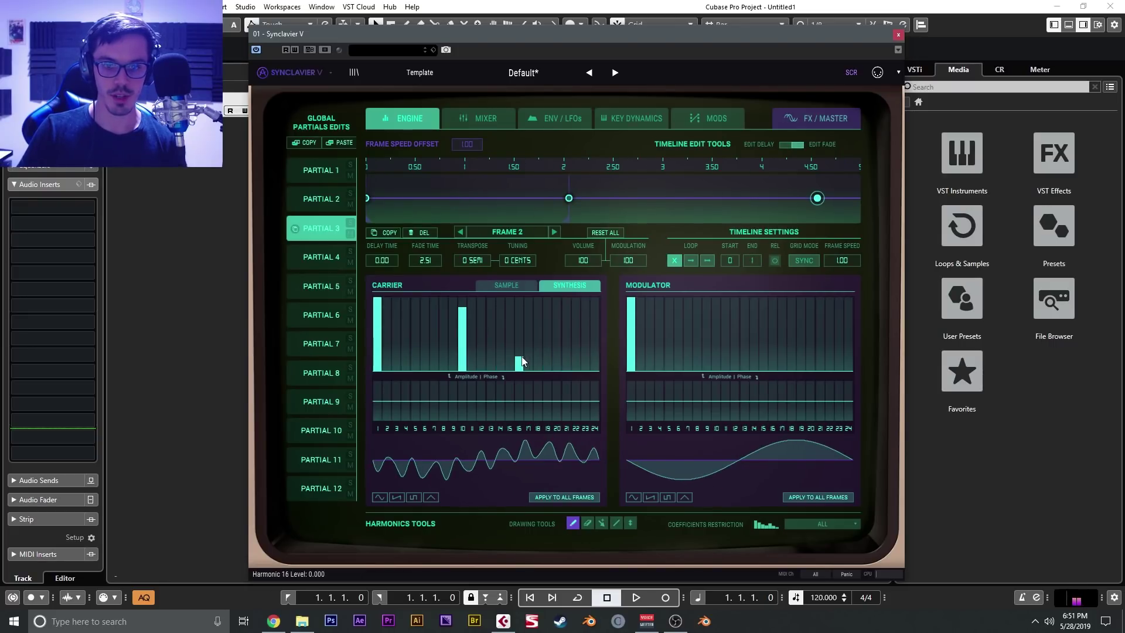
Add three frames to partial 4's timeline at about 0.85, 2.5 and 3.3 s
left_click(309, 253)
left_click(450, 198)
left_click(611, 198)
left_click(690, 198)
Raise partial 4's carrier harmonic 11 in frame 2 and harmonics 13 and 14 in frame 3, lowering the fundamental in both
left_click(444, 328)
left_click(611, 198)
left_click(472, 323)
left_click_drag(377, 308, 390, 404)
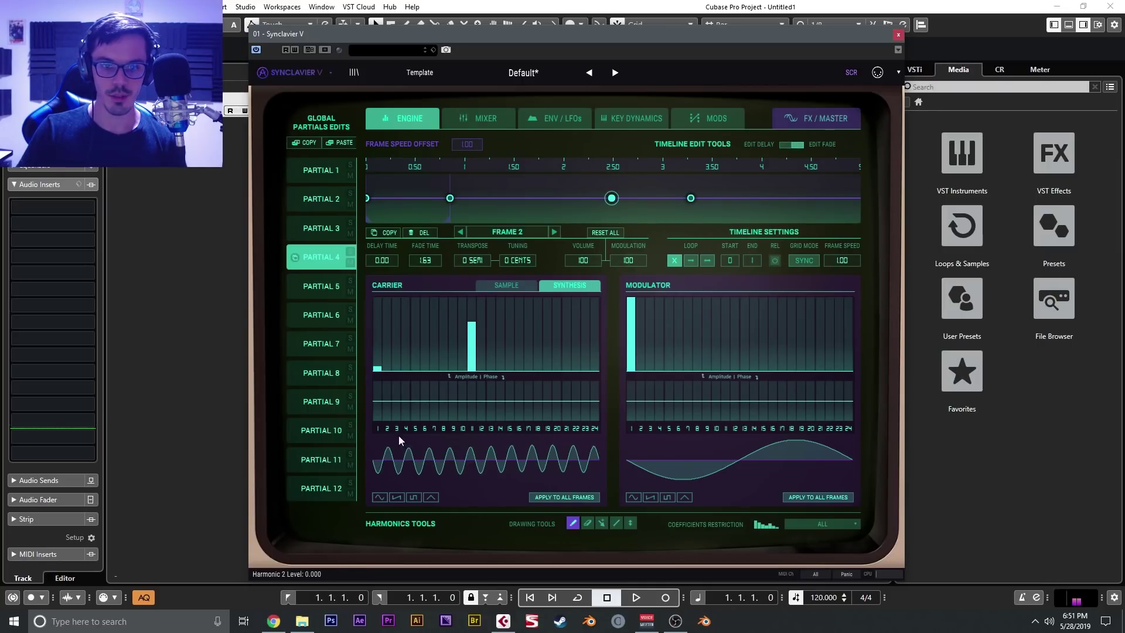
left_click(690, 198)
left_click_drag(491, 299, 501, 315)
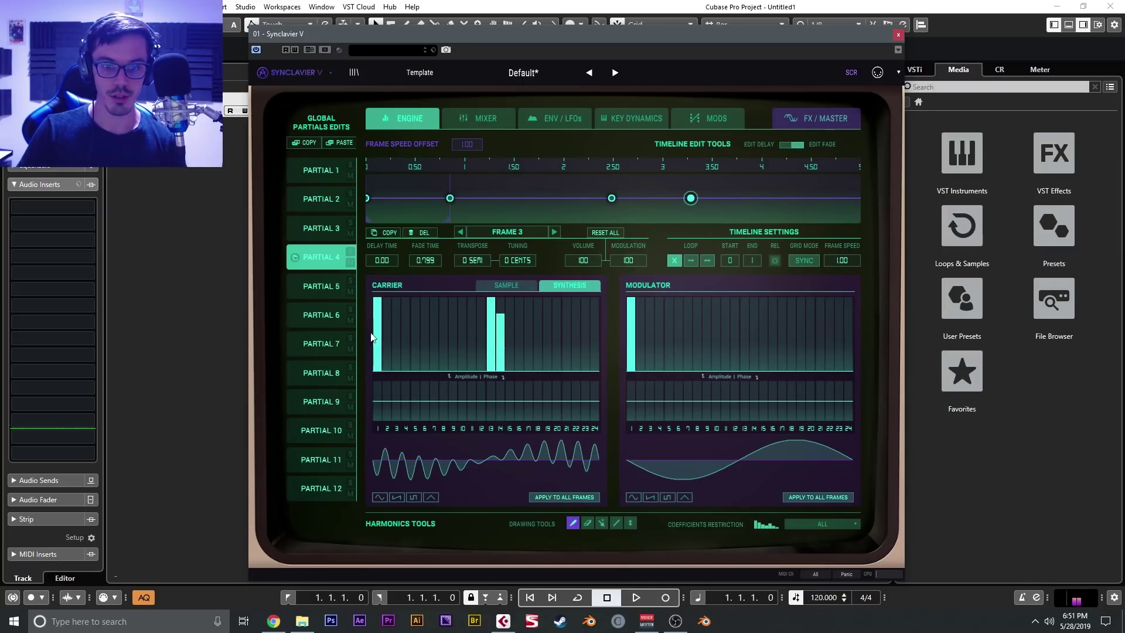
left_click_drag(375, 337, 371, 458)
Give partial 5 two frames at about 0.9 s and 3.25 s and draw carrier harmonics in both
left_click(348, 286)
left_click(377, 299)
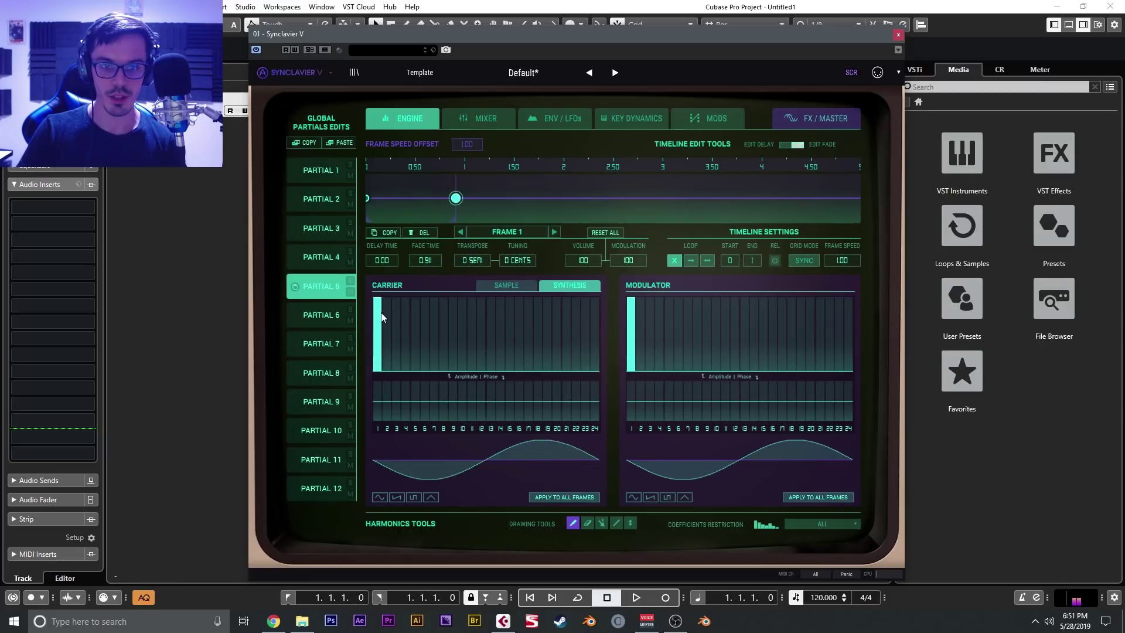
left_click_drag(416, 312, 425, 312)
left_click_drag(518, 329, 537, 329)
left_click(566, 323)
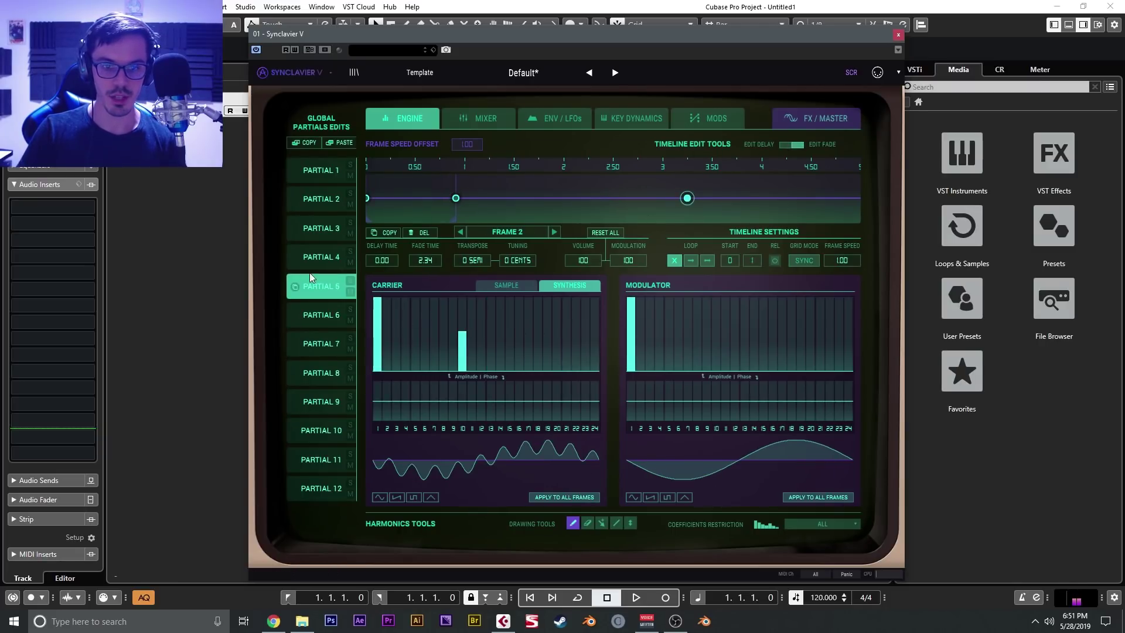
Add a frame at about 0.64 s to partial 6 and raise its carrier harmonics 10, 19, 20 and 23
left_click(307, 321)
left_click(463, 339)
left_click(429, 198)
left_click(425, 370)
left_click_drag(547, 339, 557, 340)
left_click(584, 332)
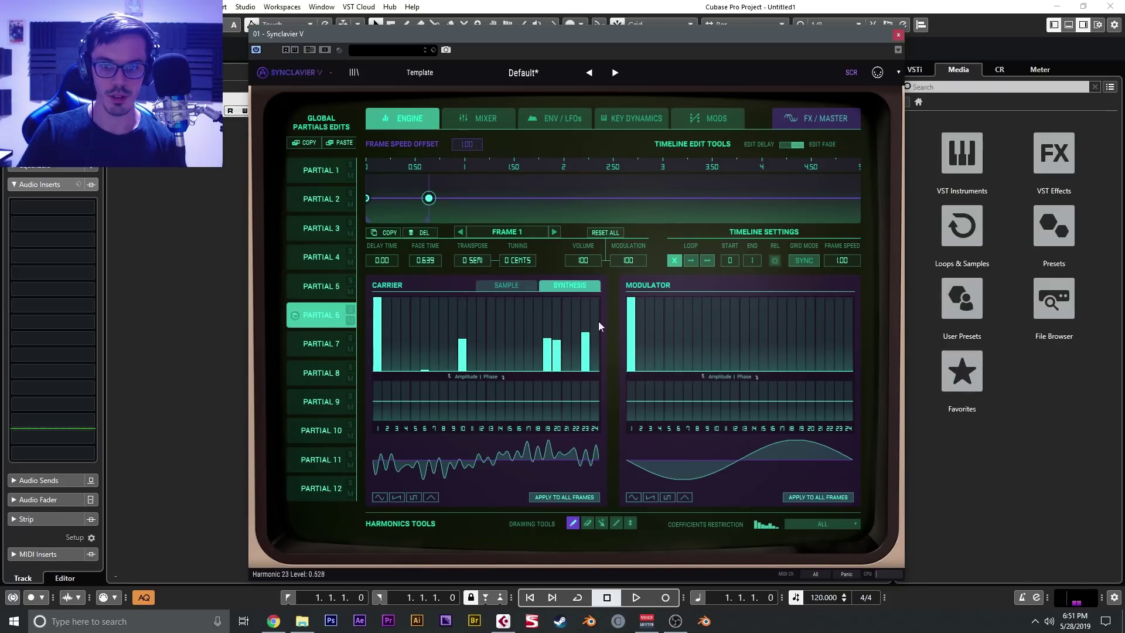
Add a second frame at about 3 s to partial 6 and raise its carrier harmonics 10 and 21
left_click(563, 313)
left_click(555, 232)
left_click(462, 314)
left_click(566, 328)
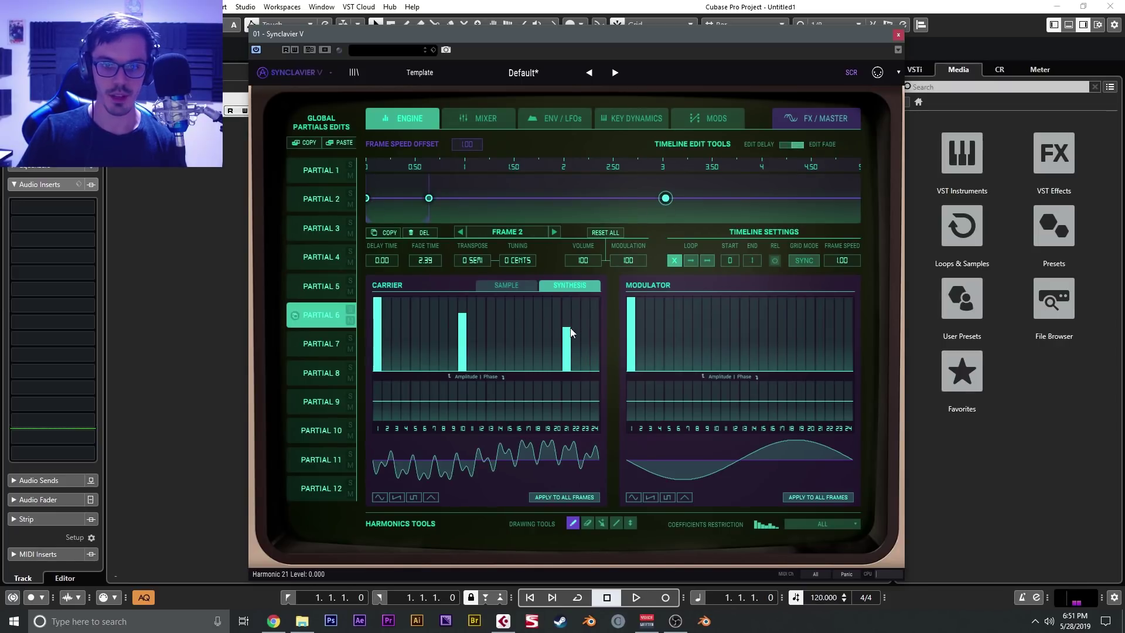
In the mixer, raise partials 2 to 6 to full volume and pan partials 2 and 4 left and 3 and 5 right
left_click(487, 115)
mouse_move(375, 228)
left_mouse_down()
mouse_move(403, 228)
mouse_move(390, 257)
mouse_move(404, 257)
mouse_move(403, 315)
left_mouse_up()
left_click_drag(432, 200, 431, 218)
left_click_drag(432, 257, 432, 267)
left_click_drag(432, 285, 432, 284)
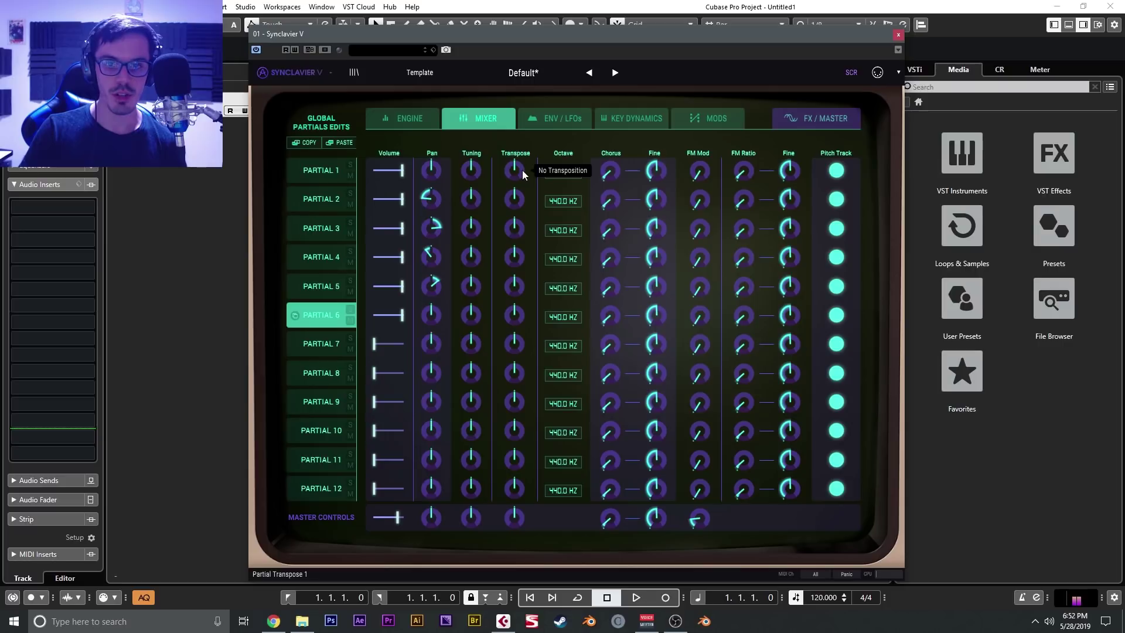
Try FM modulation on partials 1 to 4, including 0.064 on partial 4, with altered FM ratios such as 0.5 on partial 4
left_click(612, 170)
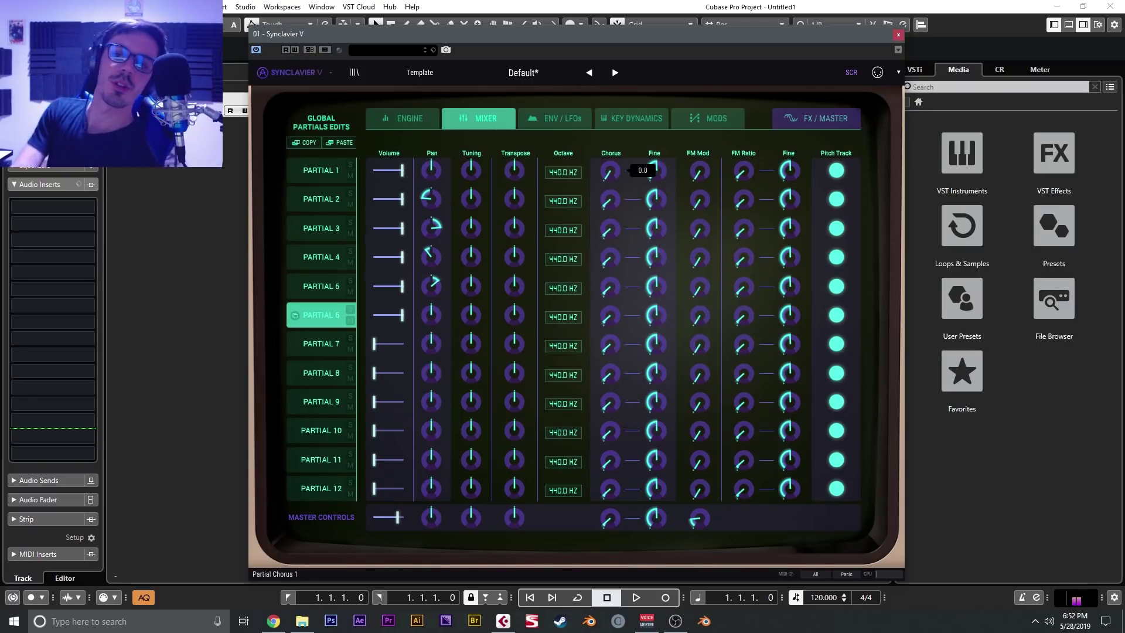
mouse_move(612, 170)
left_mouse_down()
mouse_move(612, 158)
mouse_move(612, 174)
left_mouse_up()
left_click_drag(700, 171, 699, 191)
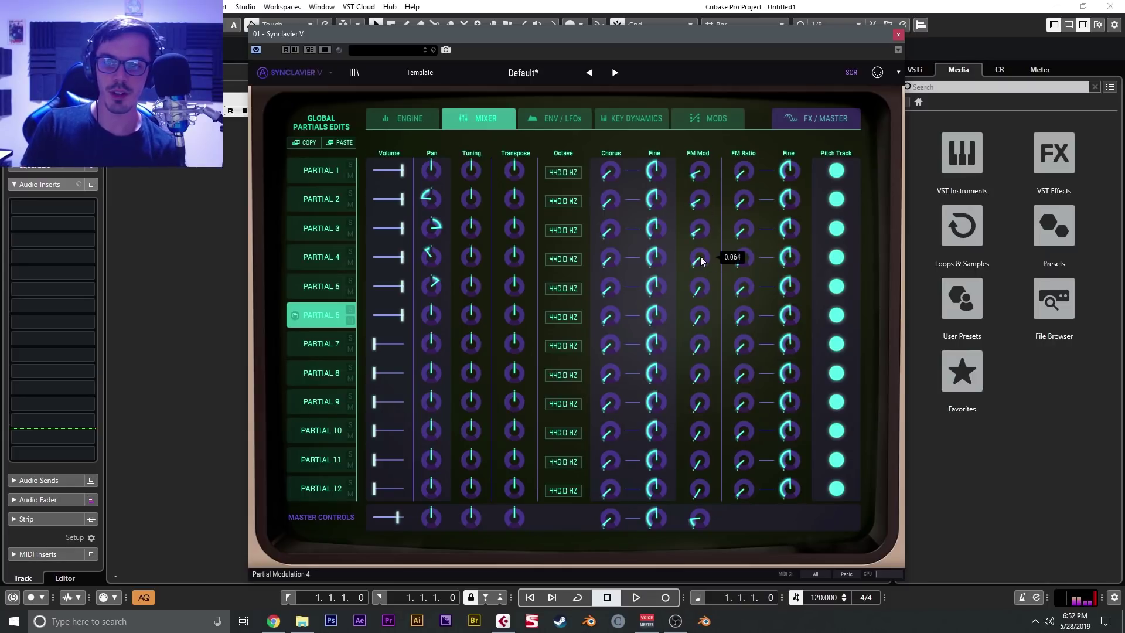
left_click_drag(743, 258, 746, 281)
left_click_drag(742, 200, 743, 232)
left_click_drag(743, 258, 743, 269)
left_click_drag(743, 170, 743, 175)
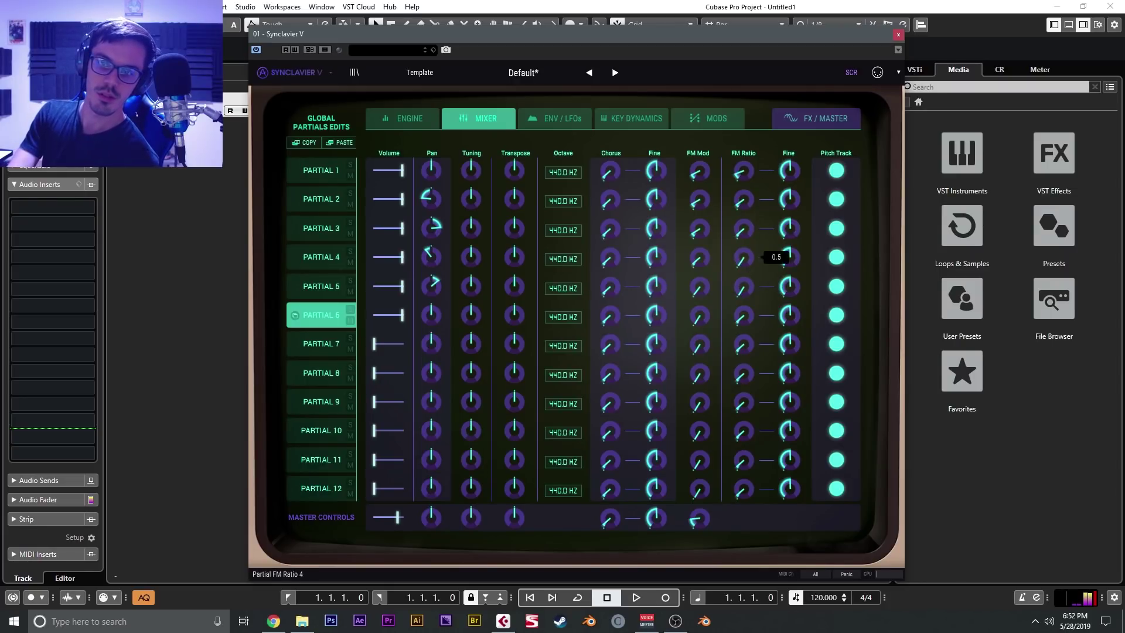
Try stronger FM modulation amounts on partials 1 to 5
left_click_drag(699, 285, 699, 293)
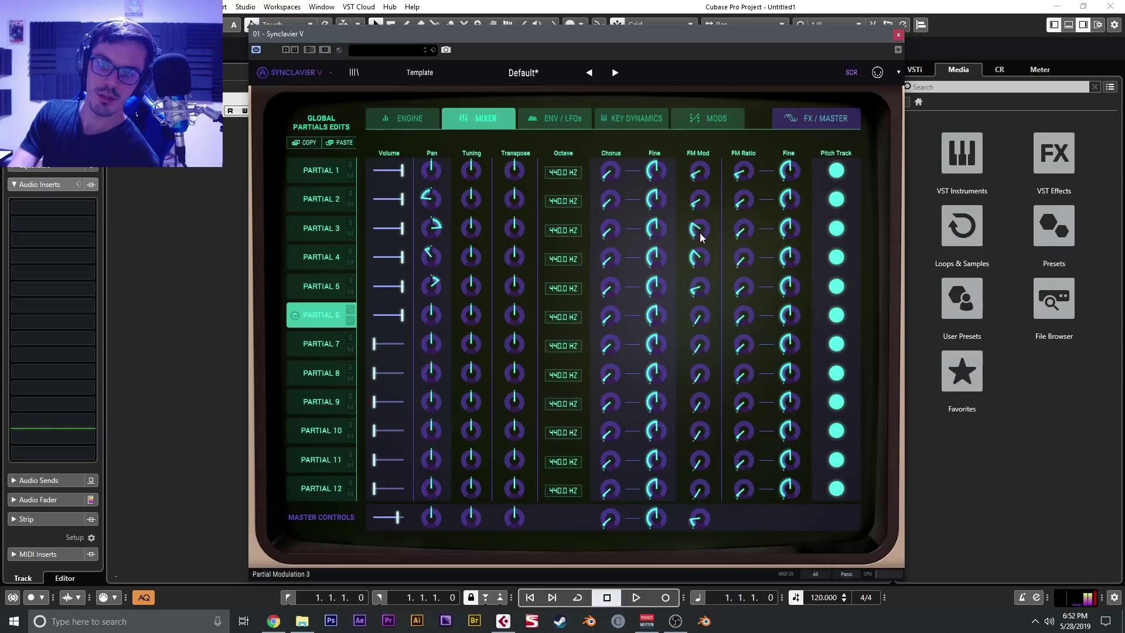
left_click_drag(701, 210, 701, 198)
left_click_drag(699, 171, 700, 161)
Turn the FM modulation of partials 1 to 5 down to minimum and lower their FM ratios, with partial 1 at 0.2
left_click_drag(741, 201, 701, 287)
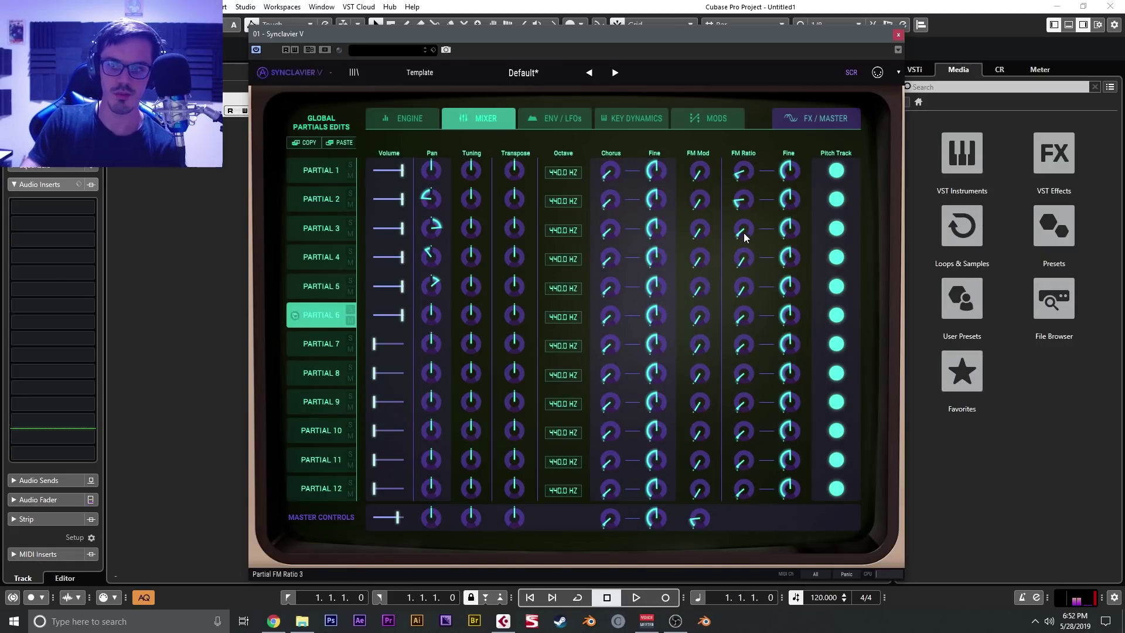
left_click_drag(743, 228, 743, 170)
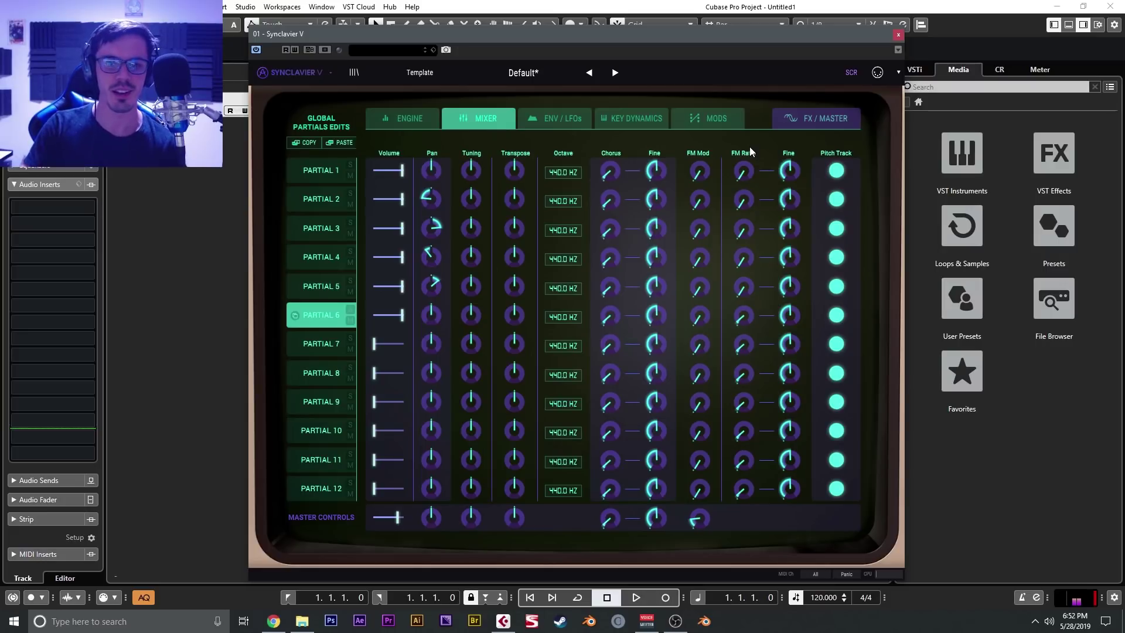
mouse_move(614, 159)
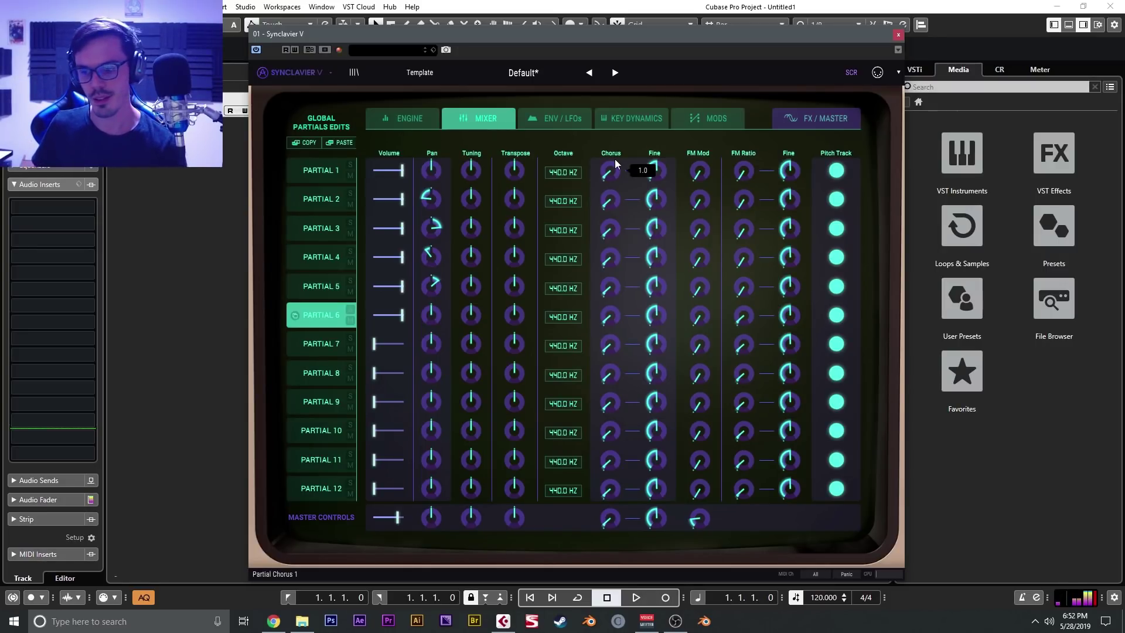
Insert the kHs Limiter in the track's first audio insert slot and close its window
left_click(46, 215)
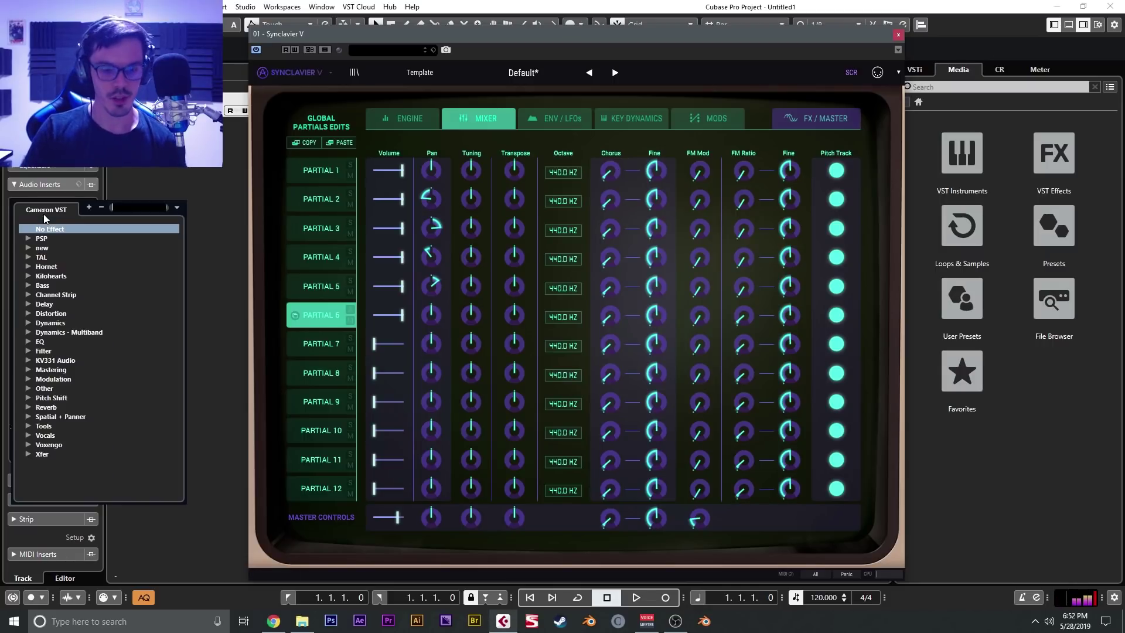
type("limiter")
key("Return")
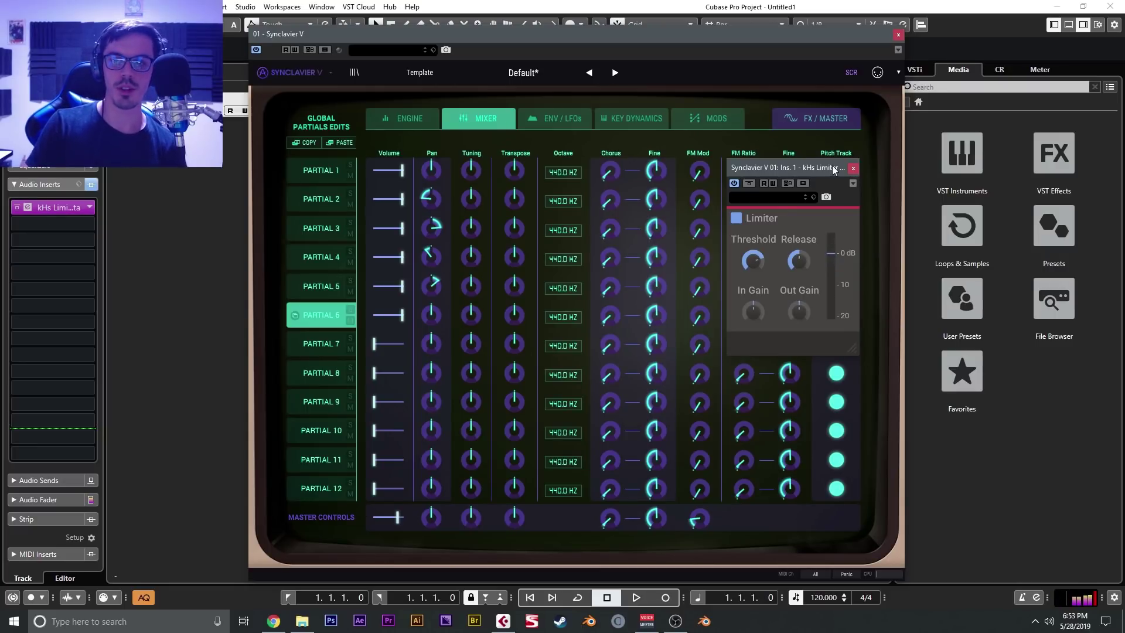
left_click(853, 168)
Raise the FM modulation of partial 3 and set partial 1's FM modulation to 0.072
mouse_move(743, 171)
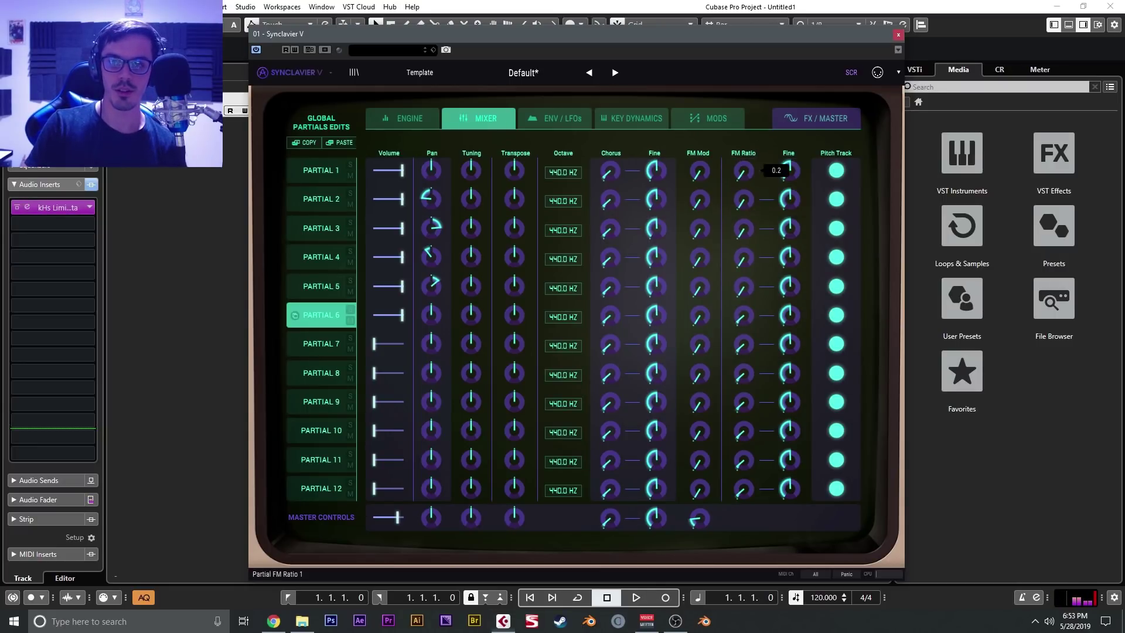
double_click(701, 233)
mouse_move(701, 174)
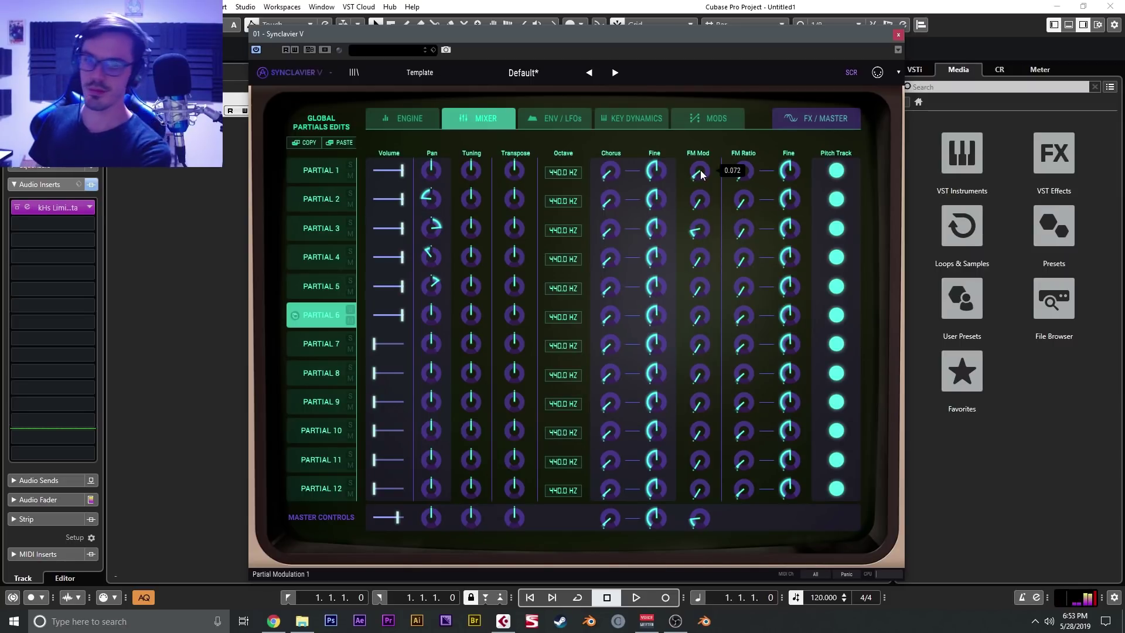
Load the Bass Clarinet - Forte (looped) sample as partial 7's carrier and raise partial 7's mixer volume to 0.0 dB
left_click(409, 119)
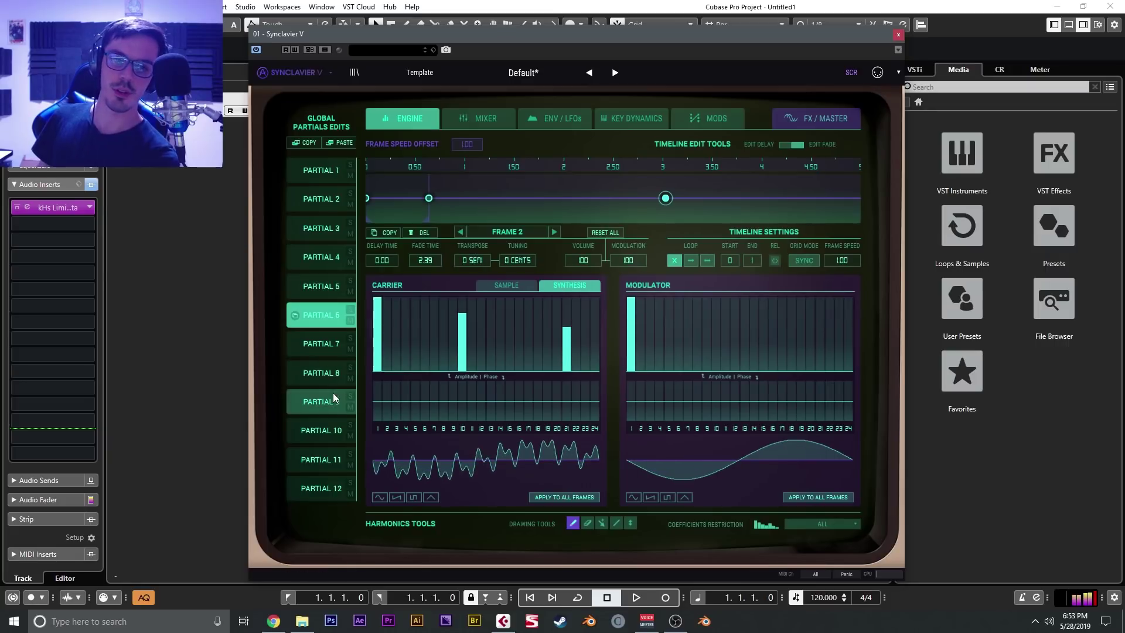
left_click(331, 346)
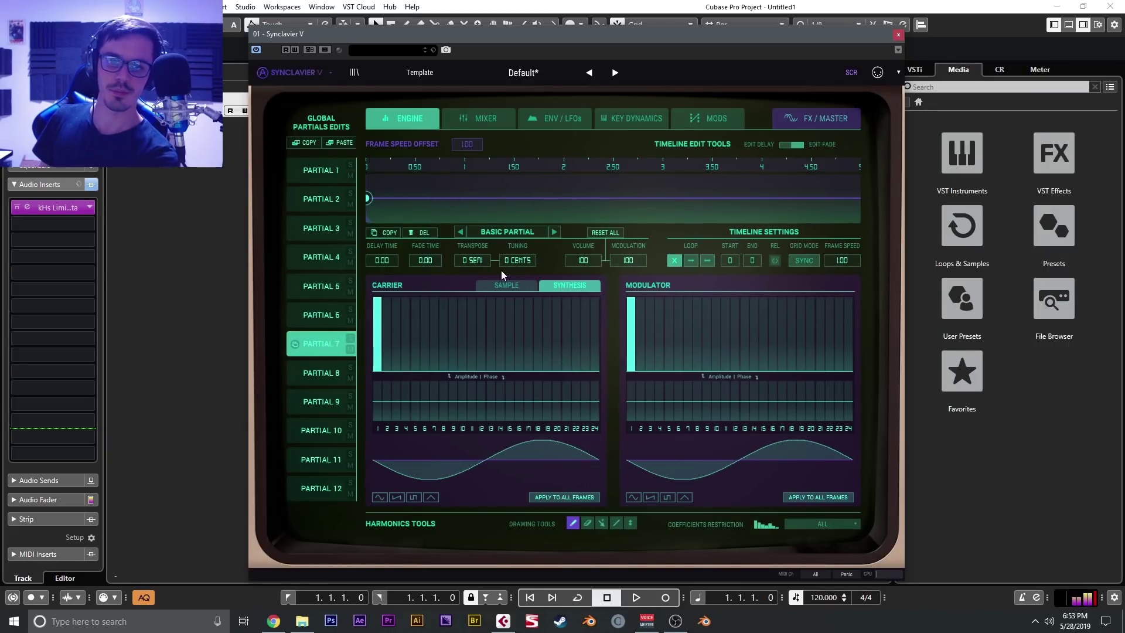
left_click(497, 285)
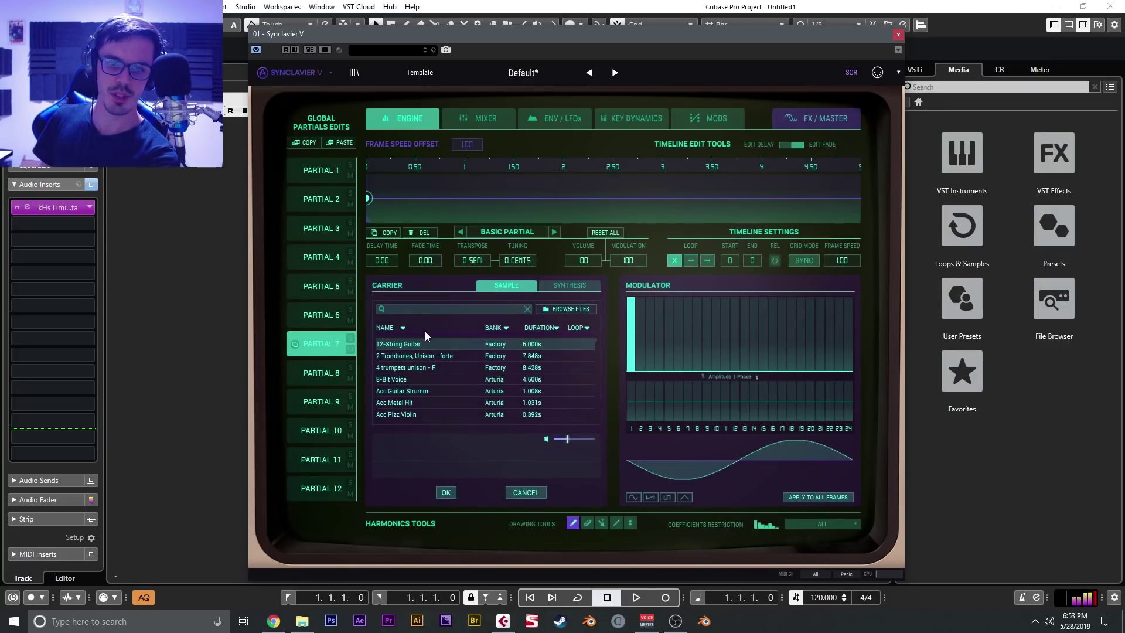
left_click(545, 309)
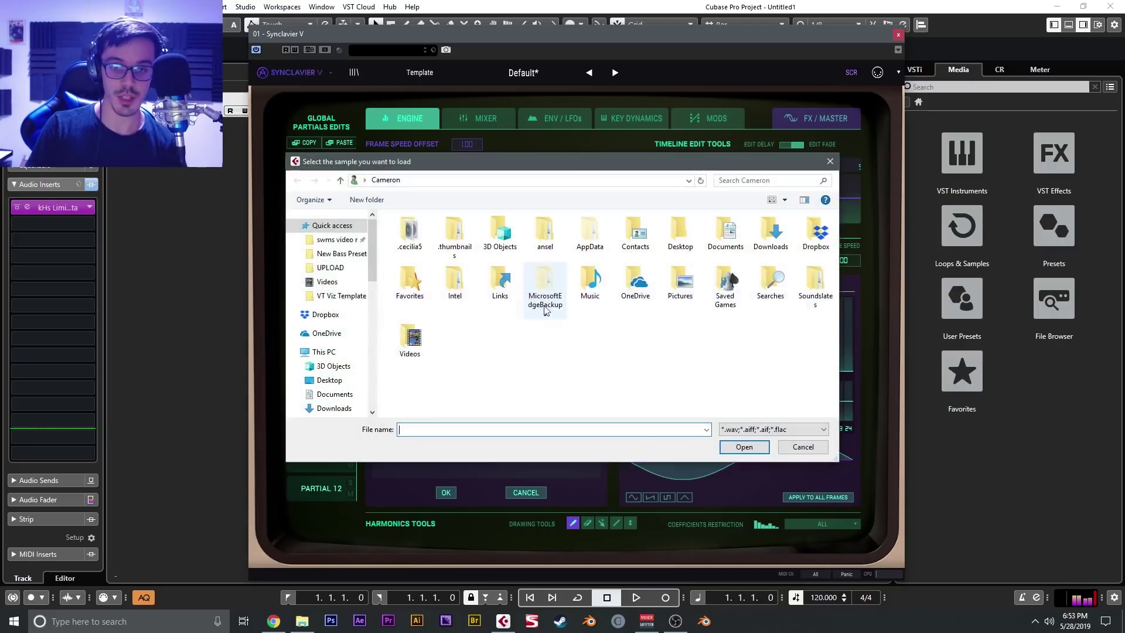
left_click(830, 161)
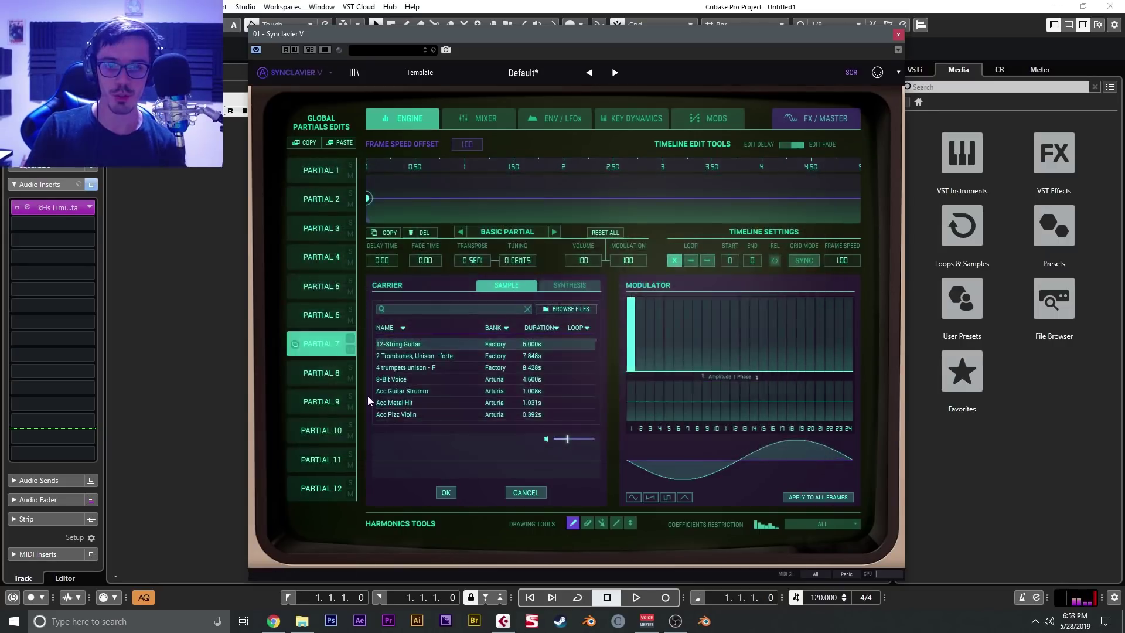
scroll(401, 392, "down", 5)
double_click(401, 392)
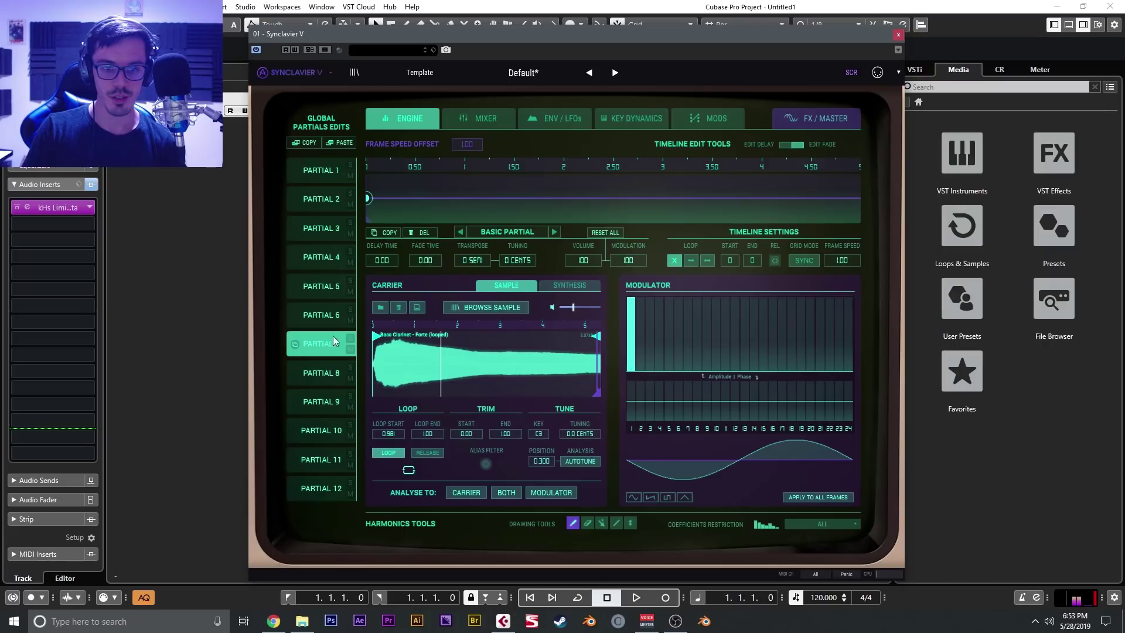
left_click(476, 118)
left_click_drag(375, 344, 403, 348)
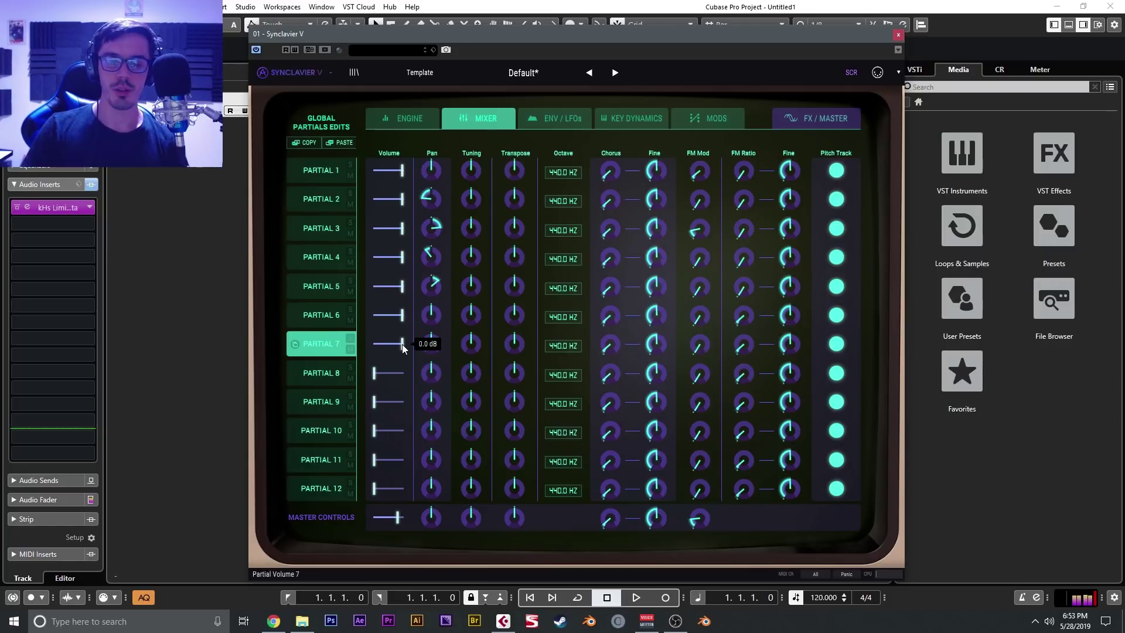
Insert the OrilRiver reverb in the second insert slot, with a wet level of -0.42 and a decay time of 20.00
left_click(53, 224)
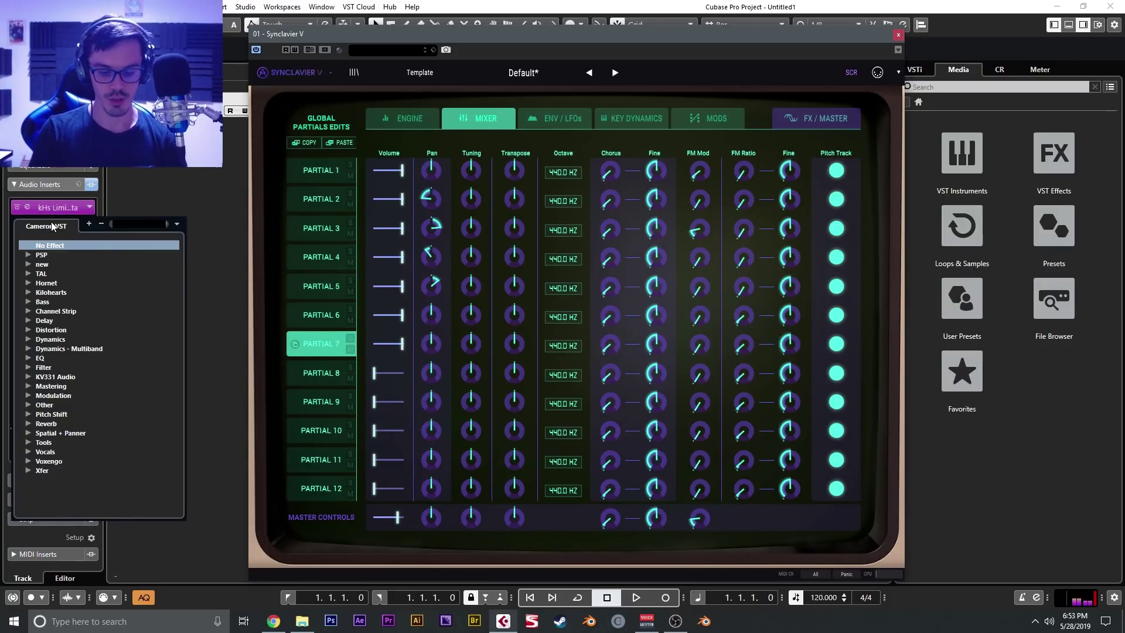
type("oril")
key("Return")
left_click_drag(865, 329, 866, 275)
left_click_drag(381, 369, 381, 328)
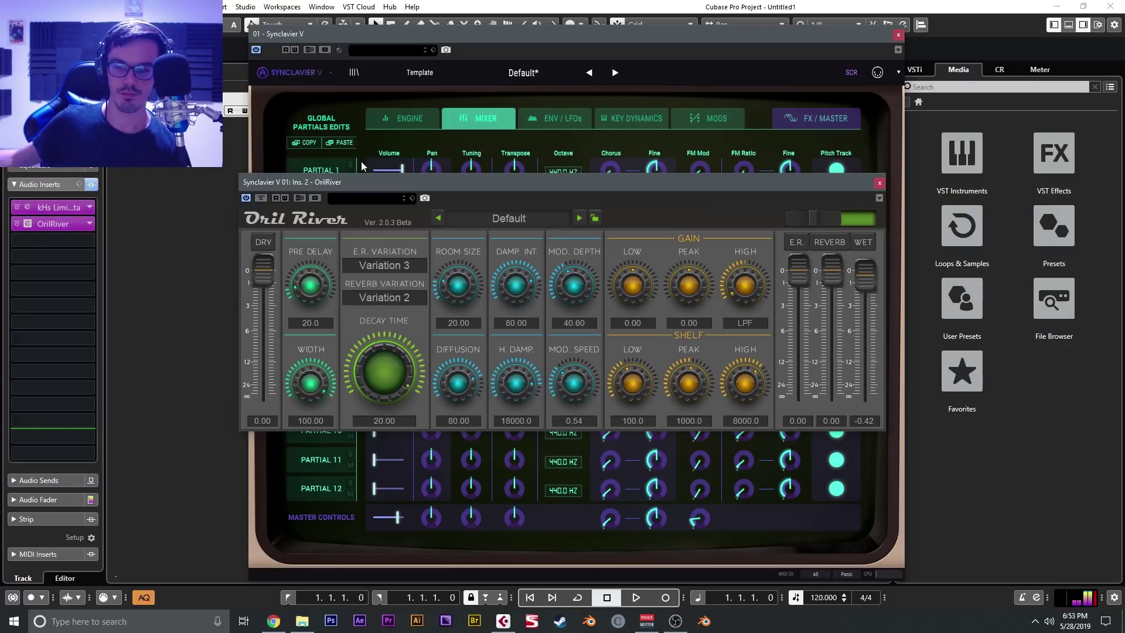
Move the limiter to the slot after OrilRiver, bypass all audio inserts and close the reverb window
left_click_drag(58, 208, 60, 238)
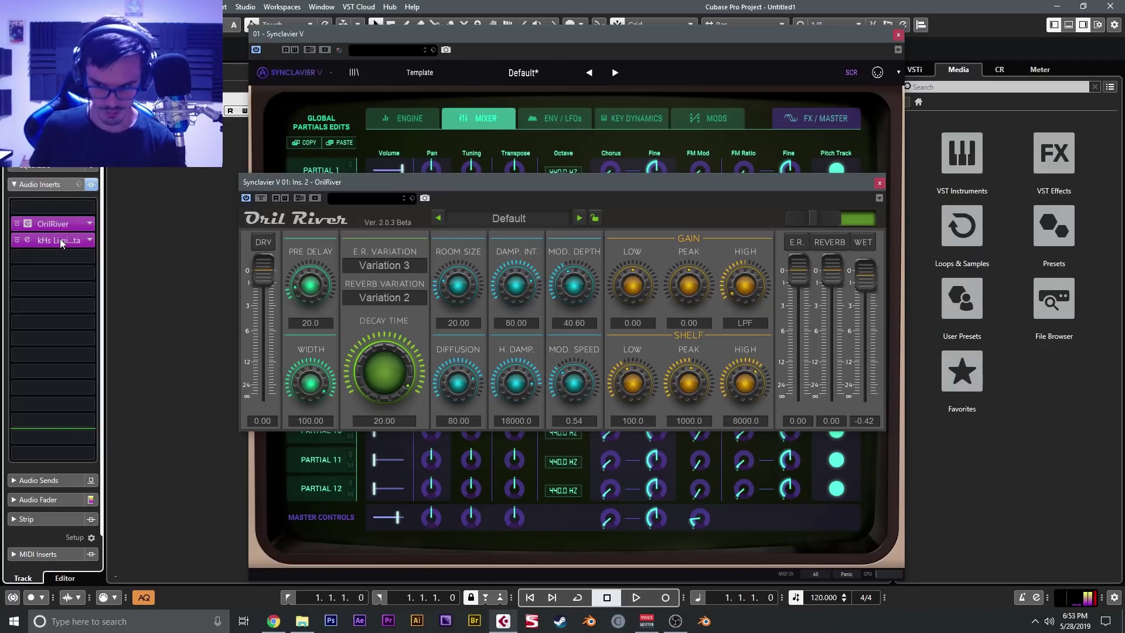
left_click(90, 184)
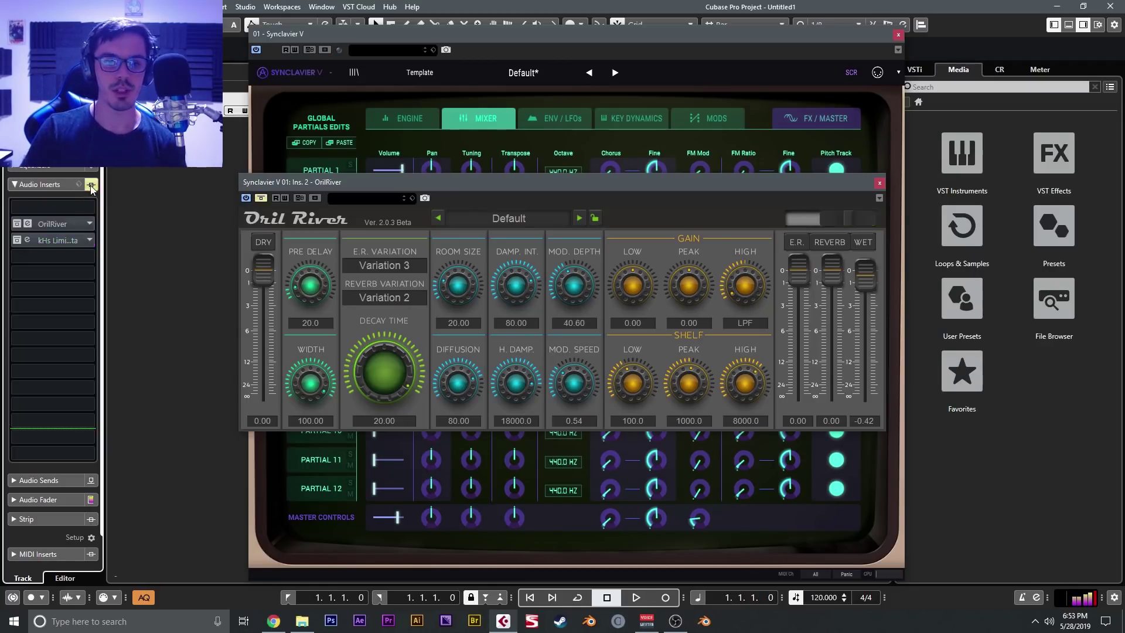
left_click(879, 183)
Examine partial 1's engine timeline and the Synclavier's hardware control panels
left_click(384, 117)
left_click(322, 173)
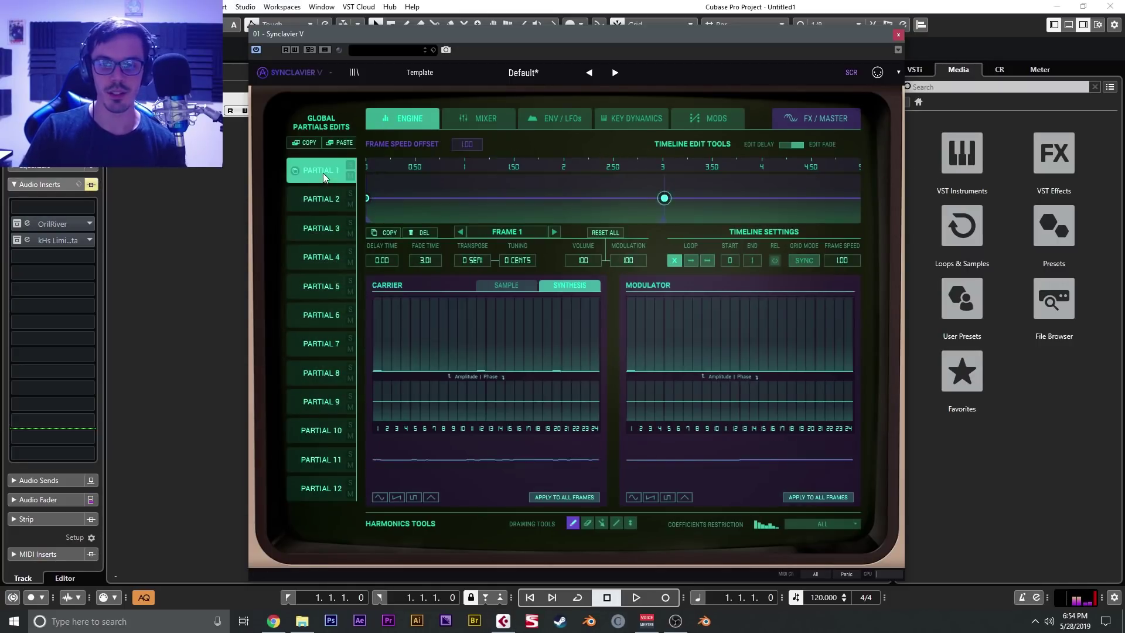
left_click(845, 82)
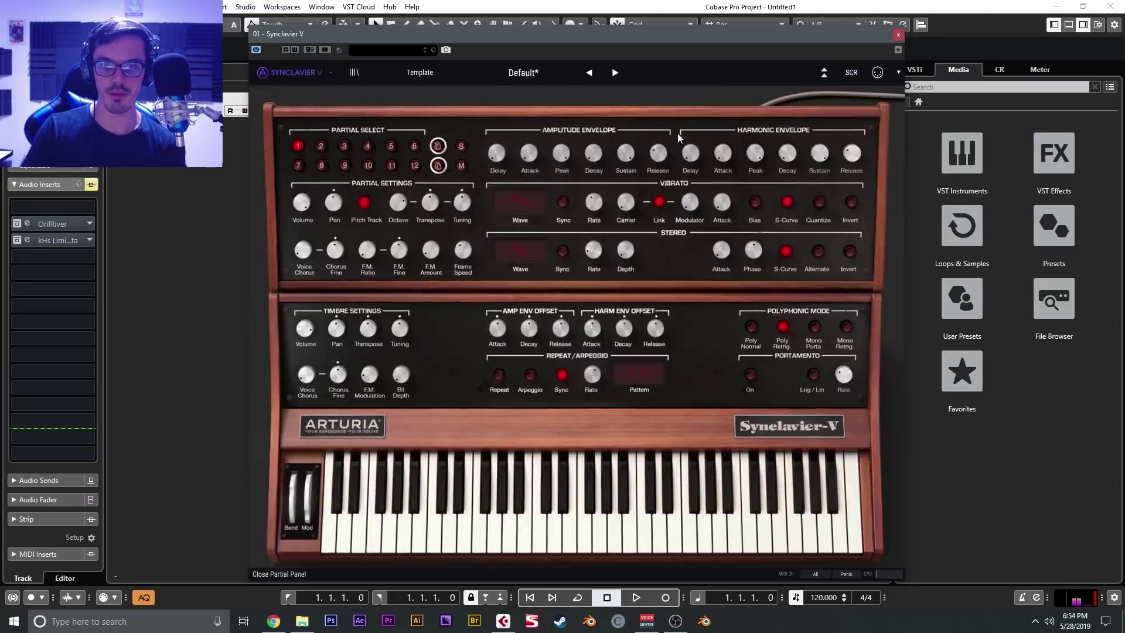
left_click(833, 75)
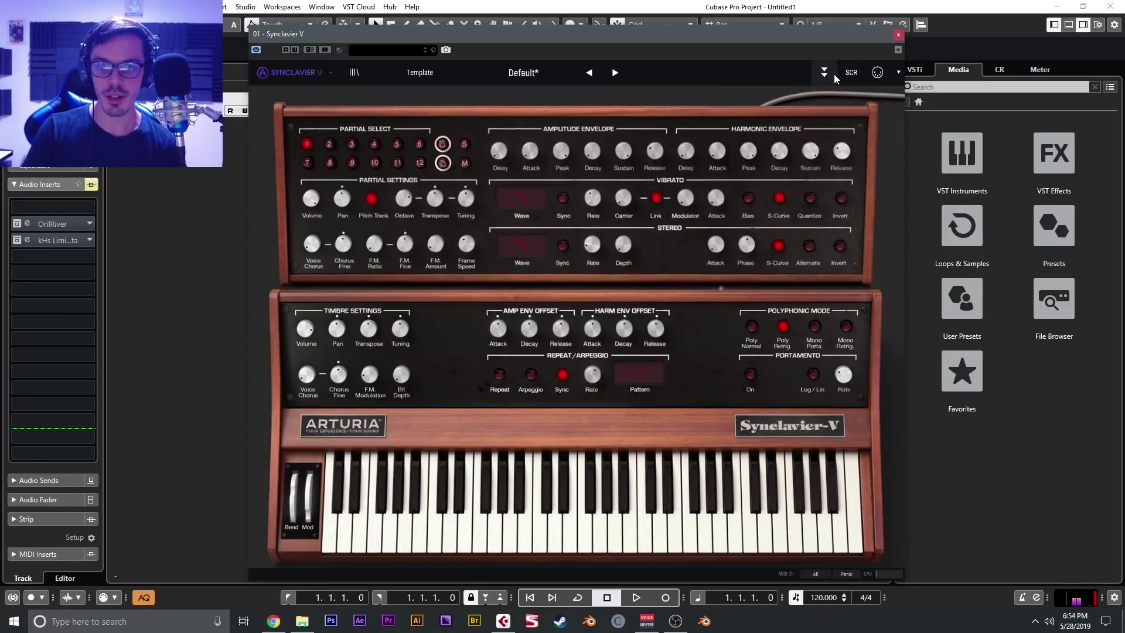
left_click_drag(55, 252, 55, 223)
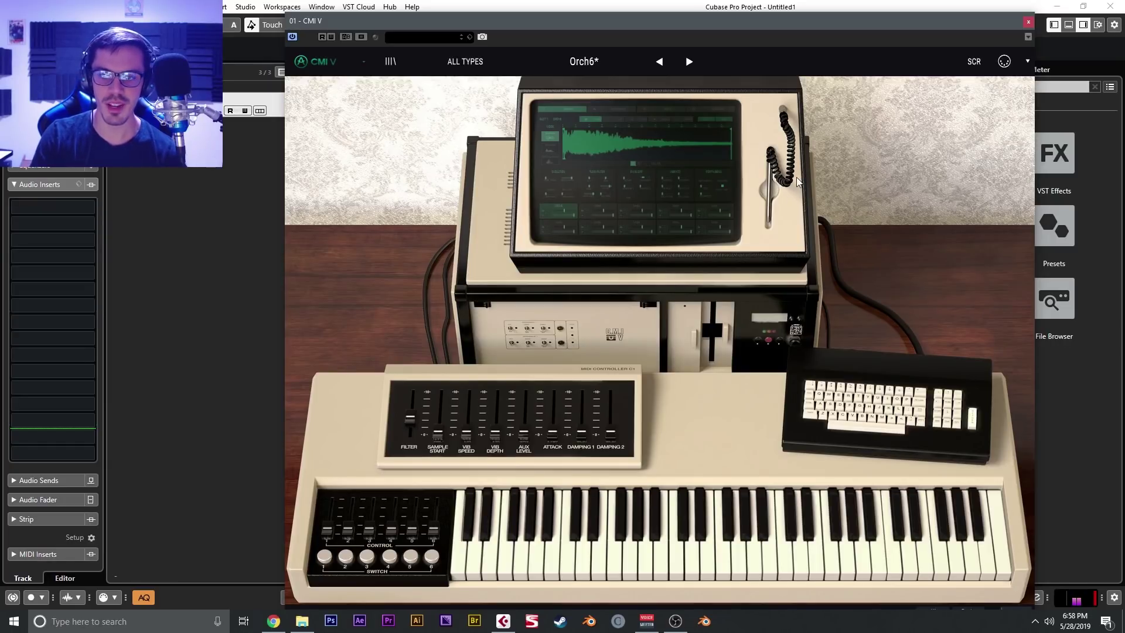
Look through the CMI V's sound, sequencer and mixer pages on its computer screen
left_click(703, 159)
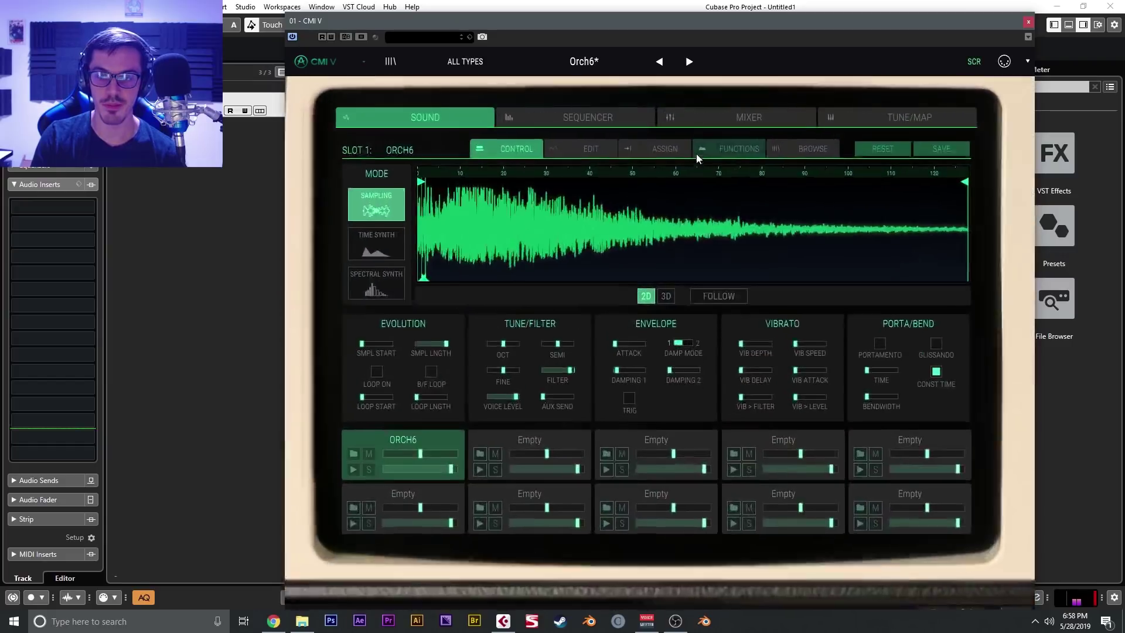
left_click(623, 124)
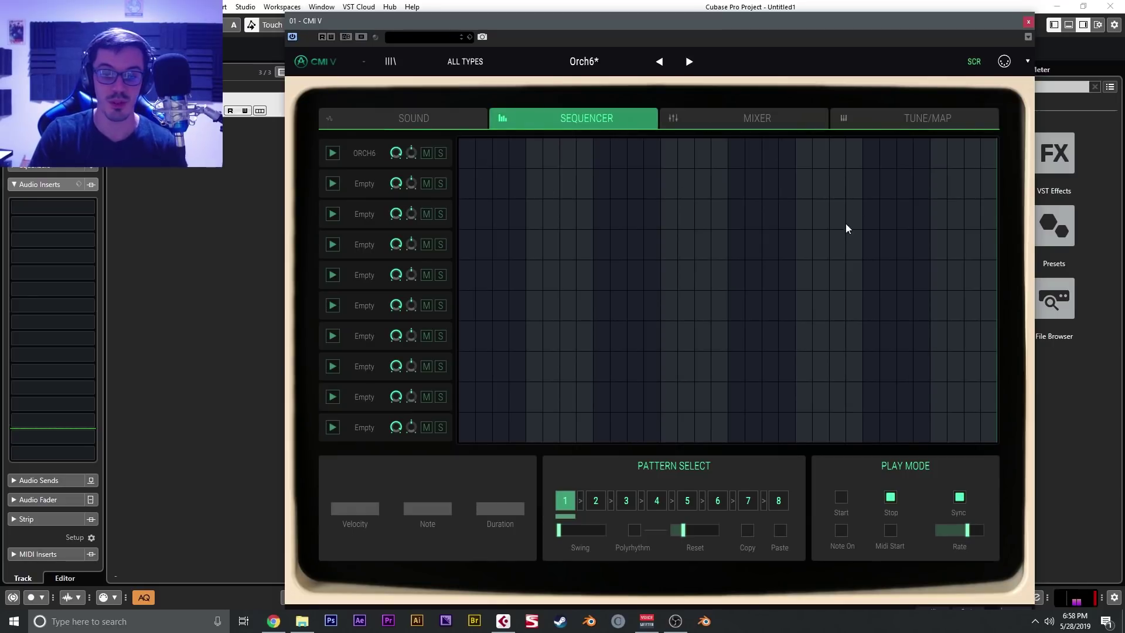
left_click(695, 128)
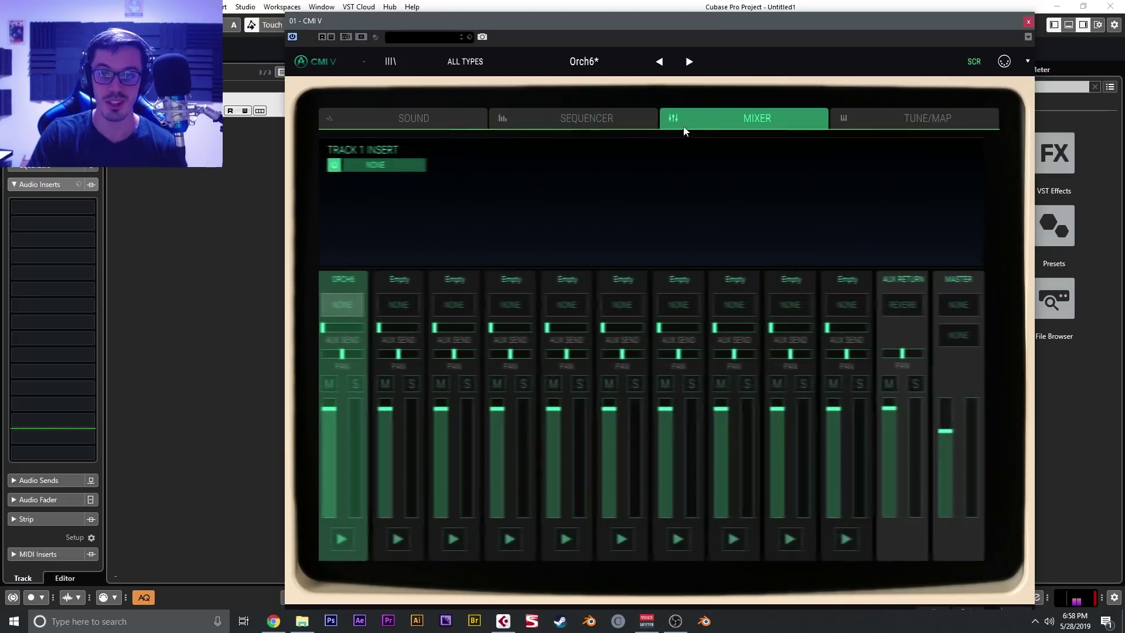
left_click(639, 119)
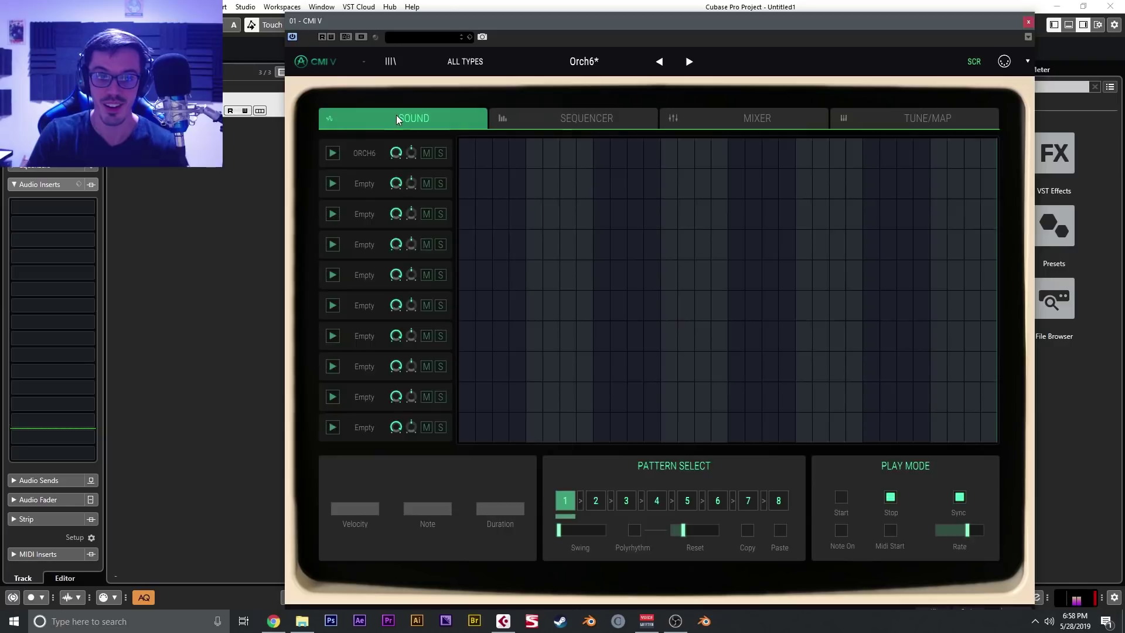
left_click(399, 120)
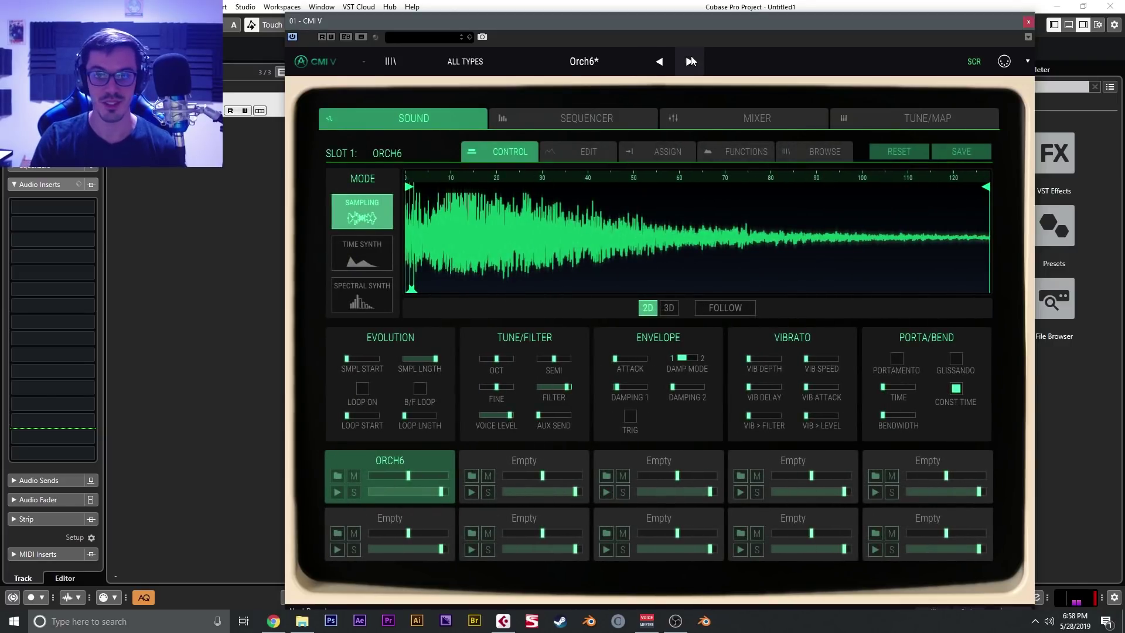
Step forward through the CMI V presets, auditioning Org, Organ Air and Organ13, and load Organise
left_click(691, 61)
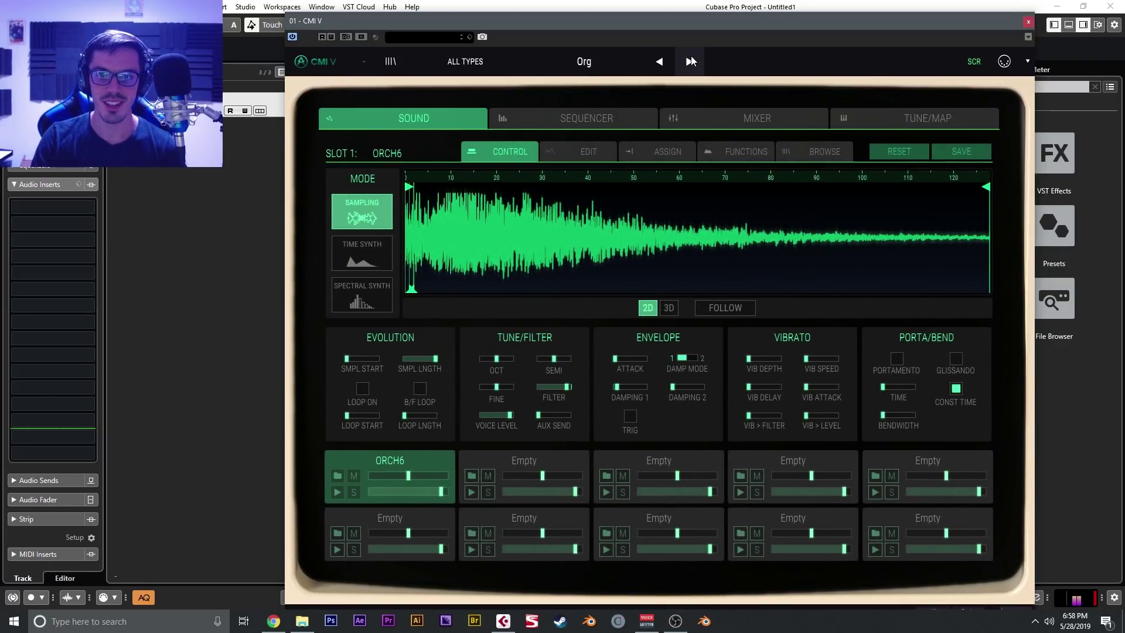
left_click(690, 61)
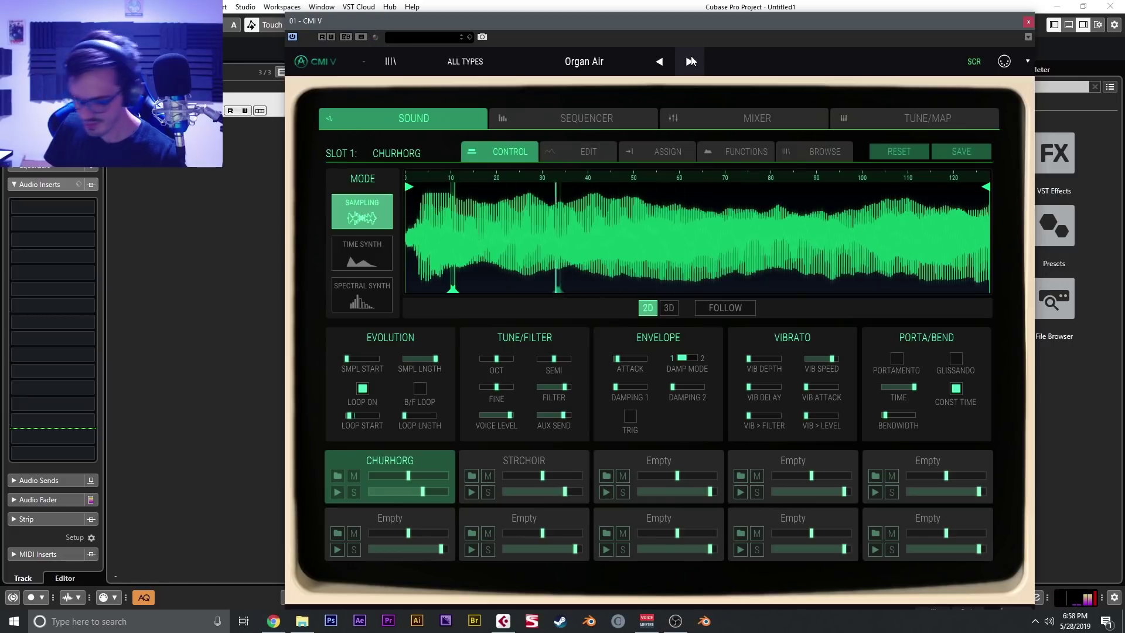
left_click(691, 61)
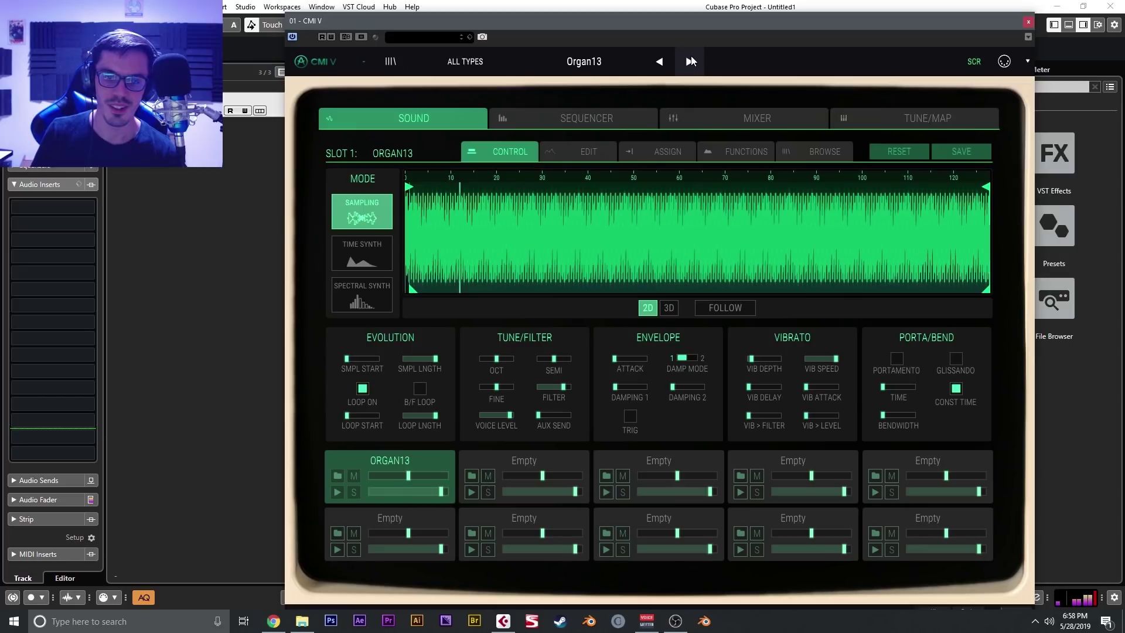
left_click(691, 58)
left_click(691, 59)
left_click(691, 61)
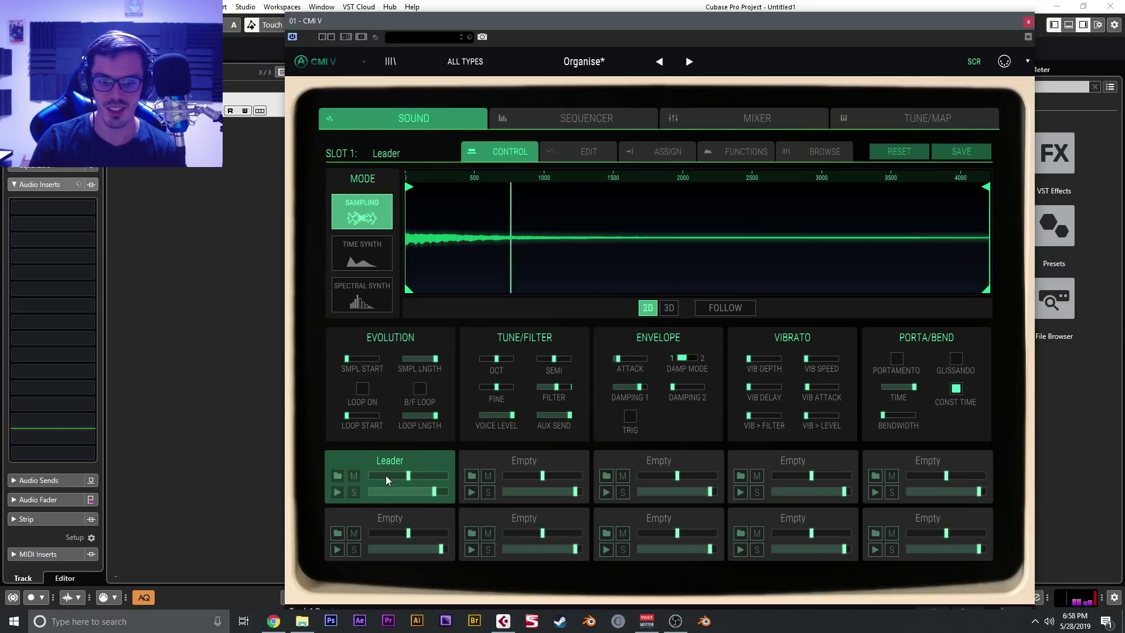
Load the sample Noise Texture (5).wav into slot 1 of the Organise preset
left_click(338, 476)
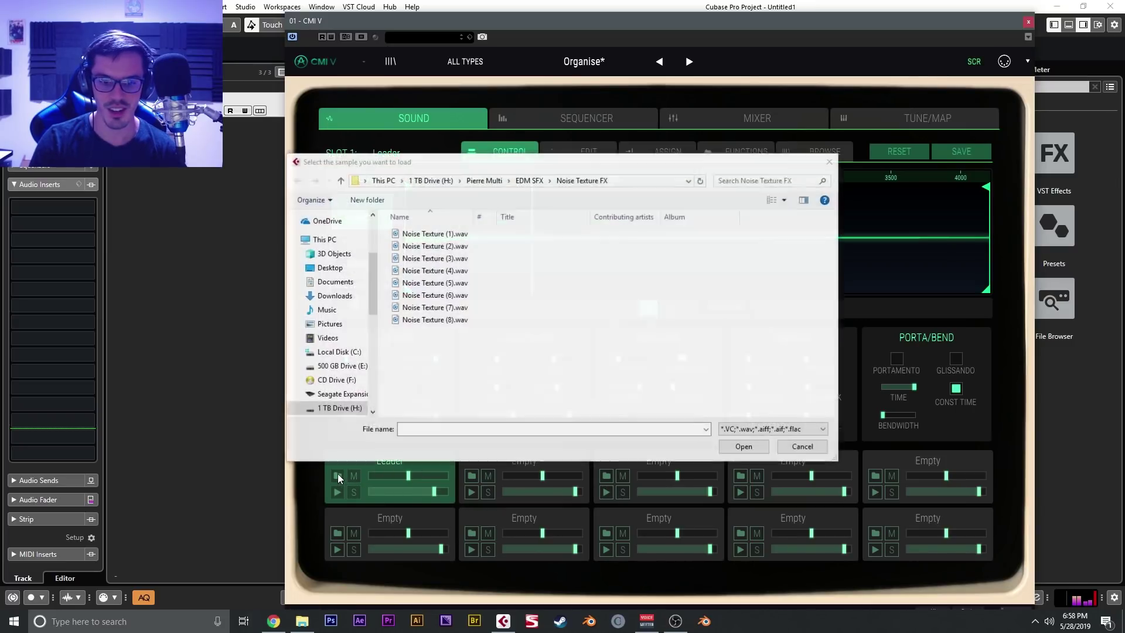
left_click(460, 286)
double_click(460, 284)
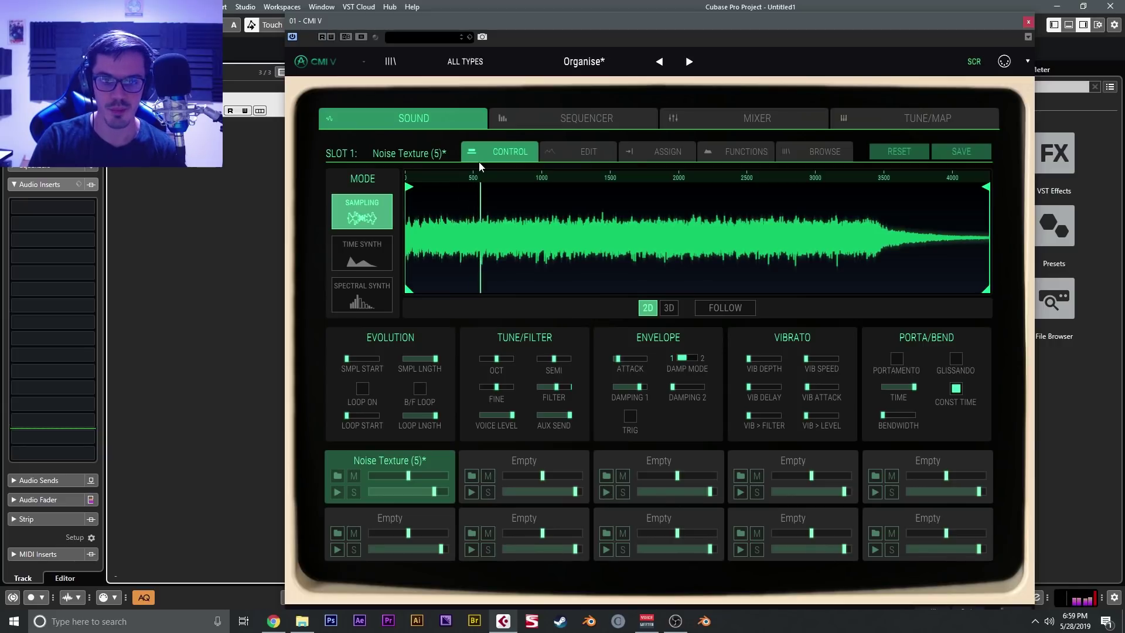
Load the Orgmajor preset and switch slot 1 to Time Synth mode, also trying Spectral Synth
left_click(688, 64)
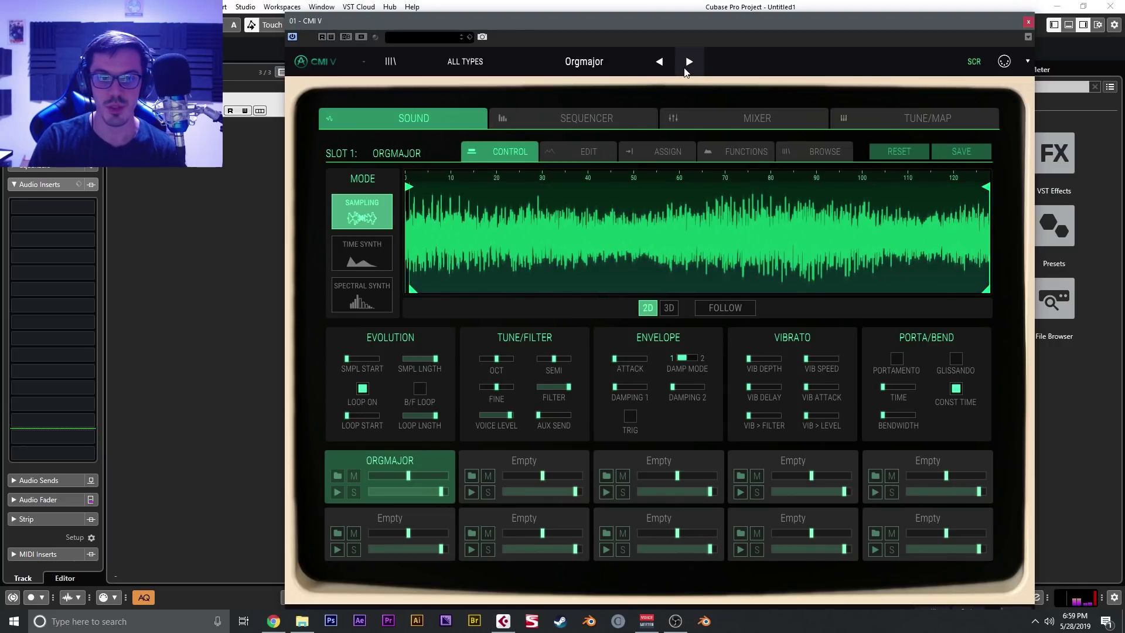
left_click(199, 106)
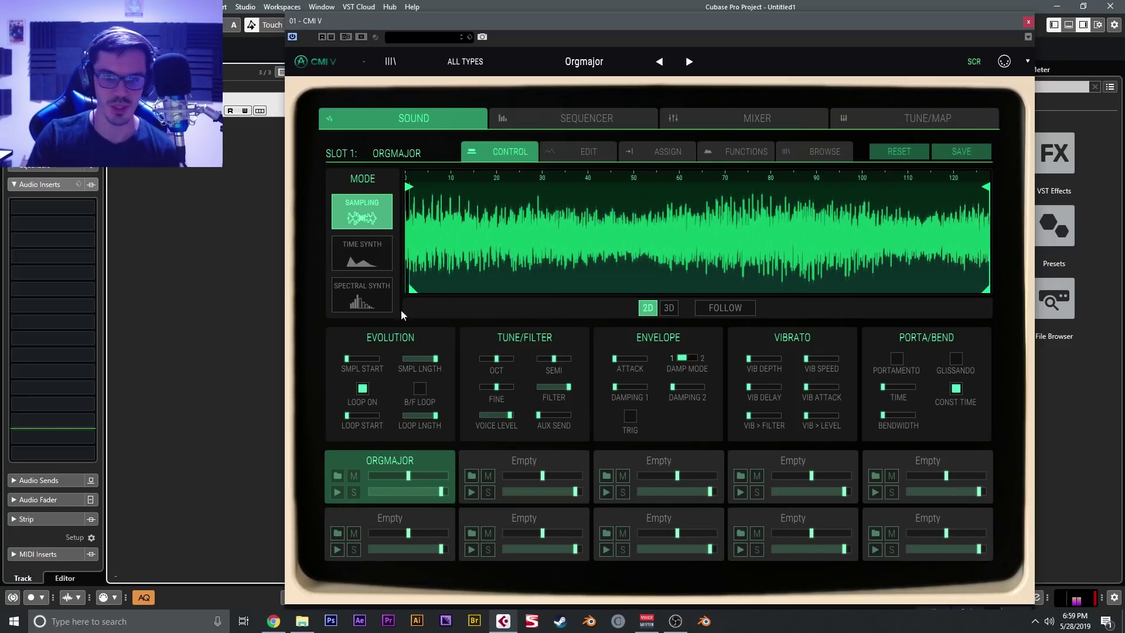
left_click(362, 252)
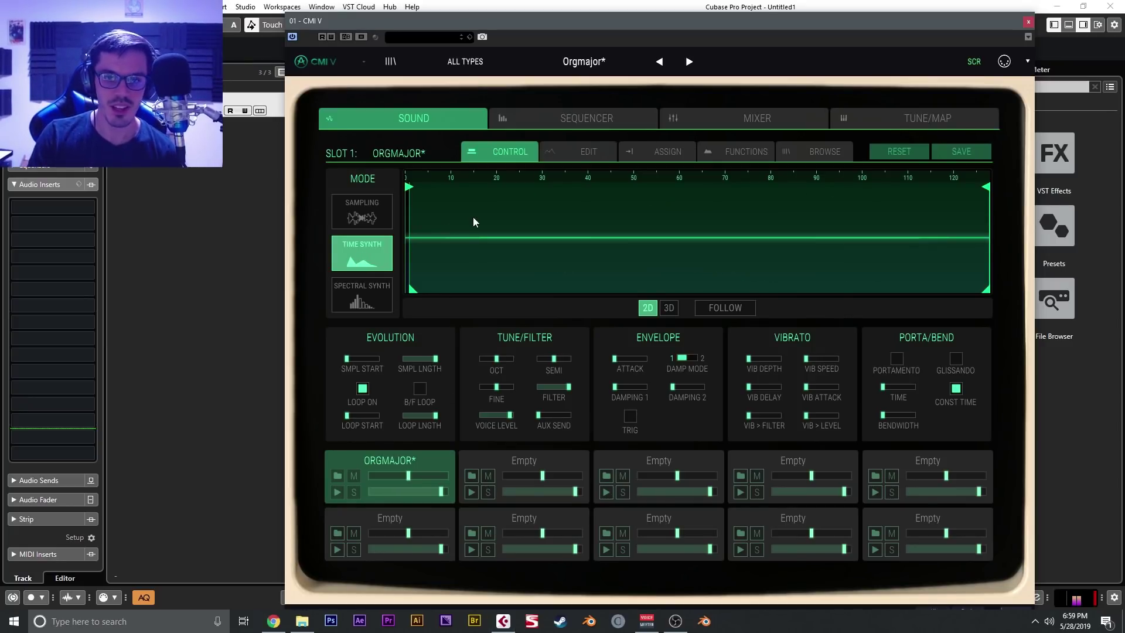
left_click(361, 293)
left_click(364, 262)
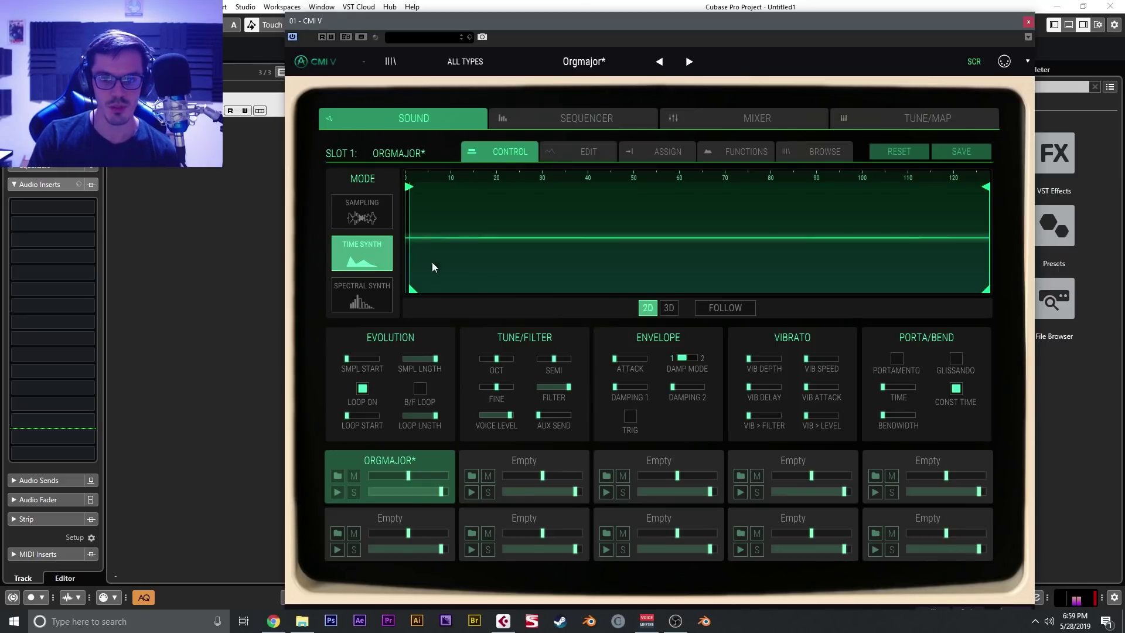
Set the time synth's wavetable voice to Saw and select waves 14 and 12 for slot 1
left_click(569, 155)
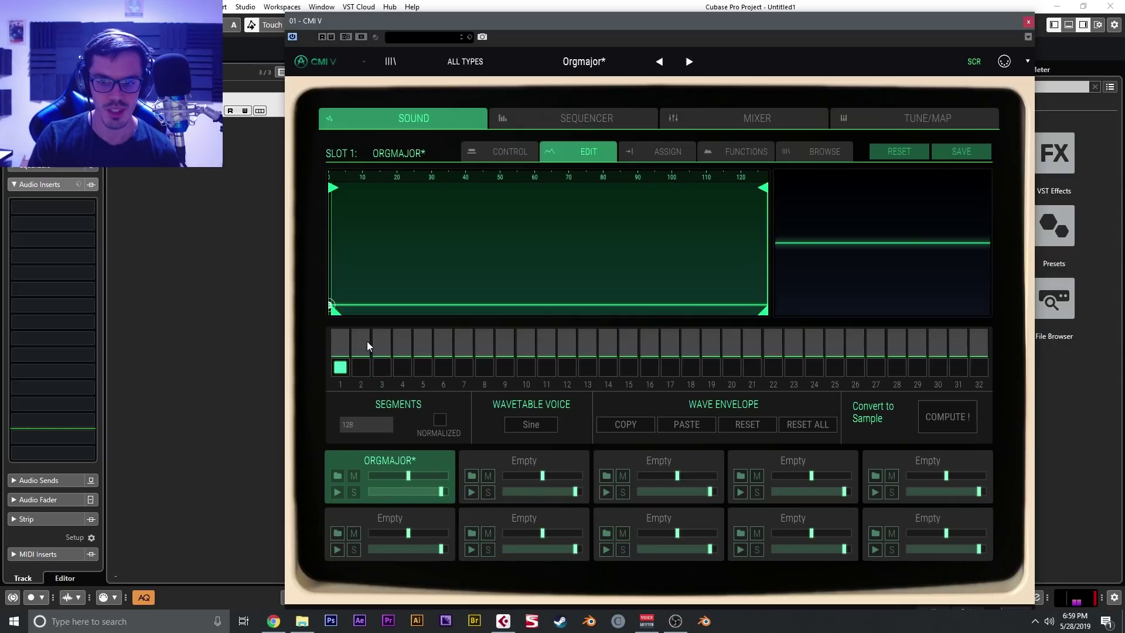
left_click(551, 301)
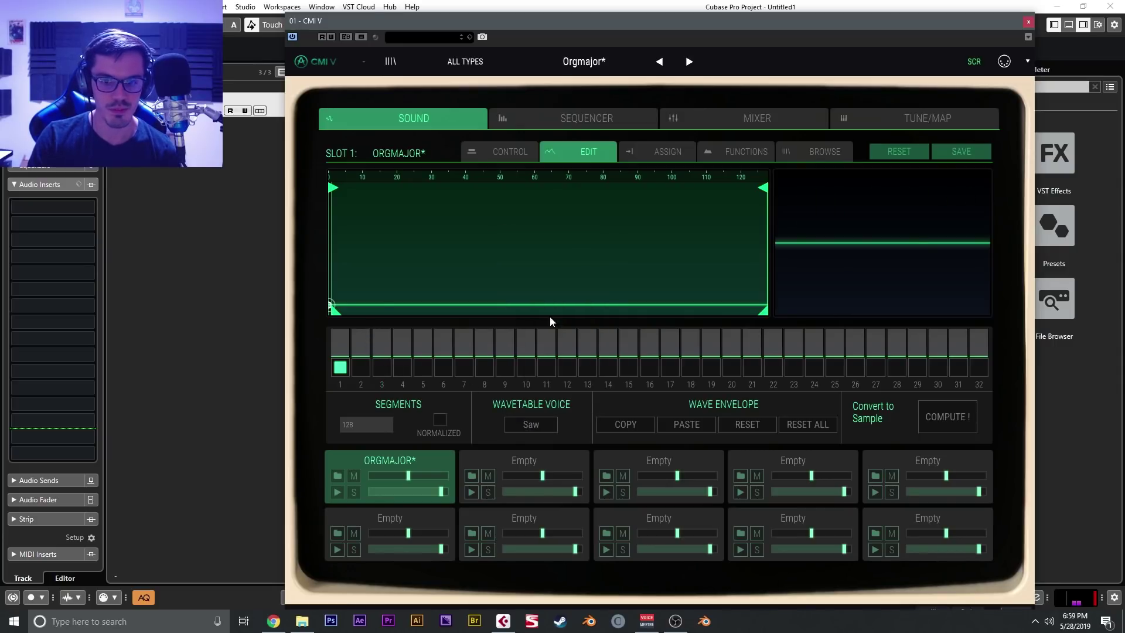
left_click(607, 367)
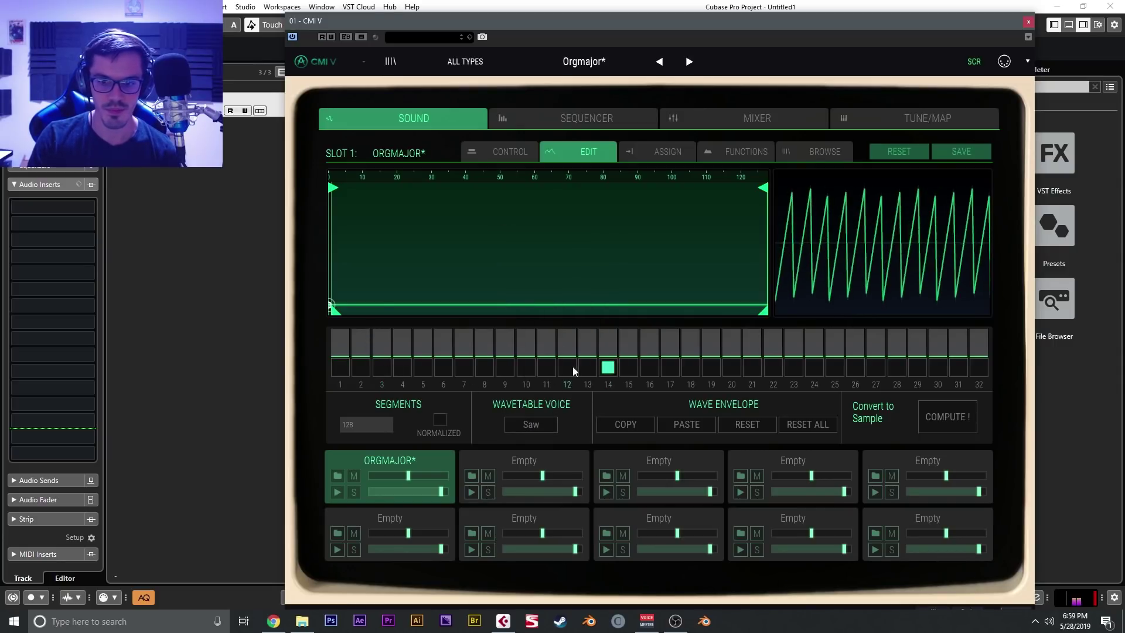
left_click(567, 367)
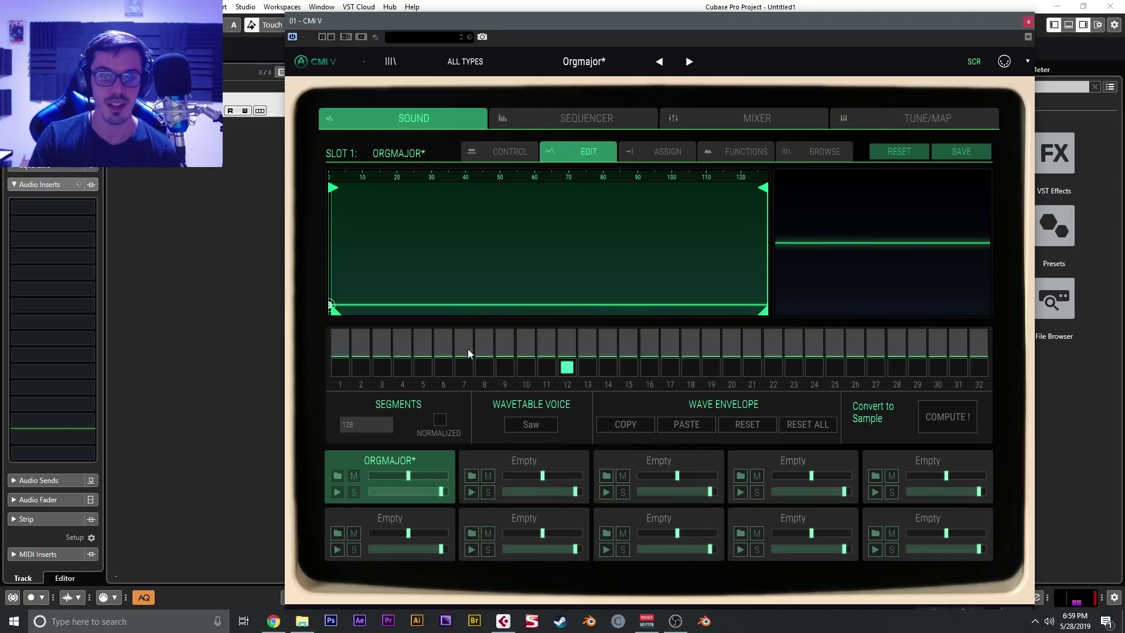
Audition the Mnml and Modake presets and load Smooth Guitar
left_click(592, 61)
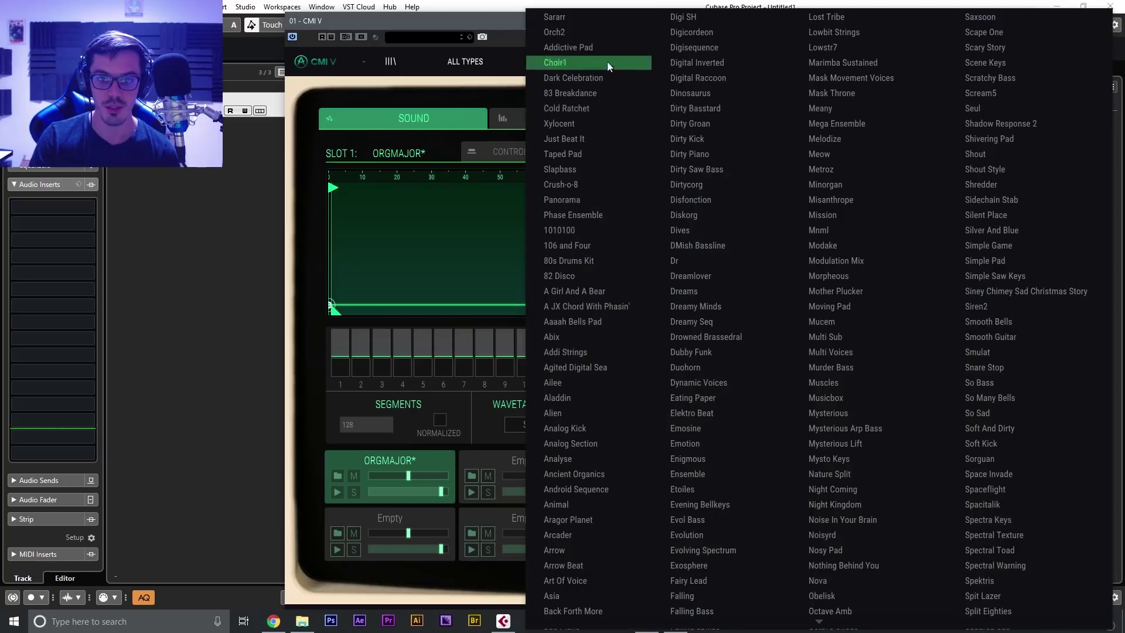
left_click(883, 229)
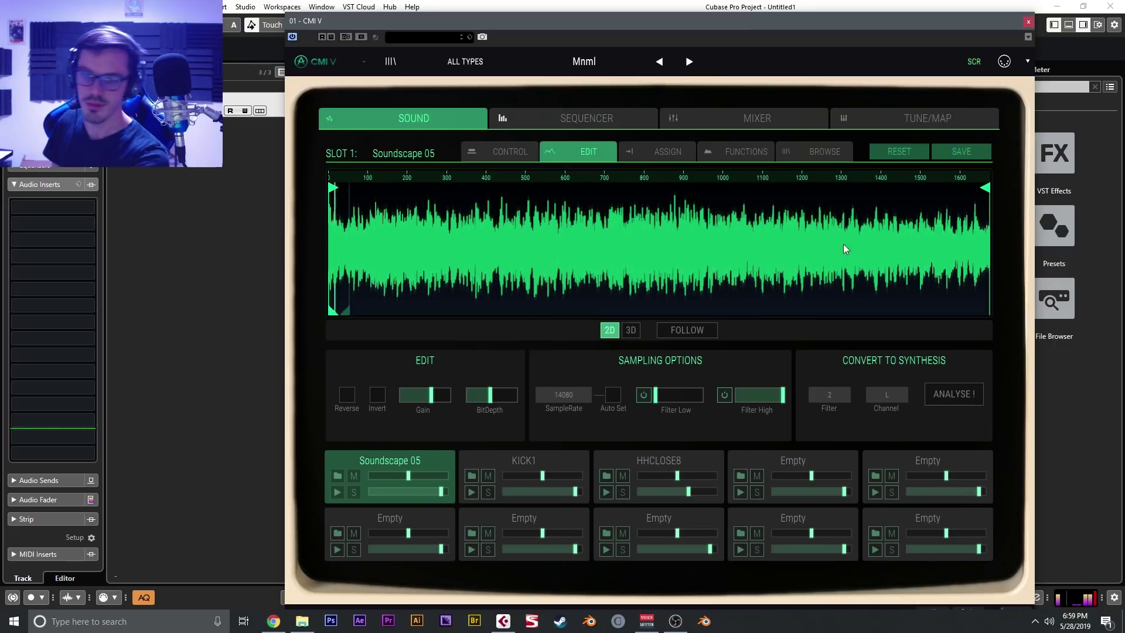
left_click(702, 55)
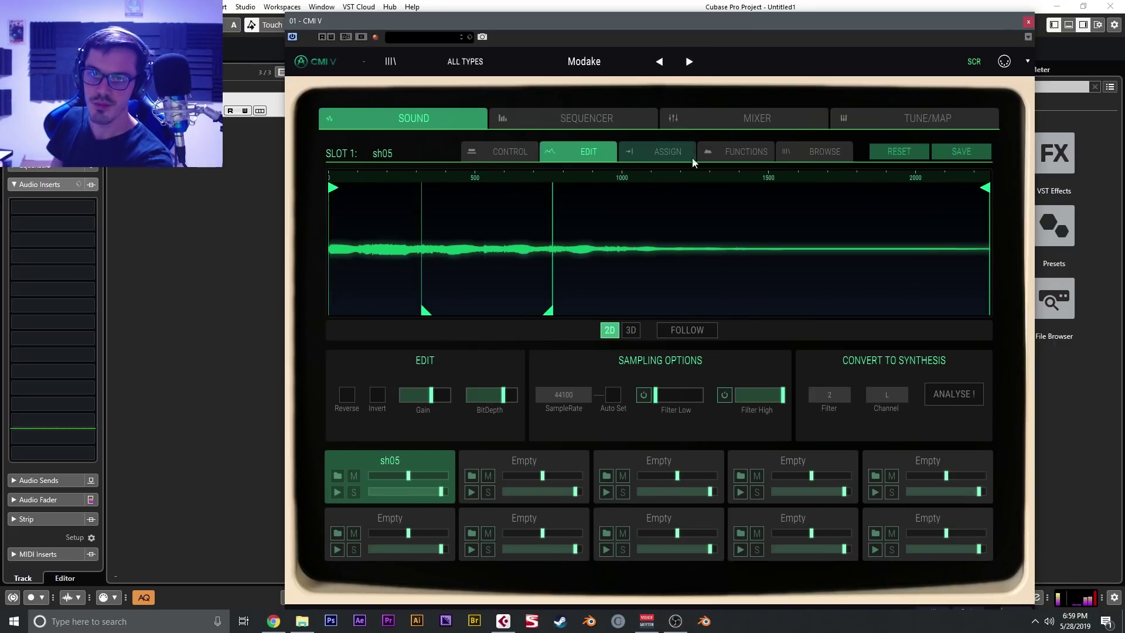
left_click(586, 61)
left_click(983, 336)
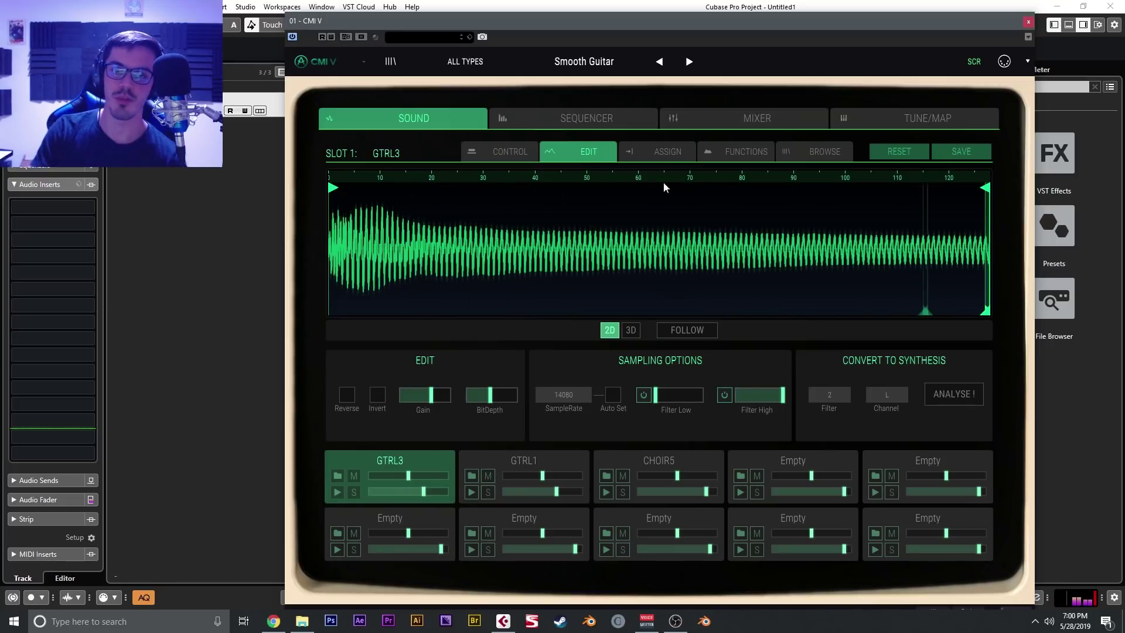
Look through Smooth Guitar's assignment, function, tune/map, sequencer and mixer pages, ending at the sample browser
left_click(660, 153)
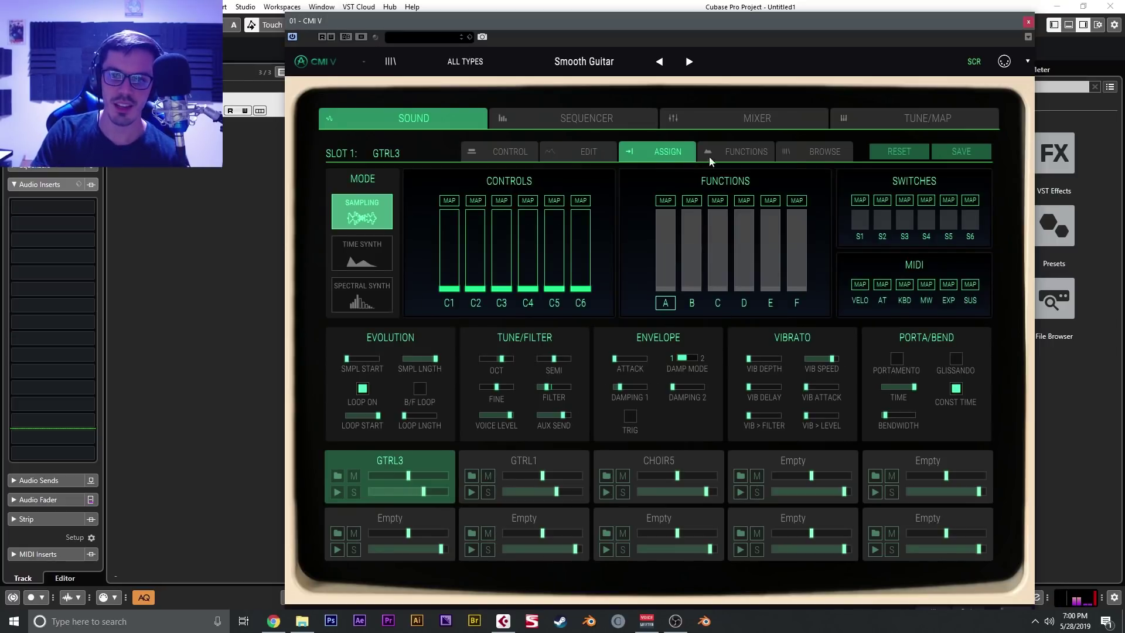
left_click(735, 153)
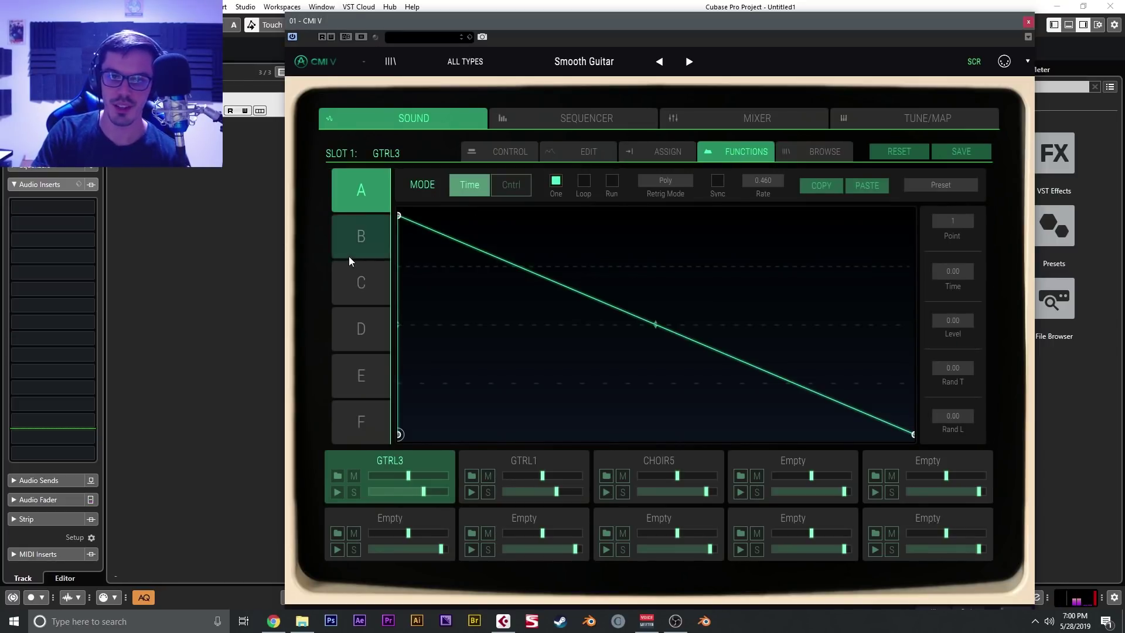
left_click(349, 328)
left_click(360, 419)
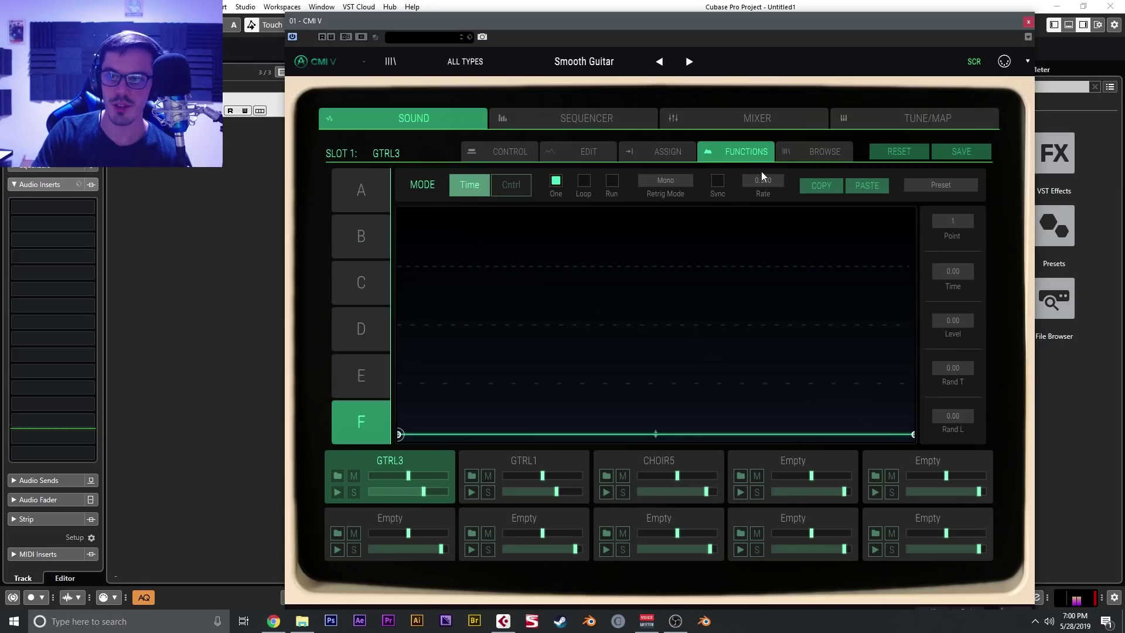
left_click(826, 152)
left_click(928, 118)
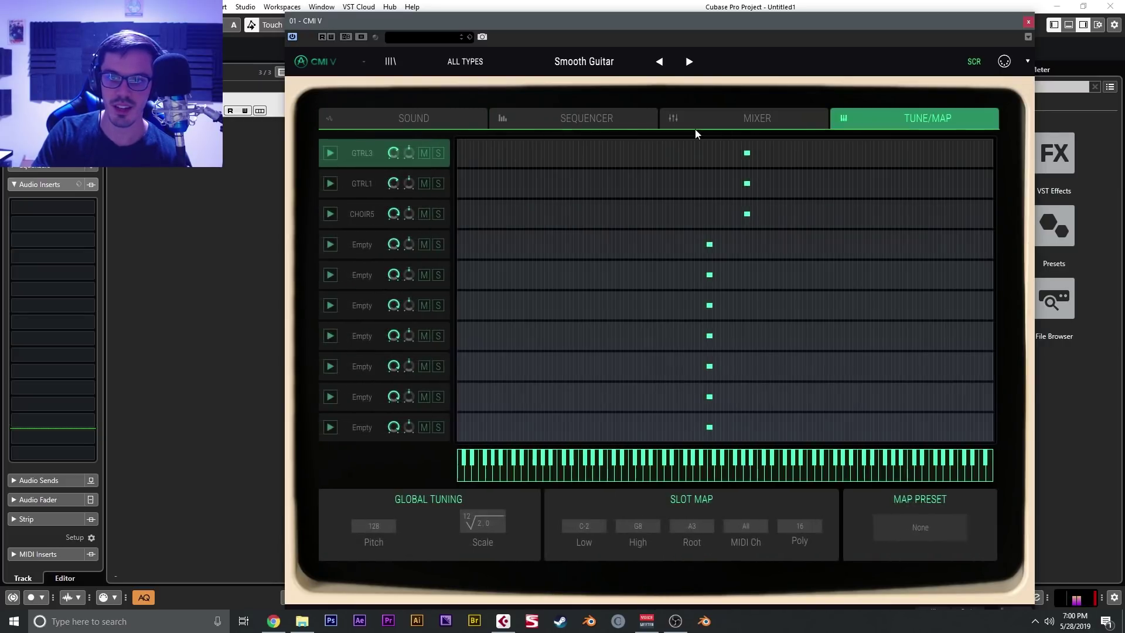
left_click(613, 122)
left_click(761, 117)
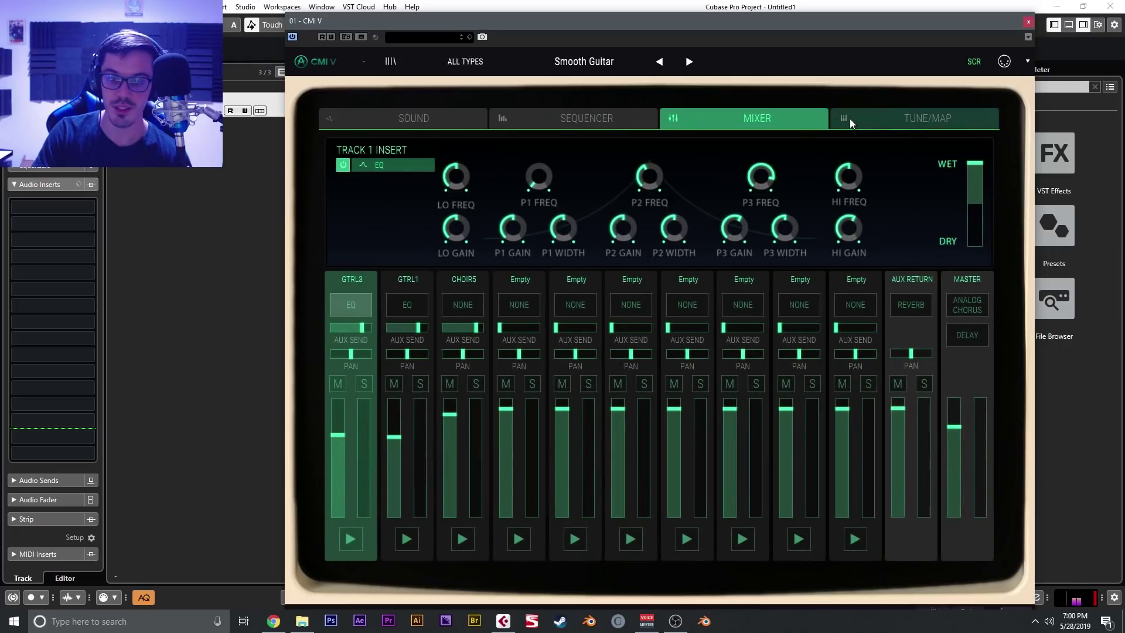
left_click(850, 118)
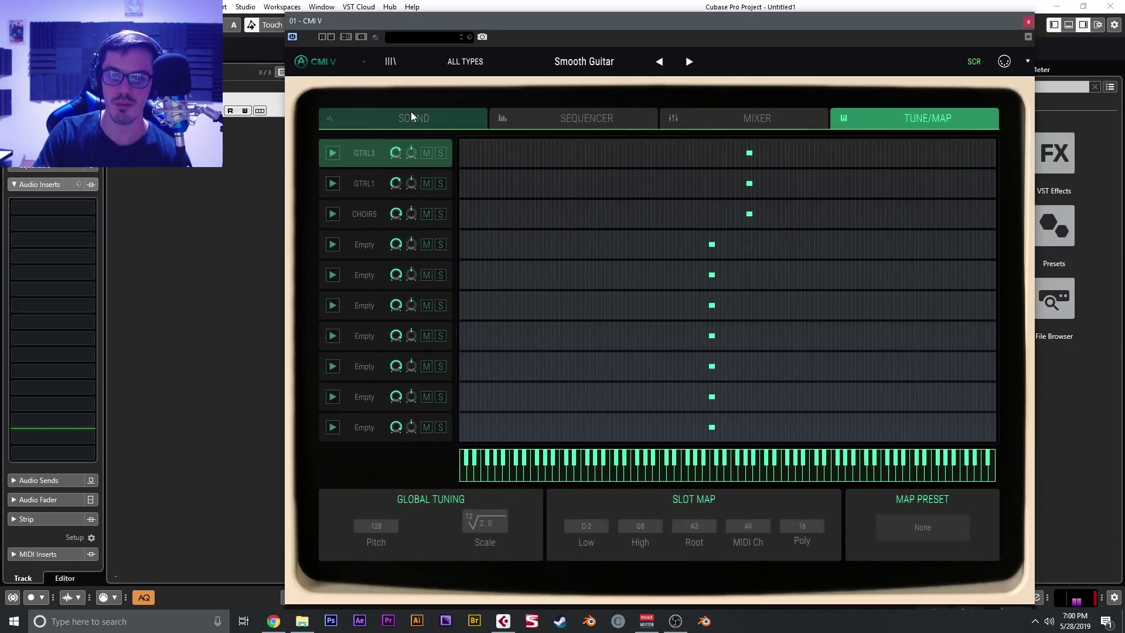
left_click(412, 116)
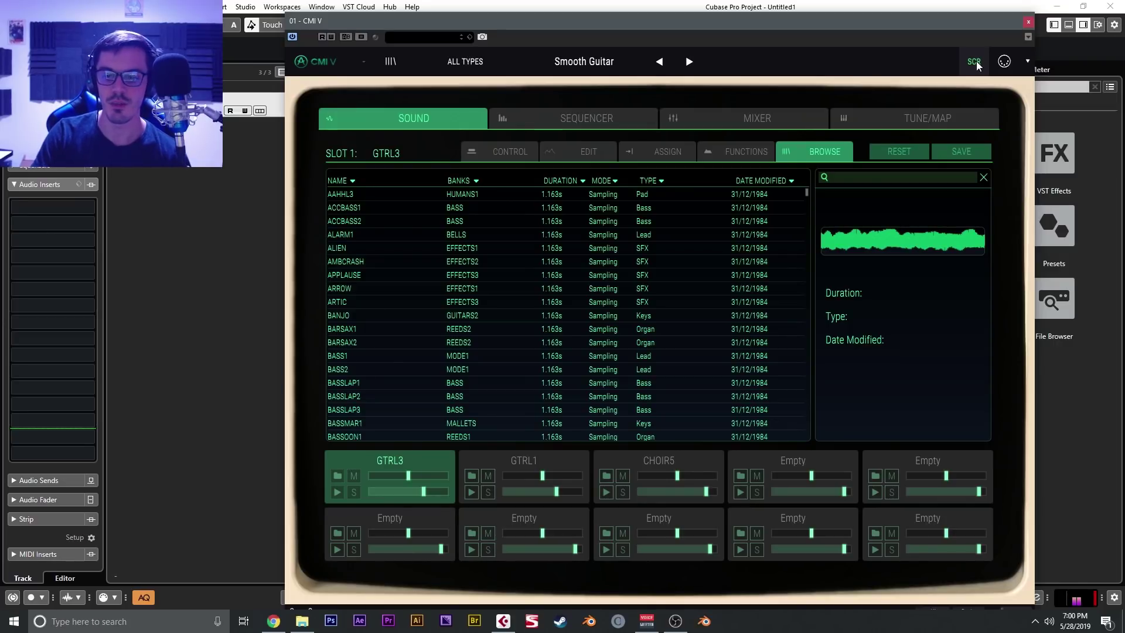
Assign the browser samples ALIEN, BARSAX1 and BASSLAP1 to slots 4, 5 and 6
left_click(789, 463)
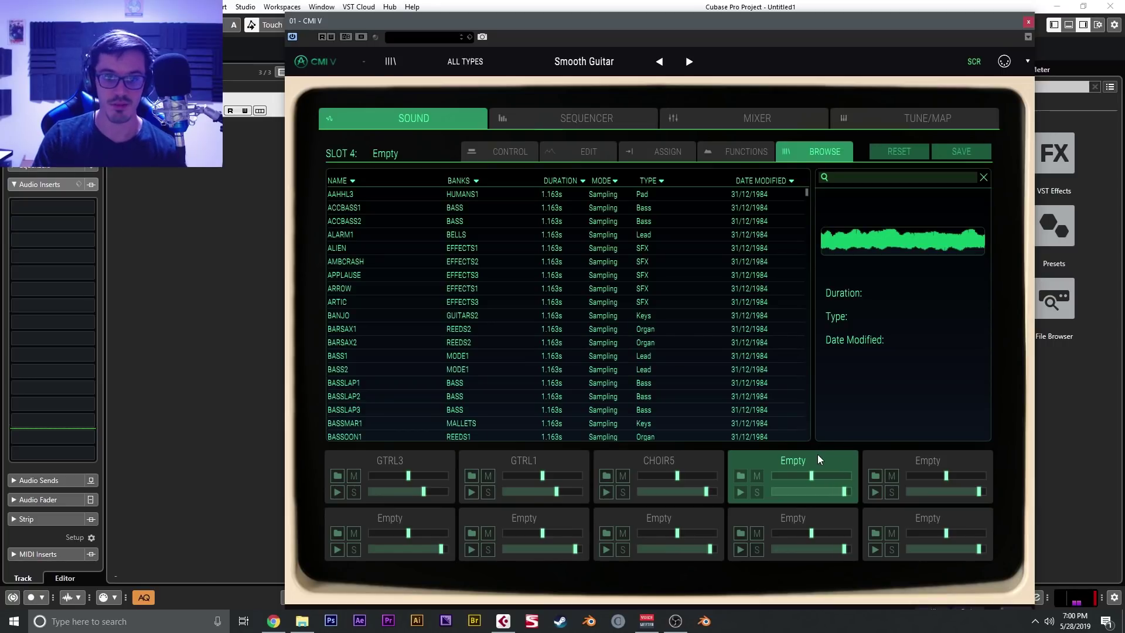
left_click(450, 251)
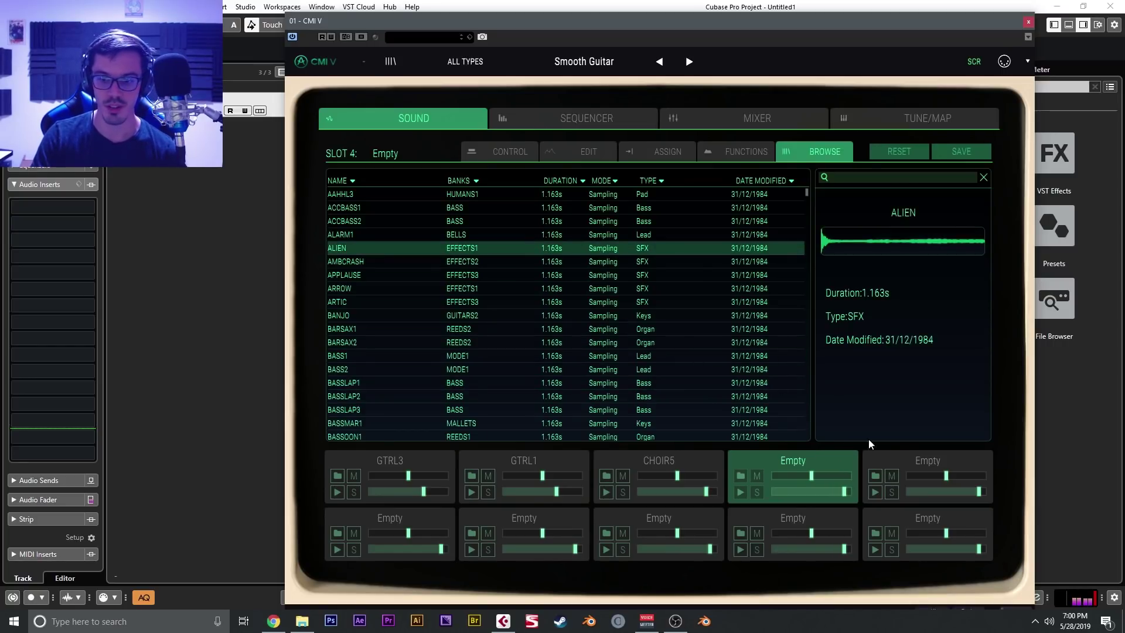
left_click_drag(390, 253, 810, 465)
left_click_drag(350, 332, 896, 472)
left_click_drag(352, 383, 404, 516)
Assign the browser samples BASSOON6, BELTREE2 and BIRD4 to slots 7, 8 and 9
scroll(409, 346, "down", 4)
left_click_drag(386, 352, 487, 516)
scroll(381, 380, "down", 3)
left_click_drag(378, 379, 656, 531)
scroll(383, 363, "down", 4)
left_click_drag(384, 363, 788, 529)
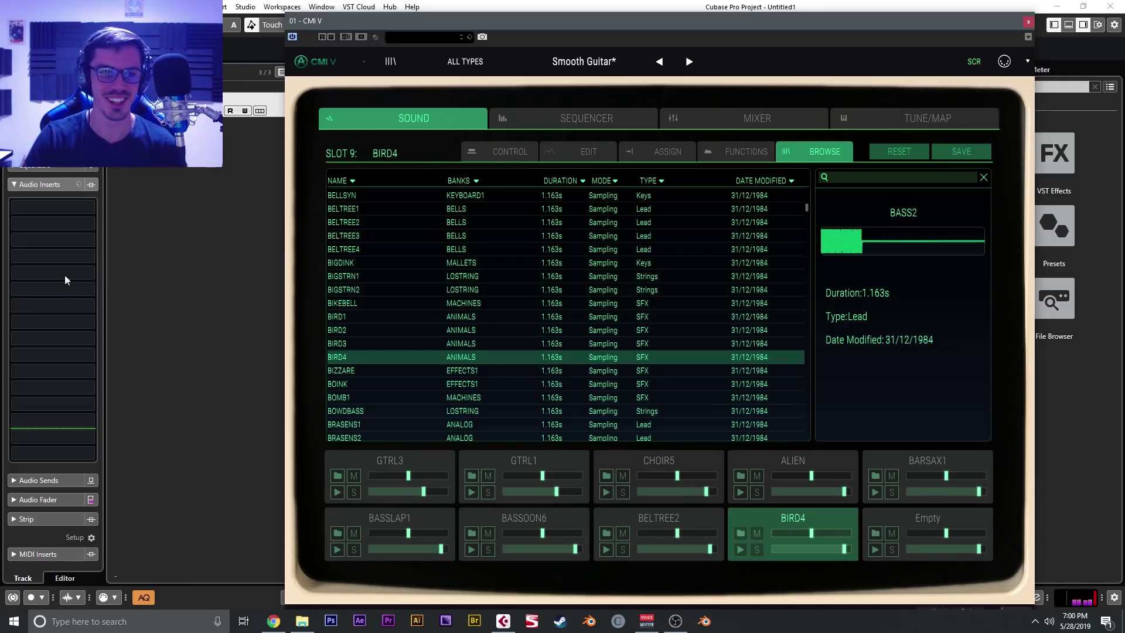
Add kHs Distortion to the track's first audio insert and set its type to Saturate
left_click(30, 212)
type("dis")
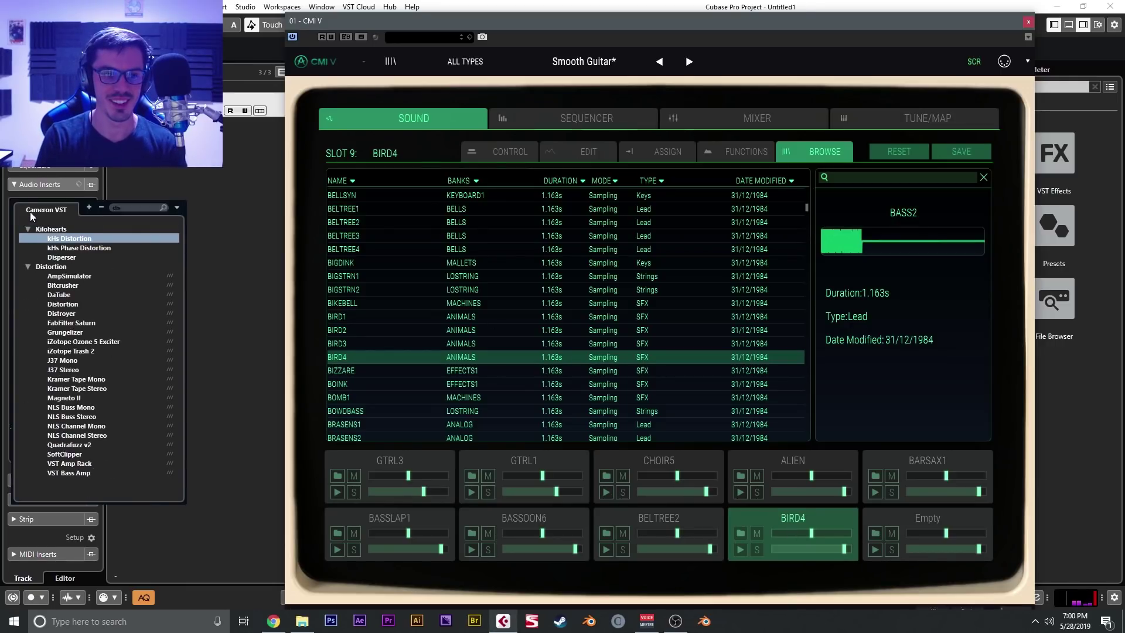
key("Return")
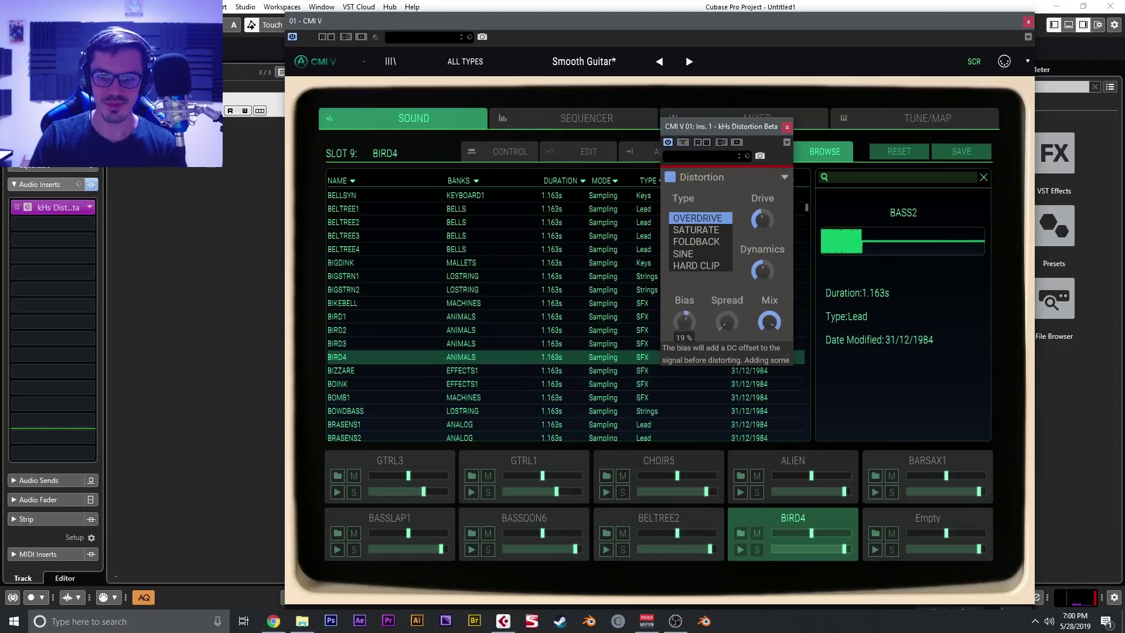
left_click(696, 230)
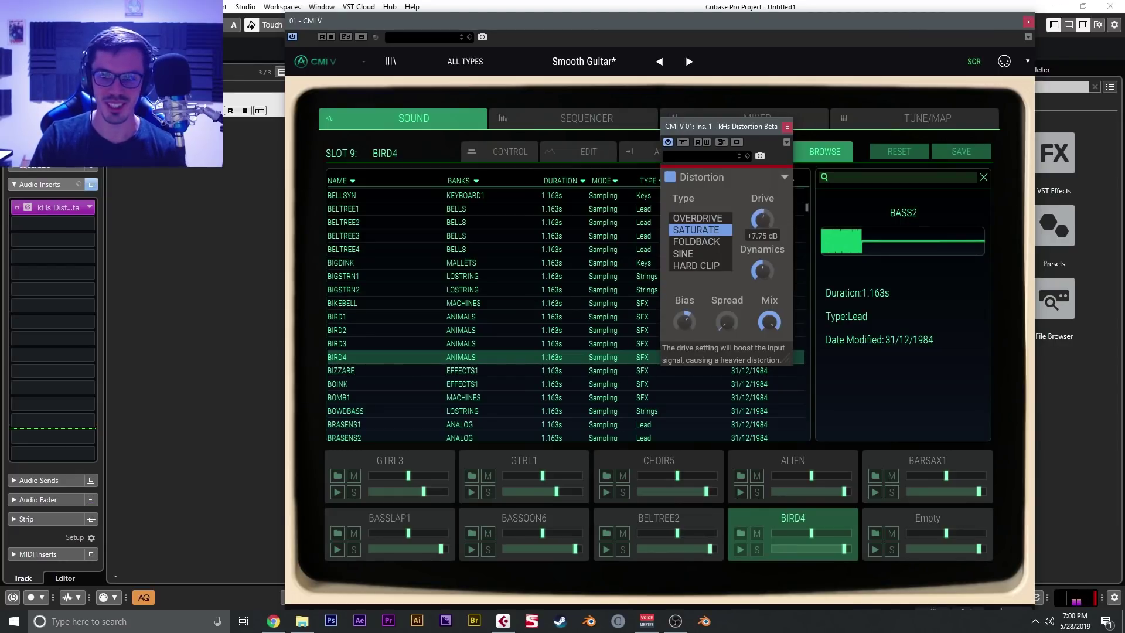
Add kHs Limiter as an audio insert and move it to the fifth insert slot
left_click(64, 225)
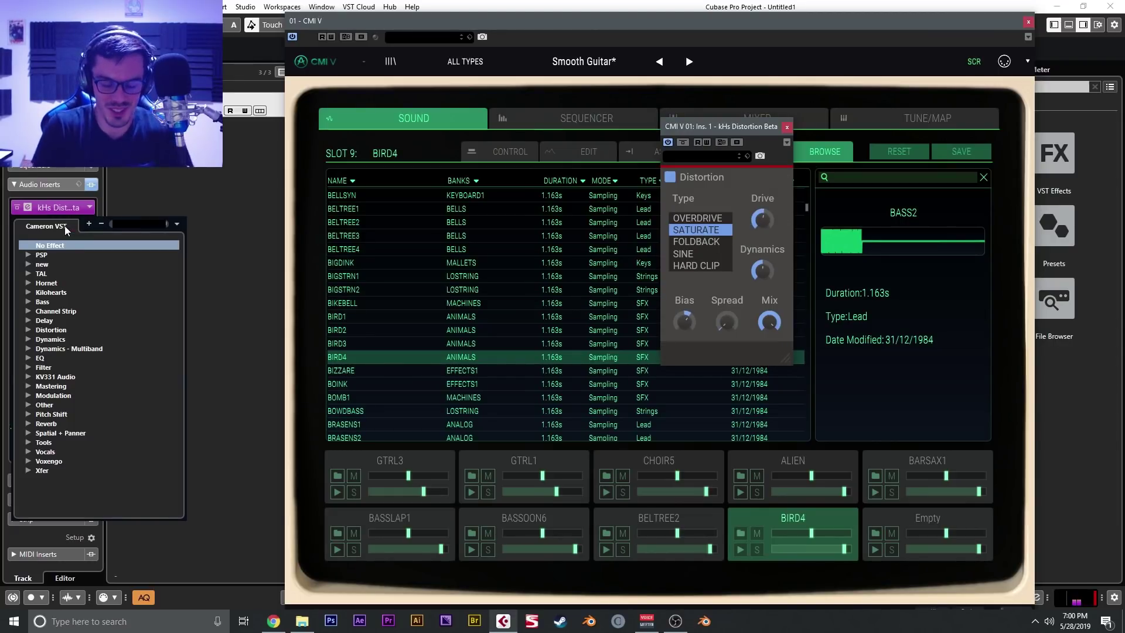
type("limiter")
key("Return")
left_click_drag(64, 227, 62, 272)
Add the Kilohearts Disperser to the second audio insert slot, between the distortion and the limiter
left_click(63, 226)
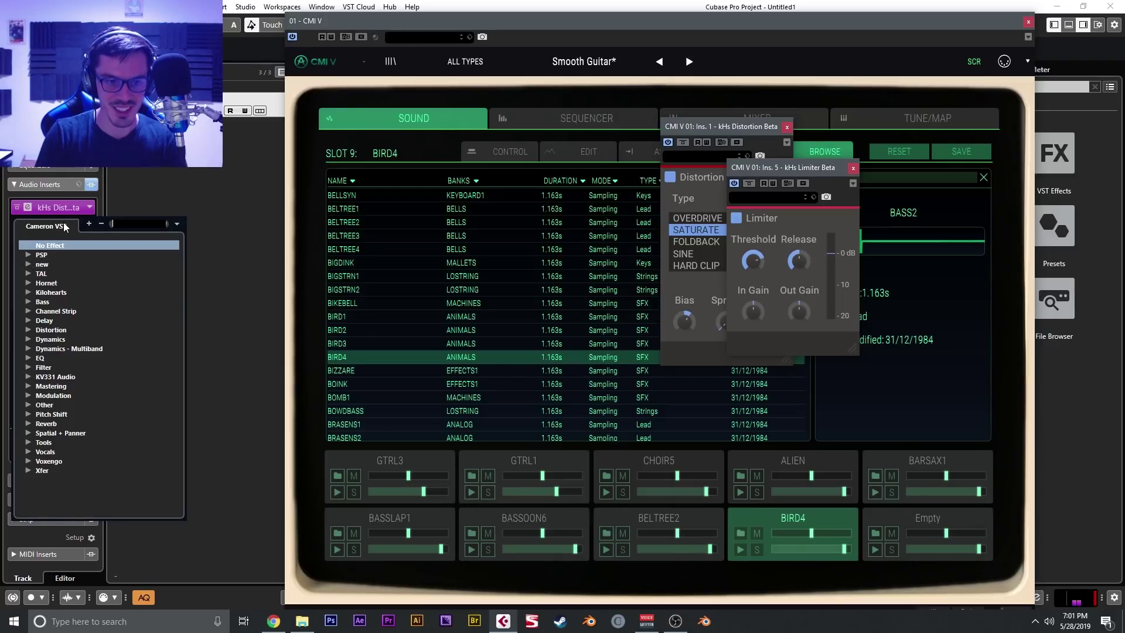
left_click(28, 293)
scroll(83, 353, "down", 6)
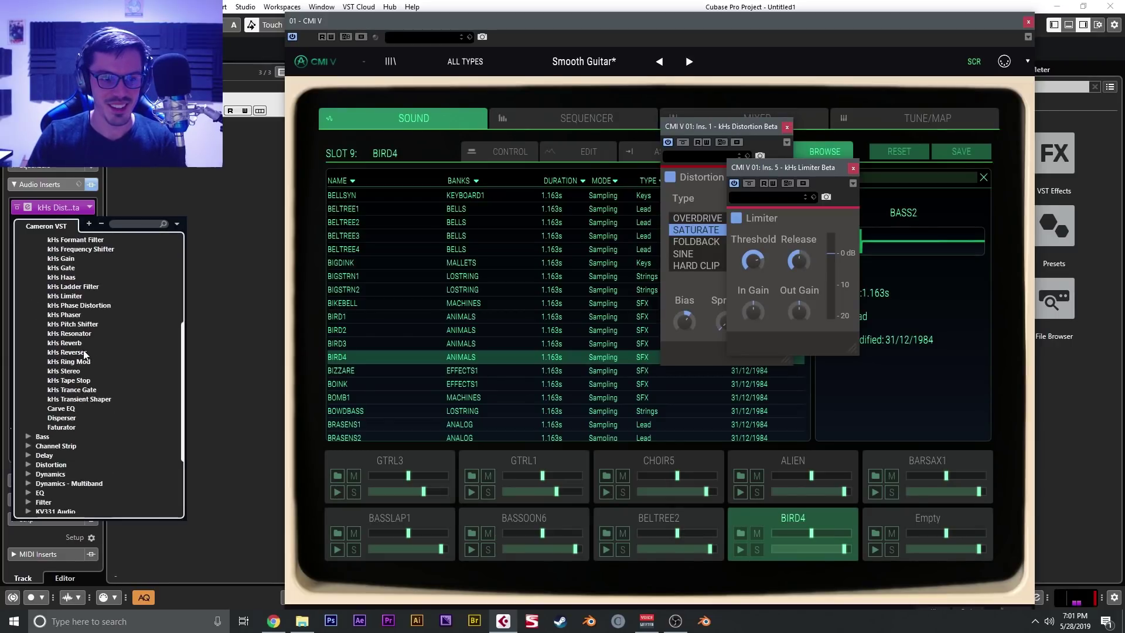
left_click(76, 418)
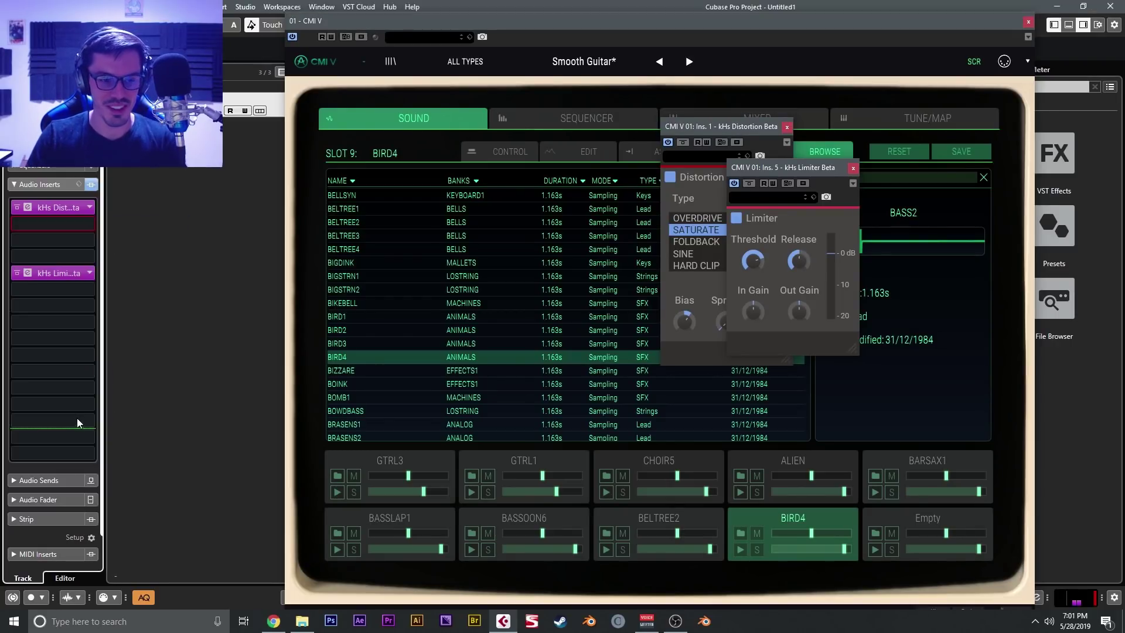
left_click_drag(245, 332, 75, 262)
Add Faturator to the third audio insert slot, raise its Color slightly and lower its Mix
left_click(52, 240)
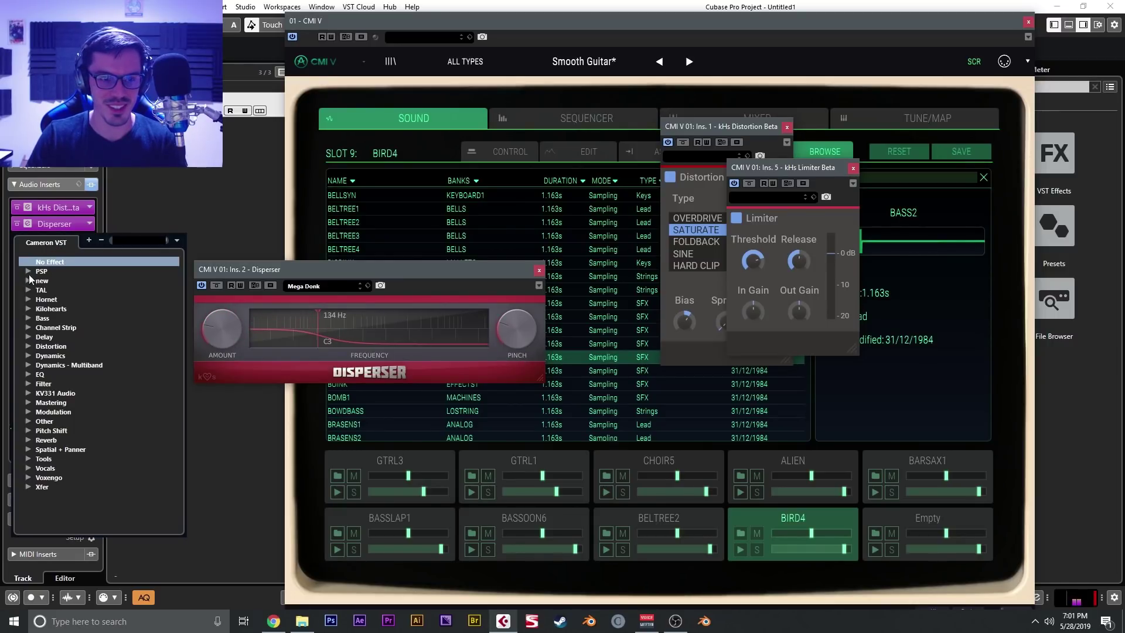
left_click(55, 276)
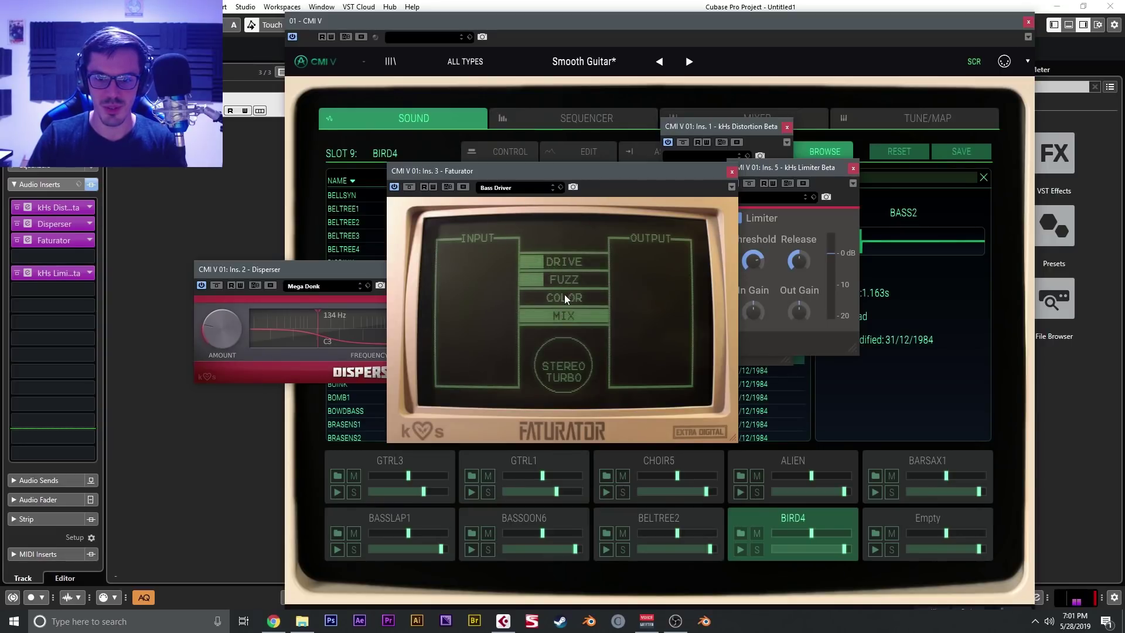
left_click_drag(566, 299, 565, 300)
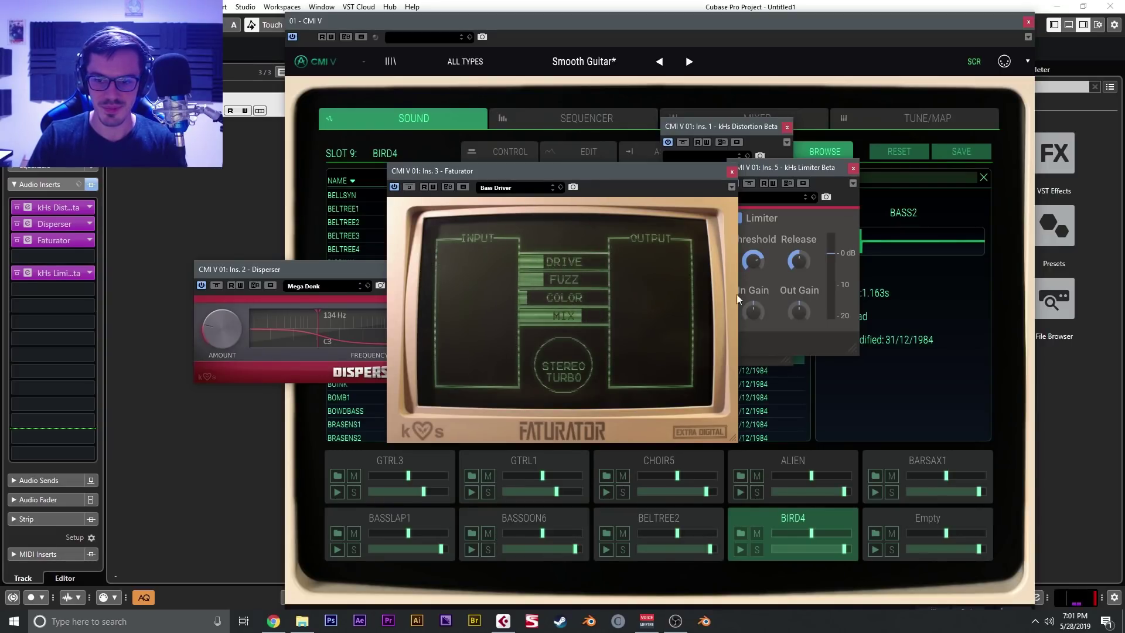
Close the limiter and distortion plug-in windows
left_click(786, 290)
left_click(853, 167)
left_click(786, 127)
left_click(786, 127)
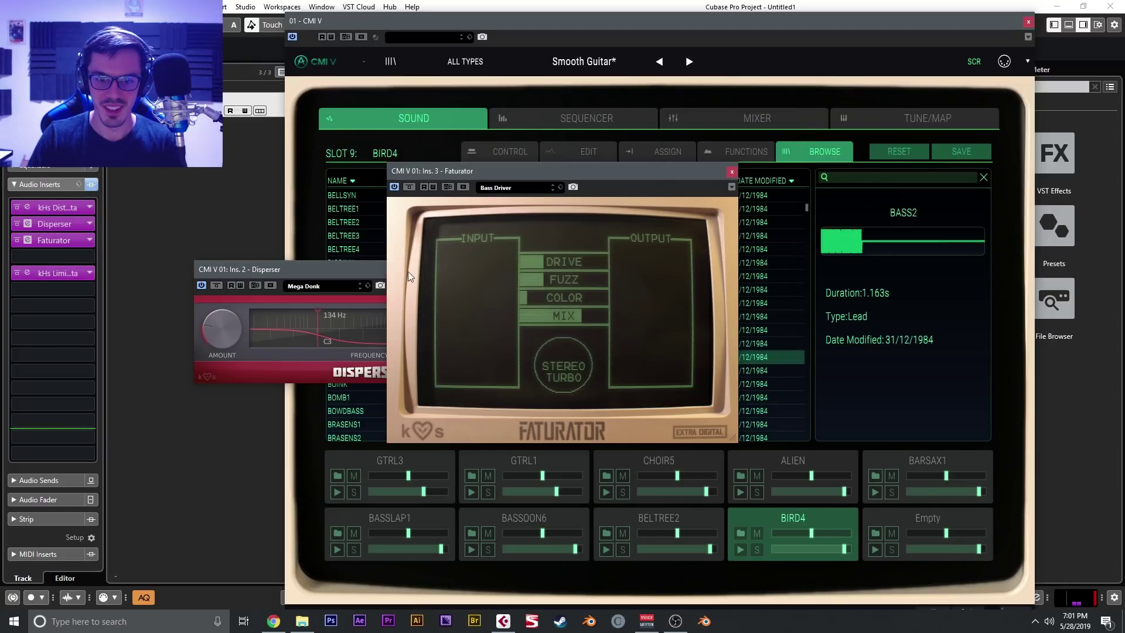
Adjust the Drive of the Faturator and close the Faturator and Disperser windows
left_click(454, 272)
left_click(540, 264)
left_click(731, 171)
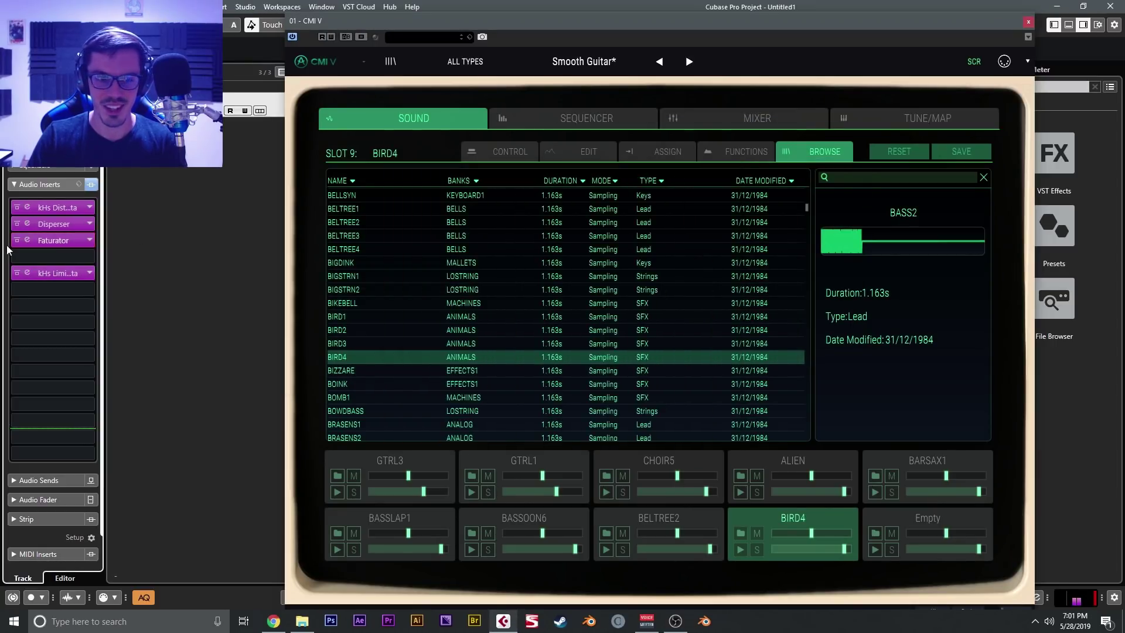
Add TAL-Reverb-4-64 to the fourth audio insert slot with its default settings and close its window
left_click(26, 256)
type("tal")
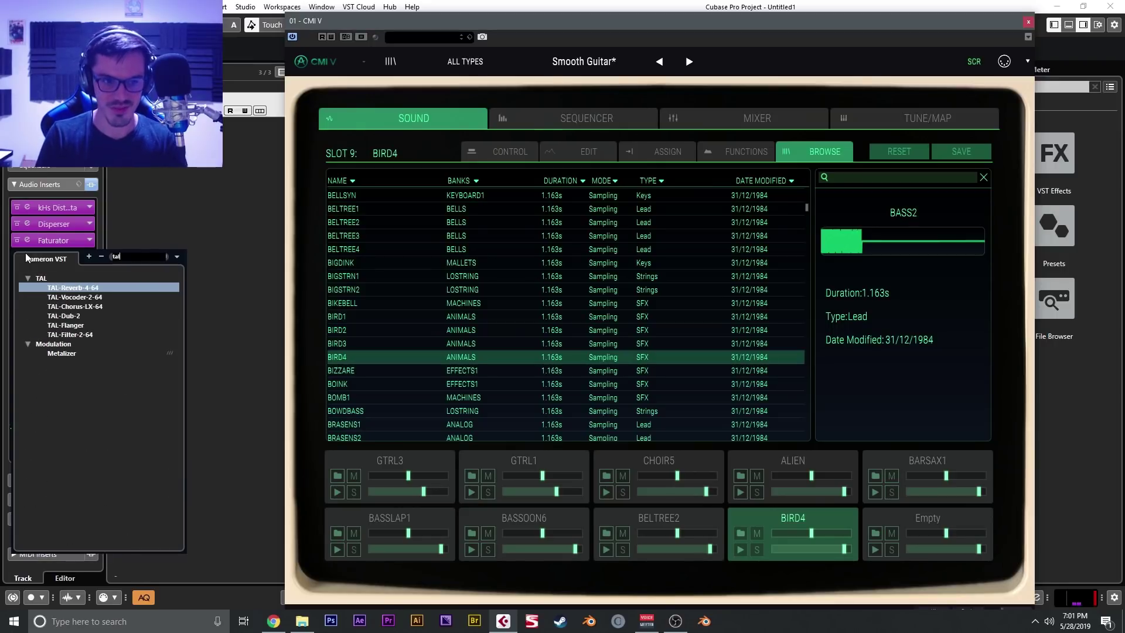
key("Return")
mouse_move(367, 379)
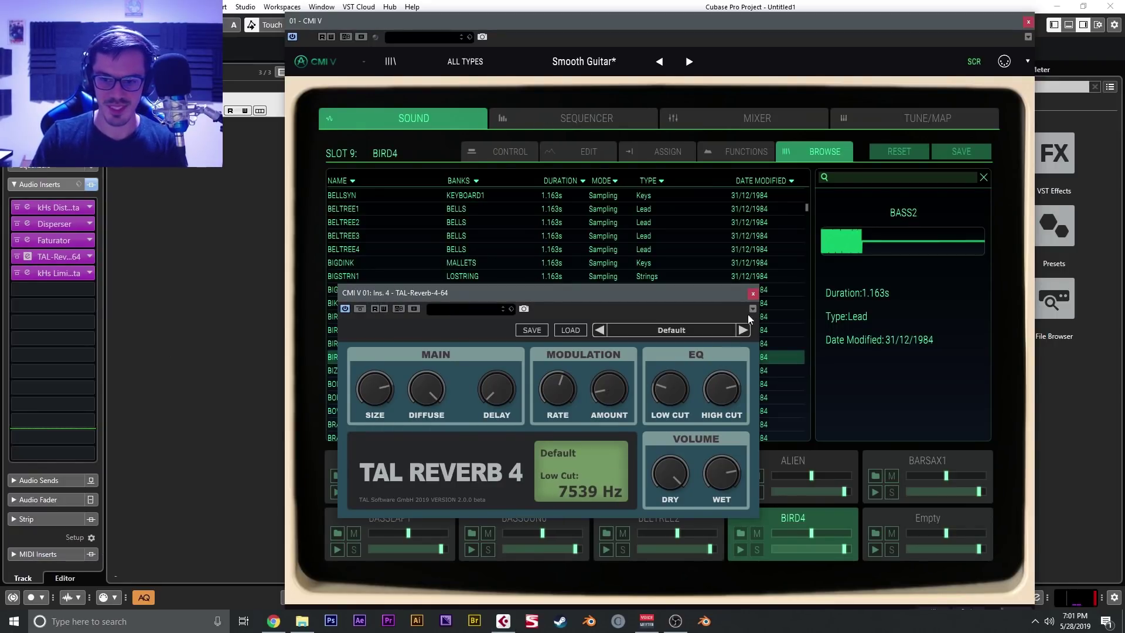
left_click(753, 293)
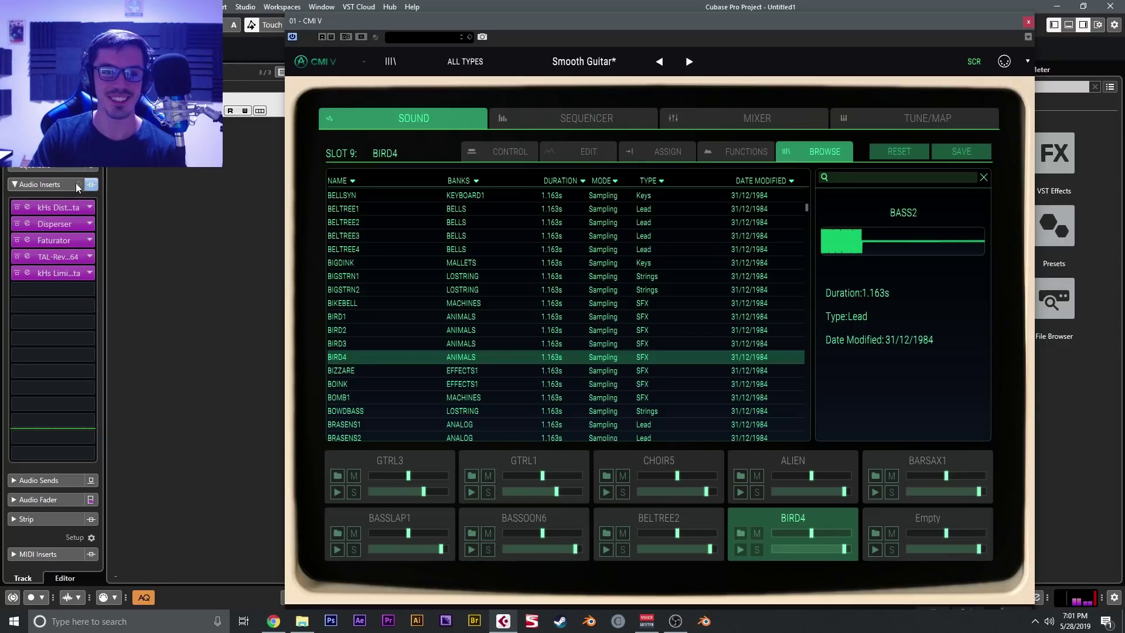
Remove all audio inserts from the CMI V track and load the next preset, So Bass
left_click_drag(65, 272, 47, 209)
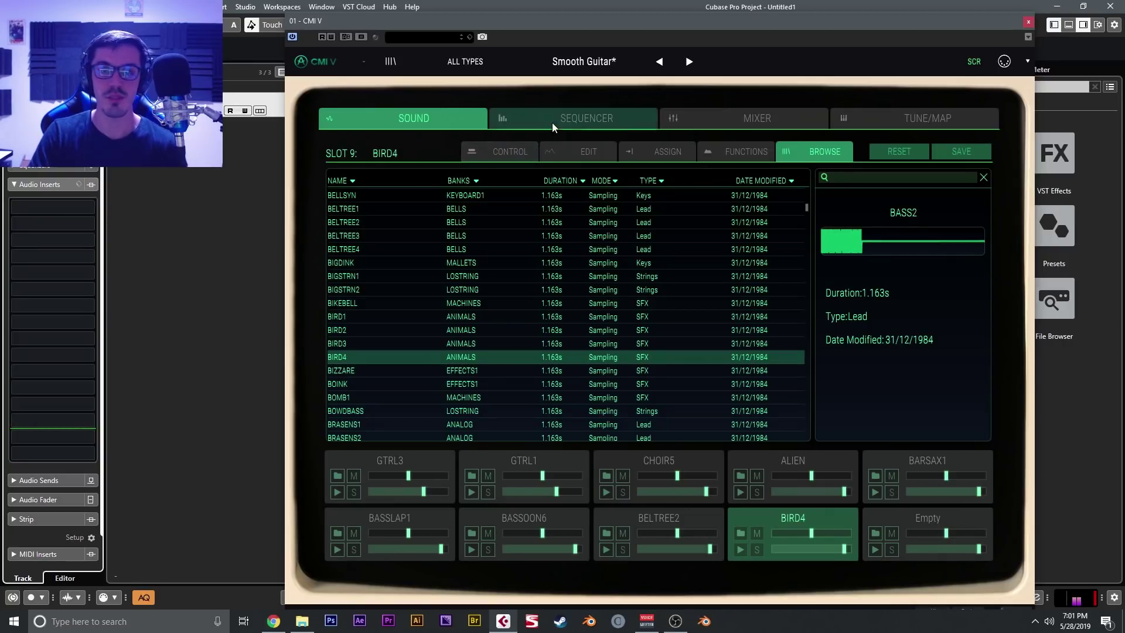
scroll(540, 270, "down", 7)
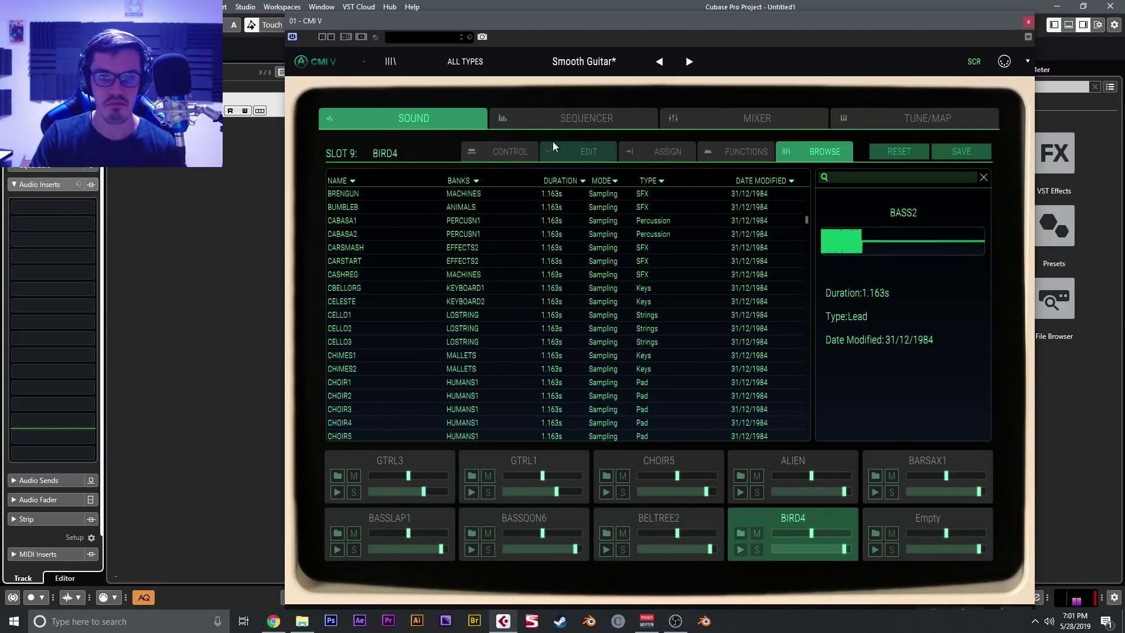
left_click(694, 62)
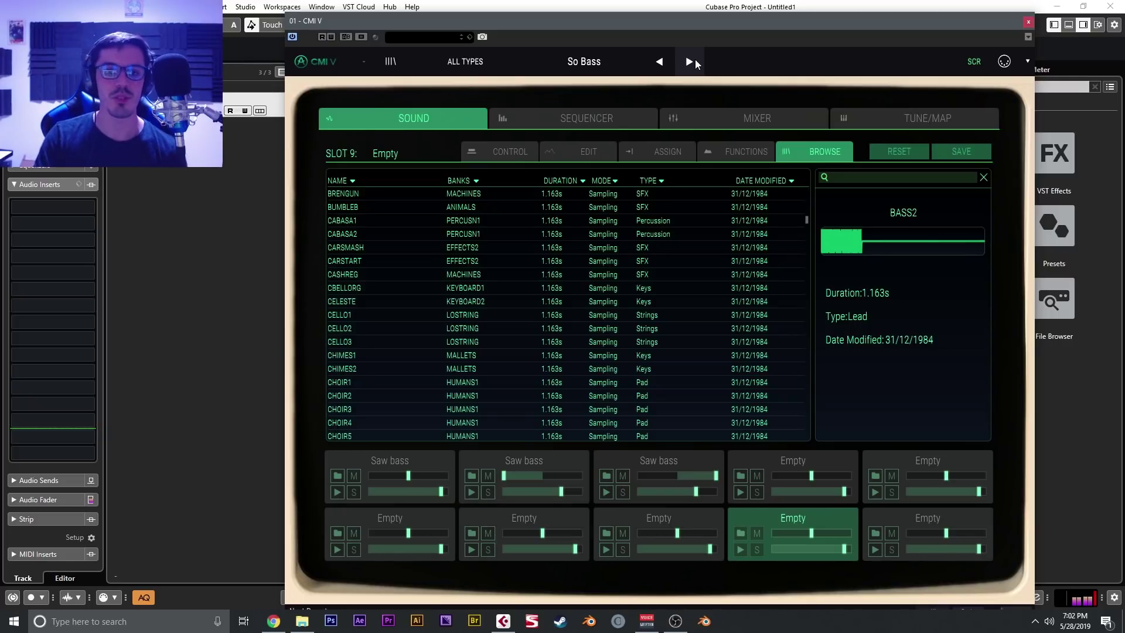
Load the Old School Kick preset, and leave the screen view to try the computer keyboard on the full CMI instrument
left_click(603, 61)
left_click(761, 233)
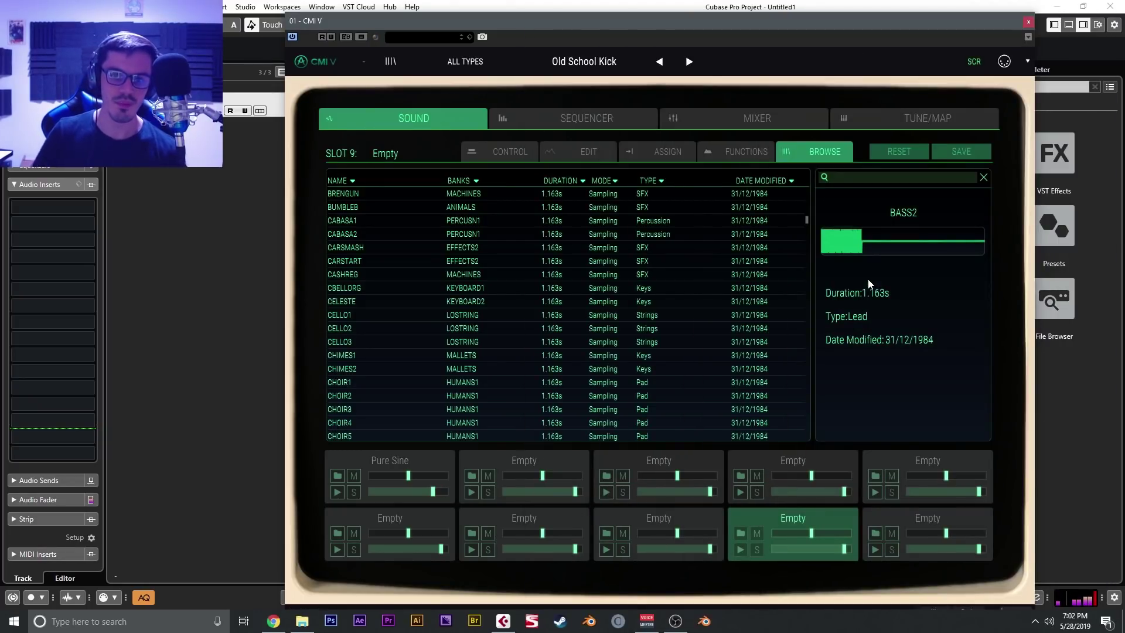
left_click(971, 61)
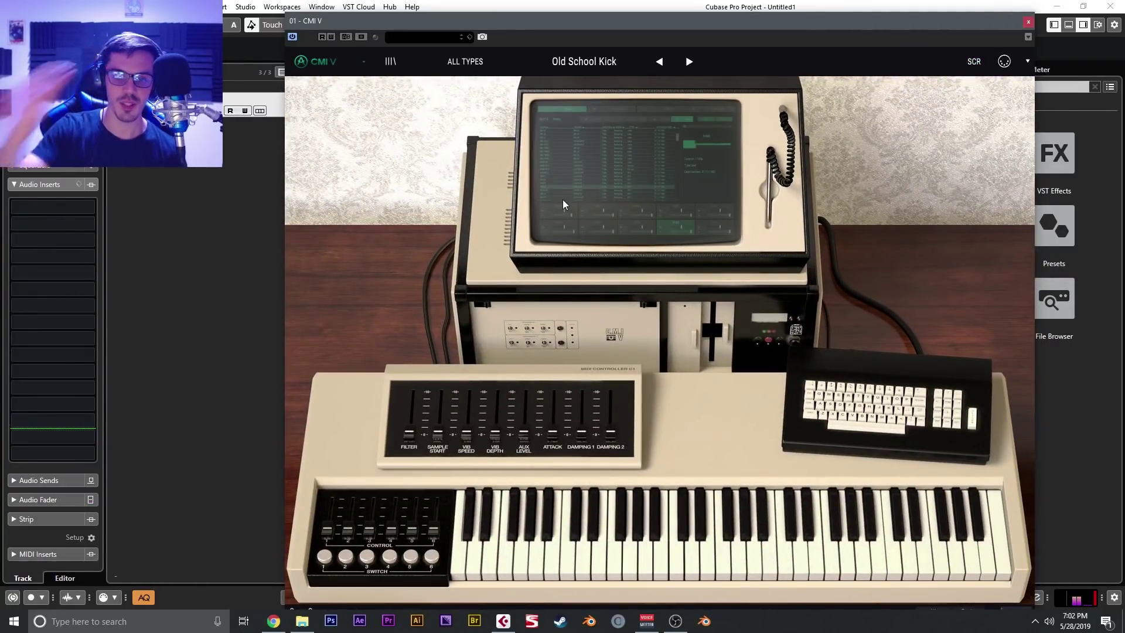
left_click(832, 392)
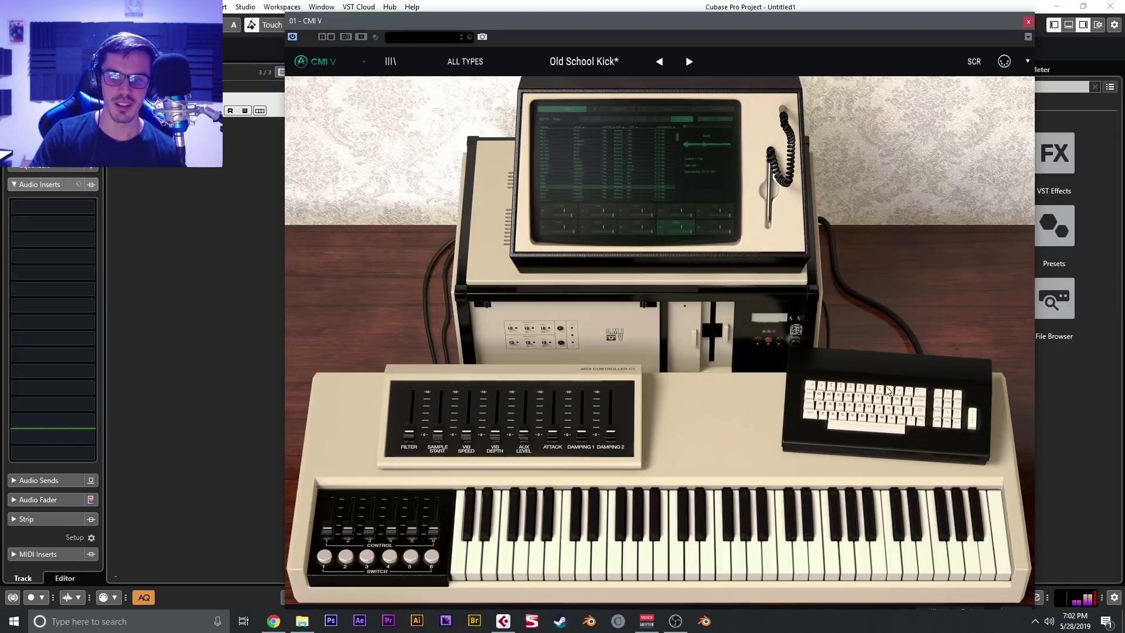
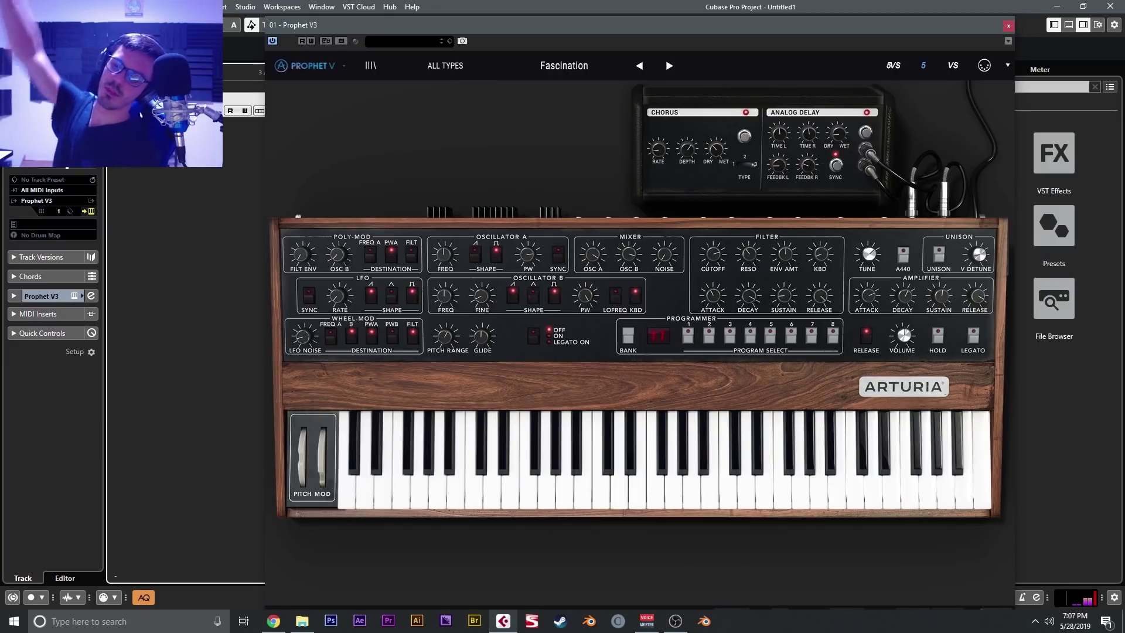
Switch Prophet V3 towards the Prophet VS instrument and load the Low Brass preset
left_click(952, 65)
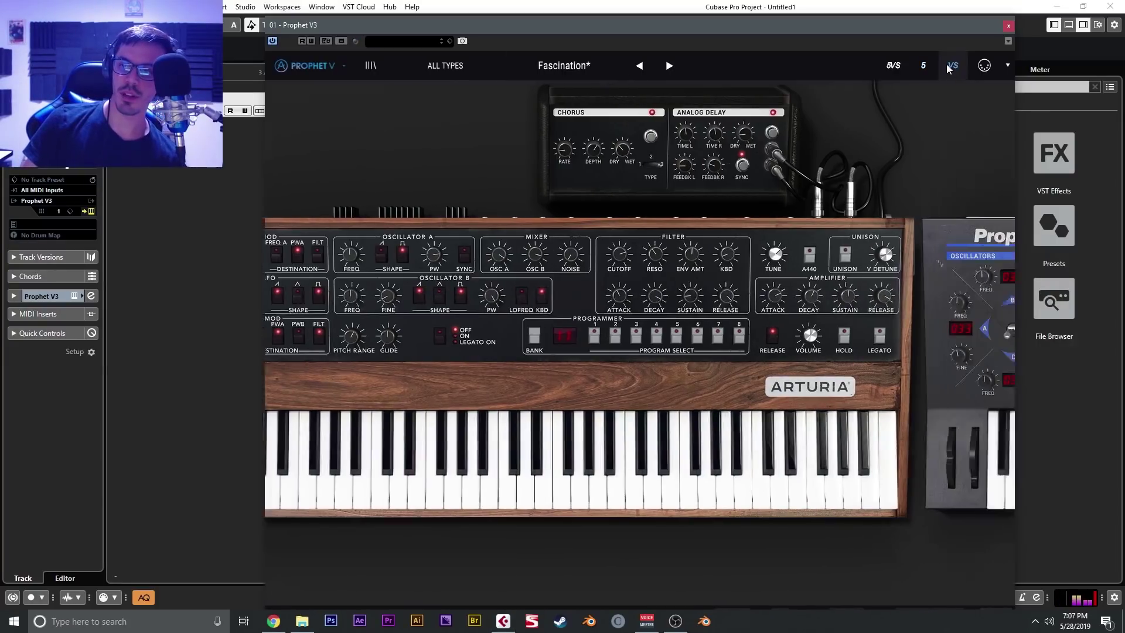
left_click(618, 73)
left_click(582, 117)
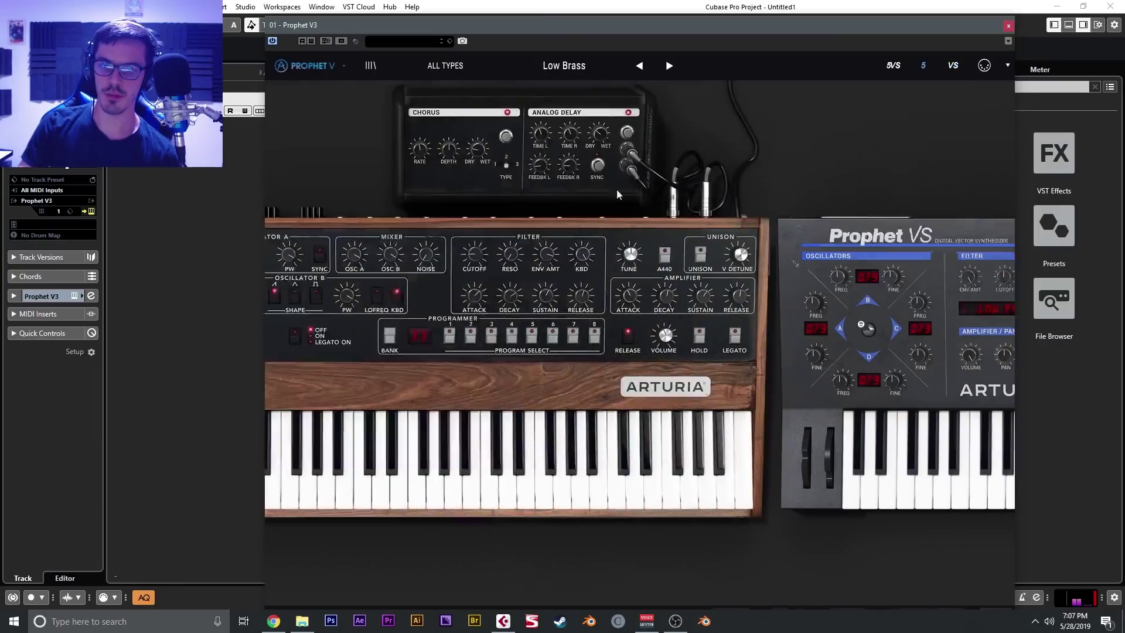
Load the Prophet VS preset A Shaker And A Bowl and move its vector joystick between oscillators C and D
left_click(309, 65)
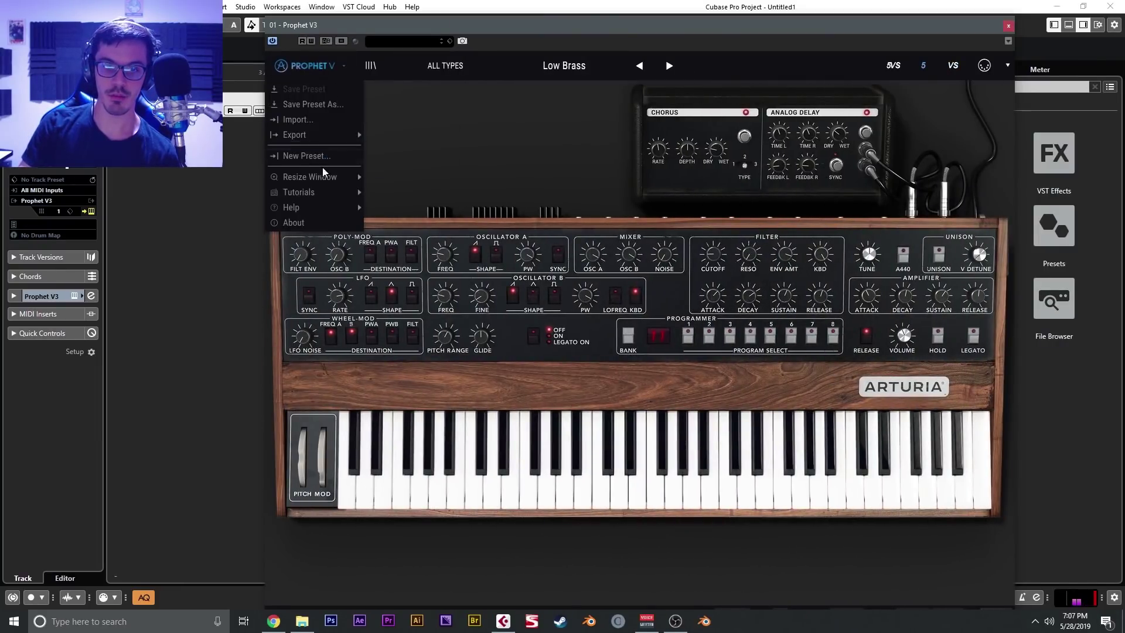
left_click(404, 67)
left_click(370, 65)
scroll(660, 236, "down", 3)
double_click(596, 291)
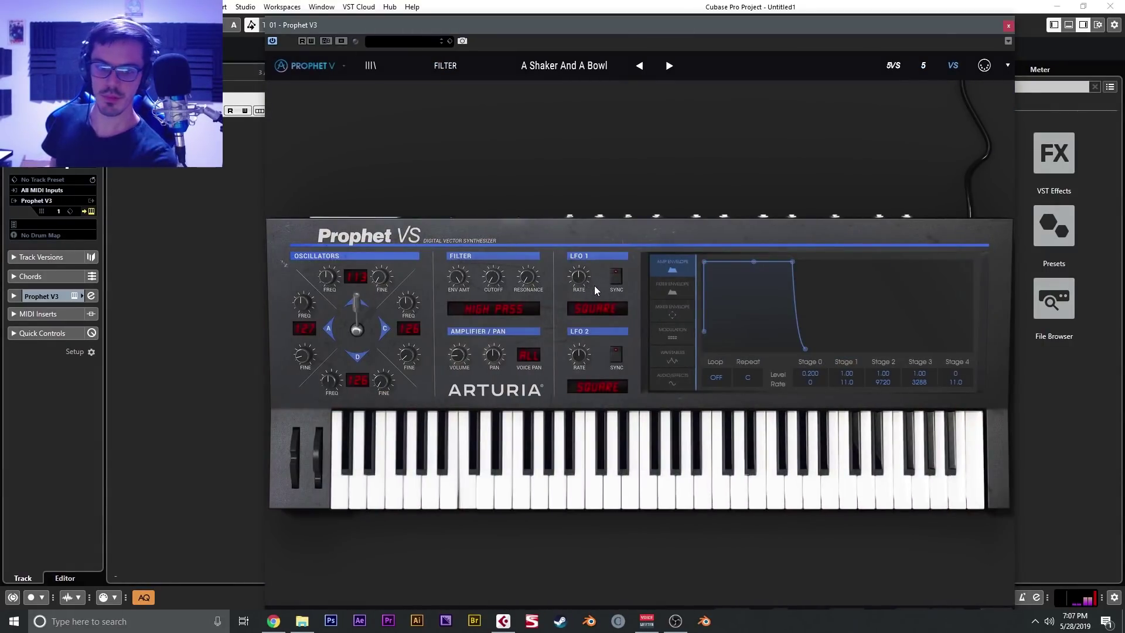
left_click_drag(355, 302, 387, 343)
Load the Amber bass preset from the Prophet VS results and try its vector joystick
left_click(370, 65)
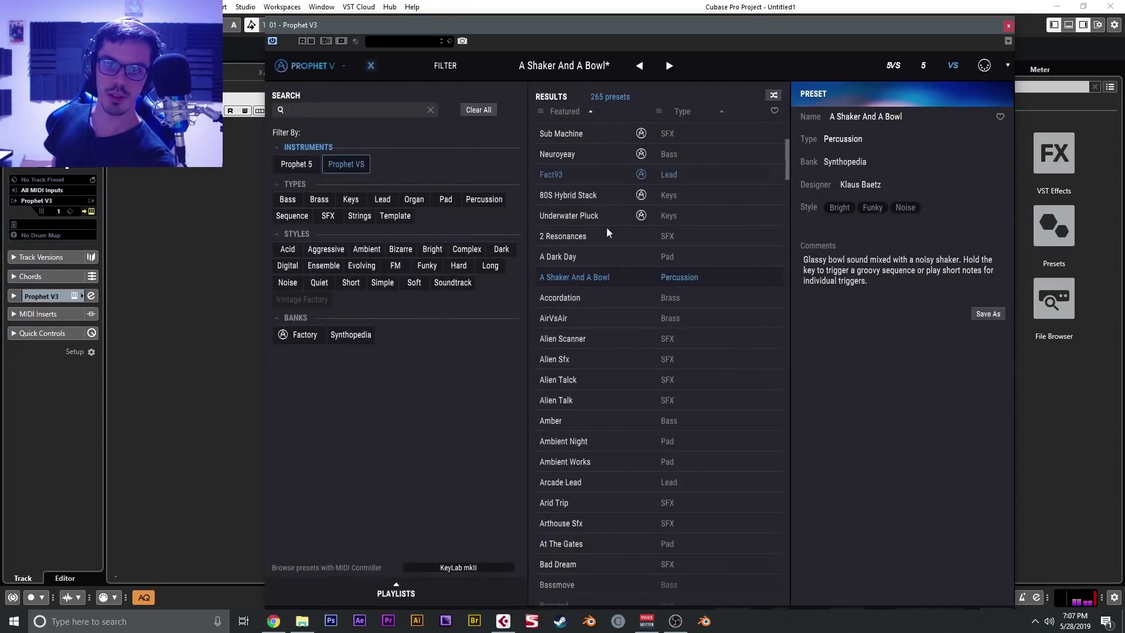
scroll(657, 369, "down", 1)
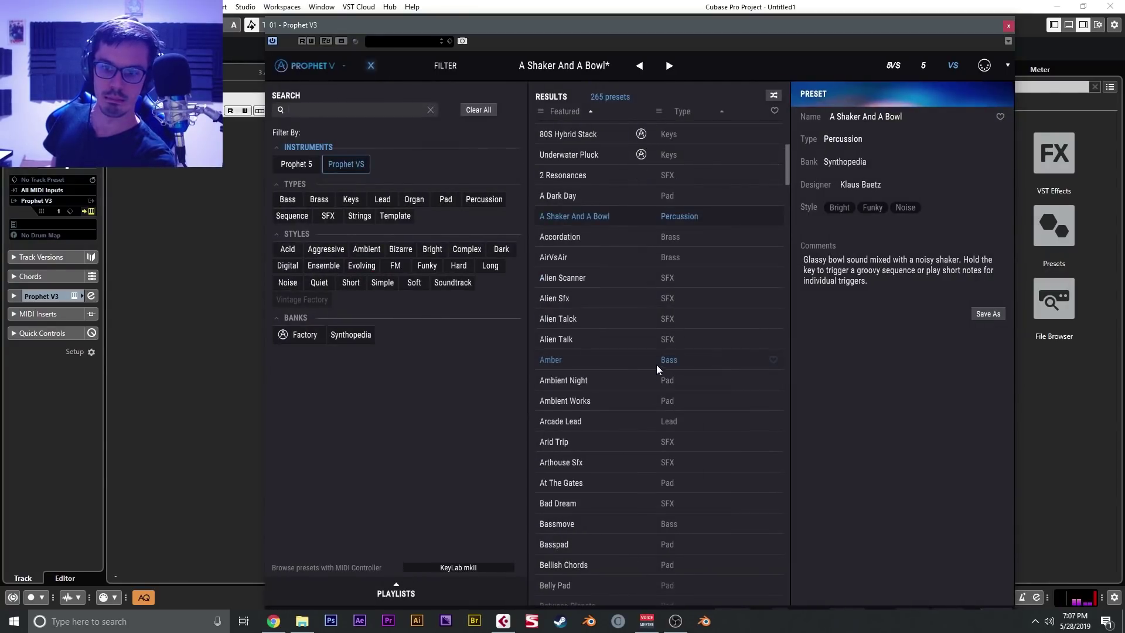
double_click(625, 360)
mouse_move(356, 330)
left_mouse_down()
mouse_move(362, 373)
mouse_move(339, 317)
mouse_move(368, 261)
mouse_move(358, 331)
mouse_move(349, 308)
mouse_move(360, 302)
mouse_move(369, 322)
mouse_move(356, 332)
left_mouse_up()
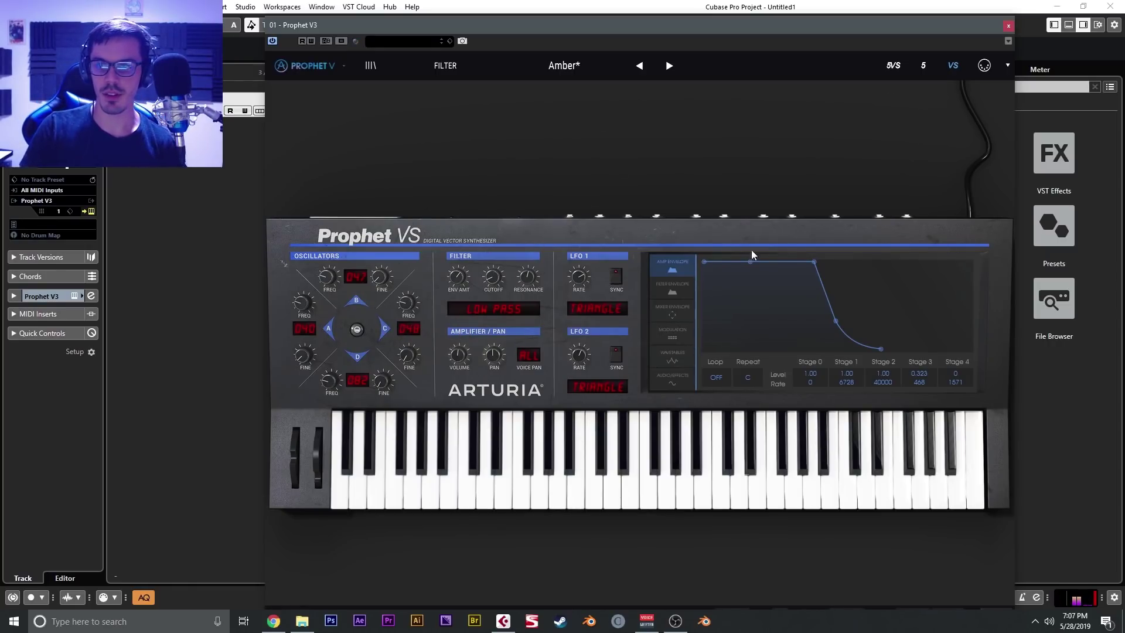
Open the mixer envelope of the Amber preset and reshape its points into a zigzag between the four oscillators
left_click(984, 65)
left_click(893, 172)
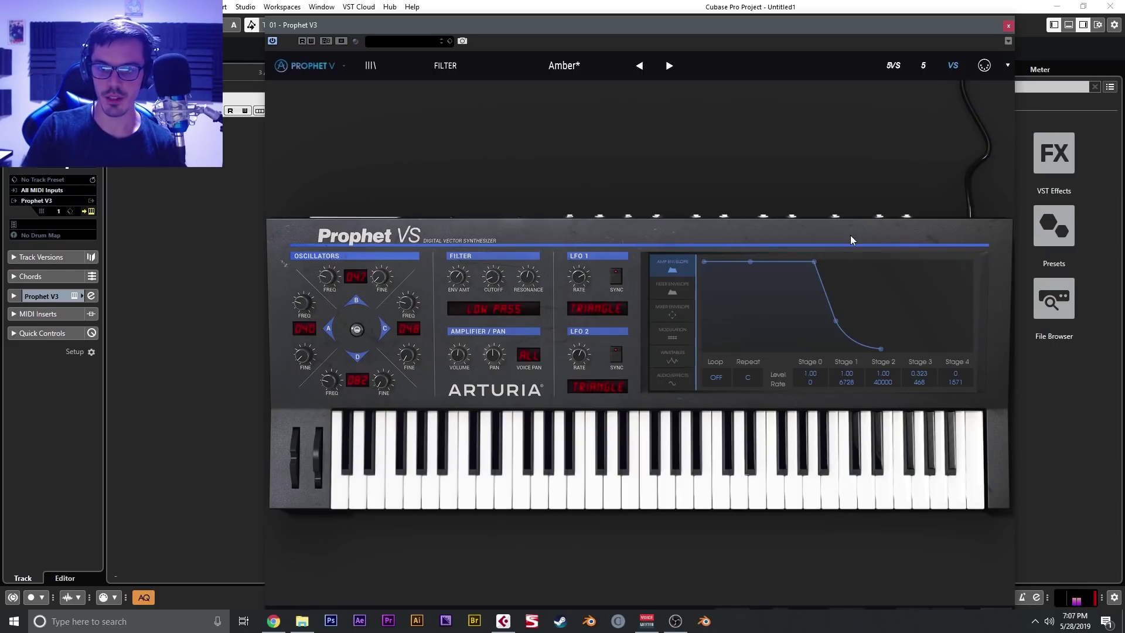
left_click(672, 290)
left_click(672, 311)
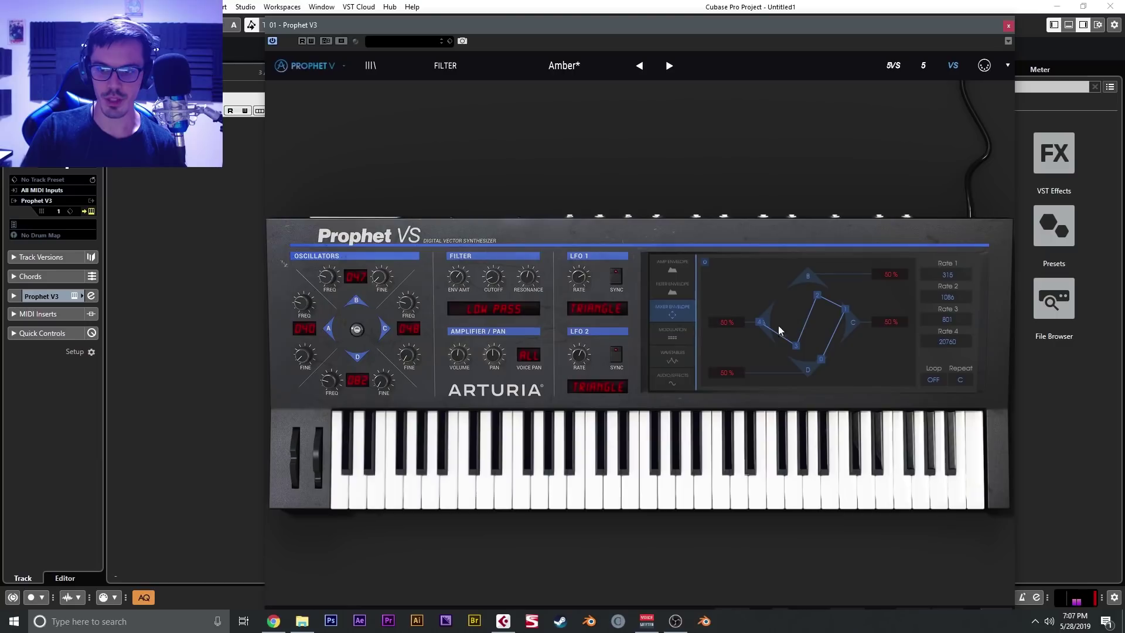
mouse_move(795, 346)
left_mouse_down()
mouse_move(785, 293)
mouse_move(819, 356)
mouse_move(808, 338)
mouse_move(821, 299)
mouse_move(828, 353)
mouse_move(823, 328)
mouse_move(762, 323)
mouse_move(778, 341)
left_mouse_up()
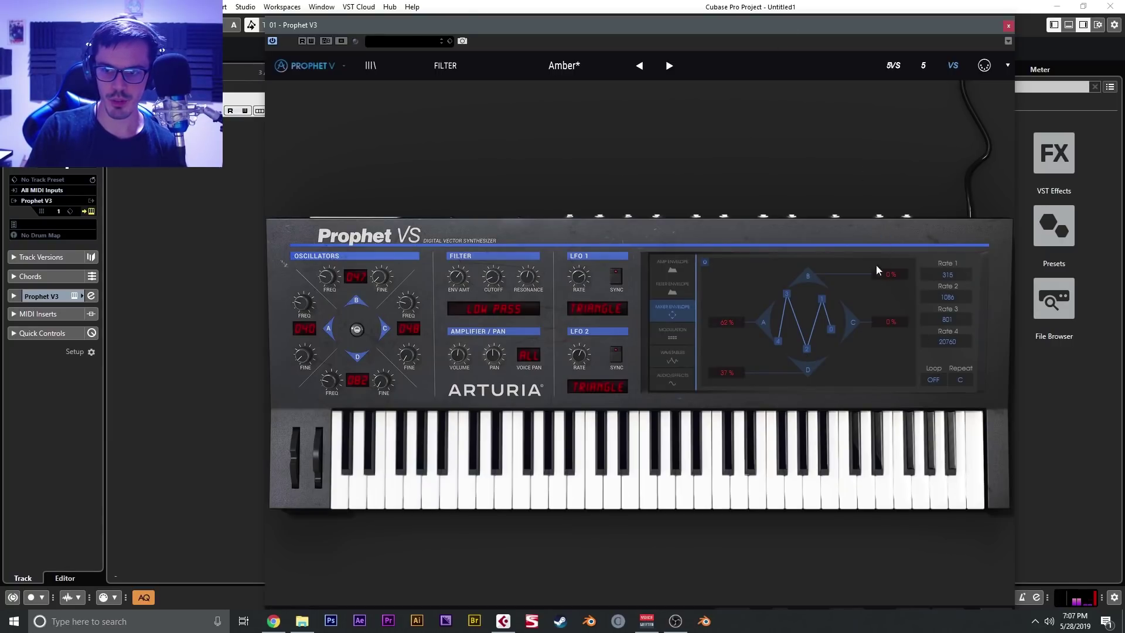
Show the combined 5/VS instrument, filter the presets for Prophet 5 and load the Arty preset
left_click(897, 66)
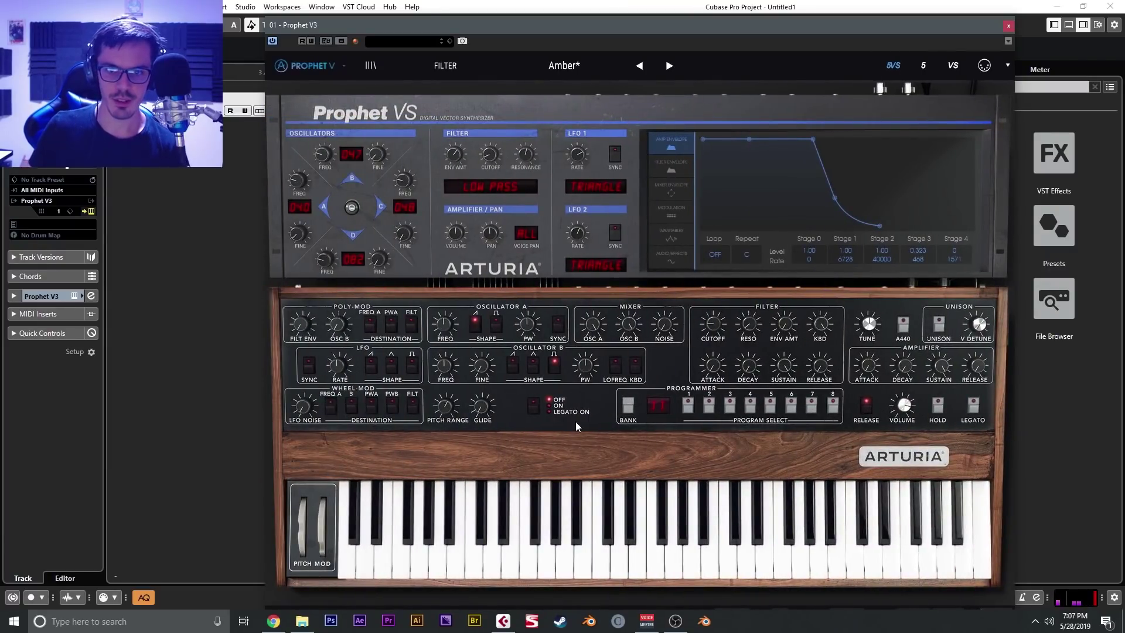
left_click(372, 65)
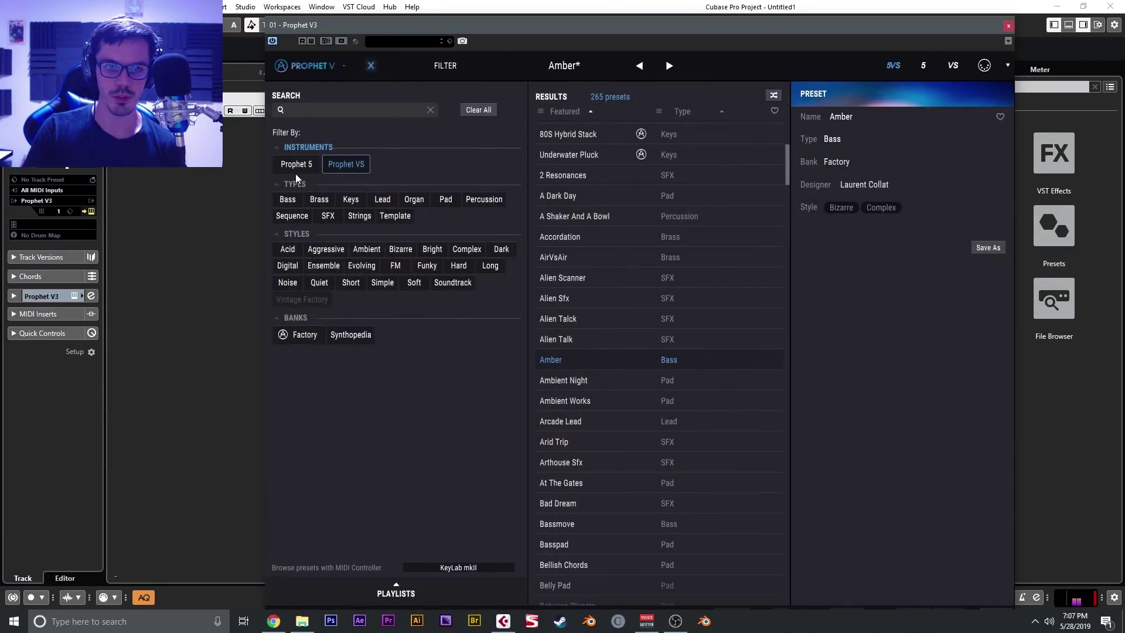
left_click(296, 165)
scroll(648, 351, "down", 8)
double_click(648, 380)
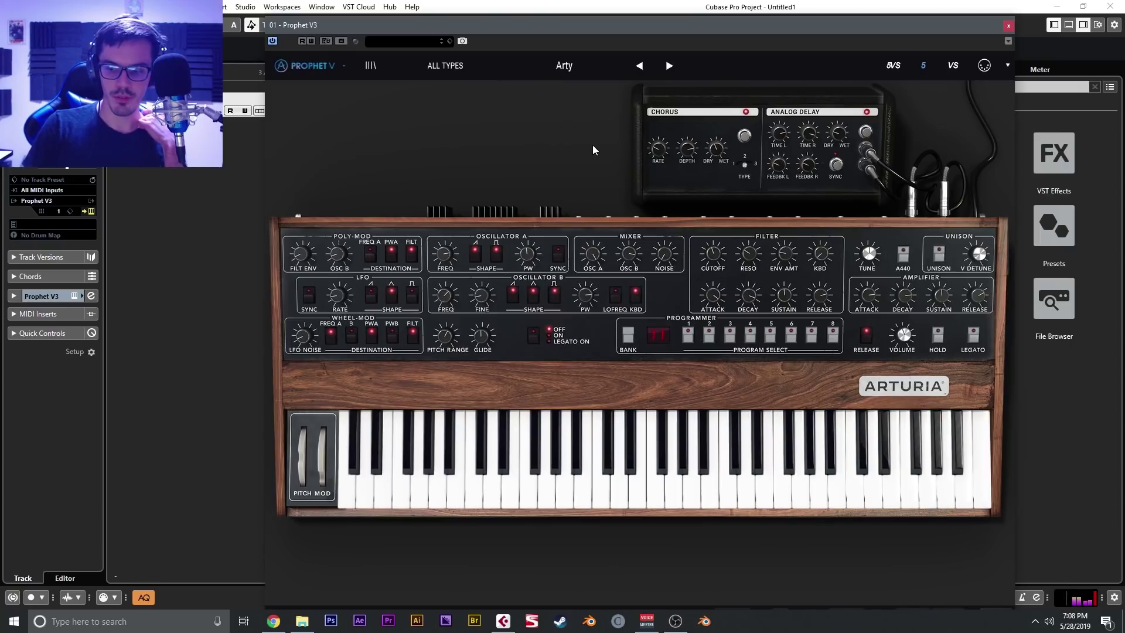
Step forward through the presets from At The Gates past Bad Pad1, Bad Pad2, Bad Pad3 and Bass 2 Osc to Bass Wood
left_click(667, 70)
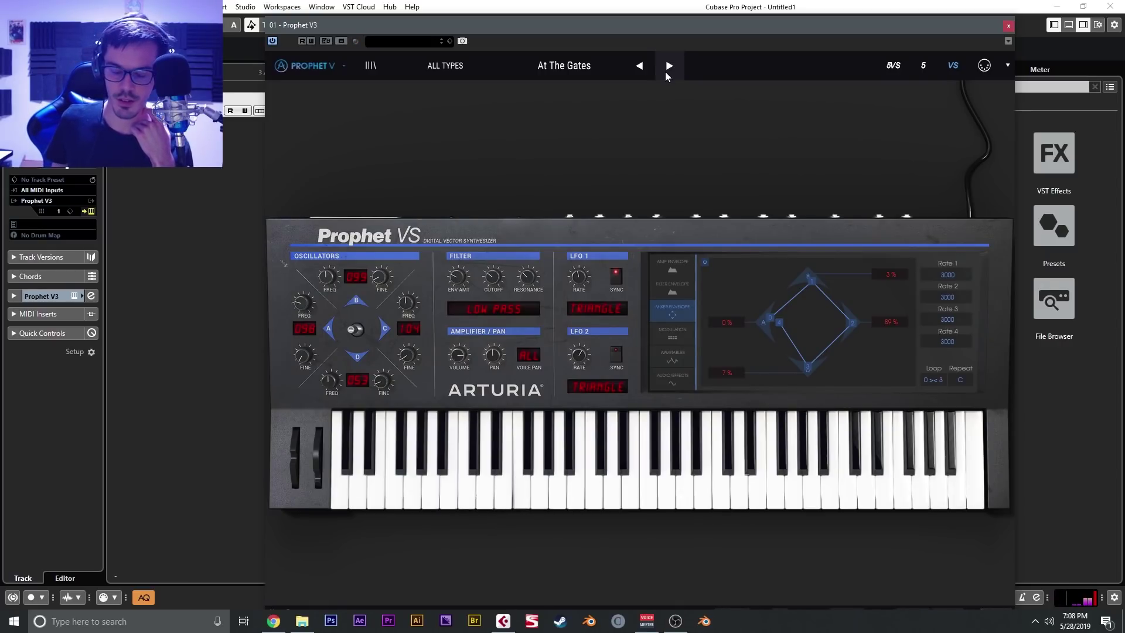
left_click(665, 72)
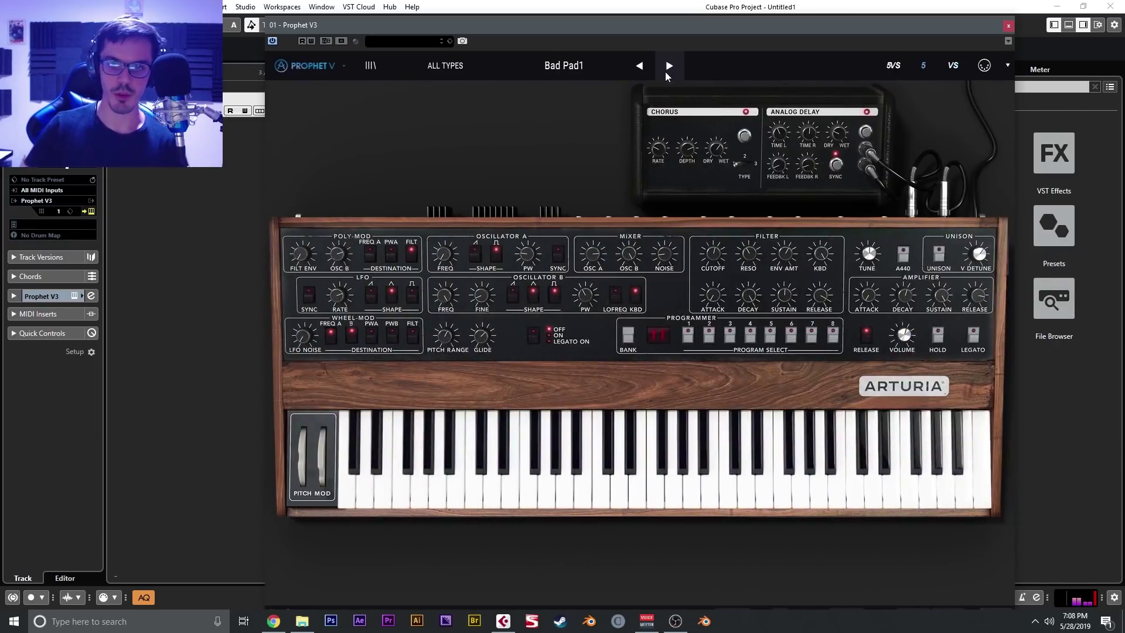
left_click(669, 66)
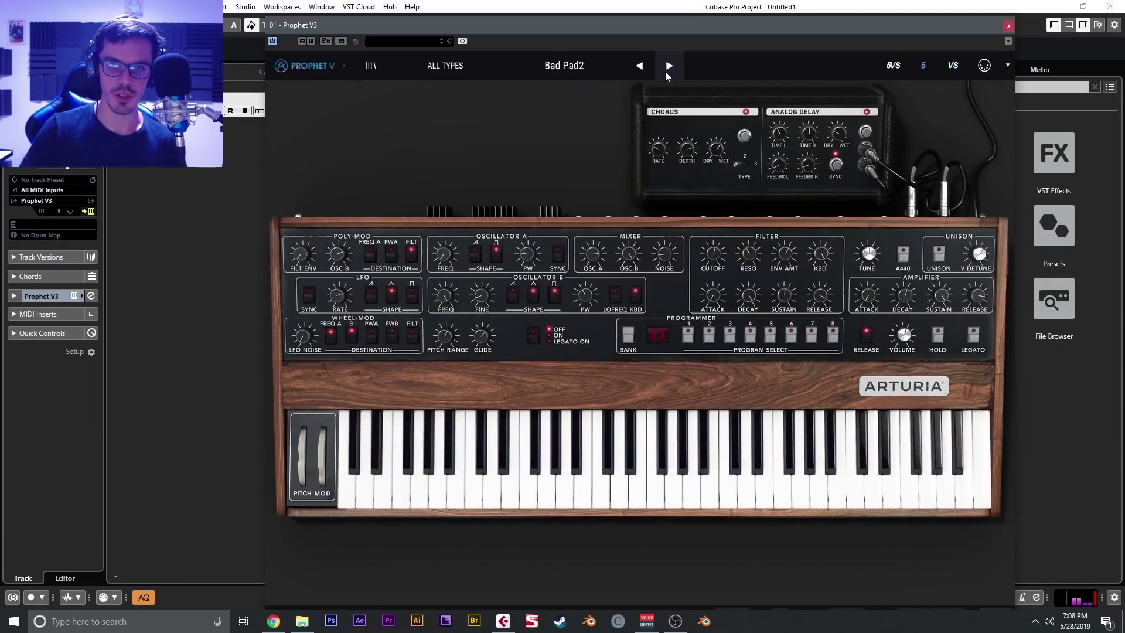
left_click(665, 72)
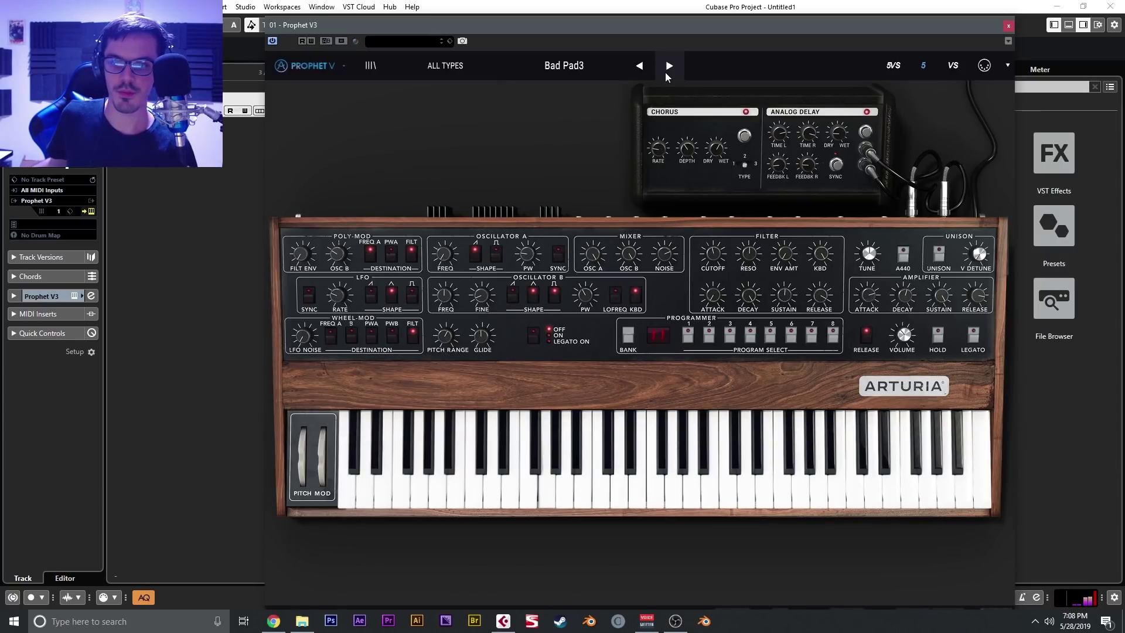
left_click(666, 72)
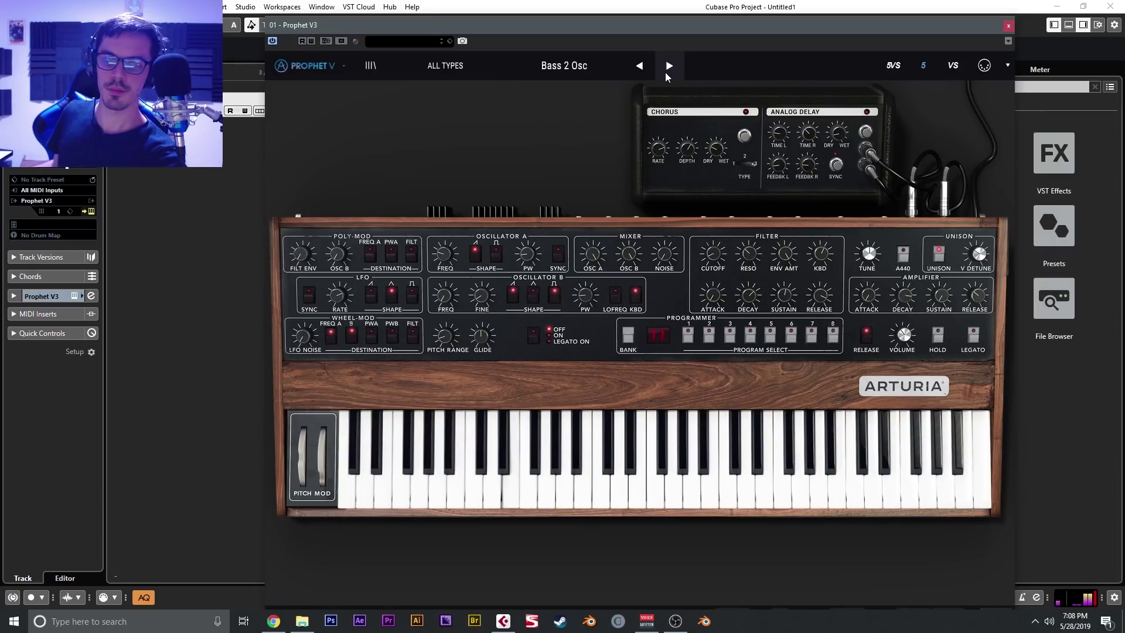
left_click(665, 72)
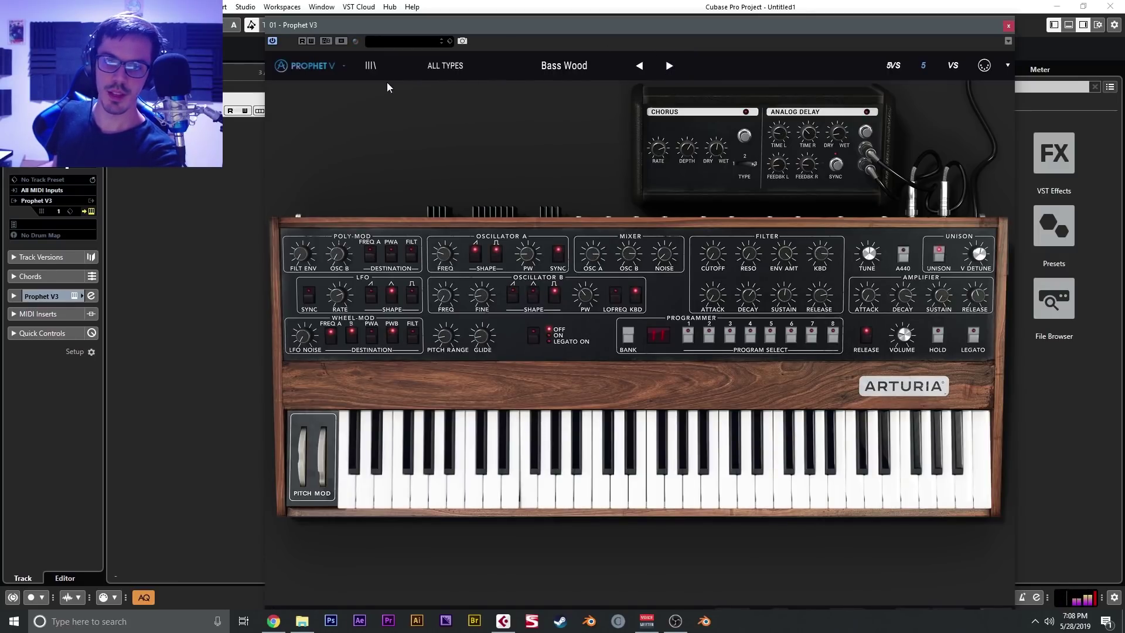
Filter the preset browser for Prophet VS and load the Ambient Works pad
left_click(372, 68)
left_click(358, 158)
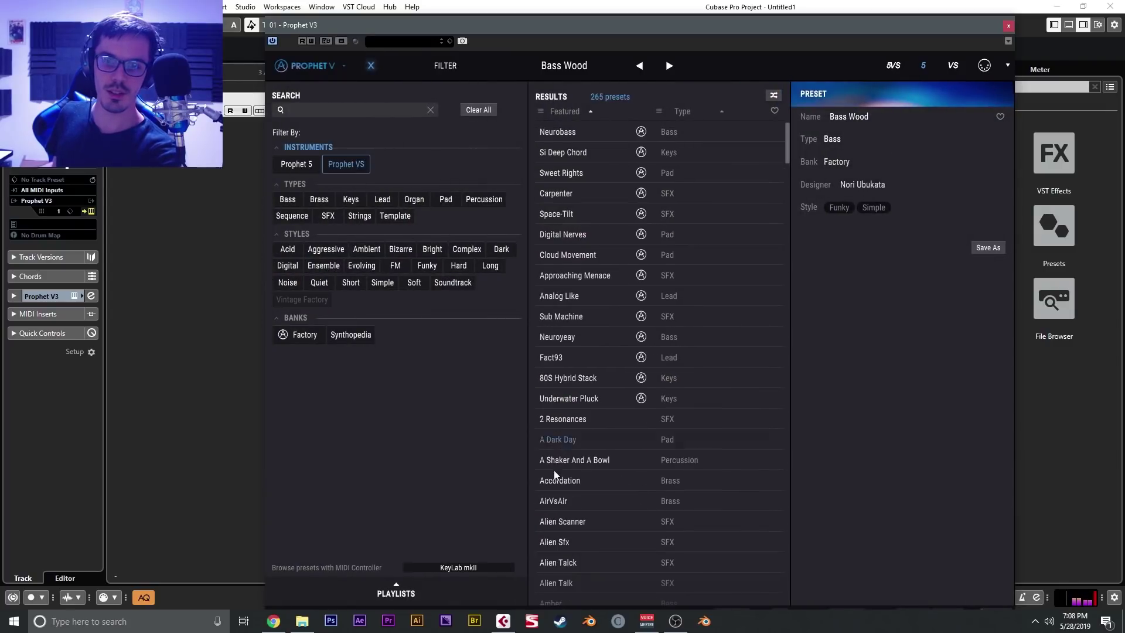
scroll(683, 564, "down", 5)
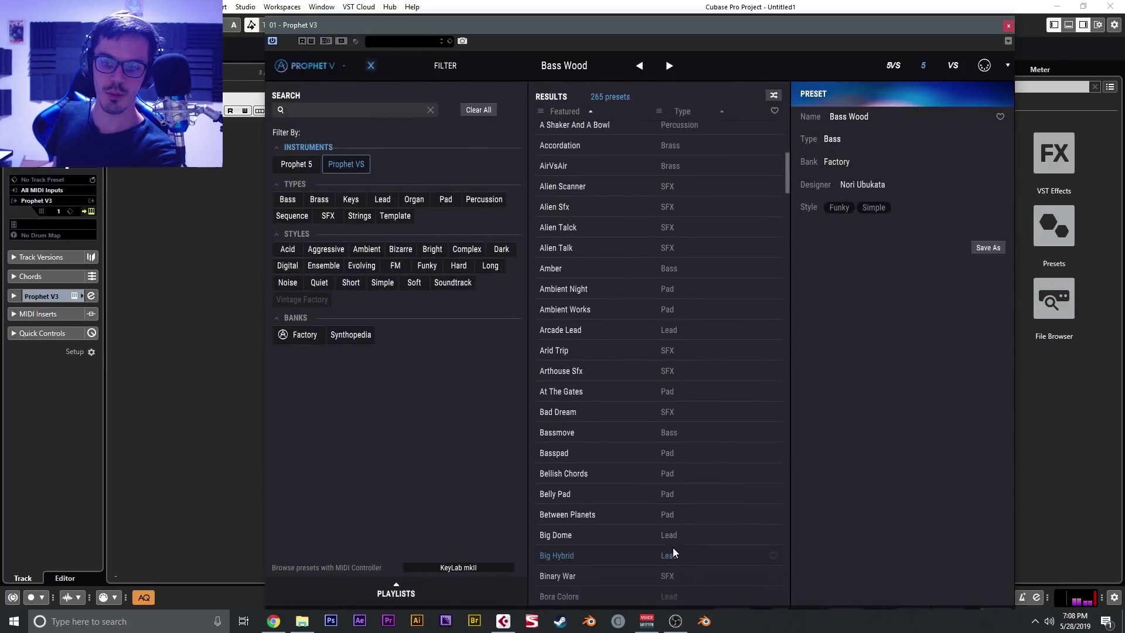
double_click(622, 315)
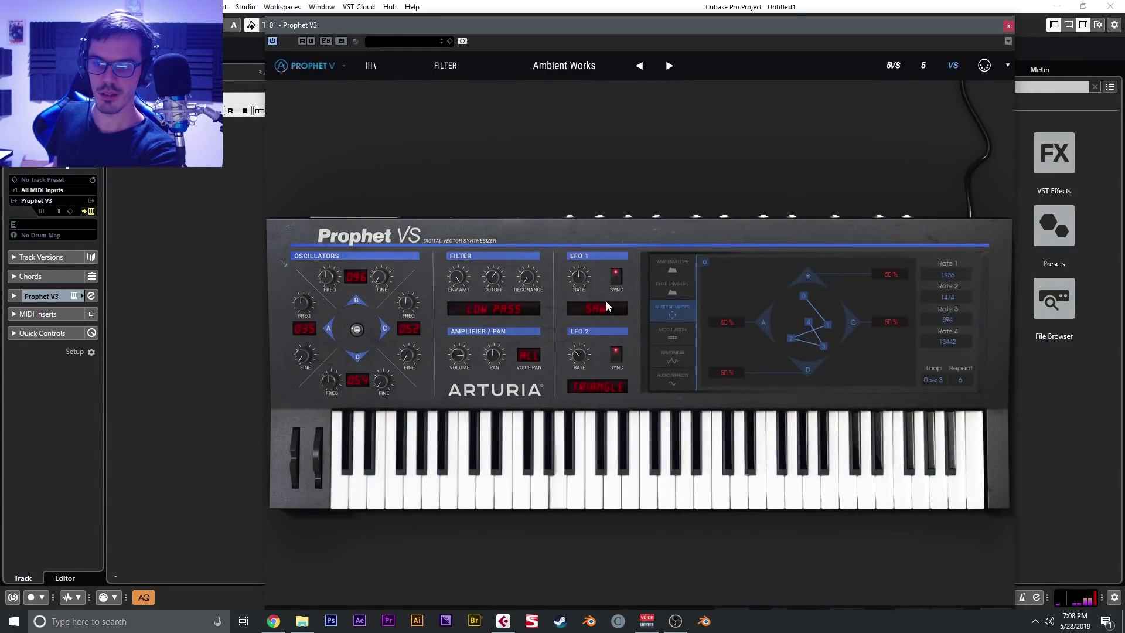
Show the waveforms of the four Prophet VS oscillators and step forward to the Arthouse Sfx preset
left_click(672, 362)
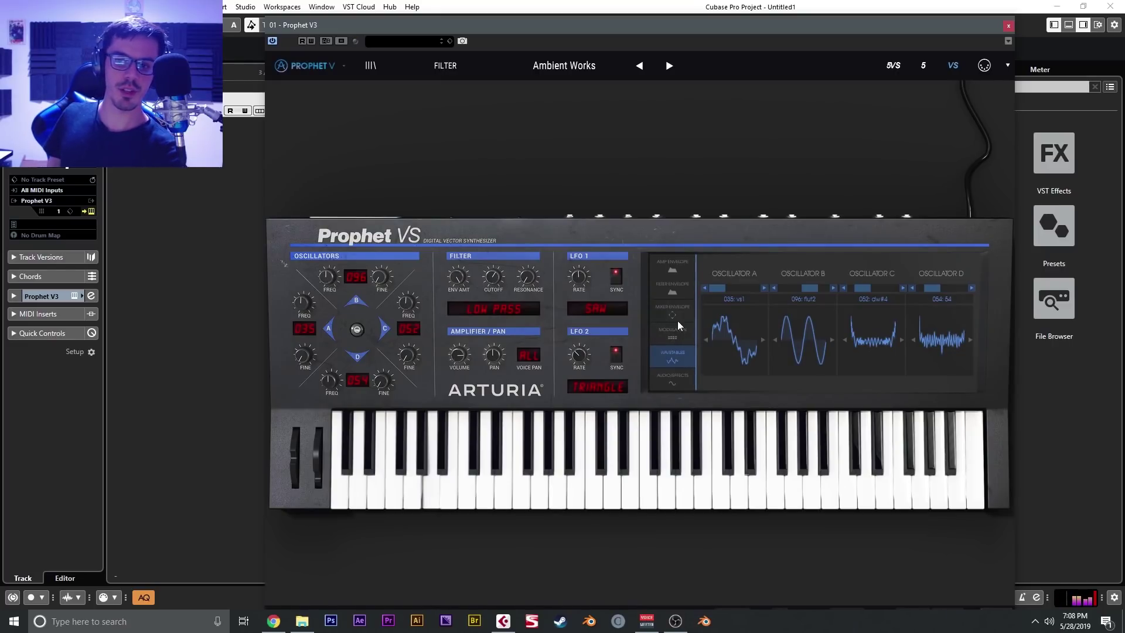
left_click(669, 66)
left_click(670, 67)
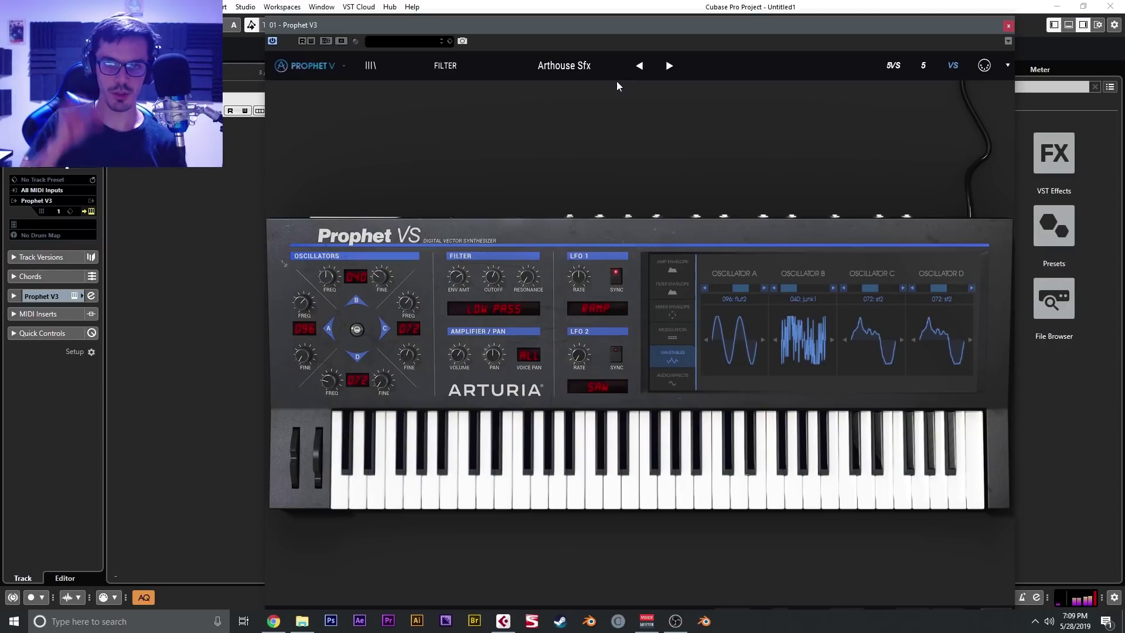
Nudge the Prophet VS vector joystick on the Arthouse Sfx preset and switch to the Prophet 5 instrument
mouse_move(356, 331)
left_mouse_down()
mouse_move(360, 358)
mouse_move(365, 317)
mouse_move(359, 328)
left_mouse_up()
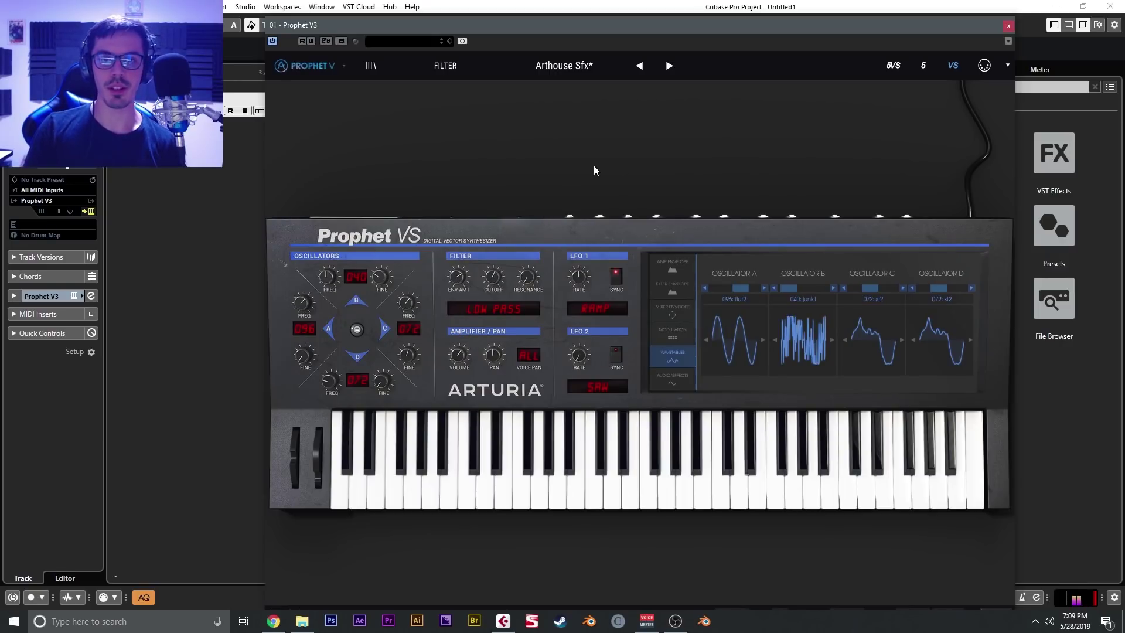
left_click(923, 65)
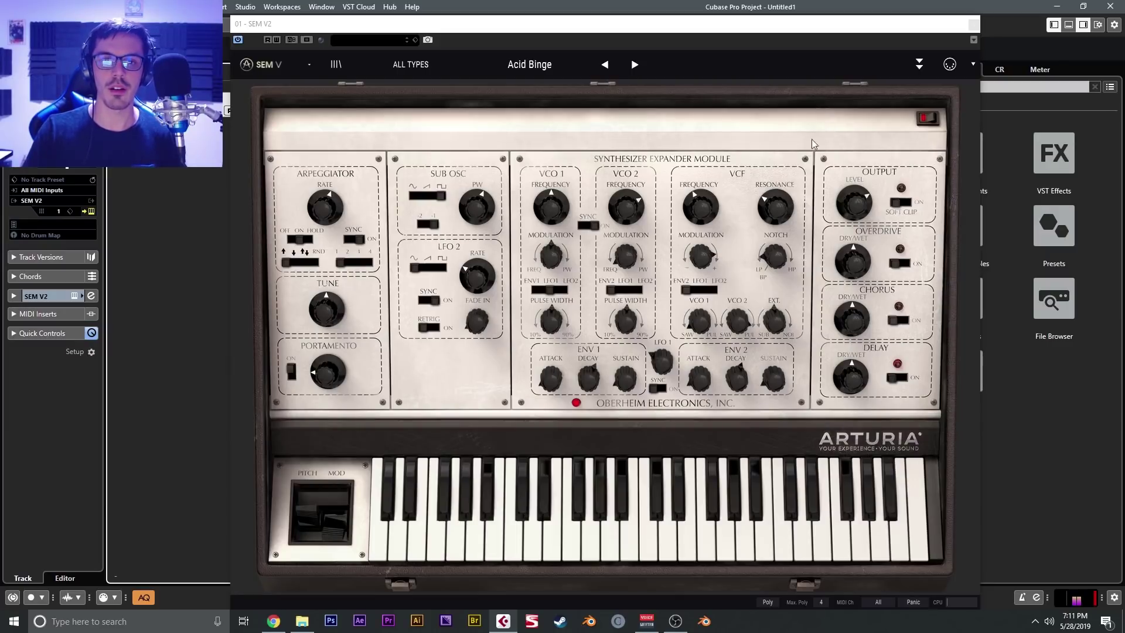
Reposition the SEM V window and step forward through the presets from Acid Binge past Big Rock and Bitpop to Dreamy Twin
left_click_drag(704, 24, 750, 30)
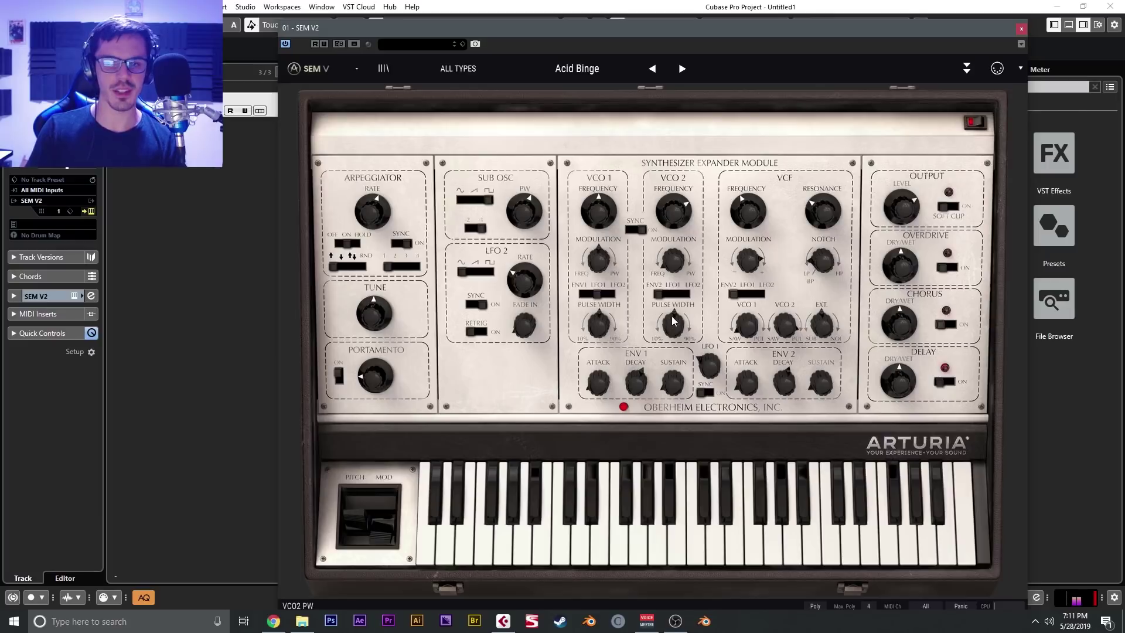
mouse_move(673, 320)
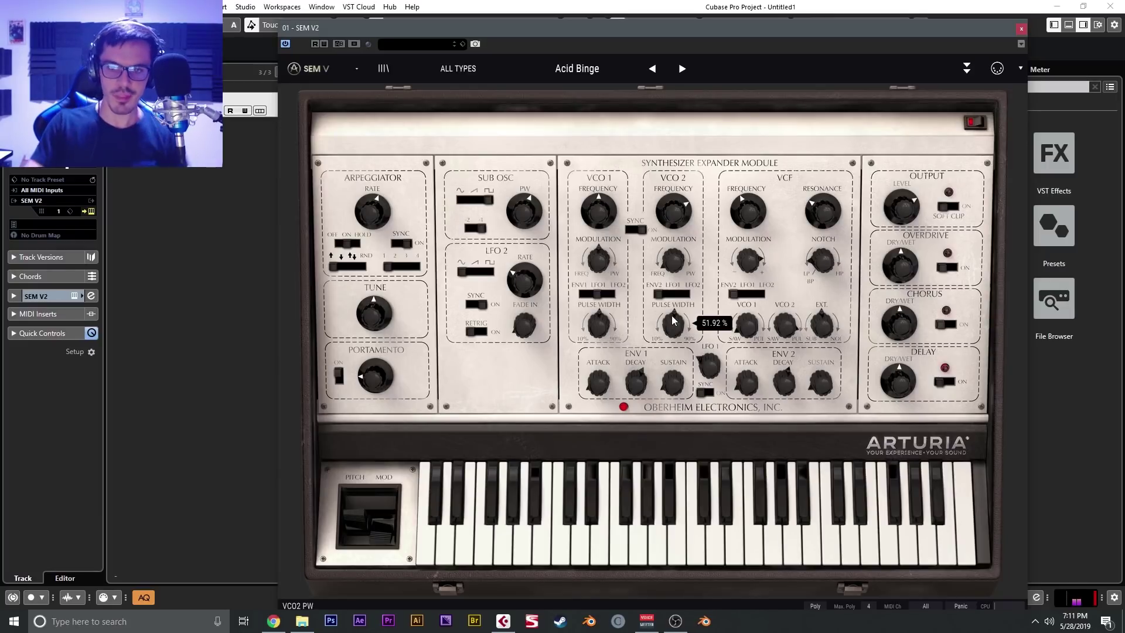
left_click(682, 70)
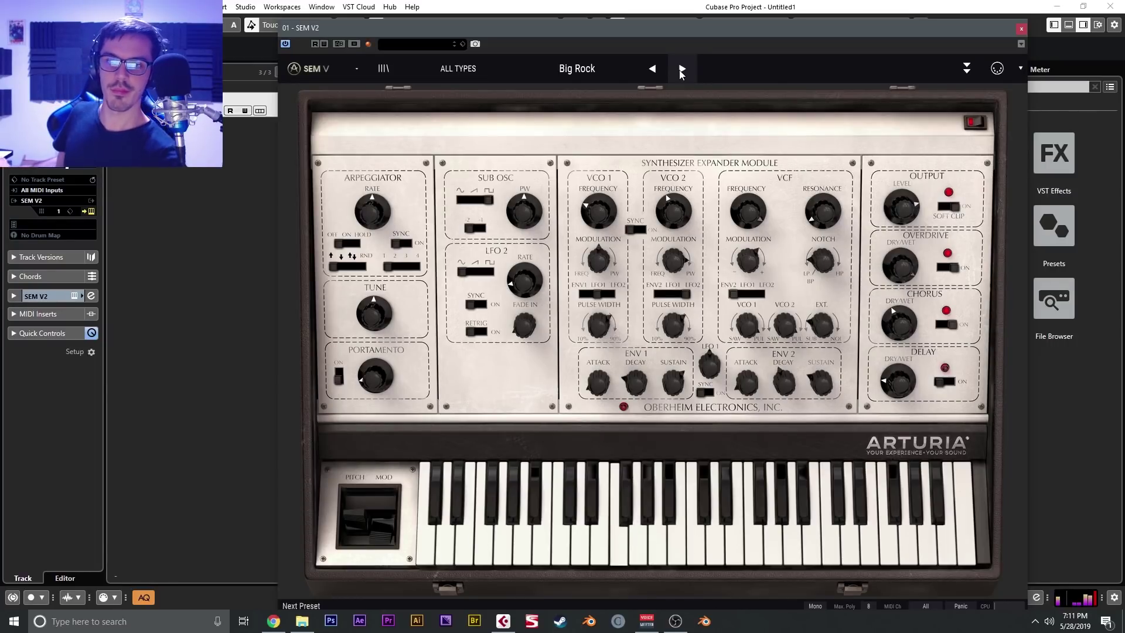
left_click(681, 70)
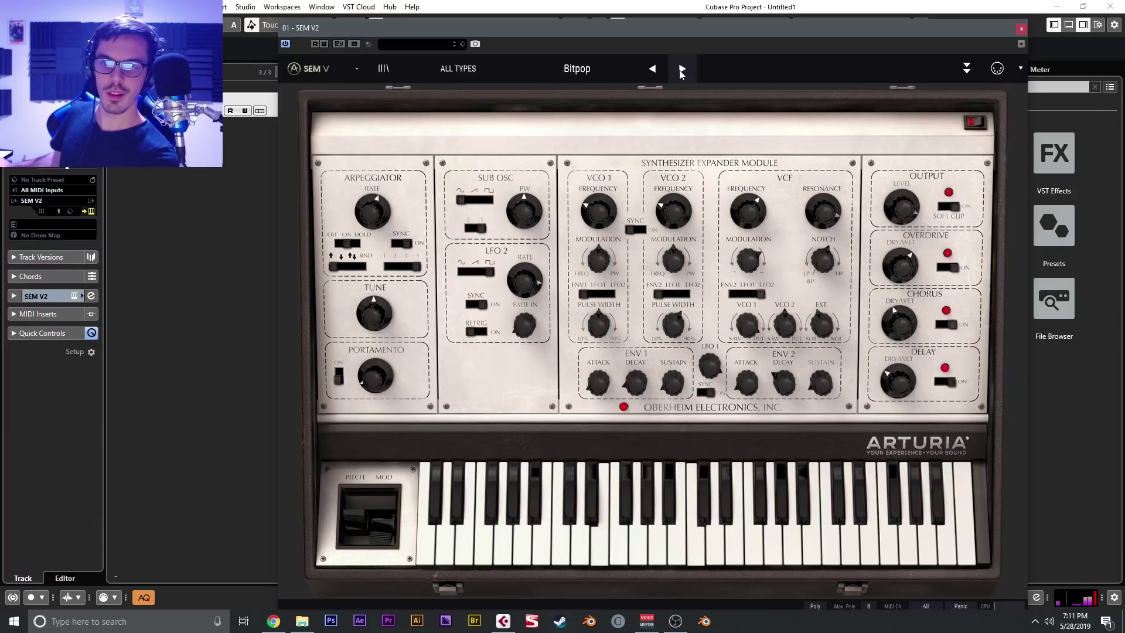
left_click(681, 69)
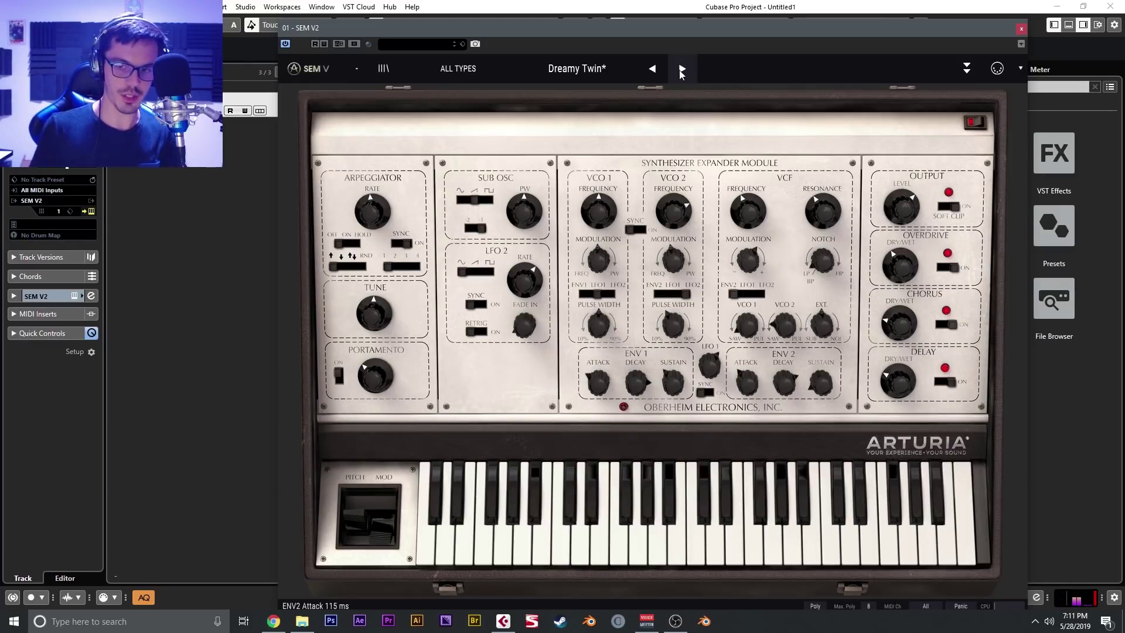
Show SEM V's advanced section, view its 8 Voice Programmer, Modulation, Effects and Keyboard Follow pages, and collapse it again
left_click(967, 69)
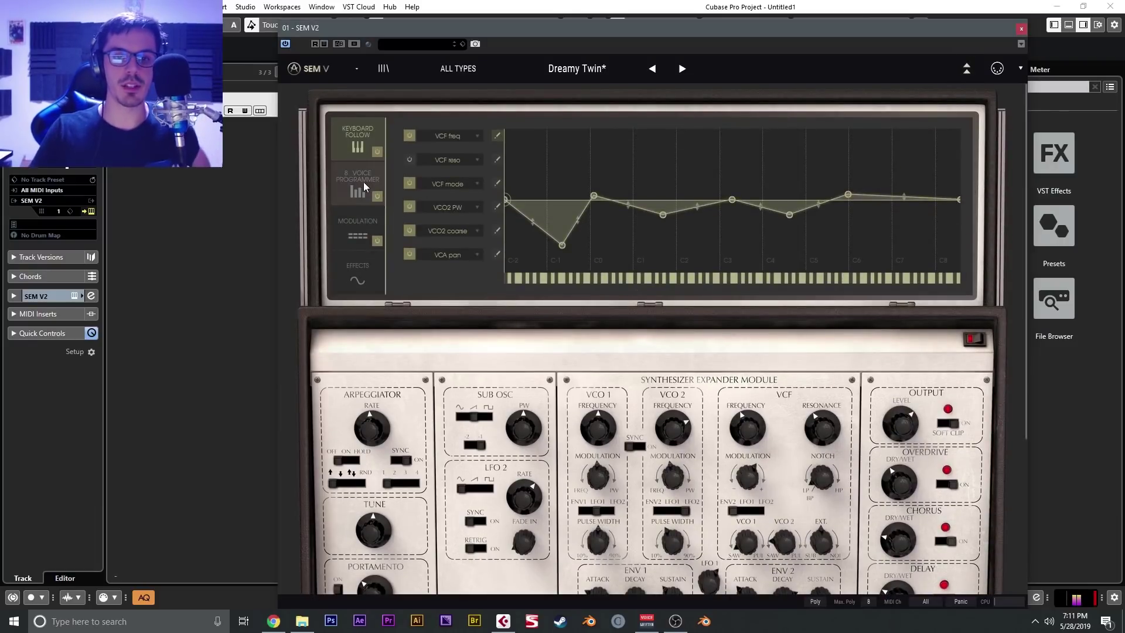
left_click(362, 182)
left_click(346, 237)
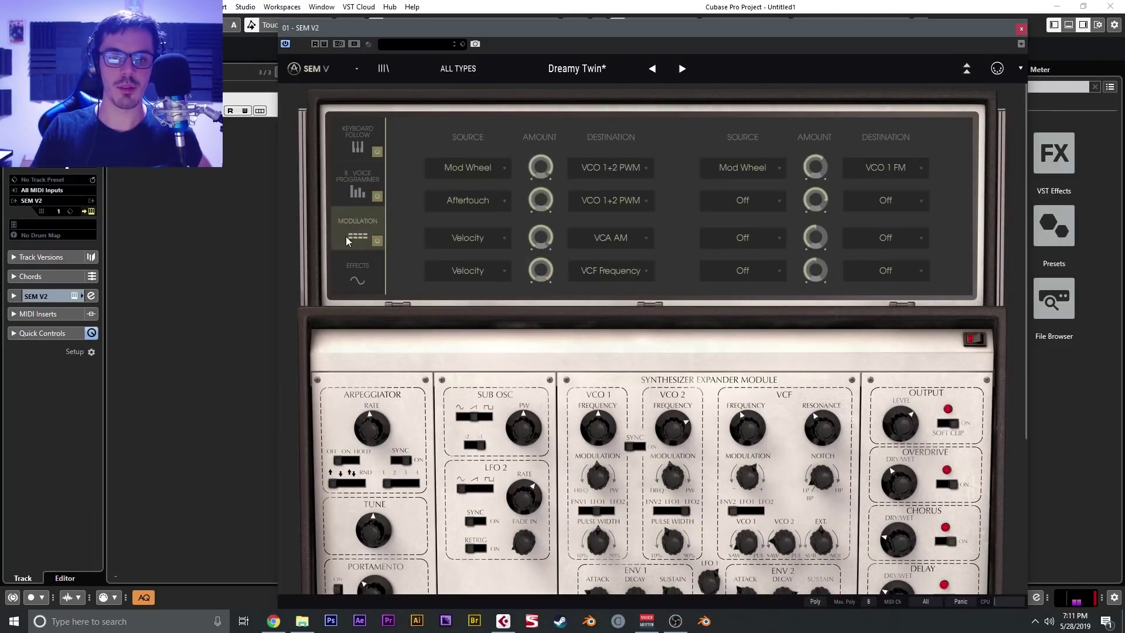
left_click(357, 268)
left_click(360, 147)
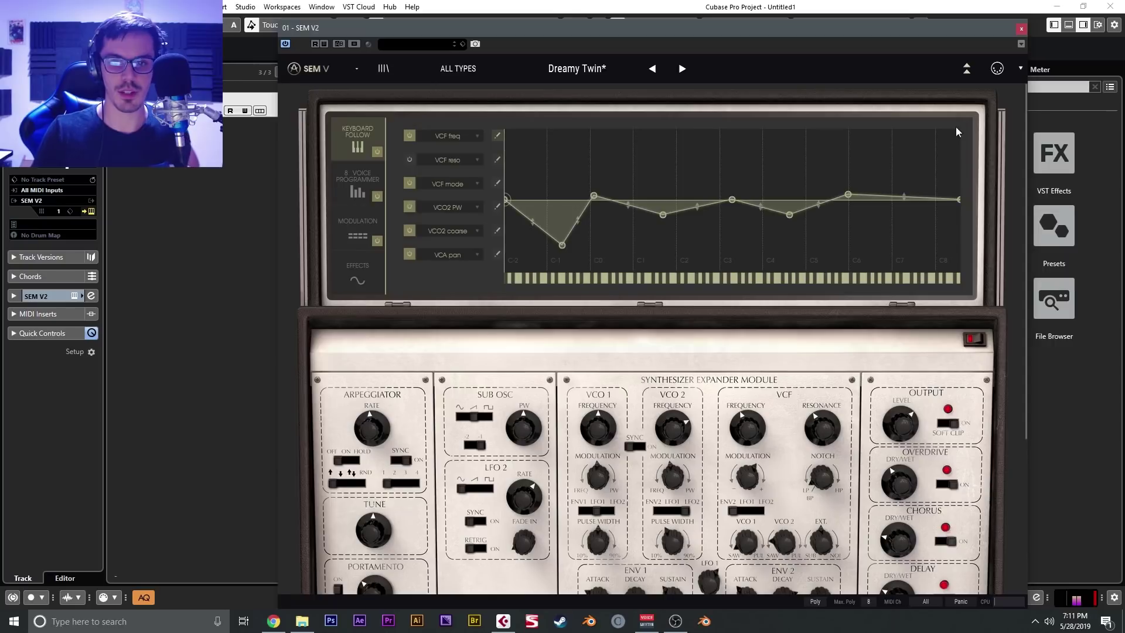
left_click(966, 69)
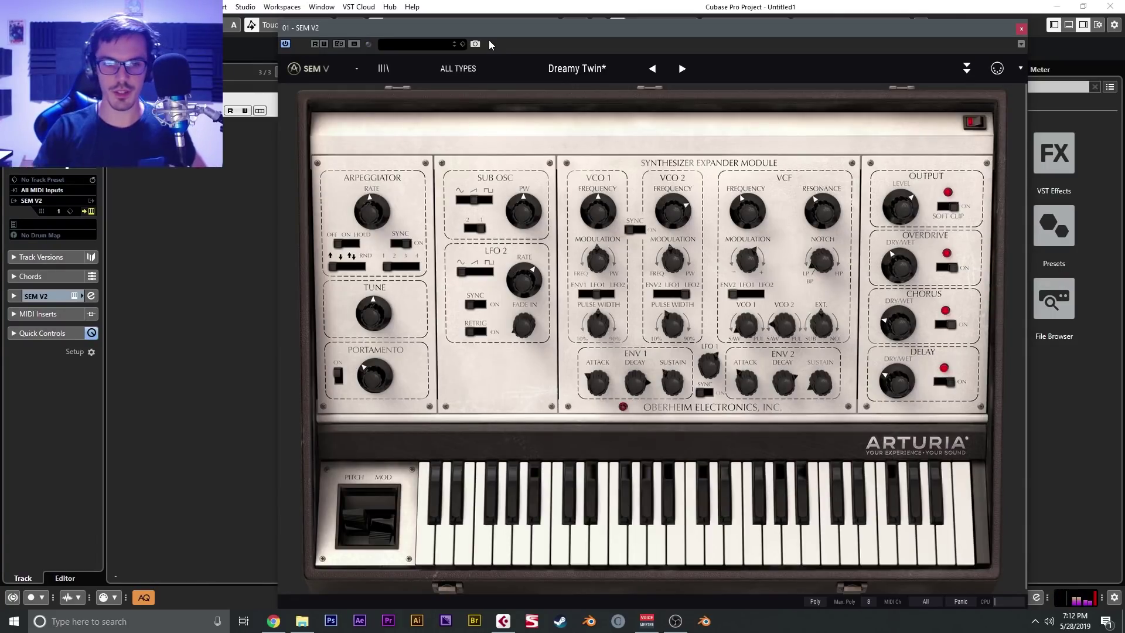
Load the OrilRiver reverb into the first audio insert of the SEM V2 track
left_click(58, 294)
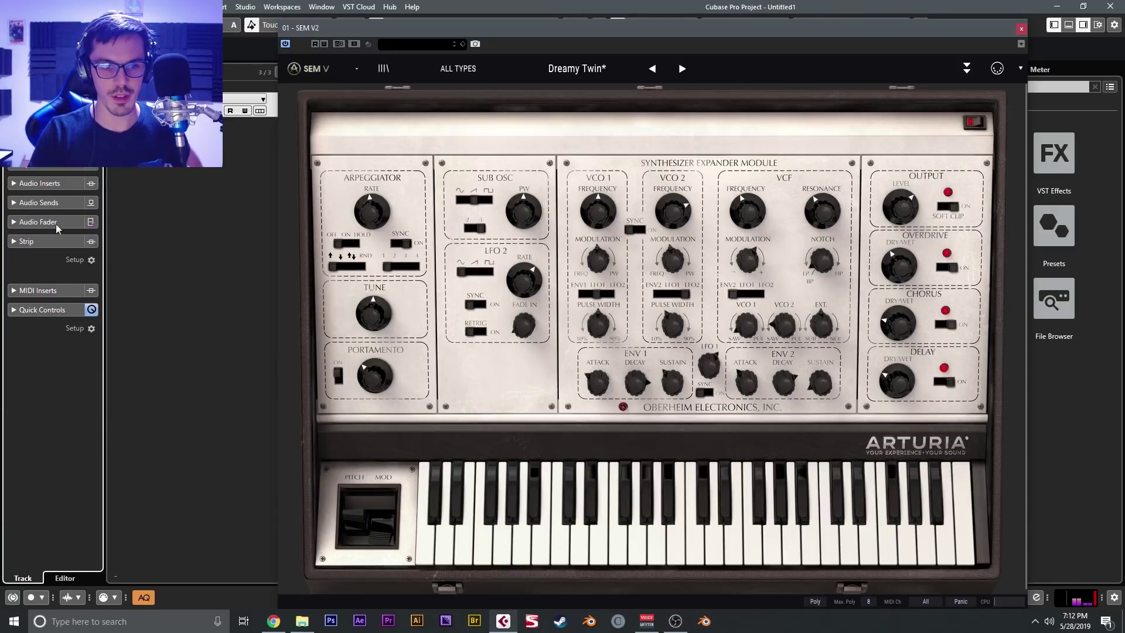
left_click(57, 186)
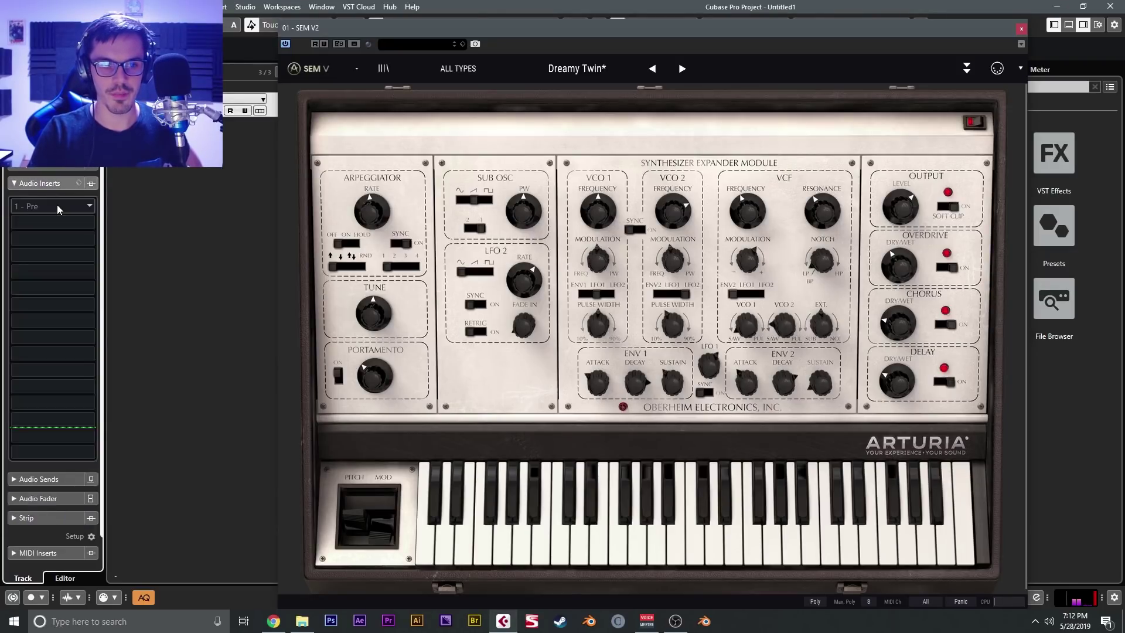
left_click(57, 206)
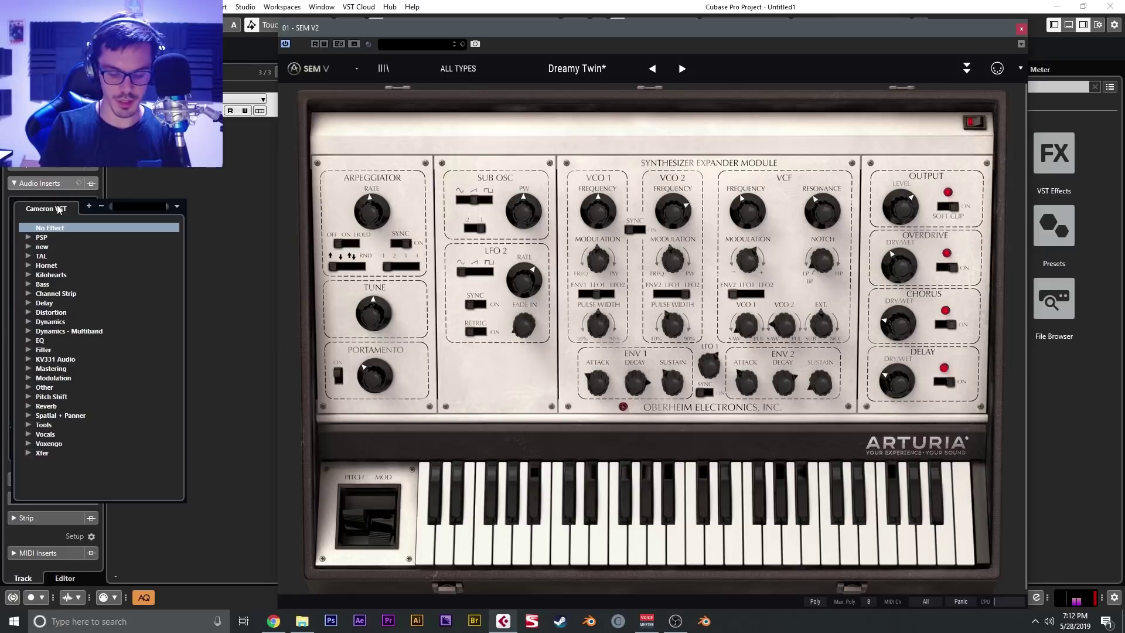
type("oril")
key("Return")
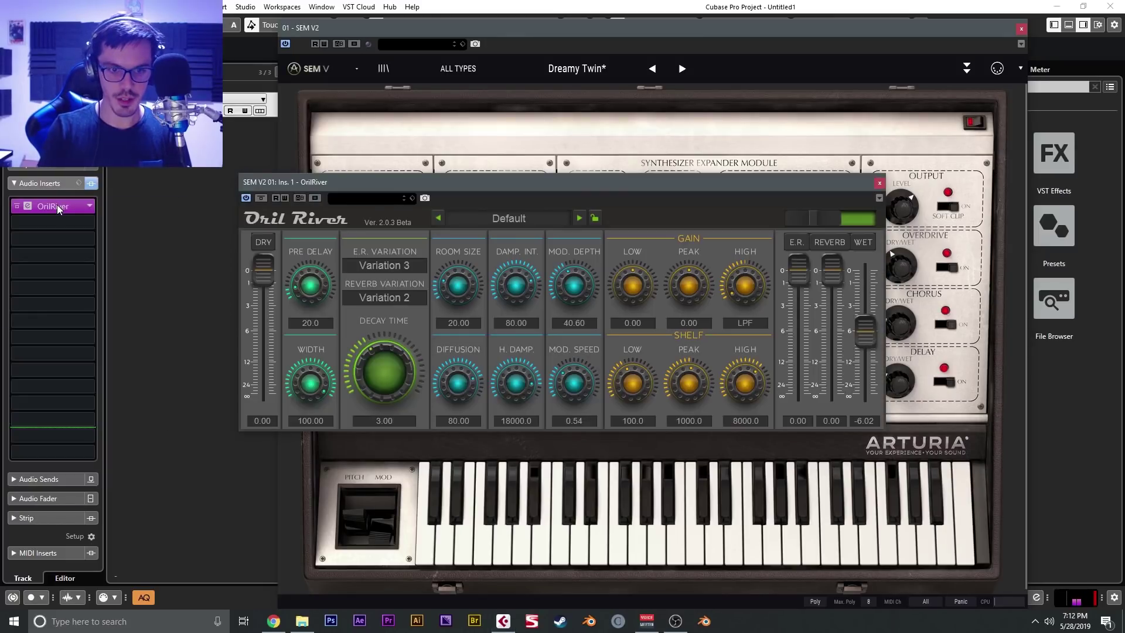
Raise OrilRiver's wet level to -1.44, lengthen its decay time, close the reverb and open the second insert slot
left_click_drag(870, 343, 866, 288)
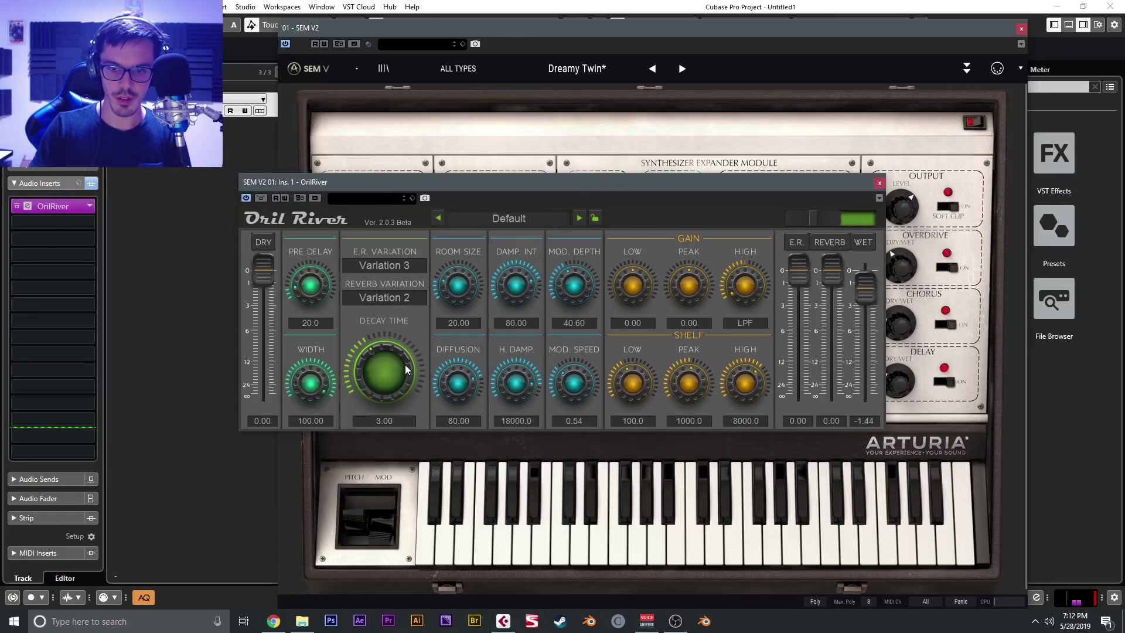
left_click_drag(403, 390, 404, 345)
left_click(880, 183)
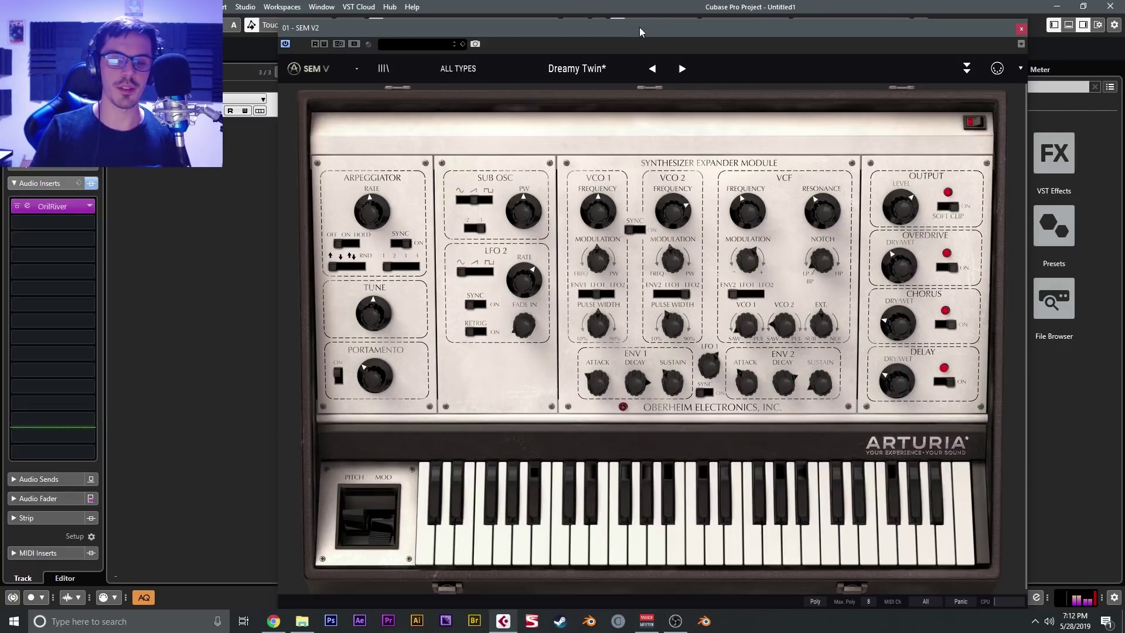
left_click(58, 222)
left_click(55, 213)
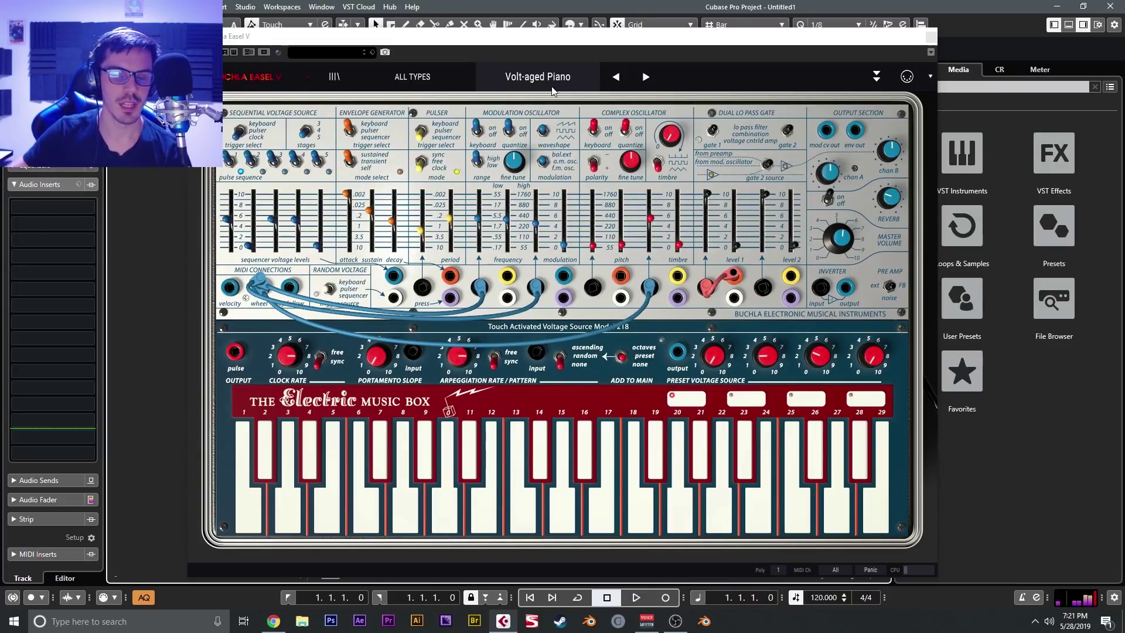
Load the Buchla Easel V presets Magnetic, Side Square and Stay Puff one after another
left_click(552, 88)
left_click(841, 244)
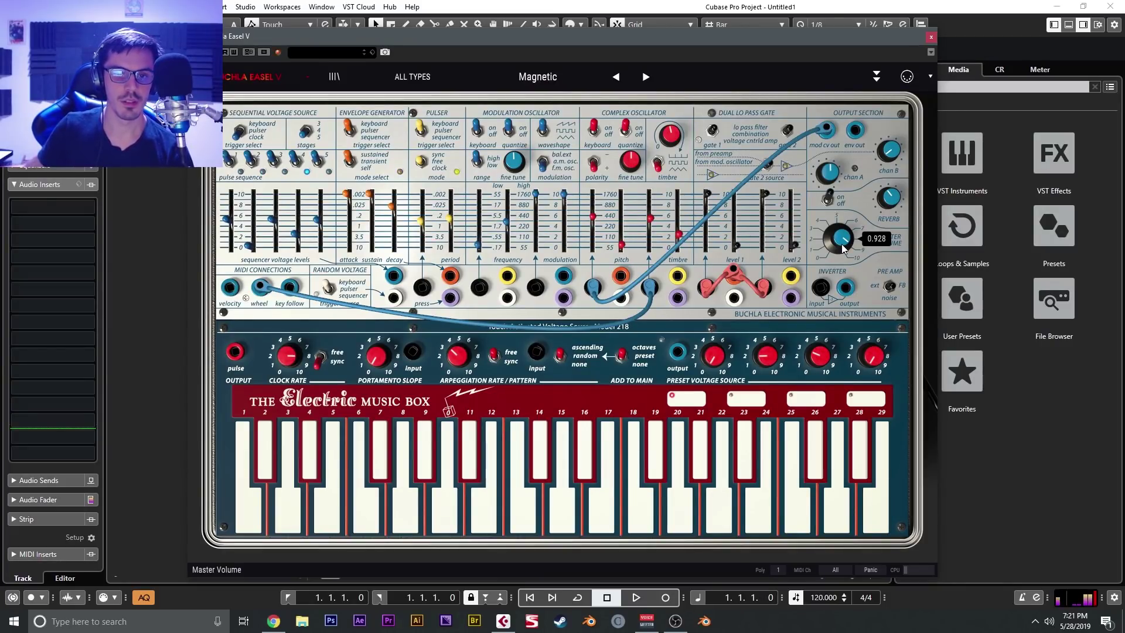
left_click(538, 77)
left_click(1026, 276)
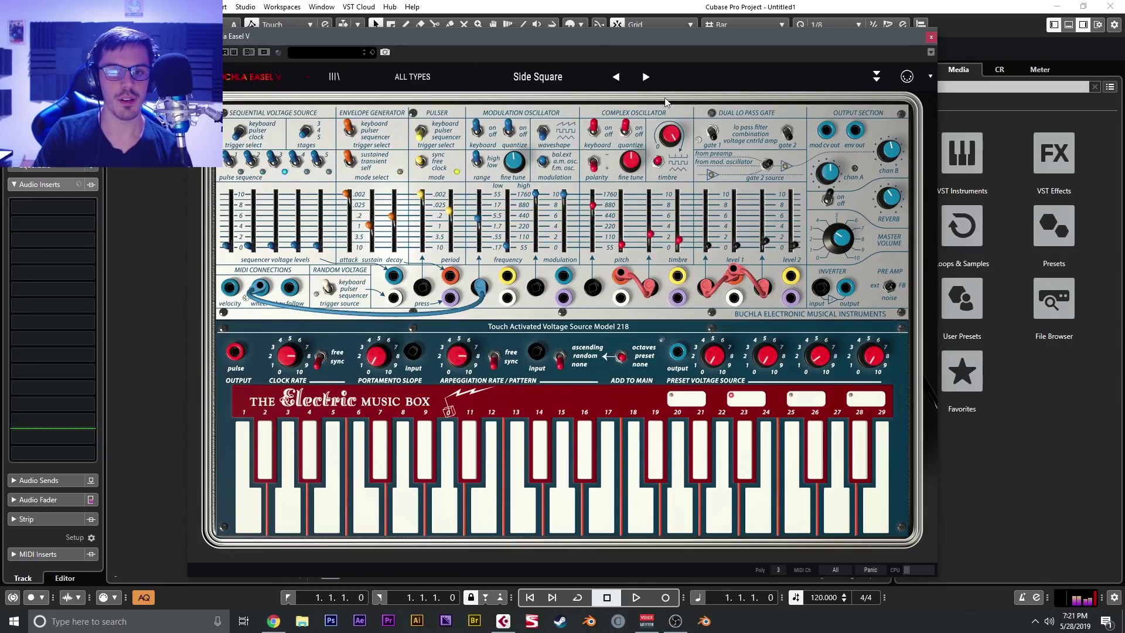
left_click(538, 77)
left_click(941, 389)
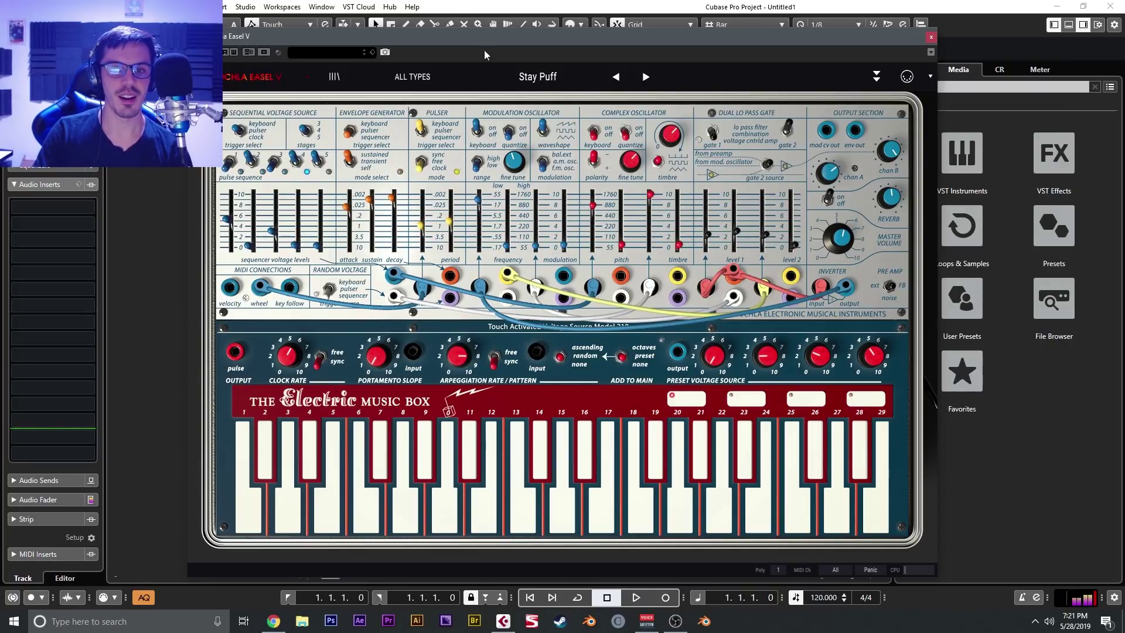
Load the Fluitter Arp preset, followed by Cold FM Pearl
left_click(538, 77)
scroll(687, 305, "up", 5)
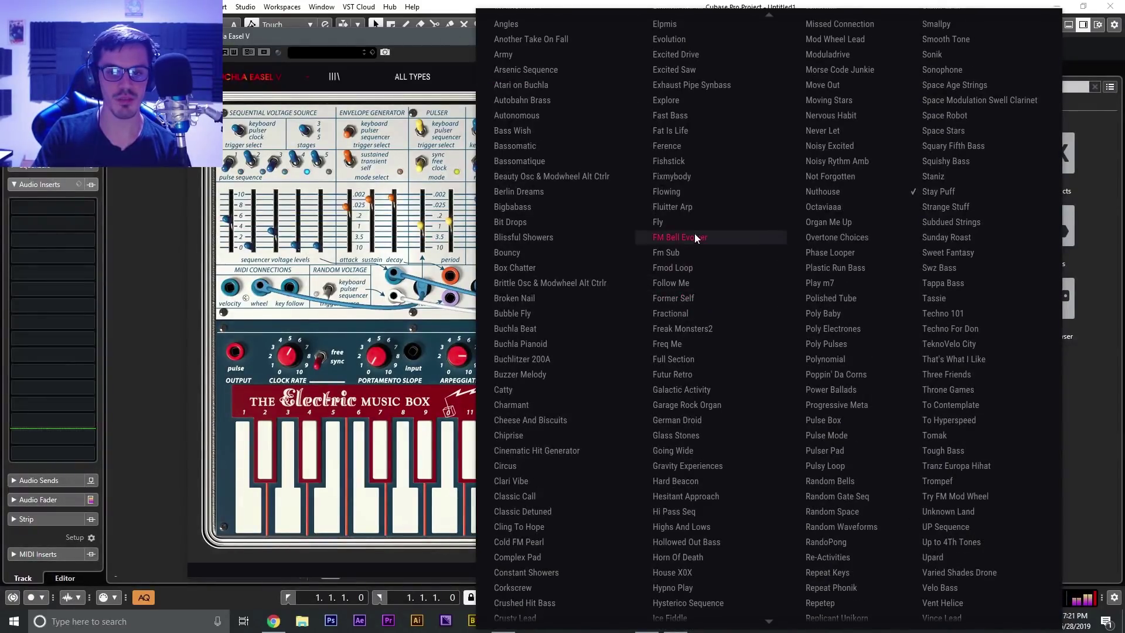
left_click(694, 210)
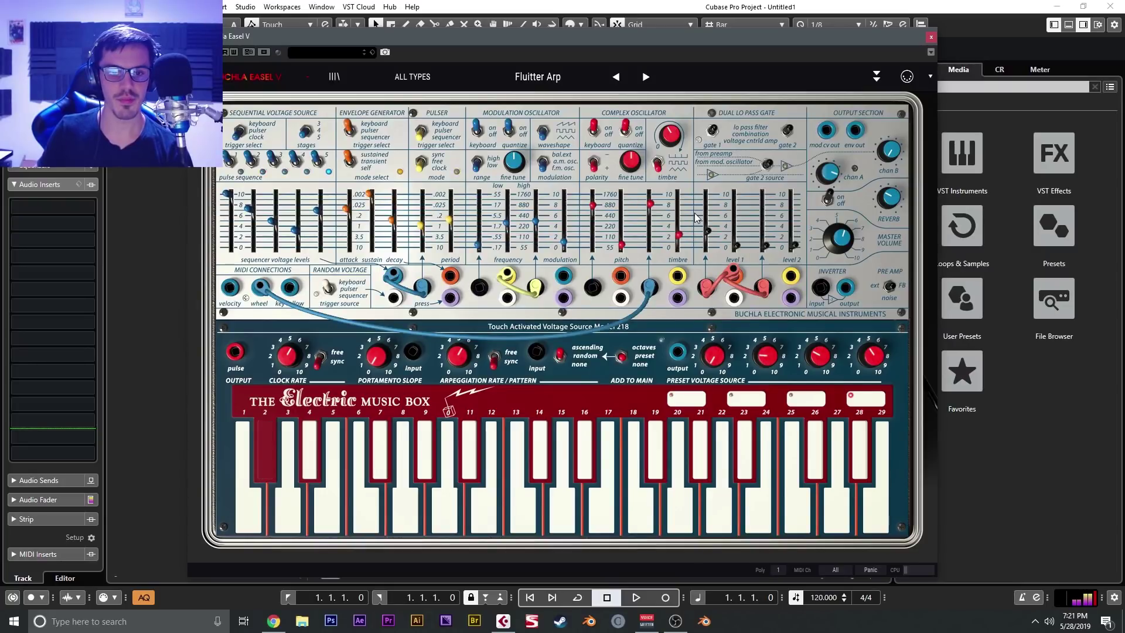
left_click(565, 67)
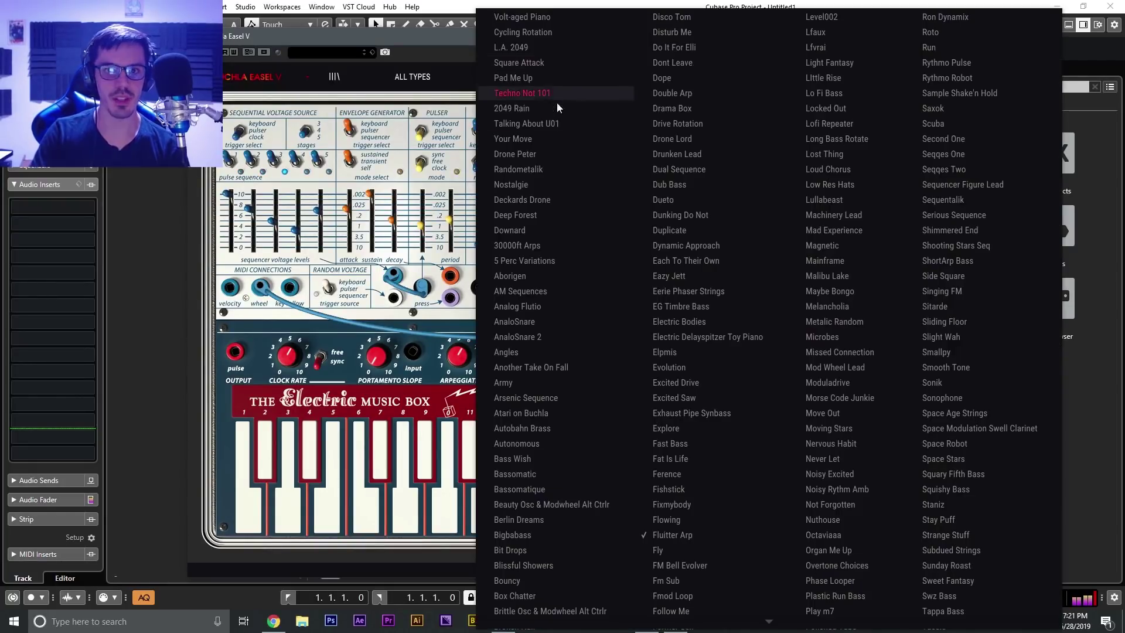
scroll(955, 351, "down", 10)
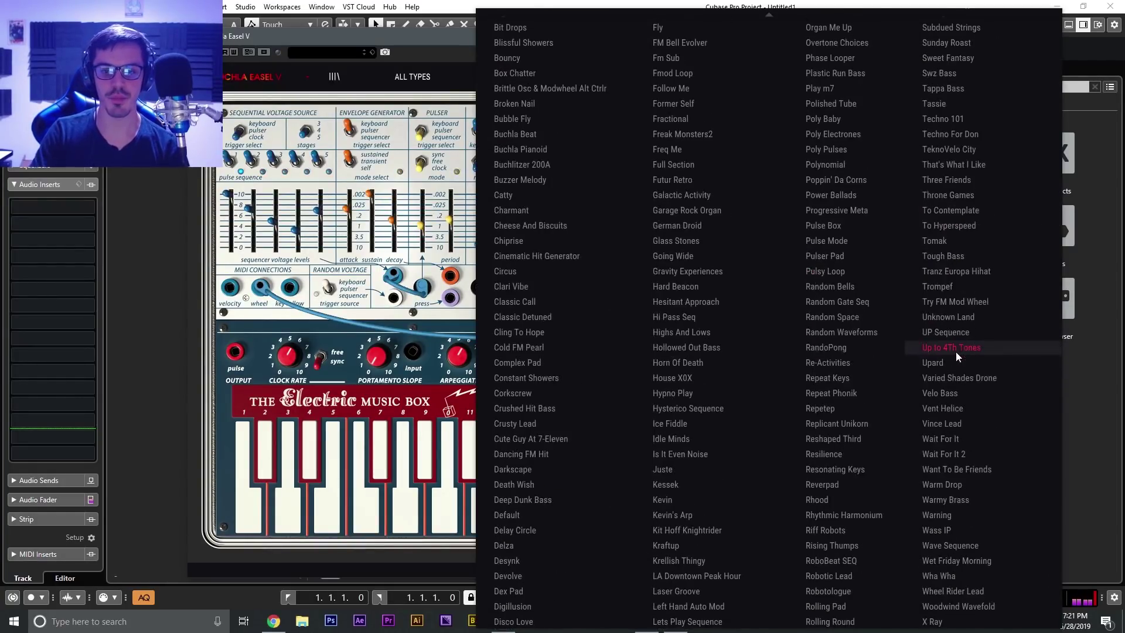
left_click(570, 346)
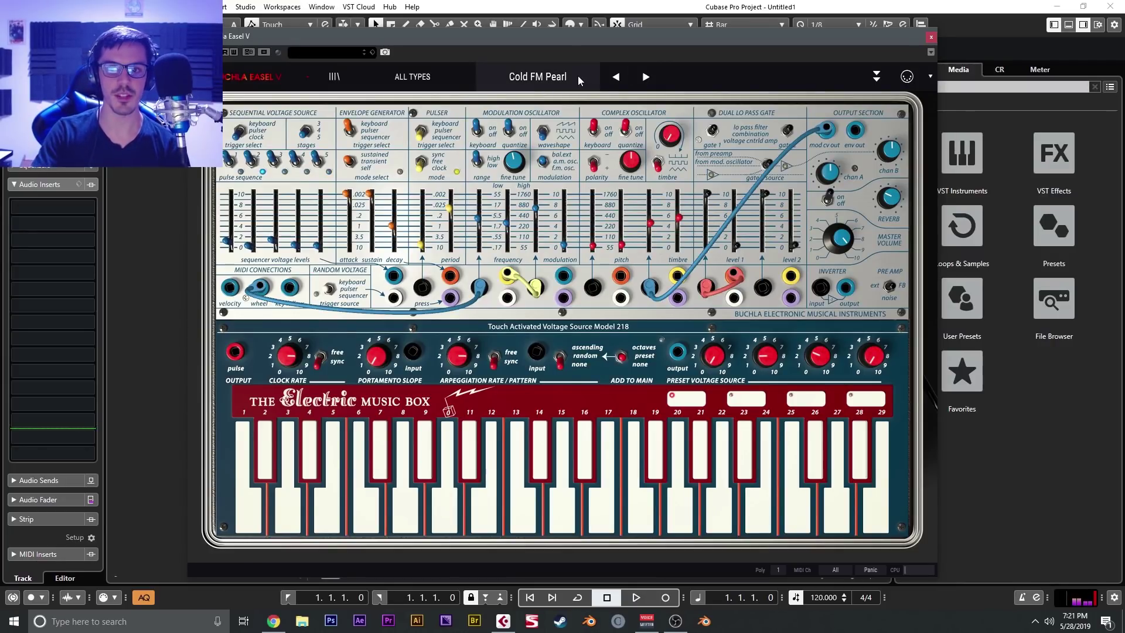
Patch extra cables in Cold FM Pearl into the complex oscillator pitch, level 2, inverter and pulser period inputs
left_click_drag(563, 275, 820, 287)
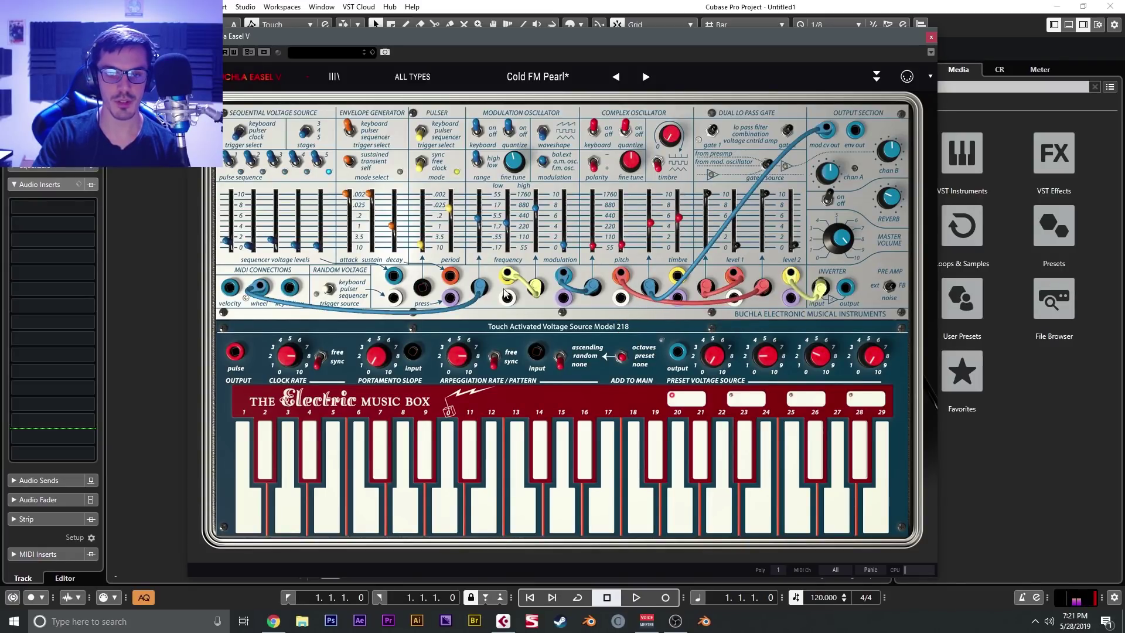
left_click_drag(451, 279, 419, 287)
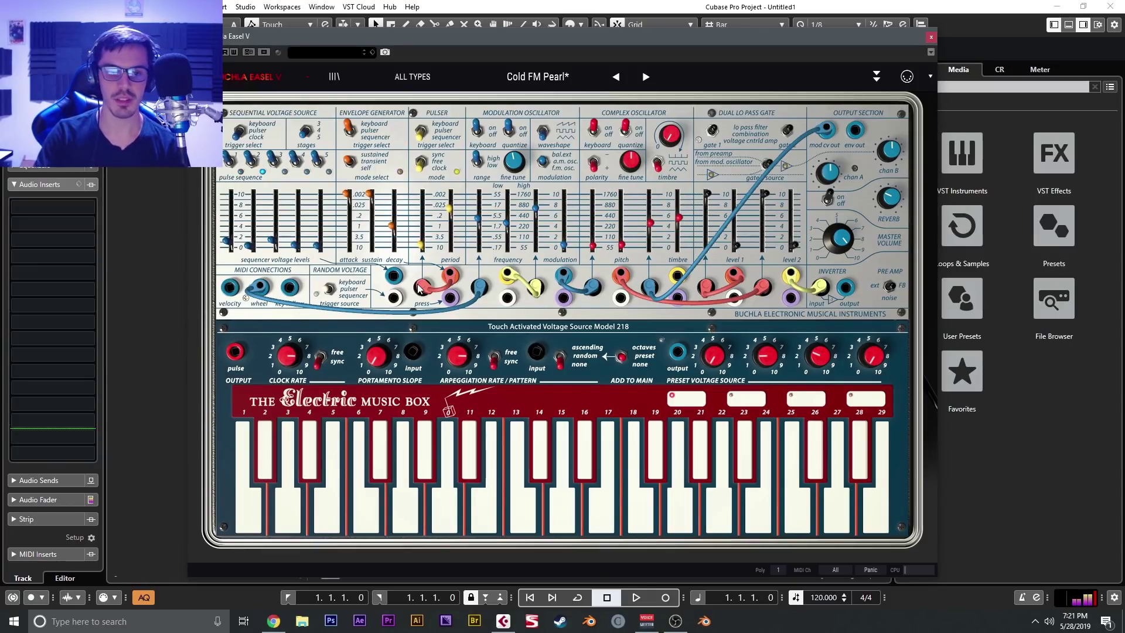
left_click_drag(508, 297, 803, 297)
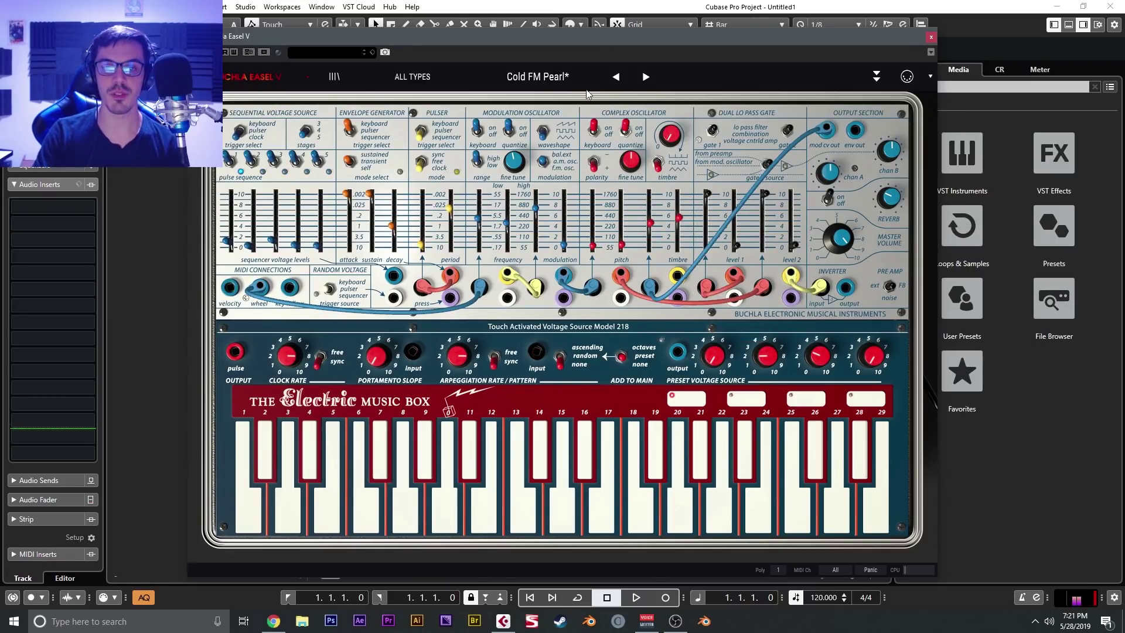
Load the Organ Me Up preset and open the advanced modulation section
left_click(572, 78)
left_click(878, 220)
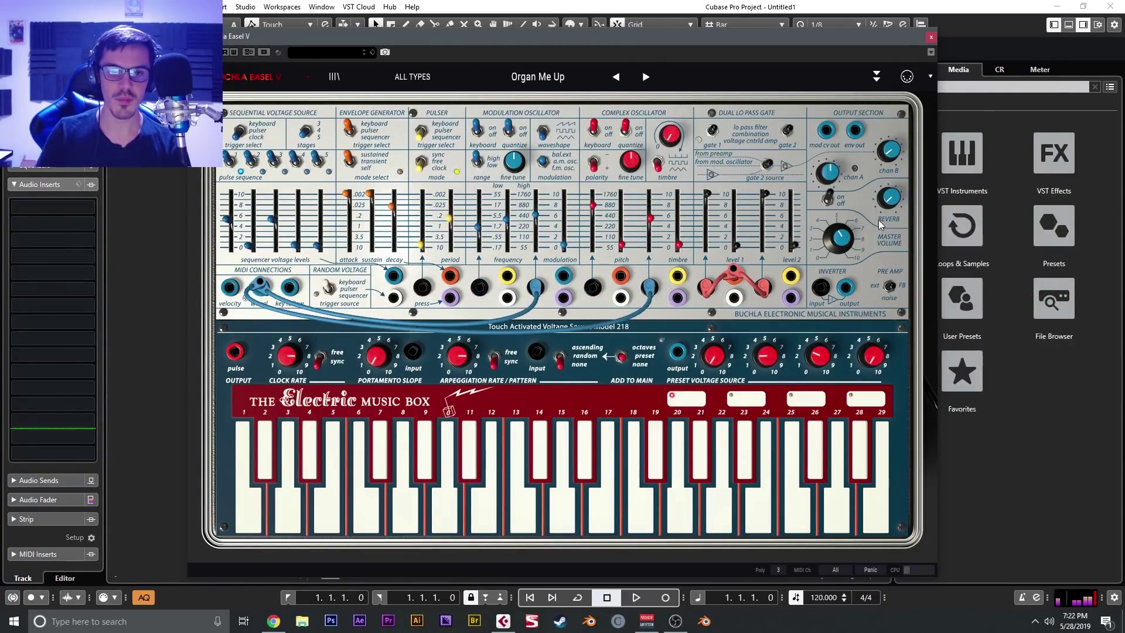
left_click(879, 75)
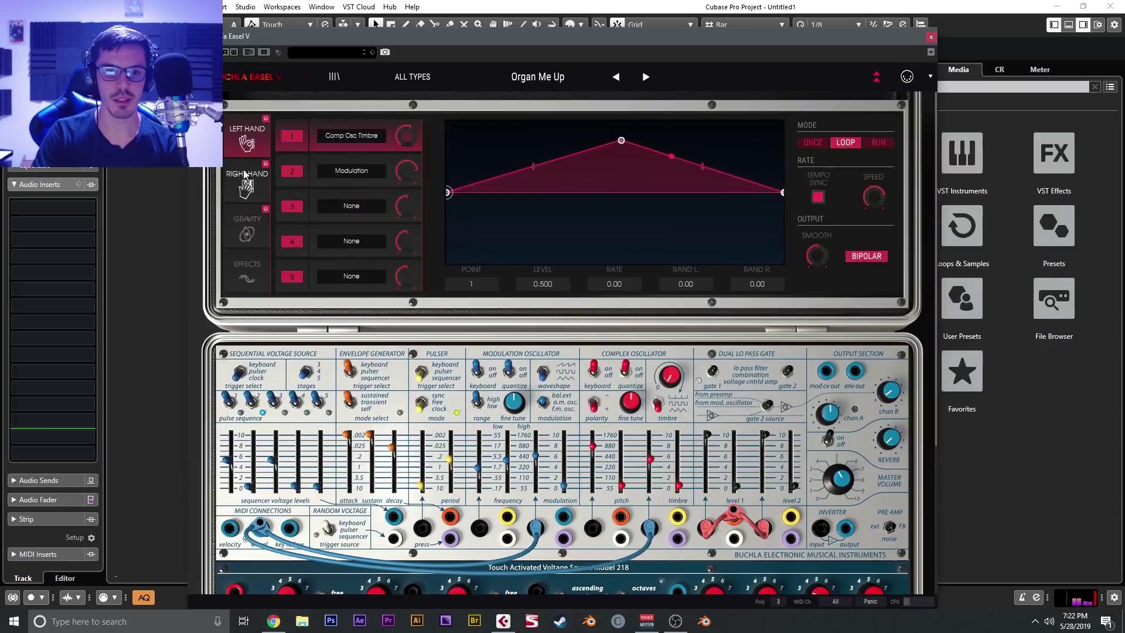
Look through the Right Hand, Gravity, Effects and Left Hand pages of the Buchla Easel V's advanced section
left_click(246, 183)
left_click(245, 226)
left_click(245, 269)
left_click(244, 233)
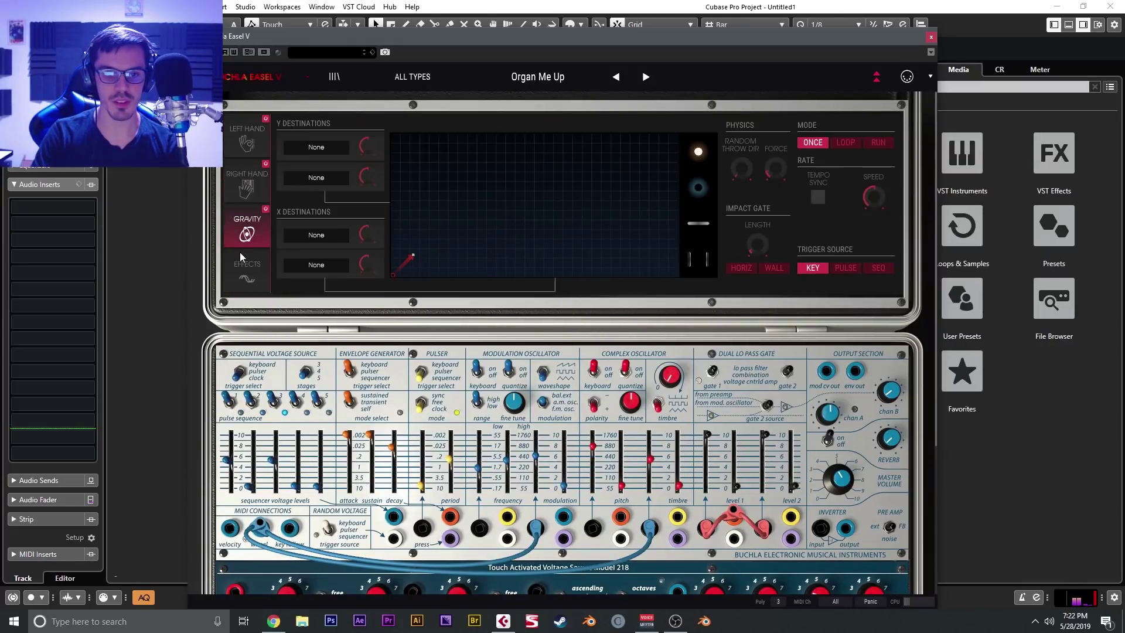
left_click(247, 187)
left_click(246, 141)
left_click(251, 186)
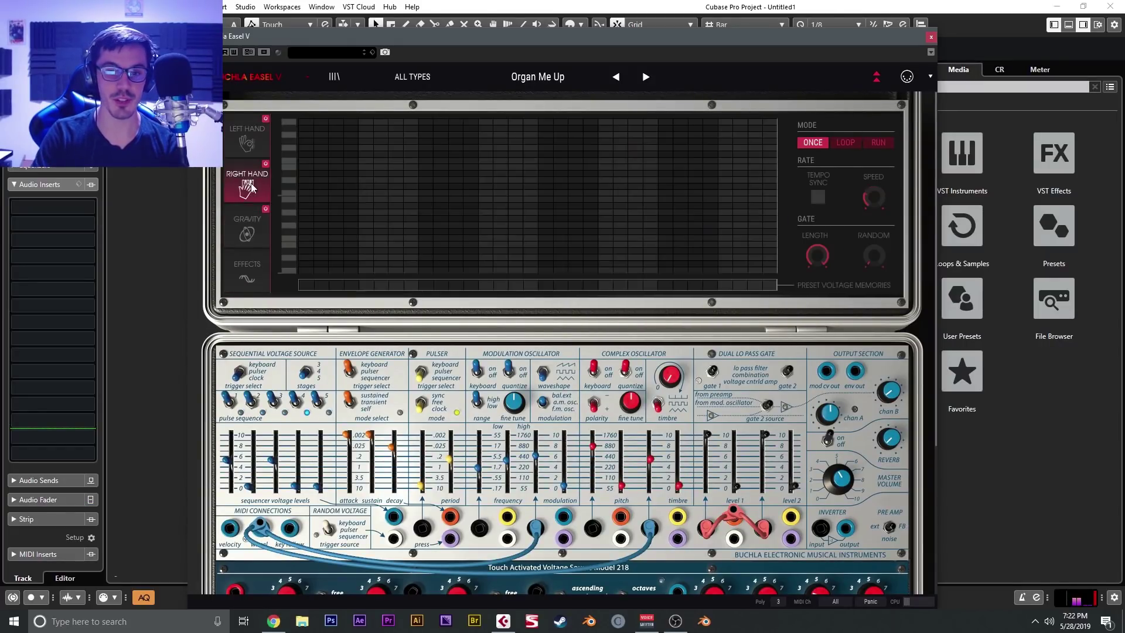
View the Gravity page's destination choices for the first Y destination, and close the advanced section
left_click(246, 230)
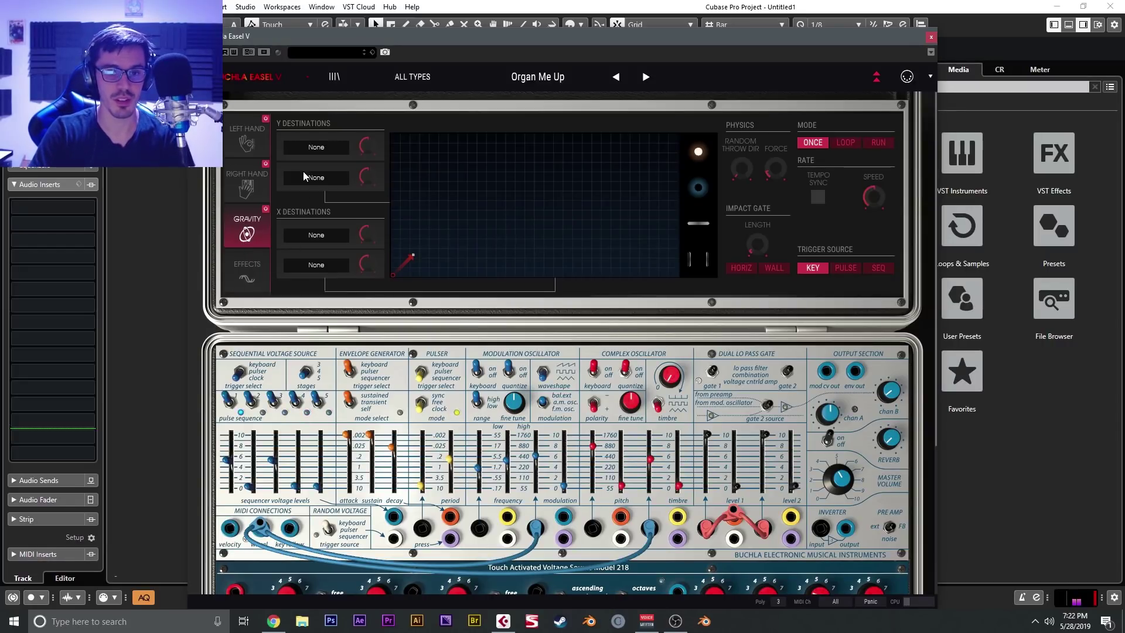
left_click(322, 148)
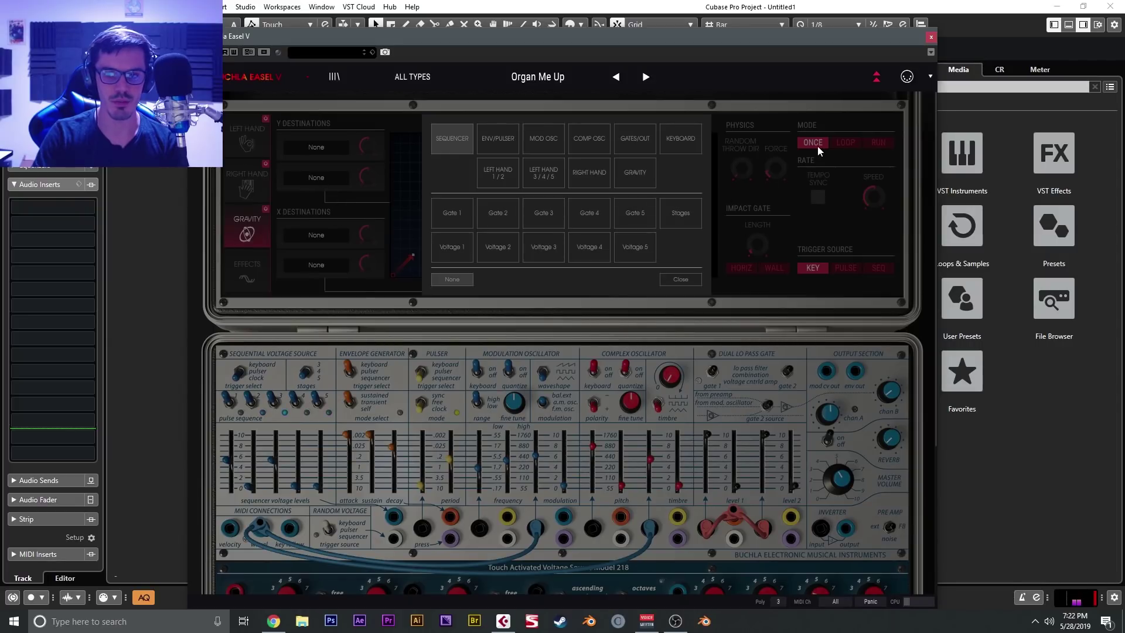
left_click(875, 75)
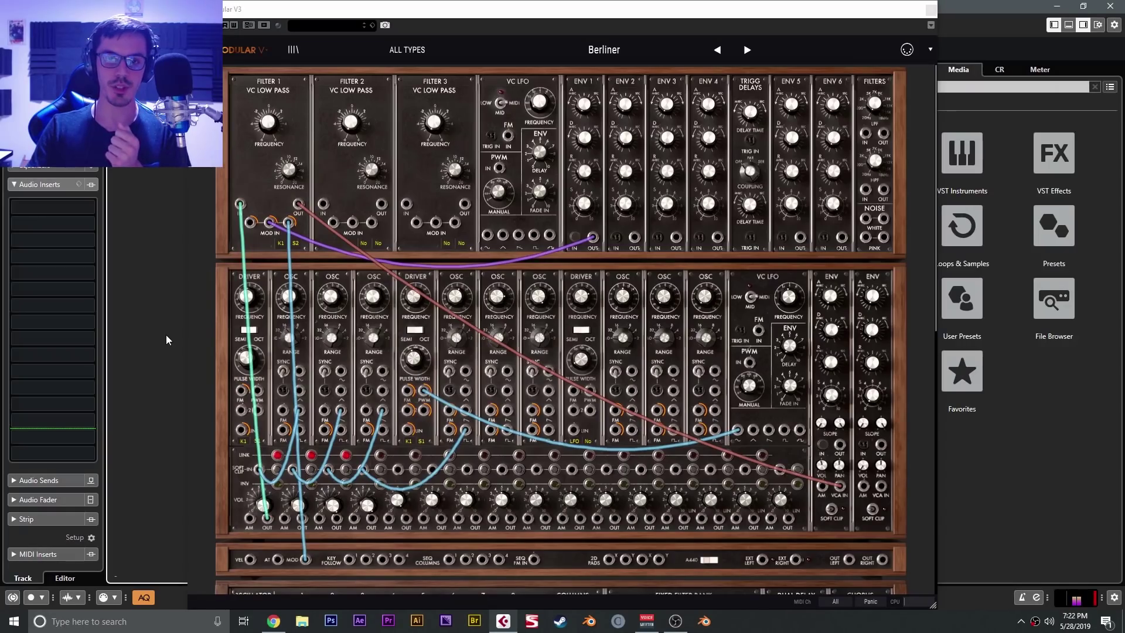
Load the Metalhit preset in Modular V3, followed by Stereo Noise
scroll(508, 134, "down", 9)
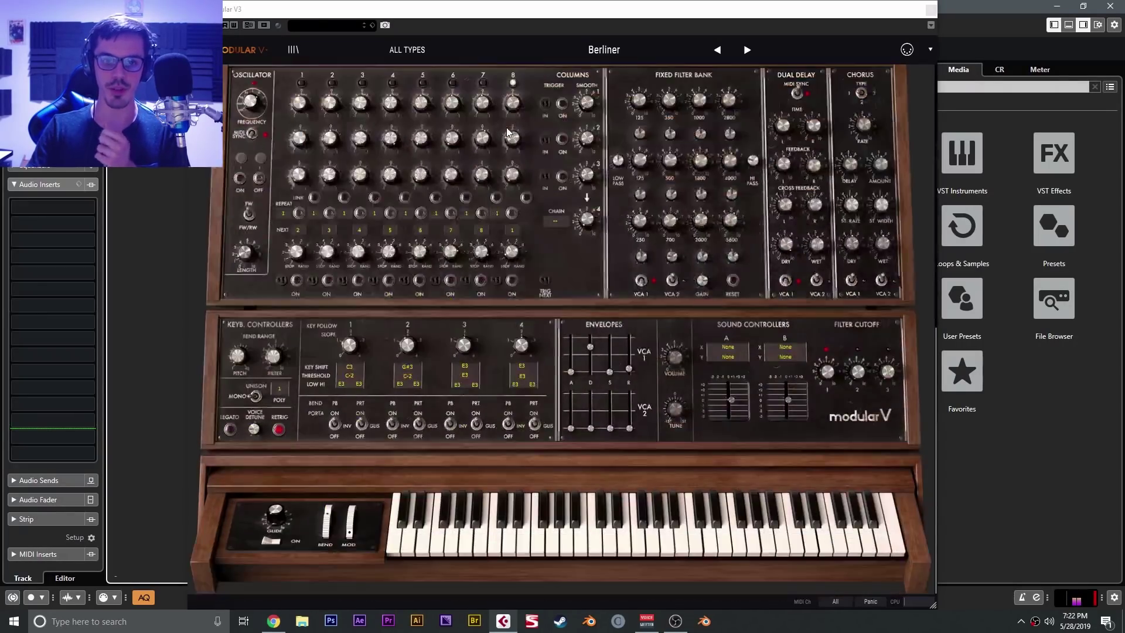
scroll(509, 136, "up", 9)
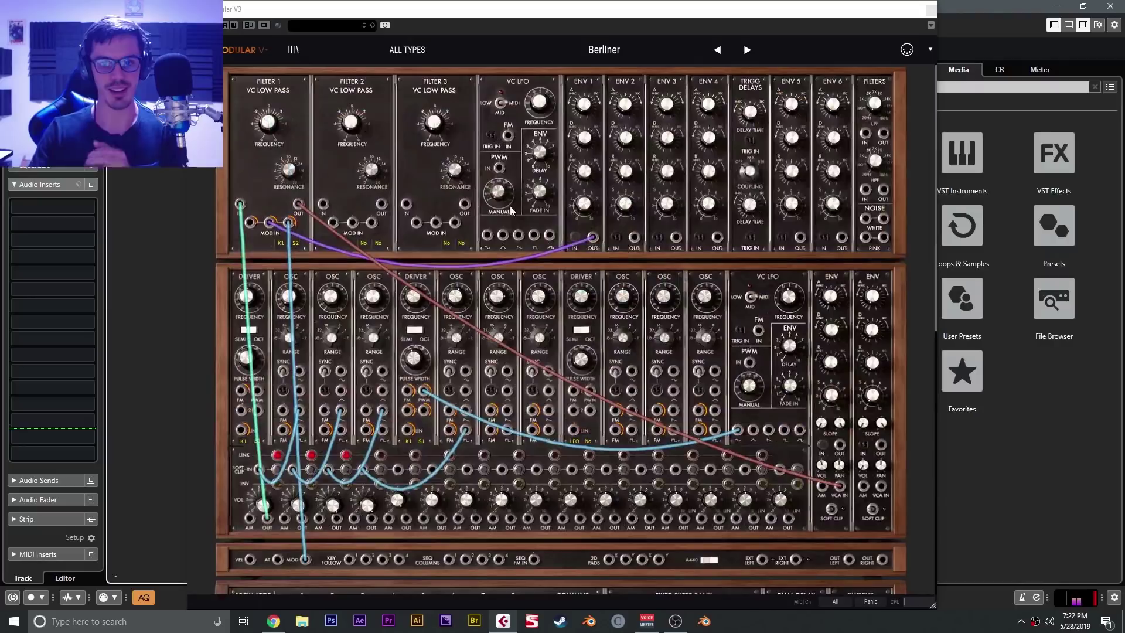
left_click(645, 41)
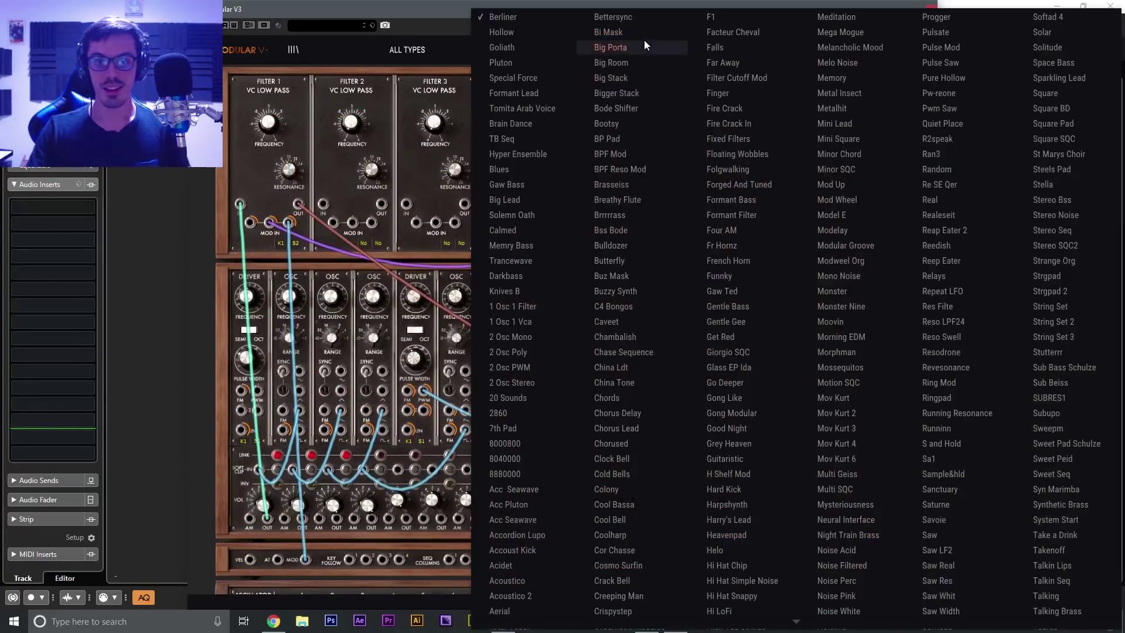
left_click(812, 114)
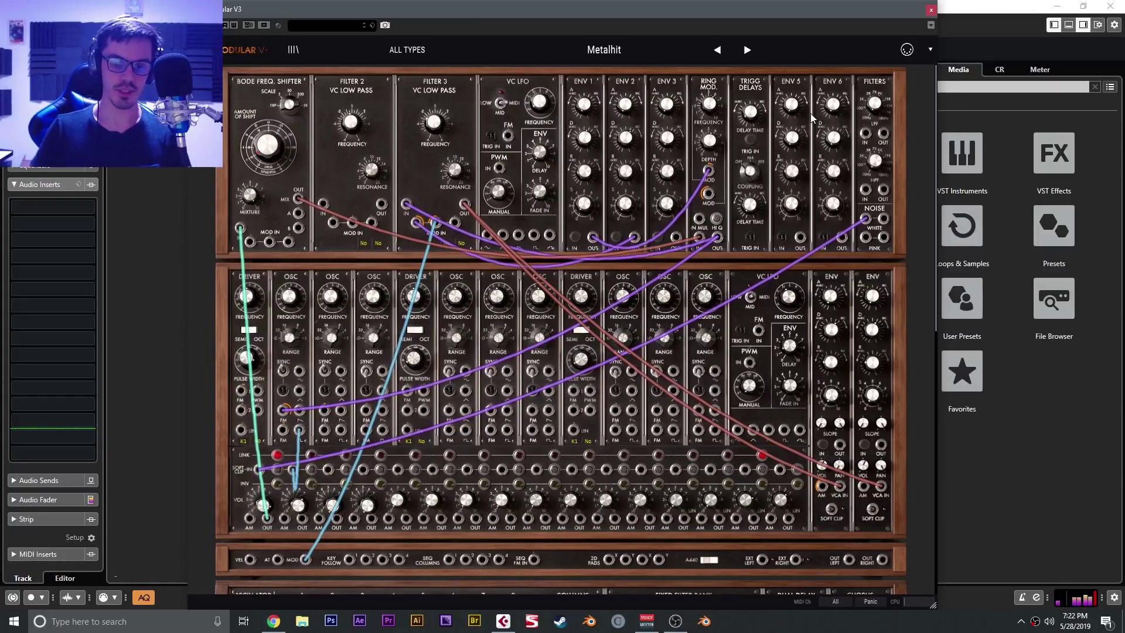
left_click(621, 50)
left_click(1019, 218)
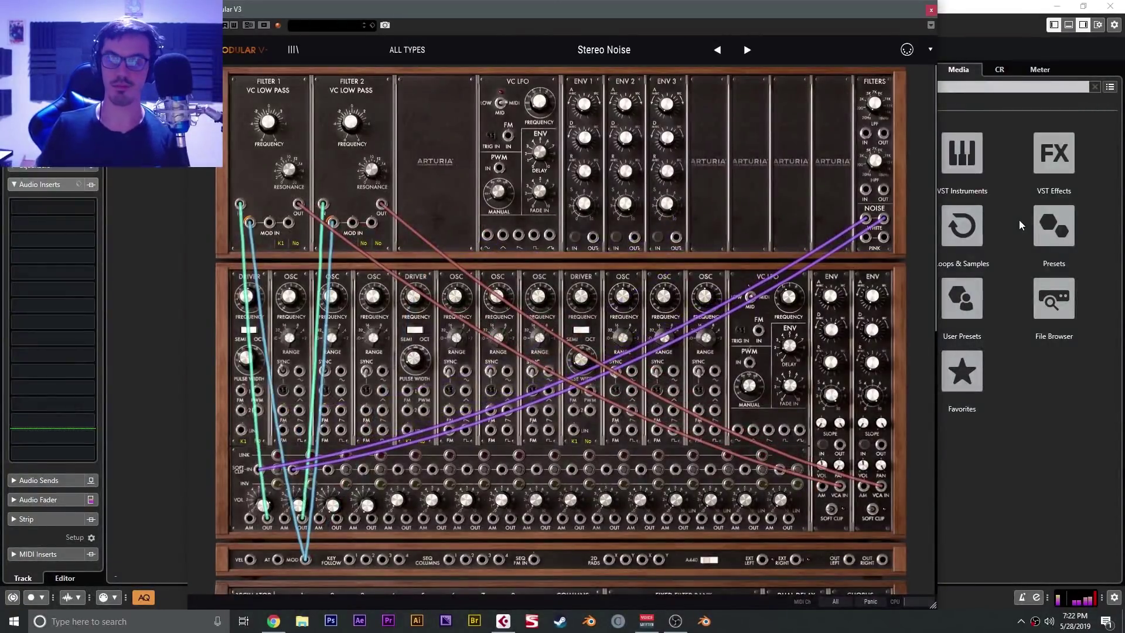
Load the Seq 8st C12 preset, followed by Aliena
left_click(601, 41)
left_click(917, 310)
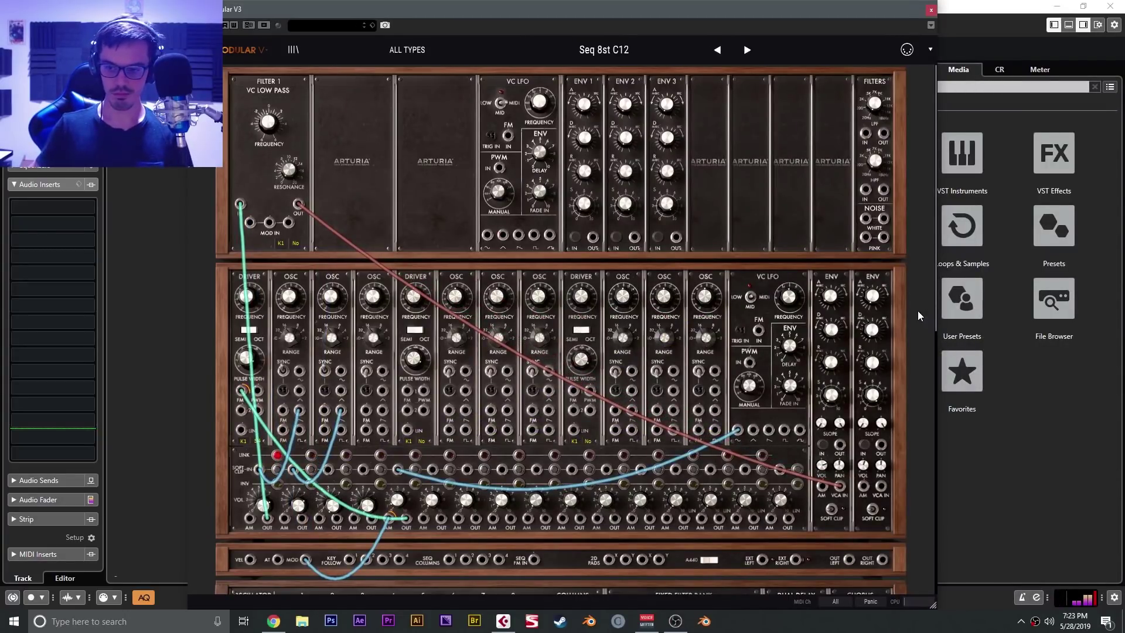
left_click(603, 50)
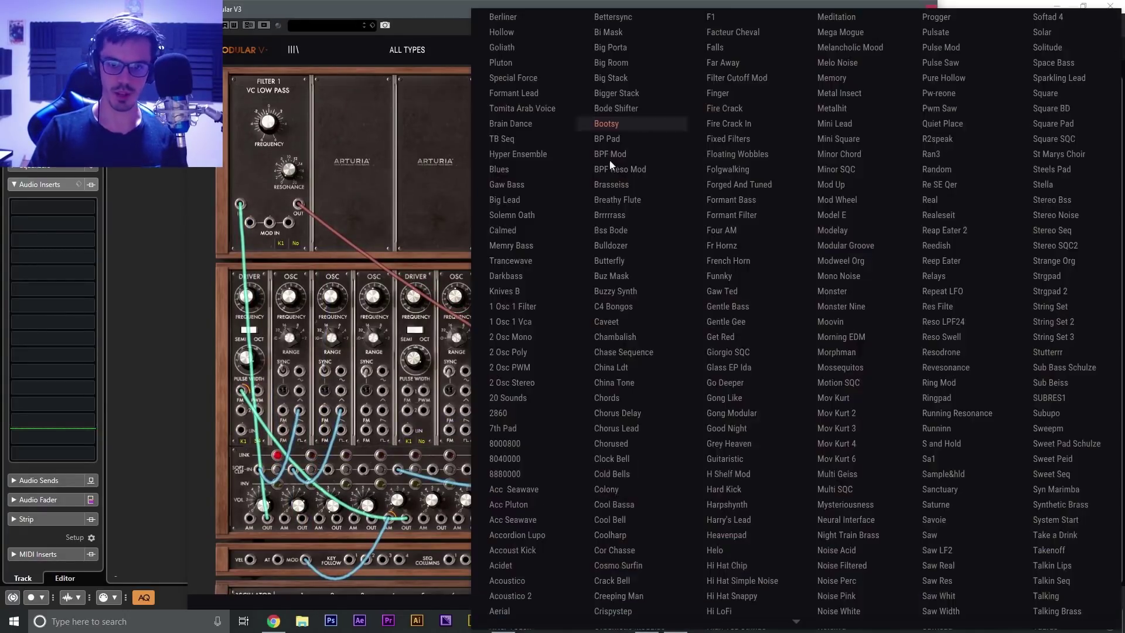
left_click(501, 405)
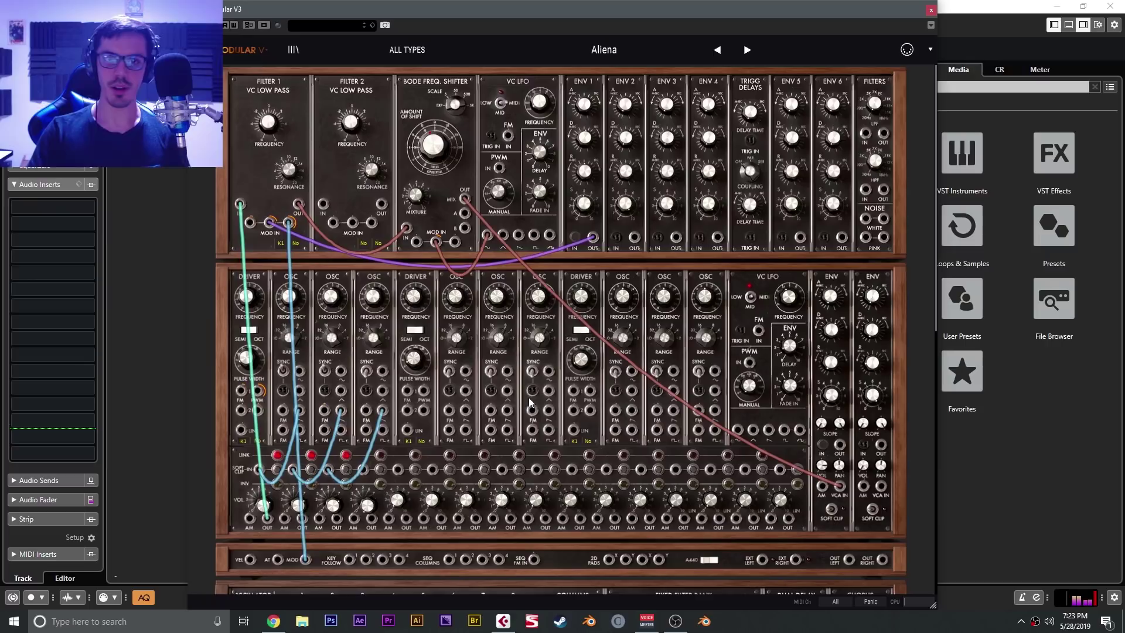
Load the Drums Seq preset, followed by Saw Width
left_click(615, 58)
scroll(680, 286, "up", 6)
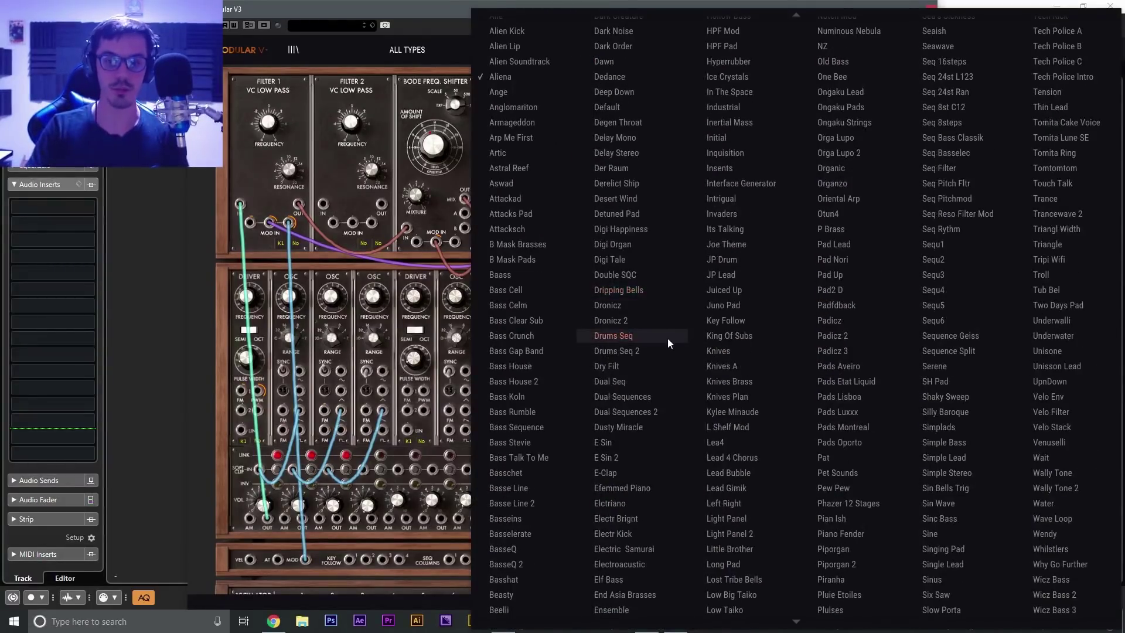
left_click(667, 343)
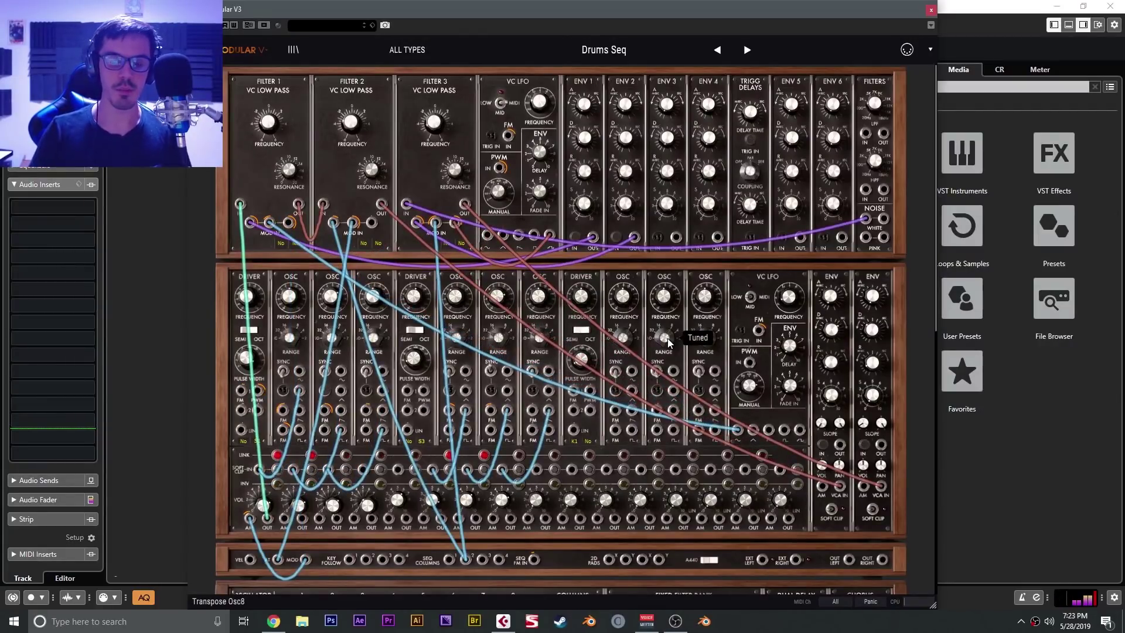
left_click(615, 50)
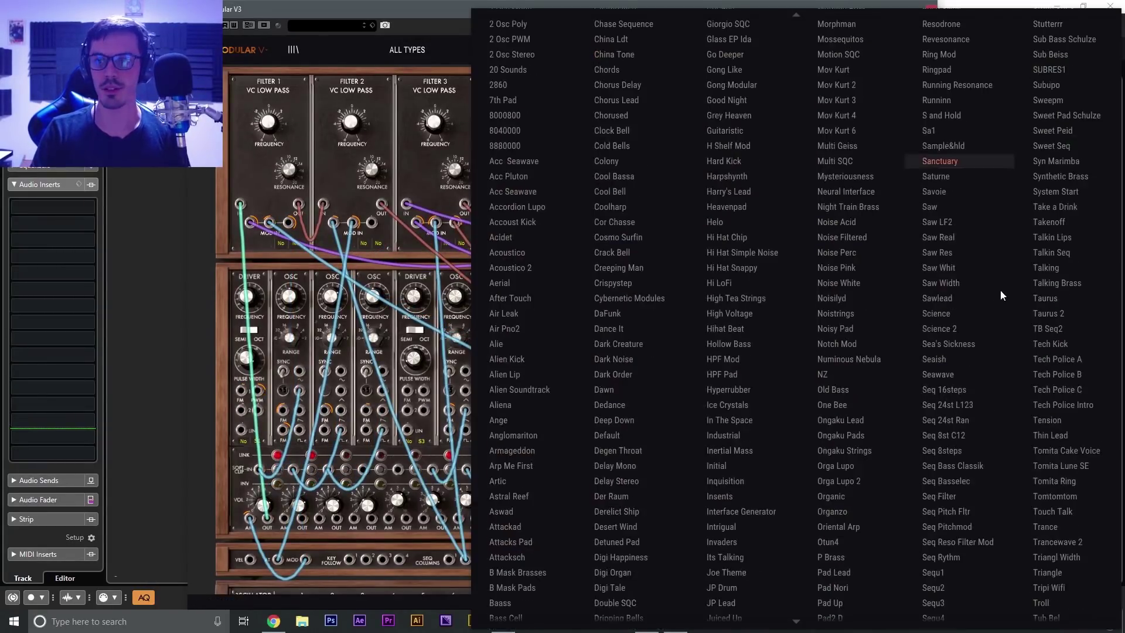
left_click(1000, 290)
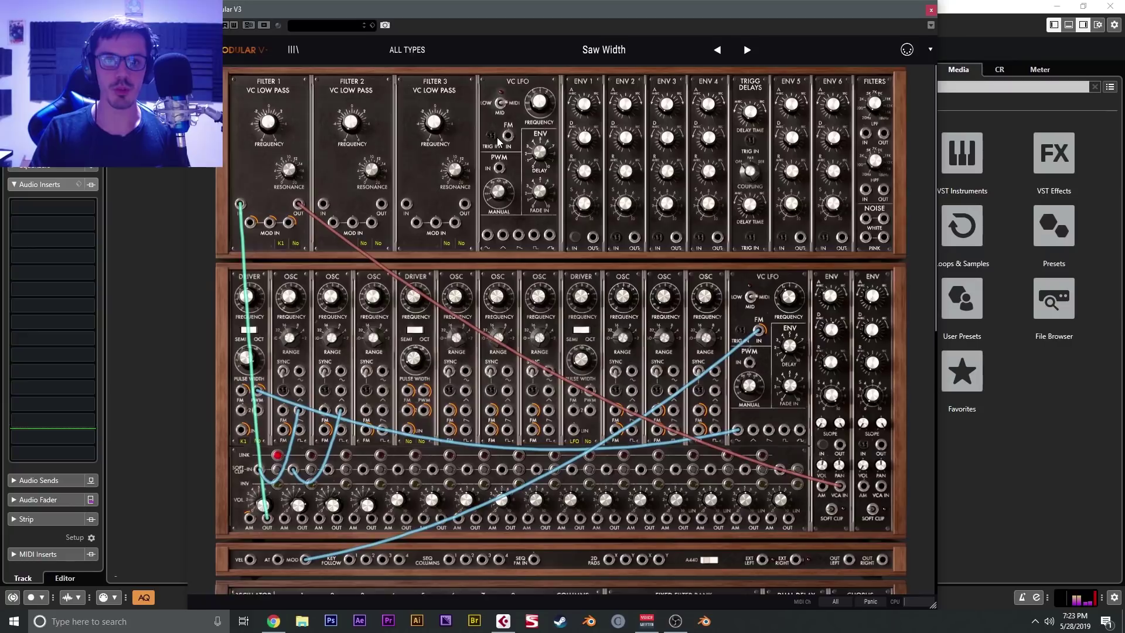
Load the Unisone preset, followed by Space Bass and Big Room
left_click(599, 58)
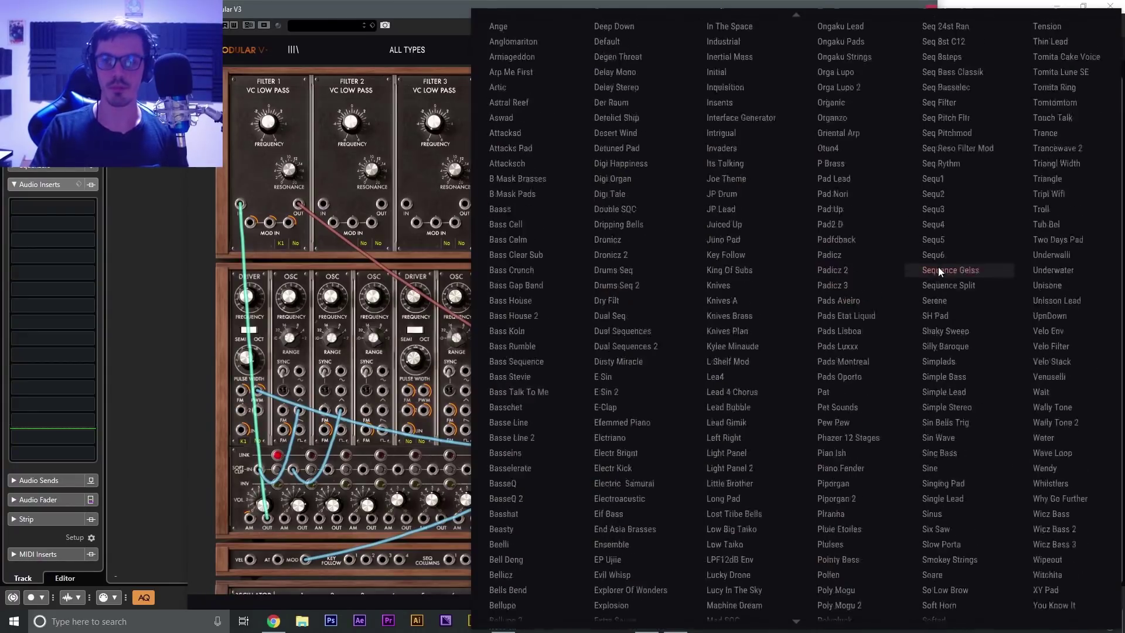
left_click(1044, 258)
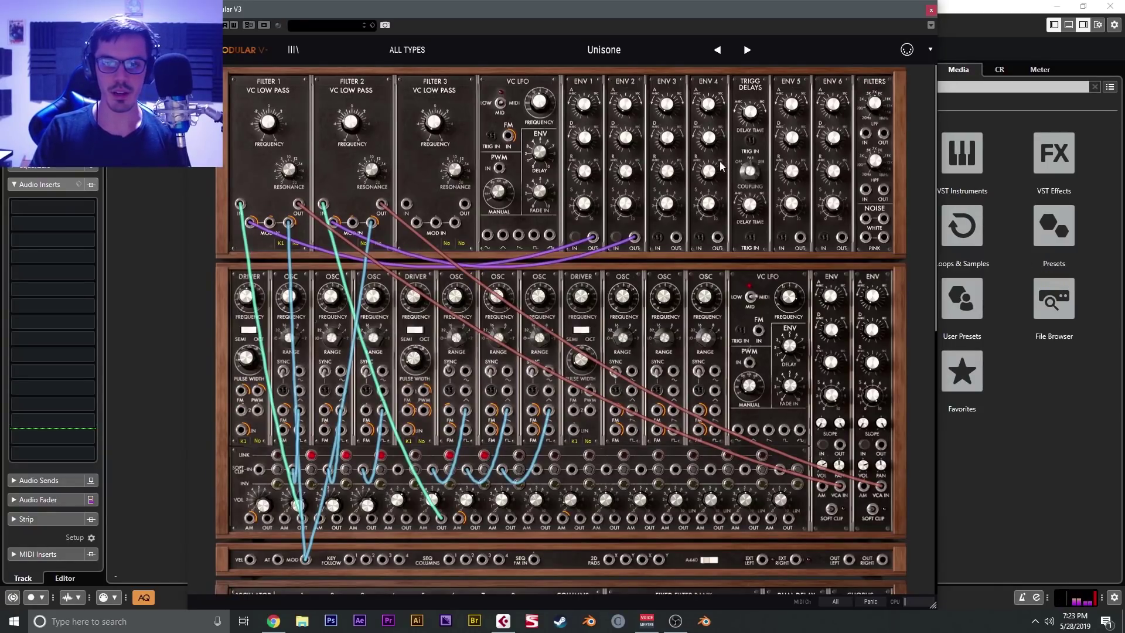
left_click(631, 57)
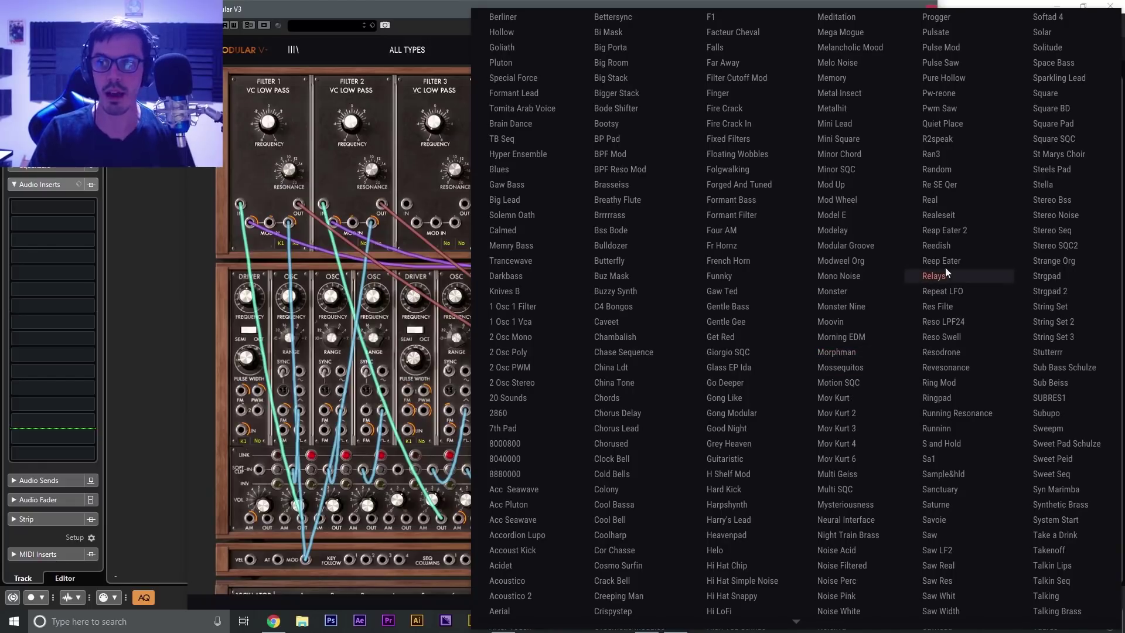
left_click(1054, 65)
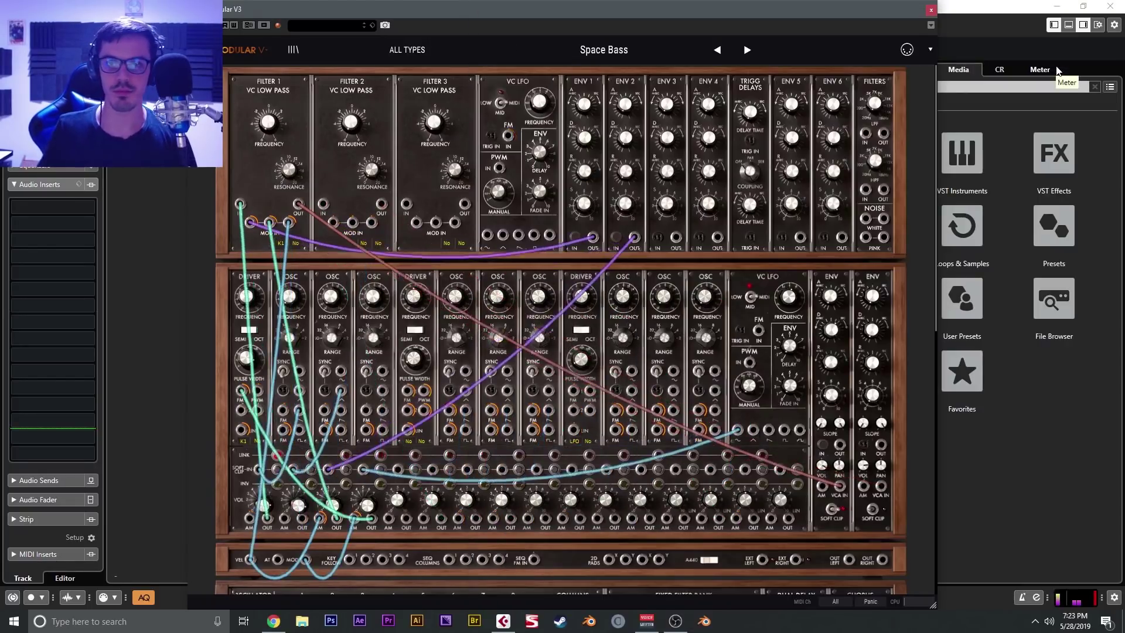
left_click(593, 52)
left_click(612, 63)
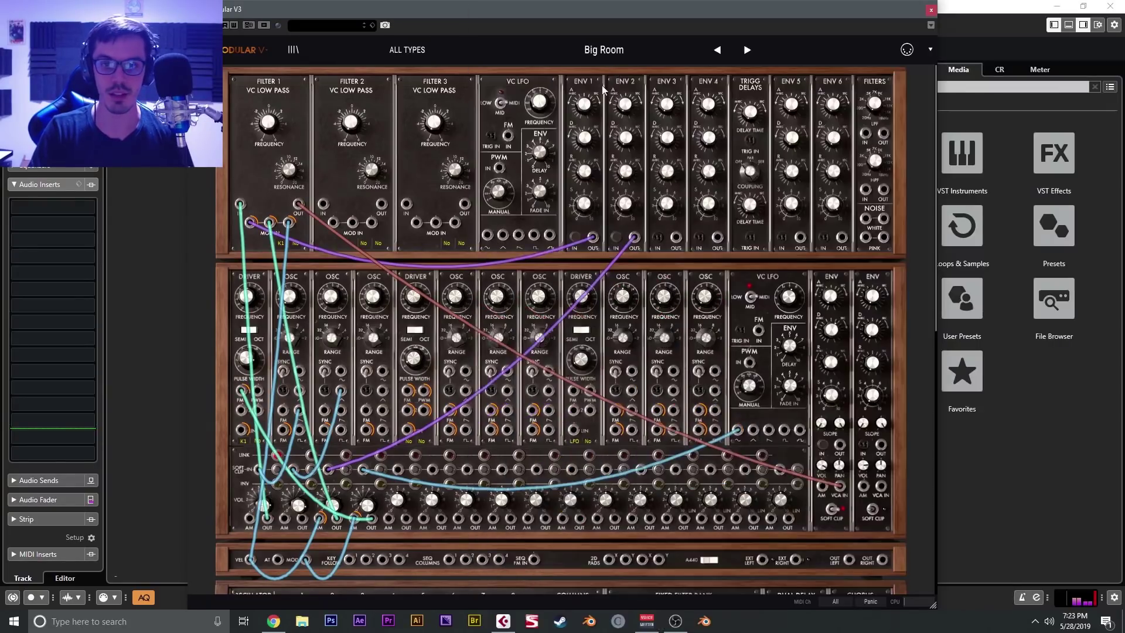
Vary the FM2 amount of oscillators 4-5-6 in the Big Room preset, ending at 0.0941
mouse_move(504, 177)
mouse_move(414, 413)
left_mouse_down()
mouse_move(412, 434)
mouse_move(412, 399)
left_mouse_up()
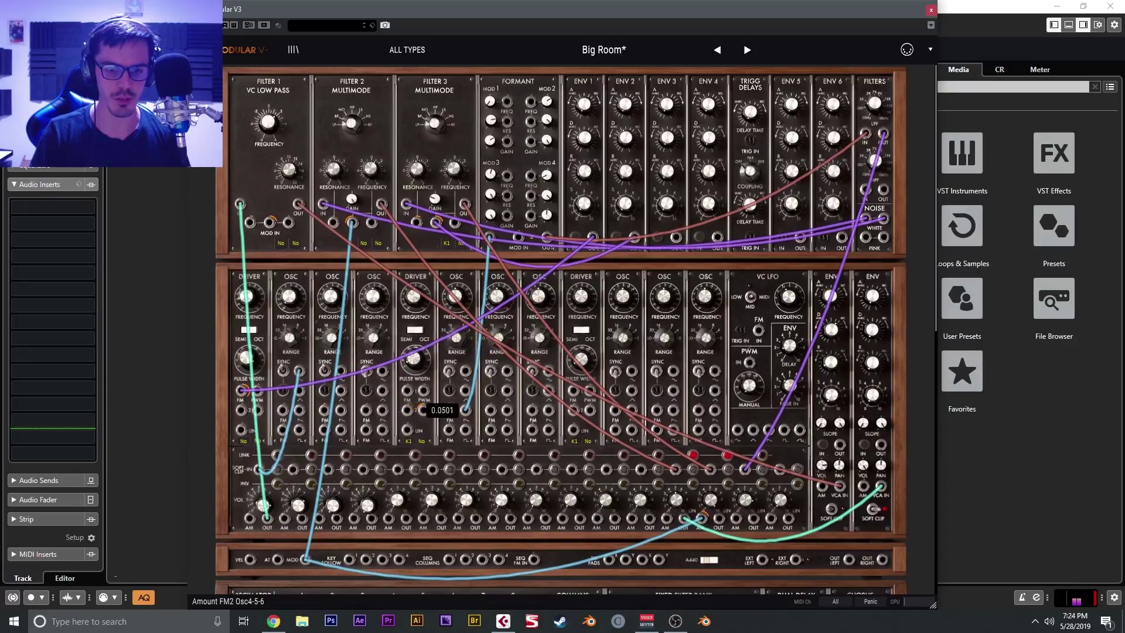
left_click_drag(412, 410, 413, 421)
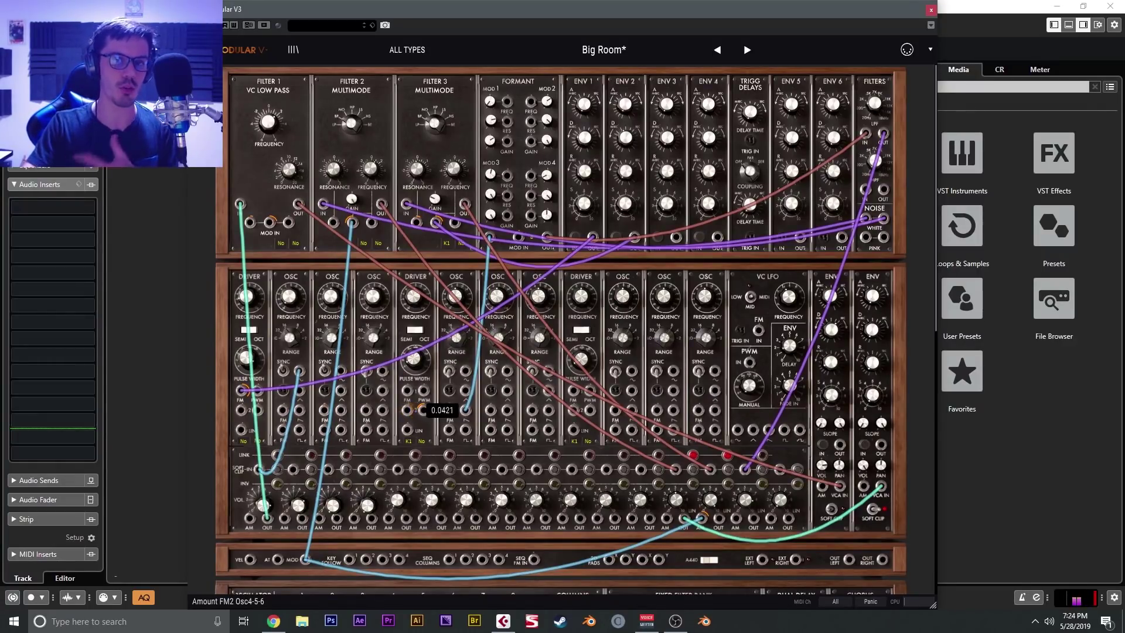
left_click_drag(413, 410, 412, 410)
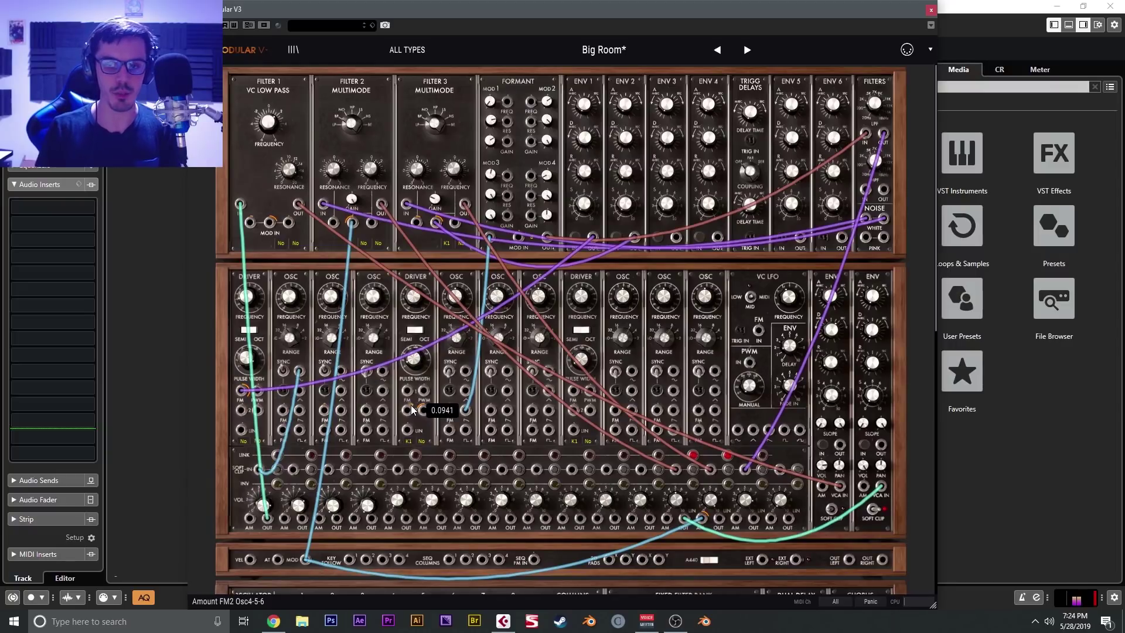
Look over the sequencer and effects sections, and view the alternatives for module 4, keeping Formant selected
scroll(412, 410, "down", 6)
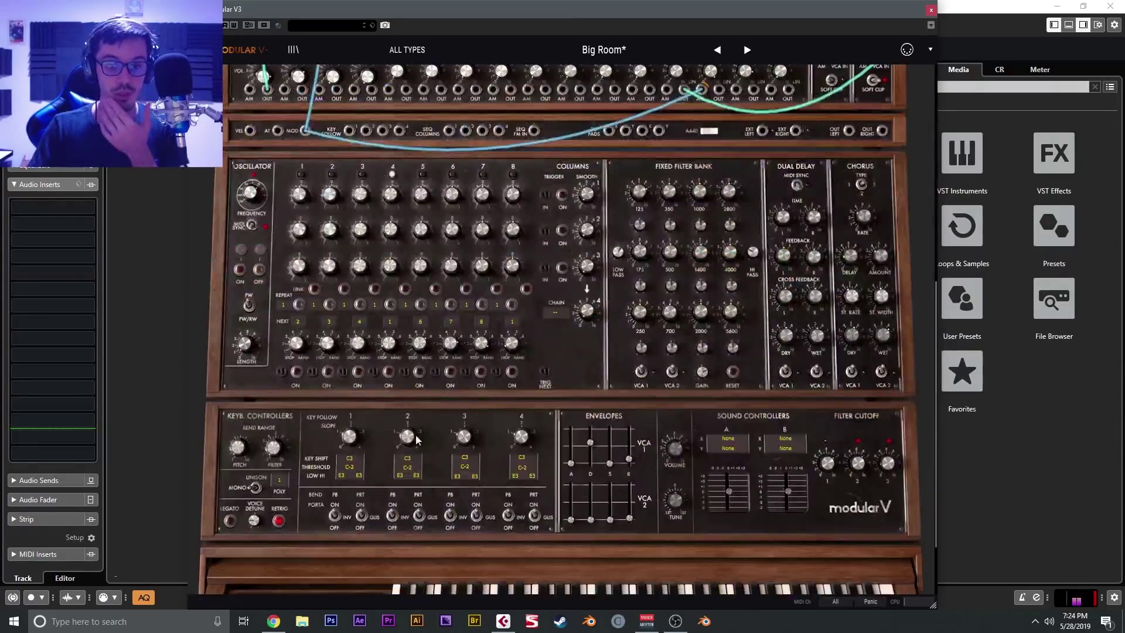
scroll(416, 439, "up", 2)
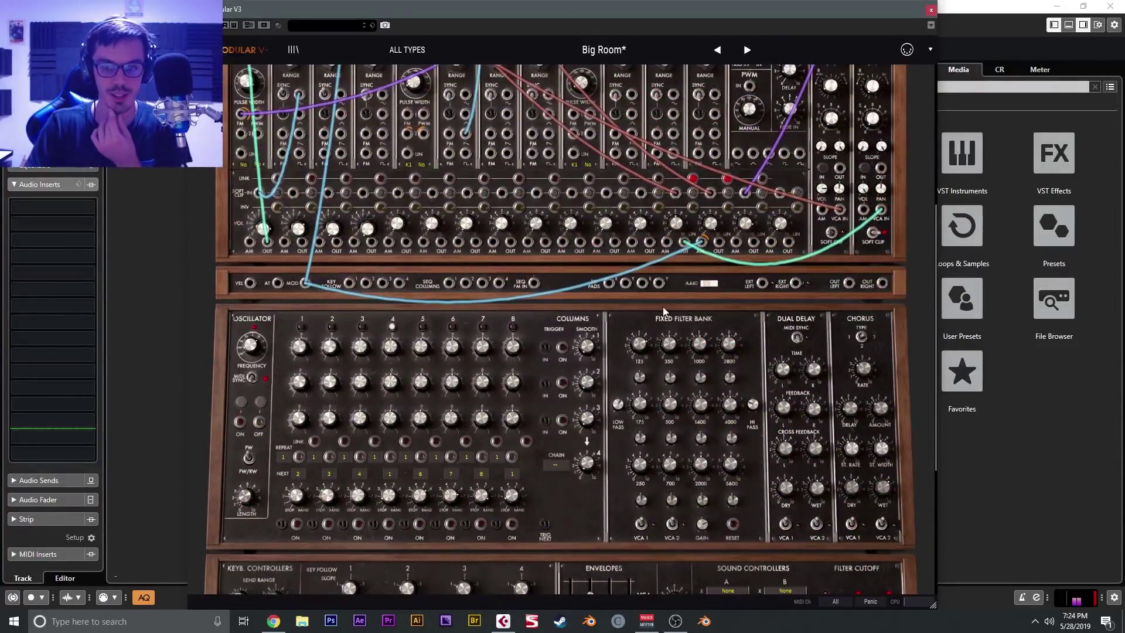
scroll(739, 323, "up", 4)
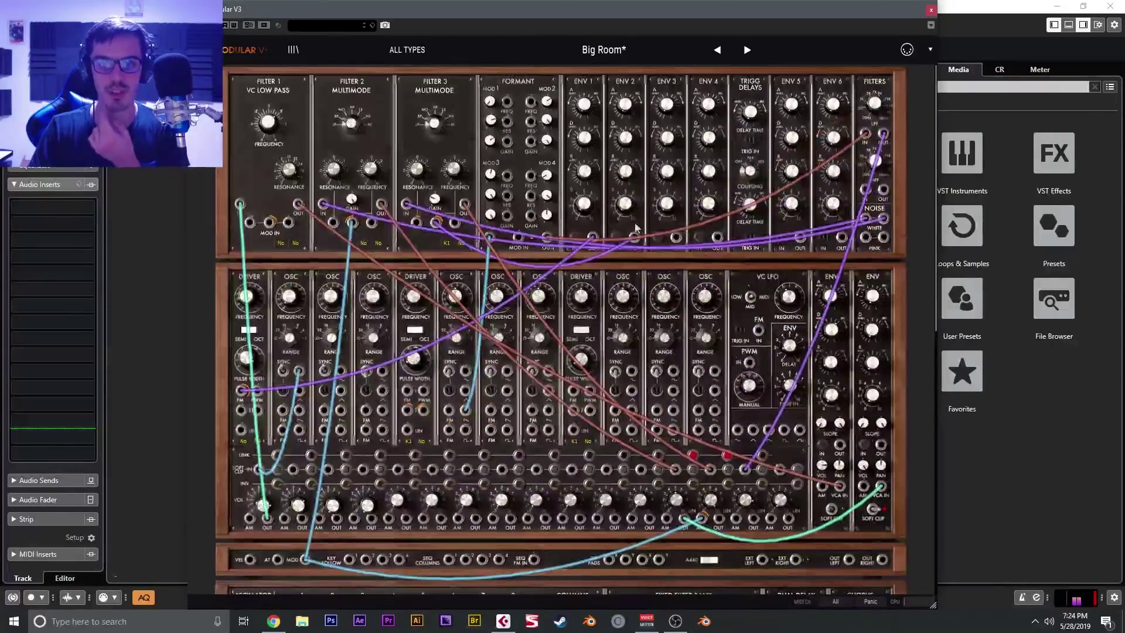
left_click(503, 88)
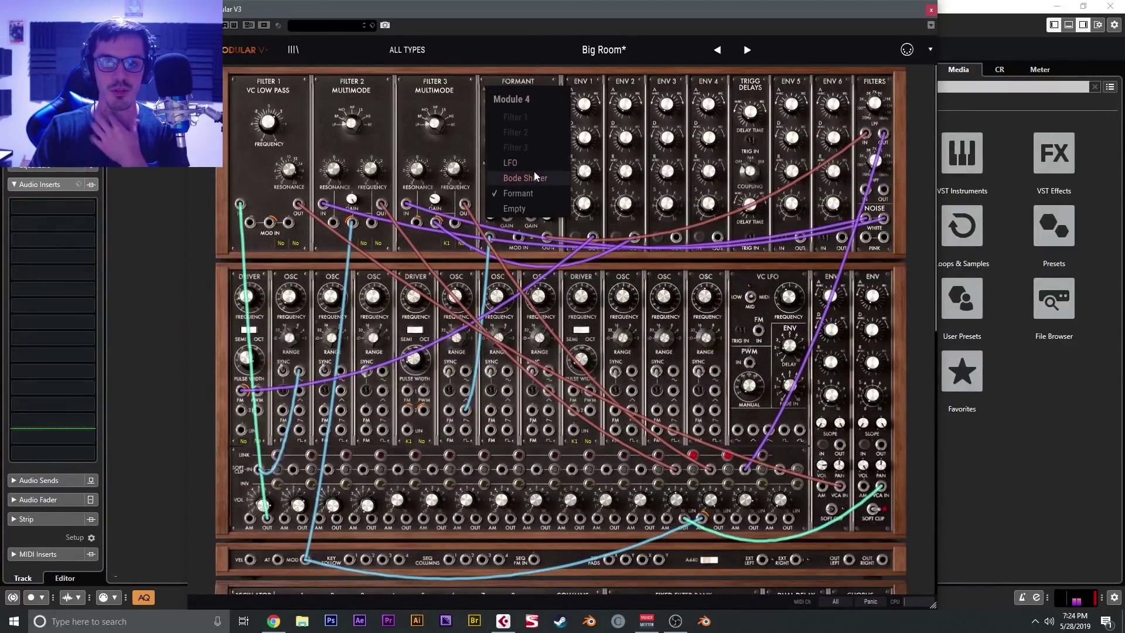
left_click(537, 195)
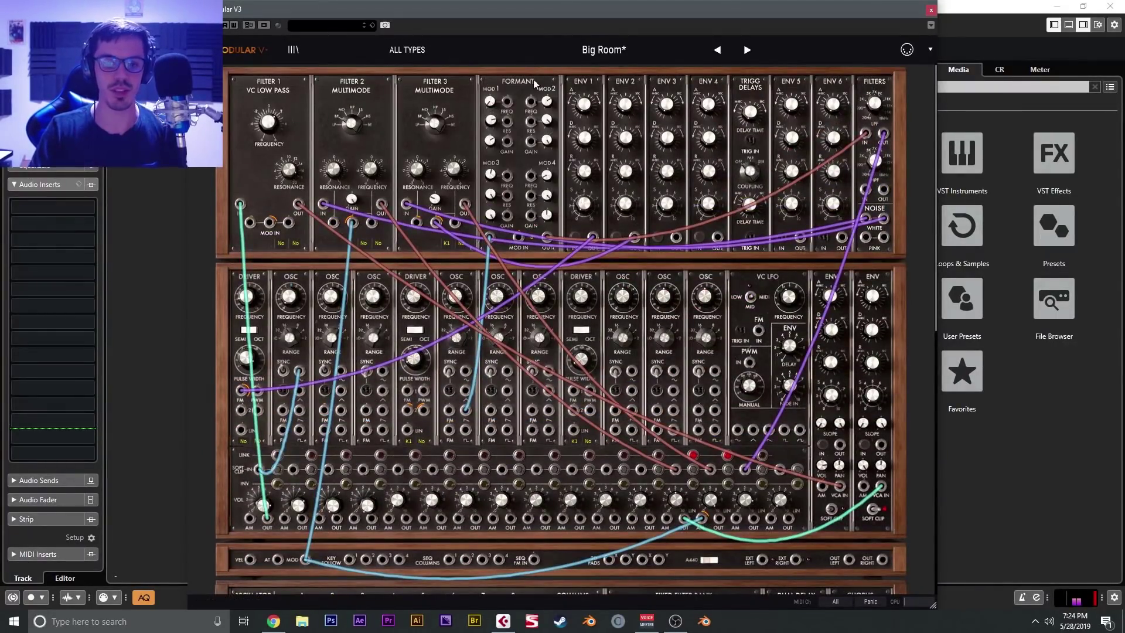
Filter the preset browser to the Pad type and load the Aerial preset
left_click(293, 49)
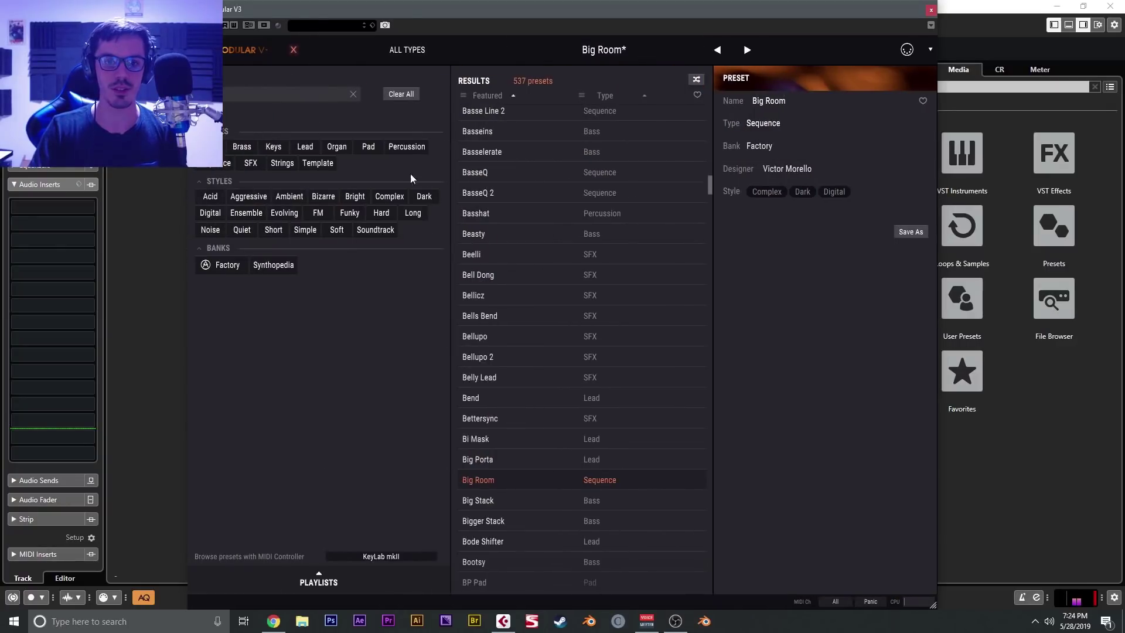
scroll(372, 147, "down", 1)
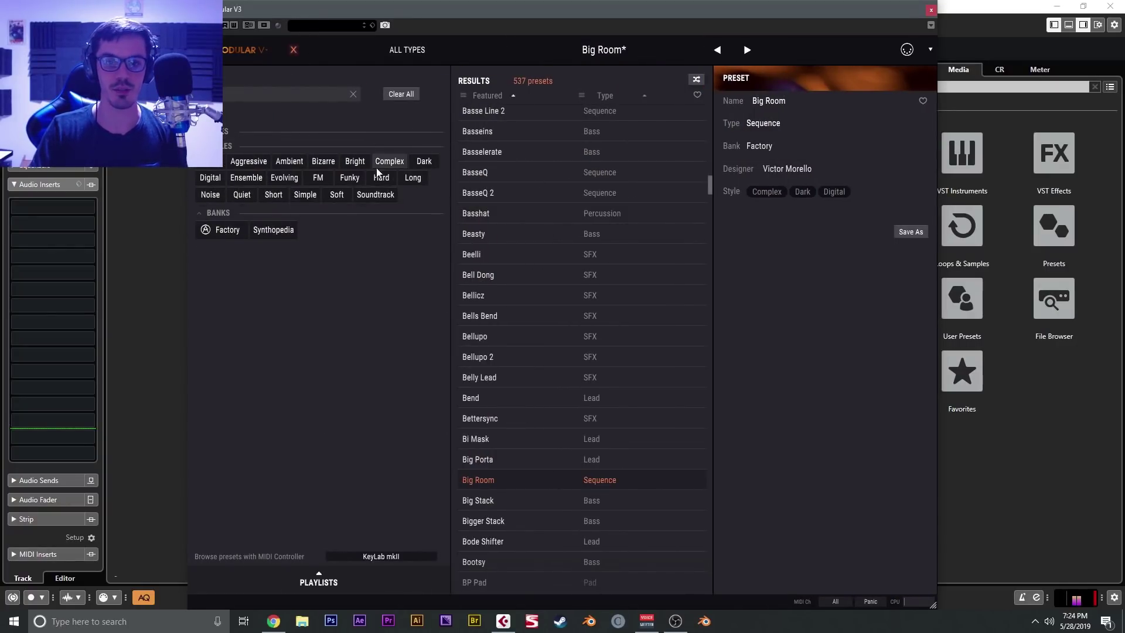
scroll(273, 143, "up", 1)
left_click(368, 147)
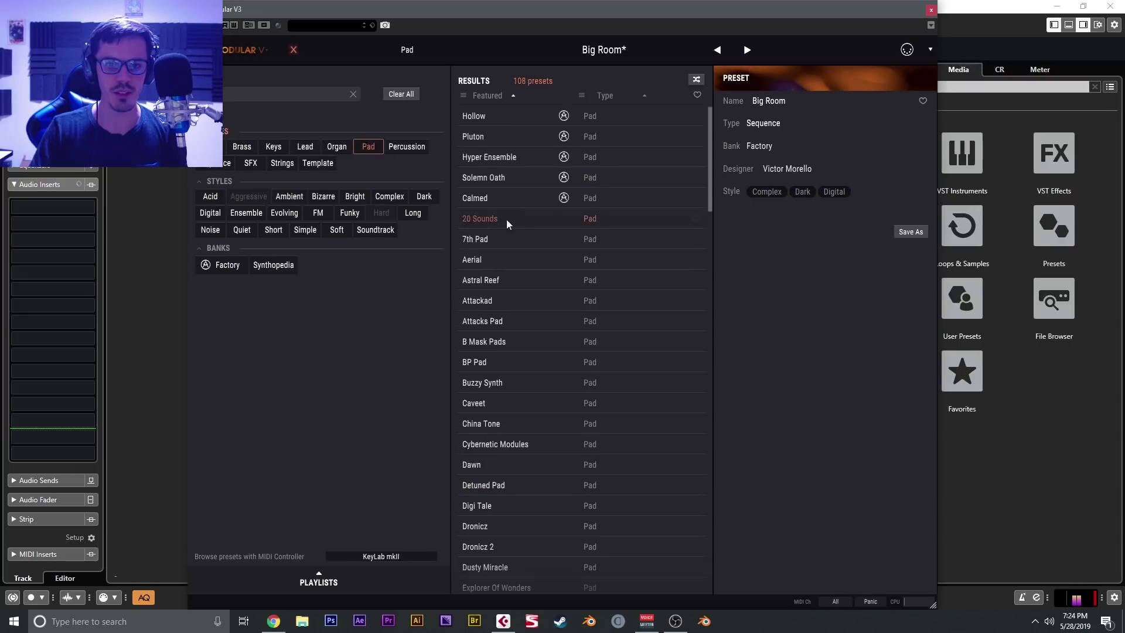
double_click(539, 255)
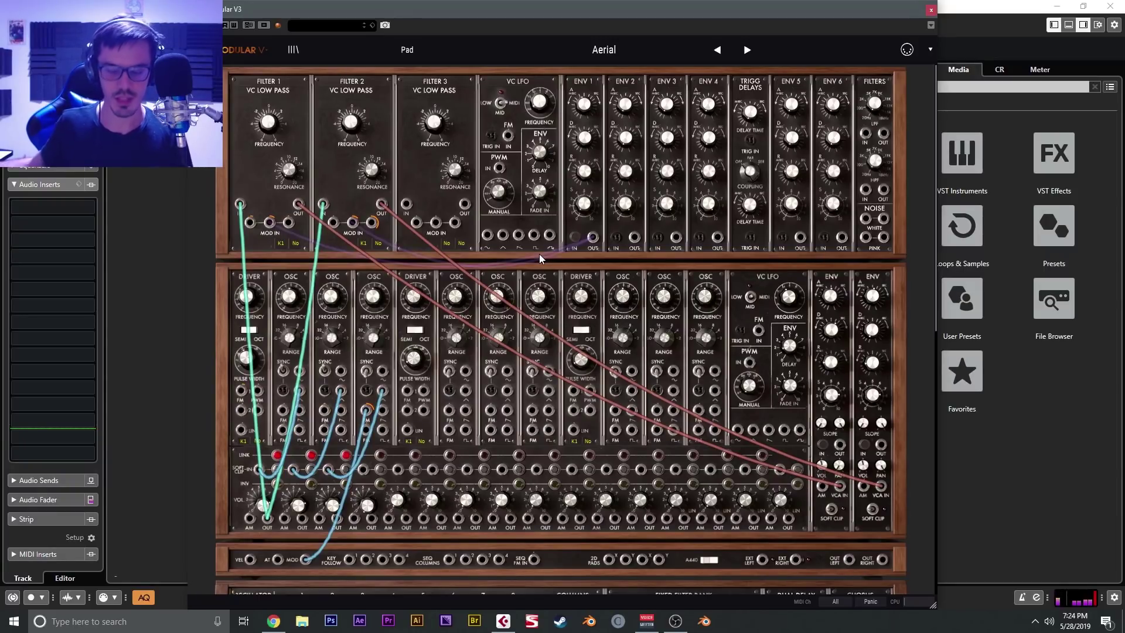
Load the Softad 2 preset from the filtered pad presets
left_click(556, 50)
left_click(748, 198)
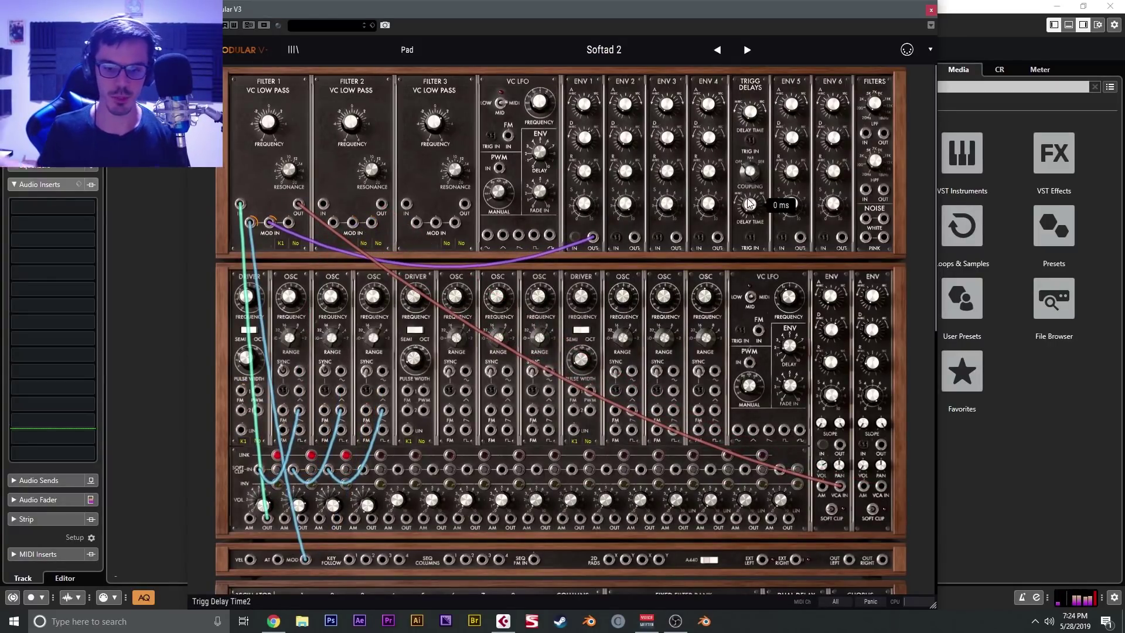
left_click(582, 63)
left_click(548, 36)
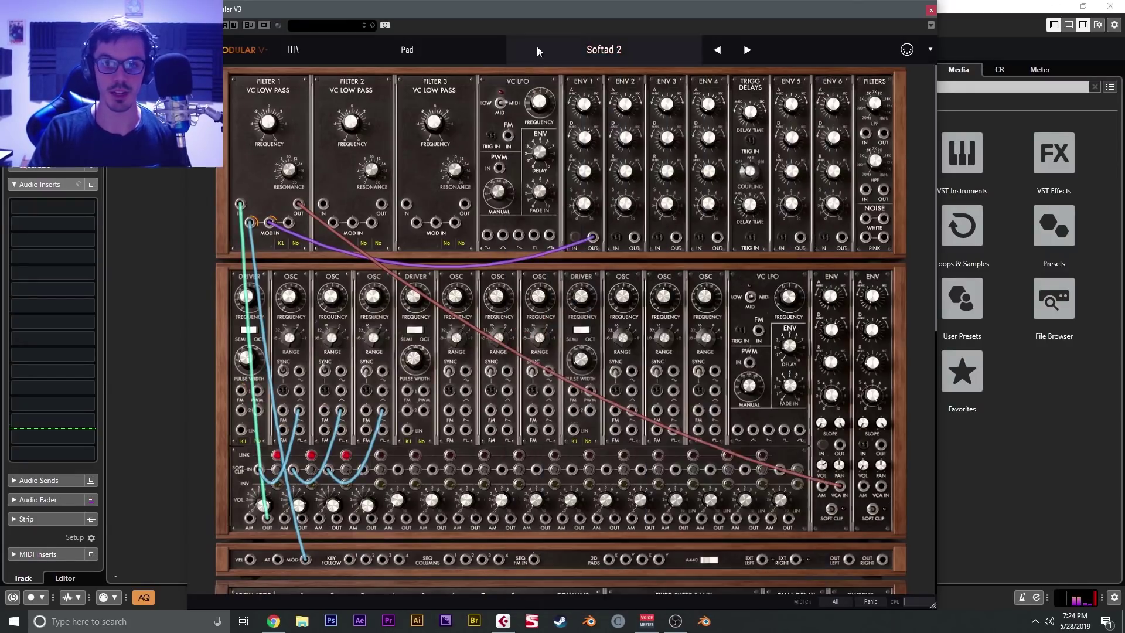
scroll(694, 298, "down", 5)
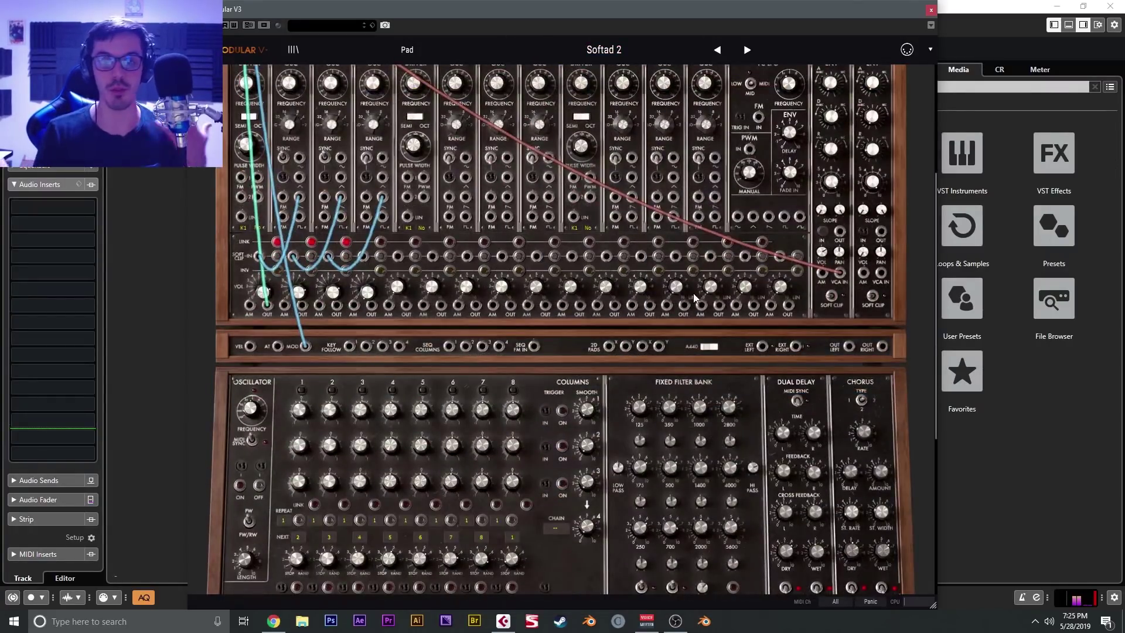
Examine the Softad 2 preset's patch cables across the filter, envelope, oscillator and sequencer modules
scroll(807, 307, "down", 7)
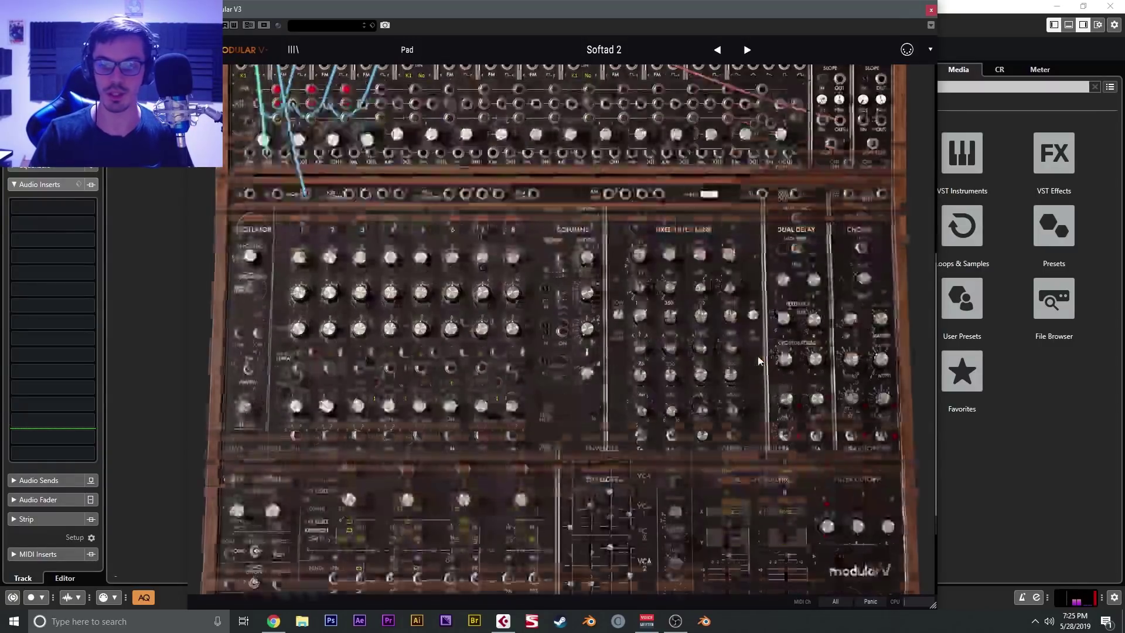
scroll(671, 343, "up", 12)
mouse_move(671, 344)
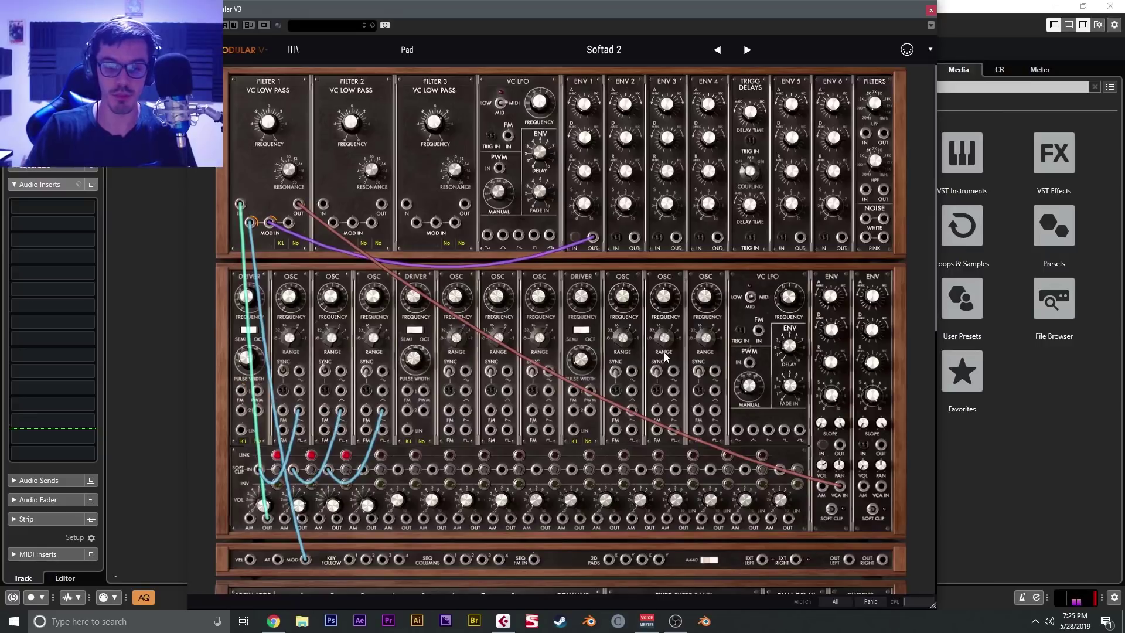
scroll(721, 335, "down", 1)
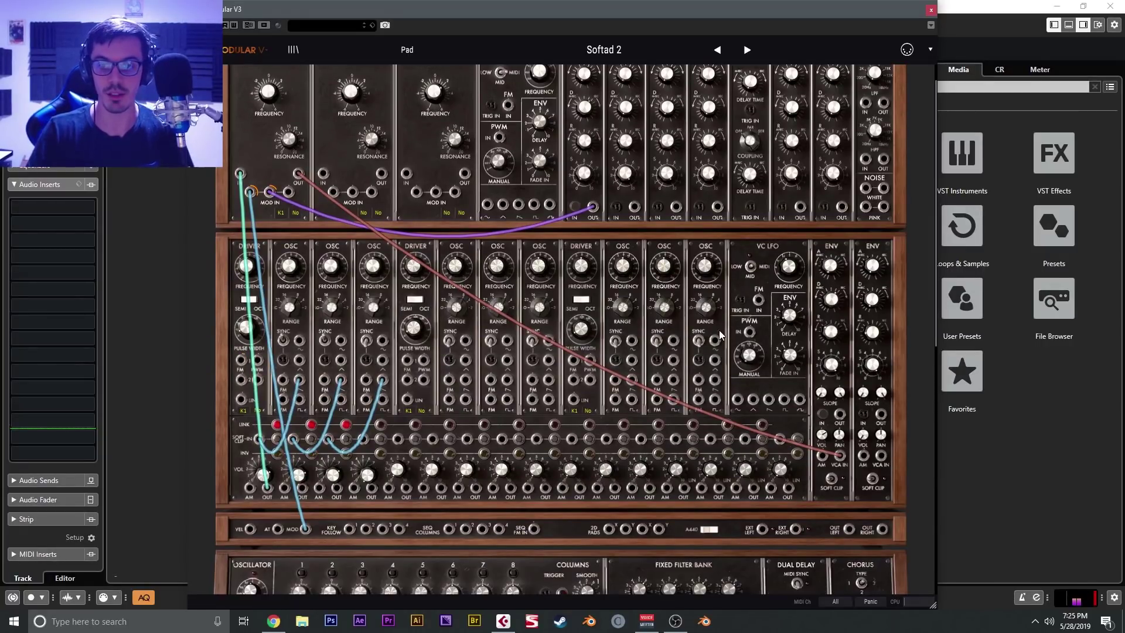
scroll(586, 109, "down", 1)
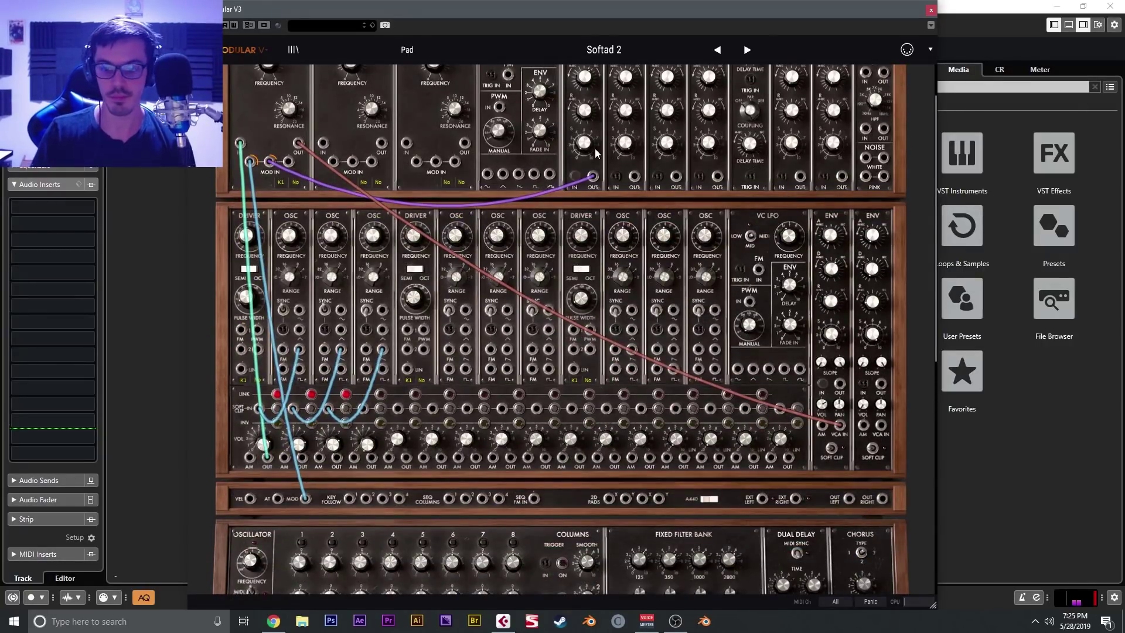
left_click_drag(593, 176, 555, 187)
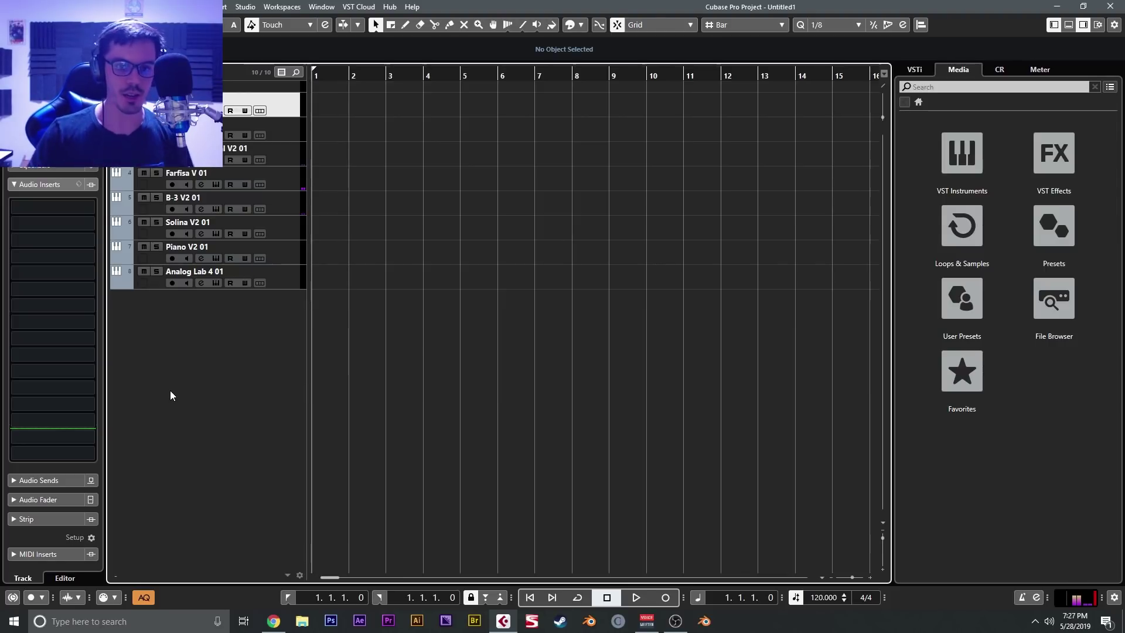
Move the Solina V2 01 track to the top of the track list, open its instrument and play notes with Blue Strings
left_click_drag(284, 231, 257, 120)
left_click(217, 111)
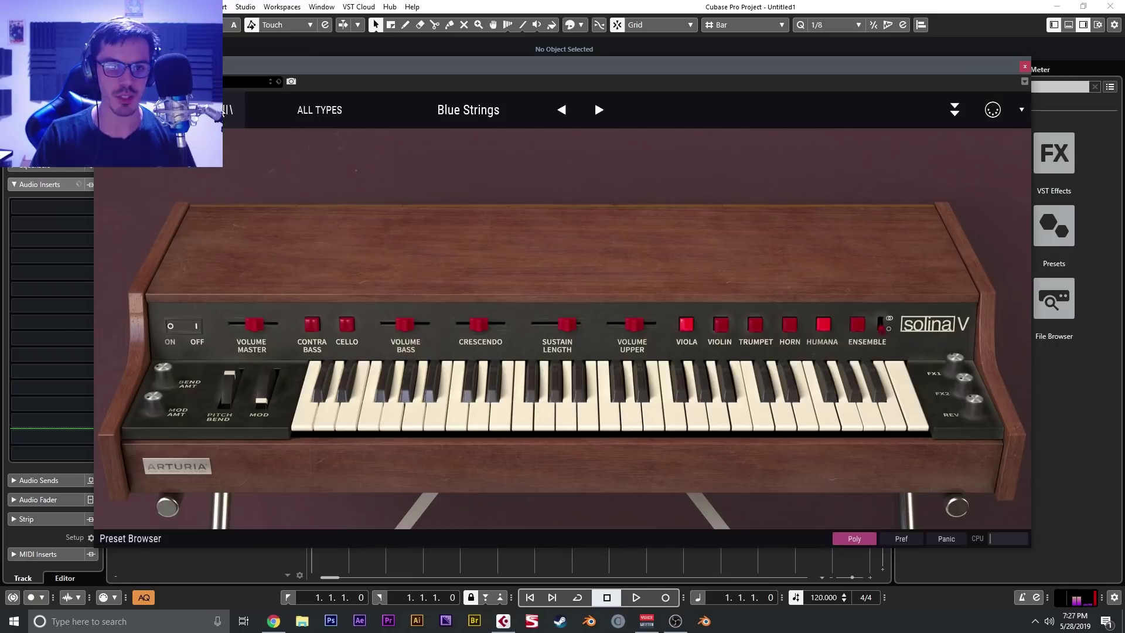
mouse_move(522, 410)
left_mouse_down()
mouse_move(778, 408)
mouse_move(478, 427)
left_mouse_up()
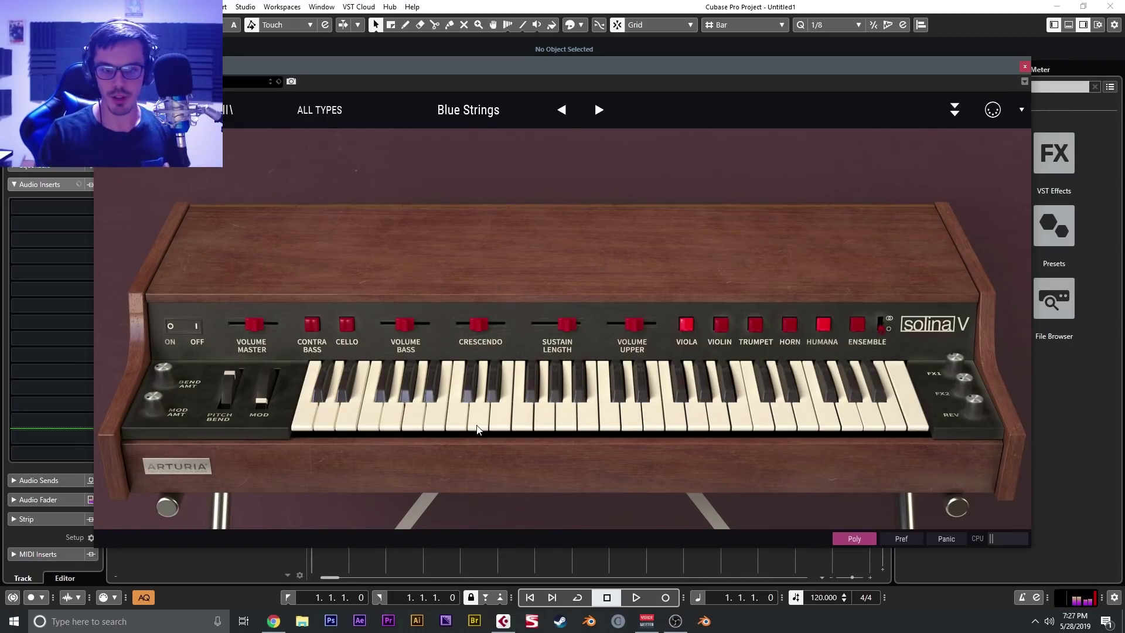
Reveal the Solina V's extended controls, enable Cello and Ensemble in the Blue Strings preset, and play notes on the keyboard
left_click(582, 238)
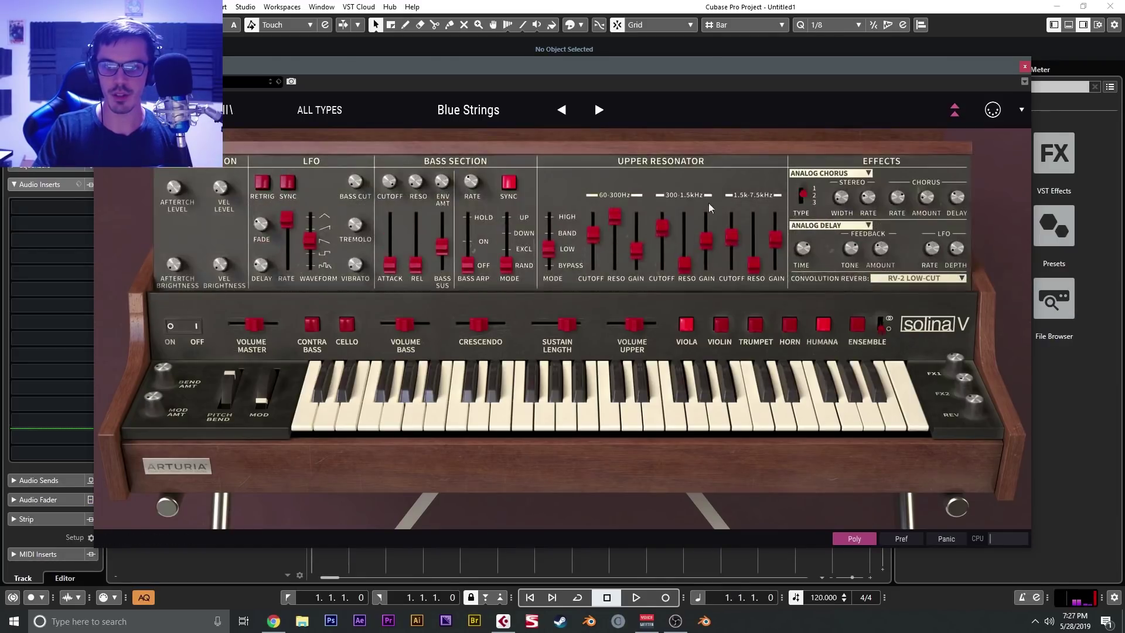
left_click(955, 109)
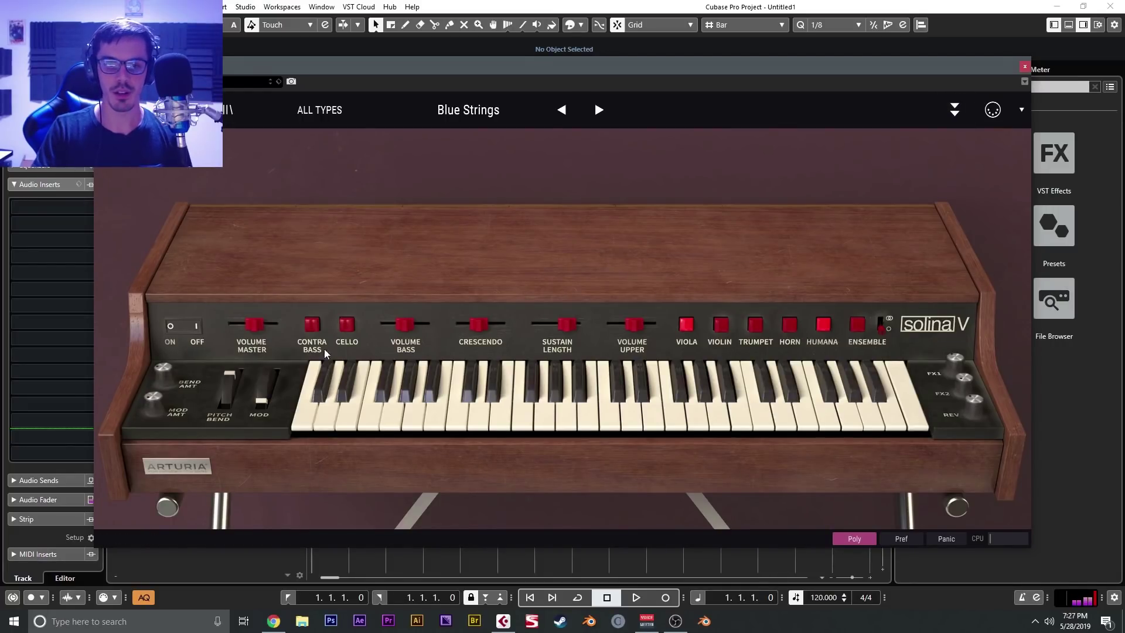
left_click(347, 324)
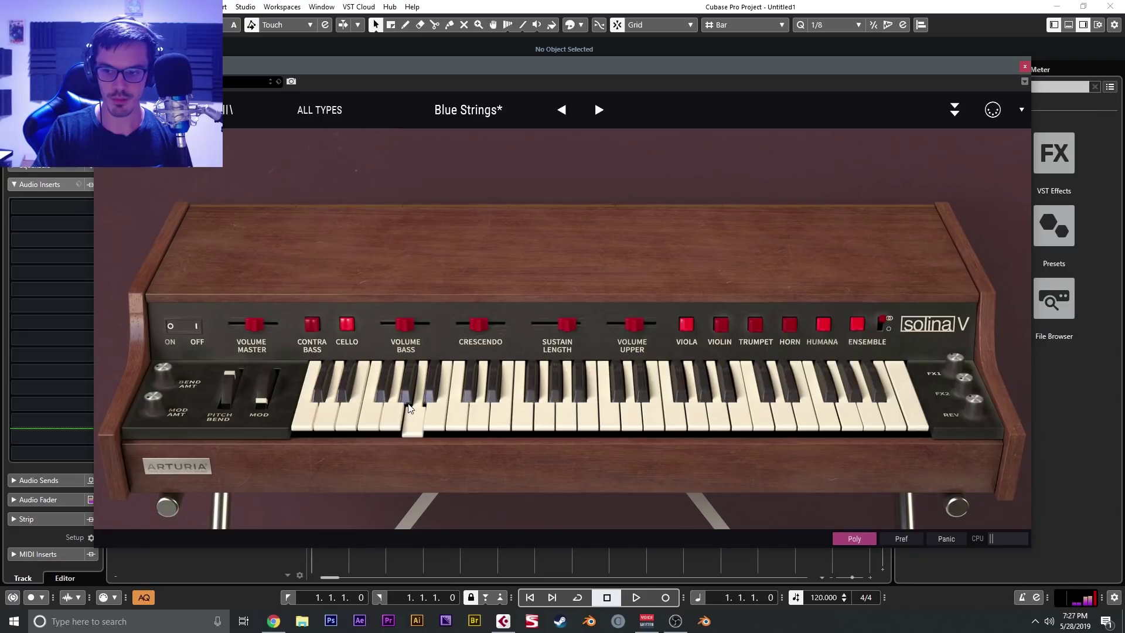
left_click(859, 298)
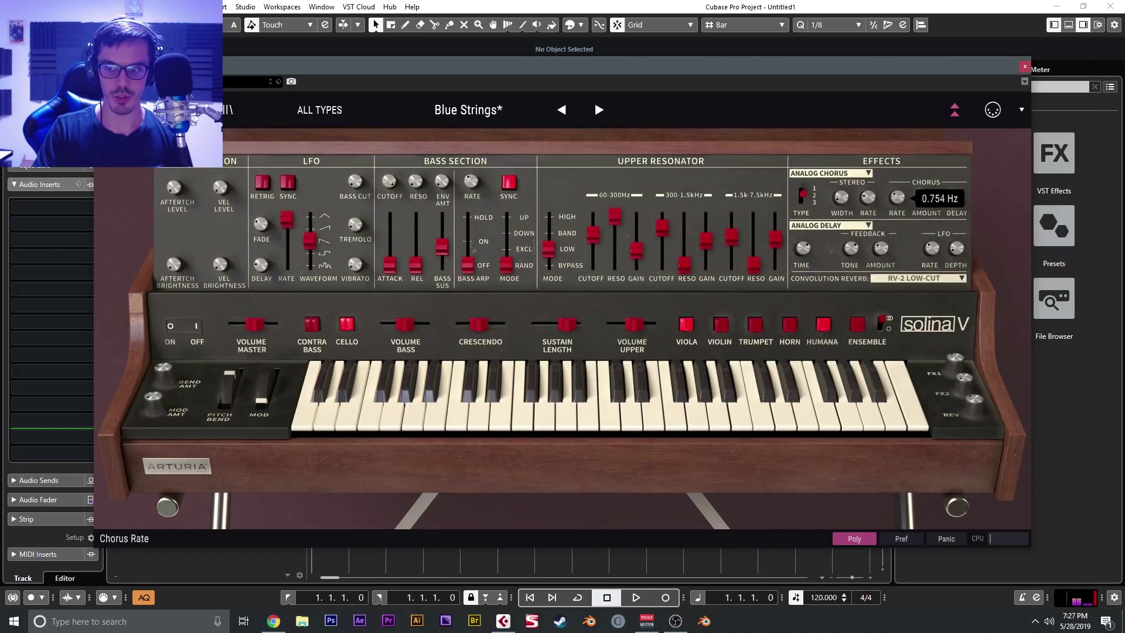
left_click(858, 324)
left_click_drag(804, 398, 600, 402)
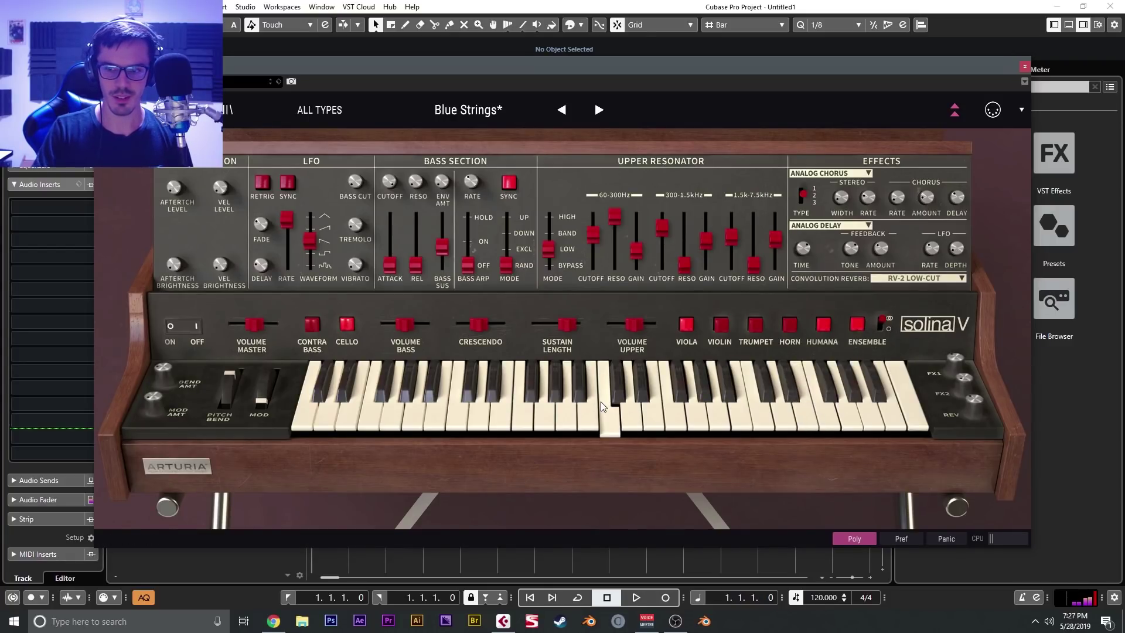
left_click_drag(600, 402, 600, 402)
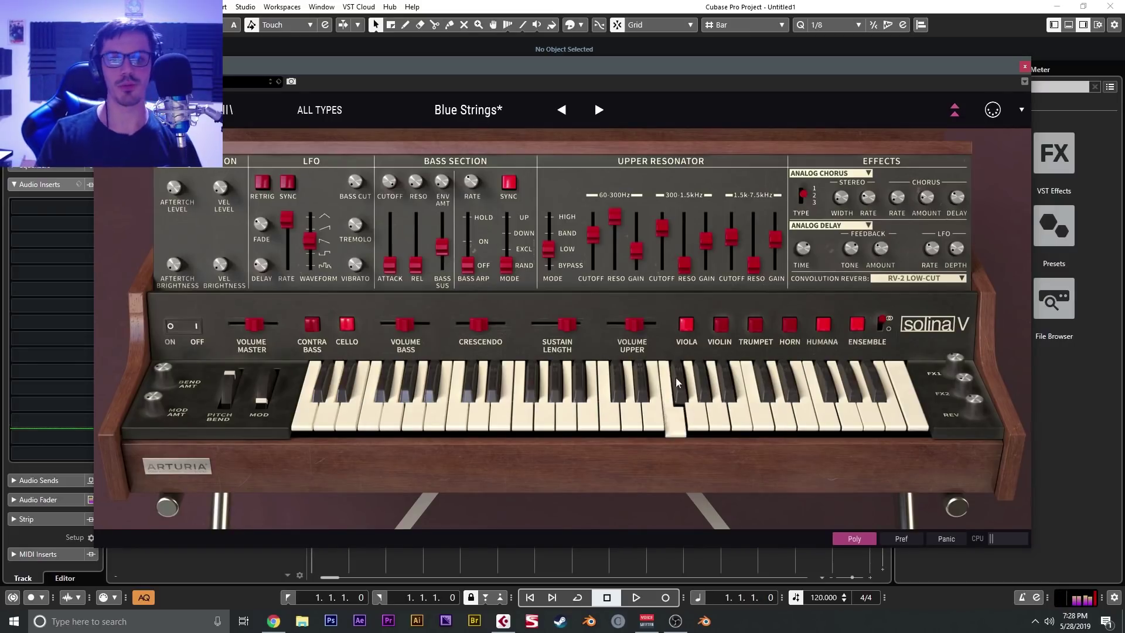
Close the Solina V and open the Stage-73 V instrument from its track, repositioning its window
left_click(1025, 66)
left_click(236, 138)
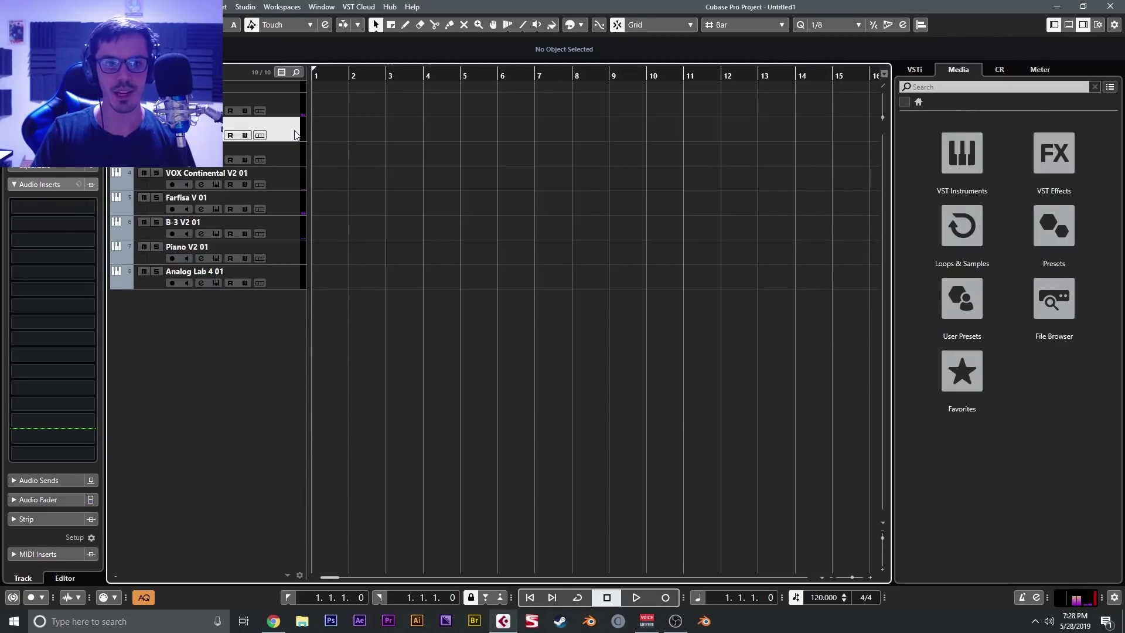
left_click(224, 139)
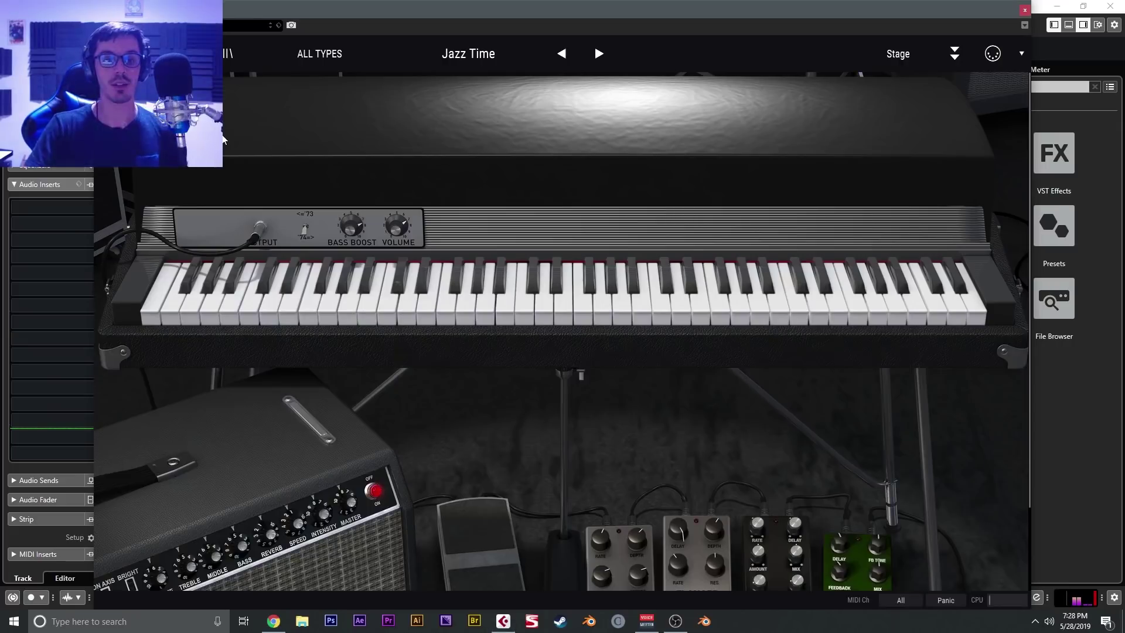
left_click_drag(472, 21, 583, 16)
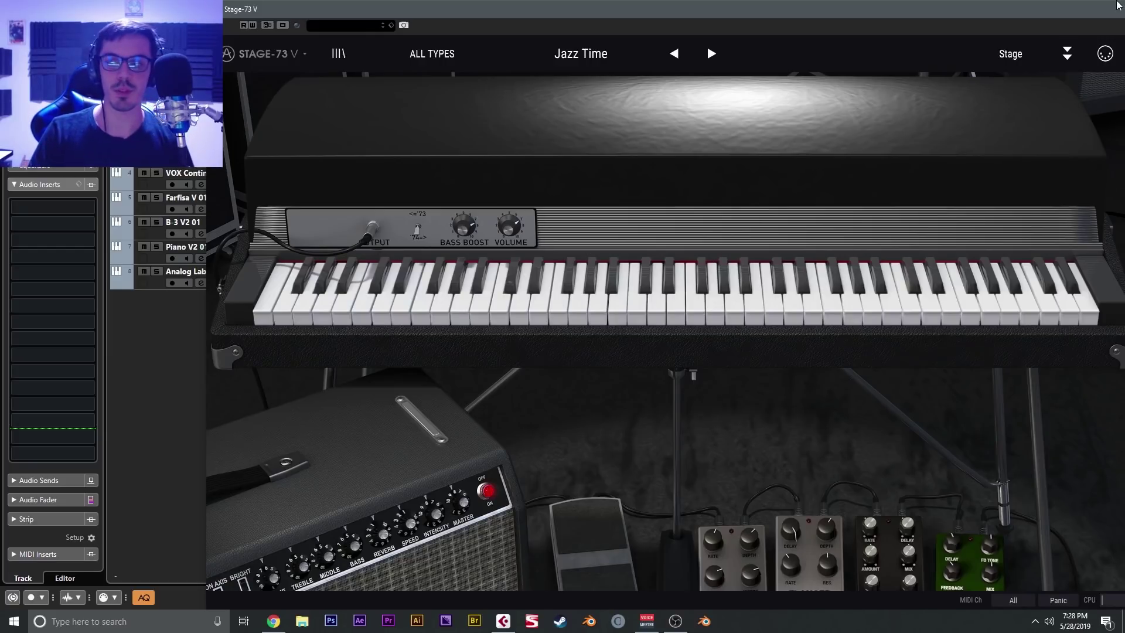
left_click_drag(1032, 20, 980, 40)
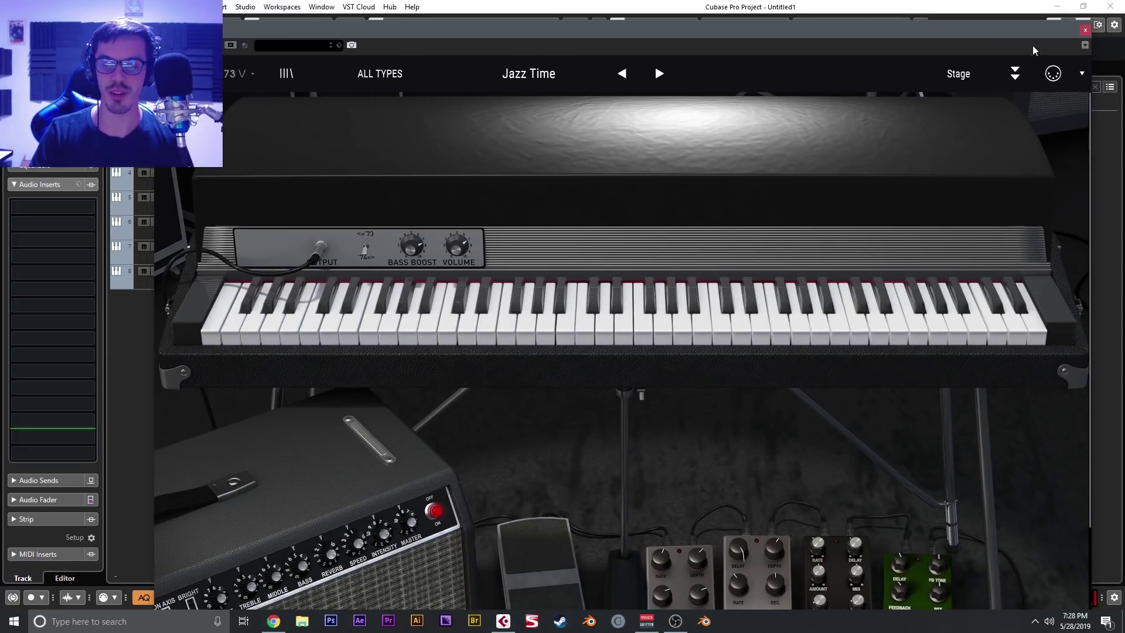
Close the Stage-73 V and open the Wurli V2 instrument from its track, repositioning its window
left_click(1085, 30)
left_click(318, 154)
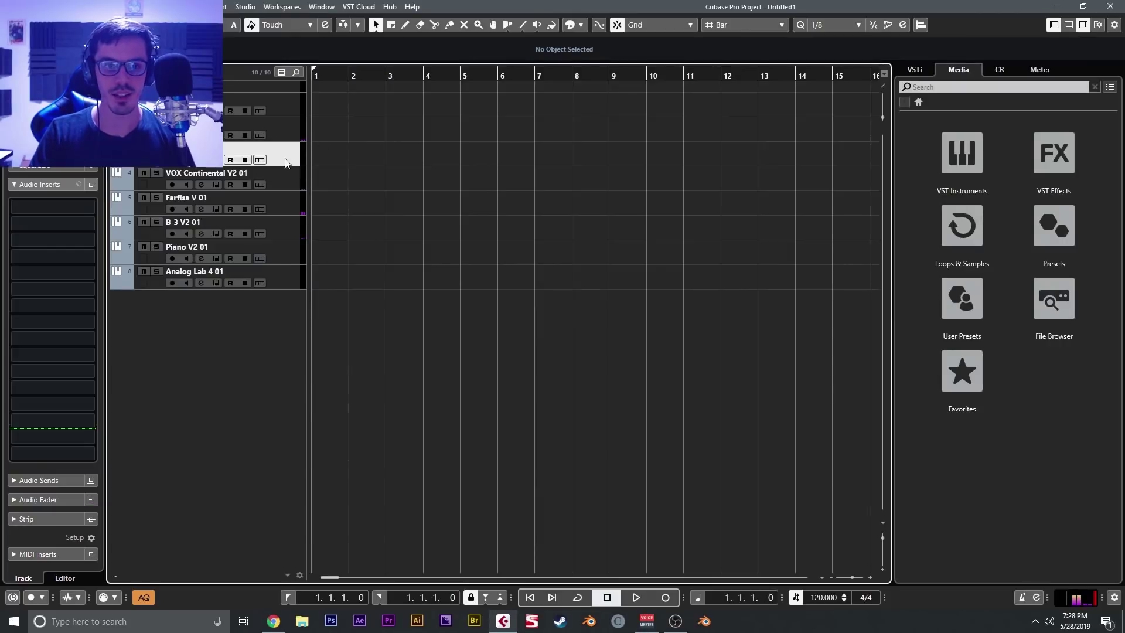
left_click(225, 161)
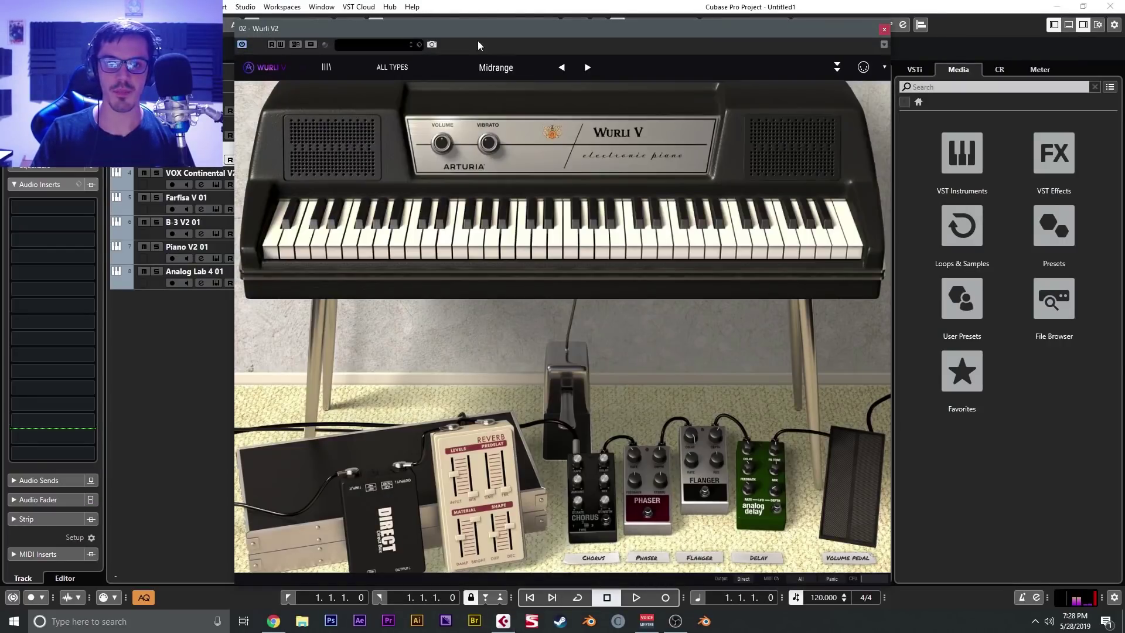
left_click_drag(537, 33, 616, 45)
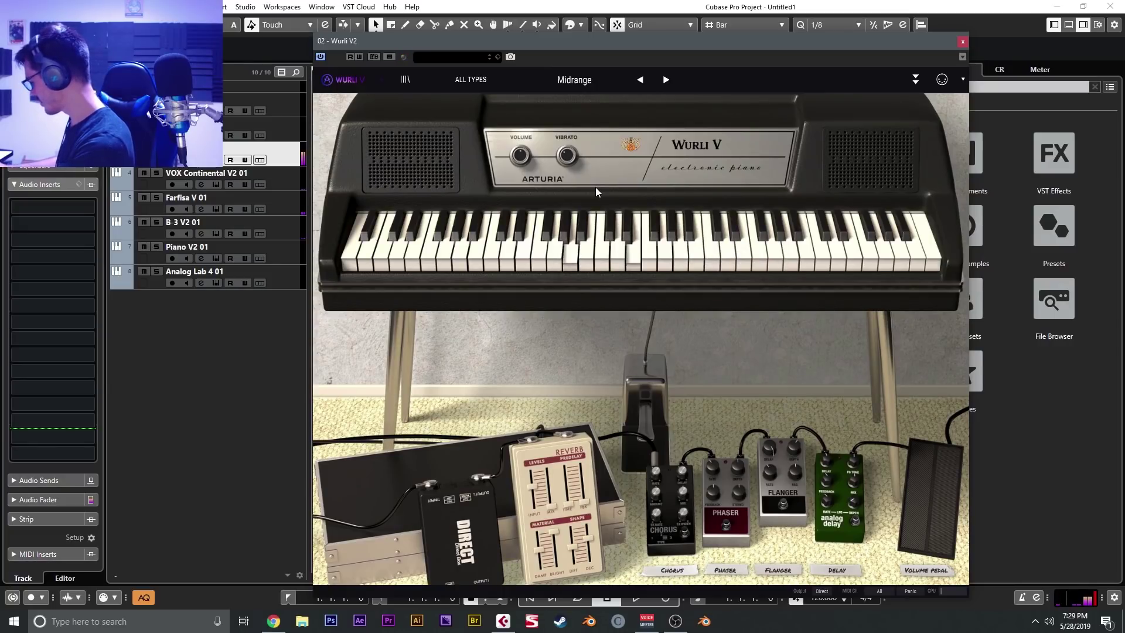
Vary the Wurli V volume between 12.0 dB and -10.0 dB and load the Jlush preset
scroll(521, 156, "up", 3)
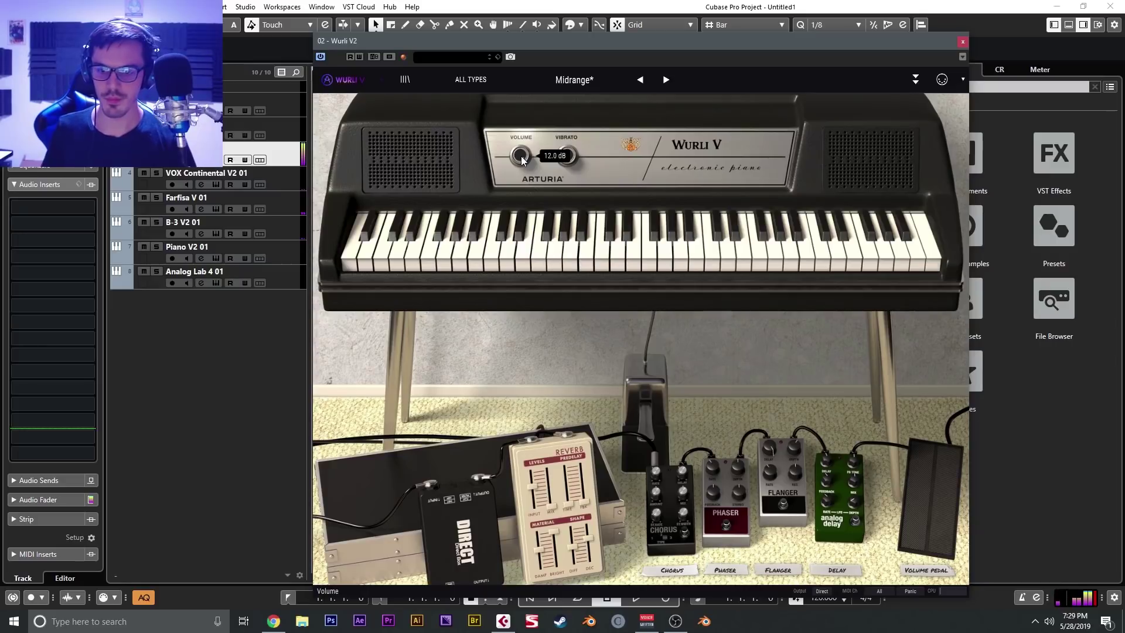
scroll(521, 156, "down", 5)
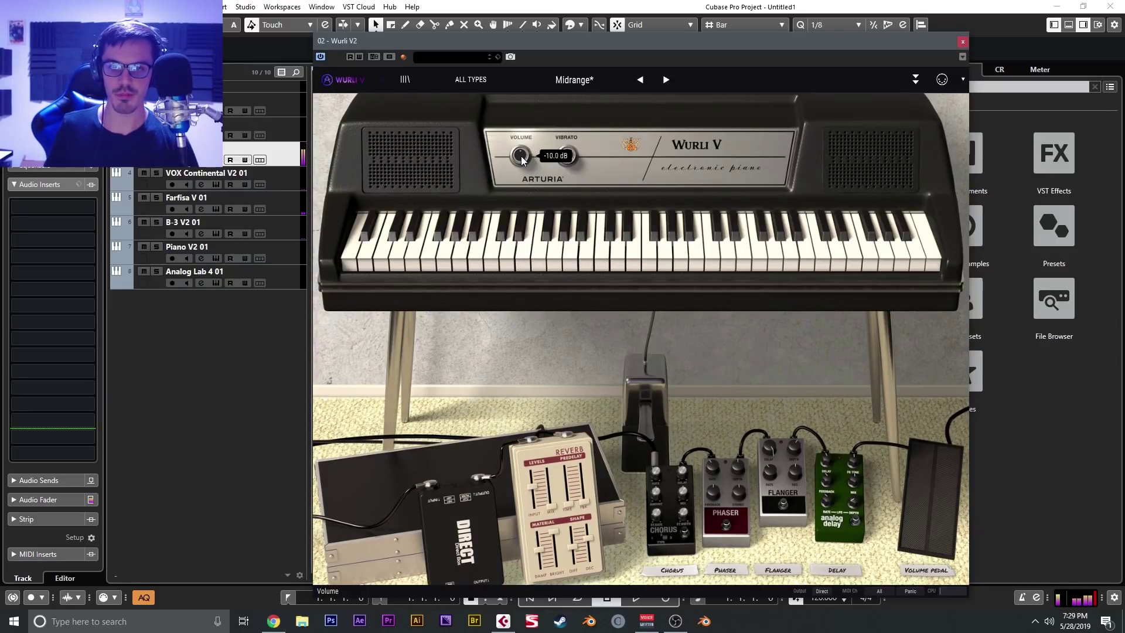
left_click(666, 82)
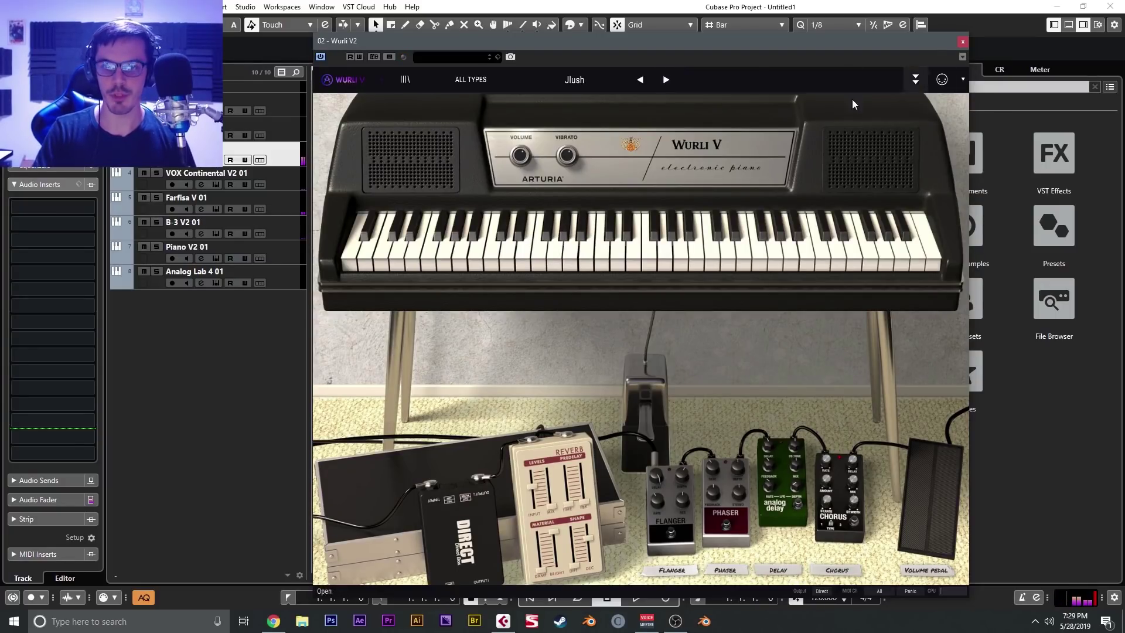
scroll(571, 157, "up", 2)
scroll(568, 156, "up", 1)
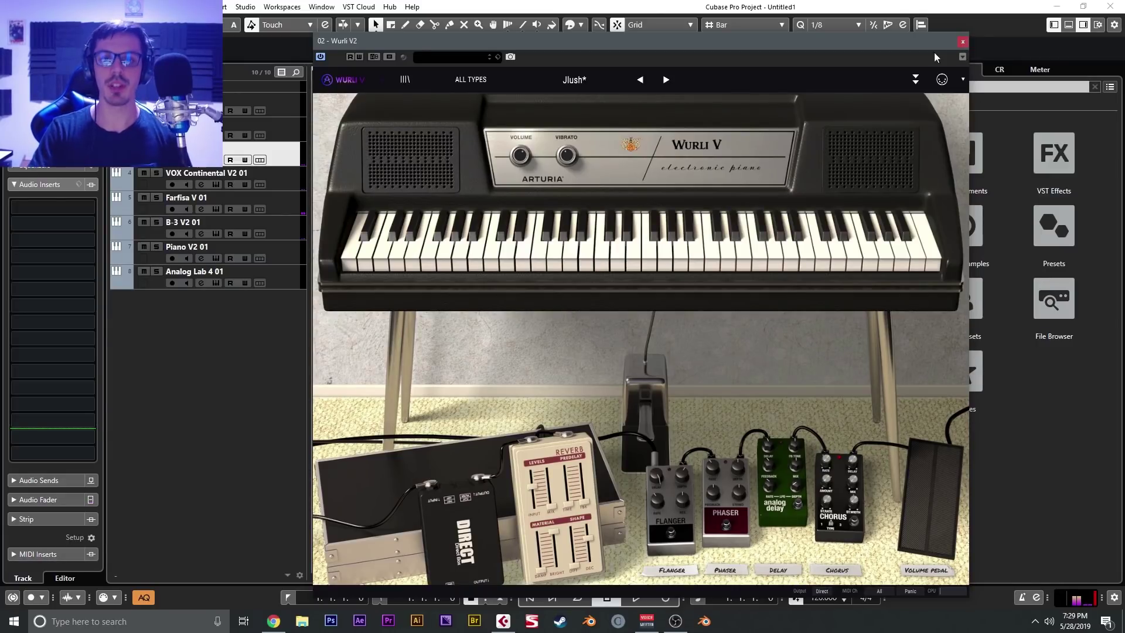
Close the Wurli V2 and open the VOX Continental V2 instrument from its track, moving its window clear of the webcam
left_click_drag(691, 41, 752, 67)
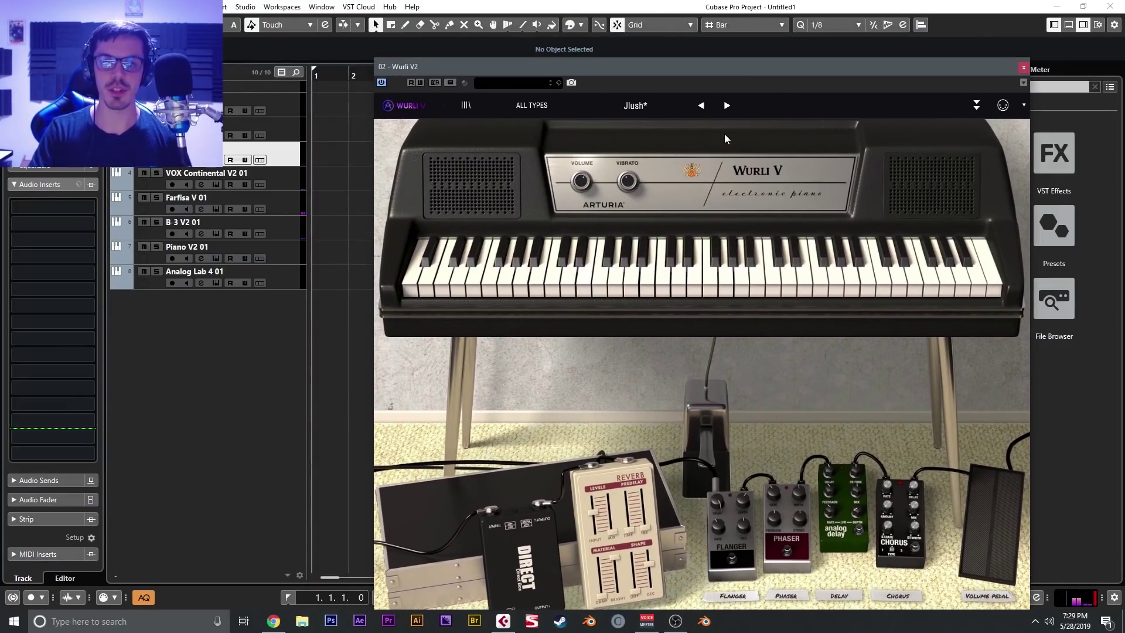
left_click(224, 138)
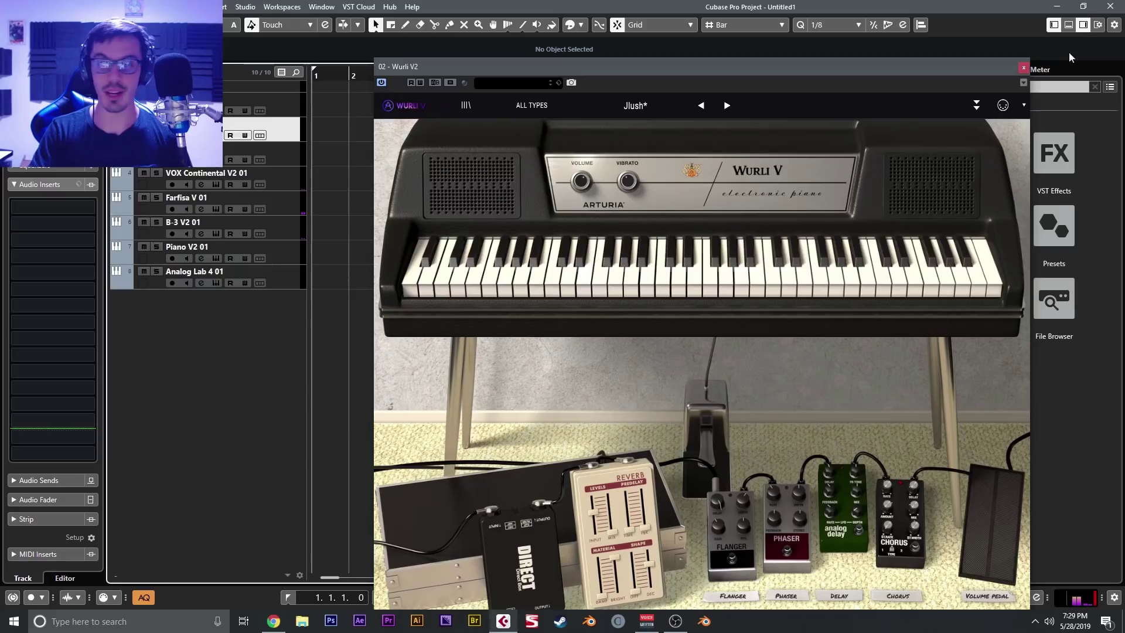
left_click(1023, 67)
left_click(223, 186)
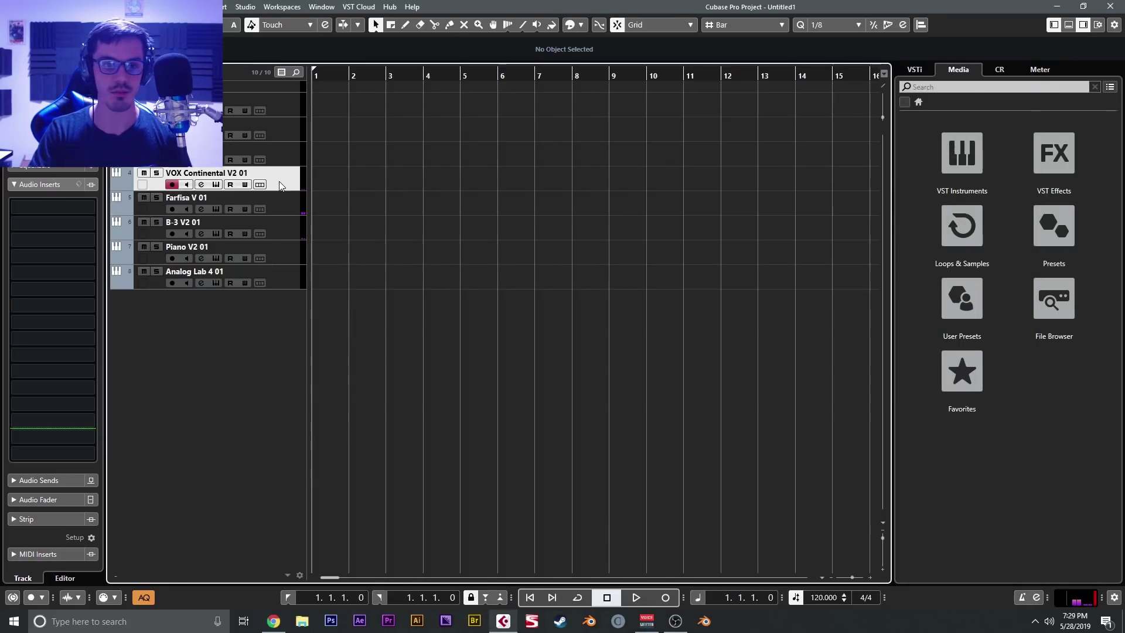
left_click(216, 185)
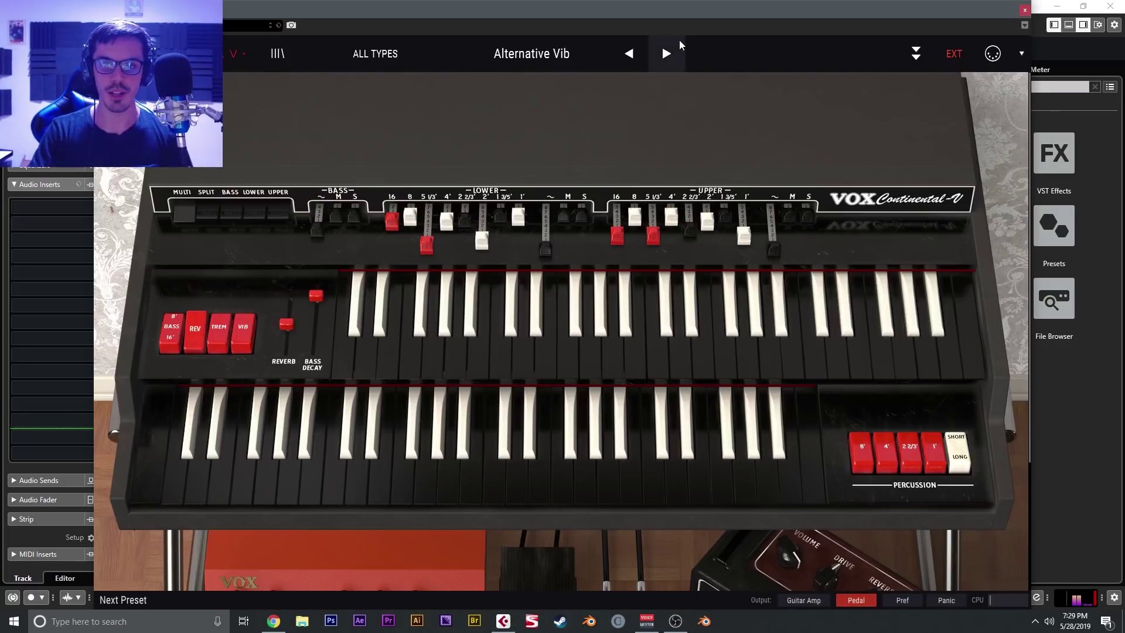
left_click_drag(690, 22, 945, 10)
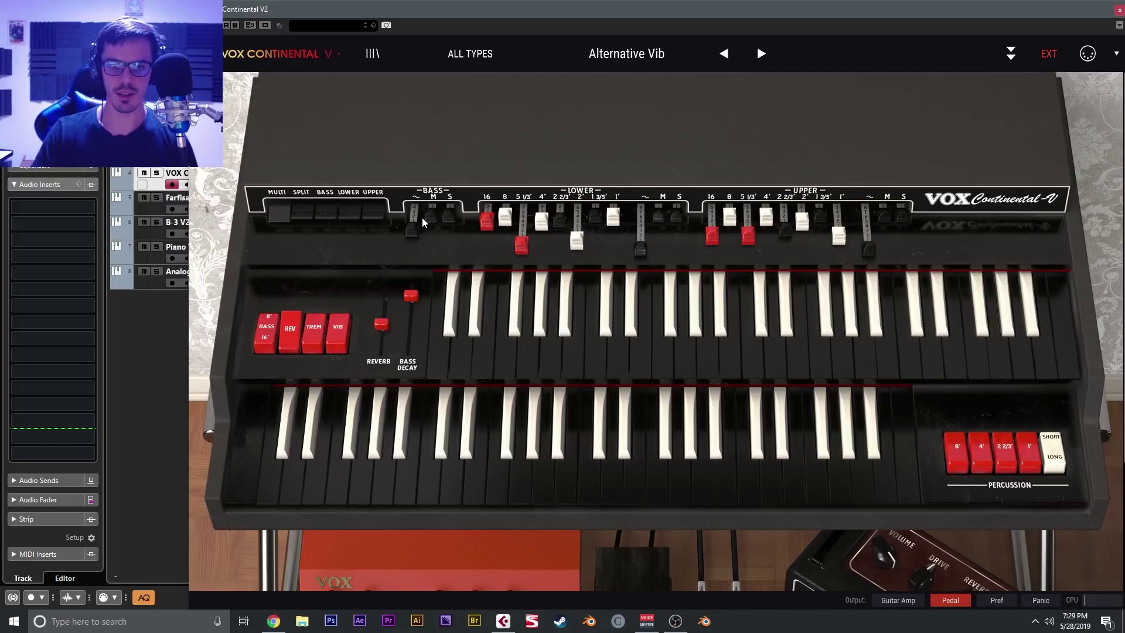
Pull out the Bass M and S, Lower 8, M and S, and Upper 8, 4', 2' and 1 3/5' drawbars
left_click_drag(430, 218, 446, 251)
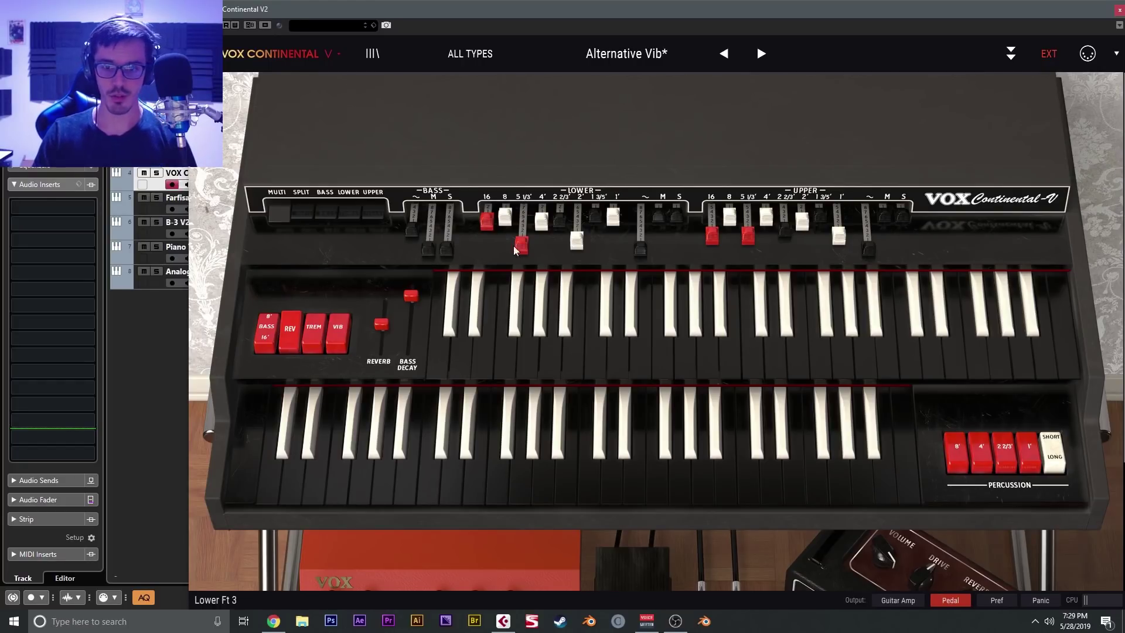
left_click_drag(505, 217, 503, 252)
left_click_drag(658, 216, 677, 236)
left_click_drag(820, 216, 769, 252)
left_click_drag(730, 218, 730, 252)
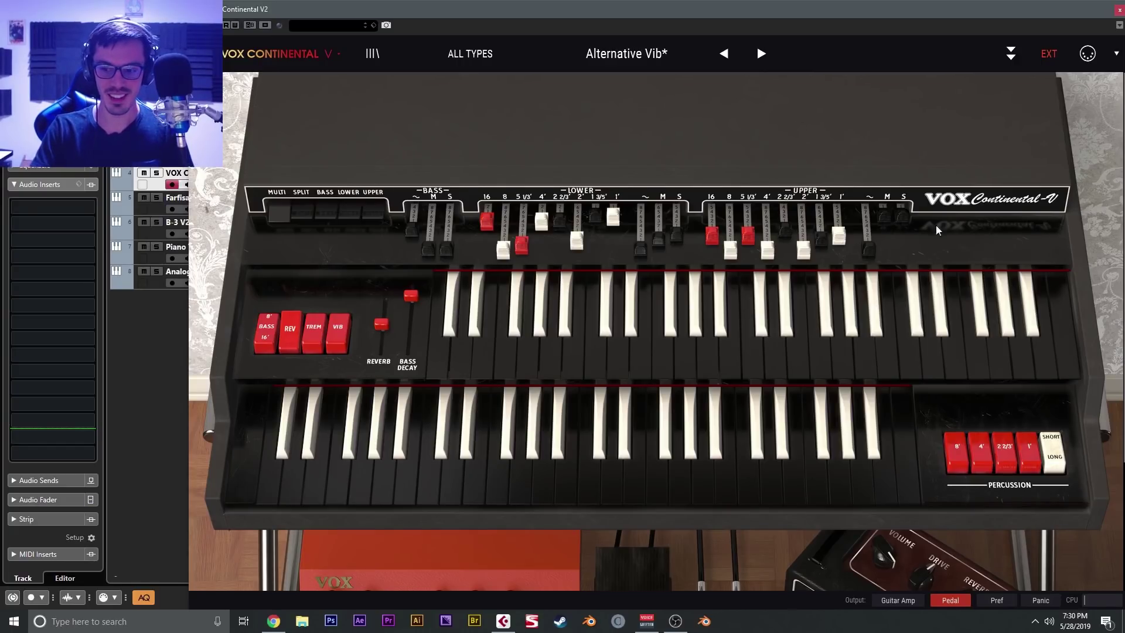
Look over the bass pedals, swell pedal, Overdrive pedal and half-stack amp beneath the VOX organ, trying a bass pedal
scroll(925, 172, "down", 5)
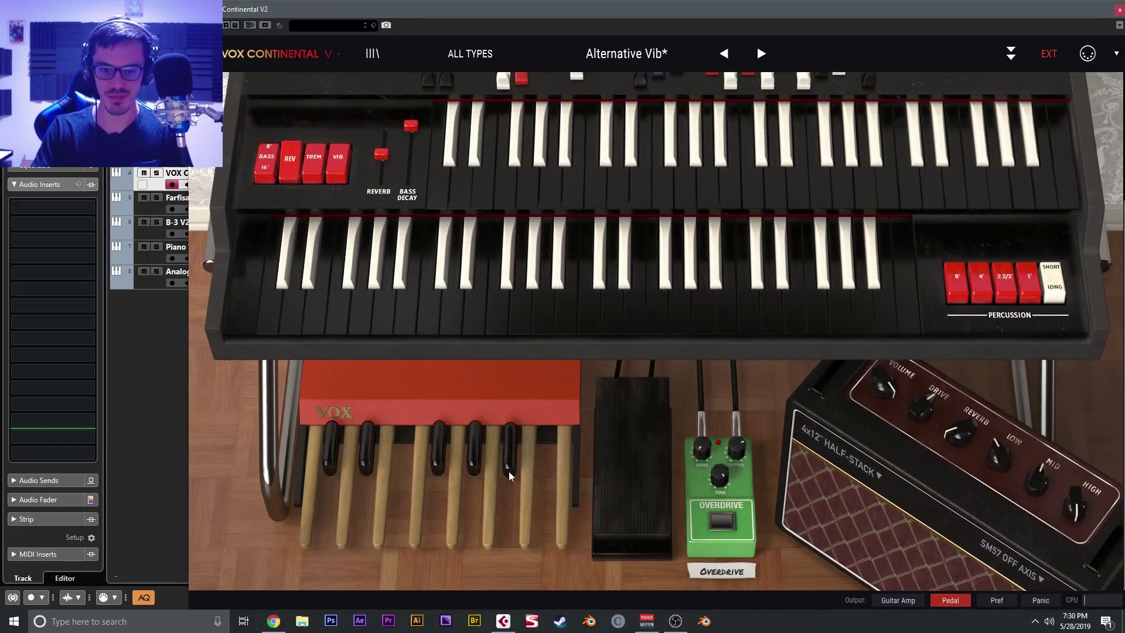
left_click(348, 490)
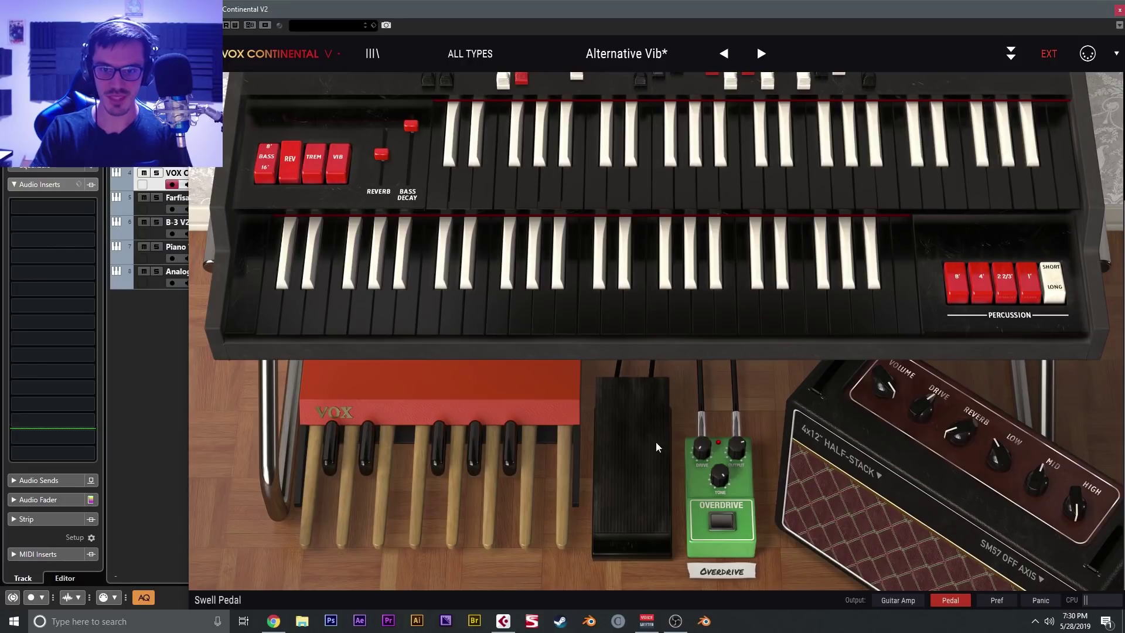
scroll(802, 356, "up", 4)
scroll(917, 497, "down", 3)
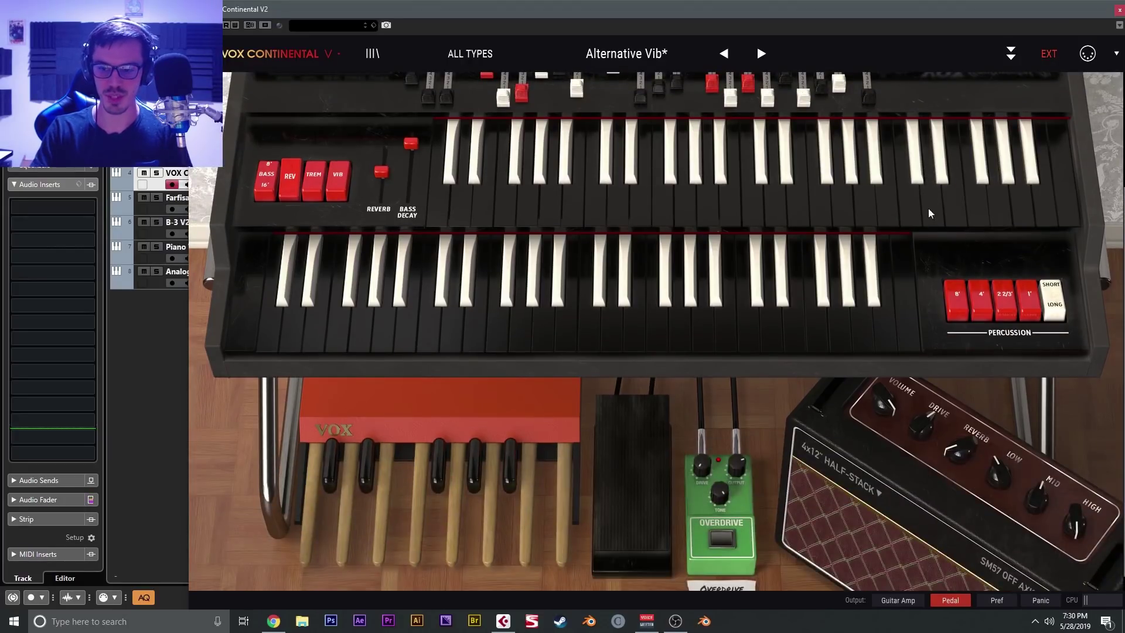
scroll(935, 287, "up", 2)
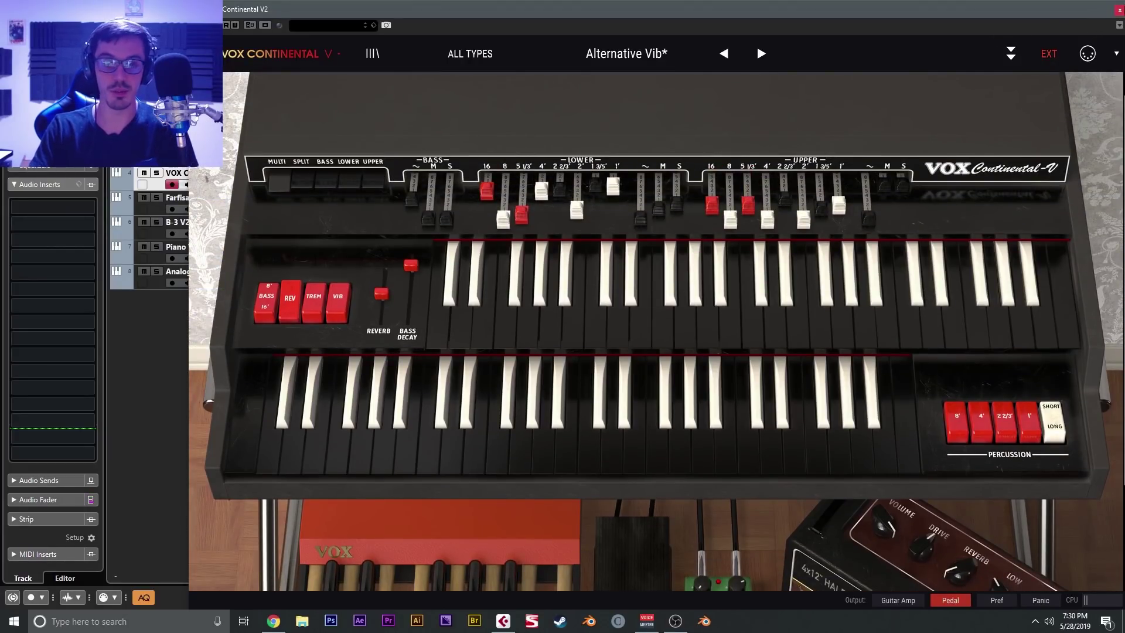
Close the VOX Continental V2 and open the Farfisa V instrument from its track, moving its window clear of the webcam
left_click(1120, 9)
left_click(281, 211)
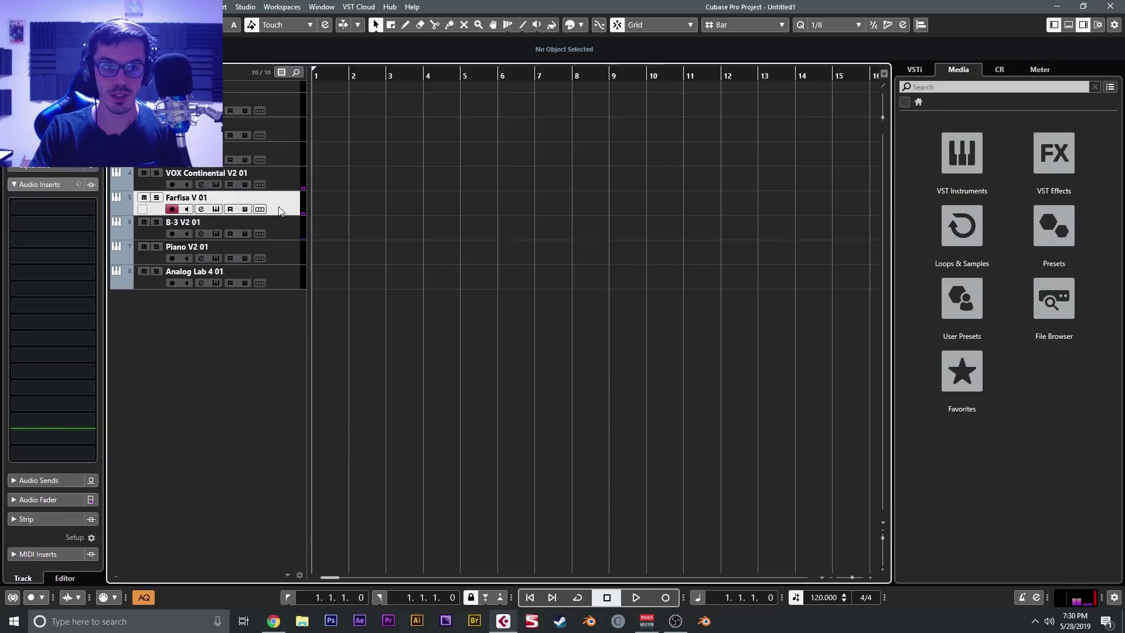
left_click(216, 209)
left_click_drag(546, 33, 670, 17)
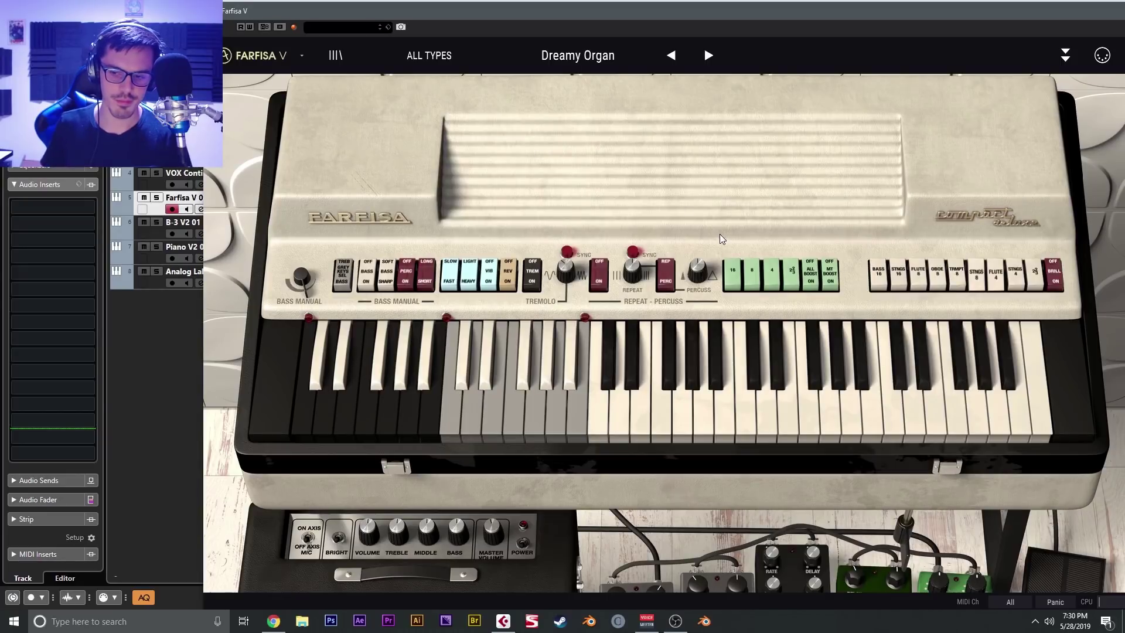
Step through the Farfisa V presets from Double Shot to A Little Something and toggle its Flute 8 tab
left_click(710, 54)
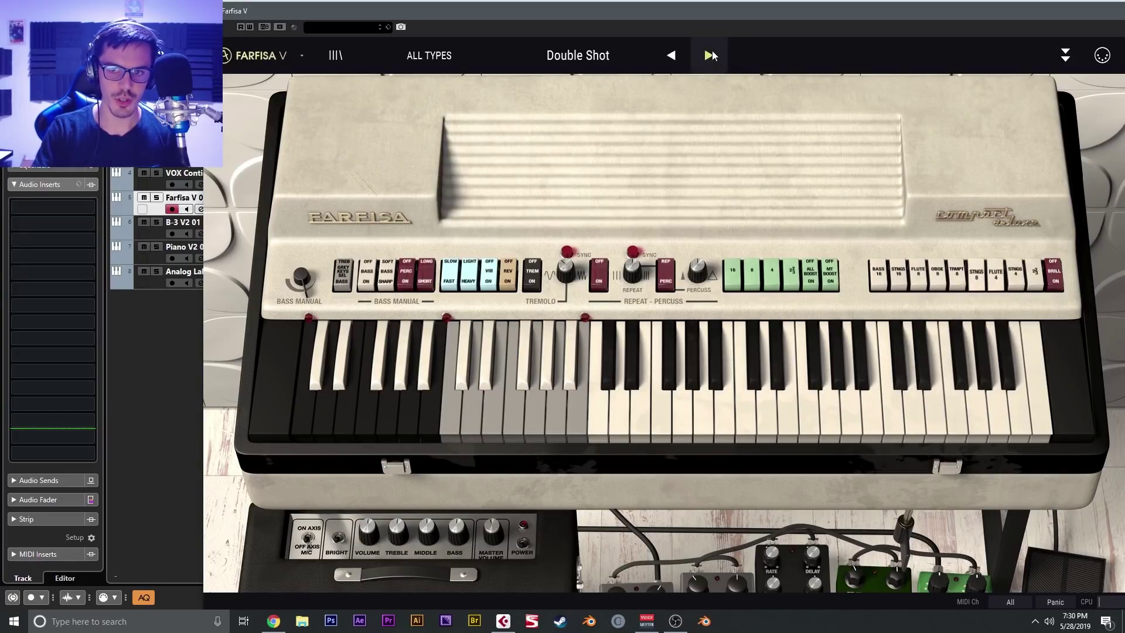
left_click(710, 54)
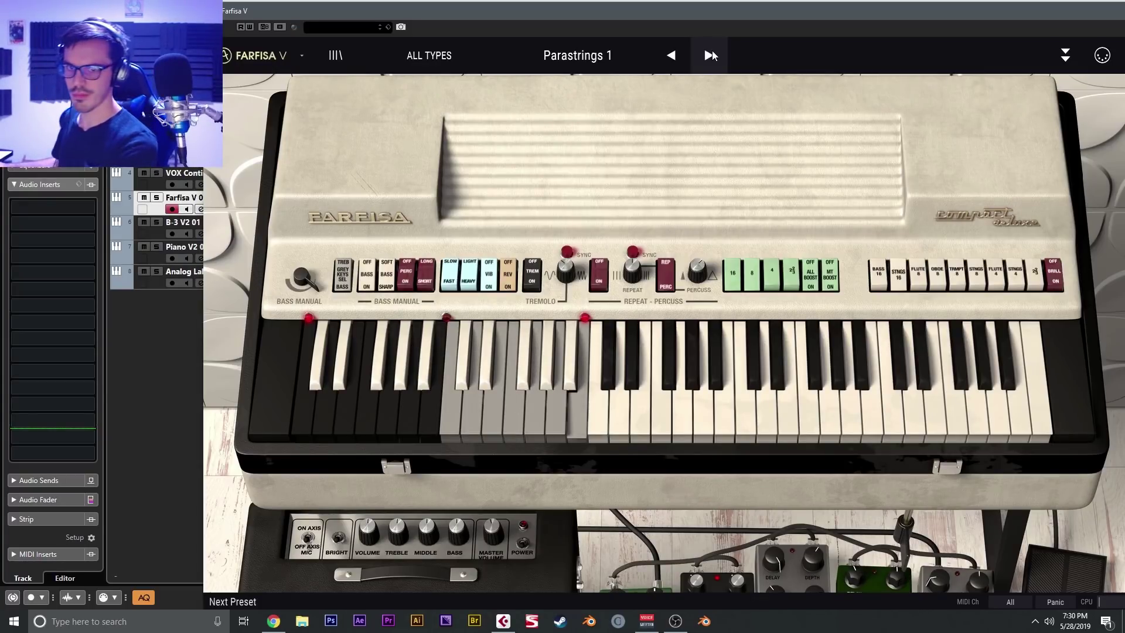
left_click(710, 54)
left_click(711, 54)
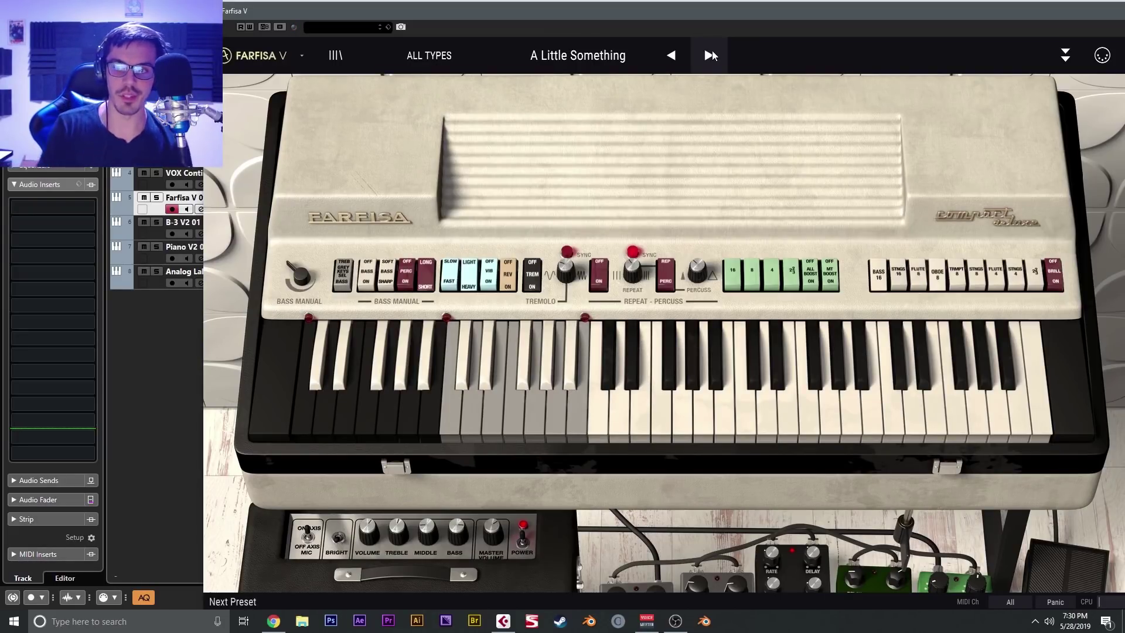
left_click(920, 286)
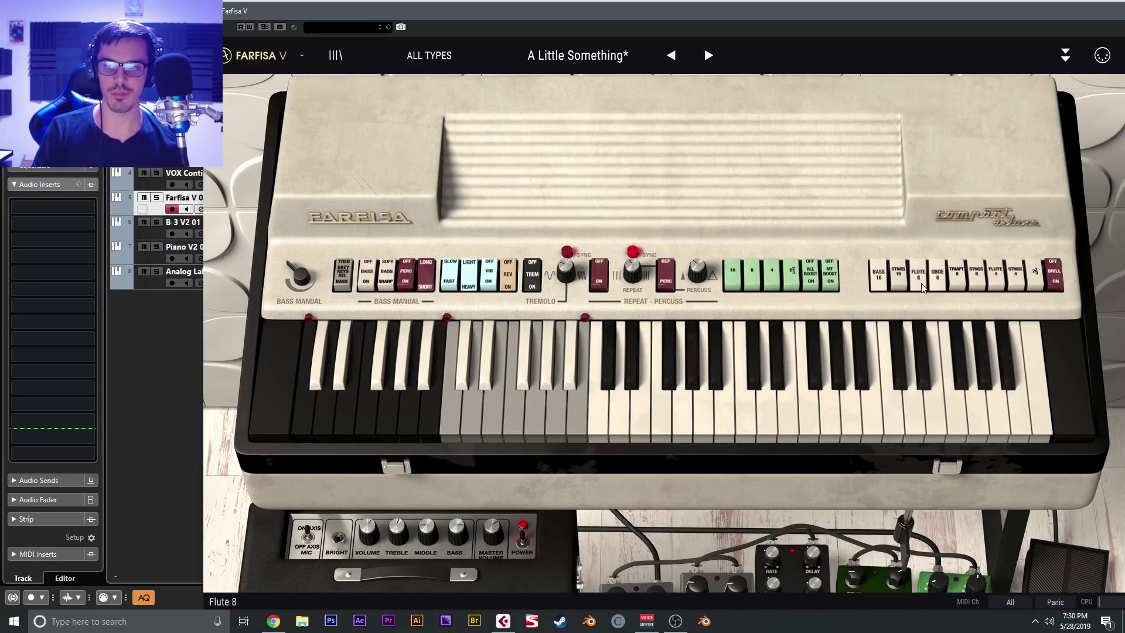
left_click(920, 285)
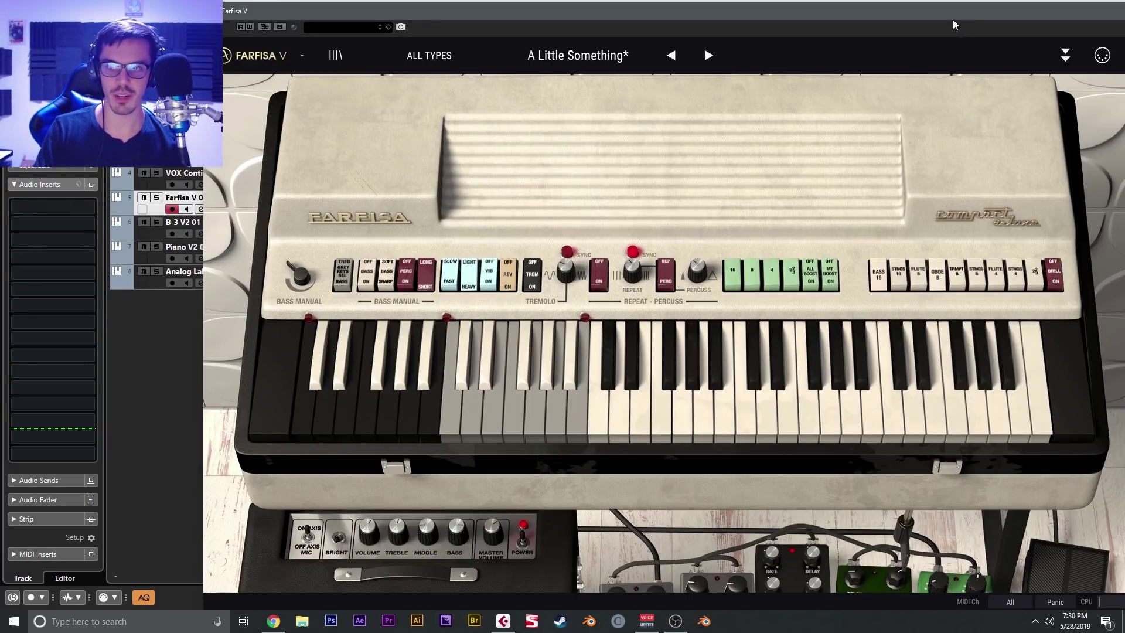
Close the Farfisa V and open the B-3 V2 instrument from its track, moving its window clear of the webcam
left_click_drag(955, 25, 923, 44)
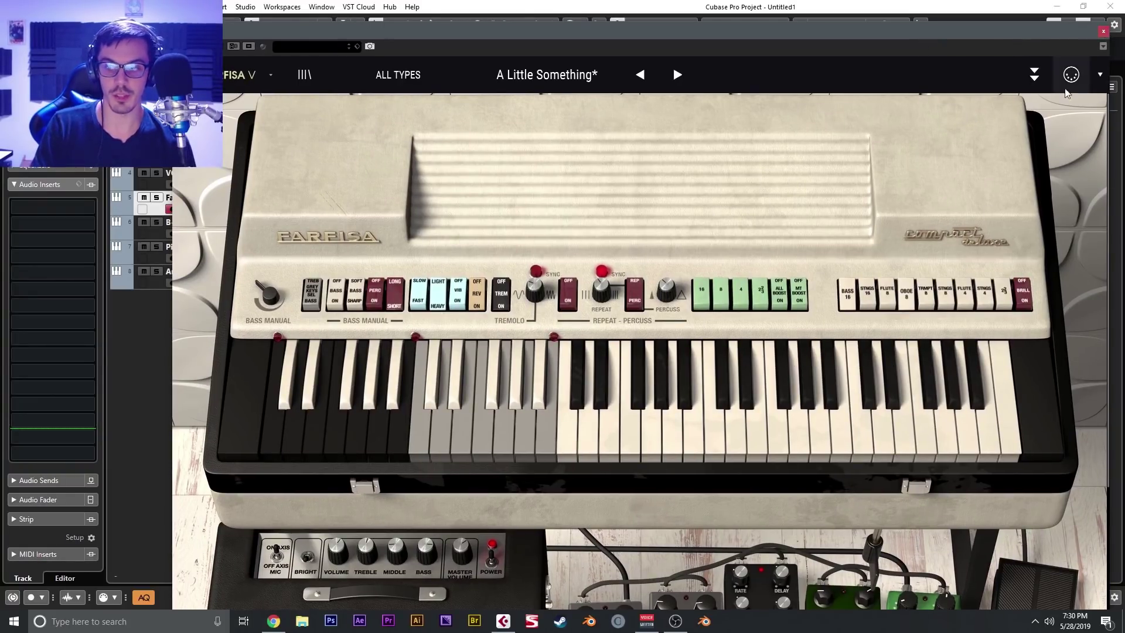
left_click(1099, 35)
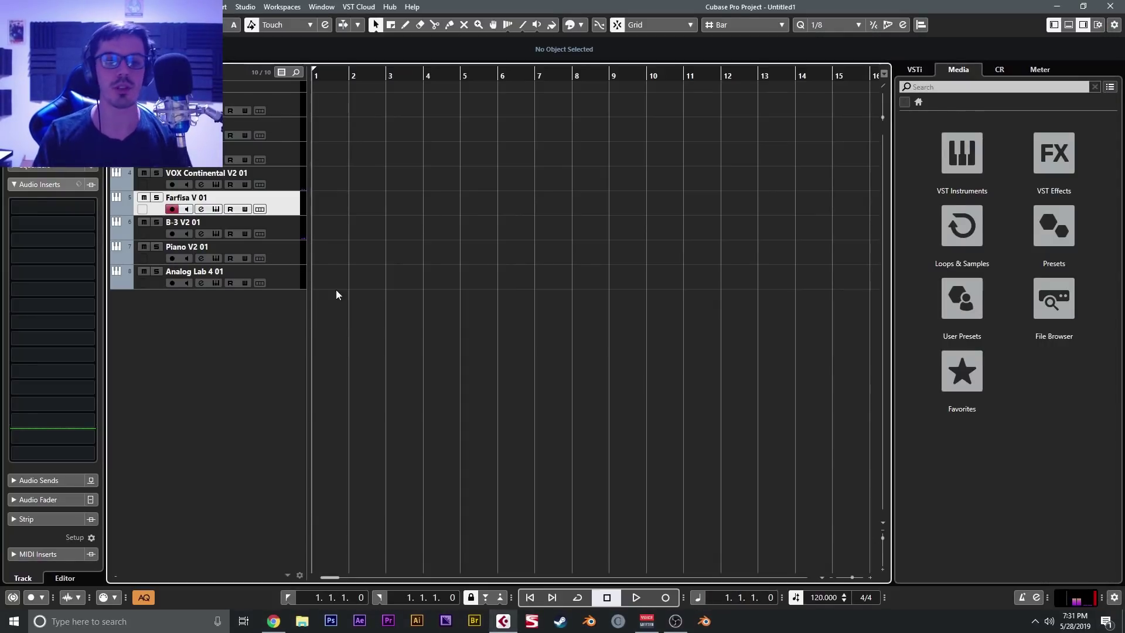
left_click(287, 226)
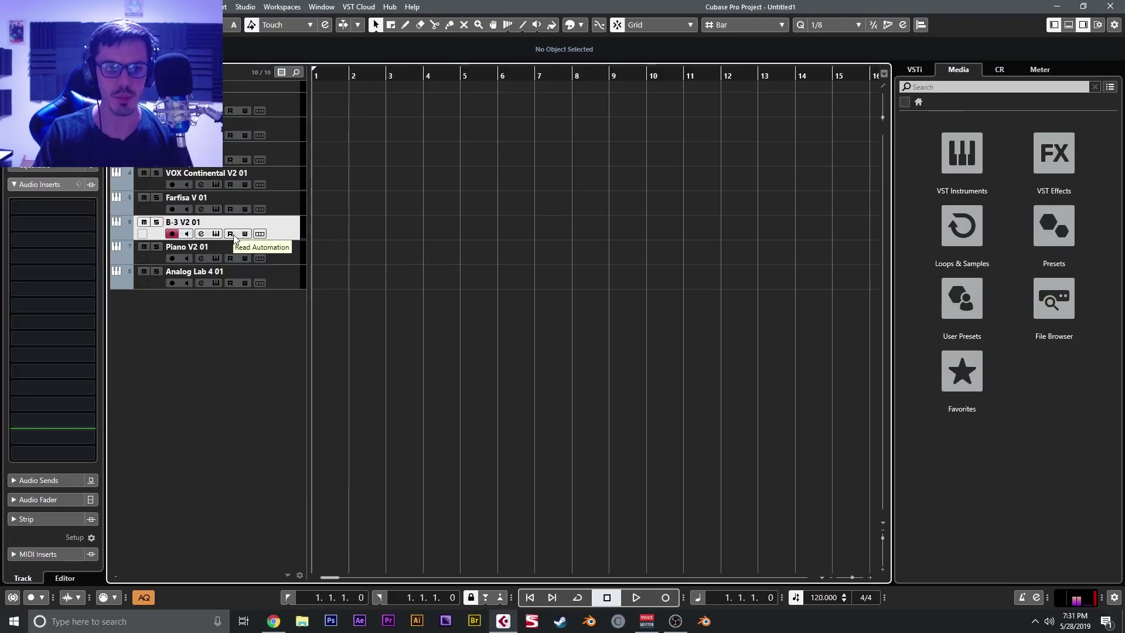
left_click(216, 233)
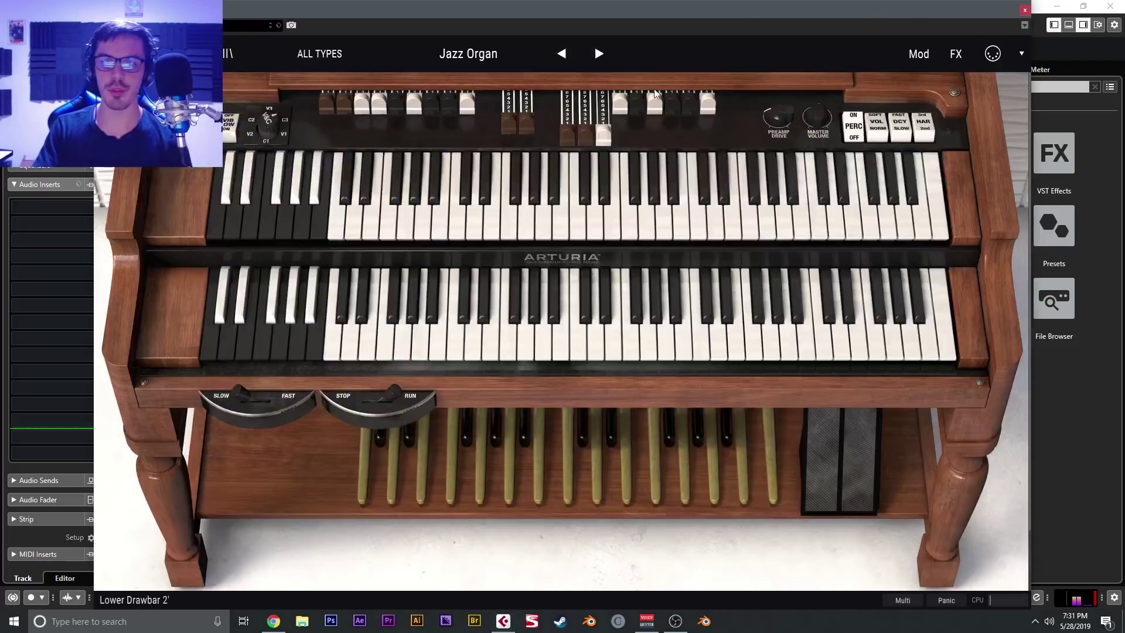
left_click_drag(647, 9, 826, 36)
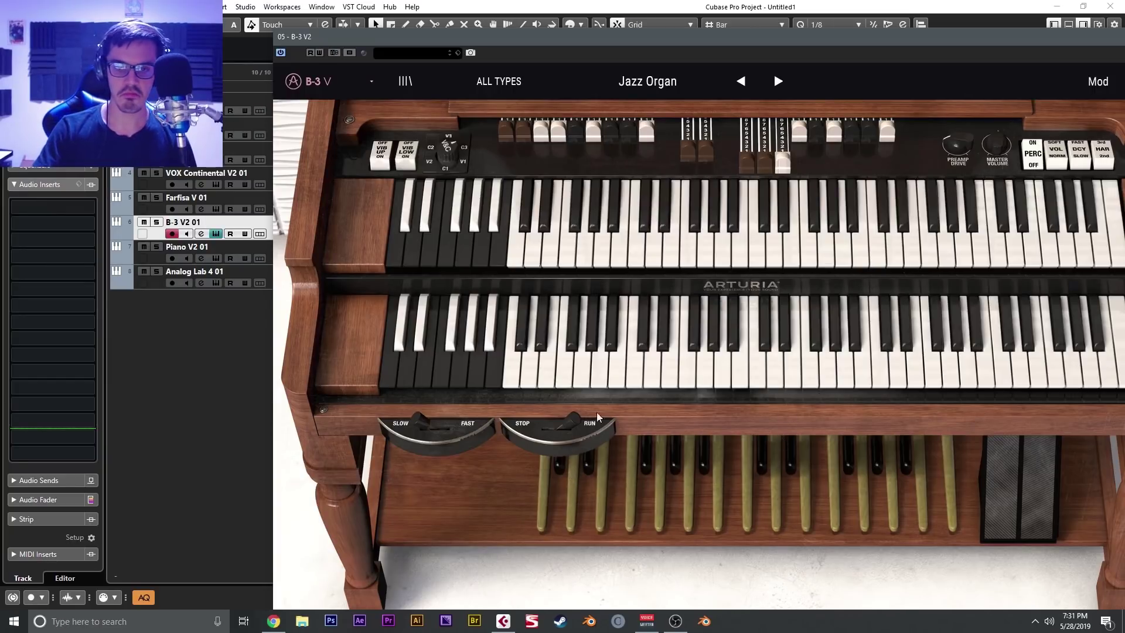
Try keys on the B-3 V2's lower manual and adjust the expression pedal beneath the organ
left_click(740, 369)
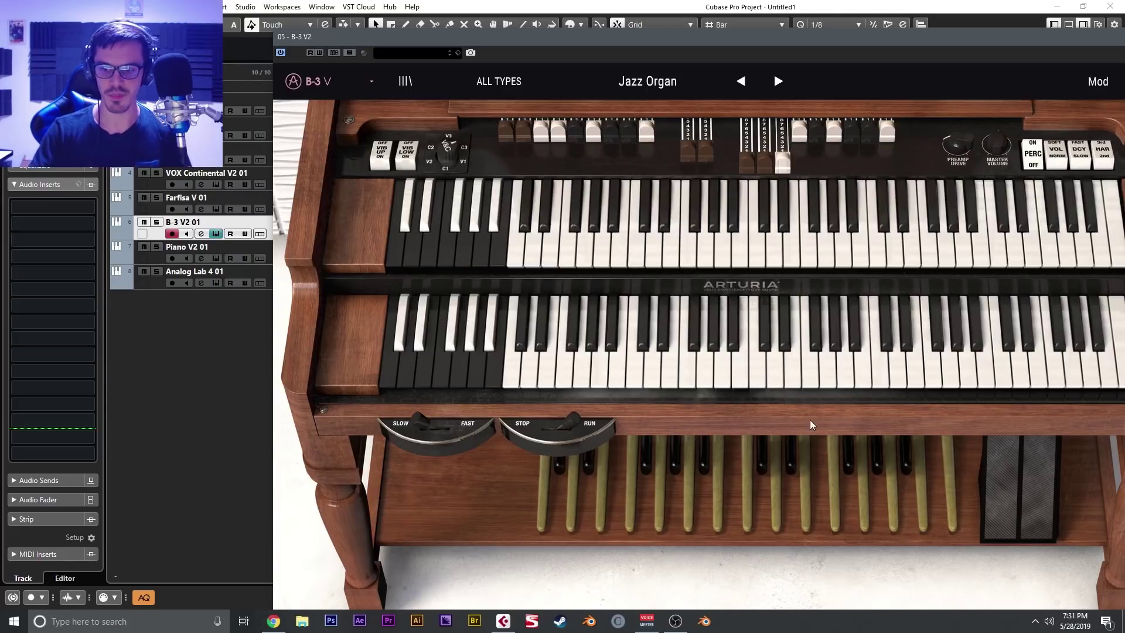
left_click_drag(988, 477, 1021, 490)
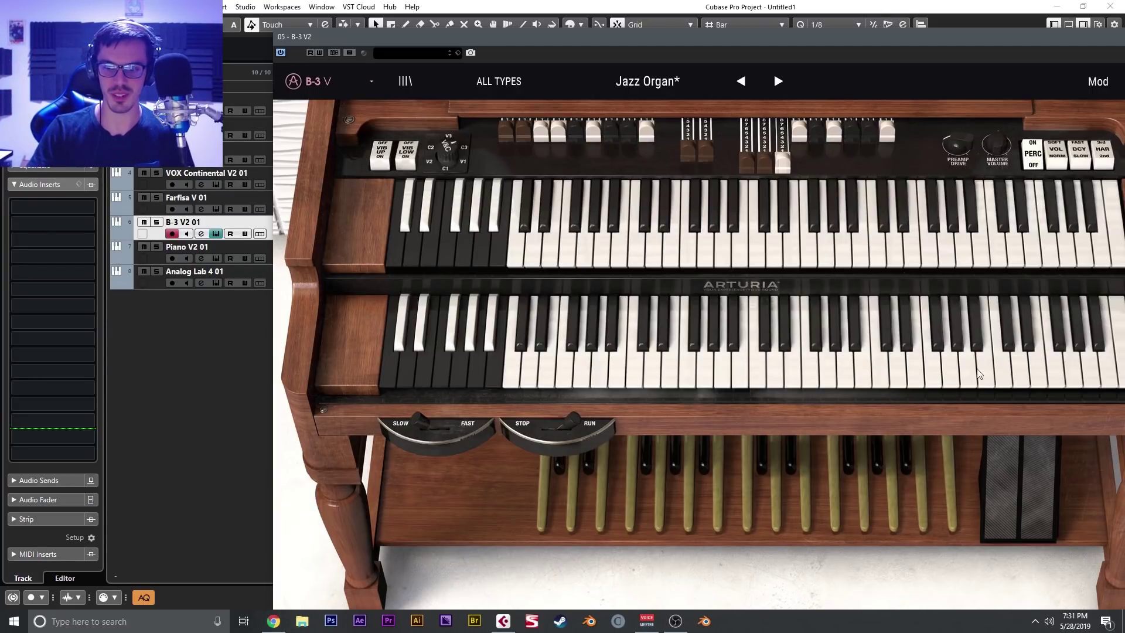
left_click(701, 359)
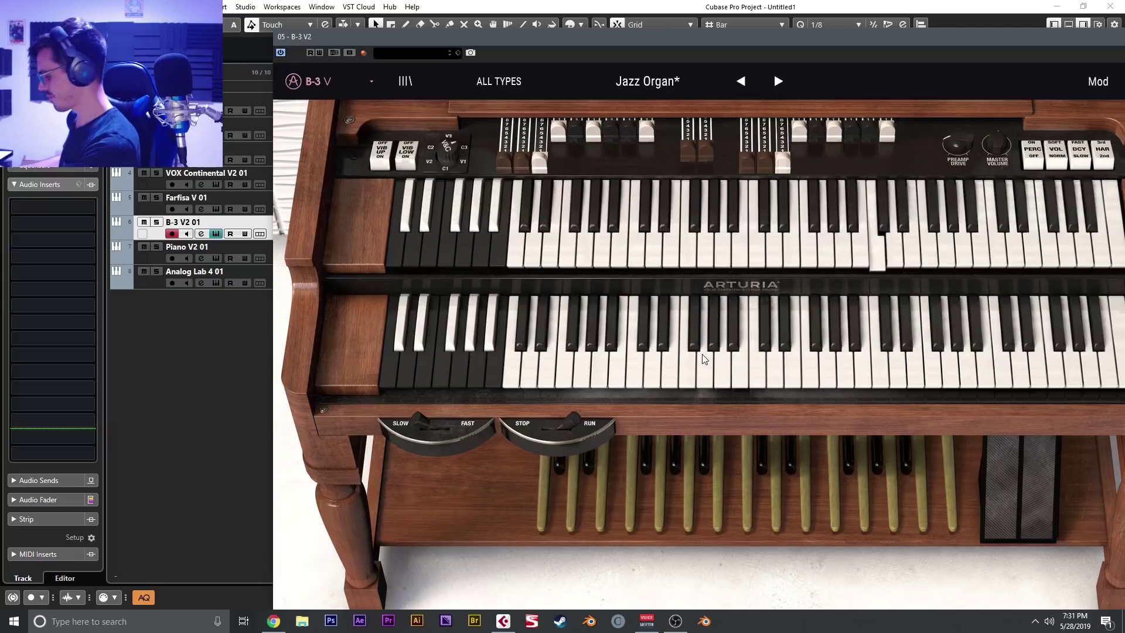
Try the B-3 V2's rotary speaker switches between Slow and Fast and between Stop and Run, ending on Slow and Run
left_click(434, 421)
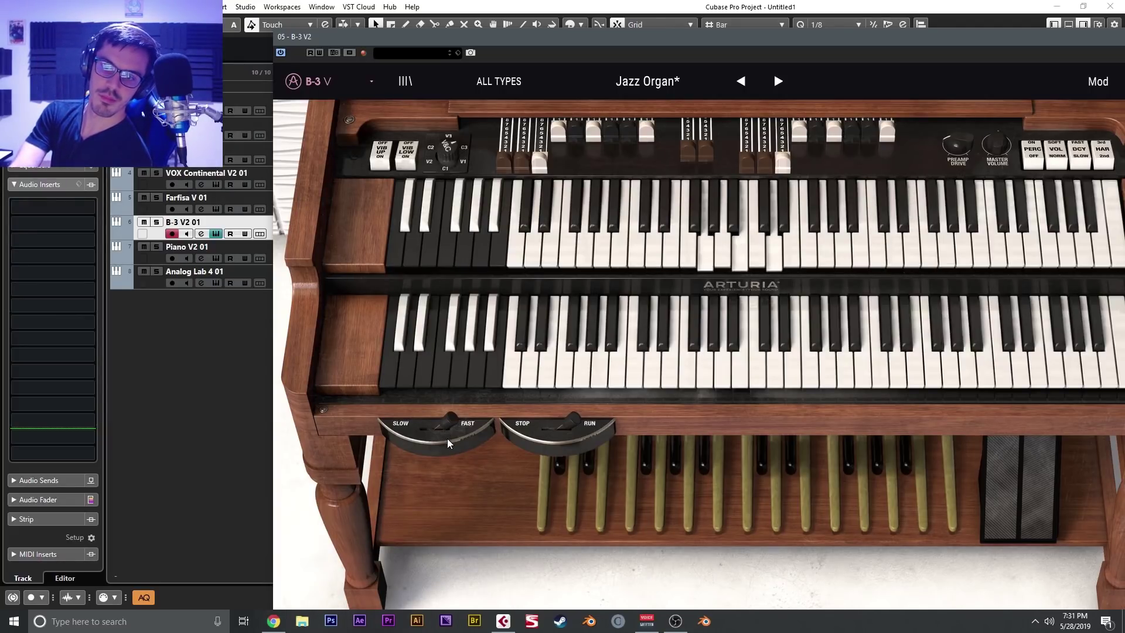
left_click(450, 427)
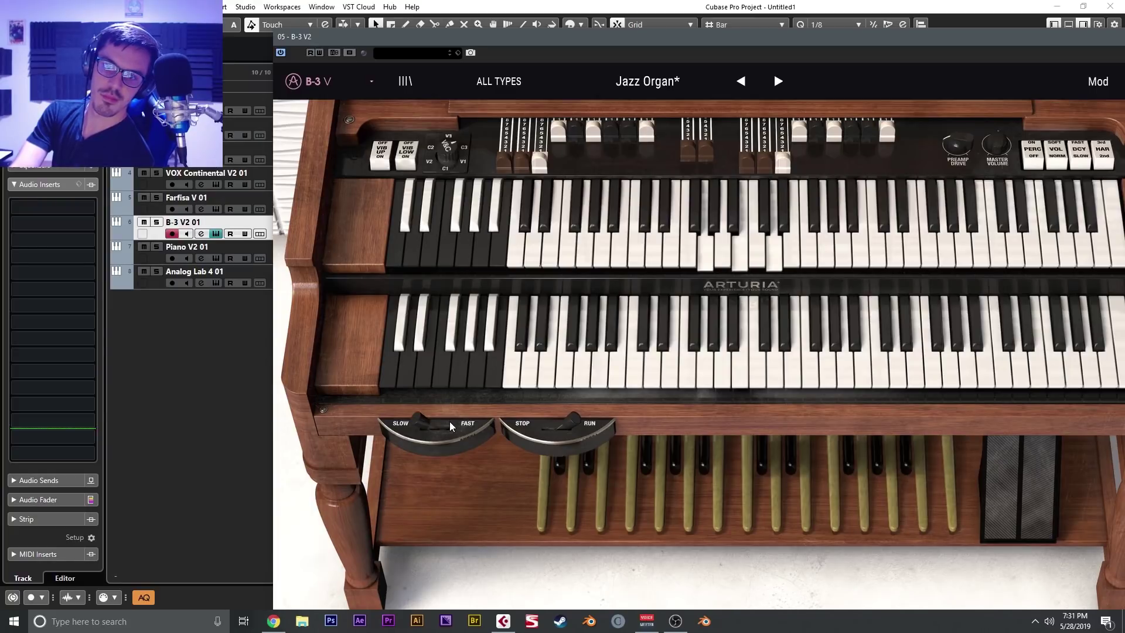
left_click(451, 426)
left_click(552, 435)
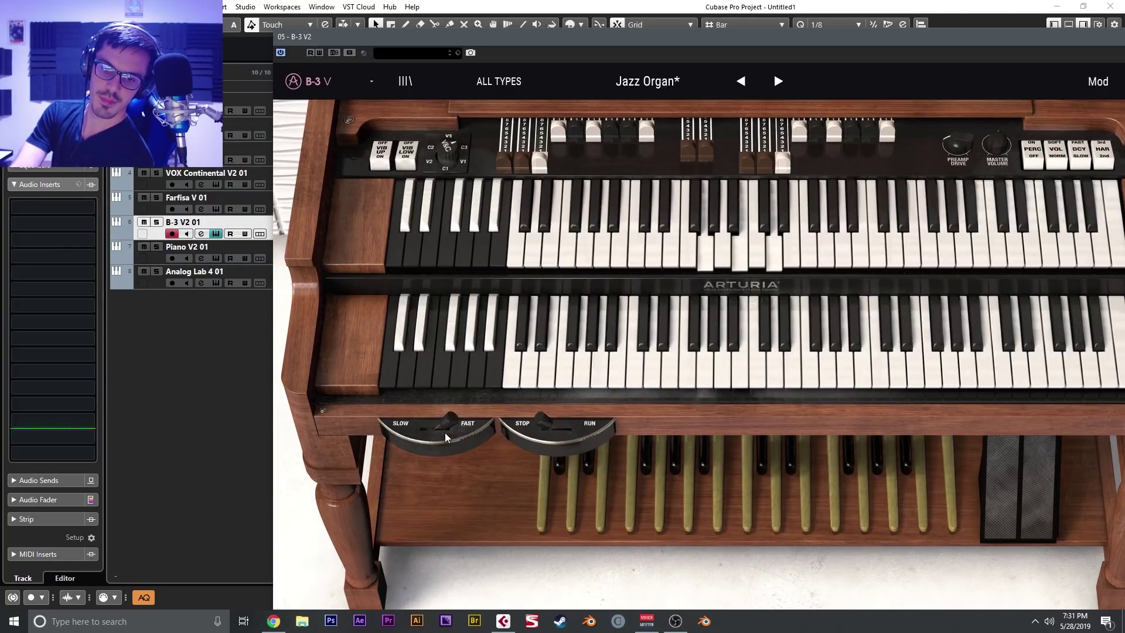
left_click(550, 434)
left_click(452, 428)
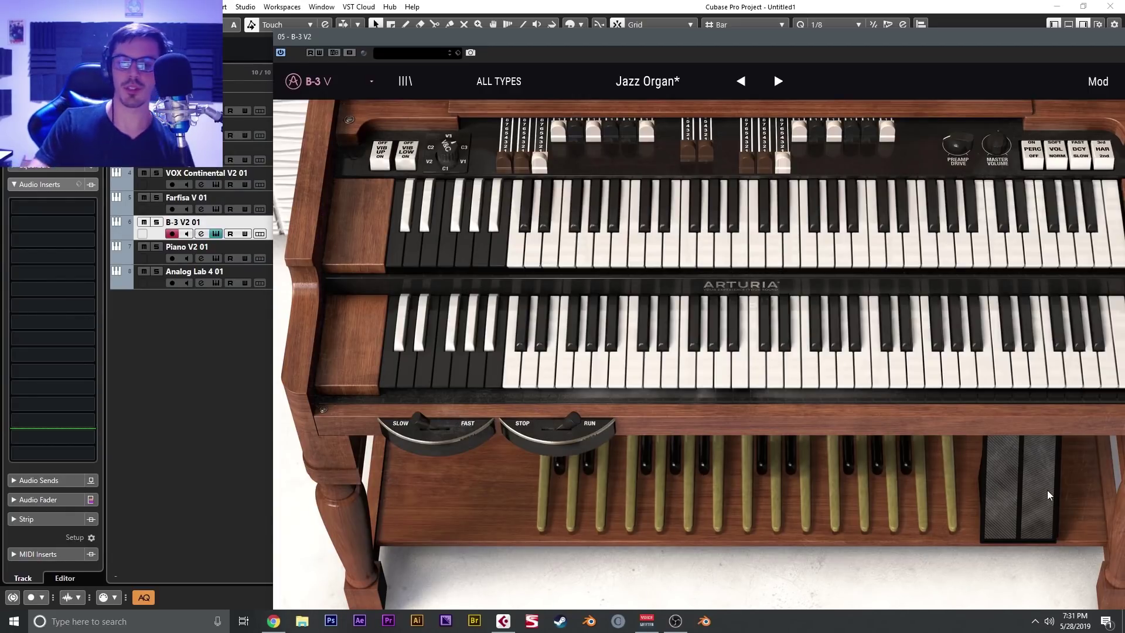
Close the B-3 V2, open the Piano V2 instrument from its track for a brief look, and close it again
mouse_move(1049, 495)
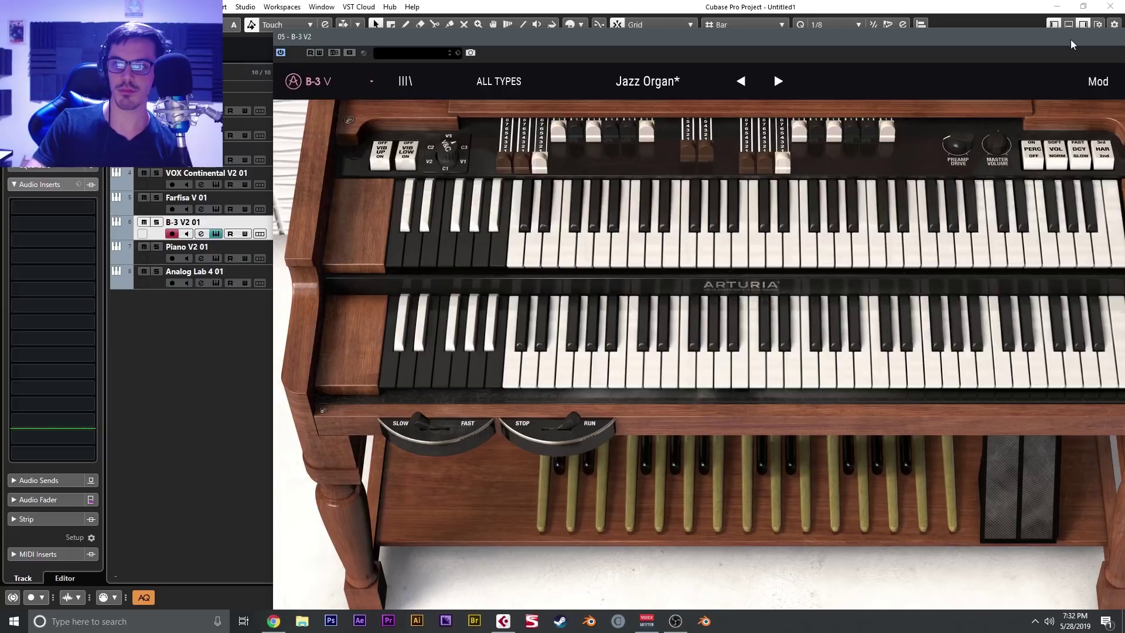
left_click_drag(1072, 44, 962, 39)
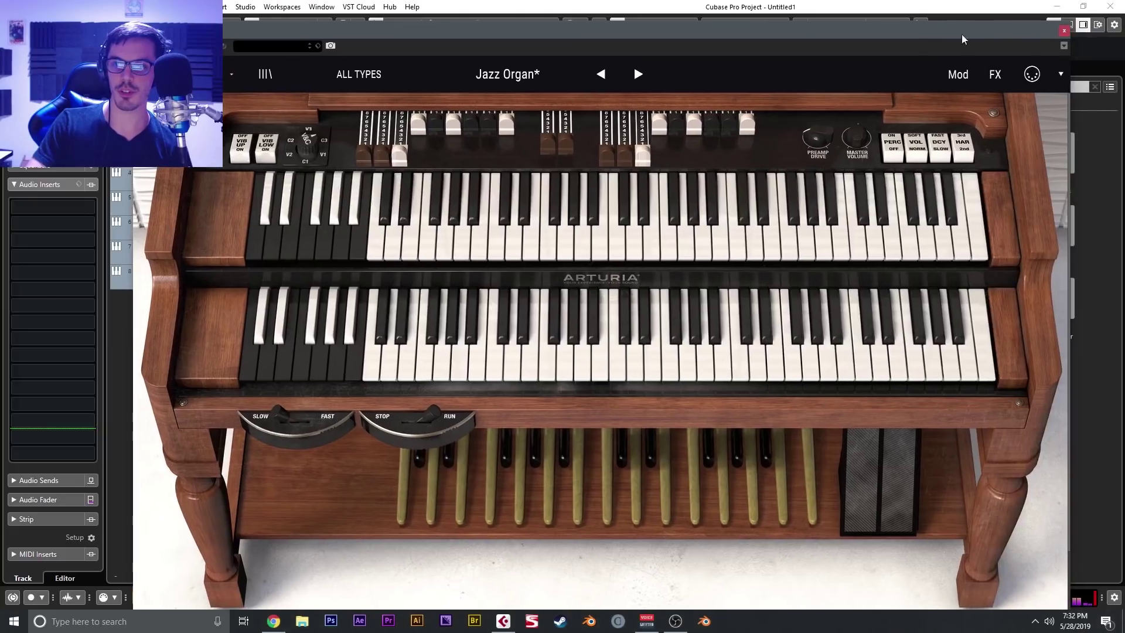
left_click(1062, 33)
left_click(218, 262)
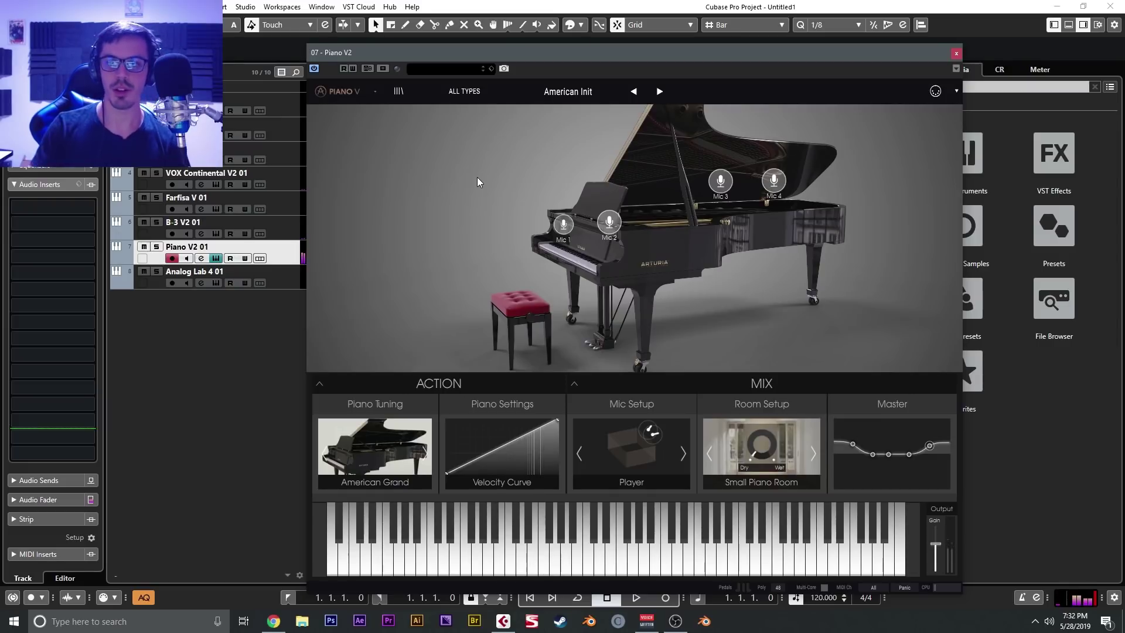
left_click(957, 54)
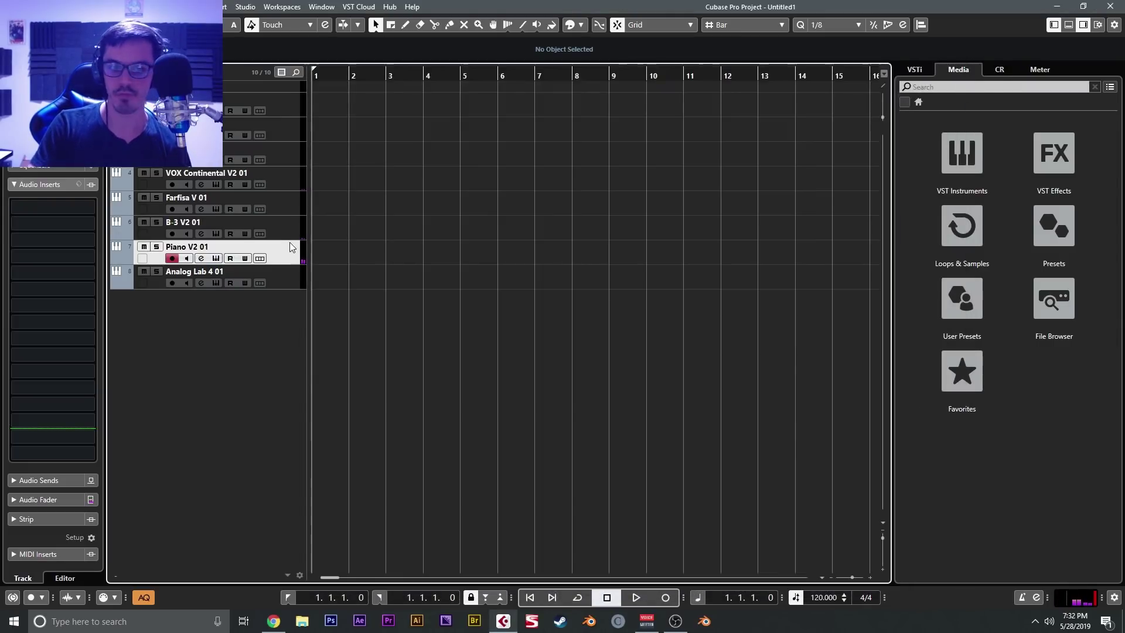
Open Analog Lab 4 from its track, start it past the splash page and decline the feature tour
left_click(213, 284)
left_click(214, 283)
left_click_drag(524, 47, 649, 35)
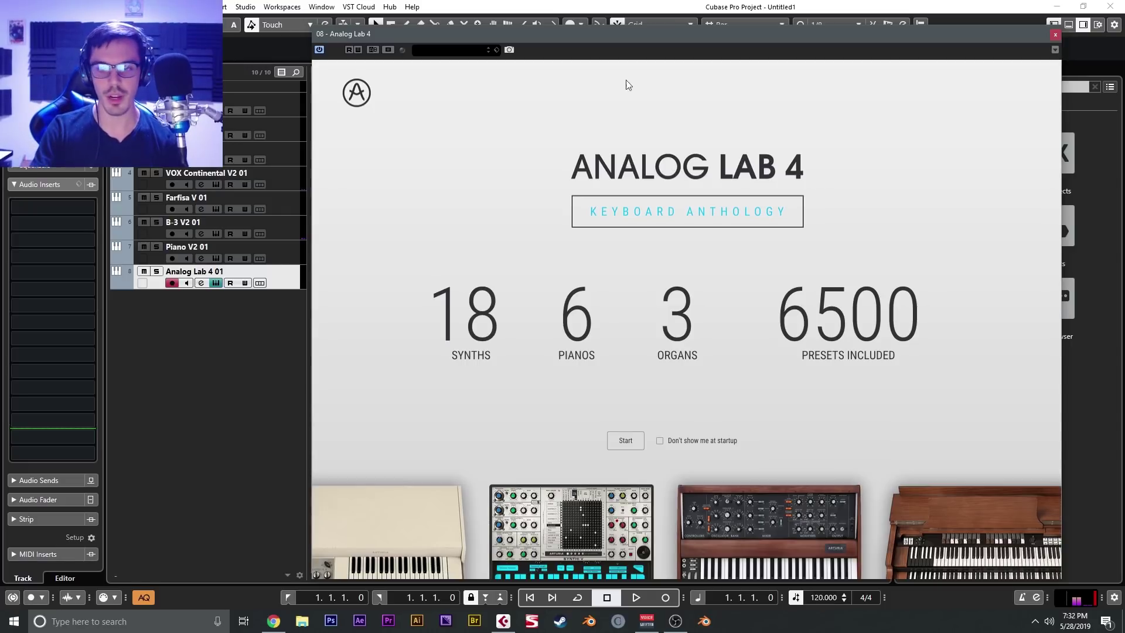
left_click(622, 442)
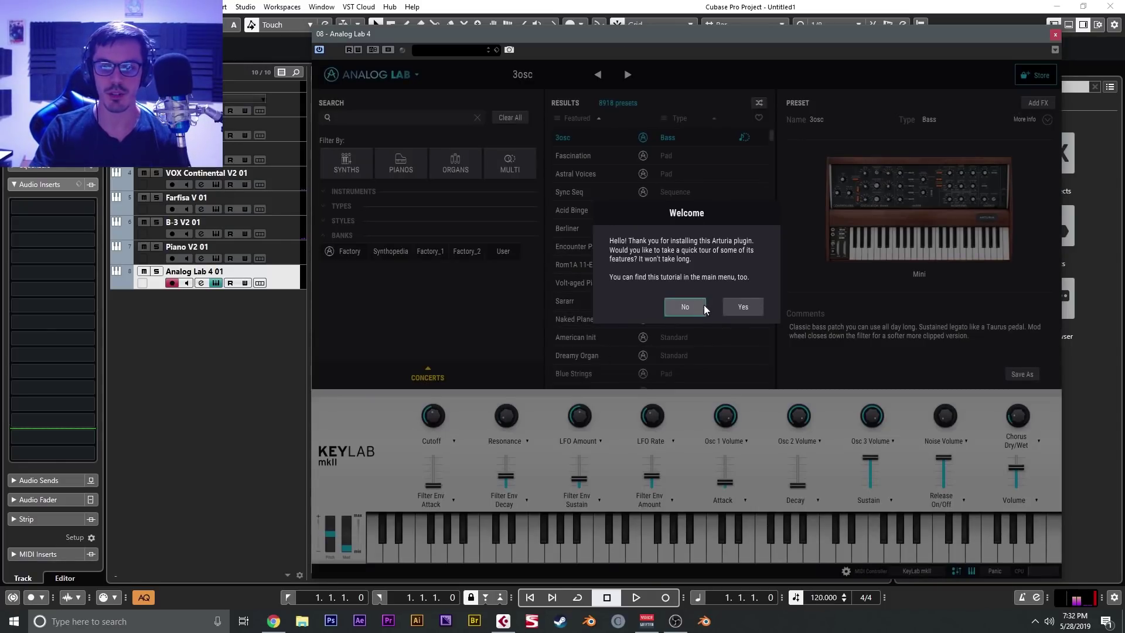
left_click(684, 306)
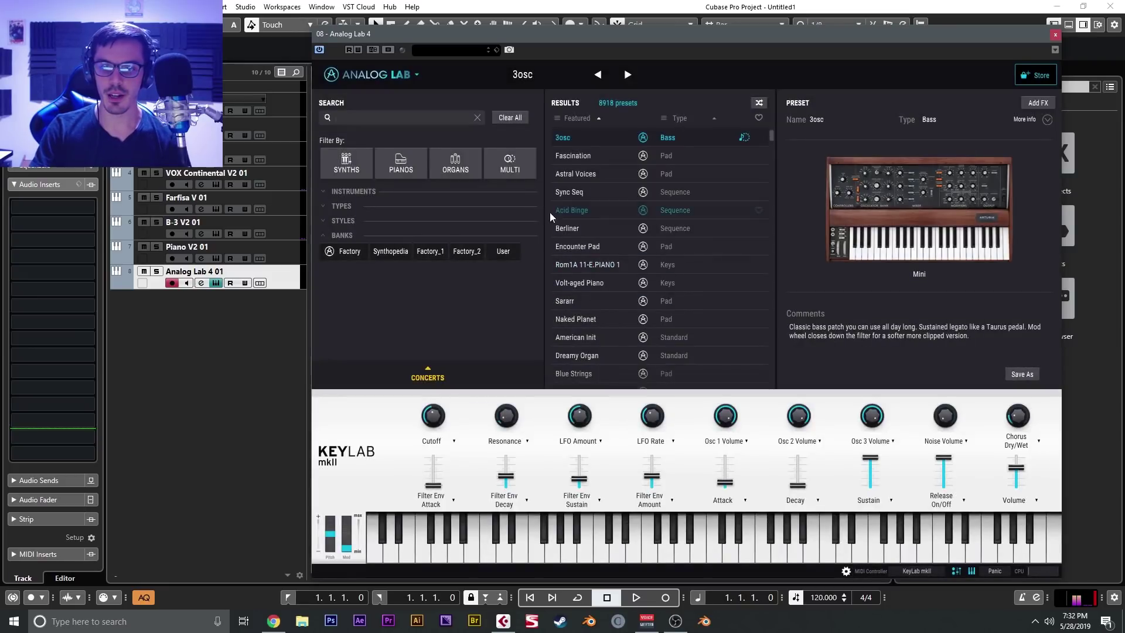
Load the New Vision preset and the Junktions preset in Analog Lab 4, and play a note with Junktions
scroll(580, 234, "down", 5)
left_click(572, 231)
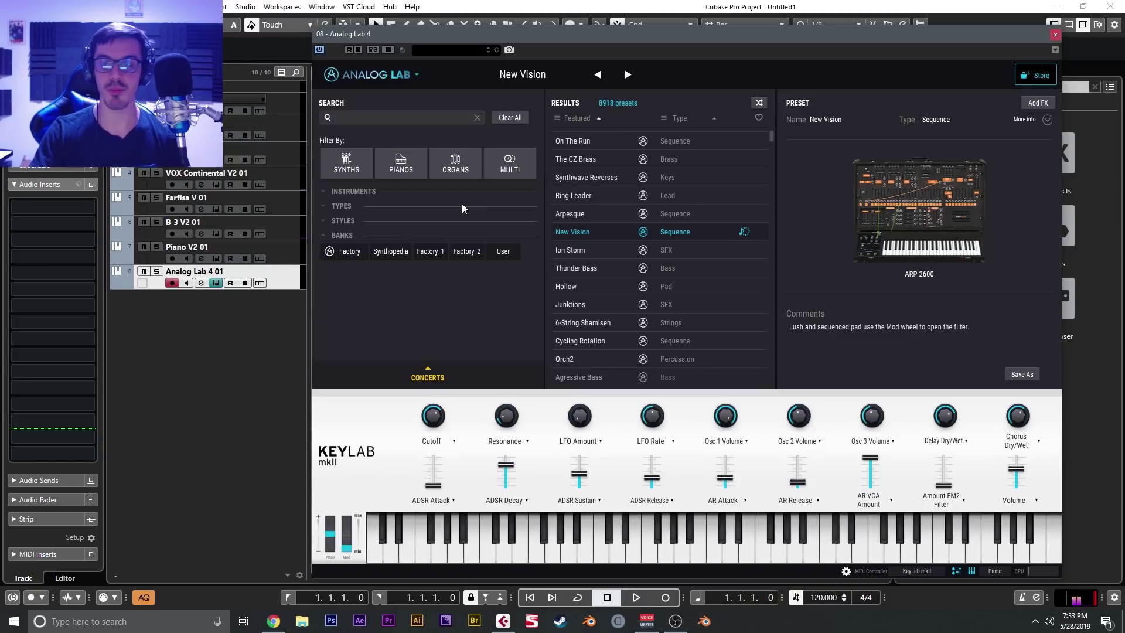
left_click(602, 306)
left_click(790, 548)
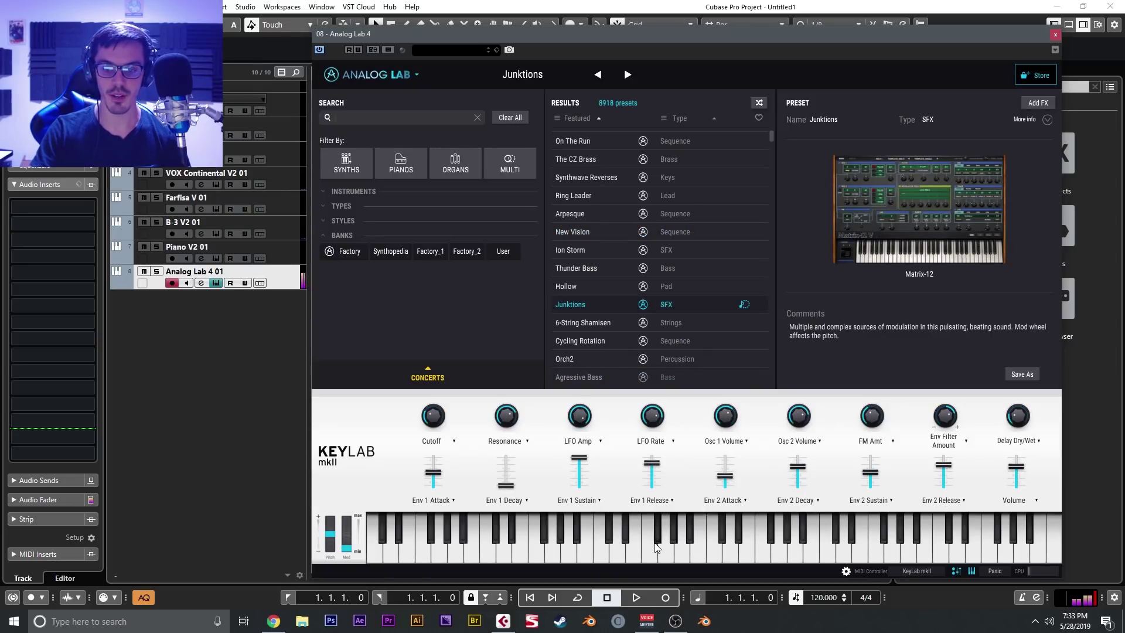
Browse further down the featured presets, close Analog Lab 4 and reopen it from its track
scroll(645, 293, "down", 5)
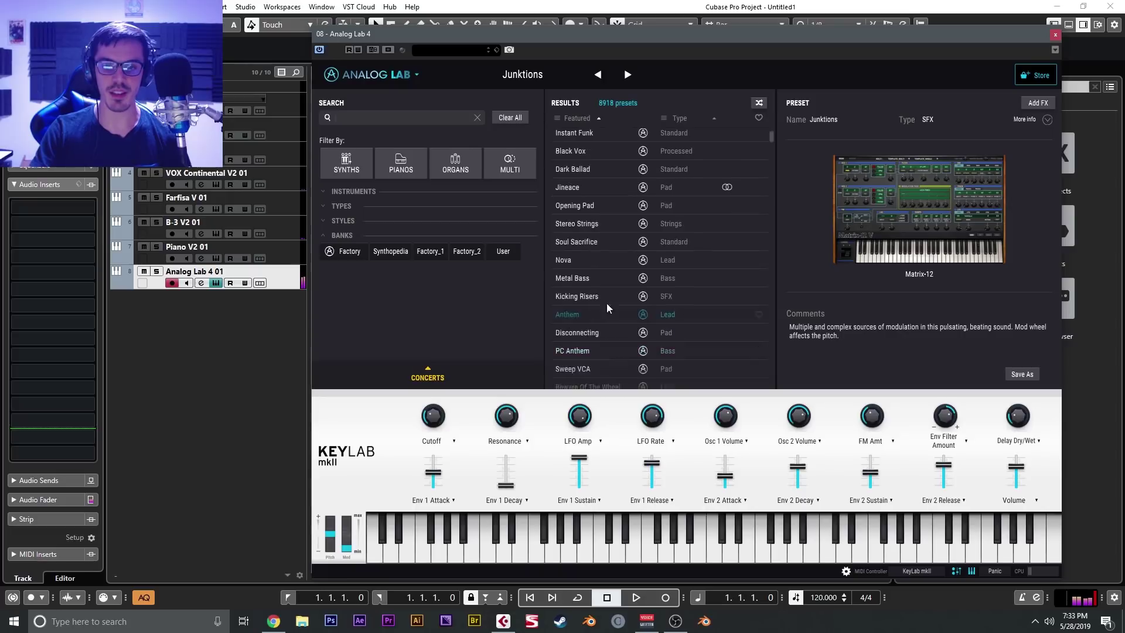
scroll(607, 300, "down", 2)
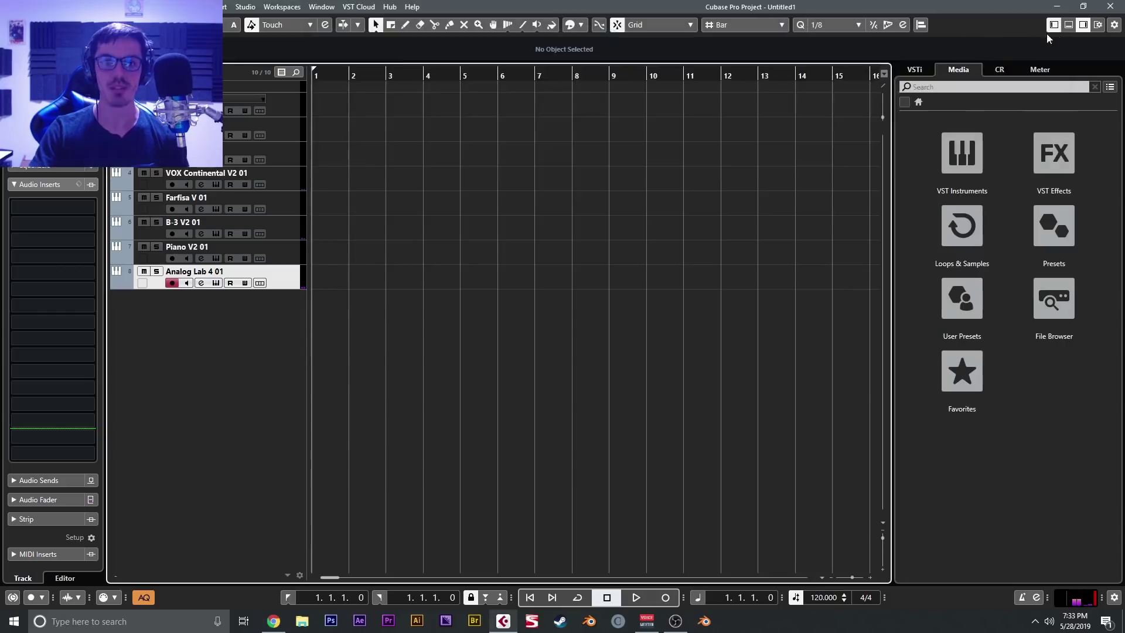
left_click(1055, 36)
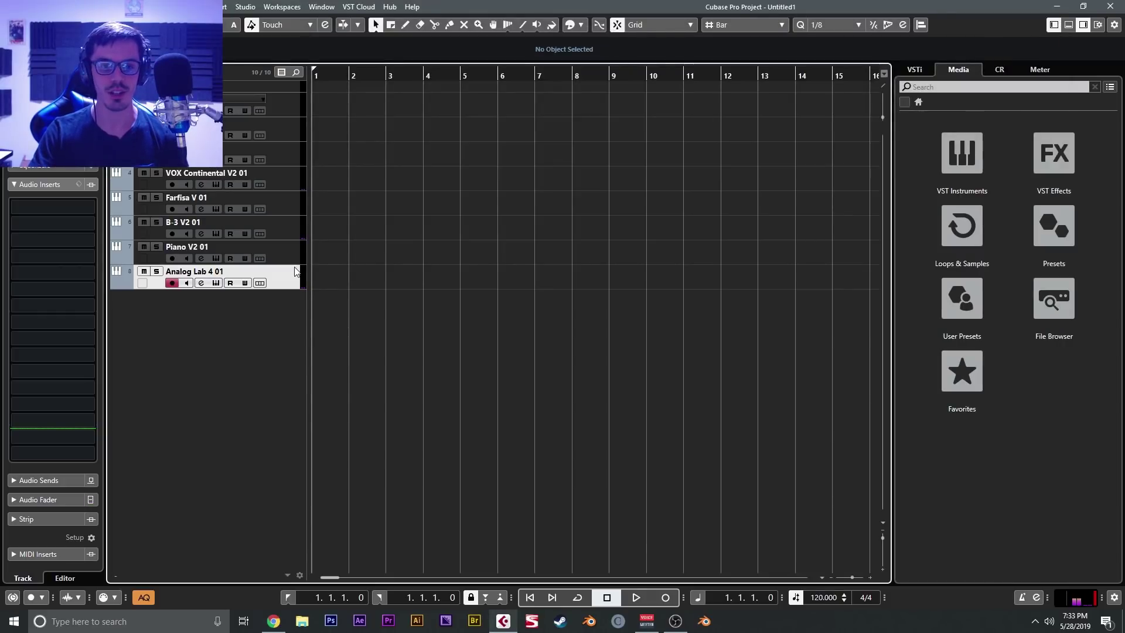
left_click(224, 282)
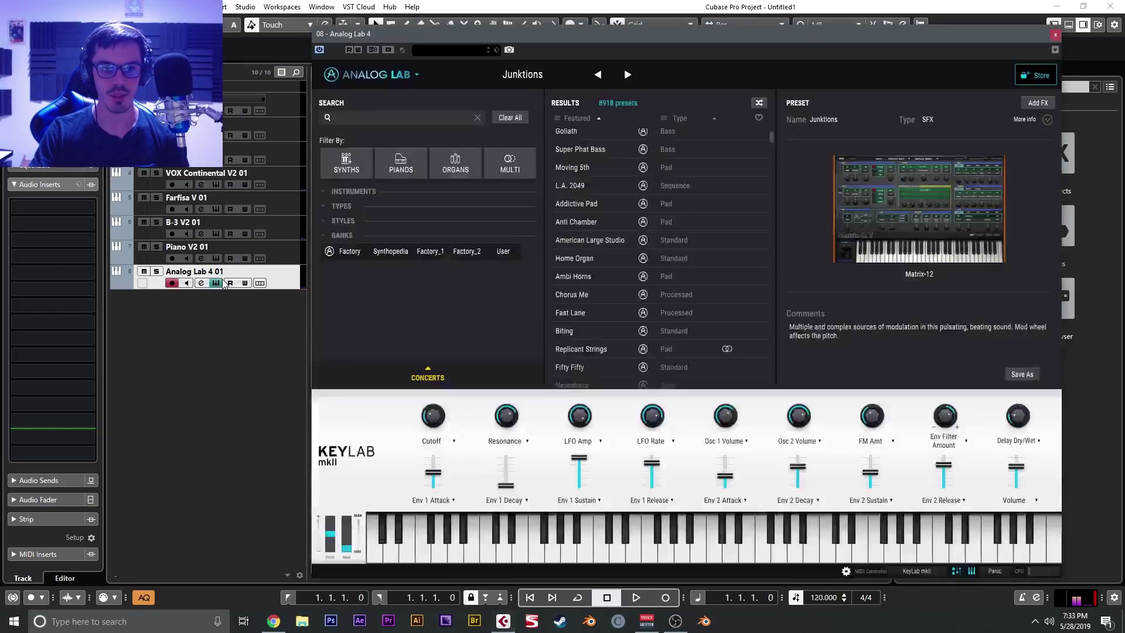